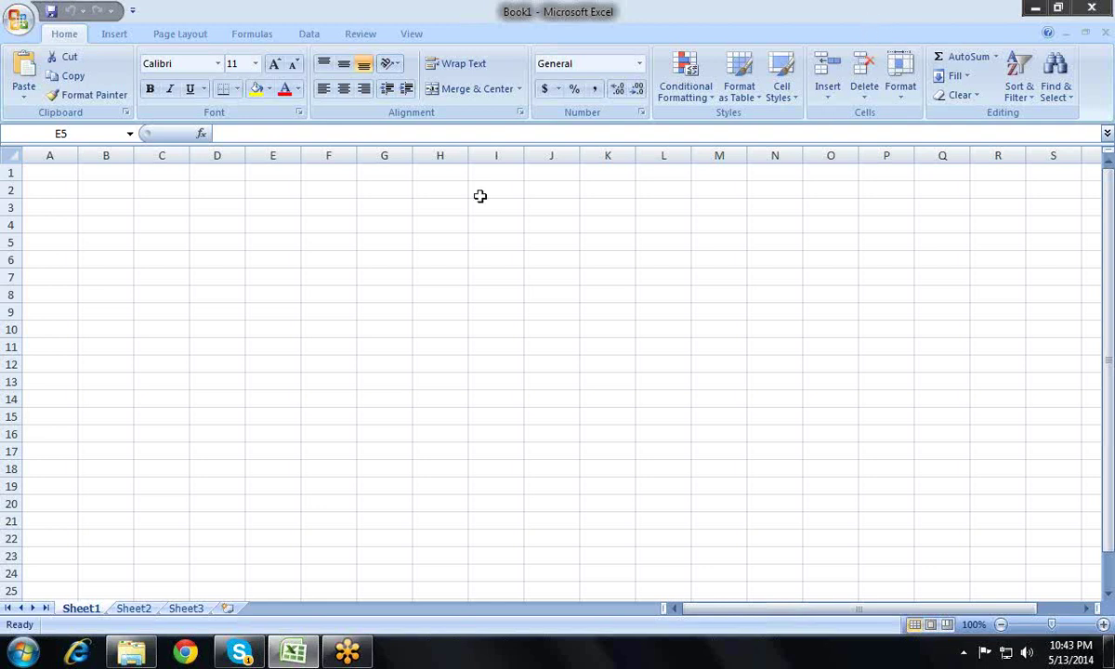
- Widen column C slightly by dragging its header border
click(440, 519)
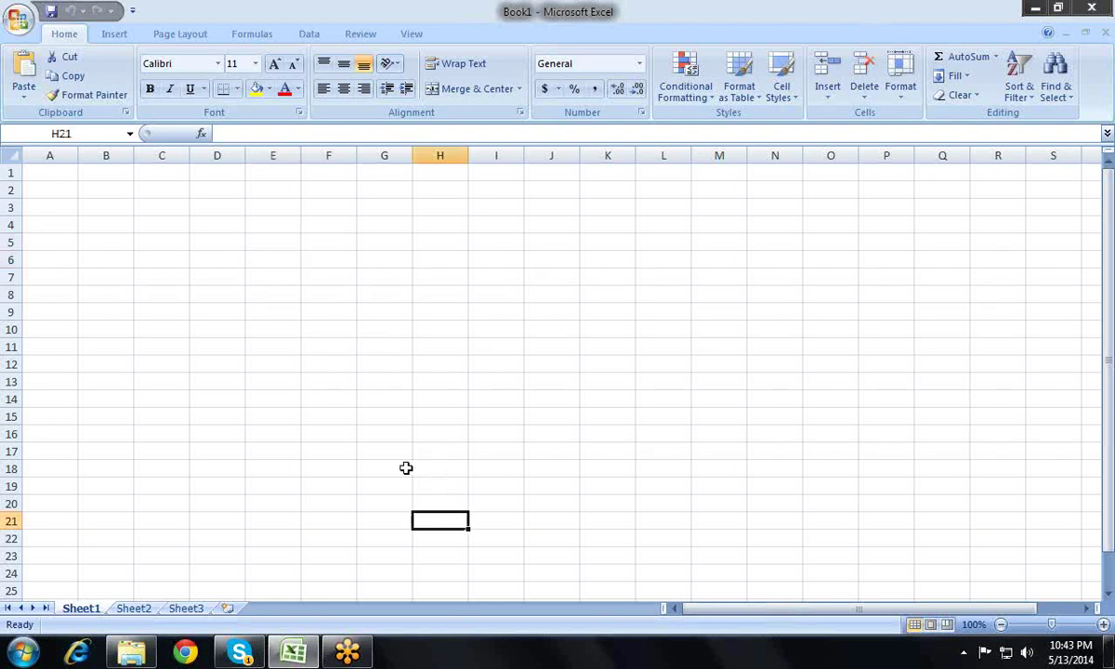
click(306, 276)
click(206, 187)
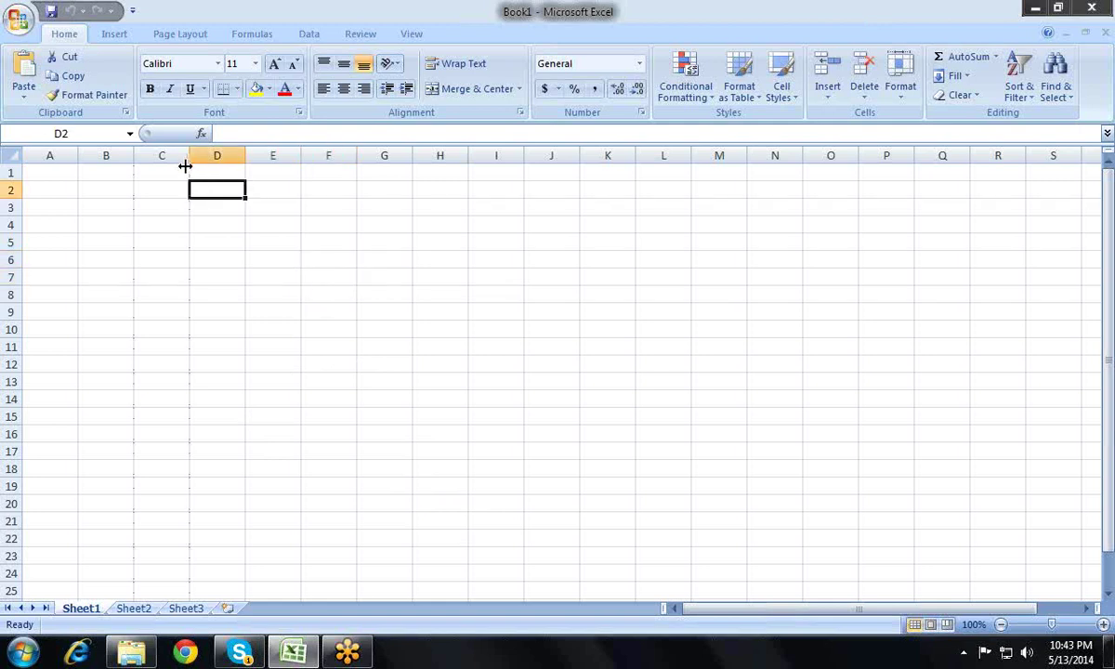
drag(190, 156, 185, 156)
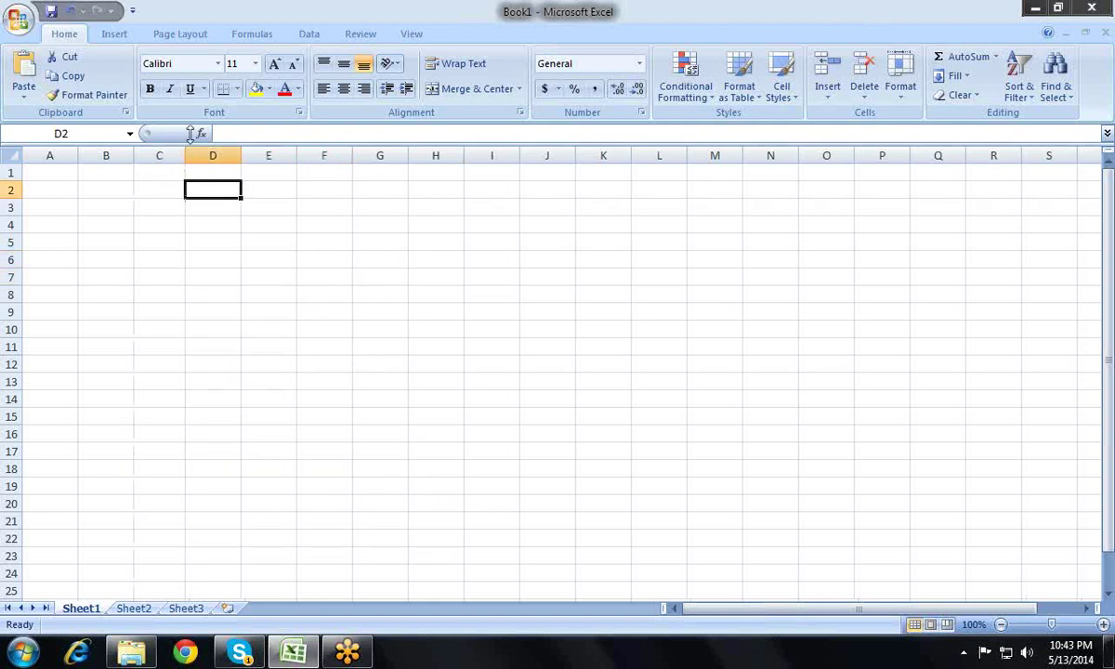
drag(182, 154, 198, 137)
click(279, 188)
- Enter the labels Month in A2 and Year in B2, ending in A3
click(51, 186)
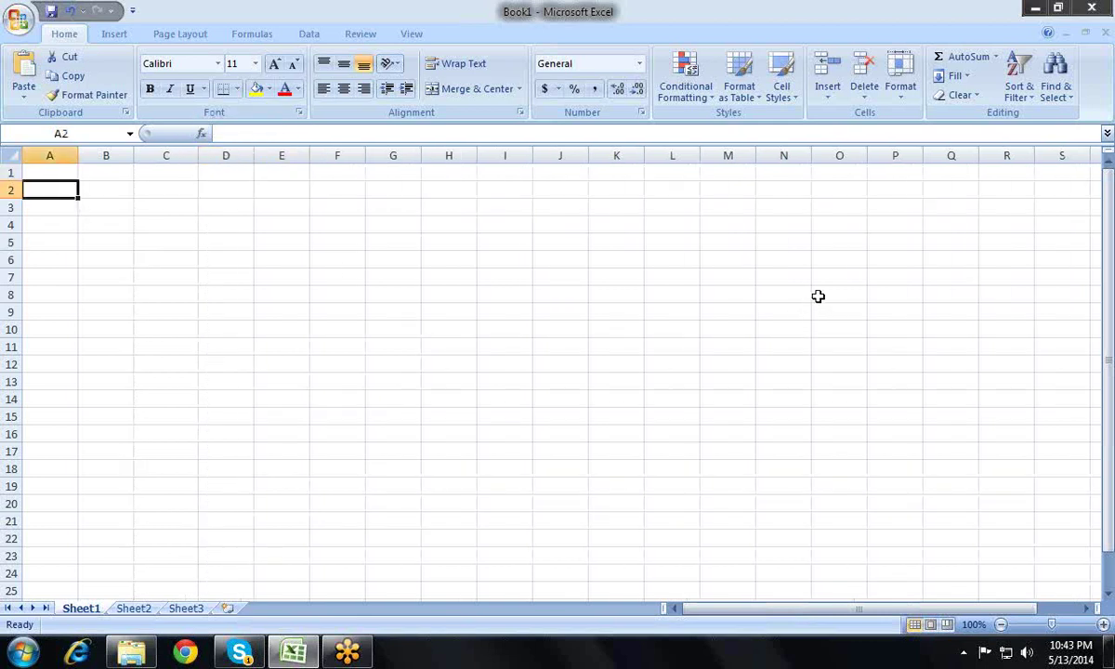
key(Right)
key(Right)
key(Right)
key(Left)
key(Left)
key(Left)
click(308, 35)
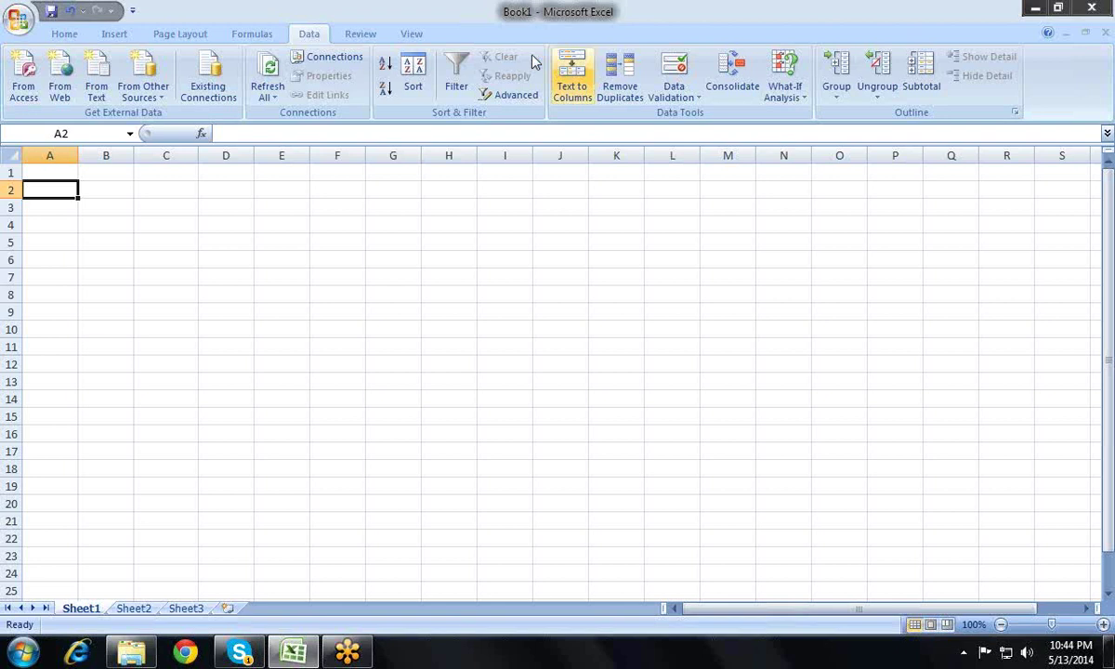
click(426, 281)
click(37, 186)
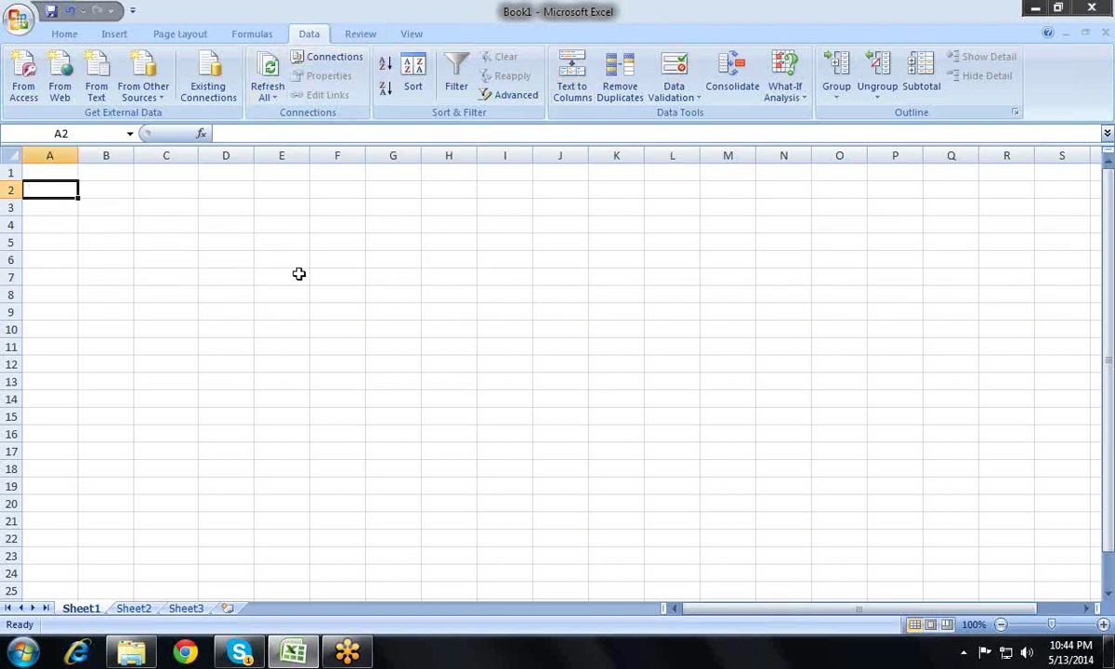
text(Month)
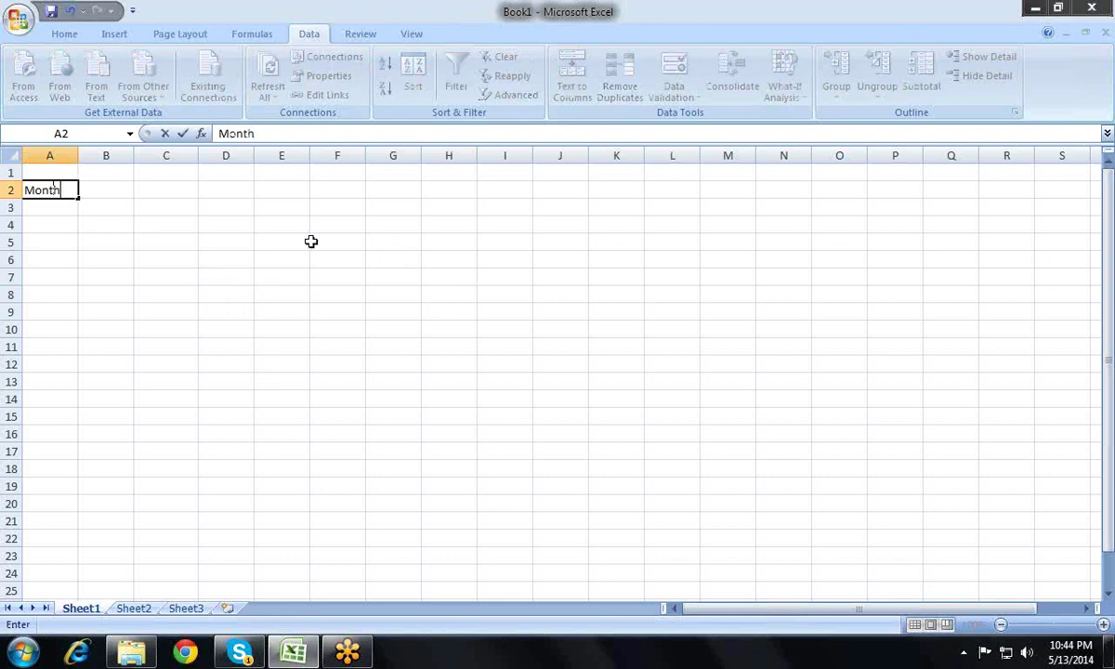
key(Tab)
text(Year)
key(Return)
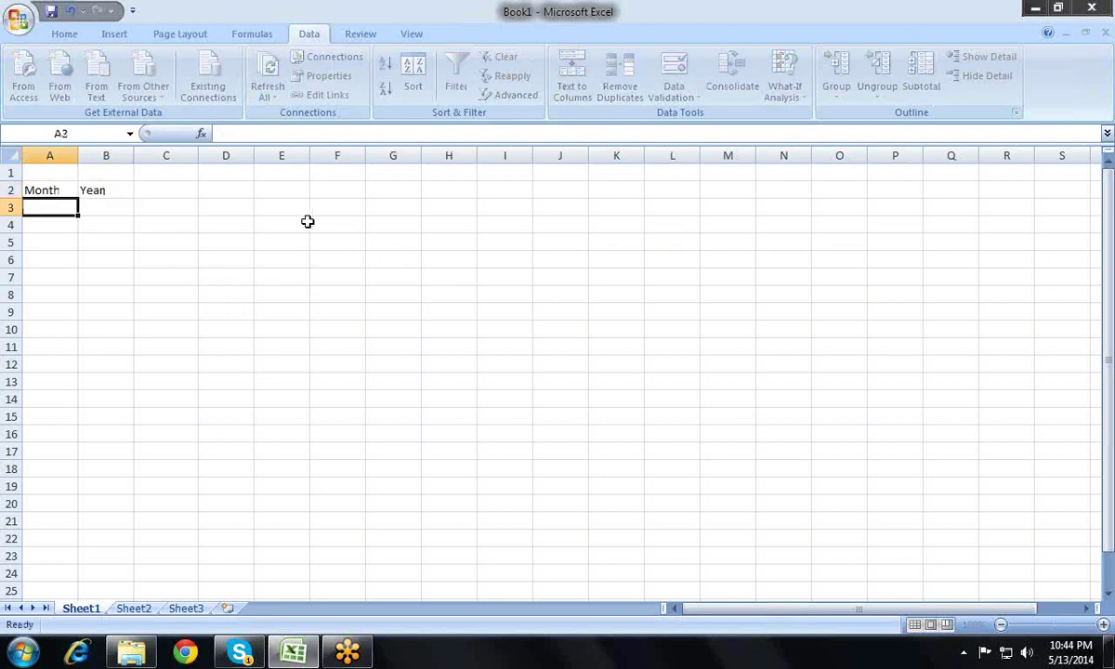
key(Up)
key(Down)
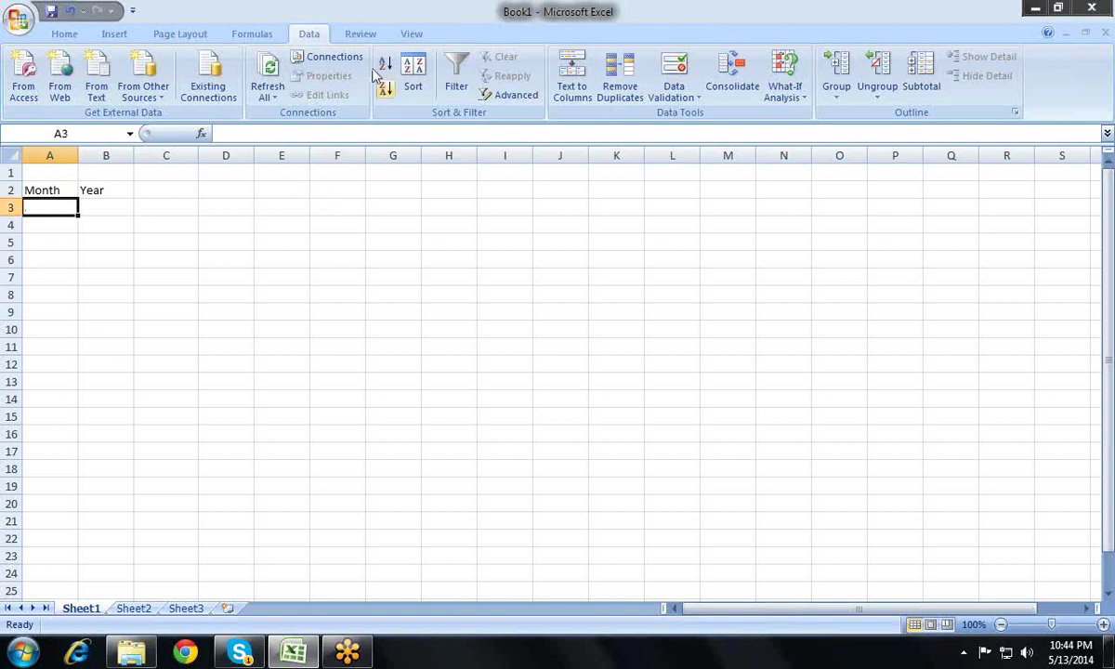
- Give A3 a list validation with source 1,2,3,4,5,6,7,8,9,10,11,12
click(671, 65)
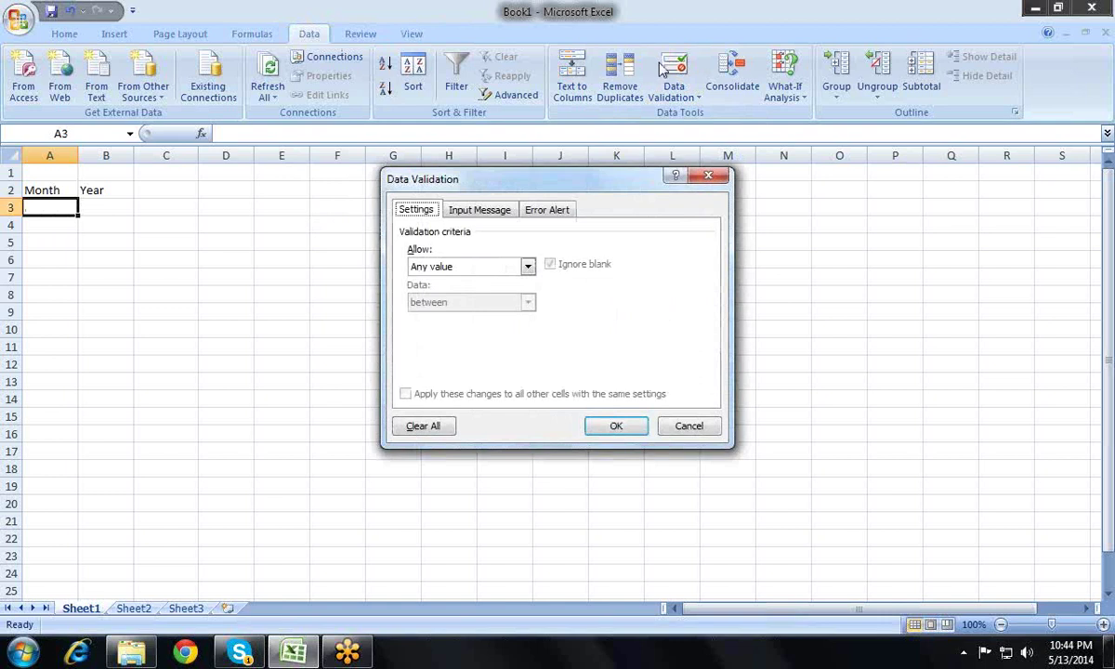
key(alt+Down)
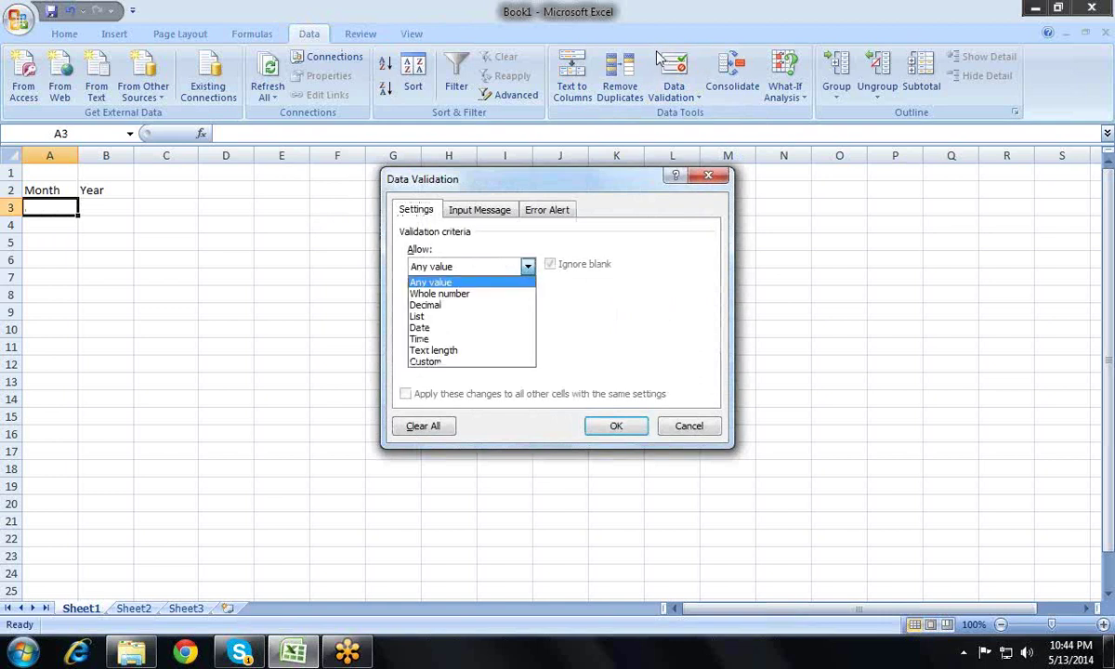
key(Down)
key(Down)
key(Down)
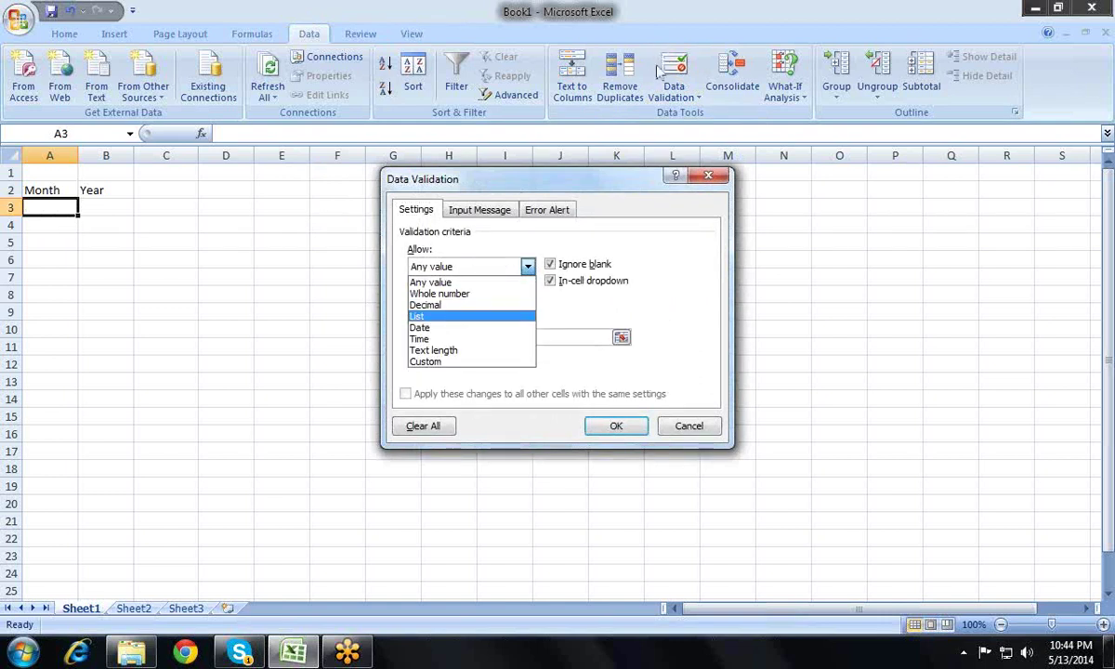
key(Return)
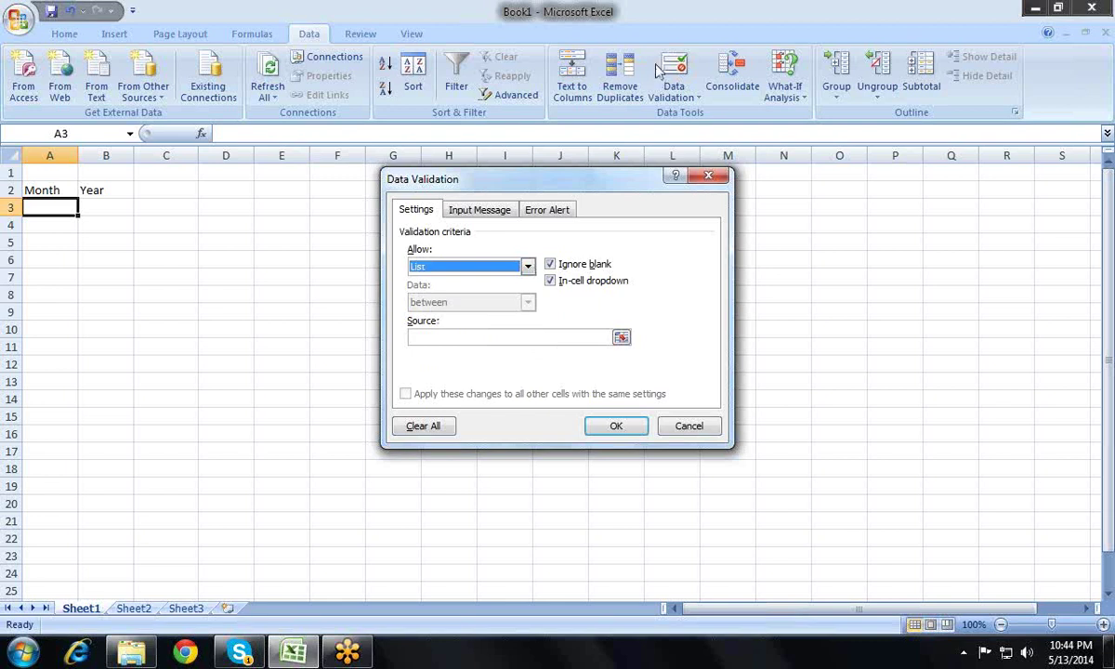
key(Tab)
text(1,2)
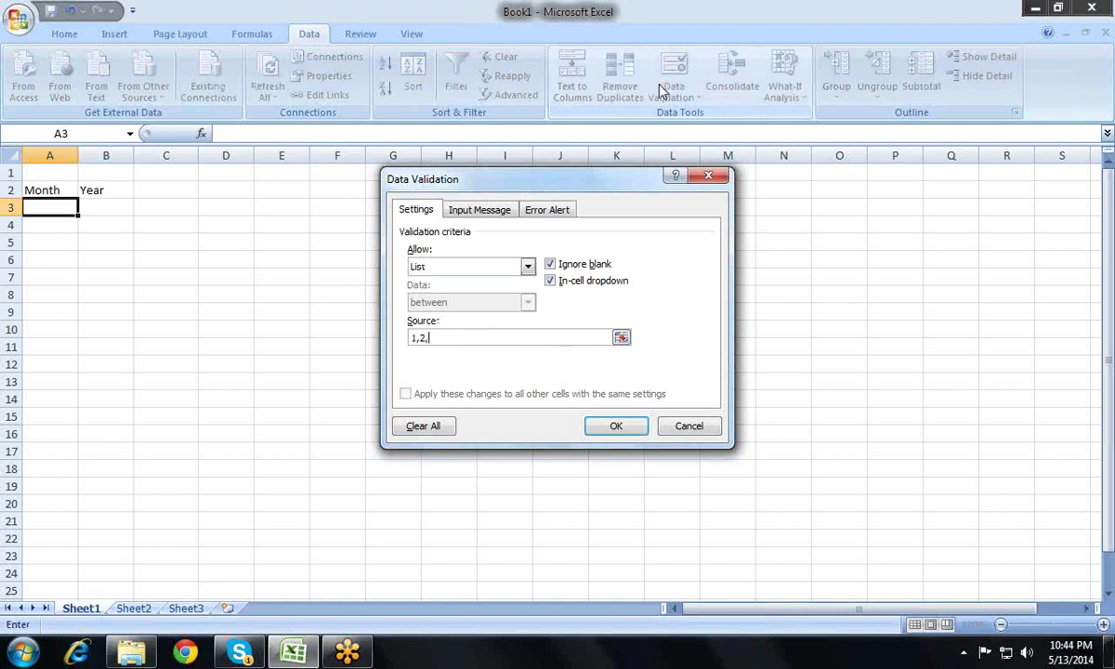
text(,4,5,6,7,8,9,10,11,12)
key(Return)
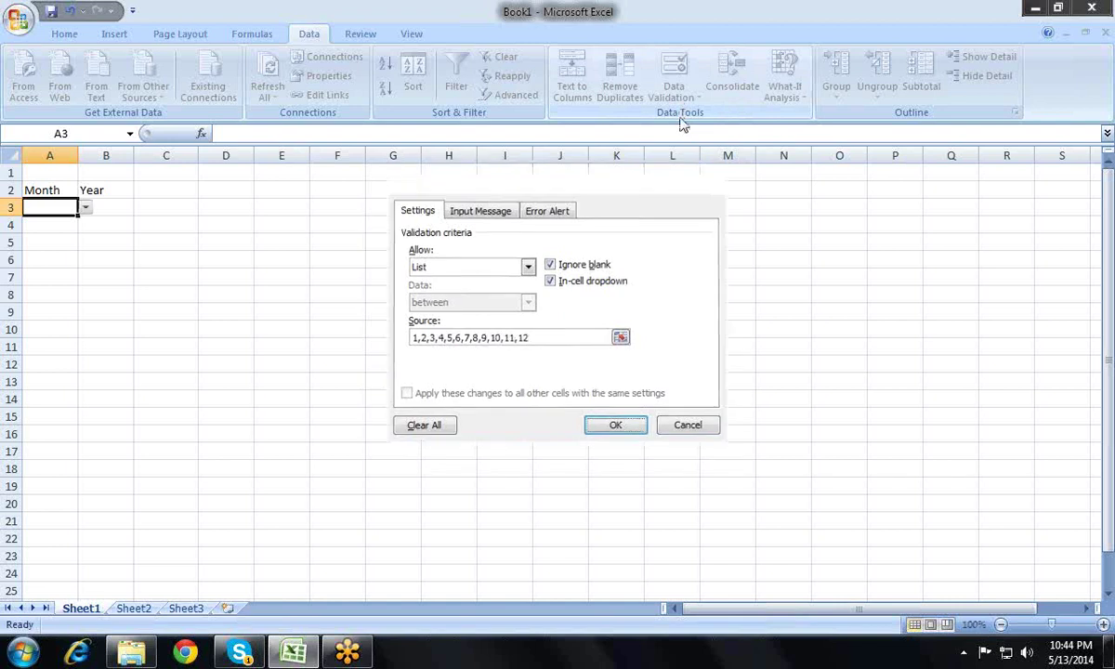
- Check that A3's month dropdown opens, then move to B3 without choosing
key(alt+Down)
key(Down)
key(Down)
key(Down)
key(Up)
key(Up)
key(Up)
key(Down)
key(Down)
key(Down)
key(Down)
key(Down)
key(Escape)
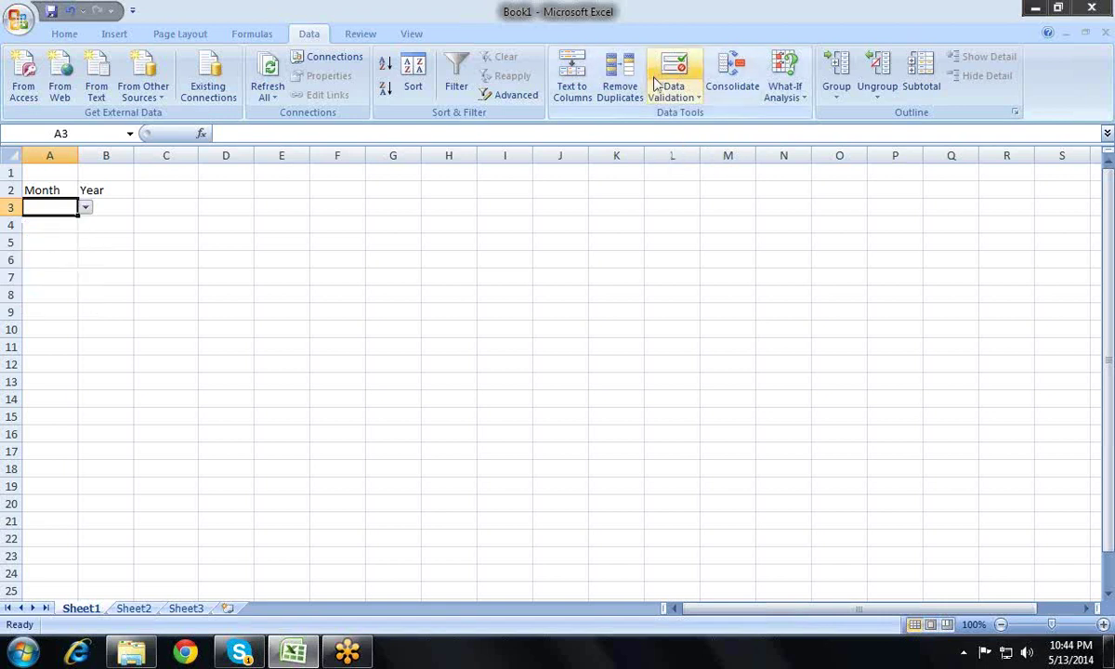
key(Tab)
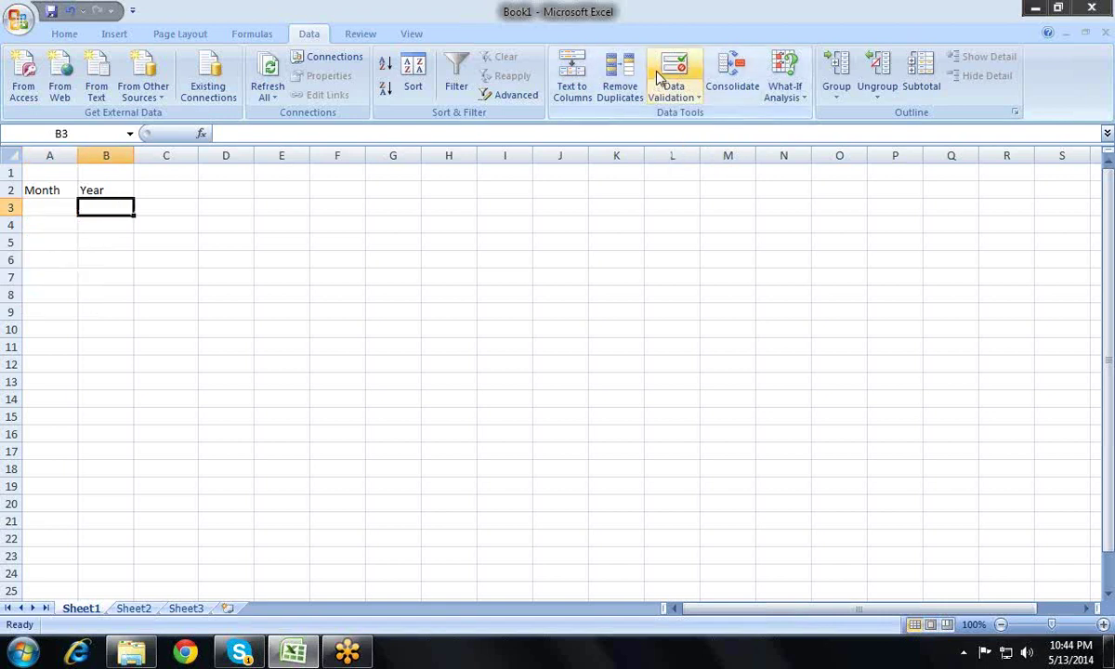
- Bring up Data Validation for B3 with the Alt, A, V, V keyboard route
key(alt+d)
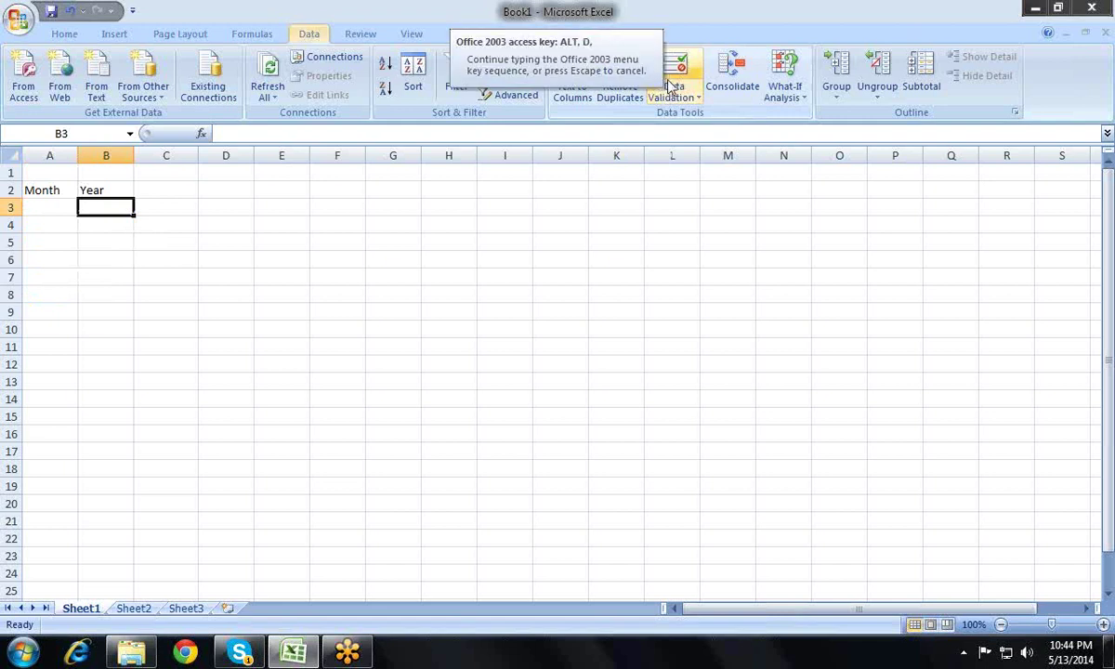
key(Escape)
key(alt)
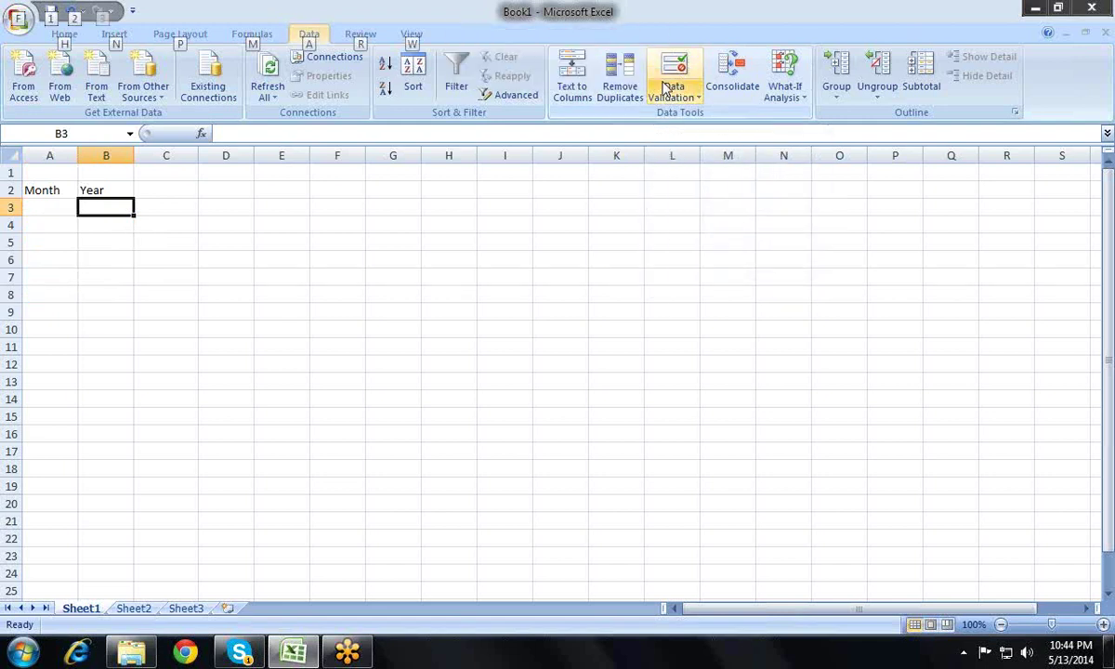
key(a)
key(v)
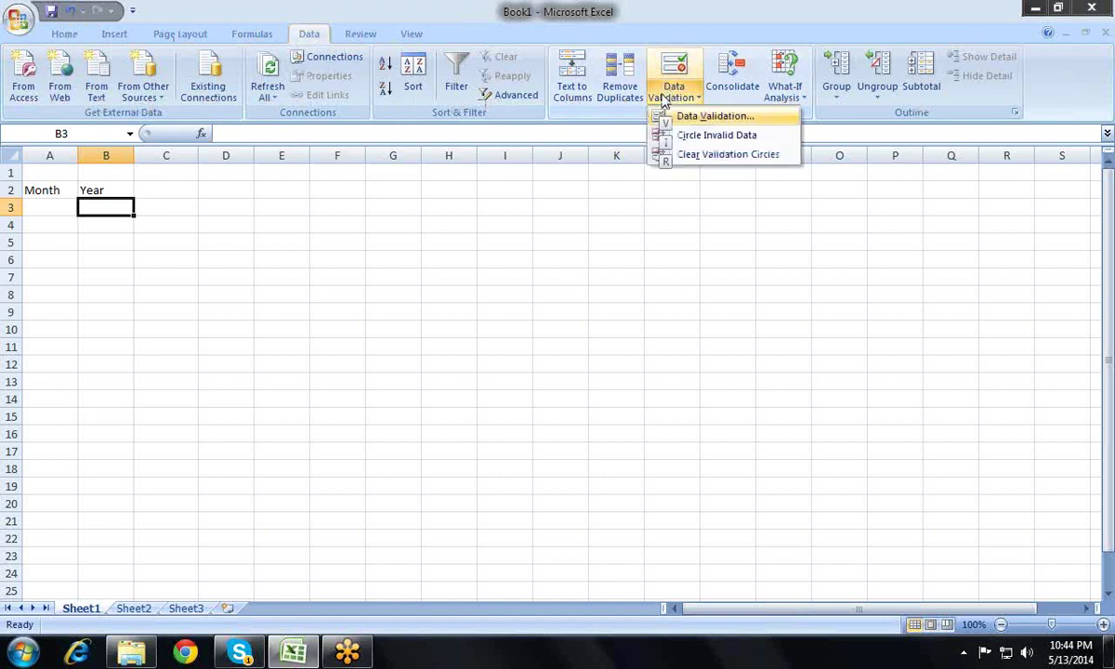
key(v)
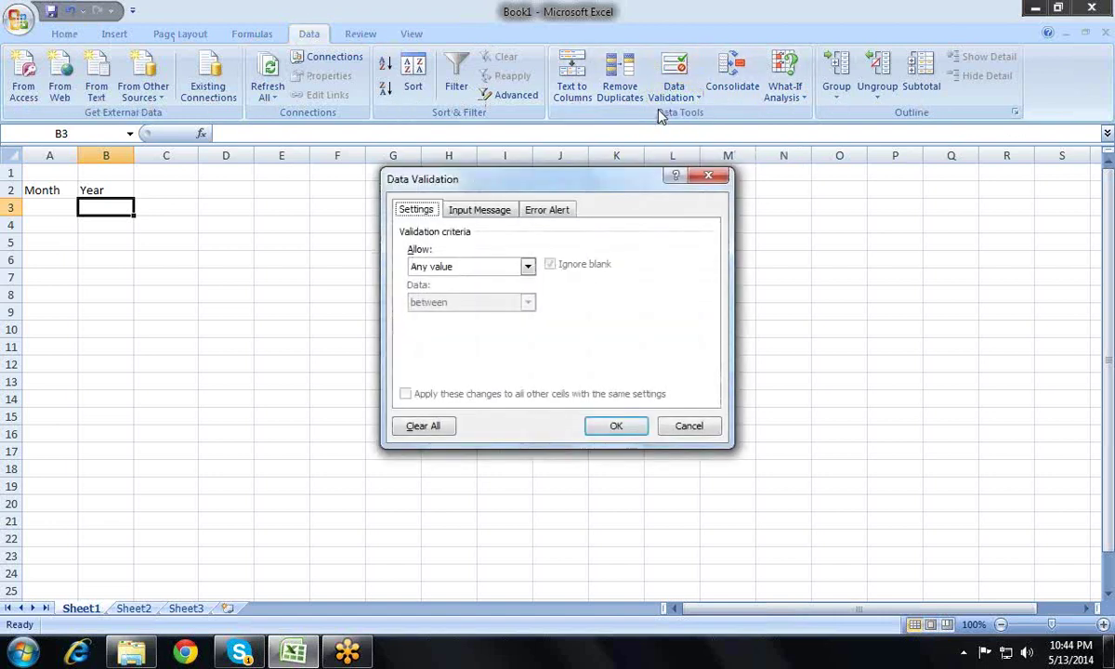
- Restrict B3 to a list of the years 2014, 2015 and 2016
key(alt+Down)
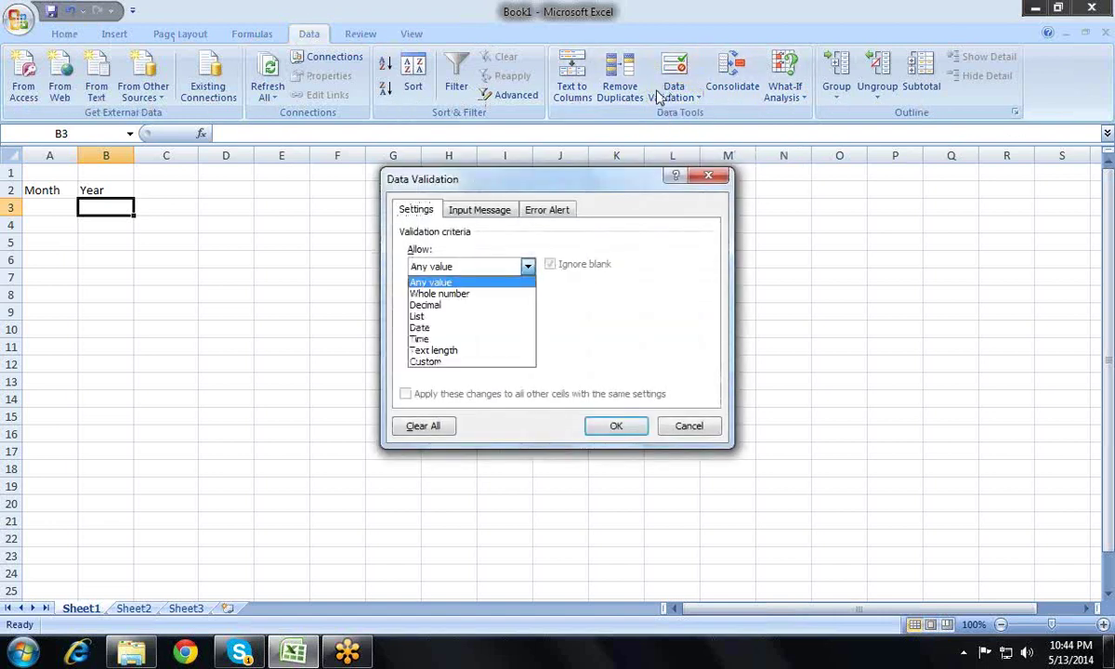
key(Down)
key(Down)
key(Down)
key(Return)
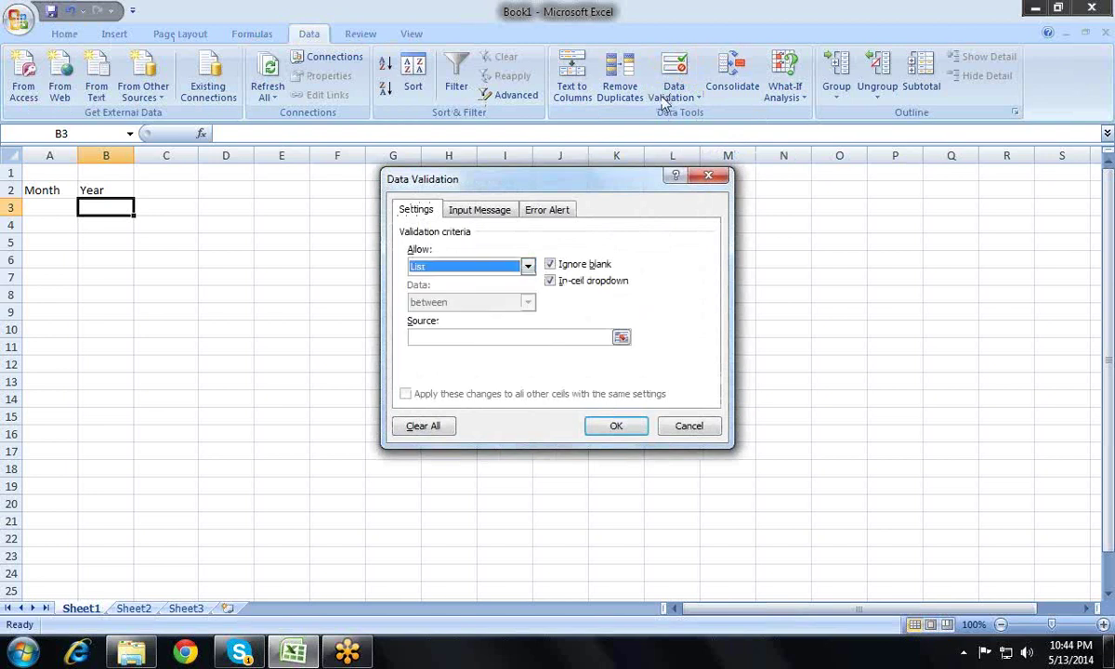
key(Tab)
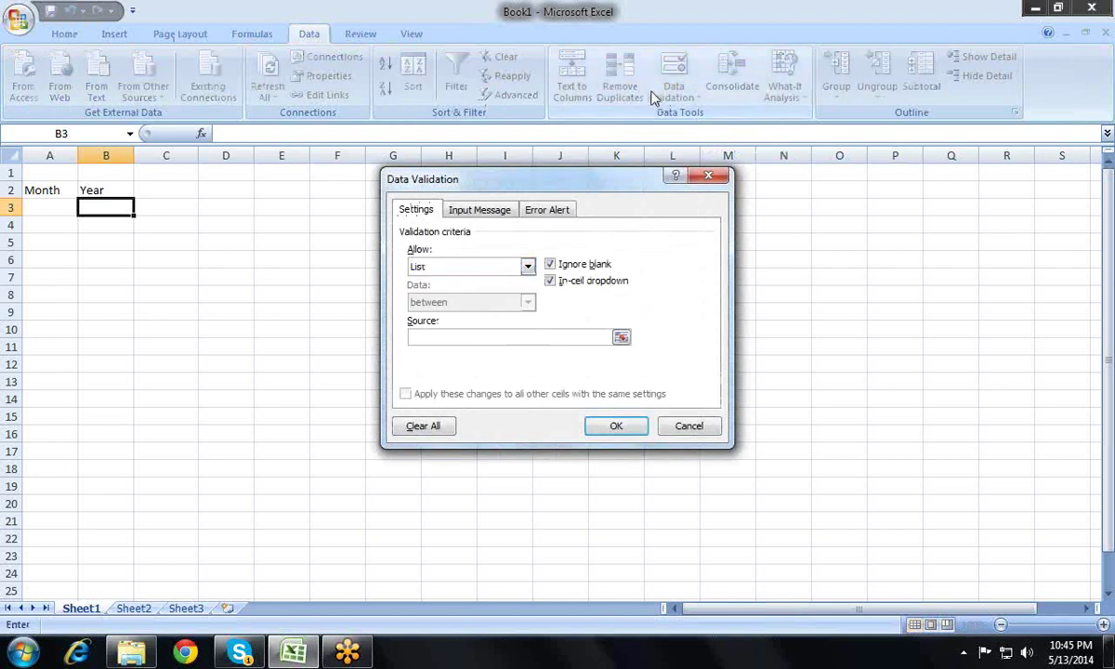
text(20)
text(4)
text(,2015,20)
text(16)
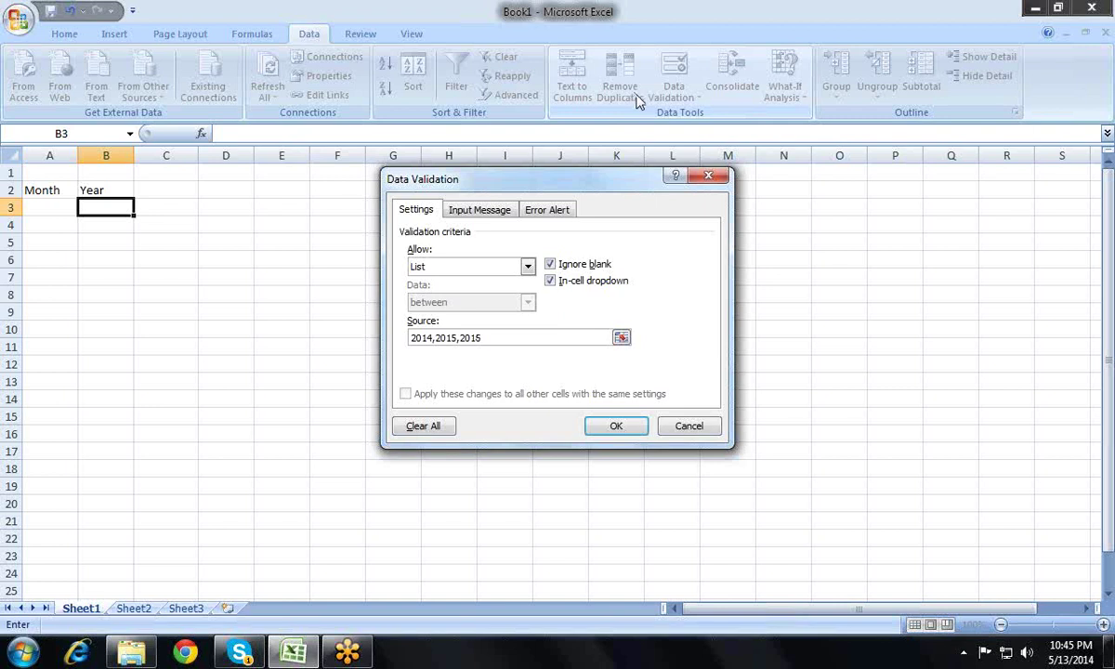
key(Return)
key(Left)
key(alt+Down)
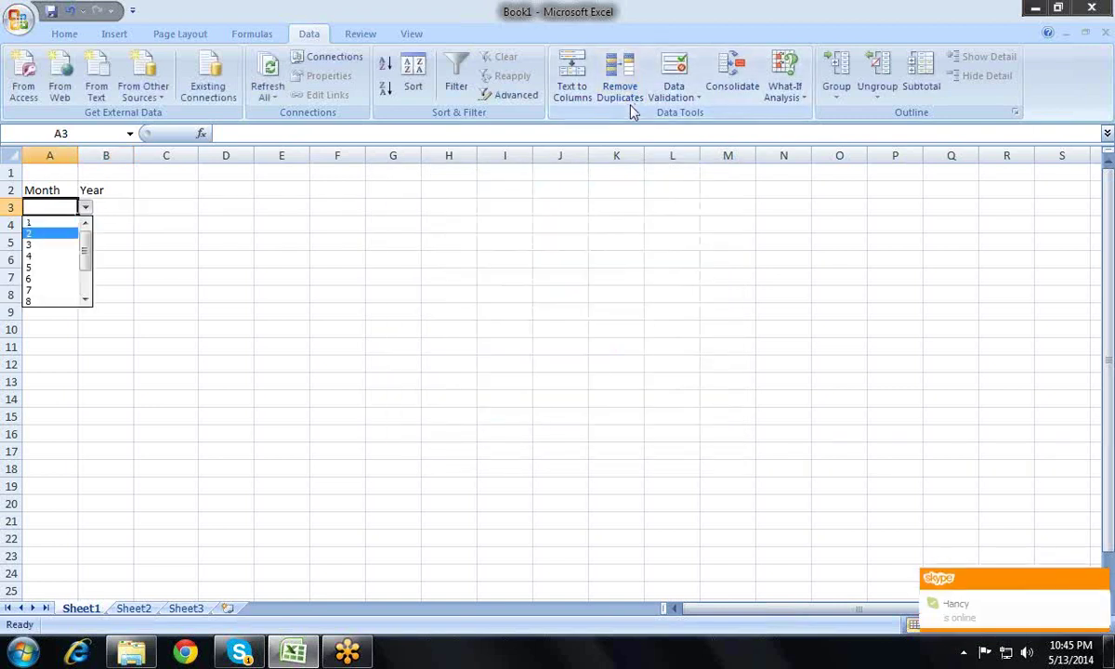
key(Return)
key(Right)
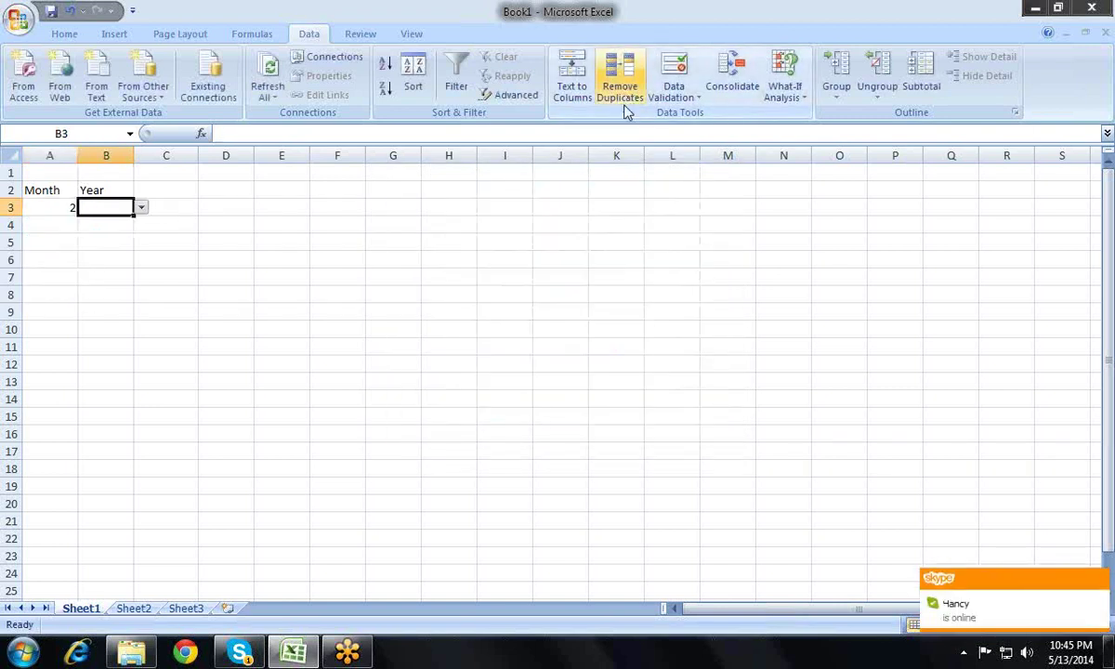
key(alt+Down)
key(Return)
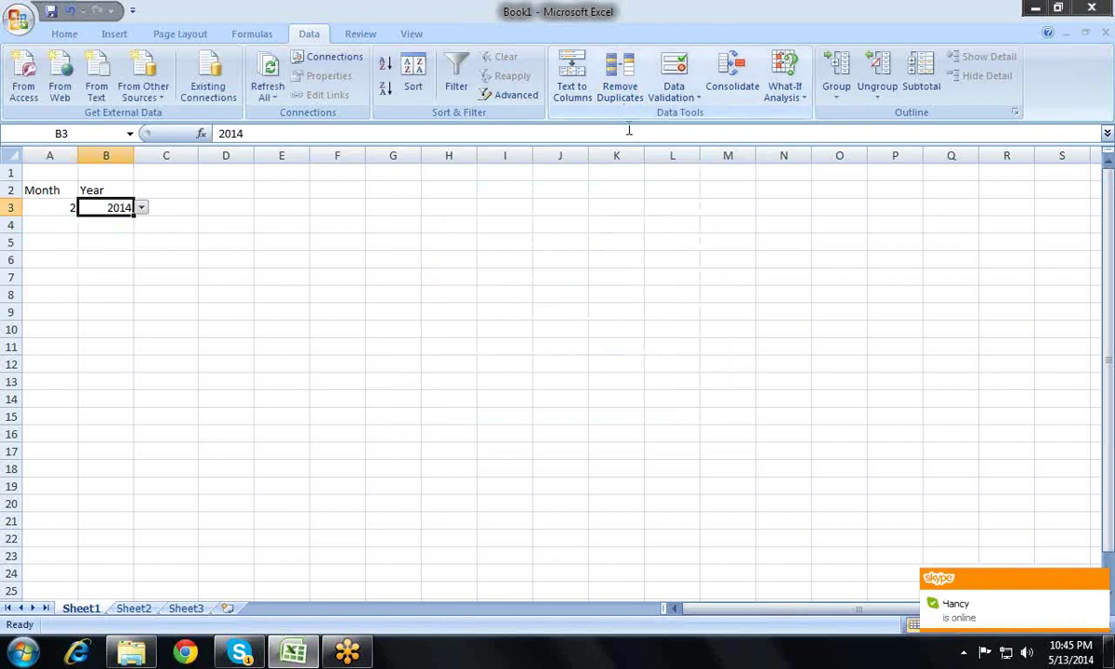
key(Up)
key(Up)
key(Down)
key(Down)
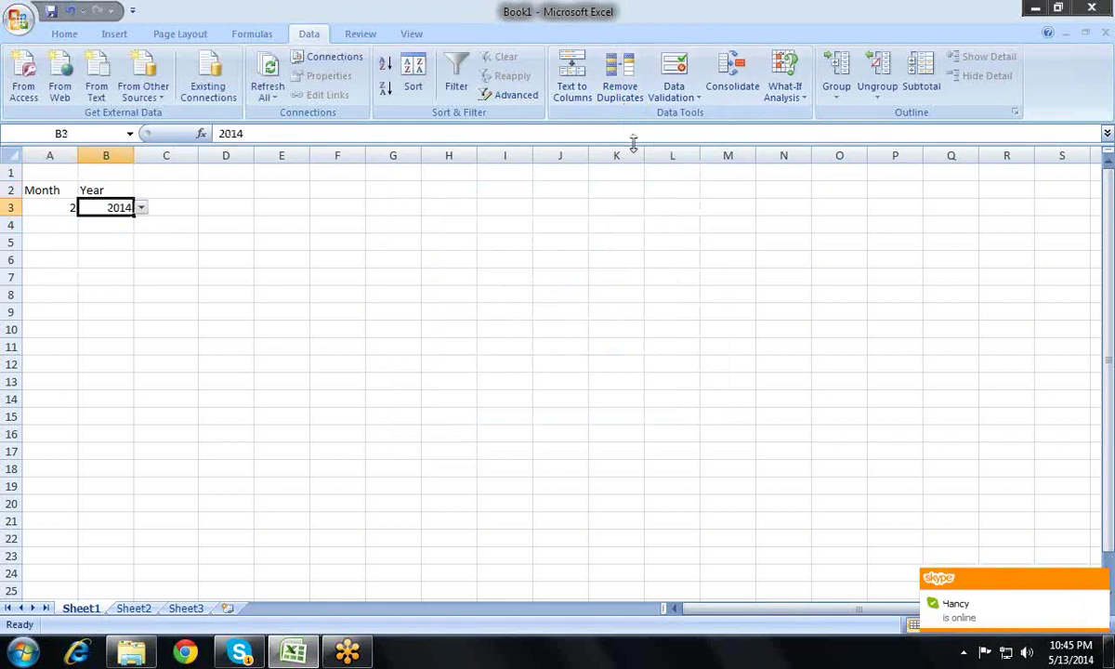
key(Right)
key(Right)
key(Left)
key(Right)
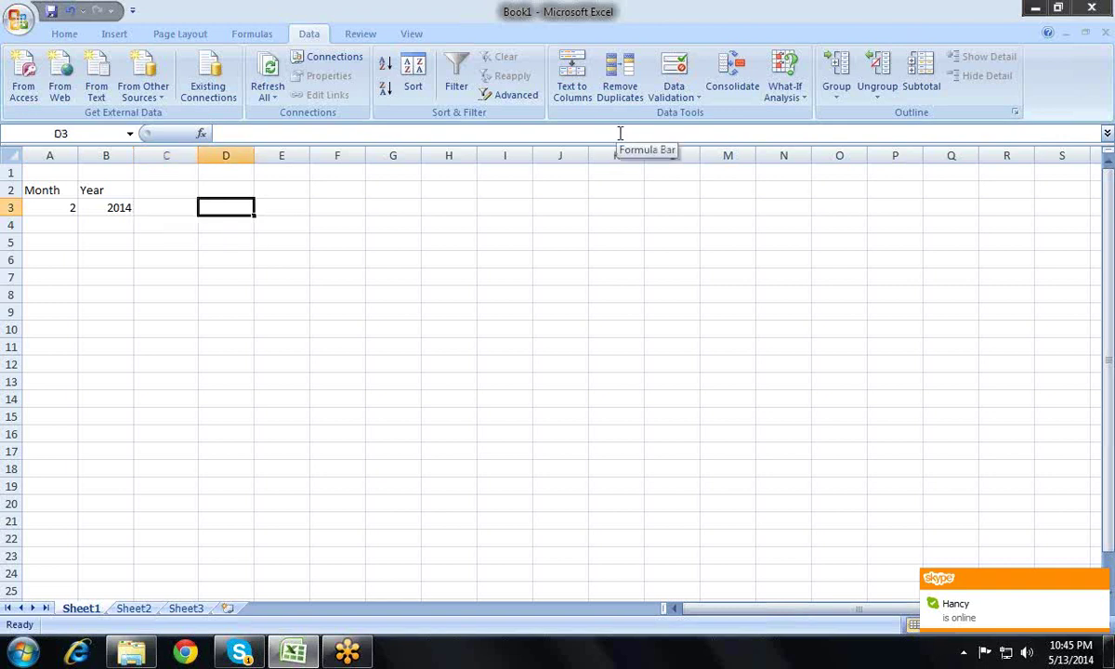
key(Left)
key(Left)
key(Left)
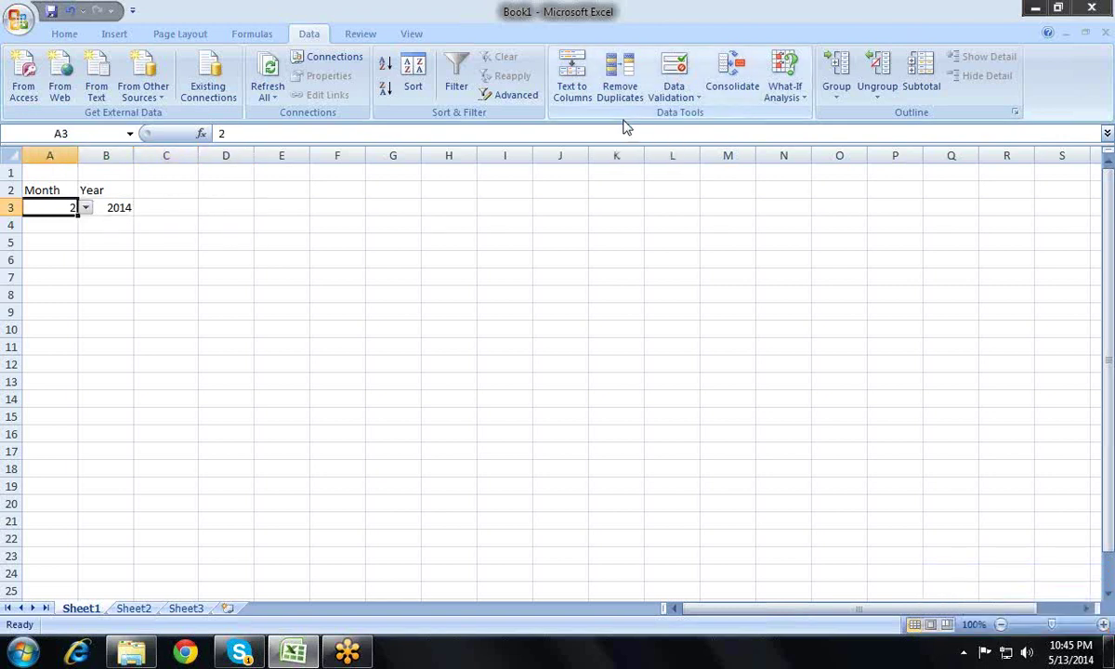
key(Right)
key(Right)
key(Right)
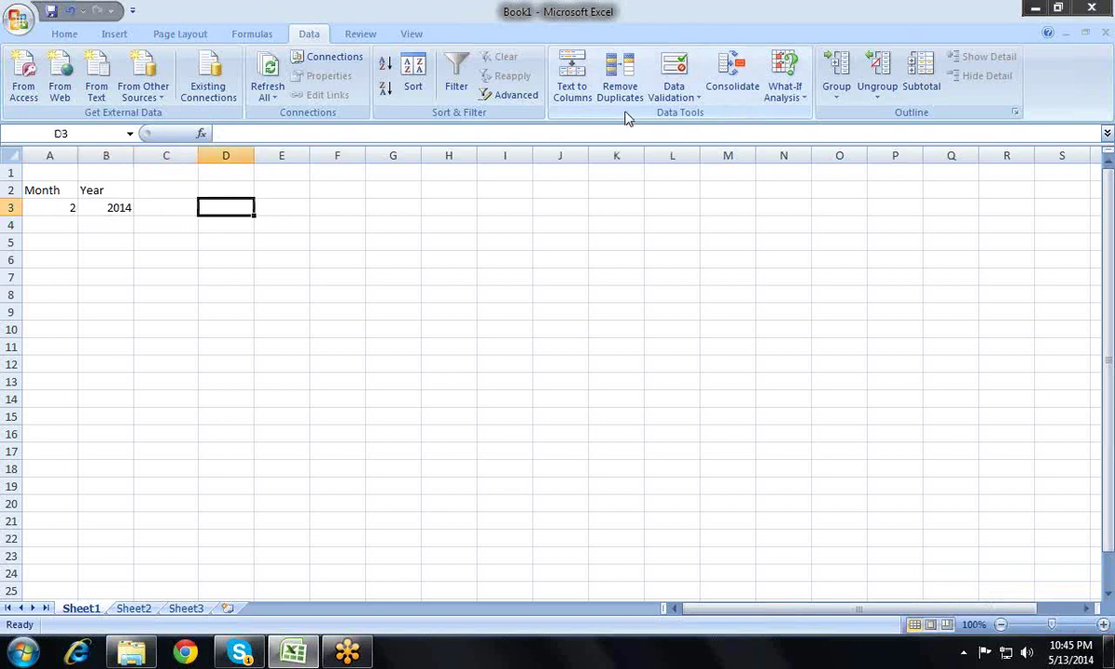
key(Left)
key(Left)
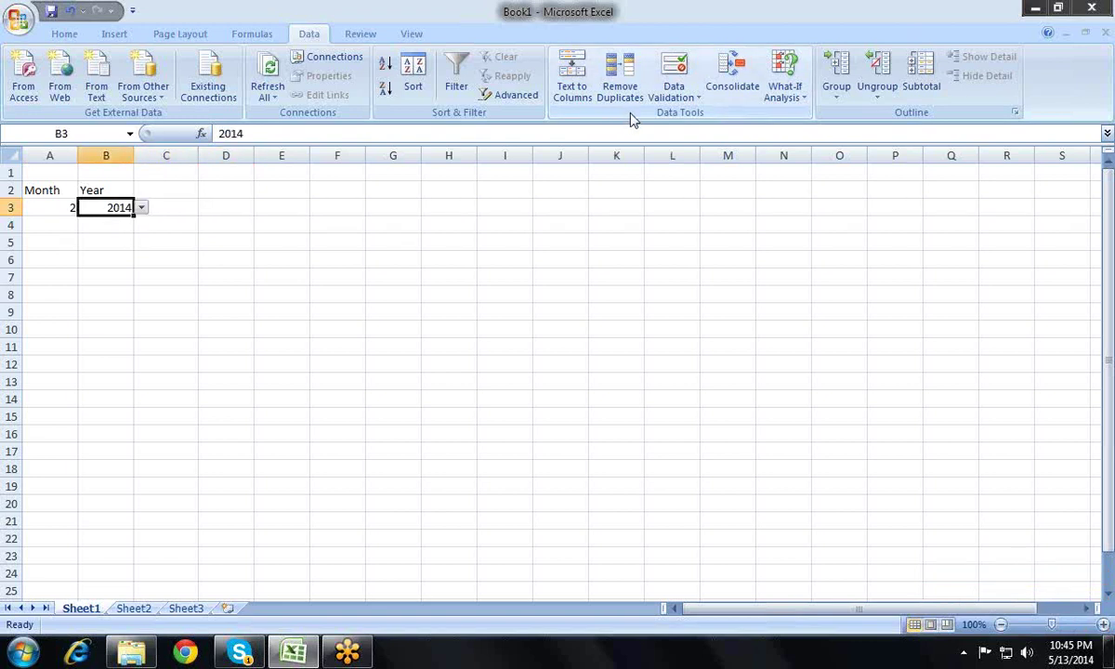
key(Up)
key(Up)
key(Right)
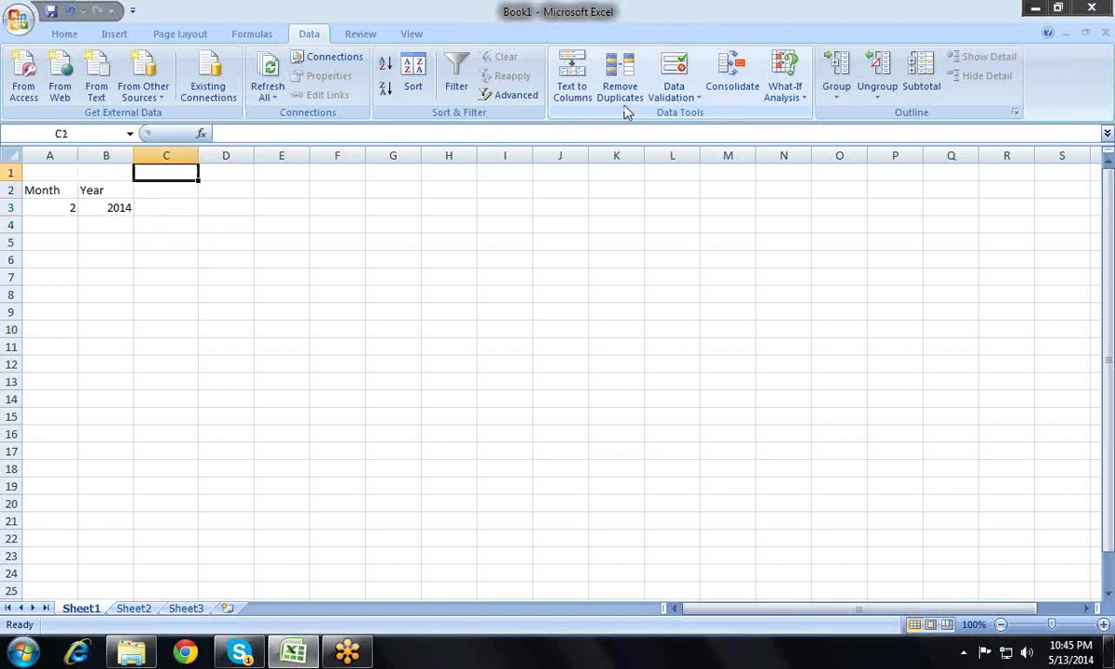
- Type the title 'Attendance for the month of' in C1
text(Attendance for the month of)
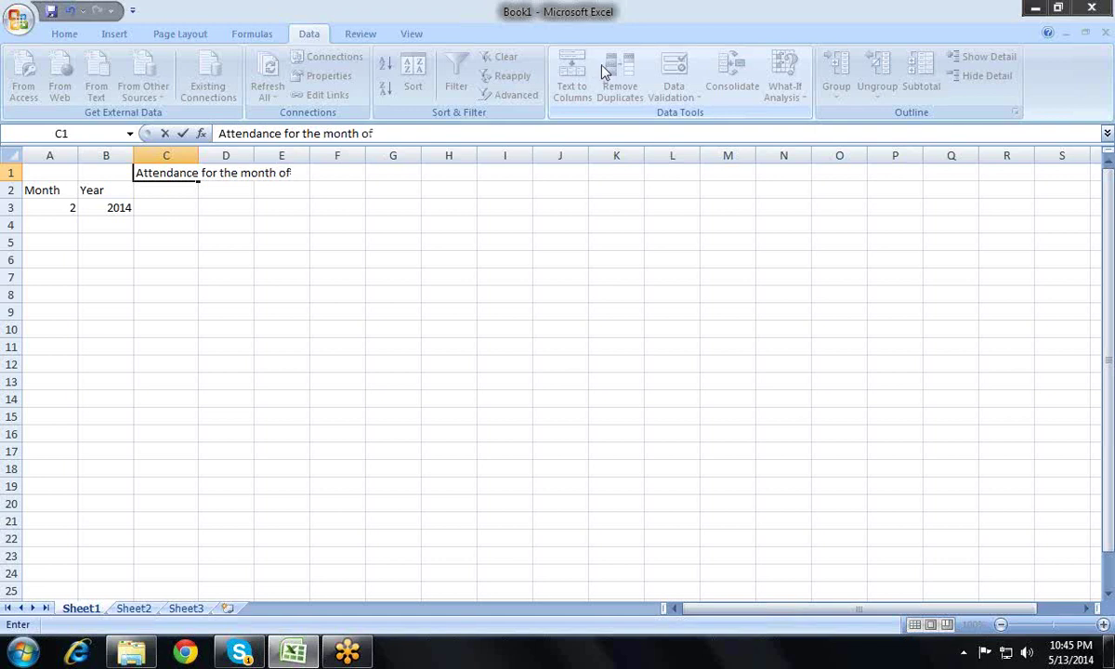
key(Return)
key(Up)
key(Down)
key(Down)
key(Up)
key(Up)
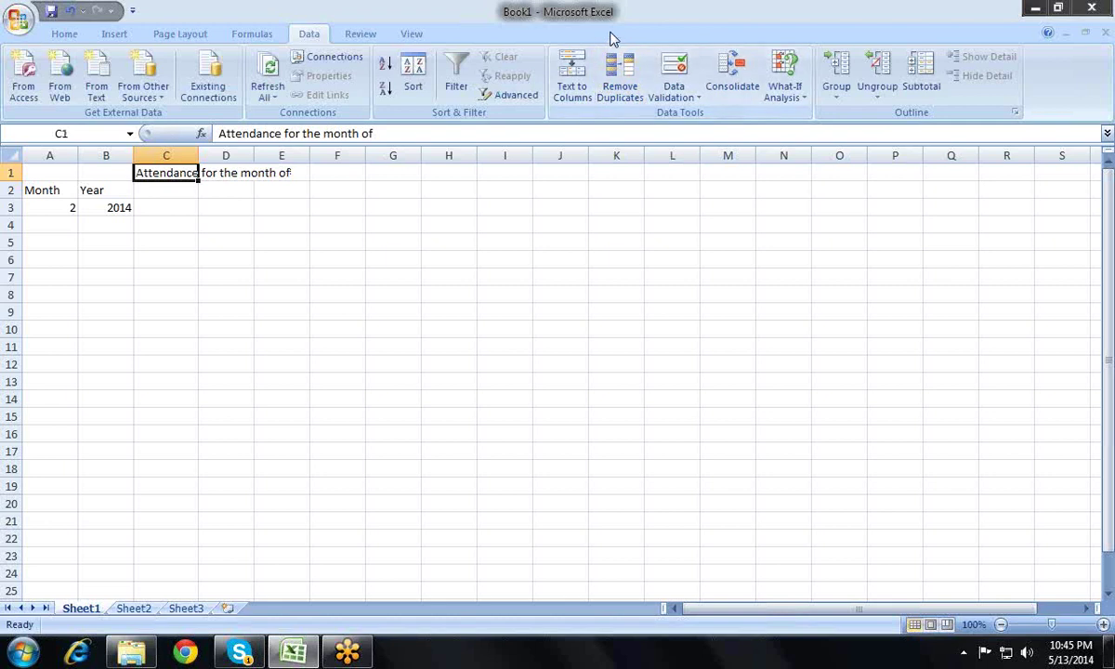
key(Down)
key(Down)
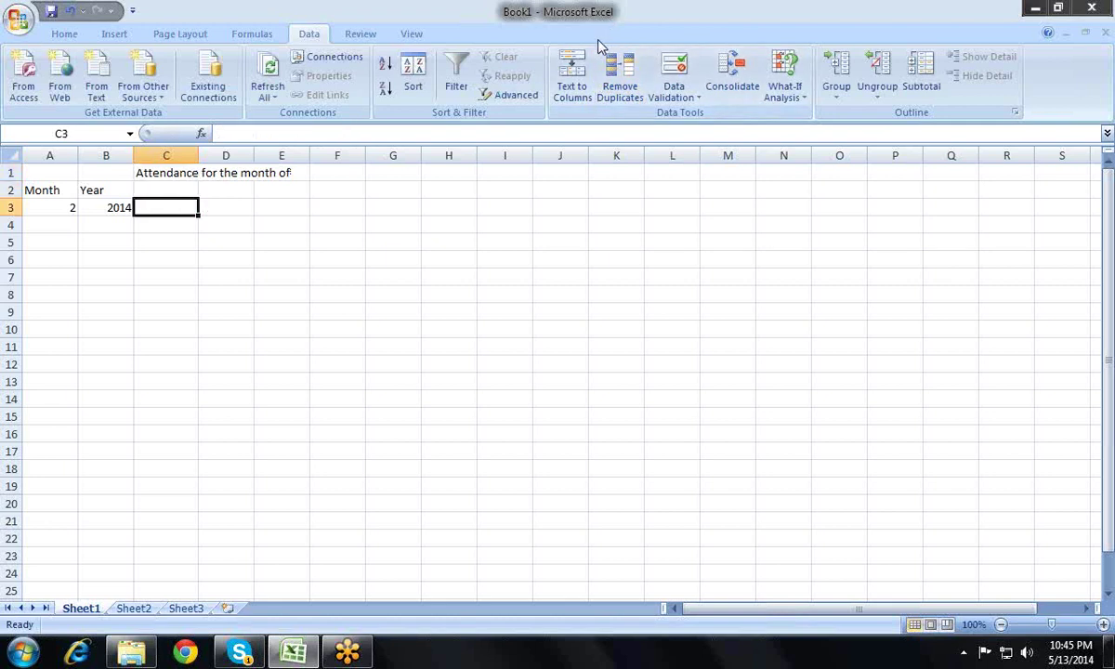
- Enter =DATE(B3,A3,1) in C3 to show the first day of the chosen month
text(=)
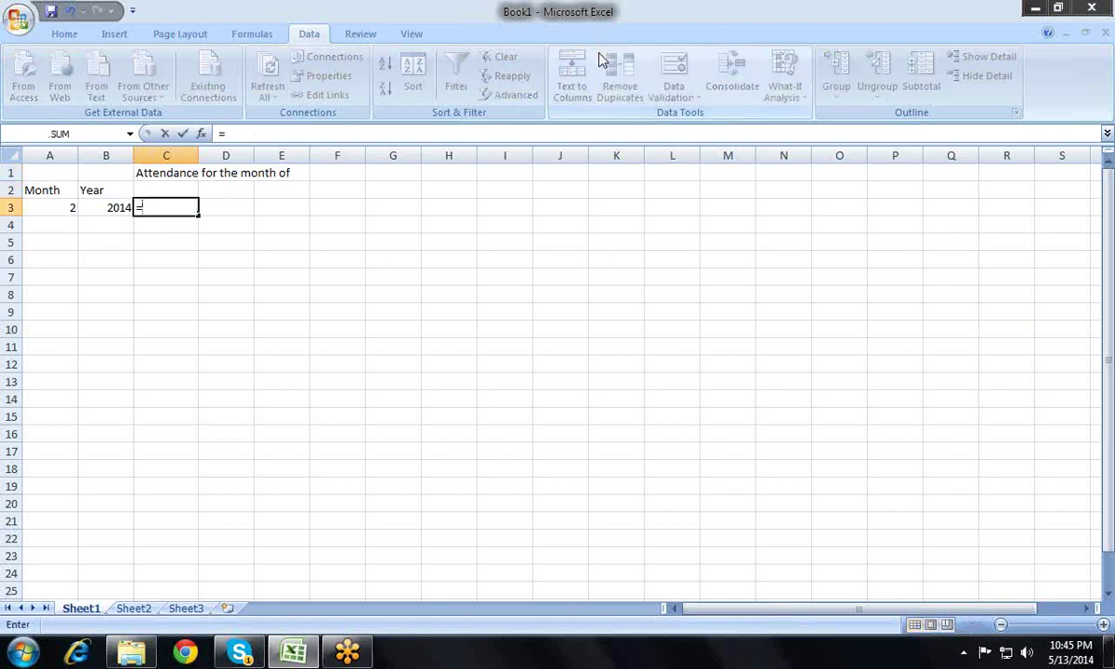
text(te)
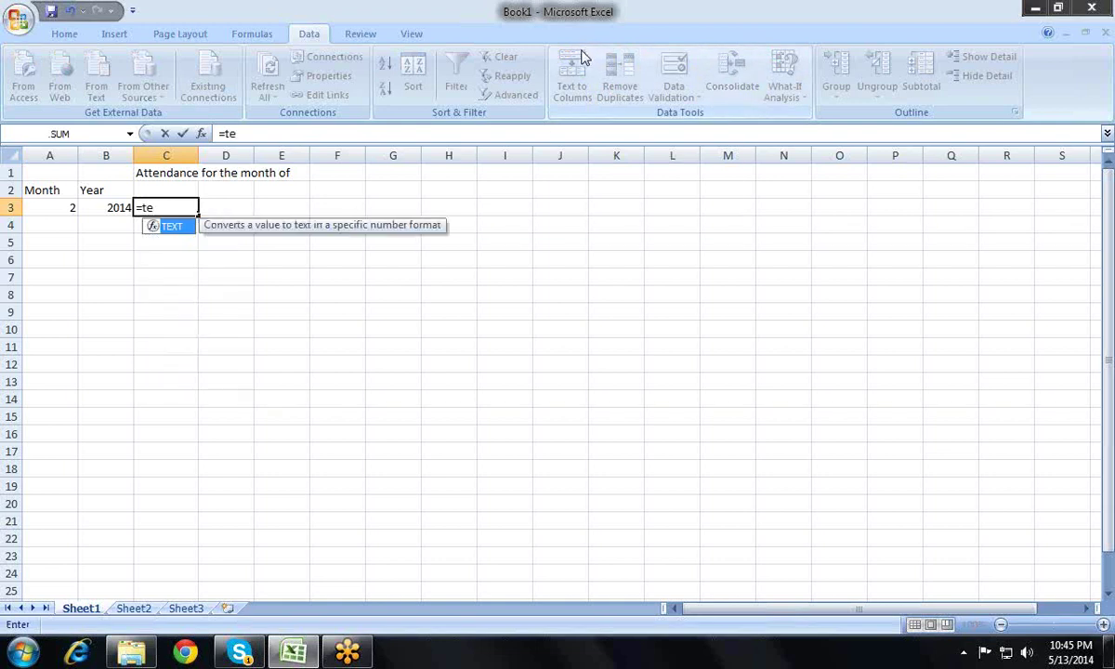
key(Tab)
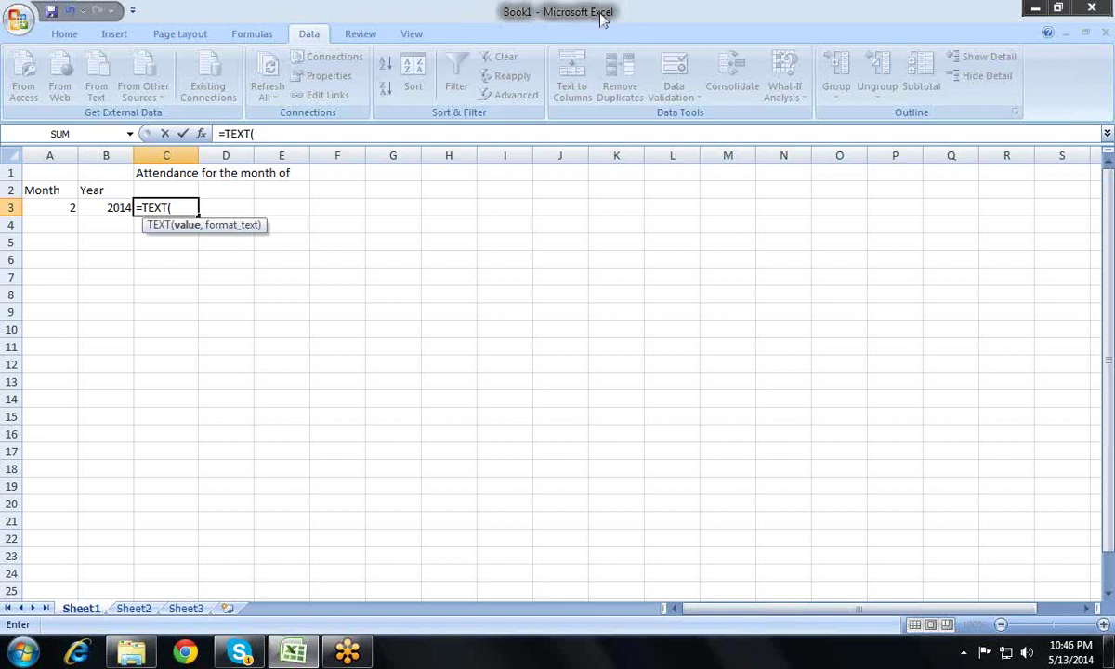
key(Escape)
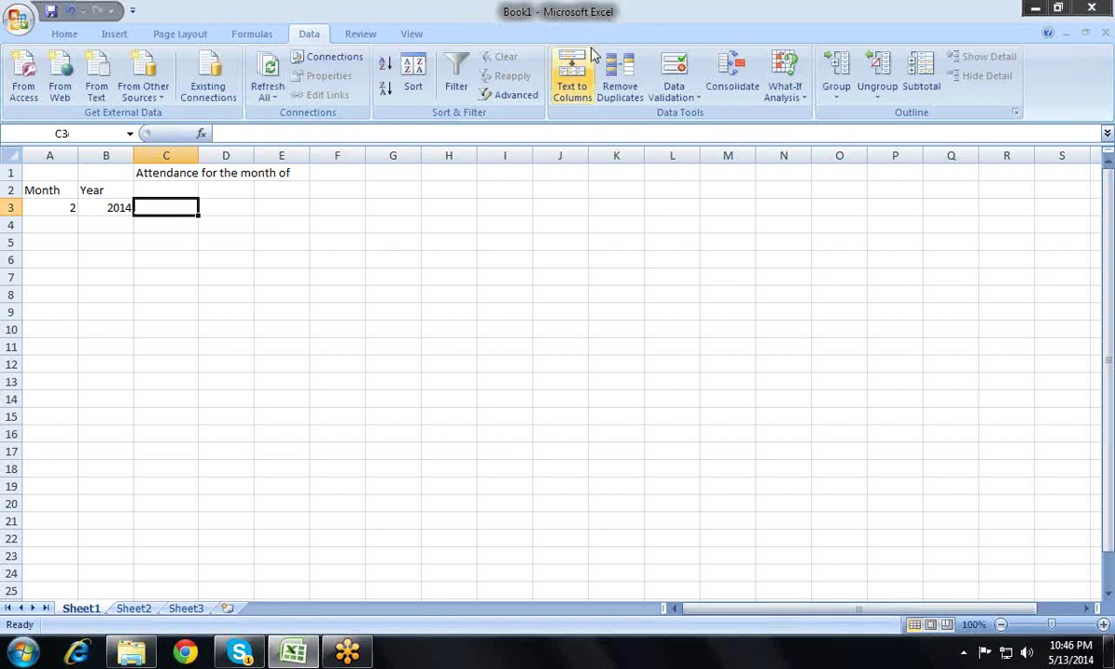
text(=dat)
key(Tab)
key(Left)
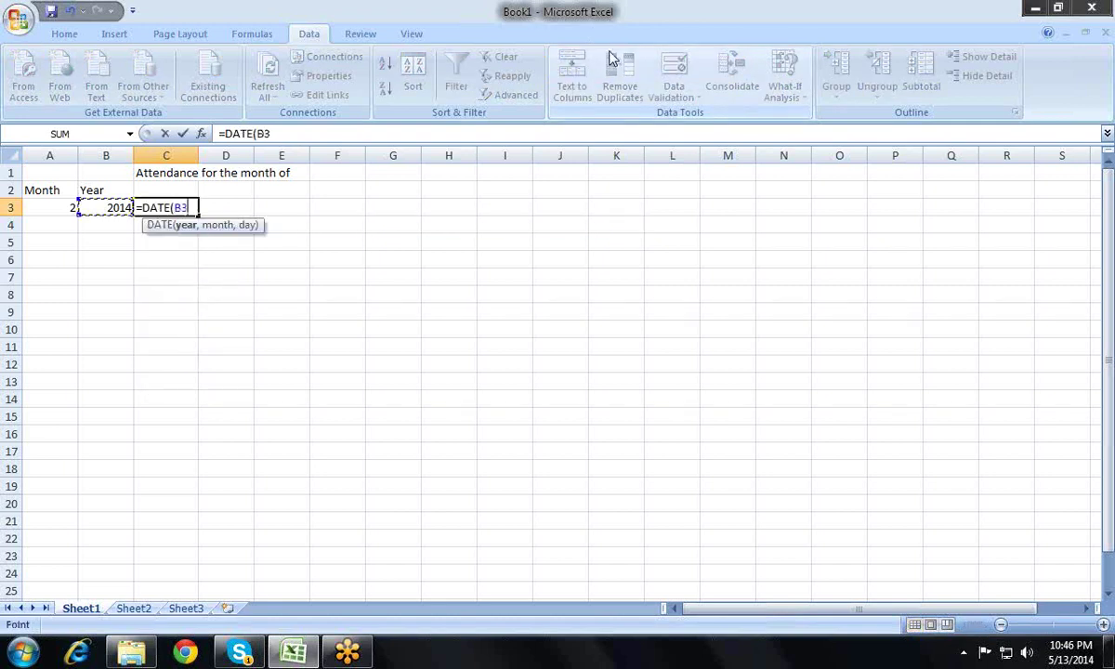
text(,)
key(Left)
text(,)
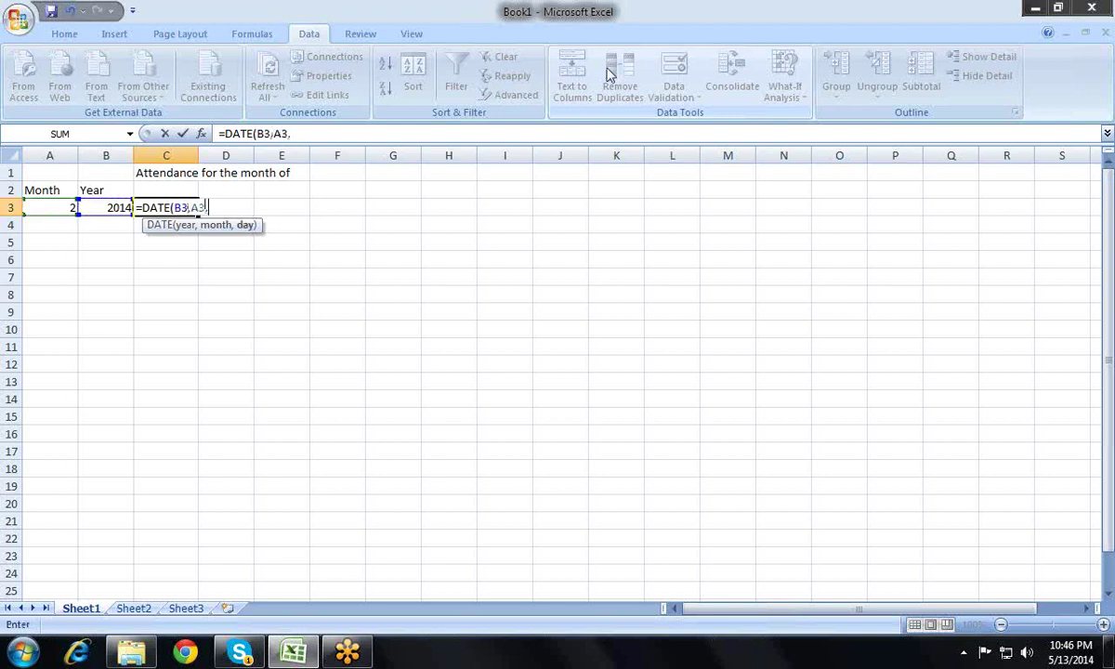
text(1)
key(Return)
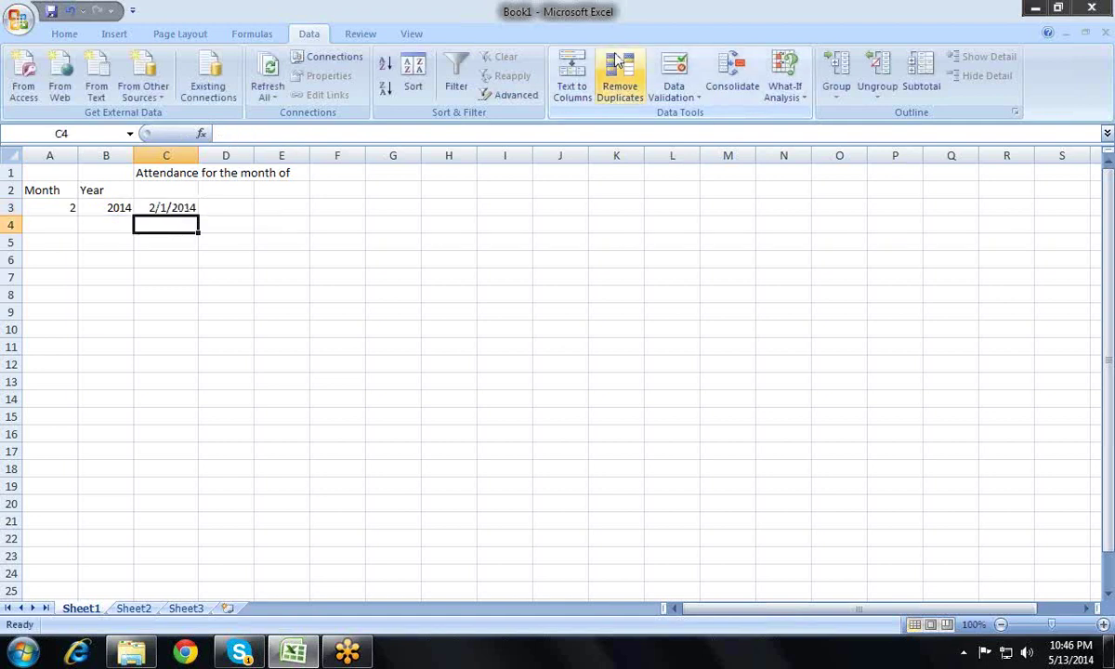
- Give C3 a day-month-year date format and choose month 5 in A3
key(Up)
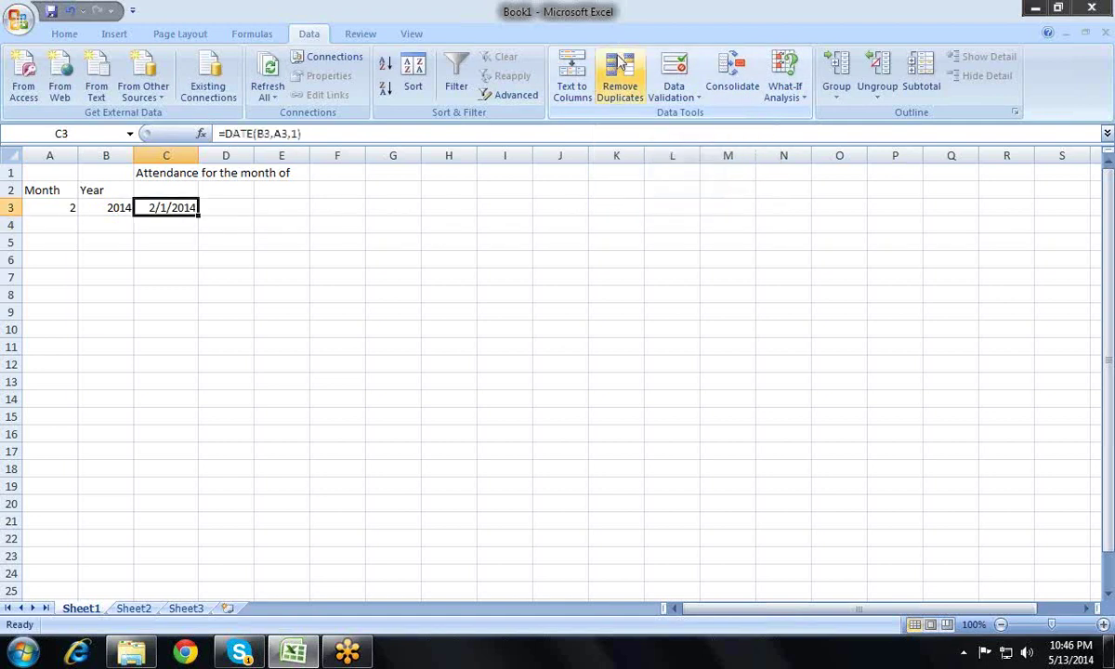
key(ctrl+shift+3)
key(Left)
key(Left)
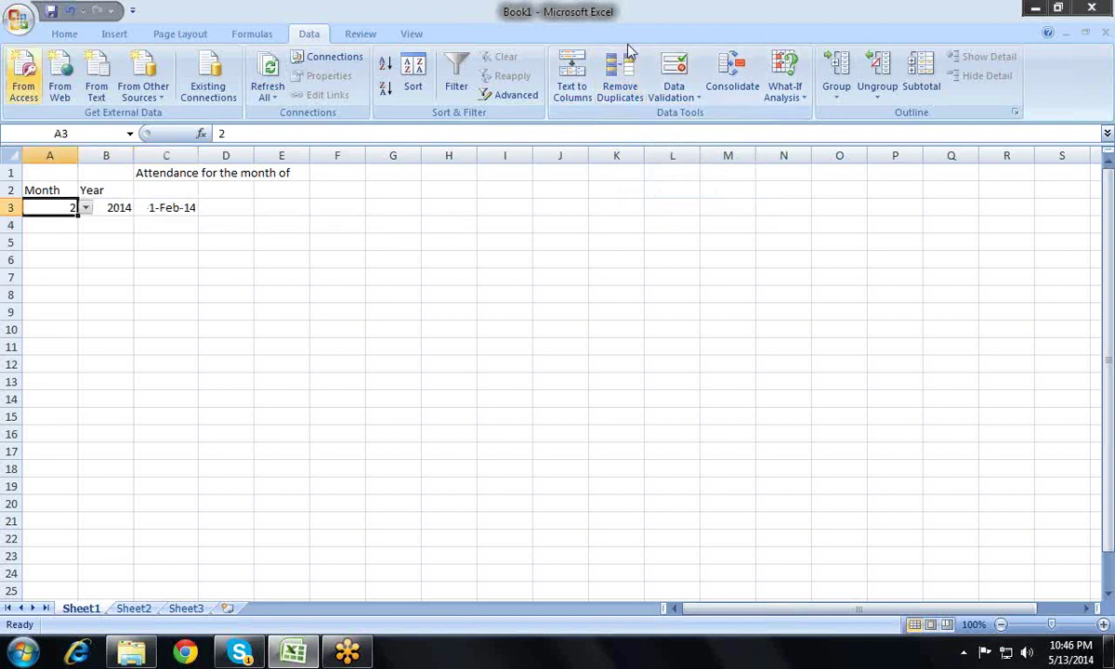
key(alt+Down)
key(Down)
key(Down)
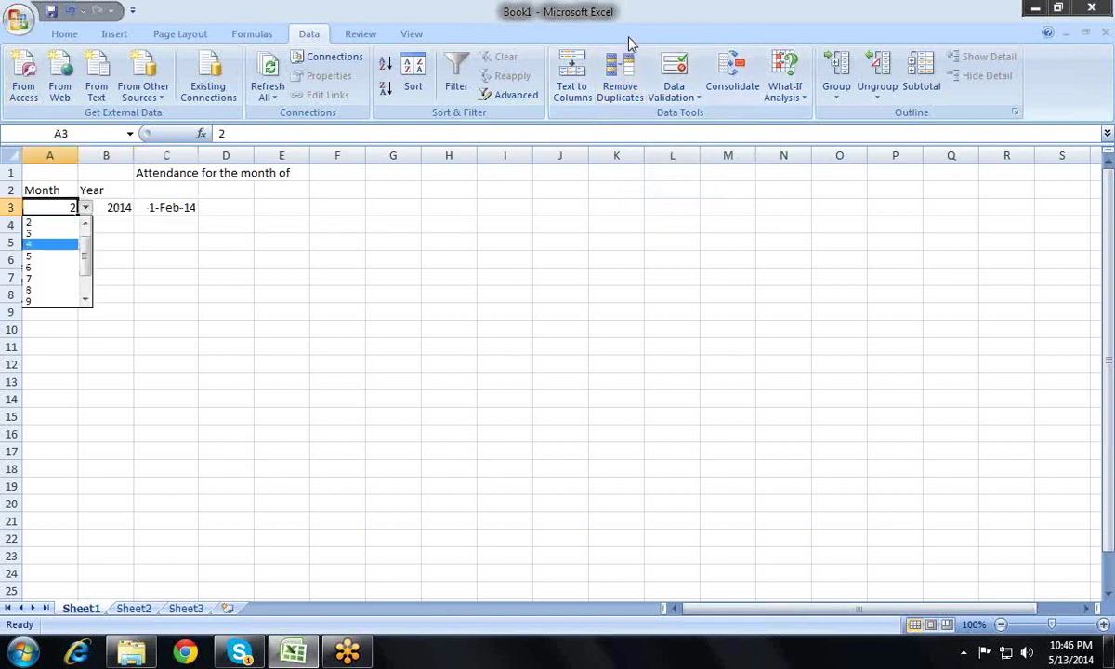
key(Down)
key(Return)
- Choose 2015 from B3's year dropdown so C3 reads 1-May-15
key(Right)
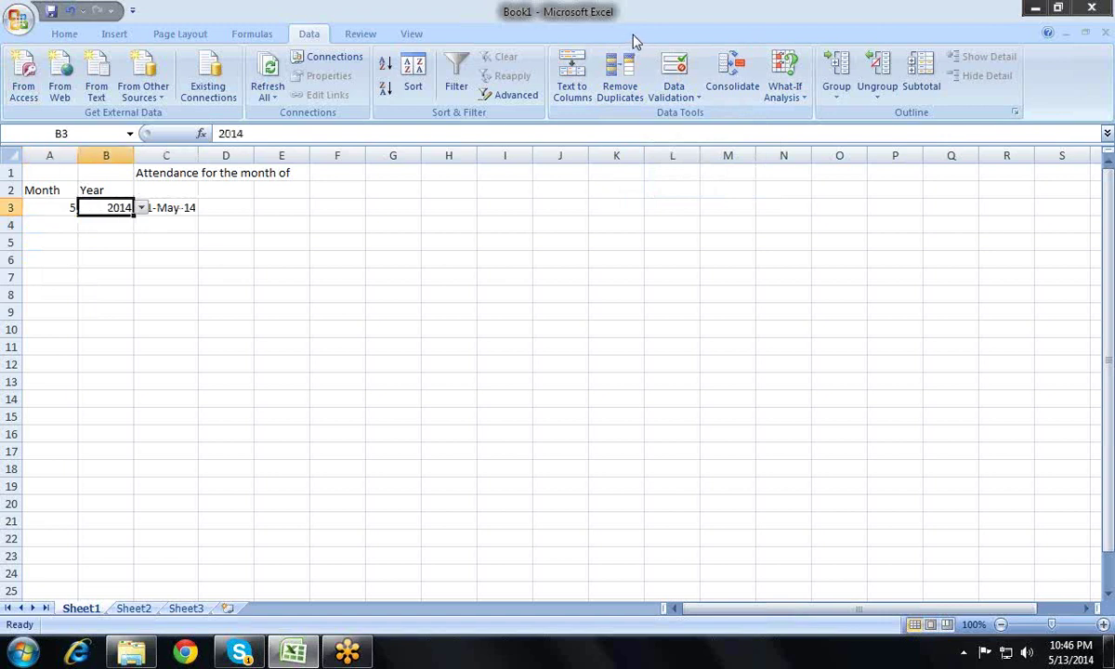
key(alt+Down)
key(Down)
key(Down)
key(Up)
key(Return)
key(Left)
key(Right)
key(Right)
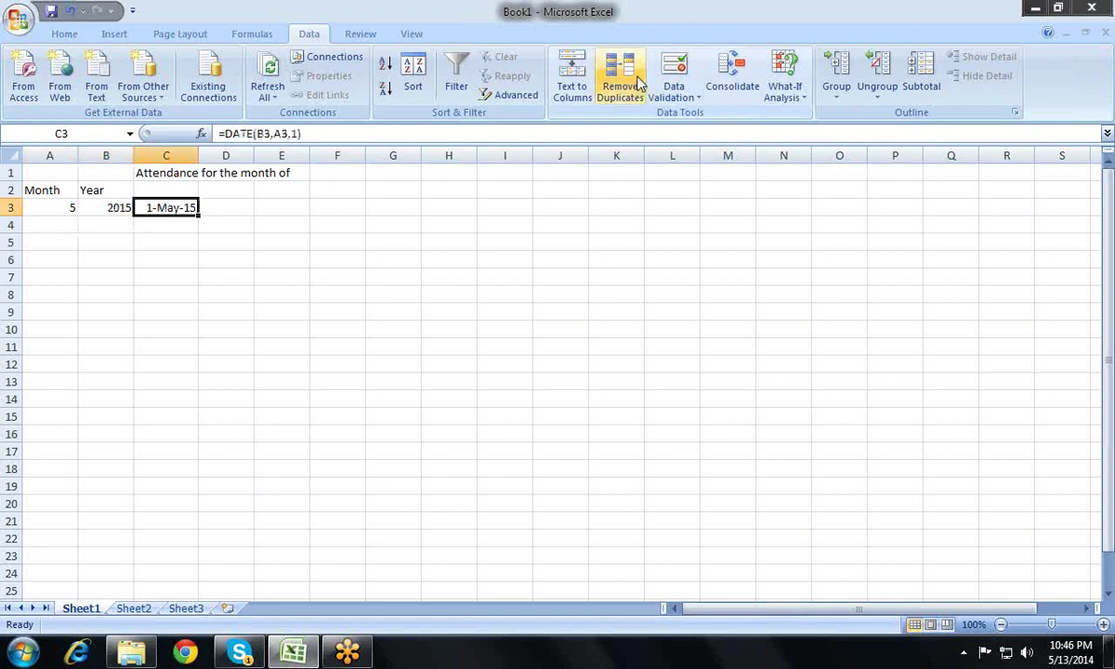
- Start the month-name formula =TEXT(C3,"mmmm" in D3
key(Right)
text(=te)
key(Tab)
key(Left)
text(,"mmmm")
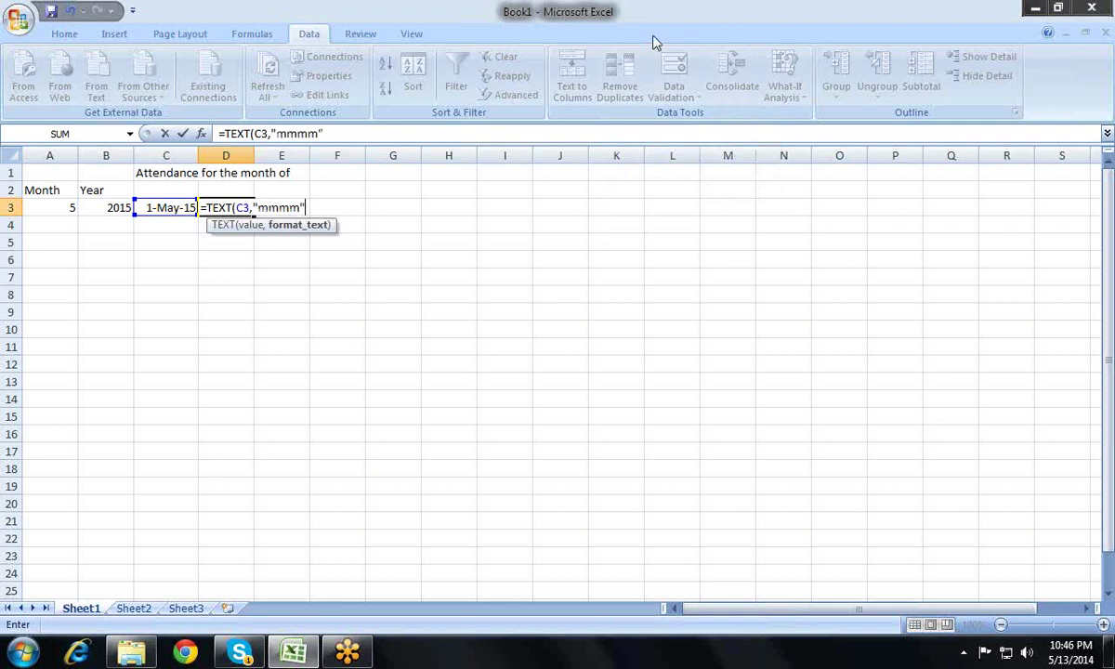
- Complete D3's formula as =TEXT(C3,"mmmm-yy")
key(BackSpace)
text(yy")
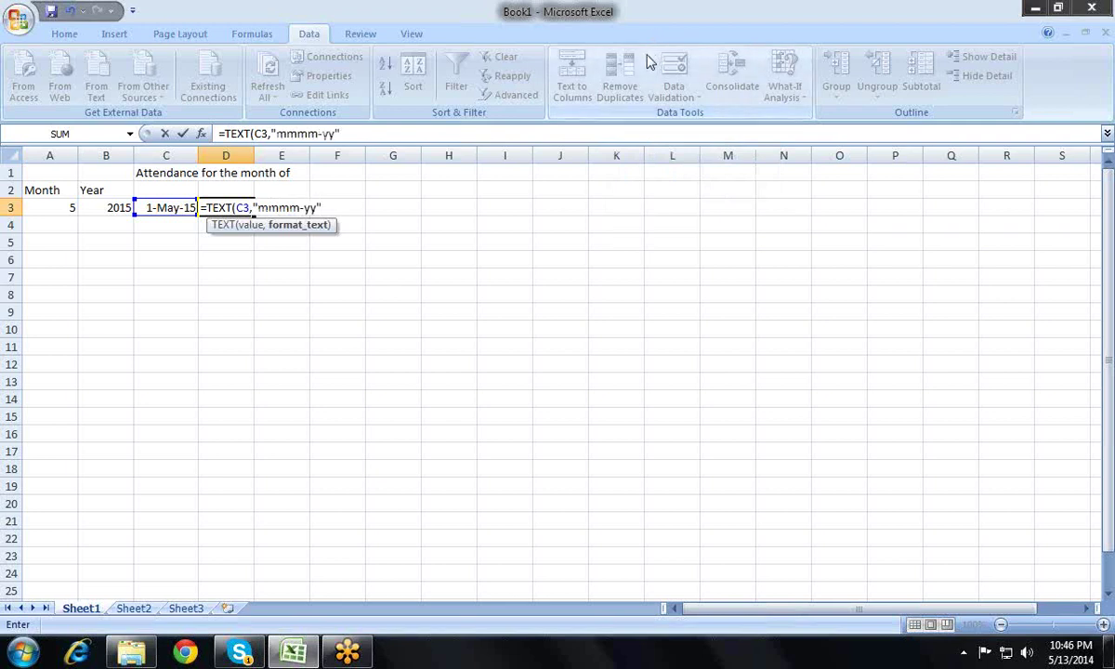
text())
key(Return)
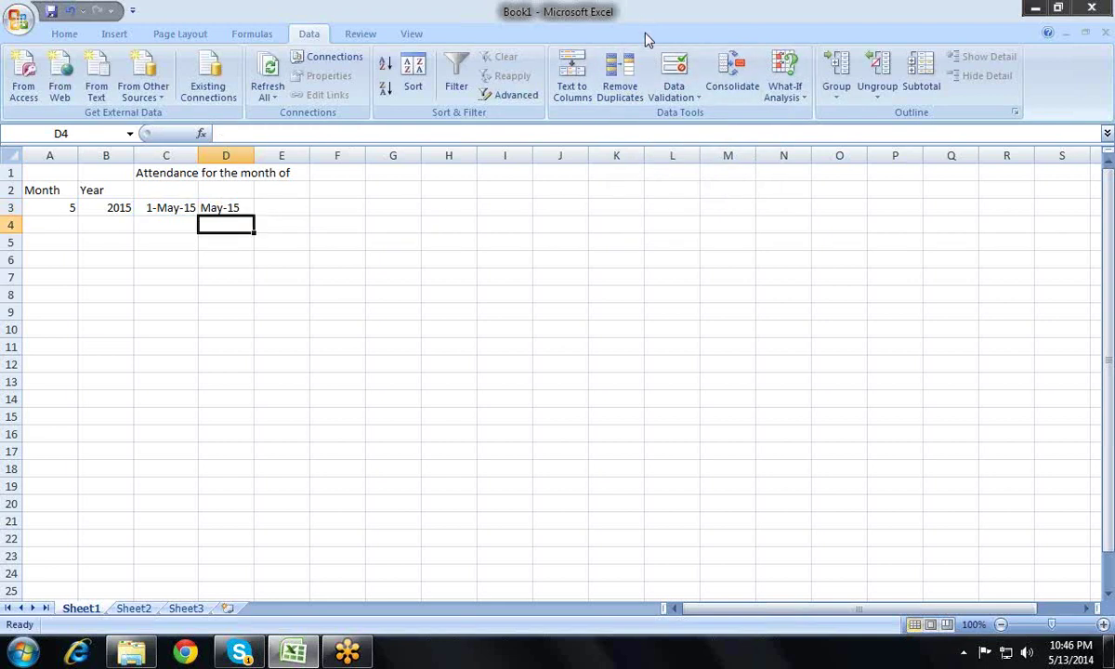
- Change the month in A3 to 8 using its dropdown
key(Up)
key(Left)
key(Left)
key(Left)
key(alt+Down)
key(Down)
key(Return)
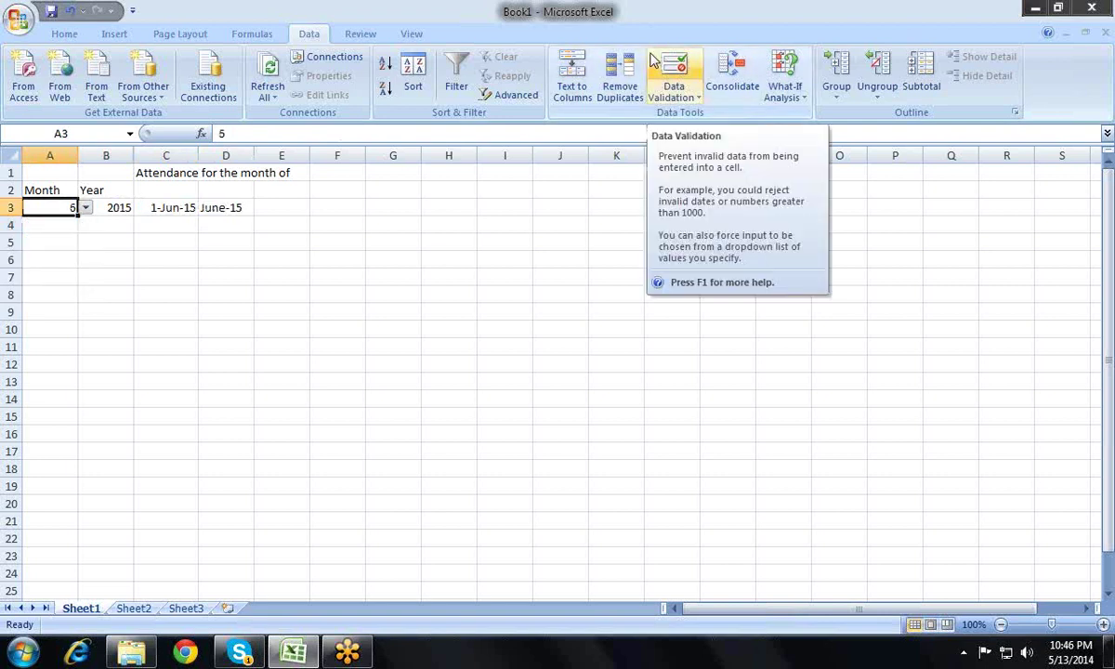
key(alt+Down)
key(Down)
key(Down)
key(Return)
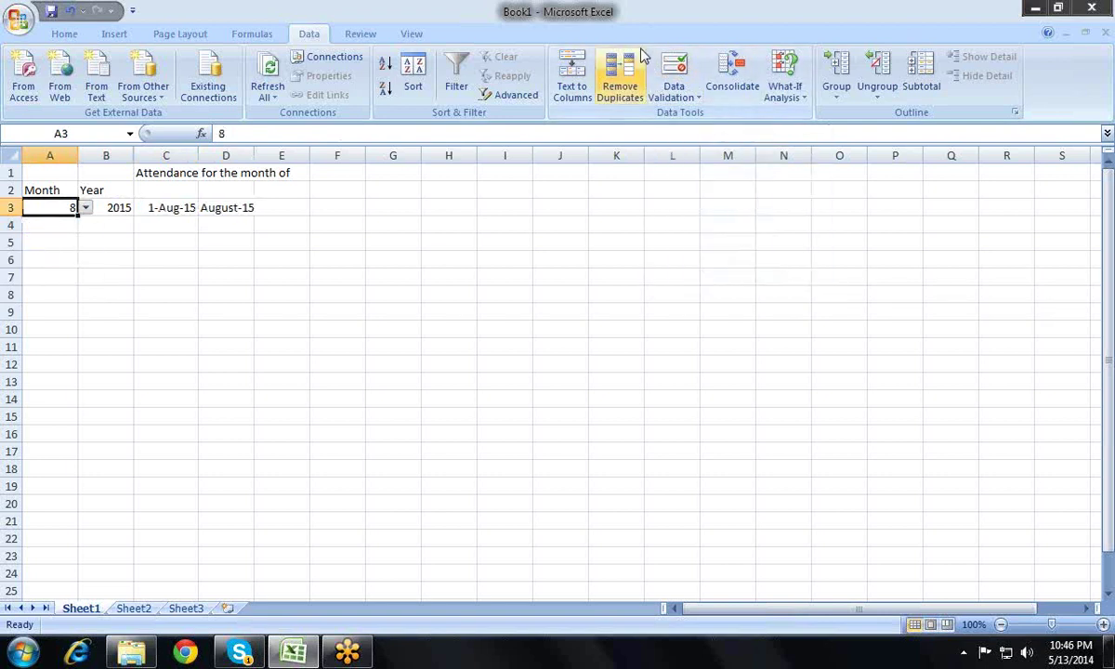
- Choose 2014 as the year in B3, making D3 show August-14
key(Right)
key(alt+Down)
key(Down)
key(Up)
key(Return)
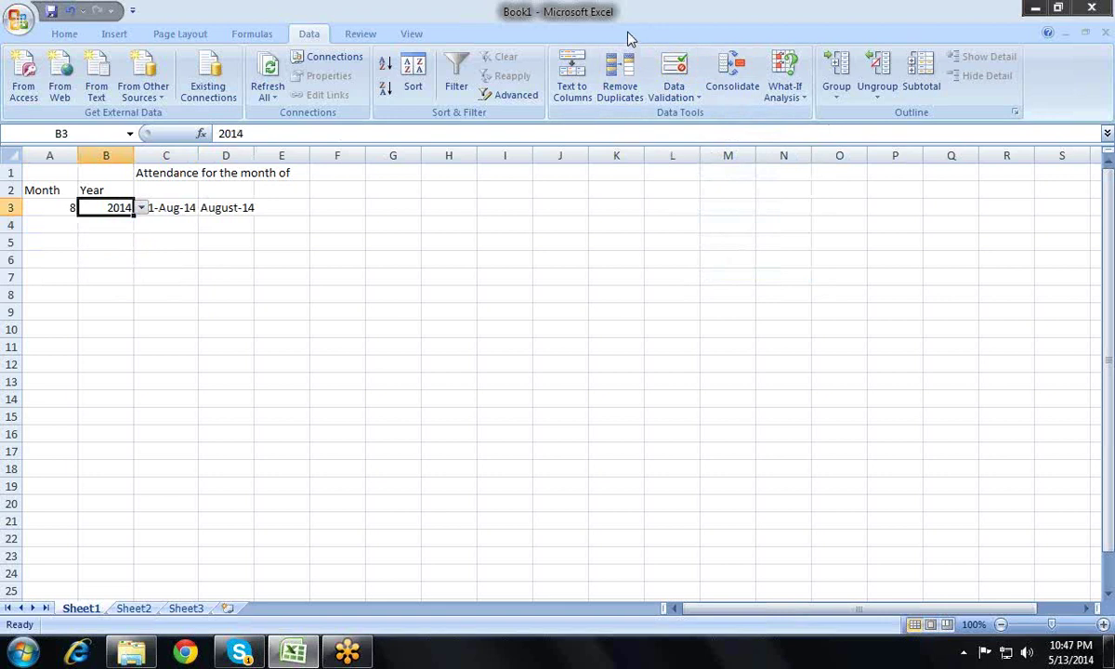
- Start editing C3's DATE formula, cancel it unchanged, and open Excel Help from D3
key(Right)
key(Right)
key(Left)
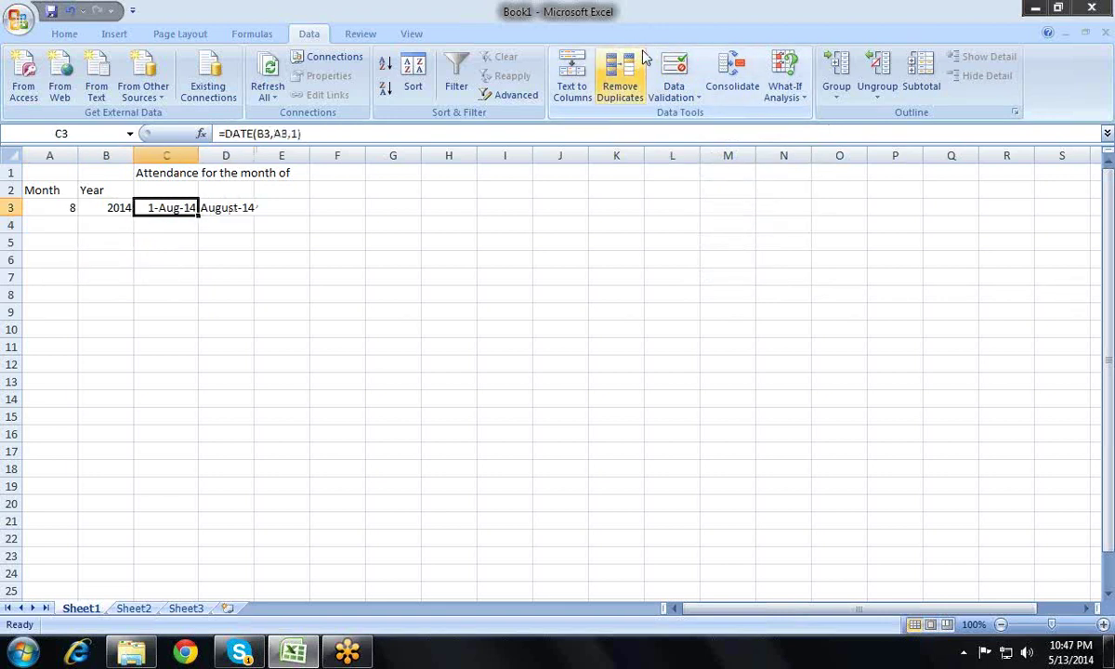
key(F2)
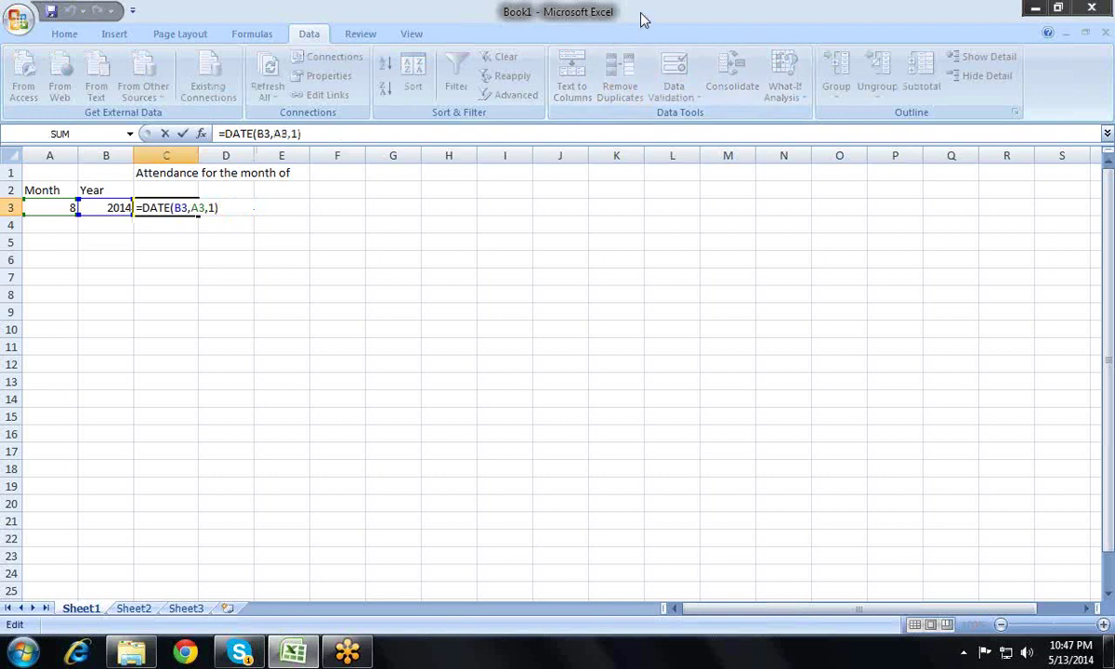
key(shift+Left)
key(shift+Left)
key(shift+Left)
key(shift+Left)
key(shift+Left)
key(shift+Left)
key(shift+Left)
key(shift+Left)
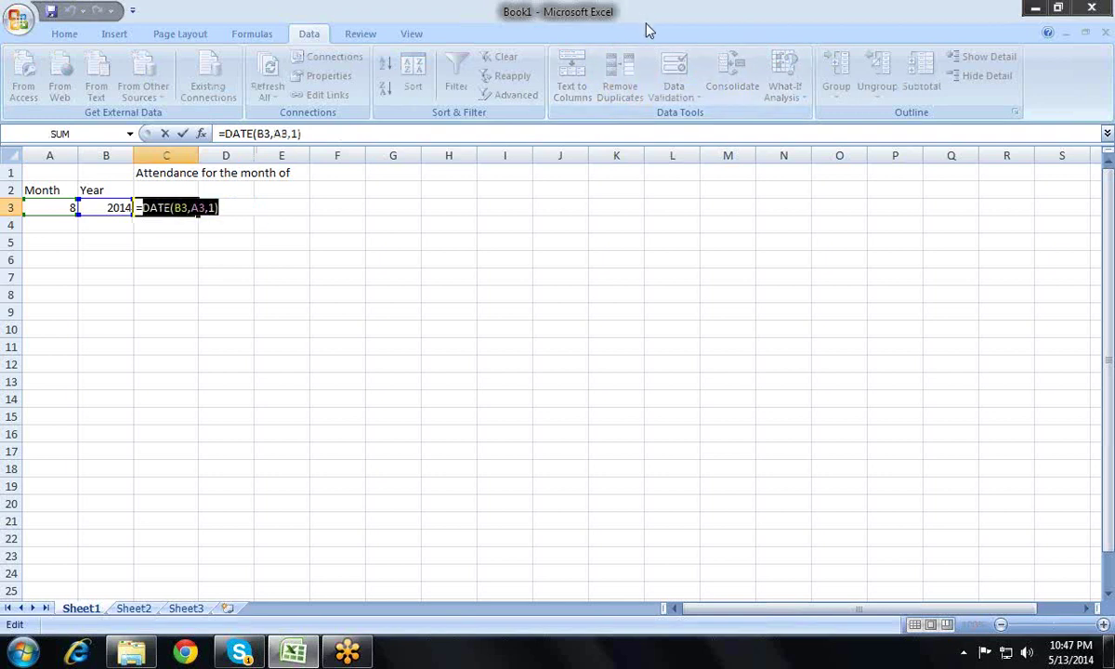
key(Delete)
key(Escape)
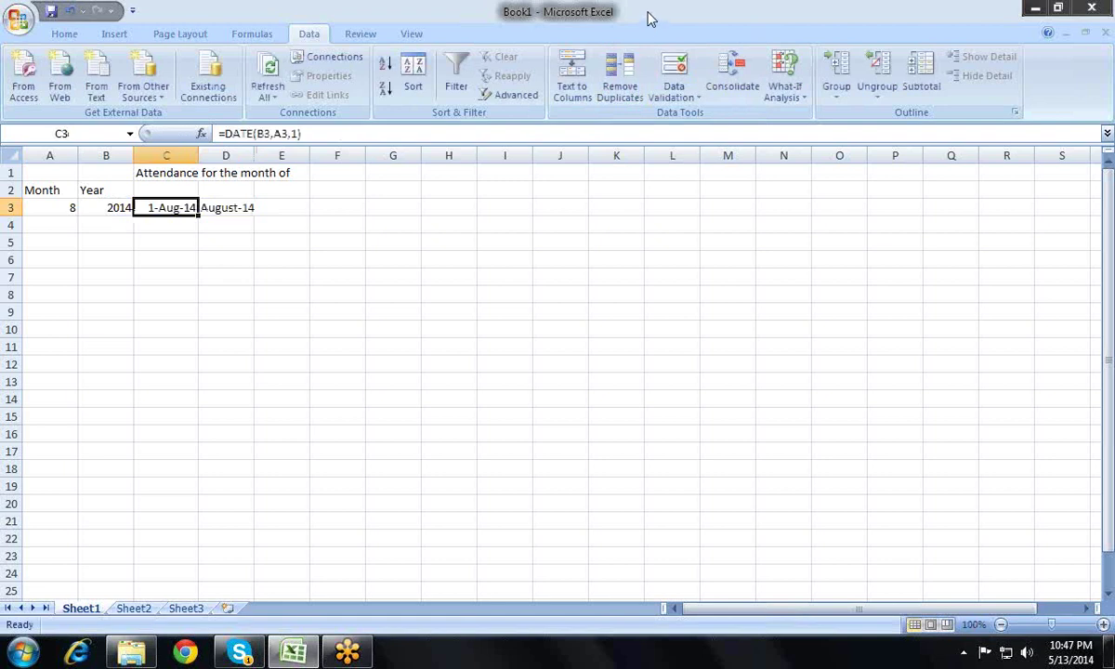
key(Right)
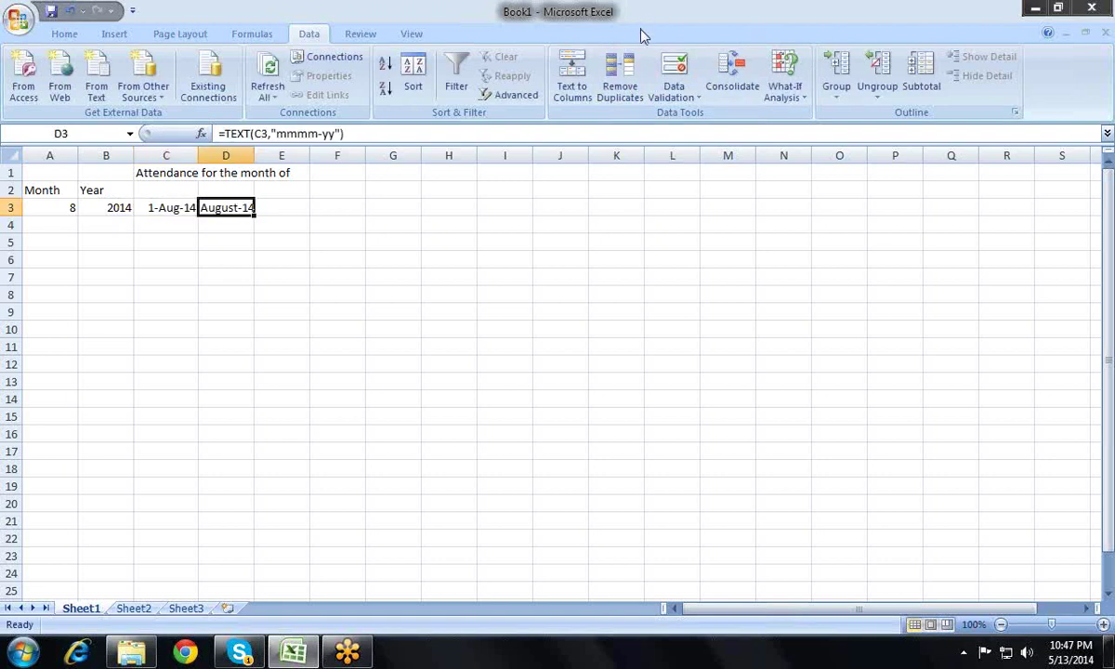
key(F1)
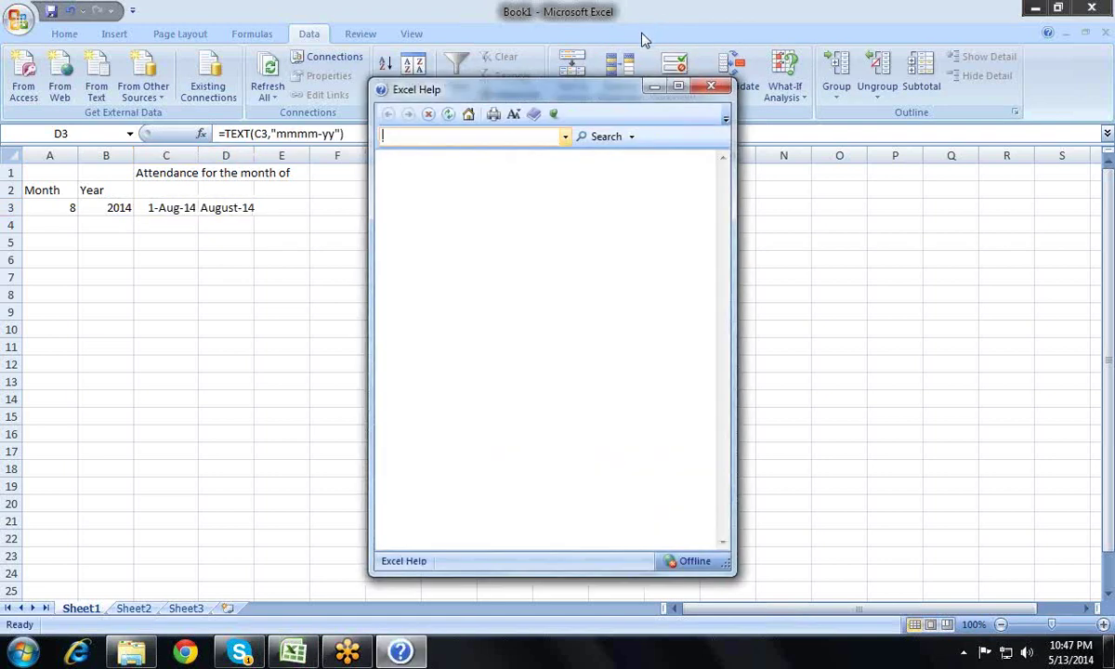
- Close the Excel Help window
click(721, 72)
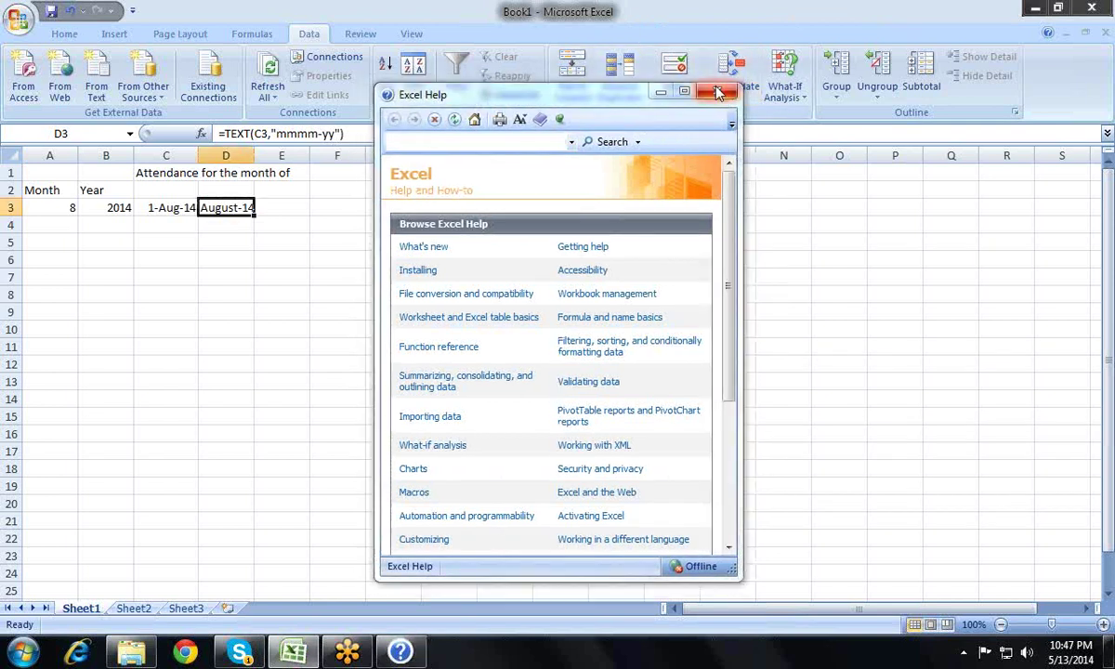
click(709, 99)
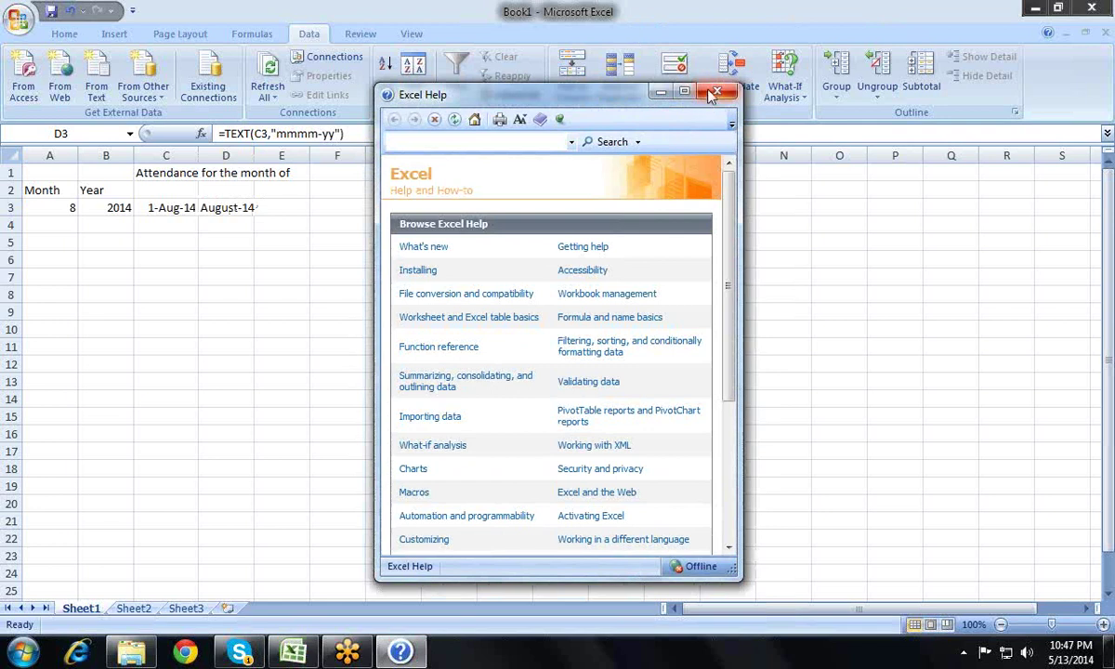
click(712, 93)
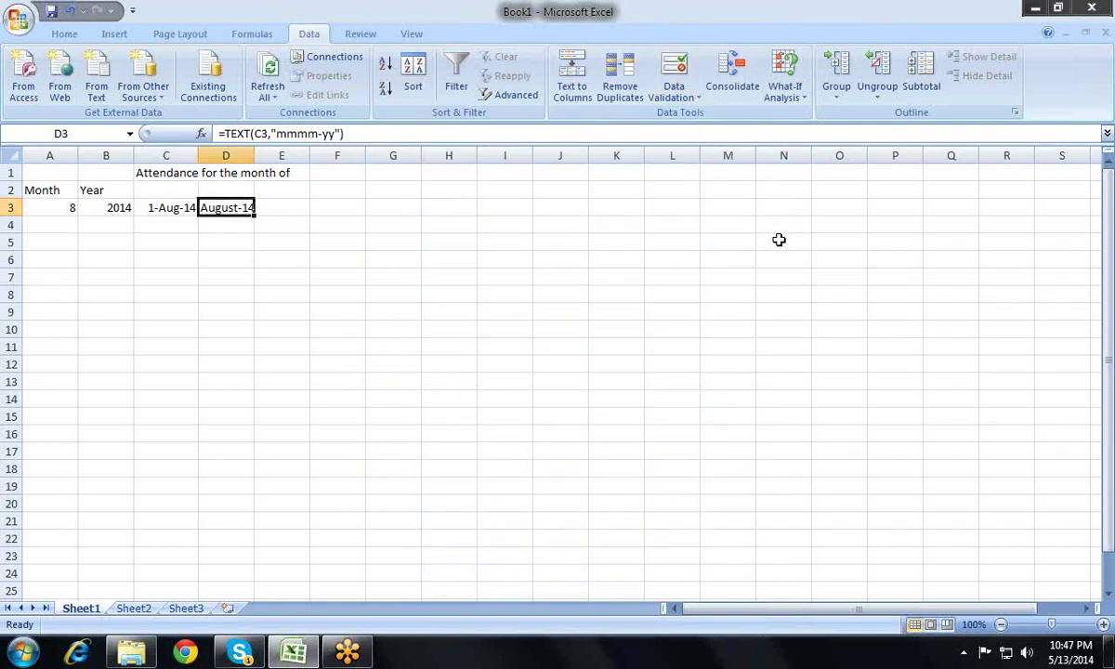
- Review D3's TEXT formula and C3's DATE formula without changing them
key(F2)
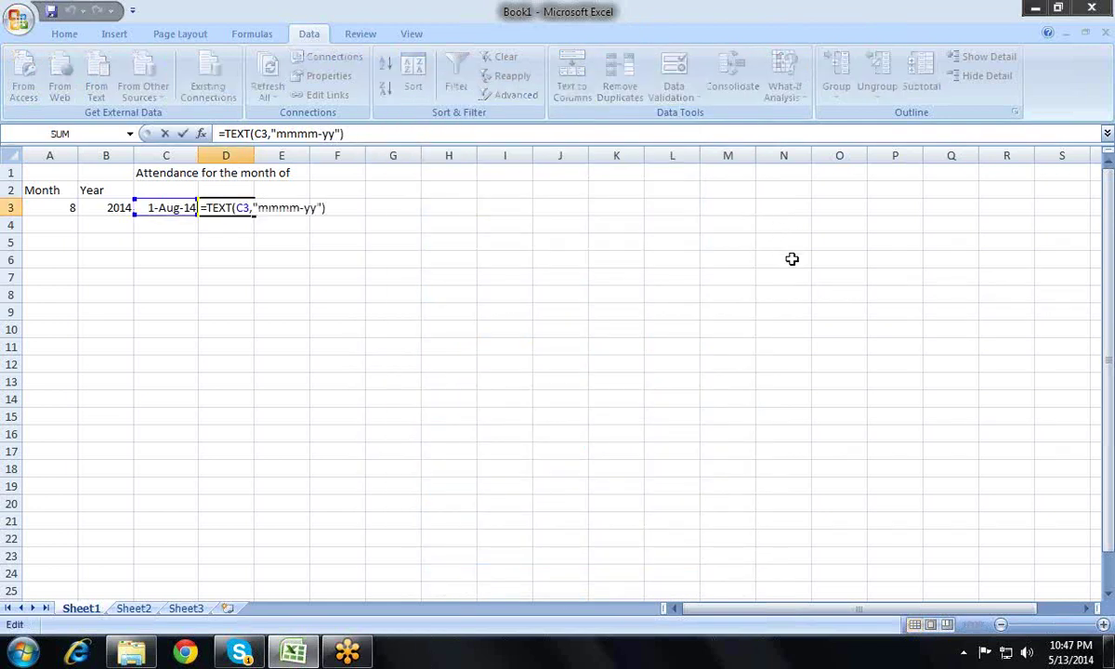
key(Escape)
key(Left)
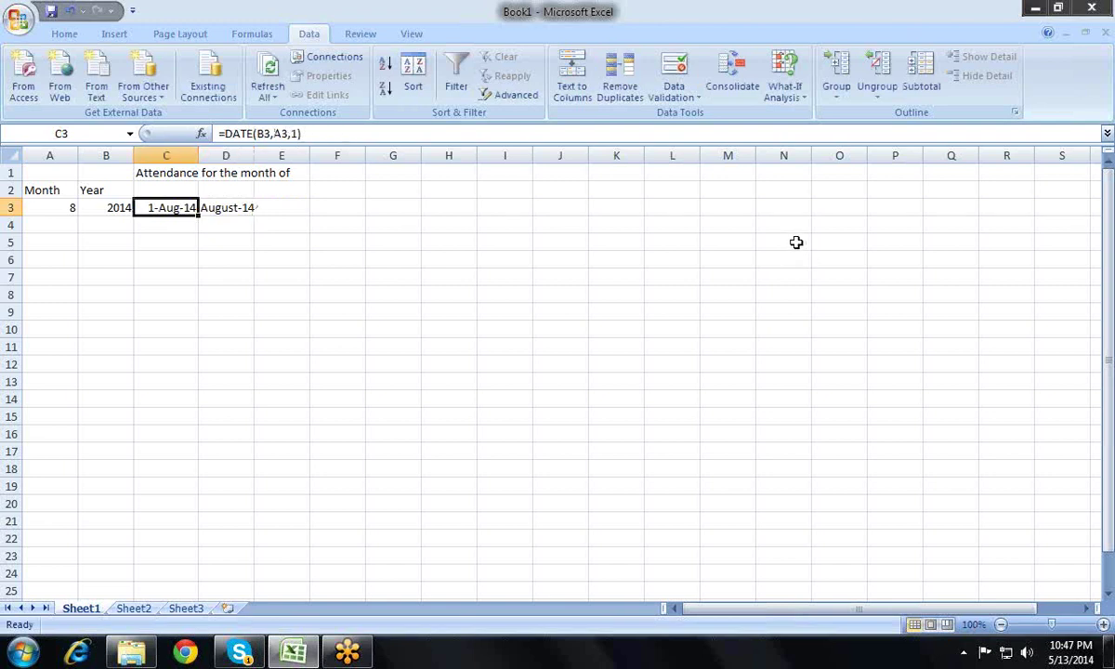
key(F2)
key(Left)
key(Left)
key(Left)
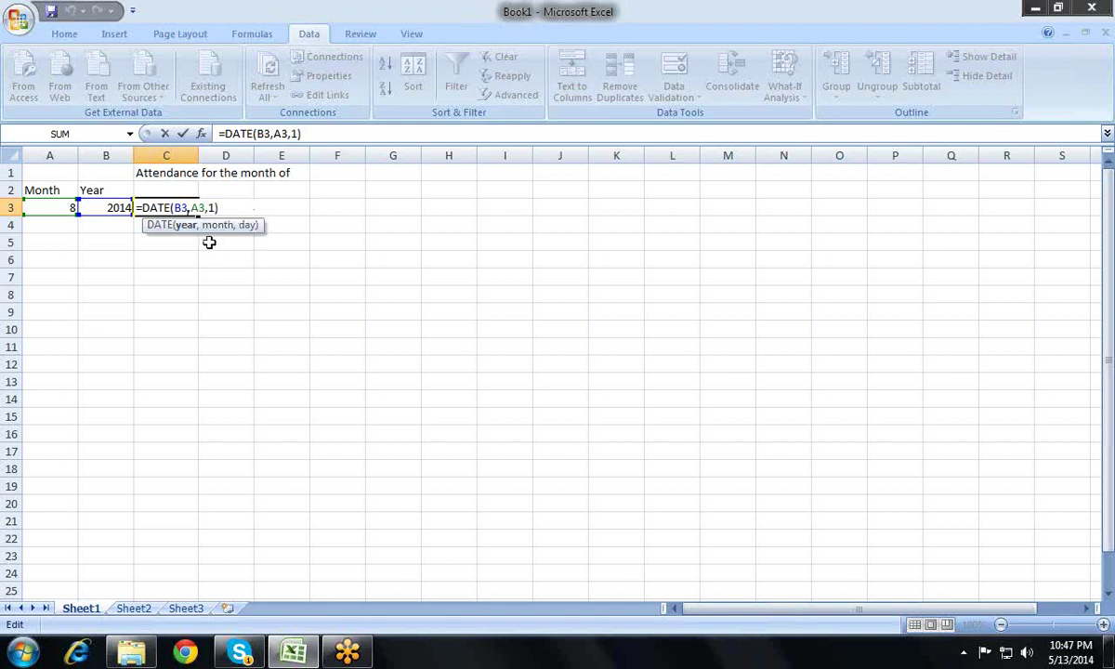
key(Return)
key(Up)
key(Right)
key(Left)
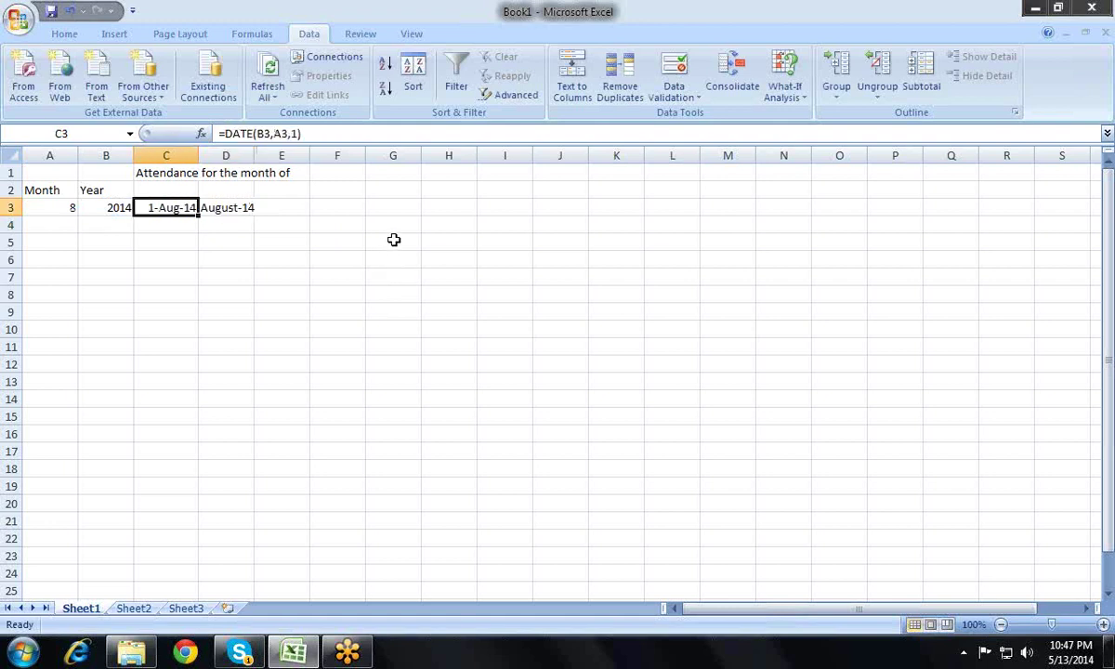
- Select C3's DATE formula text, leave it intact, and edit D3's formula
key(F2)
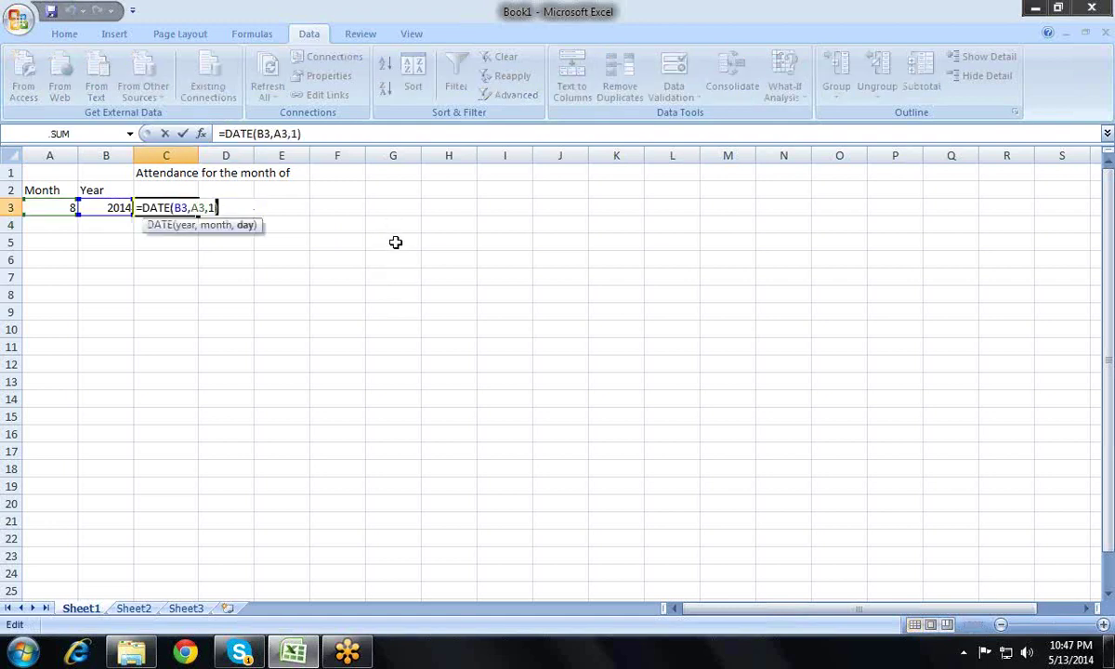
key(shift+Left)
key(shift+Left)
key(shift+Left)
key(shift+Left)
key(shift+Left)
key(shift+Left)
key(shift+Left)
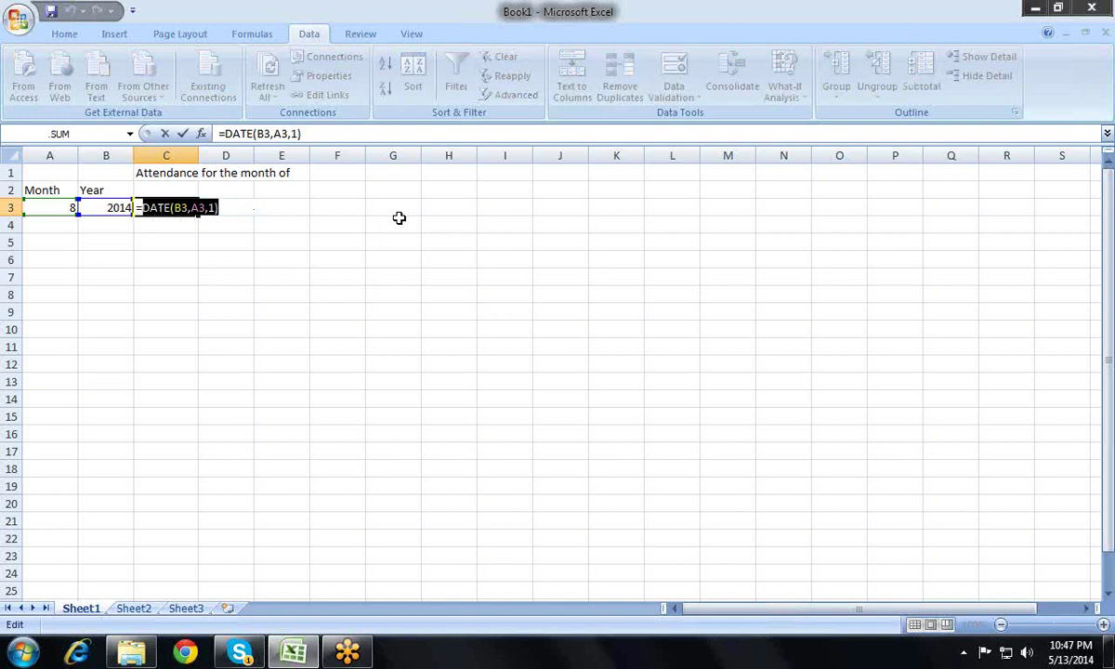
key(Escape)
key(Right)
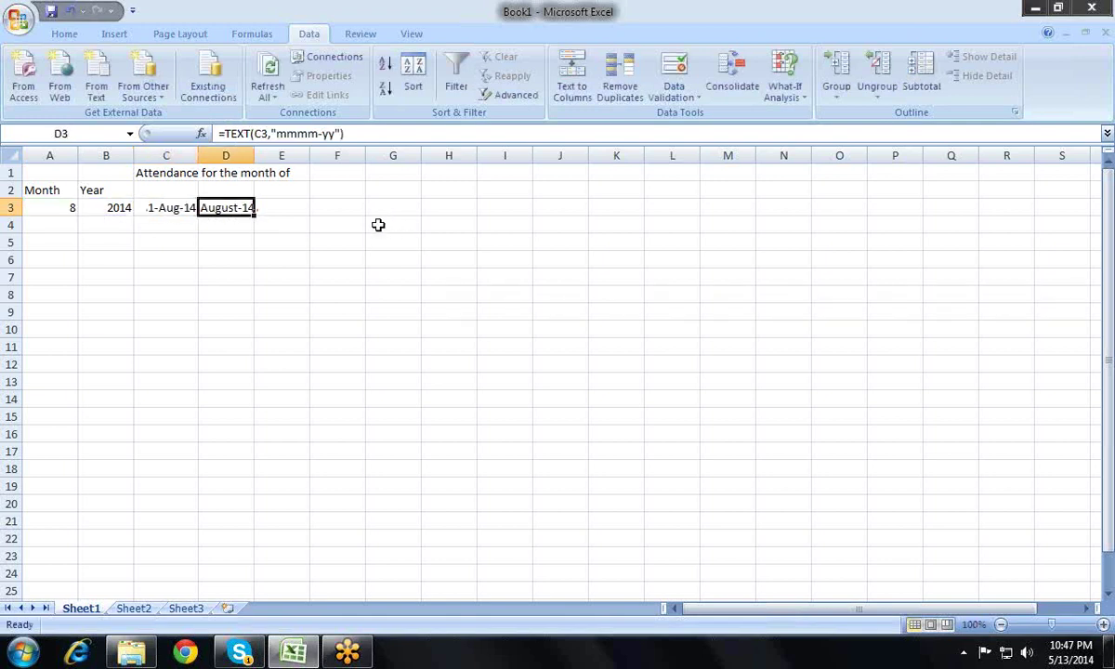
key(F2)
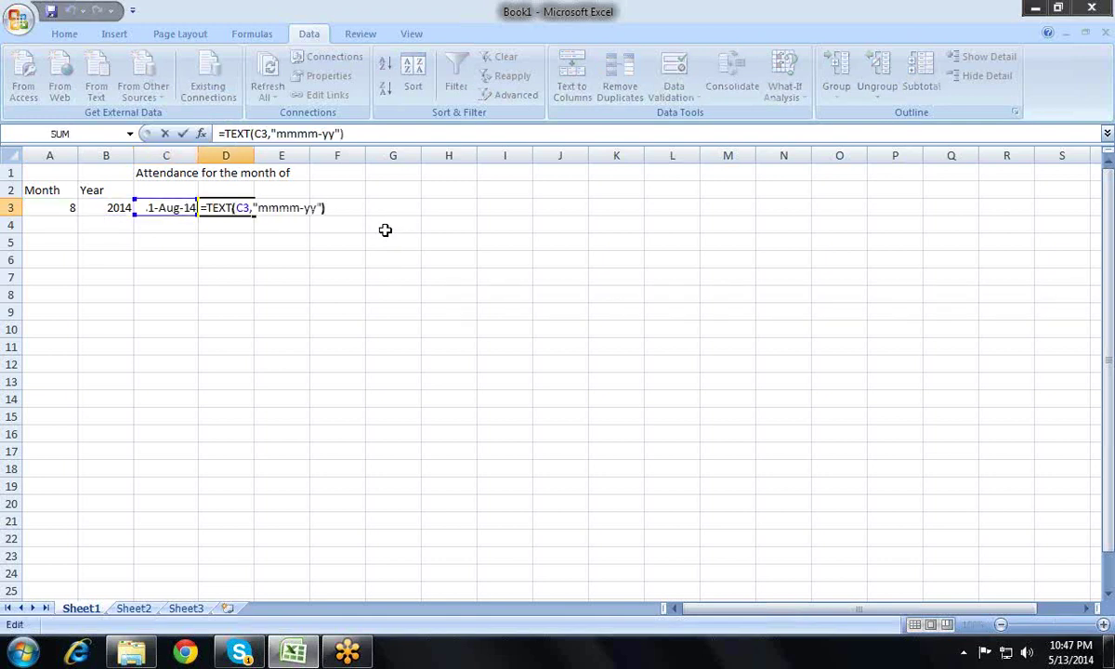
key(Left)
key(Left)
key(Left)
key(Left)
key(Left)
key(Left)
- Replace C3 with DATE(B3,A3,1) in D3's TEXT formula, then clear C3
key(shift+Left)
key(shift+Left)
text(DATE(B3,A3,1))
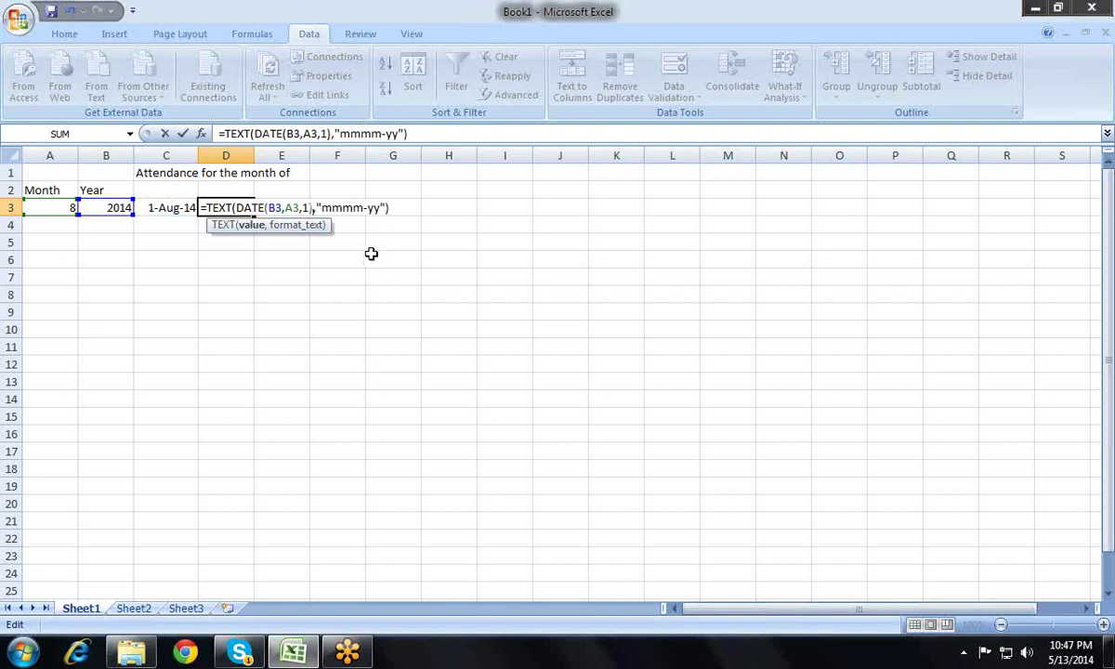
key(Return)
key(Up)
key(Left)
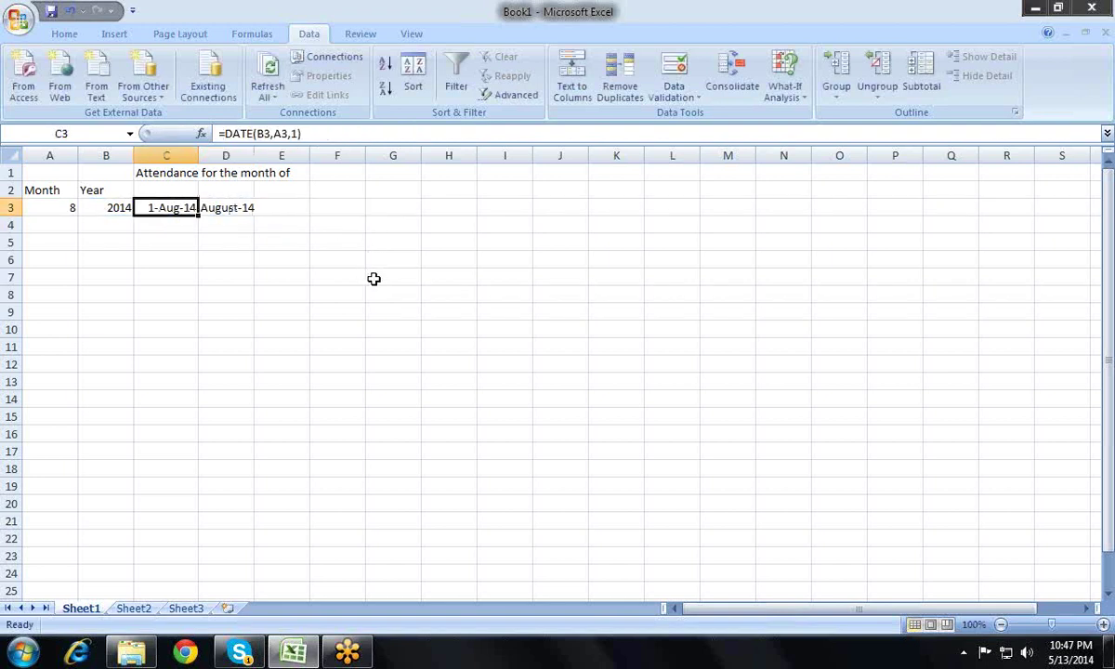
key(Delete)
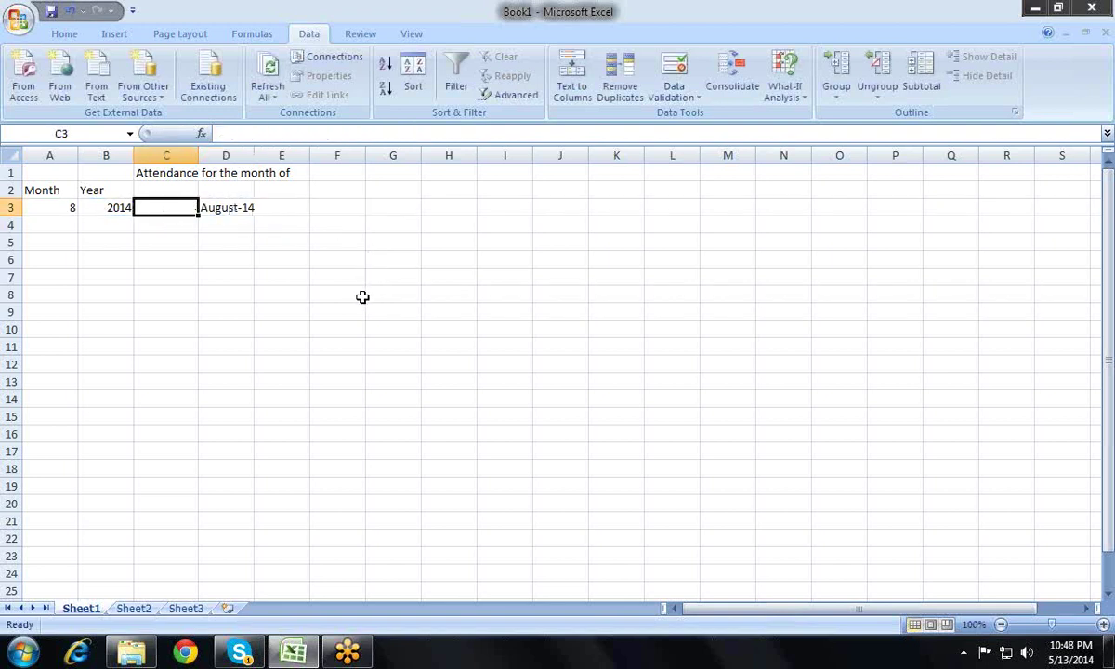
- Re-enter D3's formula and select its full text for copying
key(Right)
key(F2)
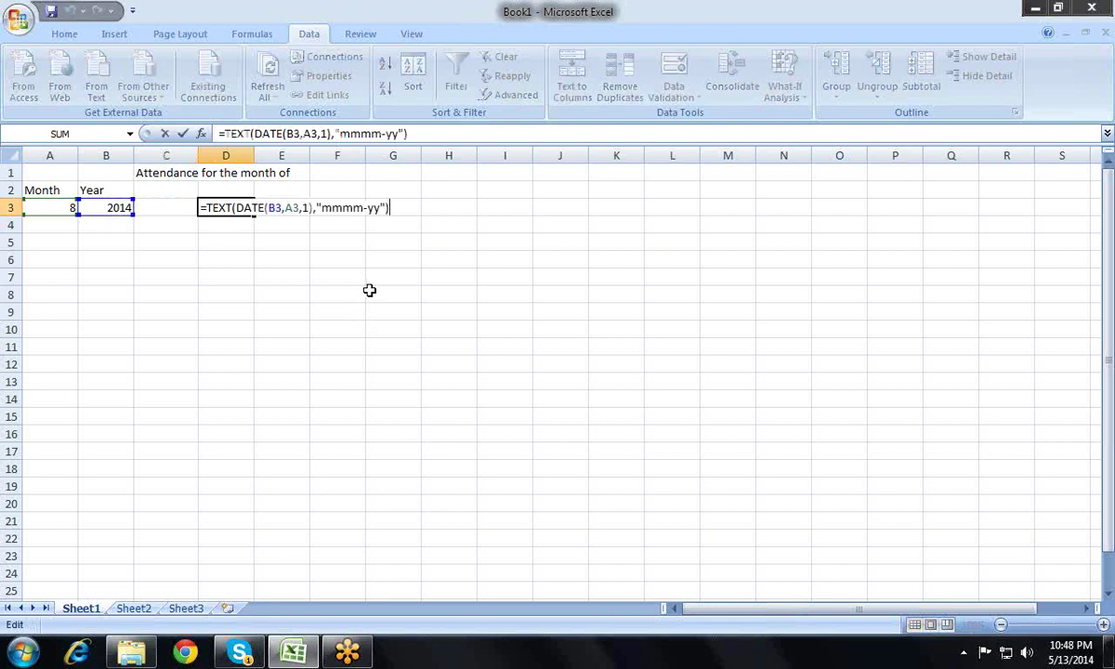
key(Return)
key(Up)
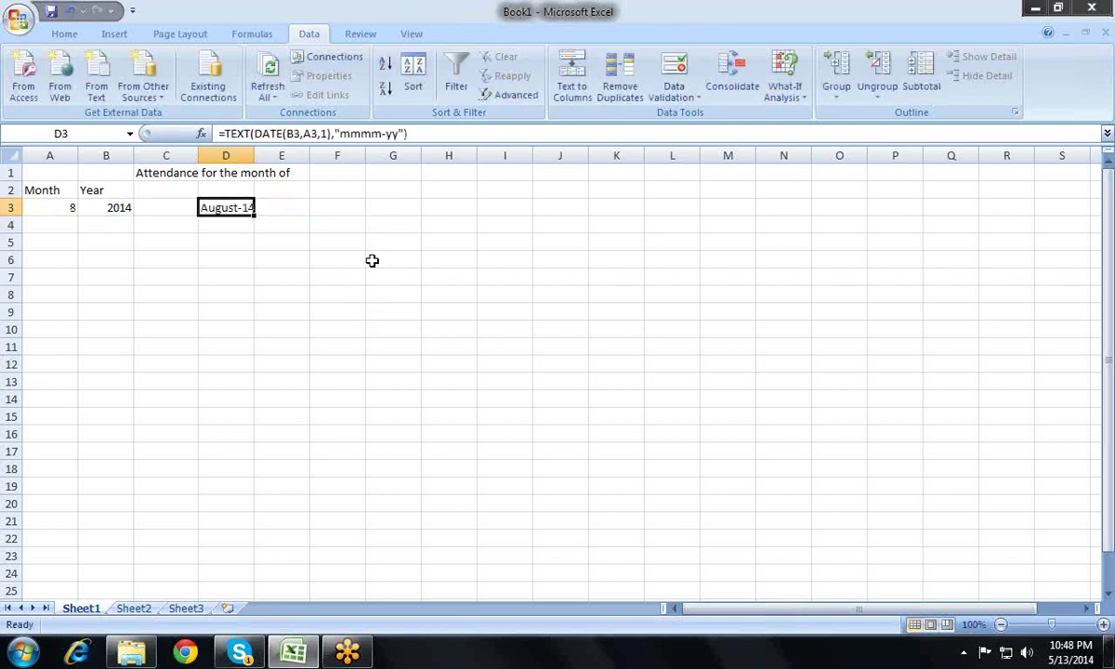
key(F2)
key(ctrl+shift+Left)
key(ctrl+shift+Left)
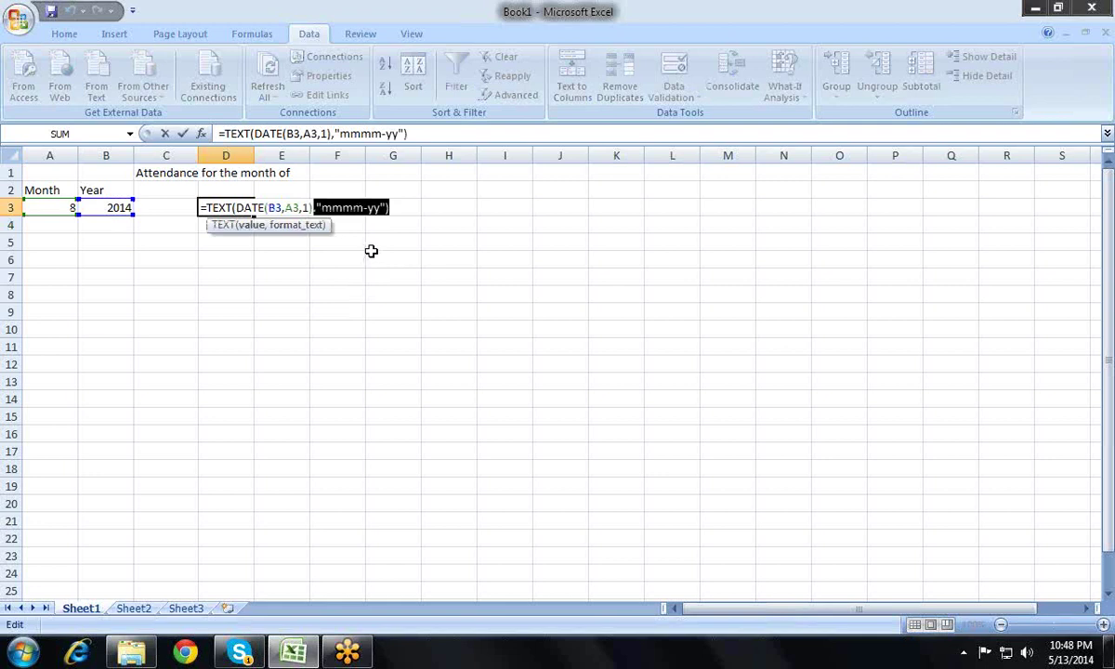
key(ctrl+shift+Left)
key(ctrl+shift+Left)
key(ctrl+shift+Left)
key(ctrl+shift+Left)
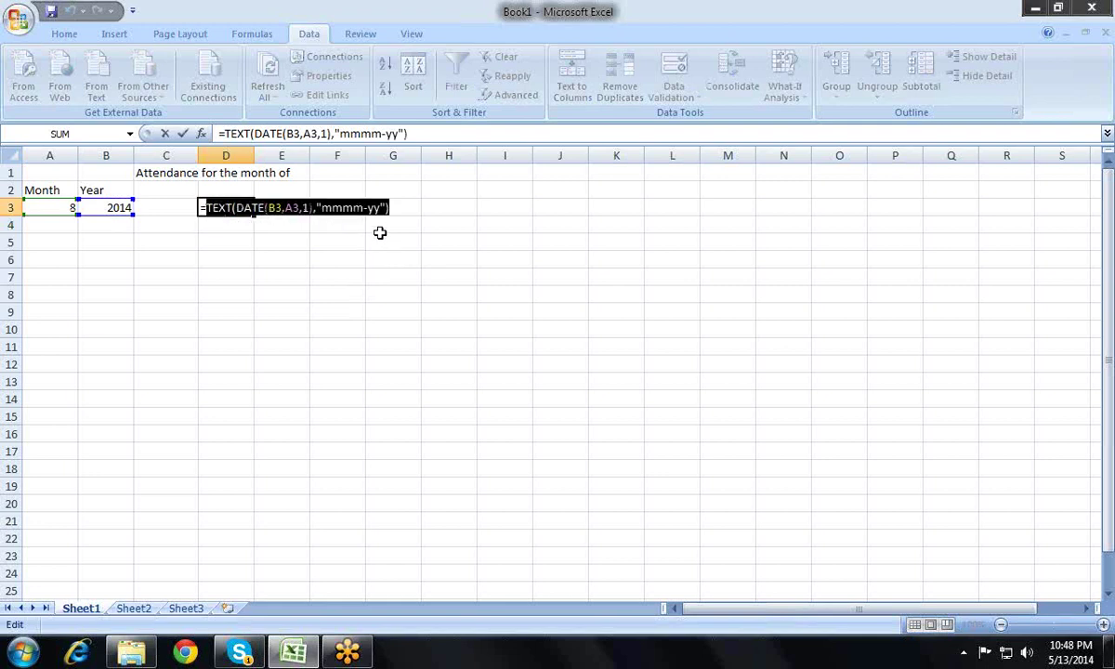
- Turn the C1 title into ="Attendance for the month of "&TEXT(DATE(B3,A3,1),"mmmm-yy")
key(Escape)
key(Up)
key(Up)
key(Left)
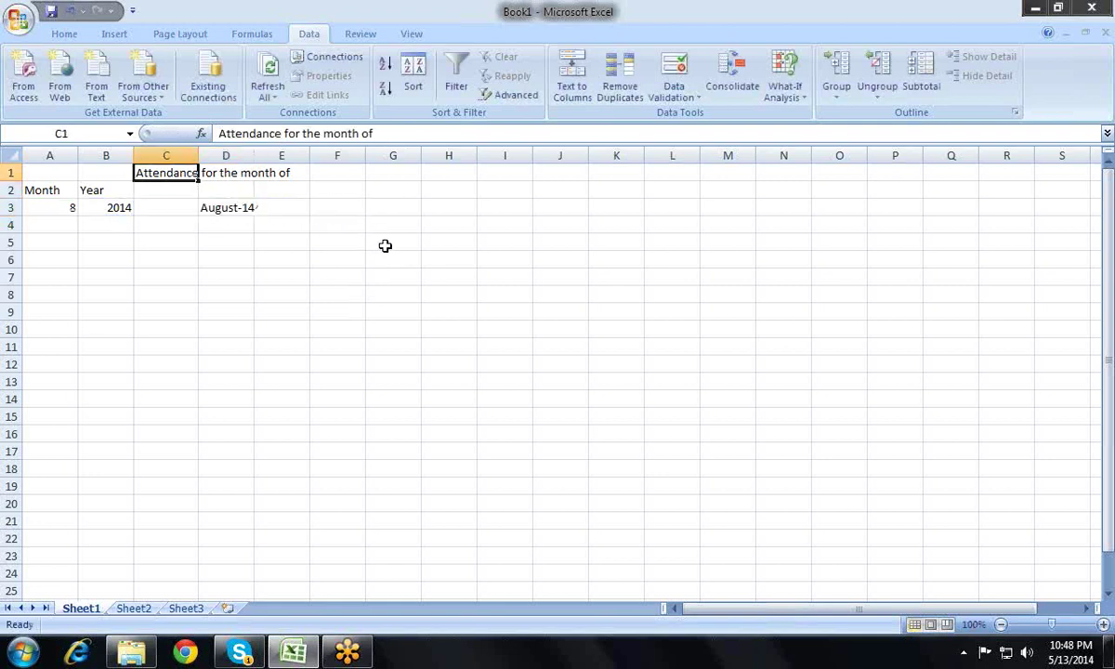
key(F2)
key(Home)
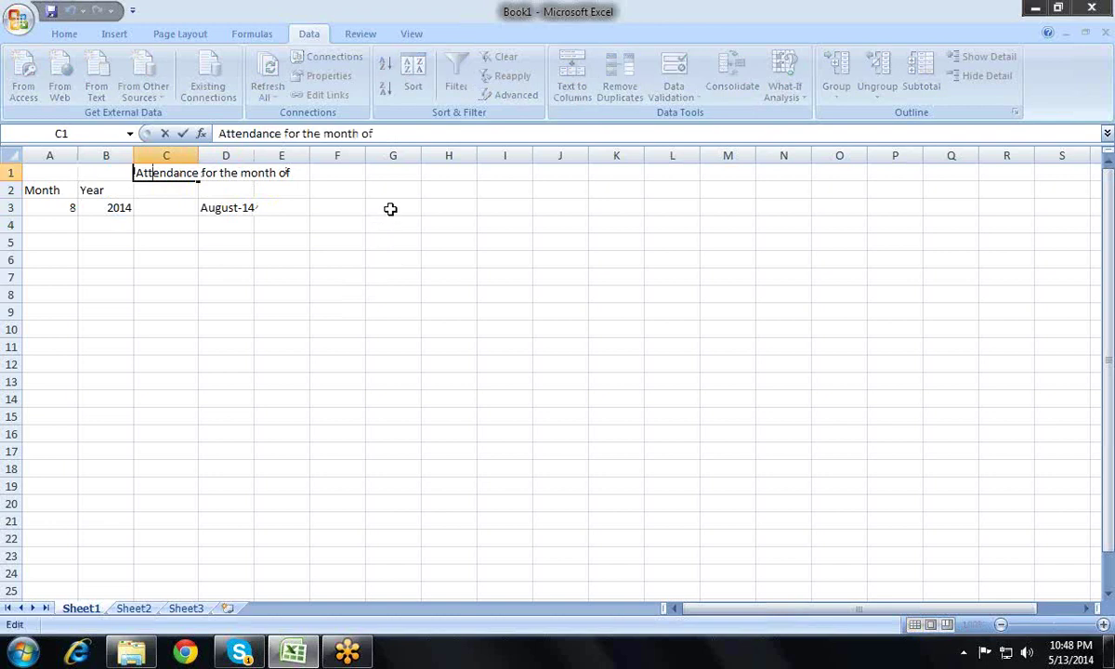
text(=")
key(End)
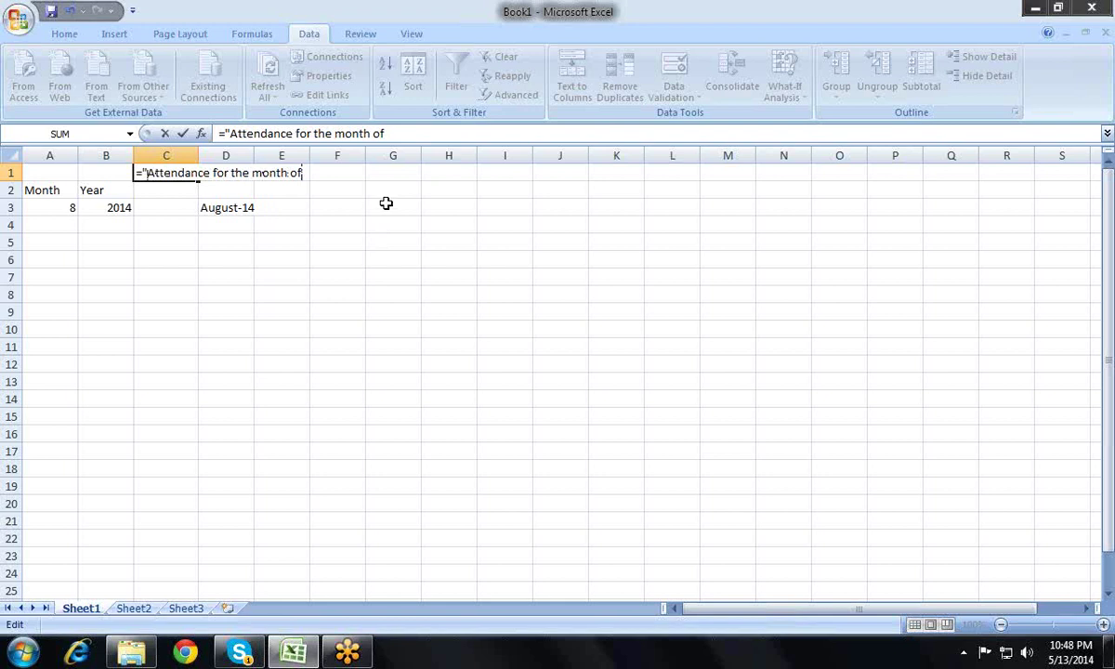
text(")
text(&)
text(TEXT(DATE(B3,A3,1),"mmmm-yy"))
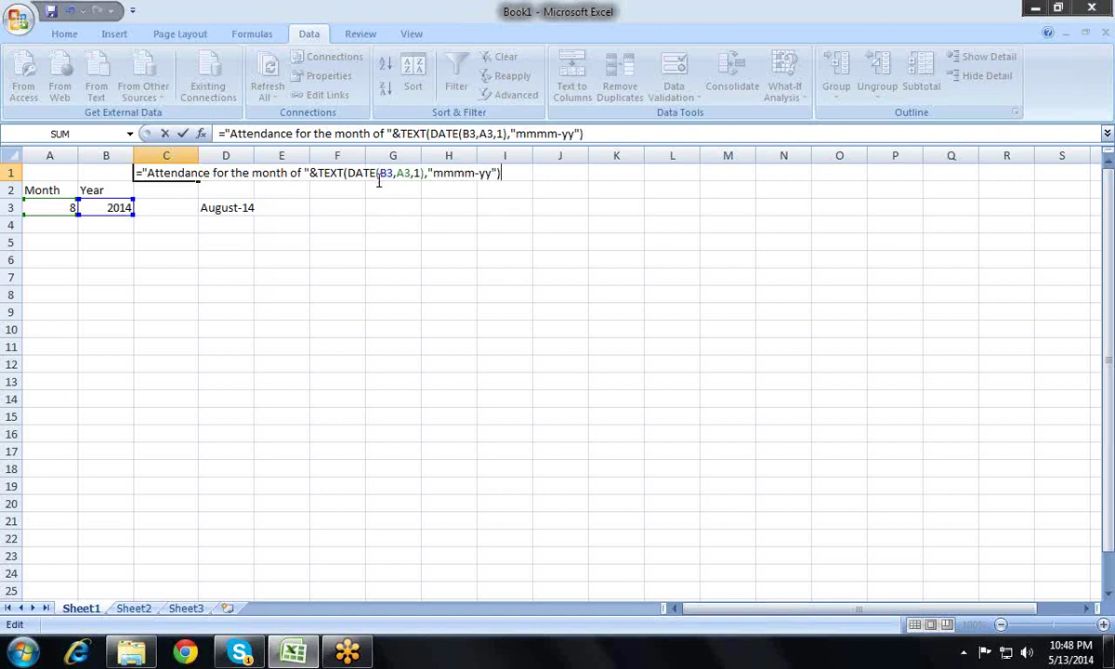
key(Return)
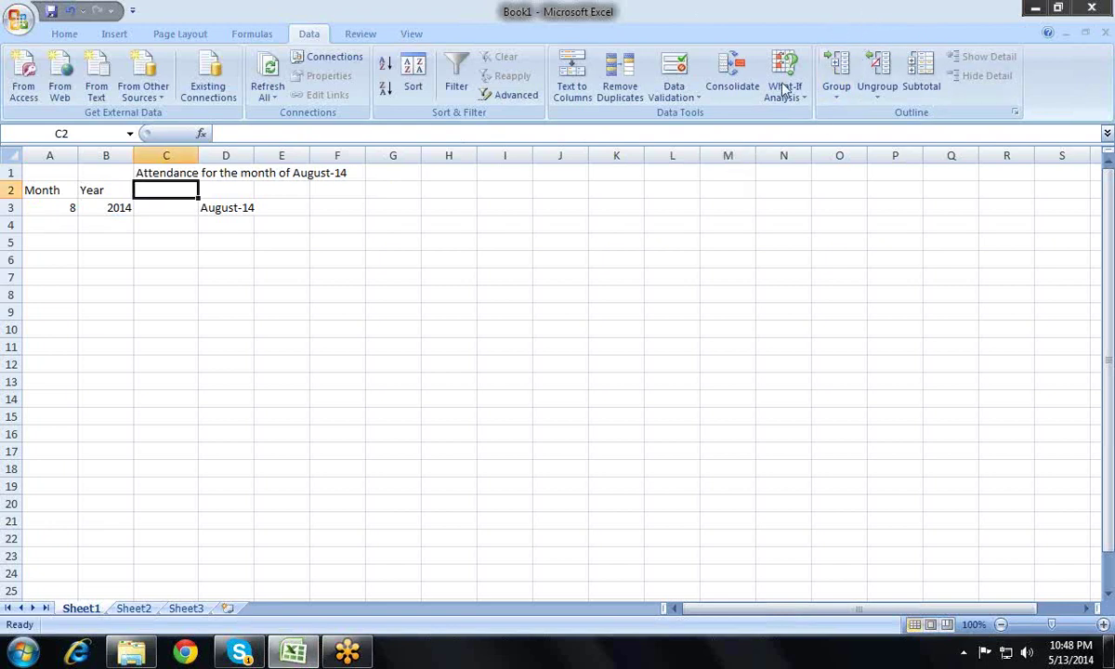
- Review the C1 title formula and clear the helper month formula from D3
drag(509, 189, 527, 207)
drag(430, 226, 444, 244)
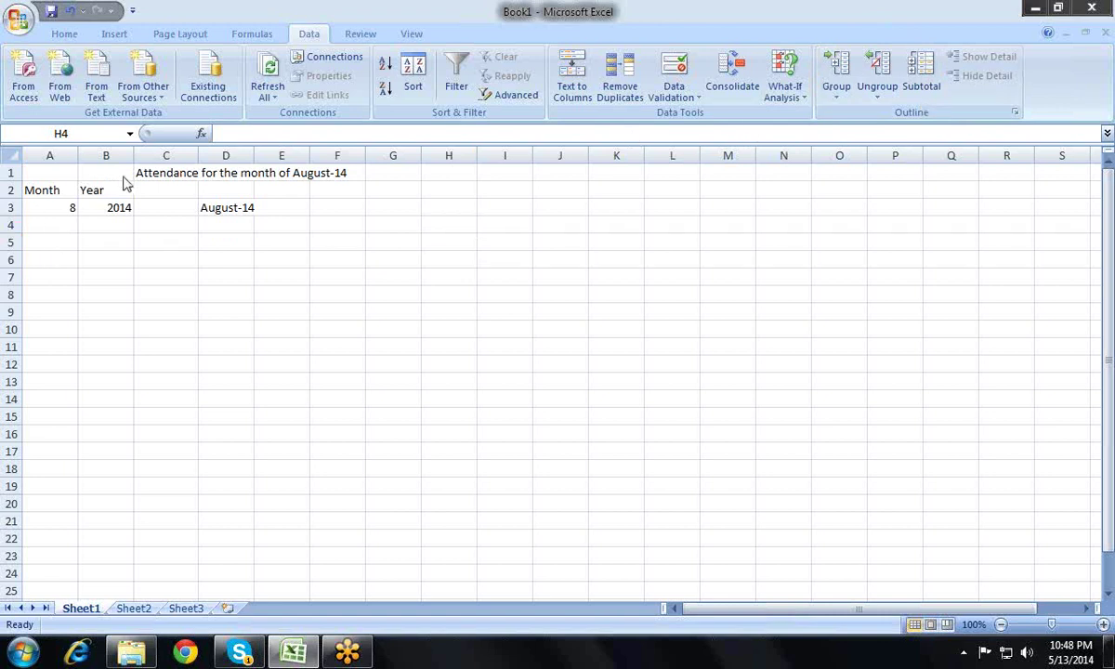
click(274, 173)
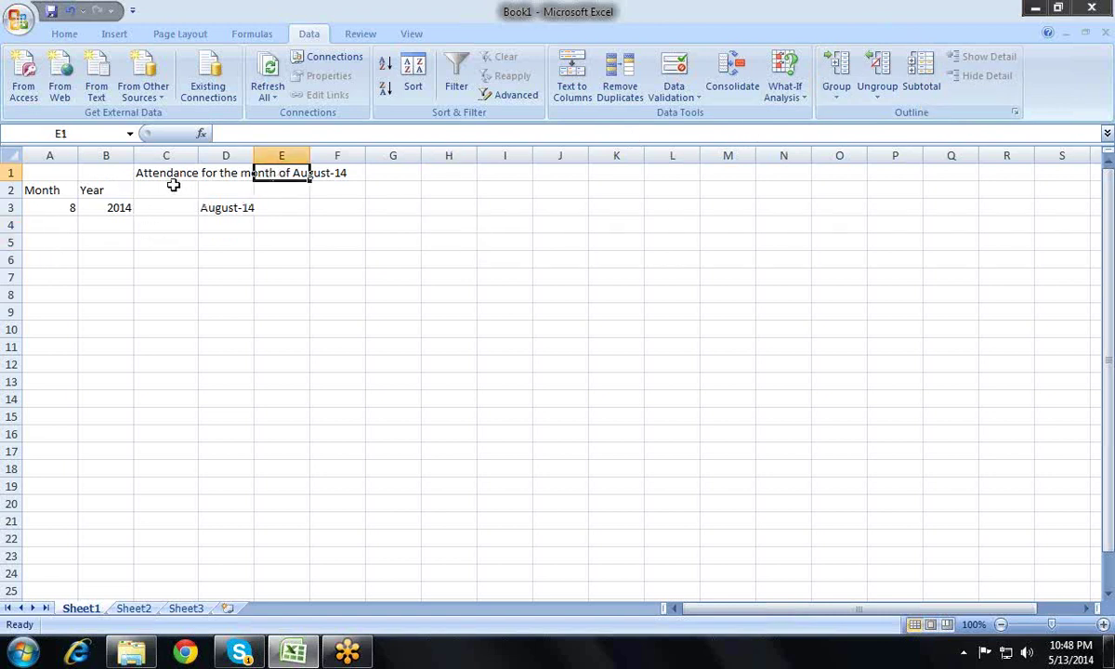
click(166, 174)
click(93, 206)
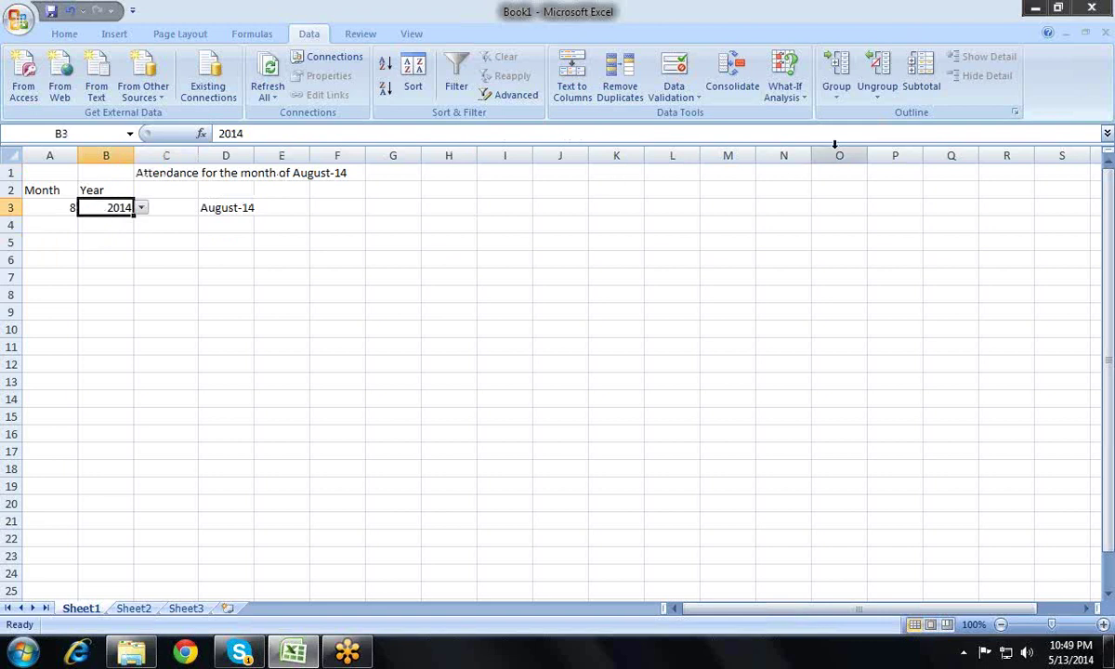
key(alt+Down)
key(Escape)
key(Right)
key(Right)
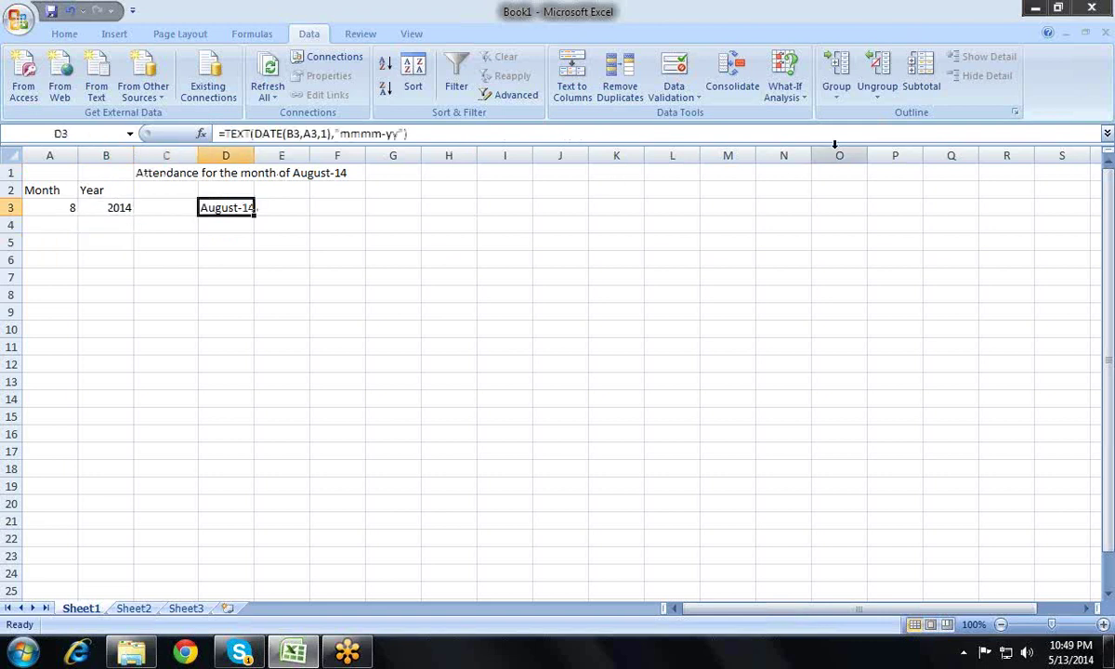
key(Delete)
- Test the dropdowns by setting month 7 in A3 and year 2015 in B3
key(Up)
key(Up)
key(Left)
key(Left)
key(Right)
key(Down)
key(Down)
key(Left)
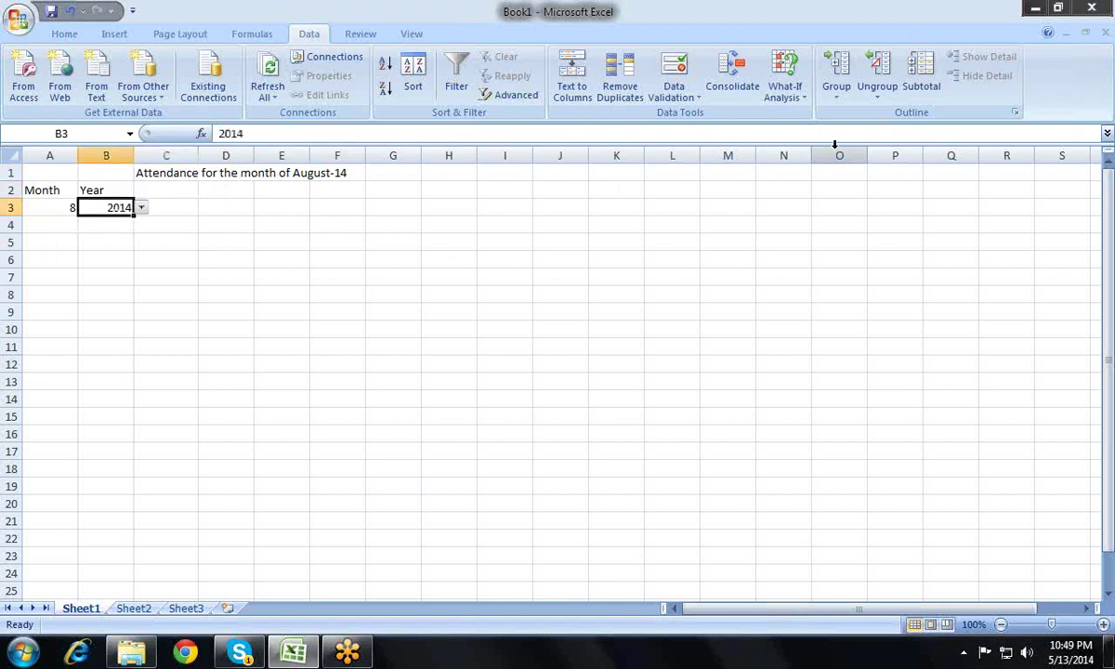
key(Left)
key(alt+Down)
key(Up)
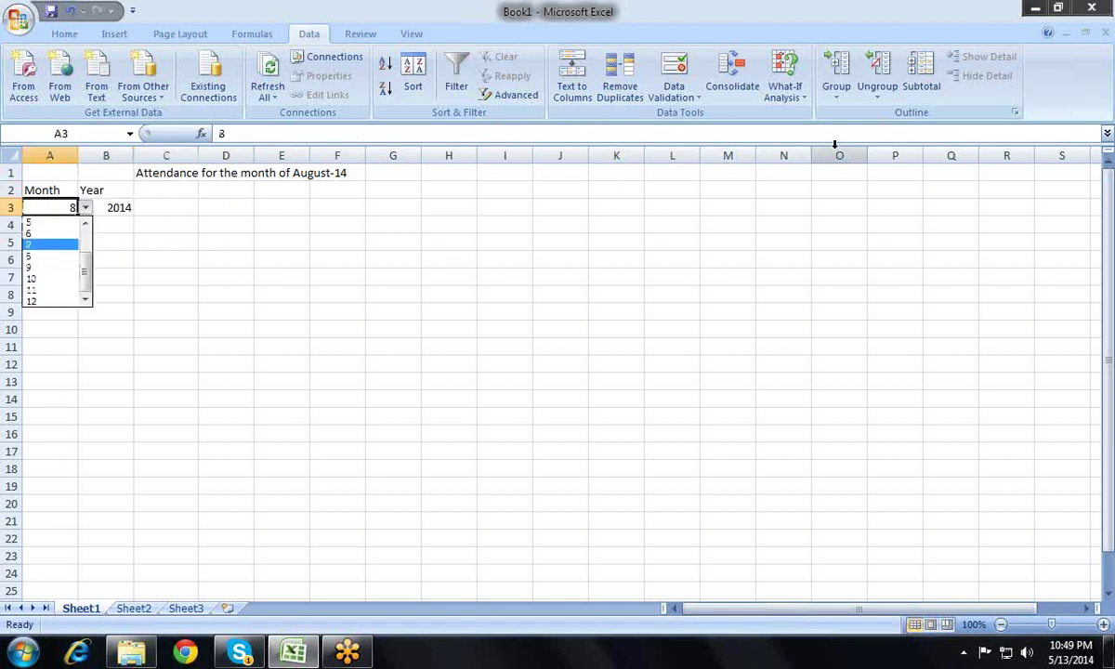
key(Return)
key(Right)
key(alt+Down)
key(Down)
key(Return)
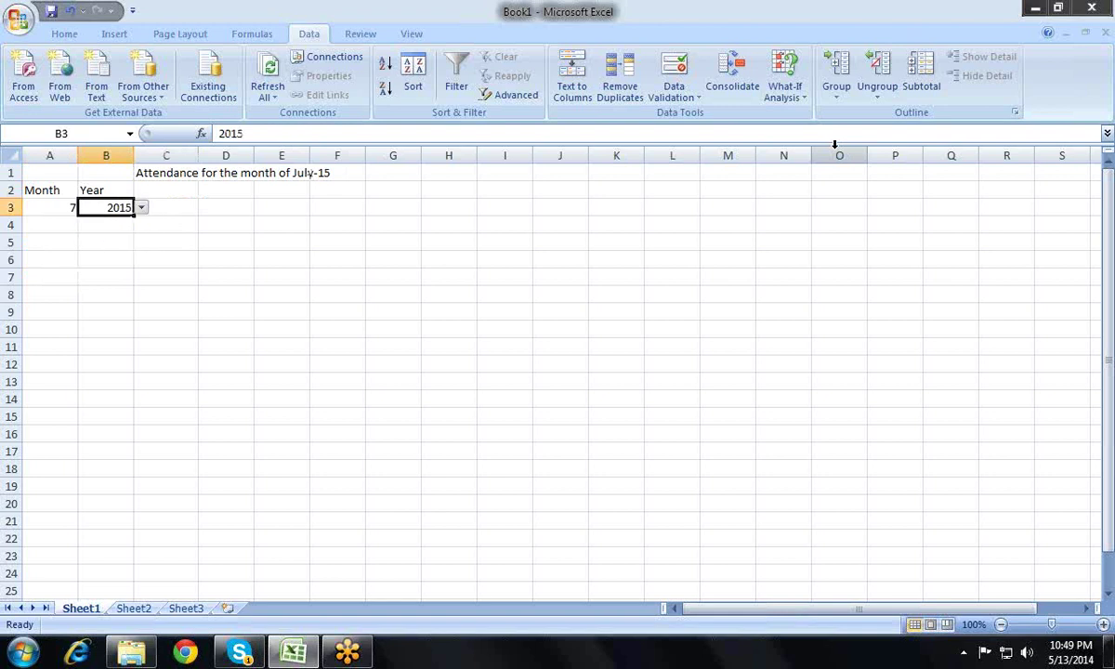
- Set the month back to 8 and enter 2016 as the year in B3
key(Left)
key(alt+Down)
key(Down)
key(Return)
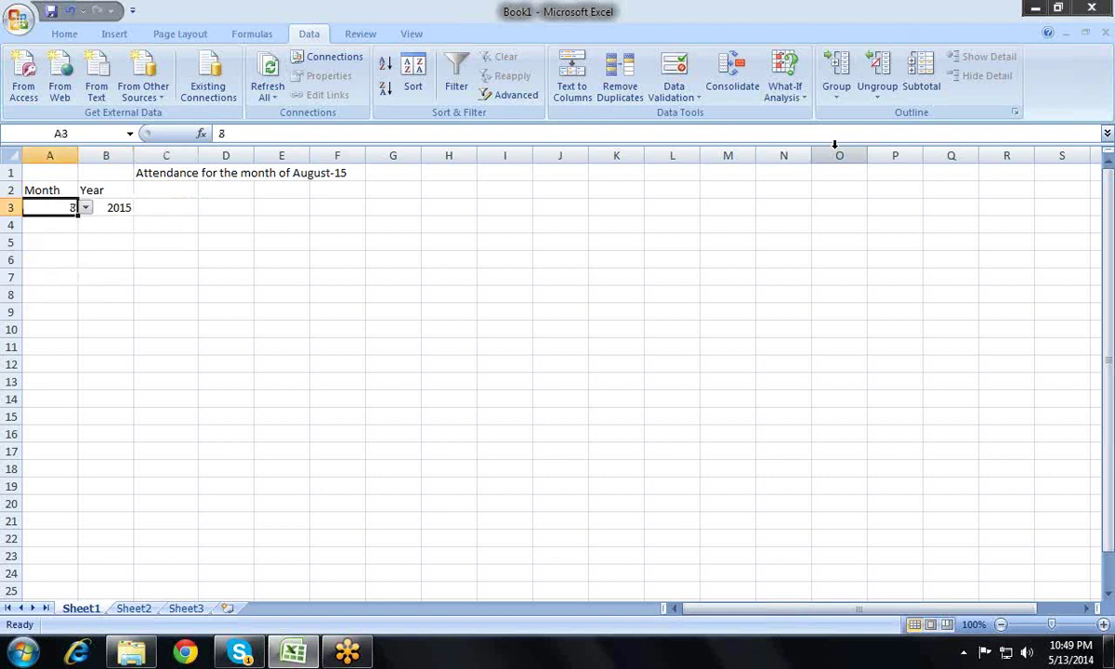
key(Right)
key(alt+Down)
key(Down)
key(Escape)
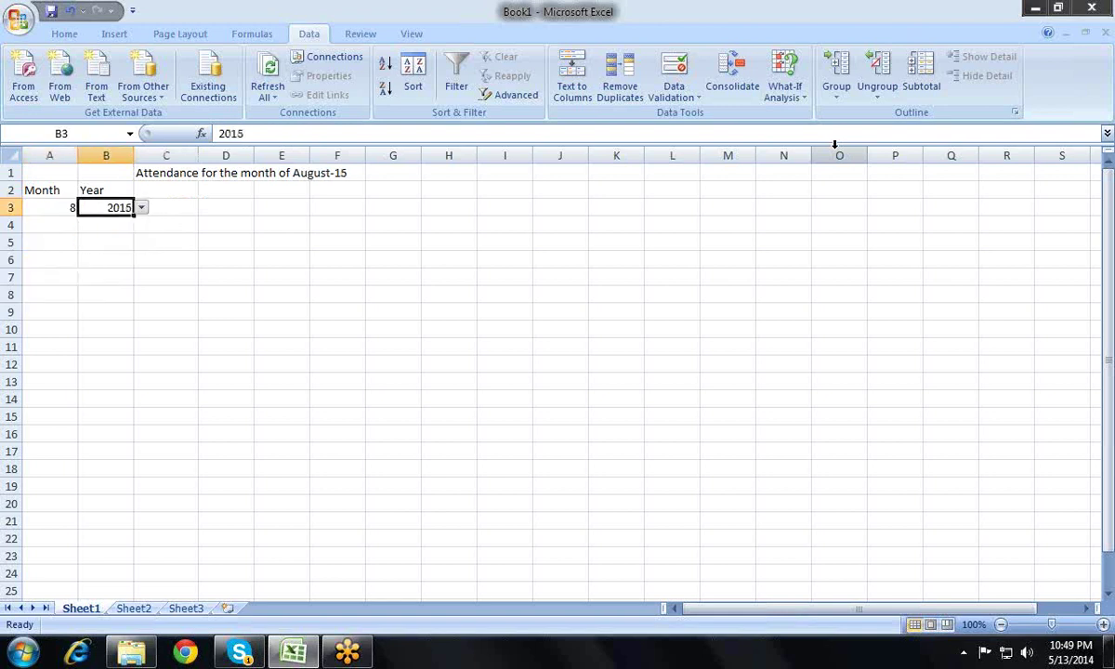
text(2016)
key(Up)
key(Up)
key(Right)
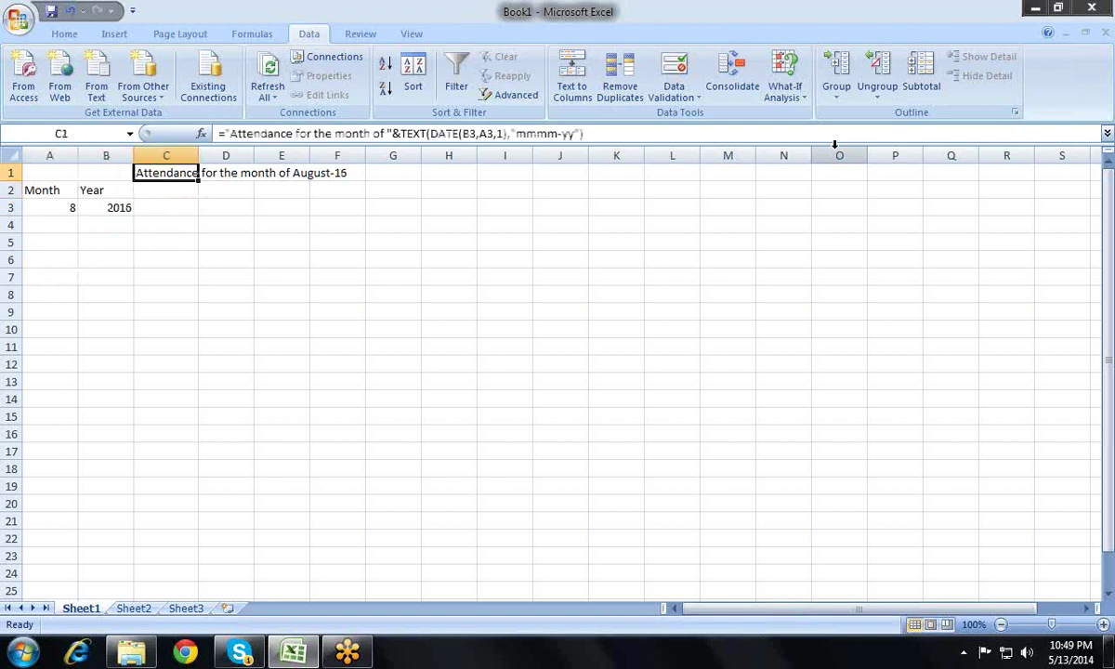
- Enlarge the C1 title to font size 18 and color it red
click(70, 33)
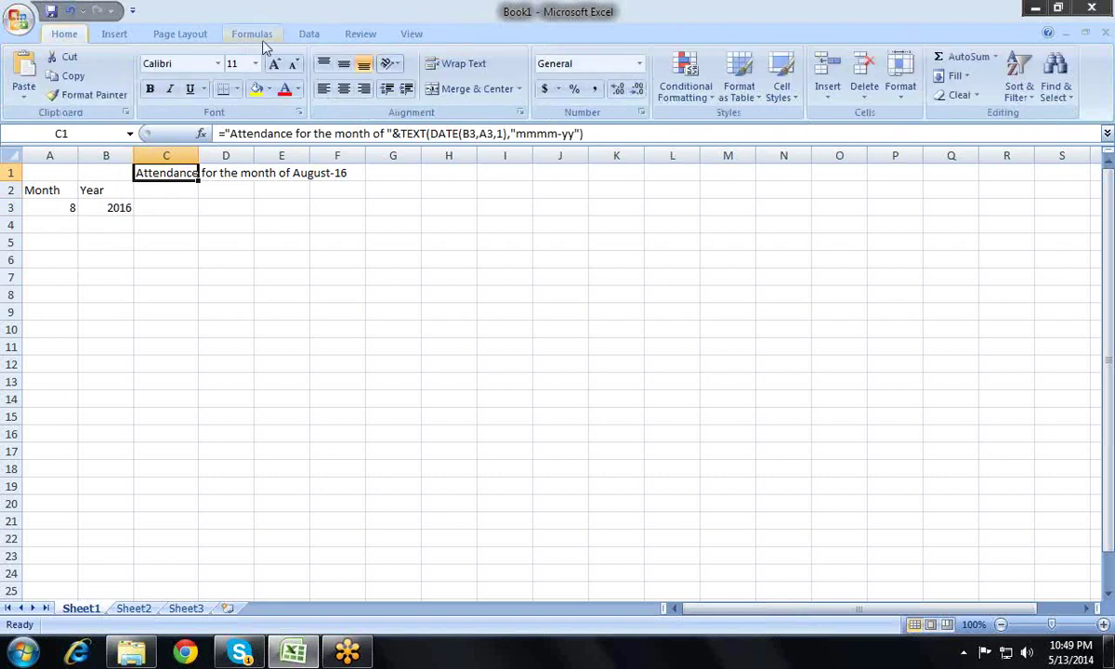
click(275, 65)
click(275, 65)
click(275, 65)
click(275, 65)
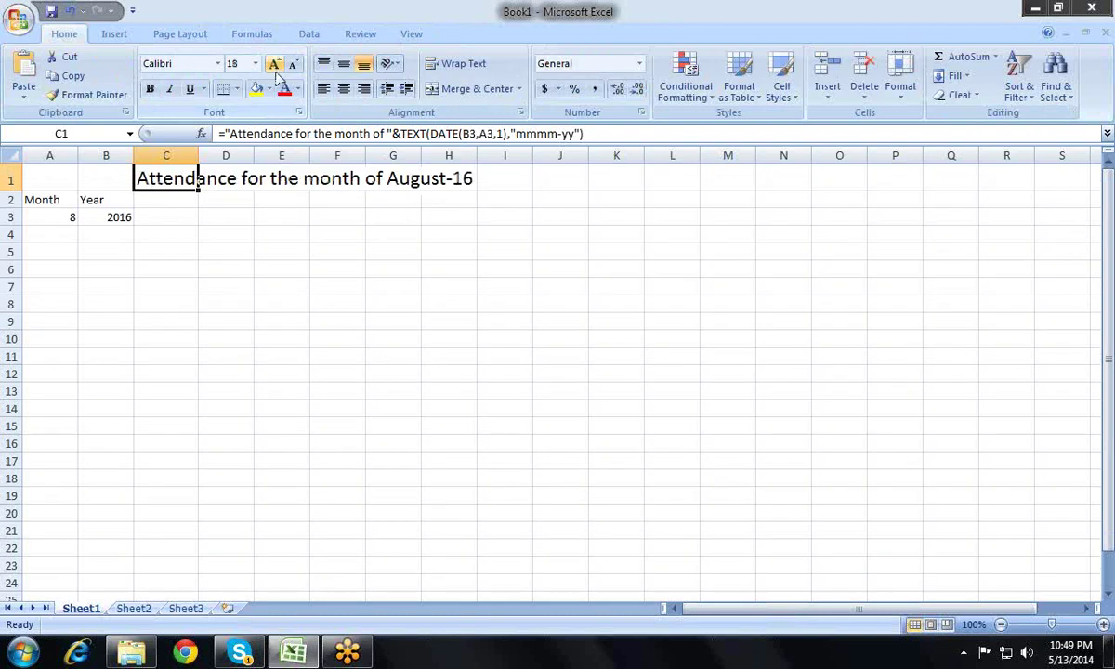
click(284, 89)
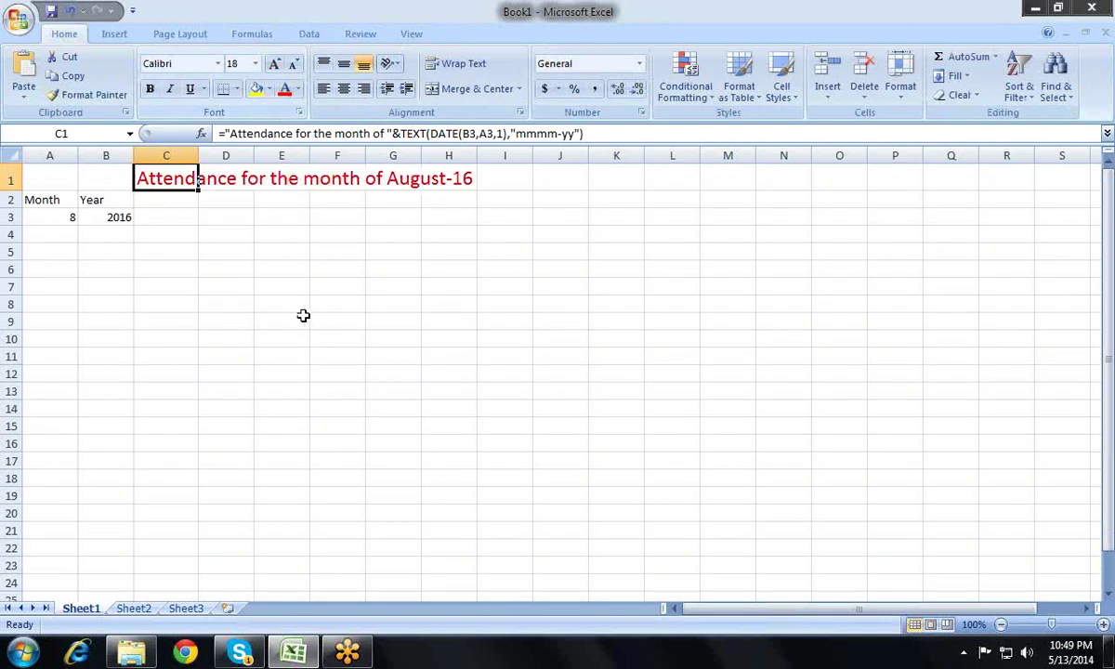
click(296, 274)
- Enter the headers Emp ID, Name and DOJ in A5:C5
key(Left)
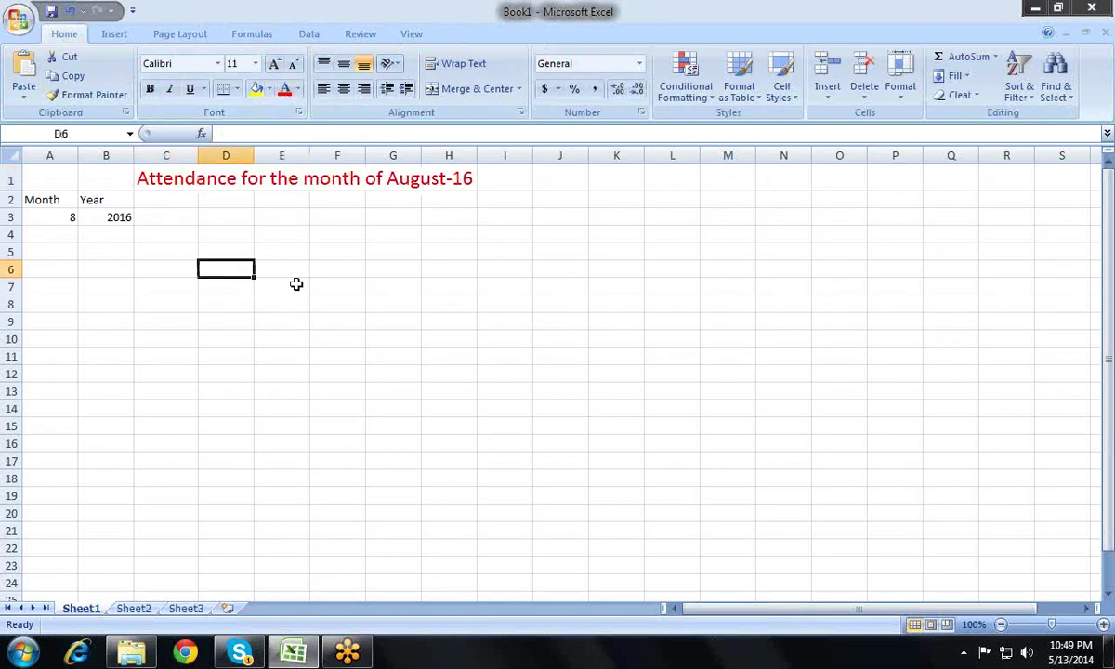
key(Home)
key(Up)
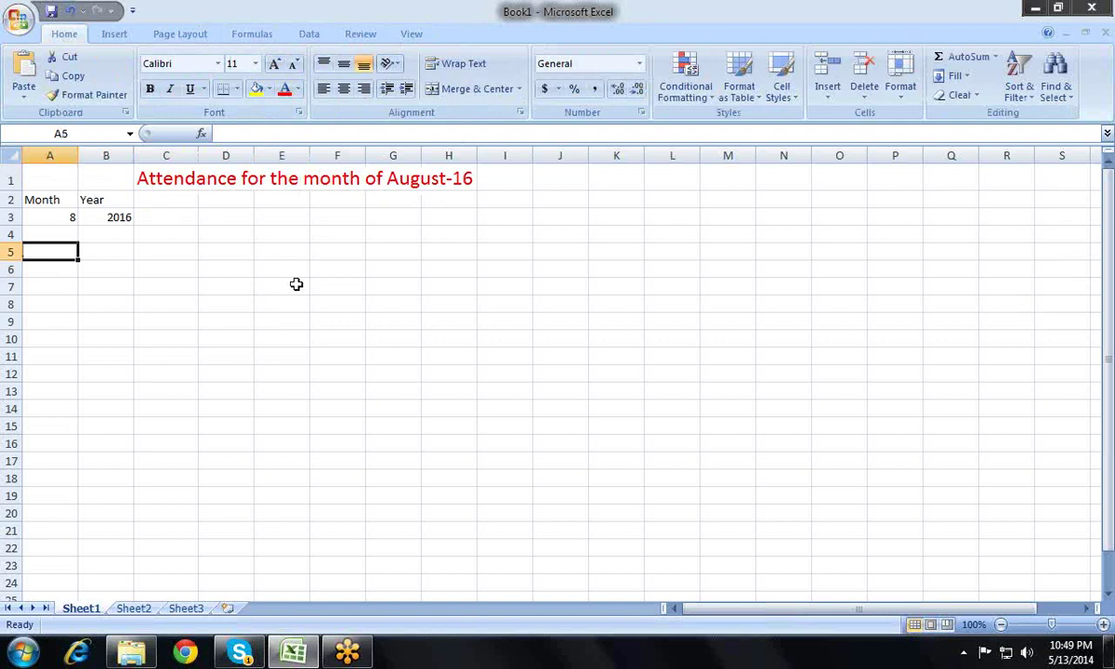
text(Em)
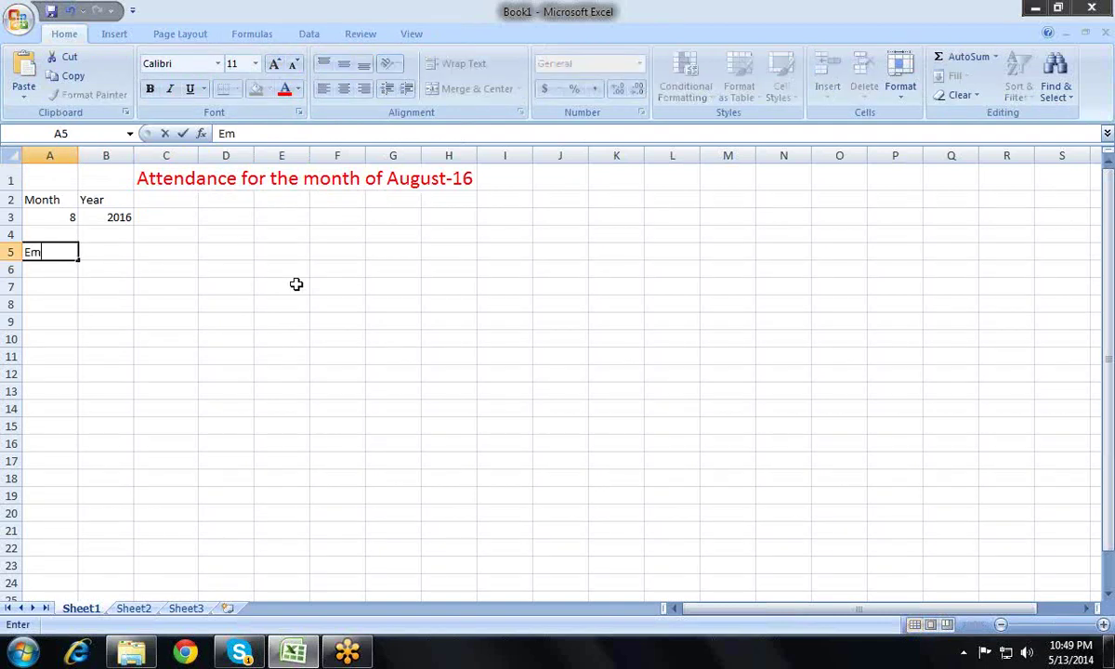
text(p ID)
key(Tab)
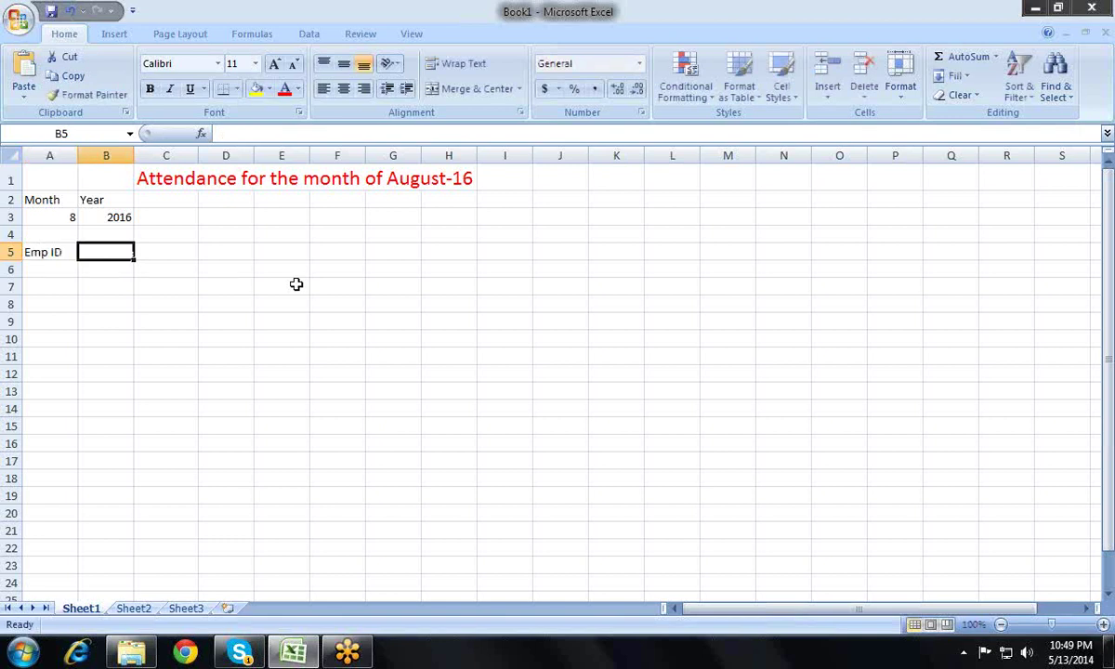
text(Name)
key(Tab)
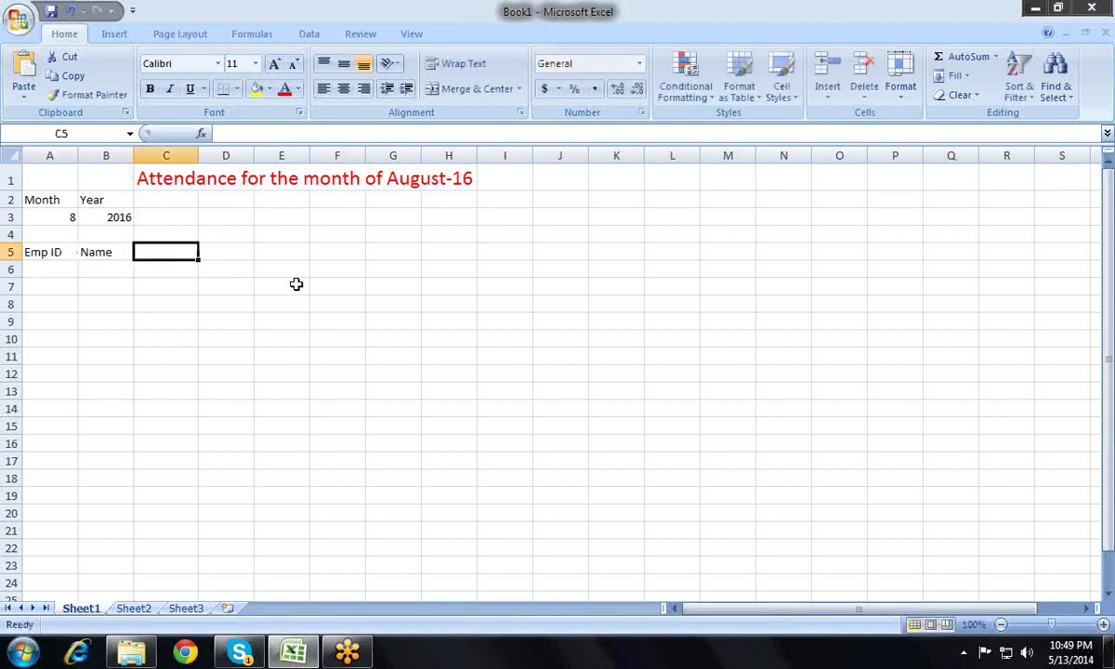
text(DOJ)
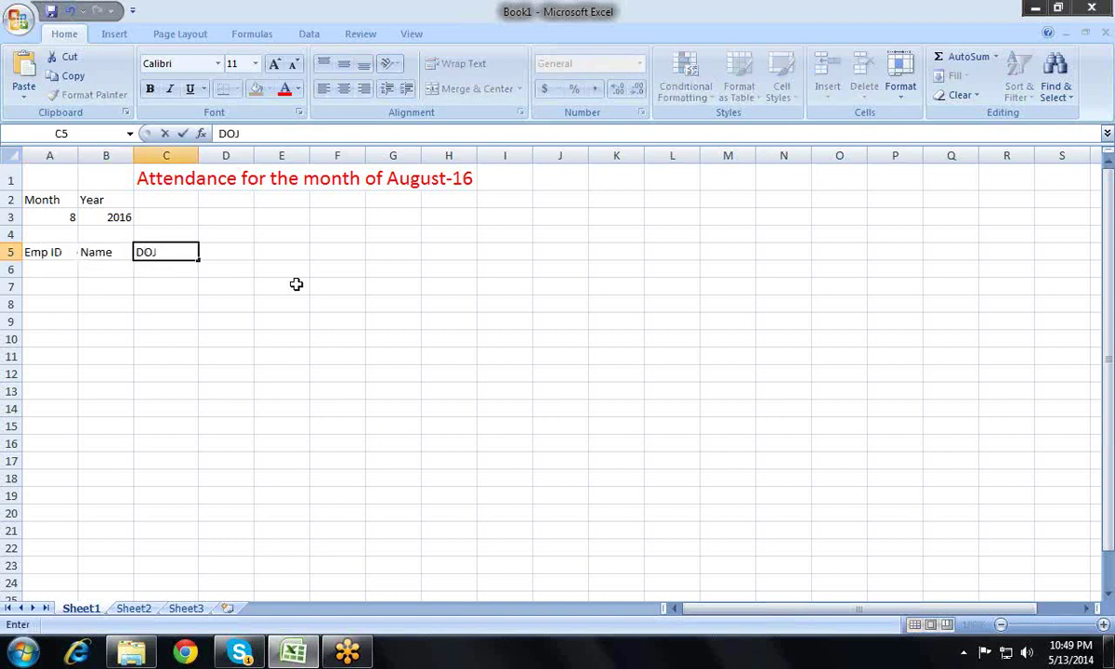
key(Tab)
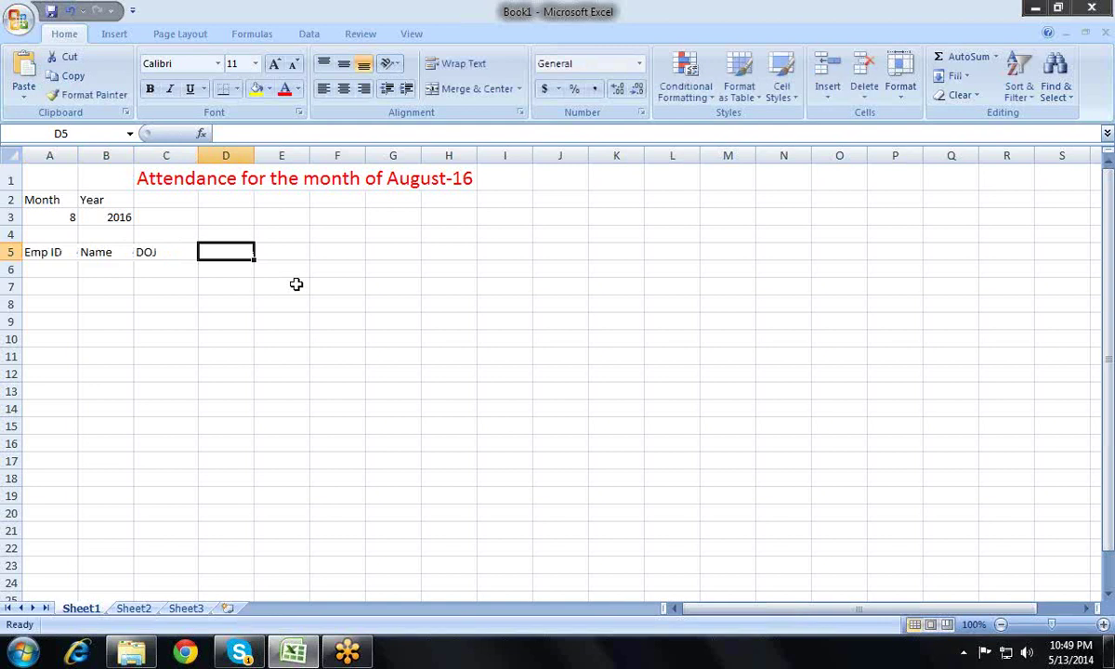
- Enter =DATE(B3,A3,1) in D5 for the first day of the chosen month
text(=da)
key(Tab)
key(Left)
key(Left)
key(Up)
key(Up)
text(,)
key(Up)
key(Up)
key(Left)
key(Left)
key(Left)
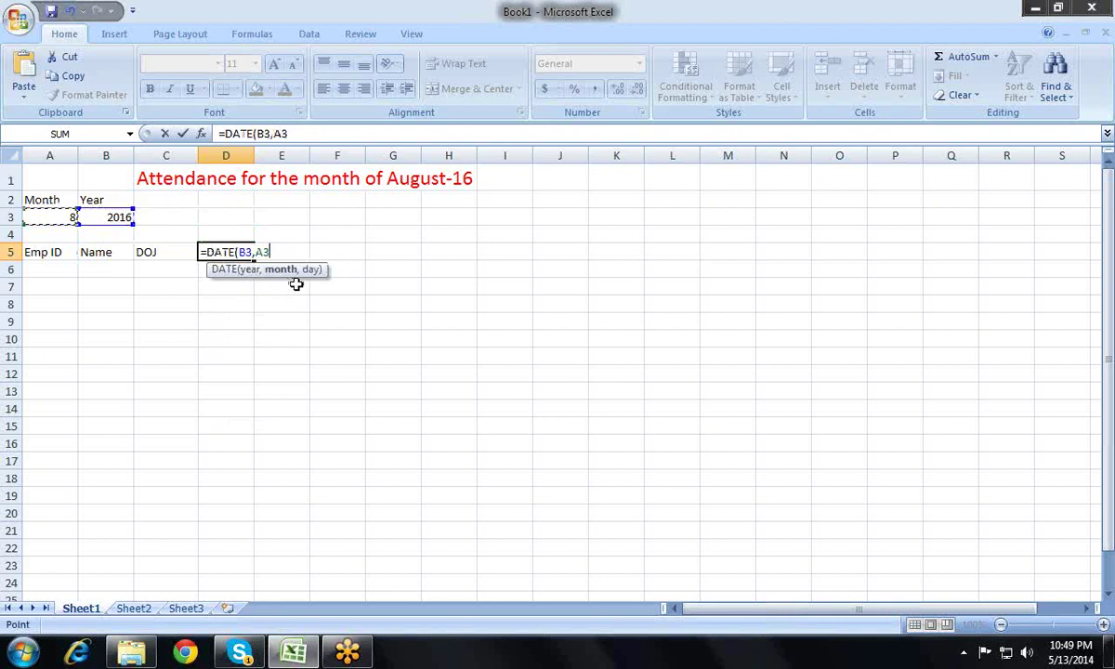
text(,1)
text())
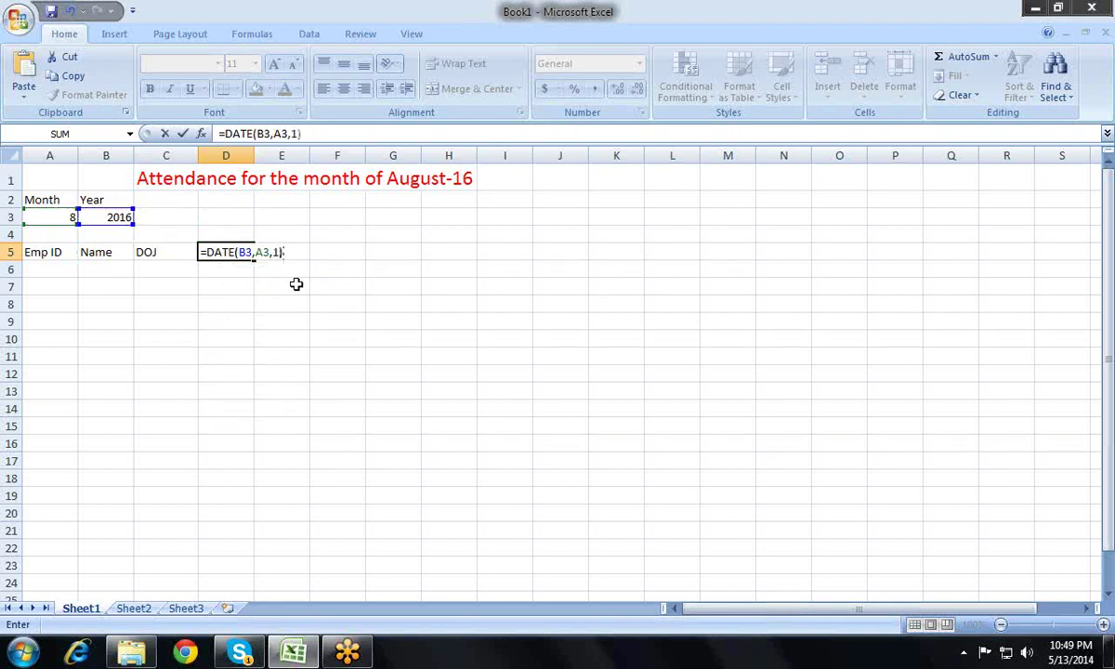
key(Return)
- Give D5 the custom number format d so it shows only the day 1
key(Up)
key(Right)
key(Right)
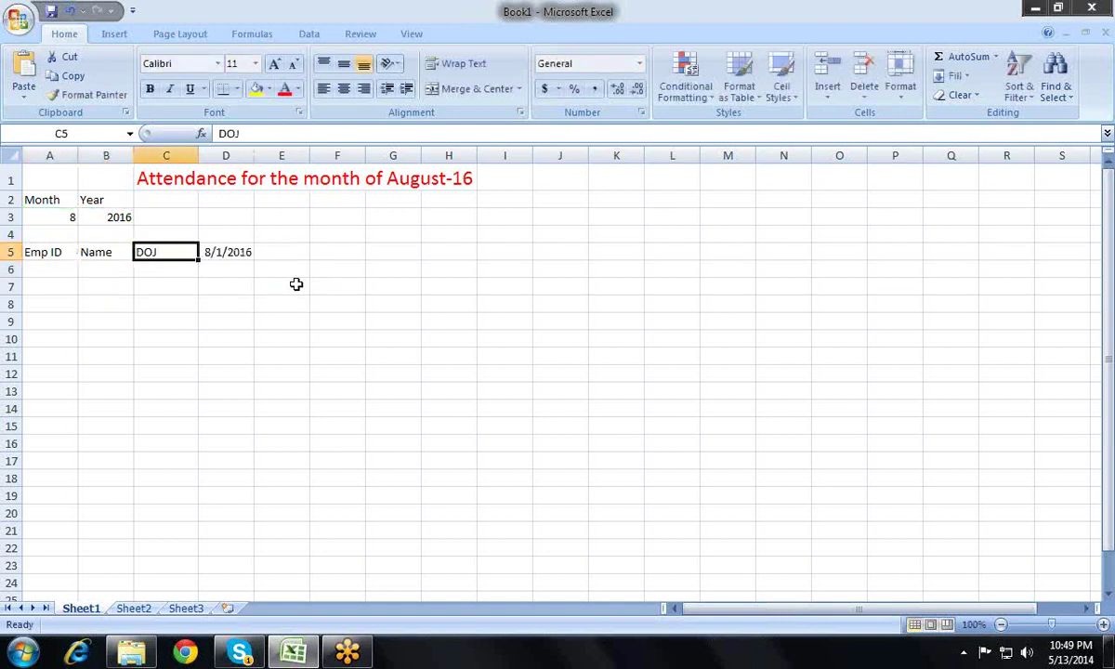
key(Right)
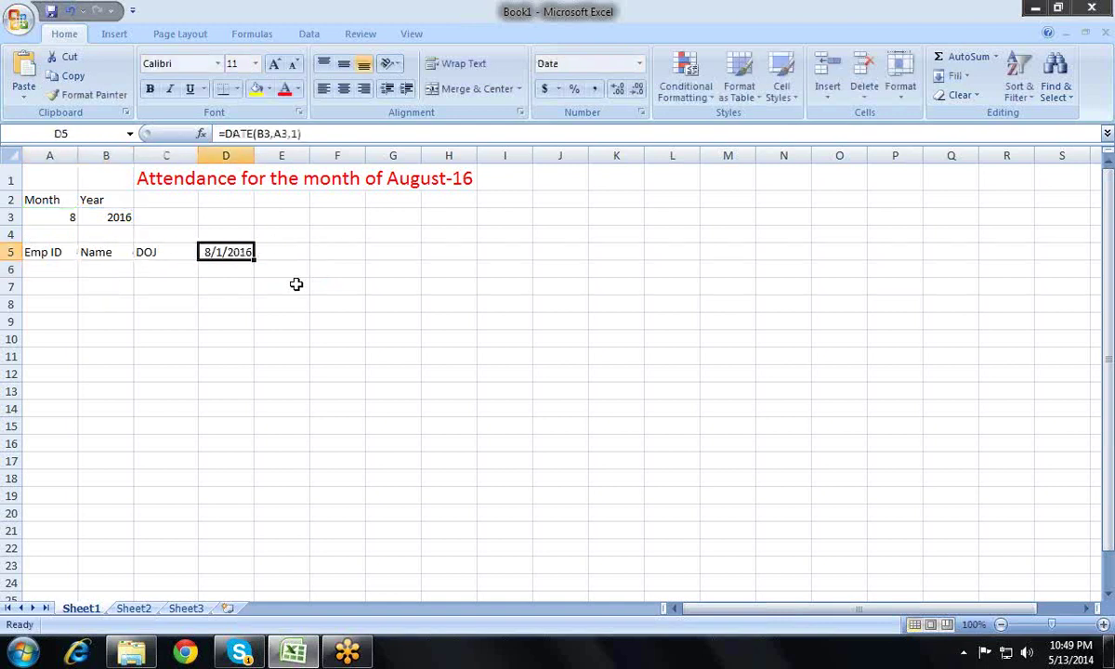
key(ctrl+shift+3)
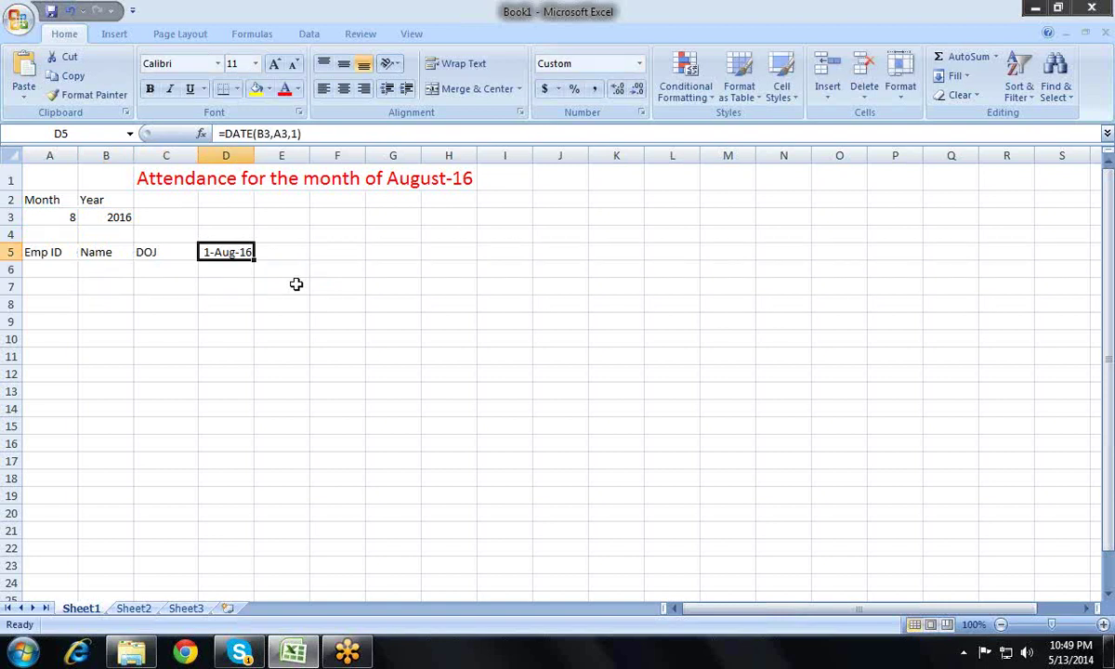
key(ctrl+1)
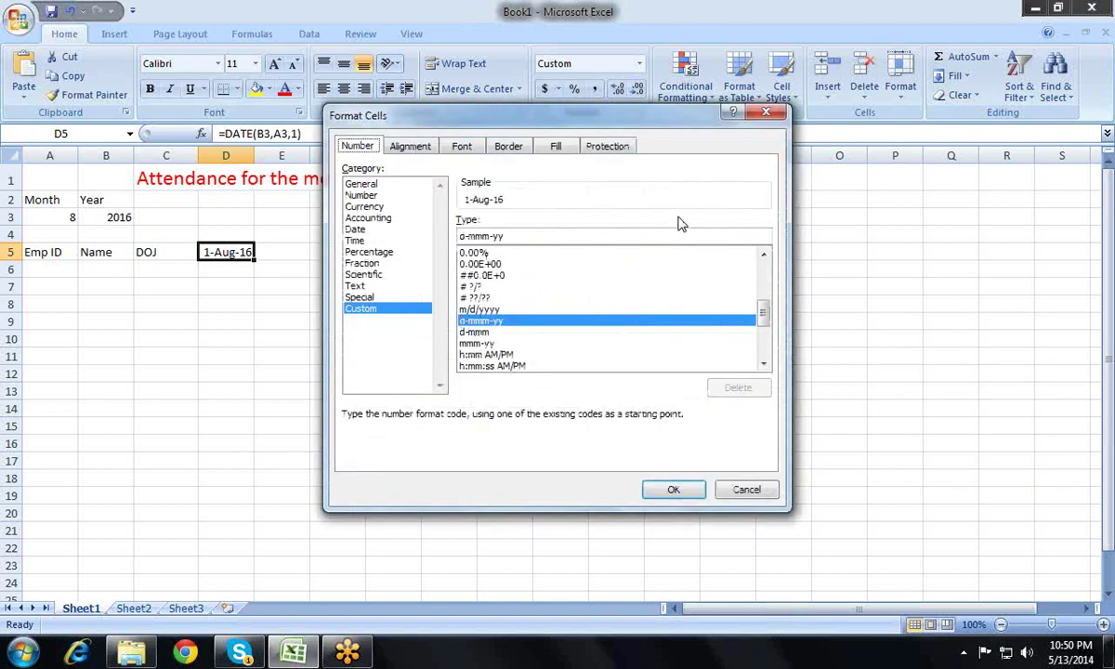
key(ctrl+a)
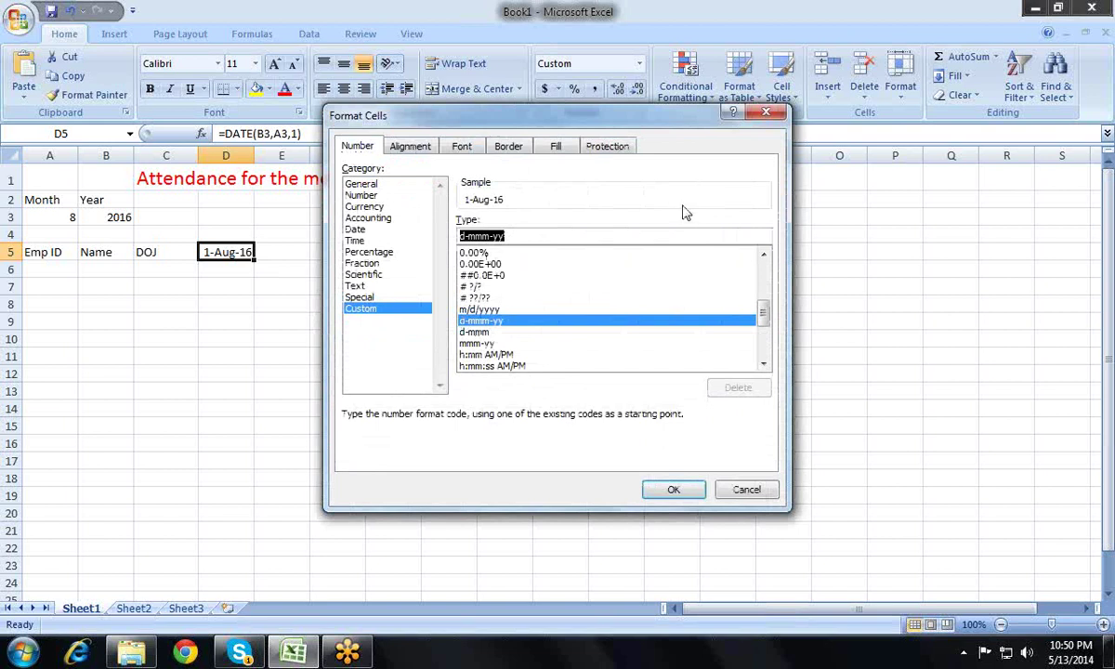
text(d)
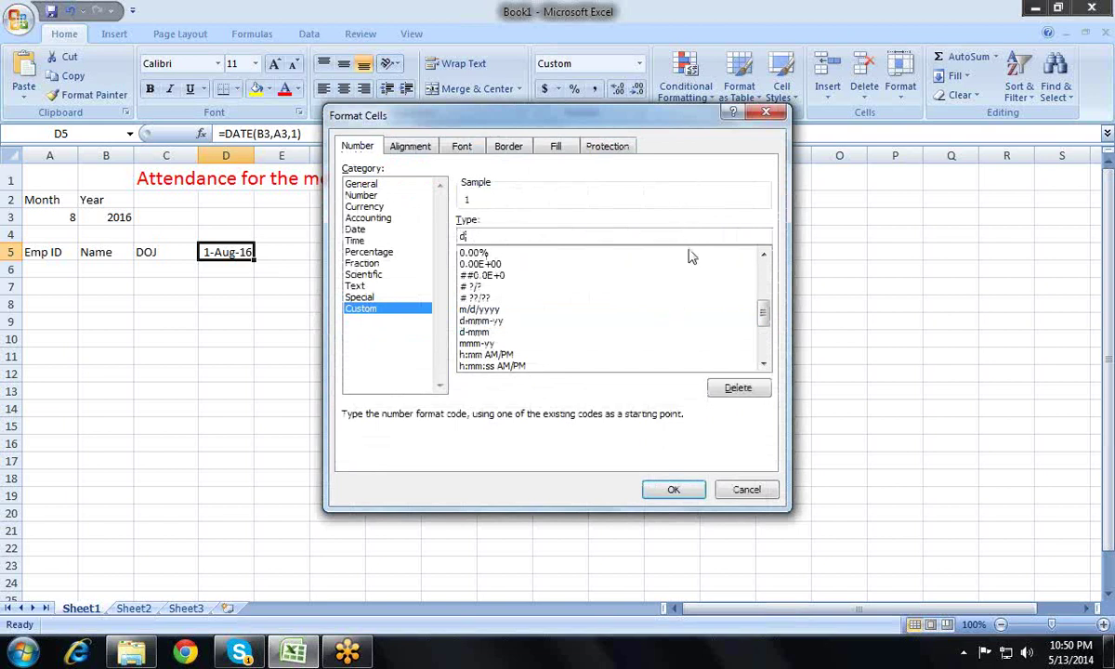
text(d)
key(BackSpace)
key(Return)
key(Right)
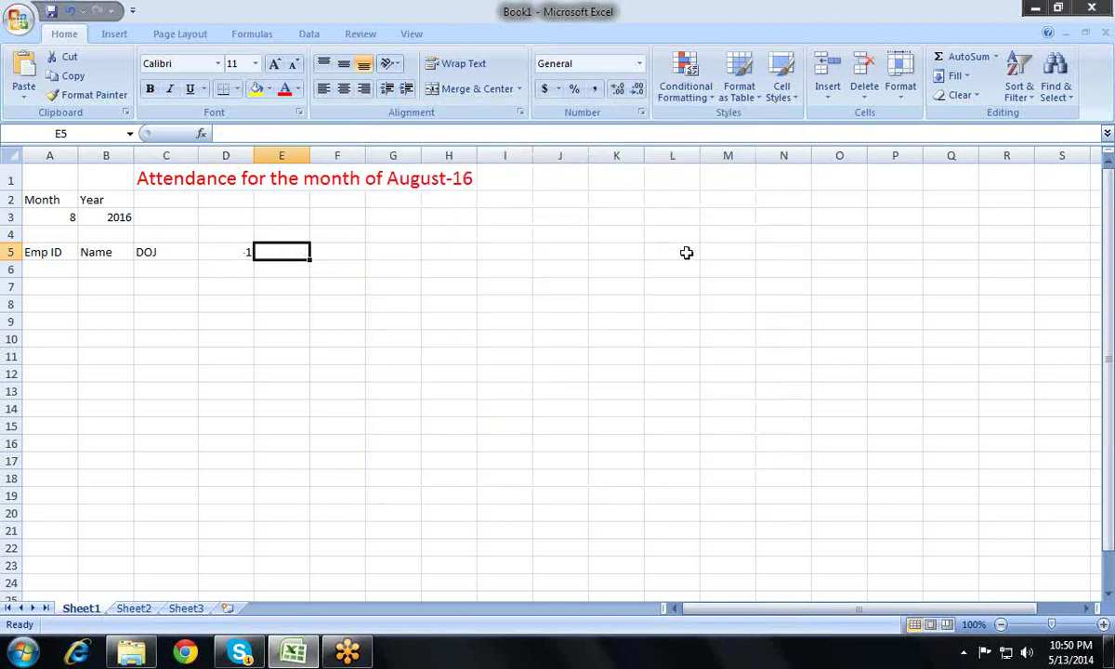
- Enter =D5+1 in E5 to produce the next day number
text(=)
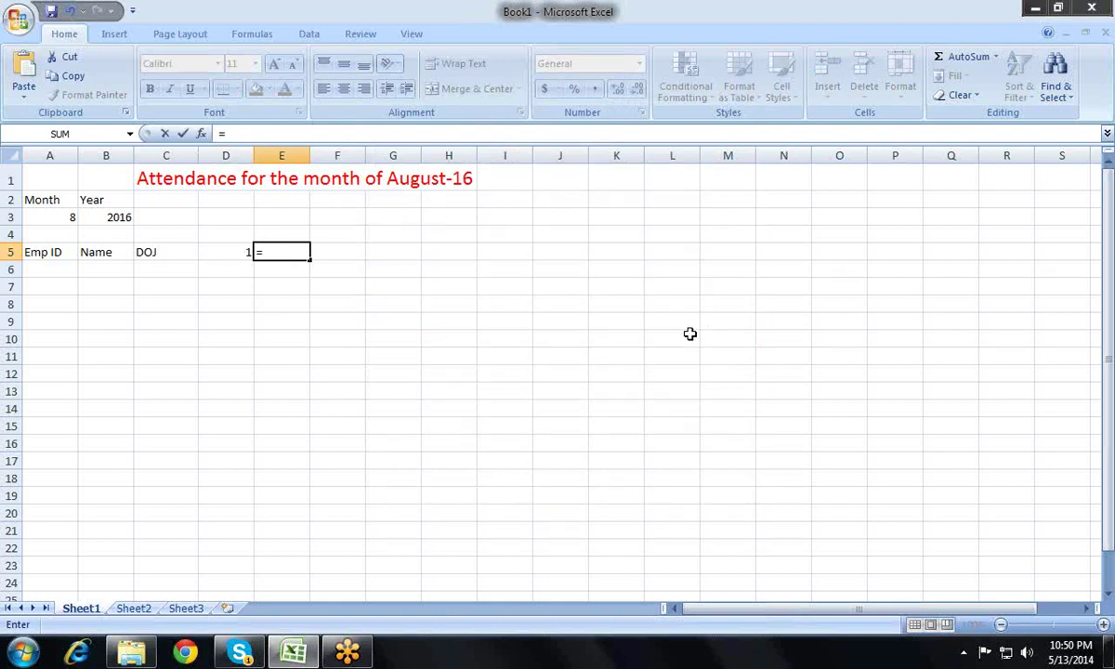
key(Left)
text(+1)
key(Return)
- Copy the next-day formula along row 5 to fill days 3 to 15 through R5
key(Up)
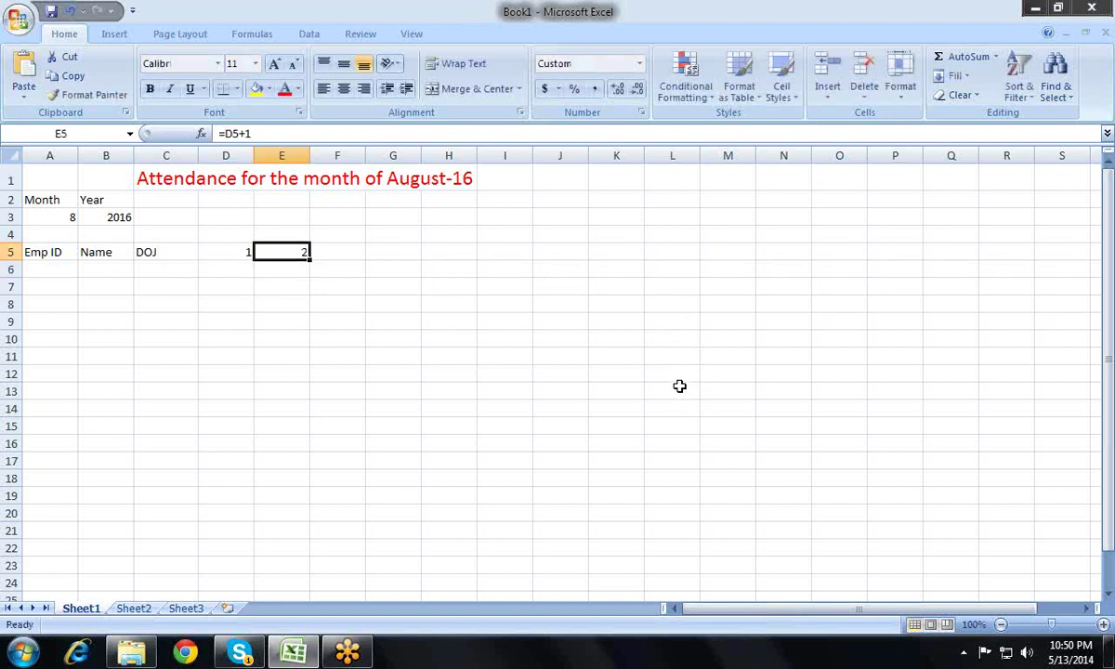
key(ctrl+c)
key(Right)
key(shift+Right)
key(shift+Right)
key(shift+Right)
key(shift+Right)
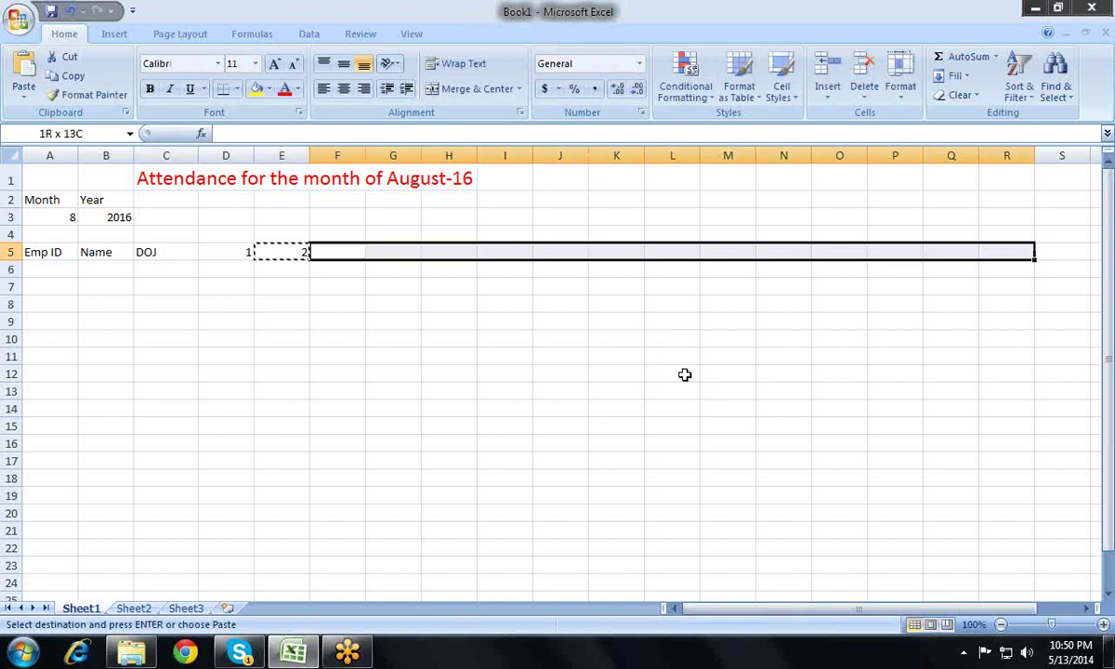
key(ctrl+v)
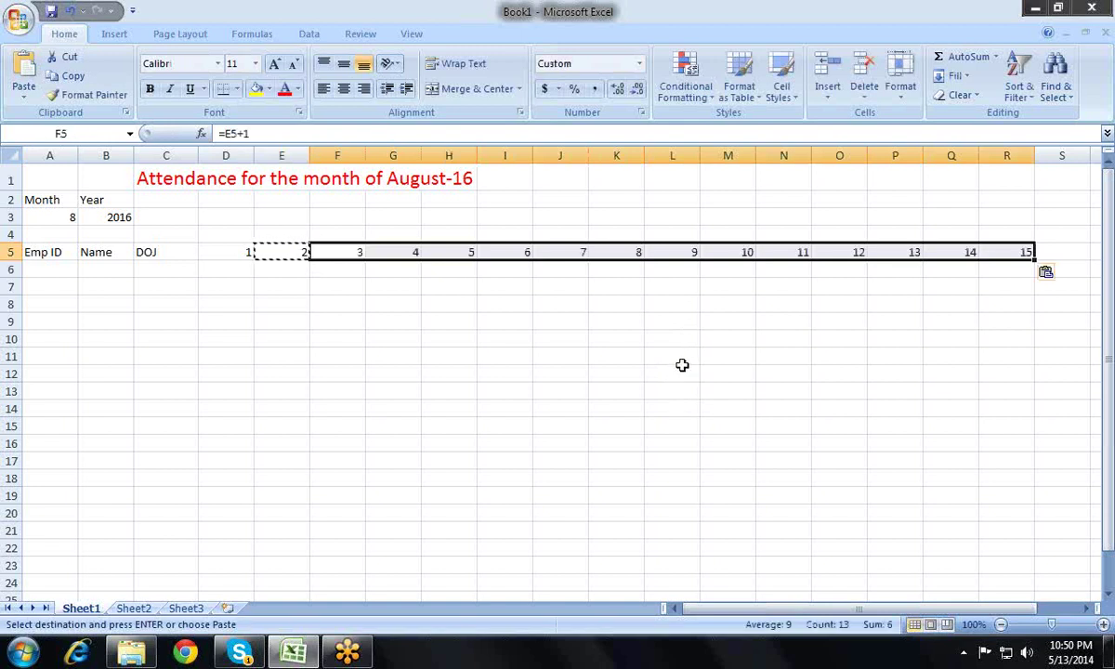
key(Right)
key(Left)
key(Left)
key(Right)
key(Right)
key(Right)
key(Right)
key(Right)
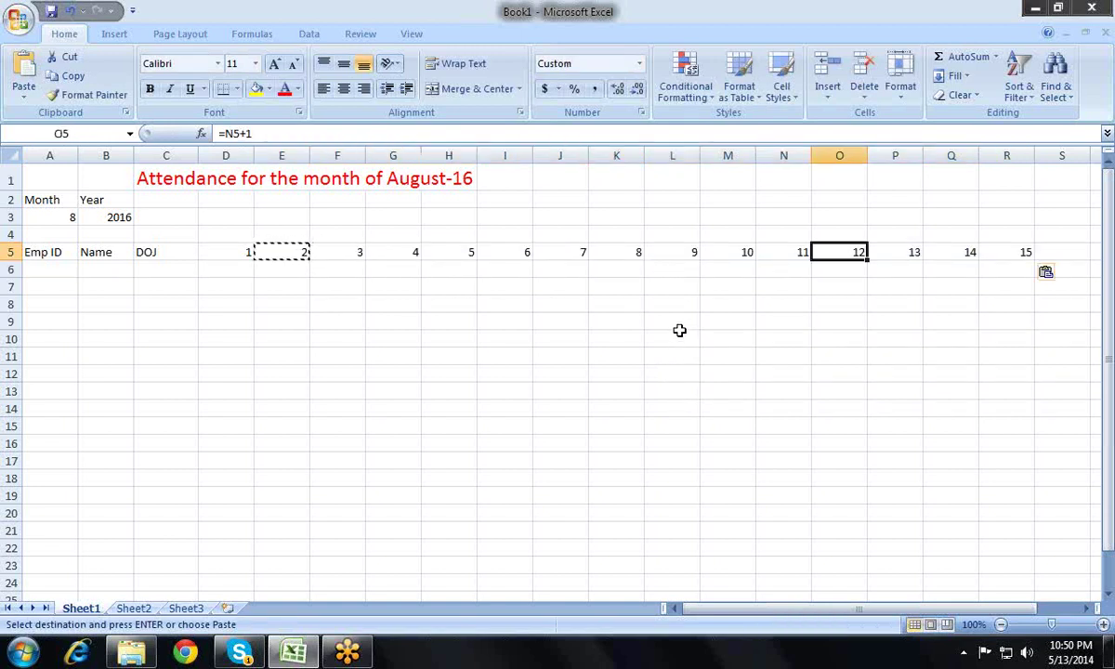
key(Right)
key(Right)
key(Right)
key(Left)
key(Left)
key(Left)
key(Escape)
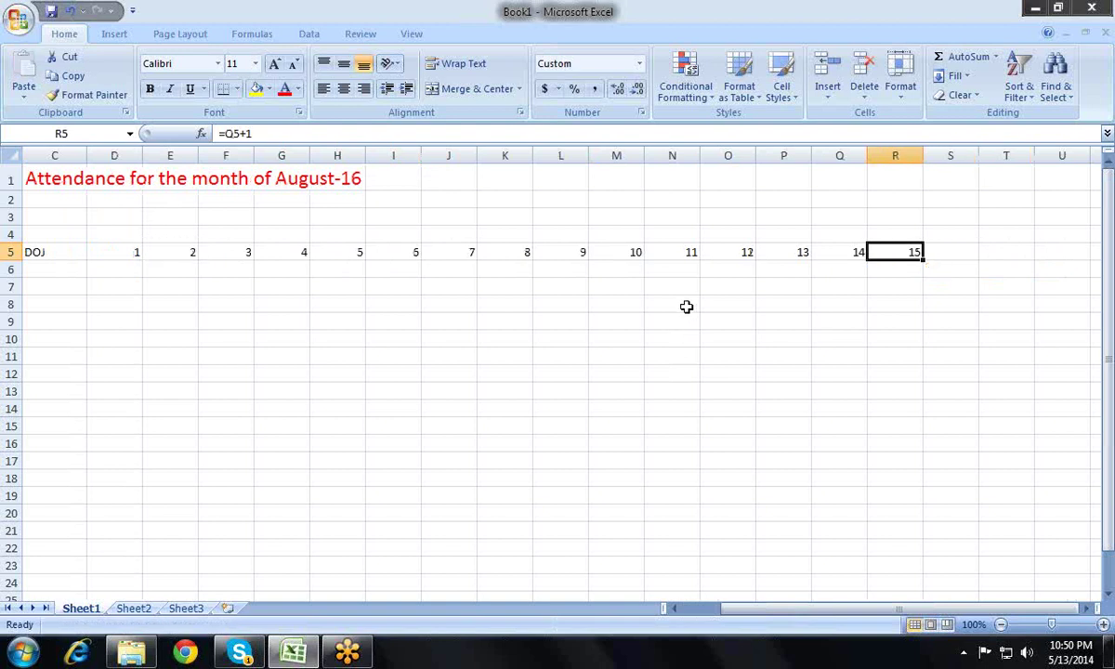
- Extend the day formula across row 5 through AD5 (day 27) and on to AI5
key(ctrl+c)
key(Right)
key(shift+Right)
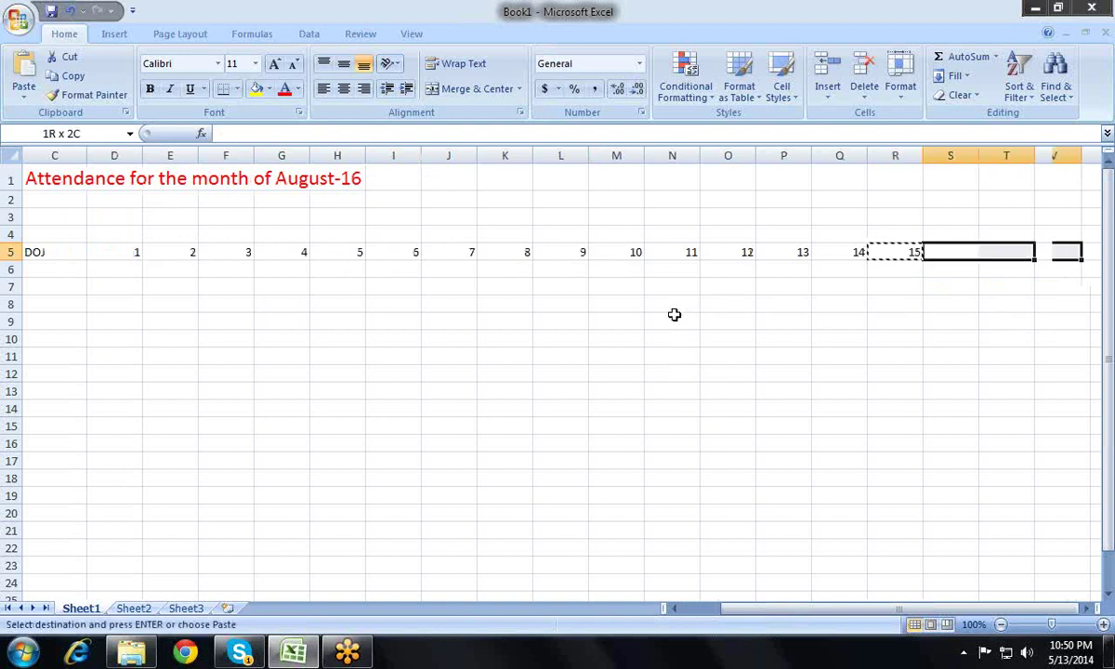
key(shift+Right)
key(shift+Right)
key(shift+Right)
key(Return)
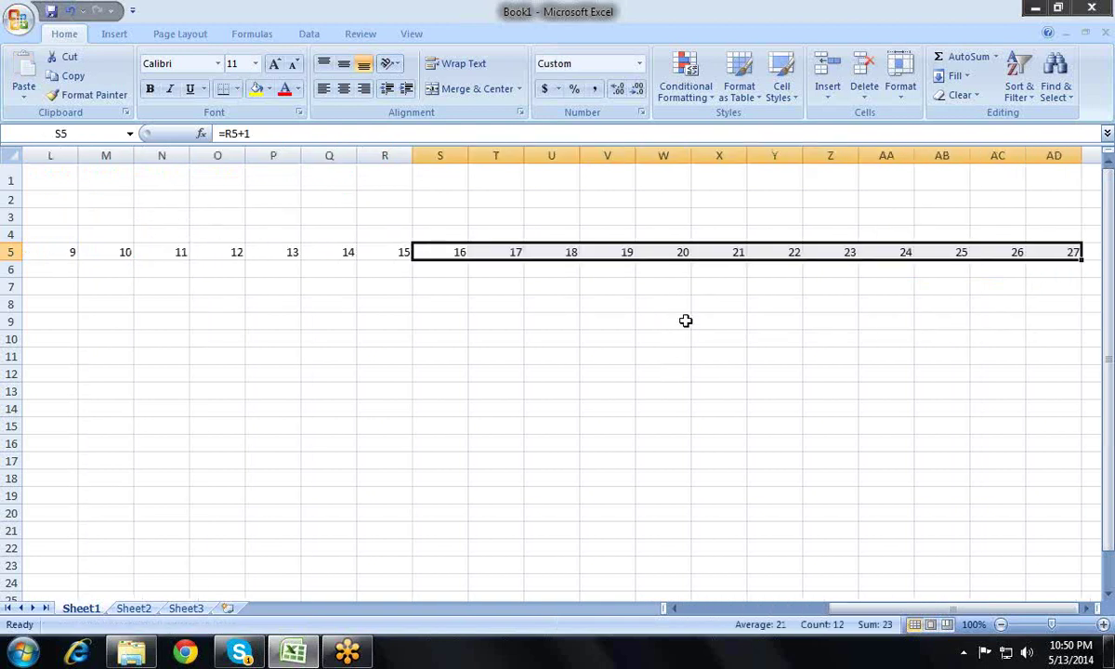
key(Right)
key(Right)
key(Right)
key(Right)
key(Right)
key(Left)
key(Left)
key(Left)
key(Left)
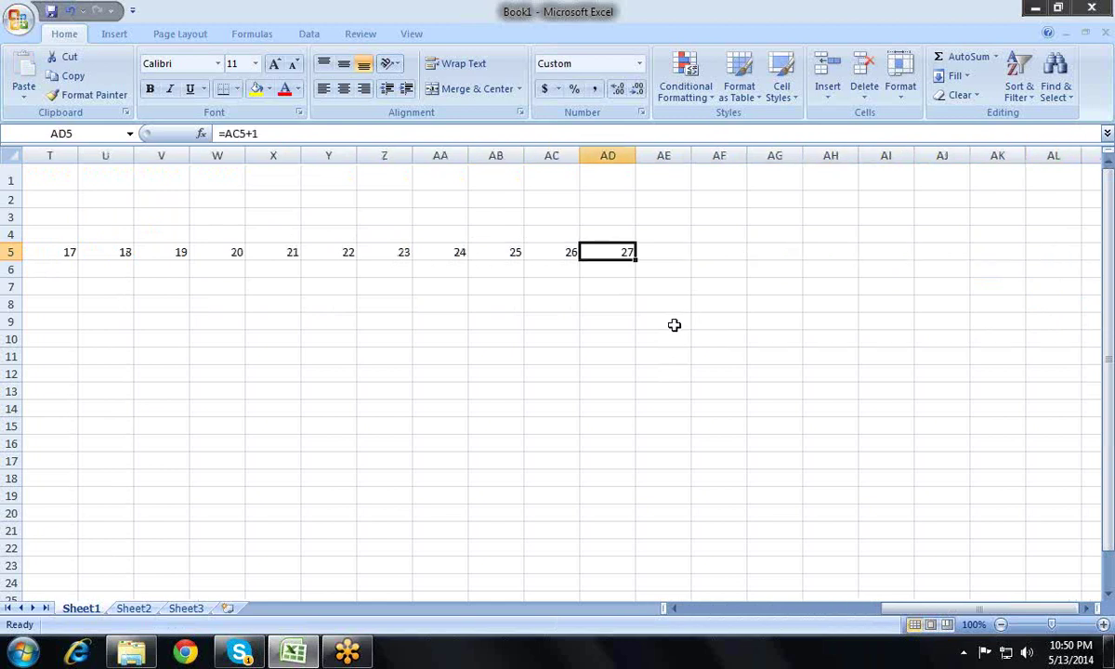
key(ctrl+c)
- Clear the extra value after day 31 in AI5 and select the day cells D5:AH5
key(Right)
key(shift+Right)
key(shift+Right)
key(shift+Right)
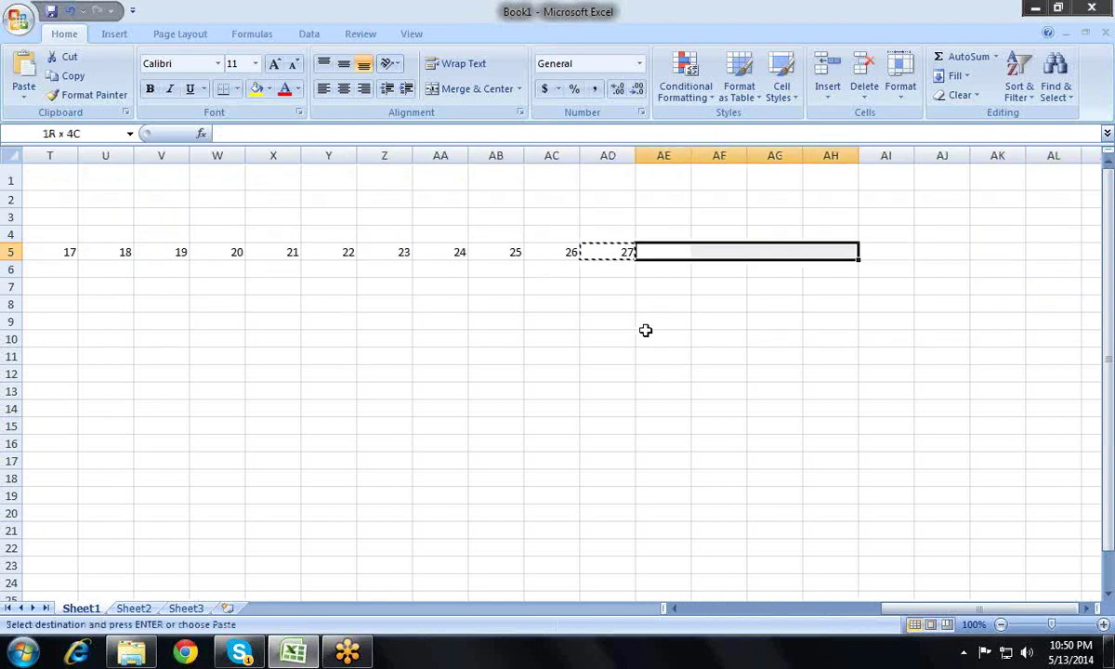
key(shift+Right)
key(Return)
key(Right)
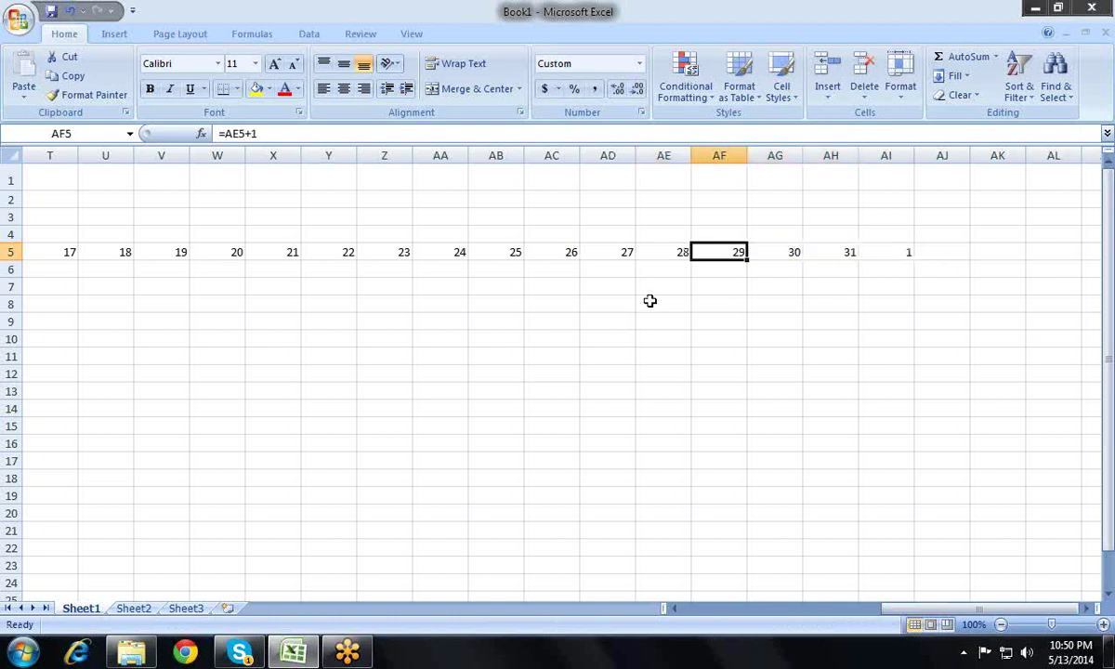
key(Right)
key(Right)
key(Right)
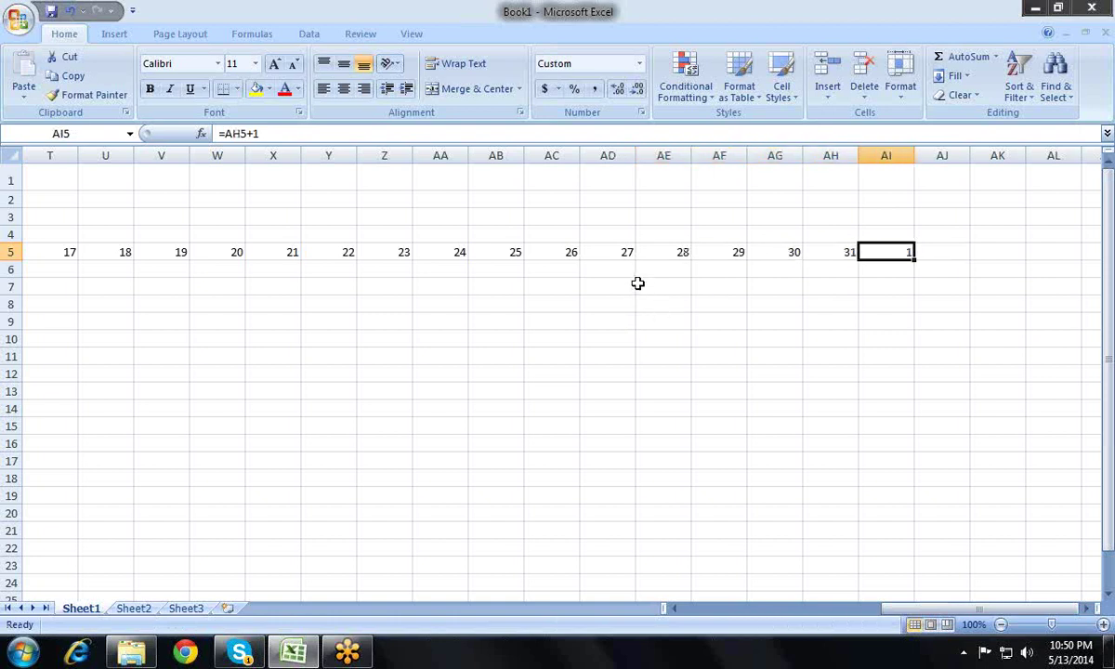
key(Delete)
key(Left)
key(ctrl+shift+Left)
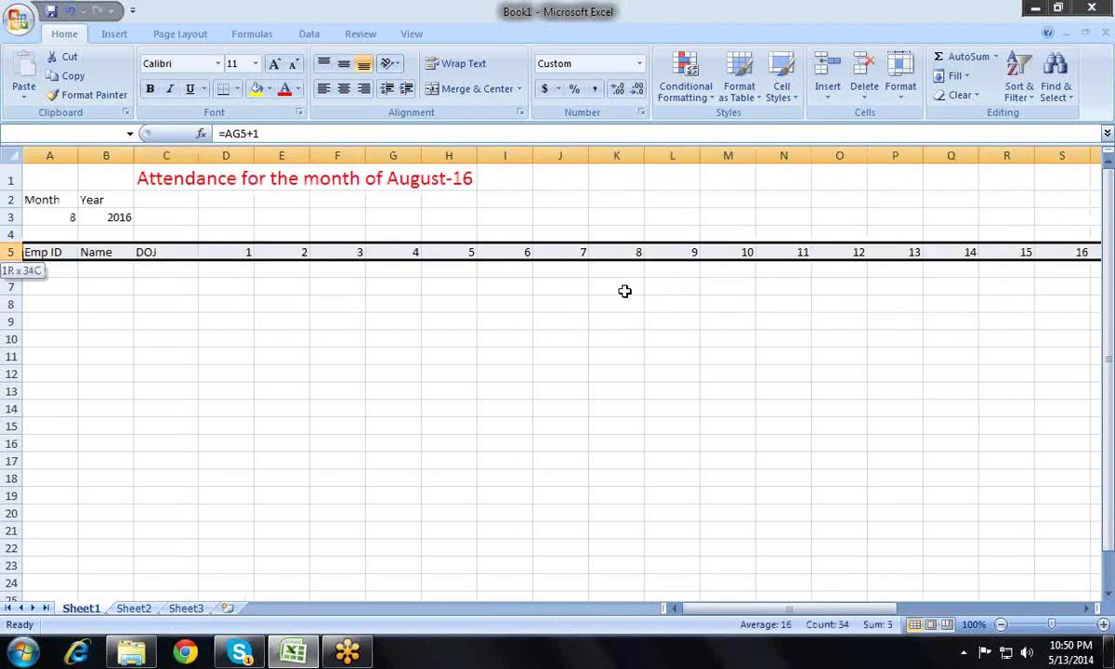
key(shift+Right)
key(shift+Right)
key(shift+Right)
key(shift+Left)
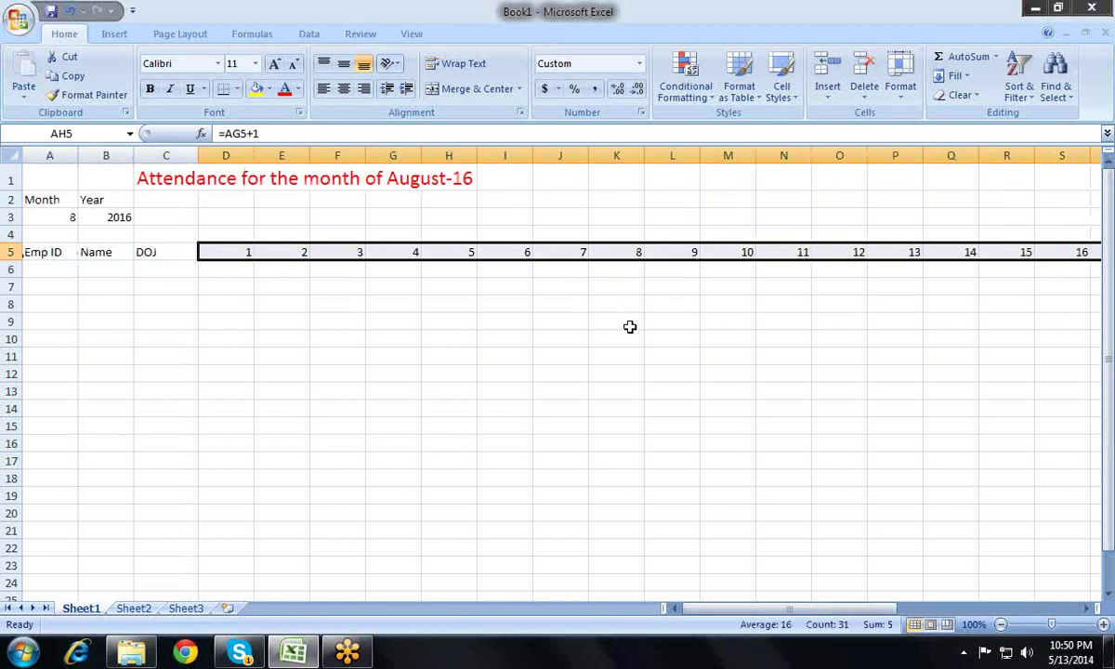
key(alt)
- Back out of the Home Format menu and reselect the day cells starting at D5
key(h)
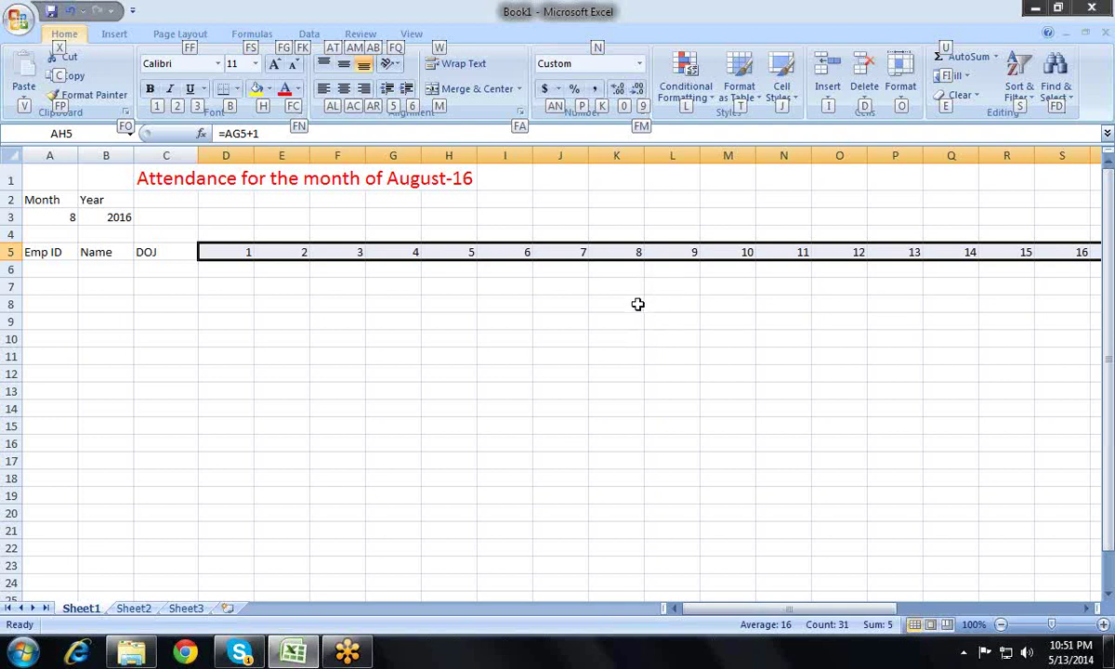
key(o)
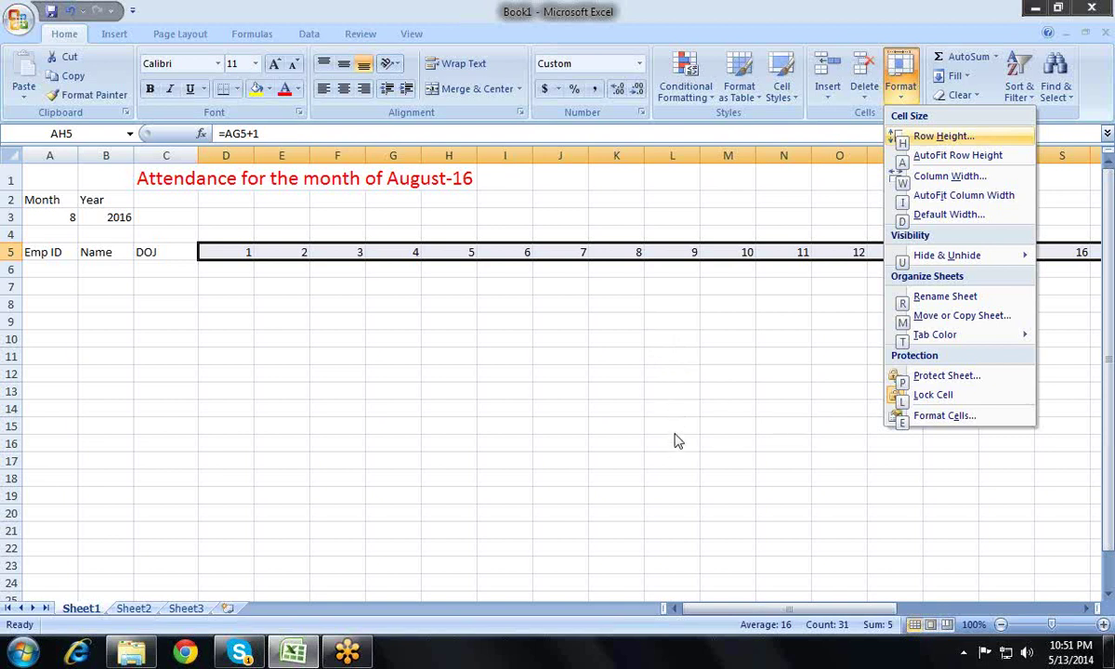
key(Escape)
key(Escape)
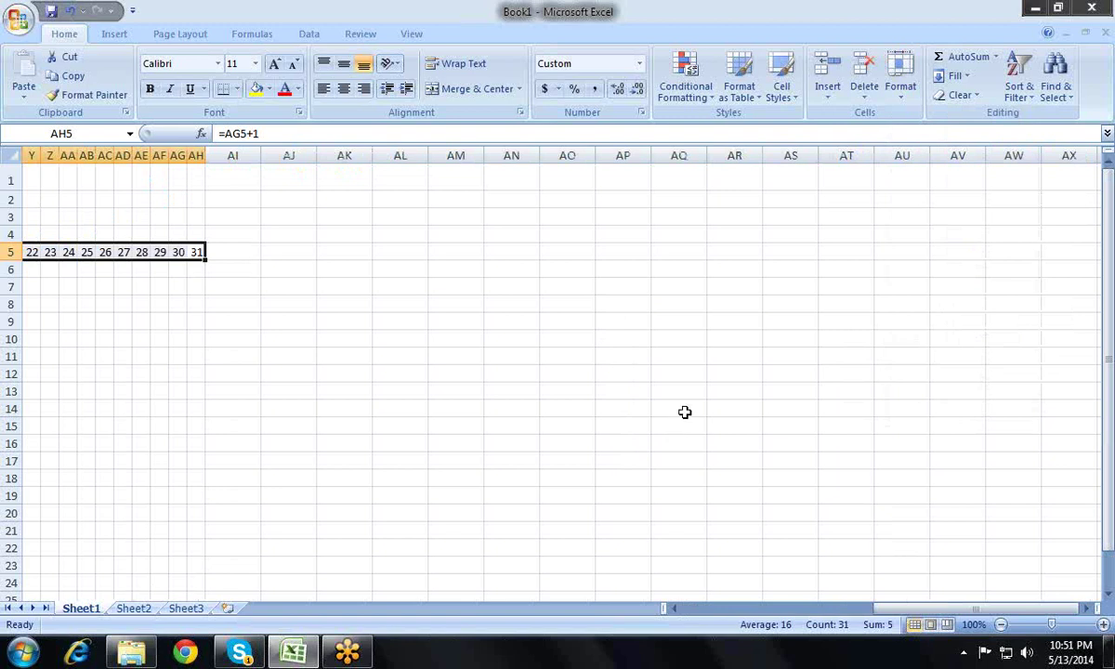
key(Left)
key(Left)
key(Left)
key(Left)
key(Left)
key(Left)
key(Left)
key(Left)
key(Left)
key(Left)
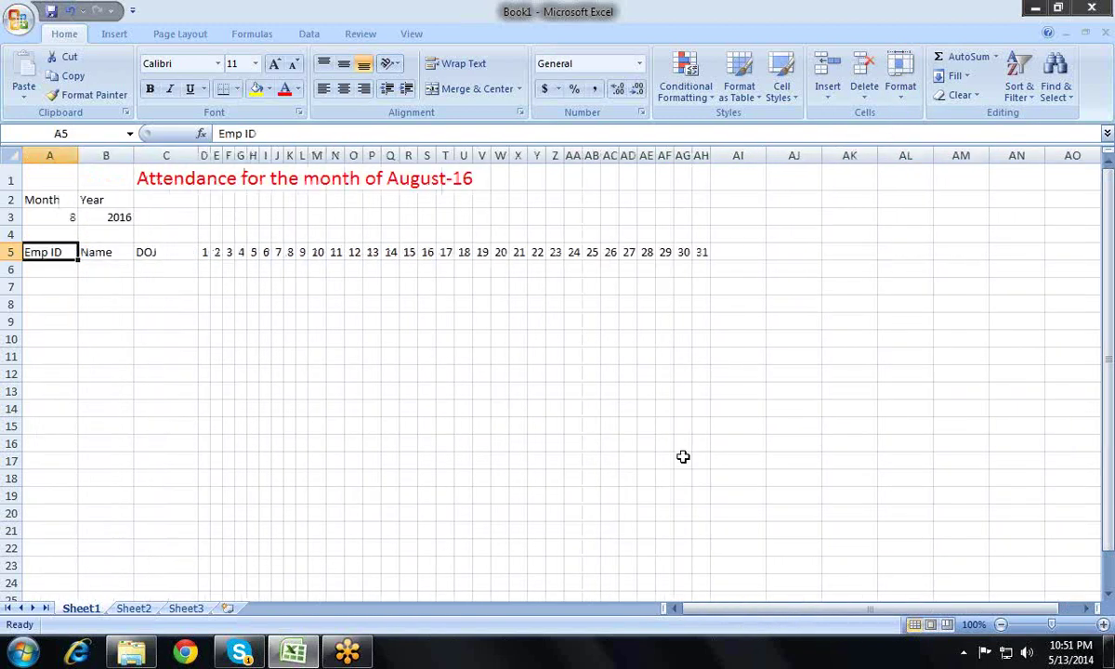
key(Right)
key(Right)
key(Right)
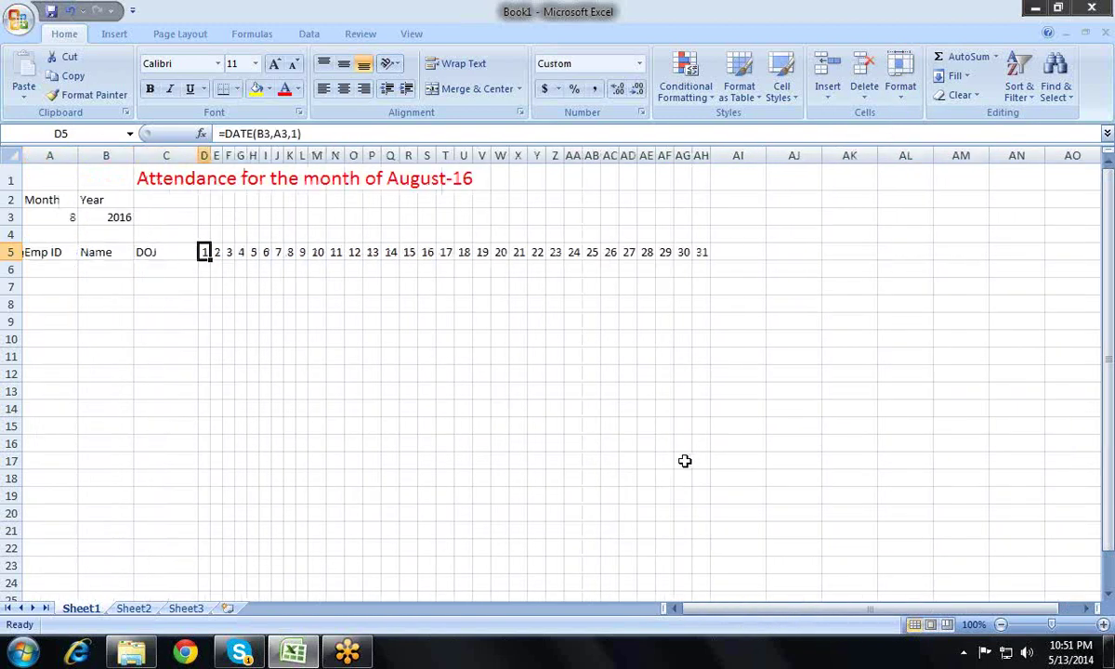
key(shift+Right)
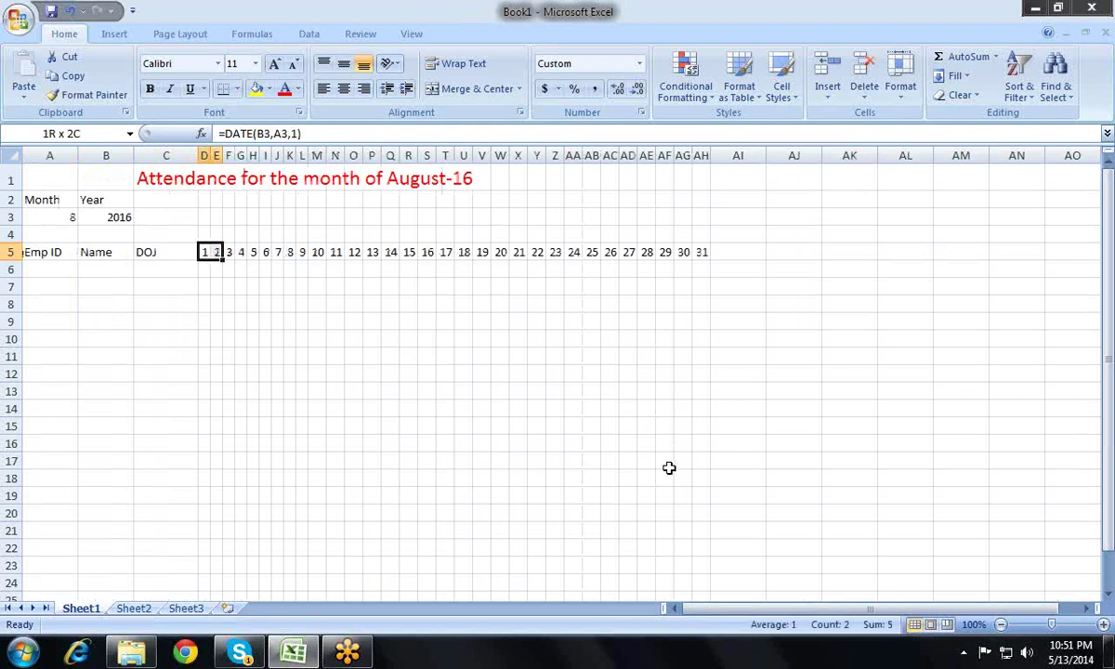
key(shift+Right)
key(shift+Right)
key(shift+Right)
key(shift+Right)
key(shift+Right)
key(shift+Right)
key(shift+Right)
key(shift+Right)
key(shift+Right)
key(shift+Right)
key(shift+Right)
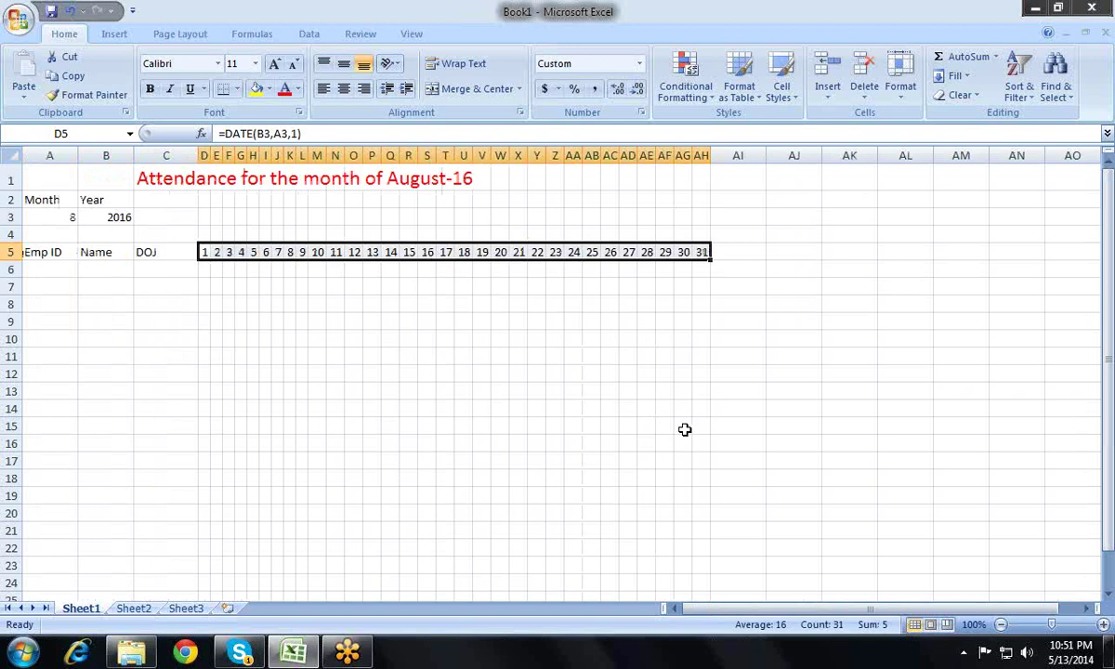
- Set the width of columns D through AH to 3 via Home > Format > Column Width
key(alt)
key(h)
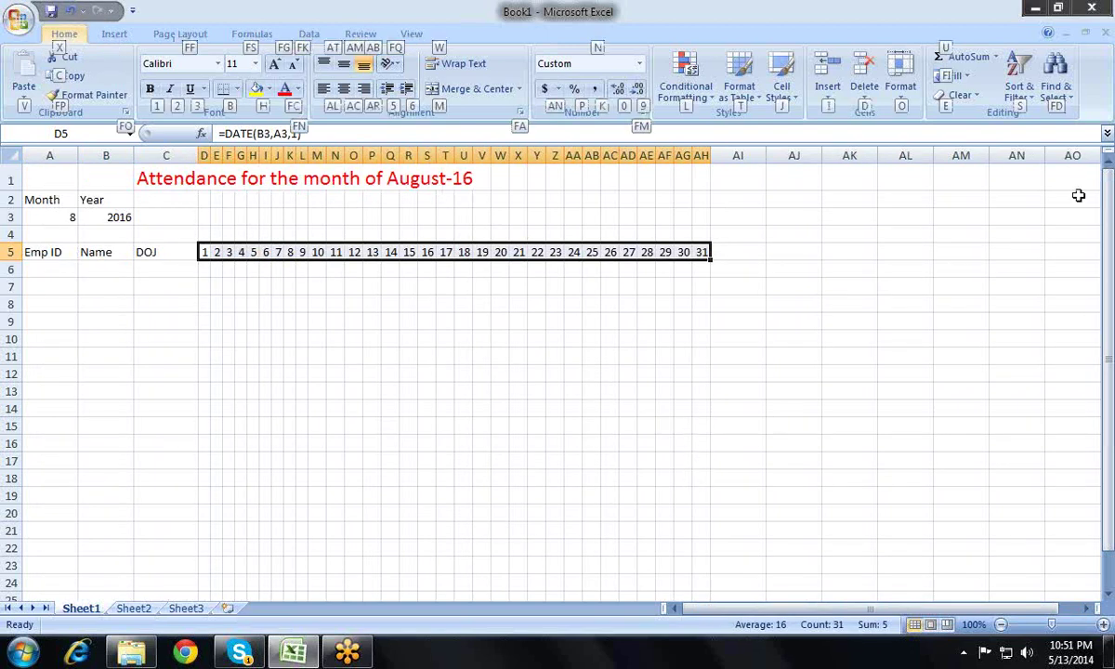
click(903, 93)
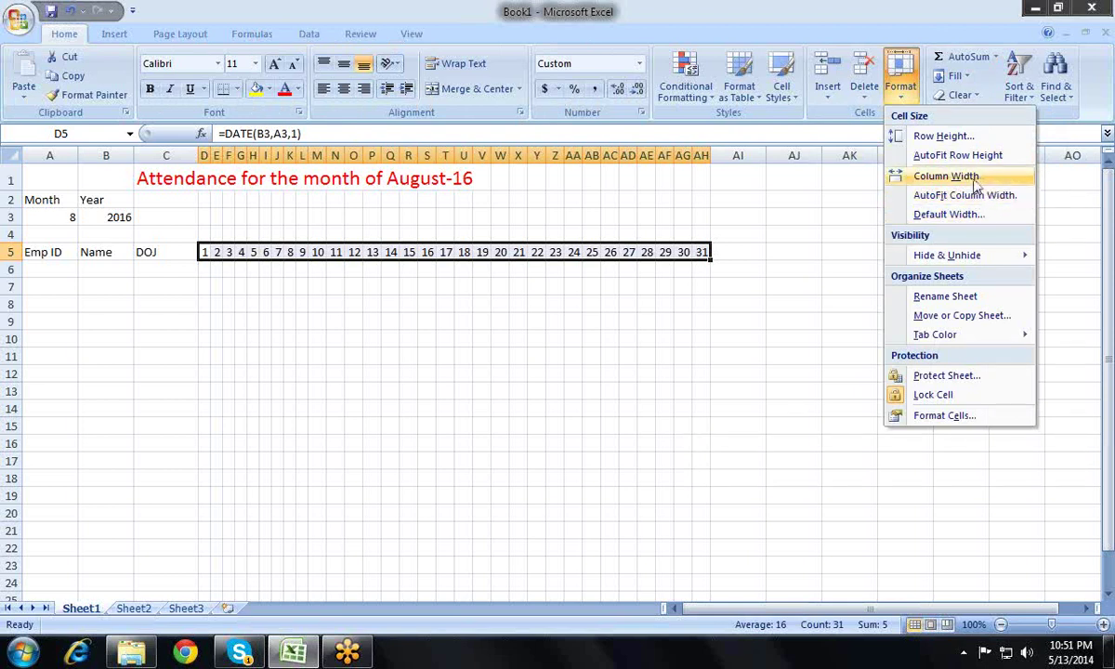
click(976, 179)
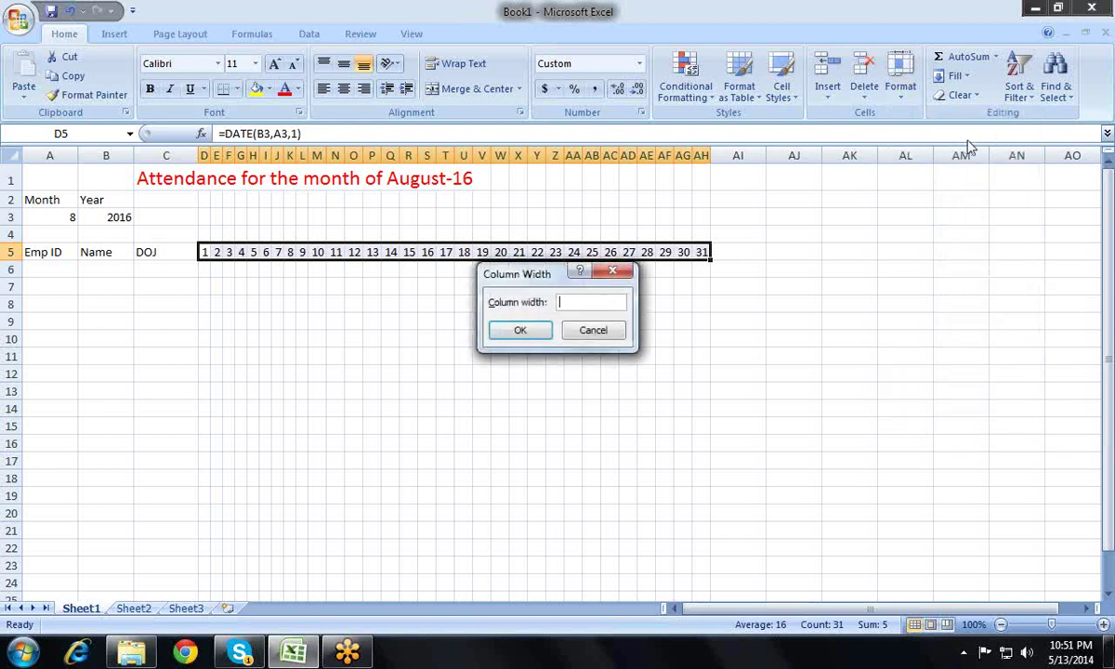
text(10)
key(Return)
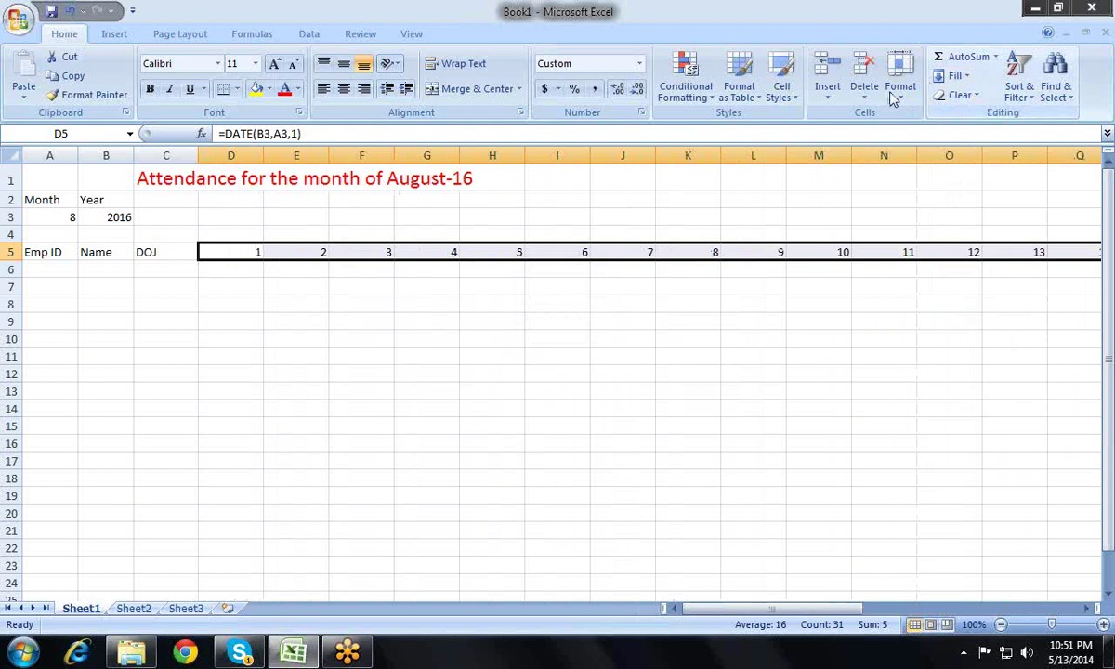
click(897, 88)
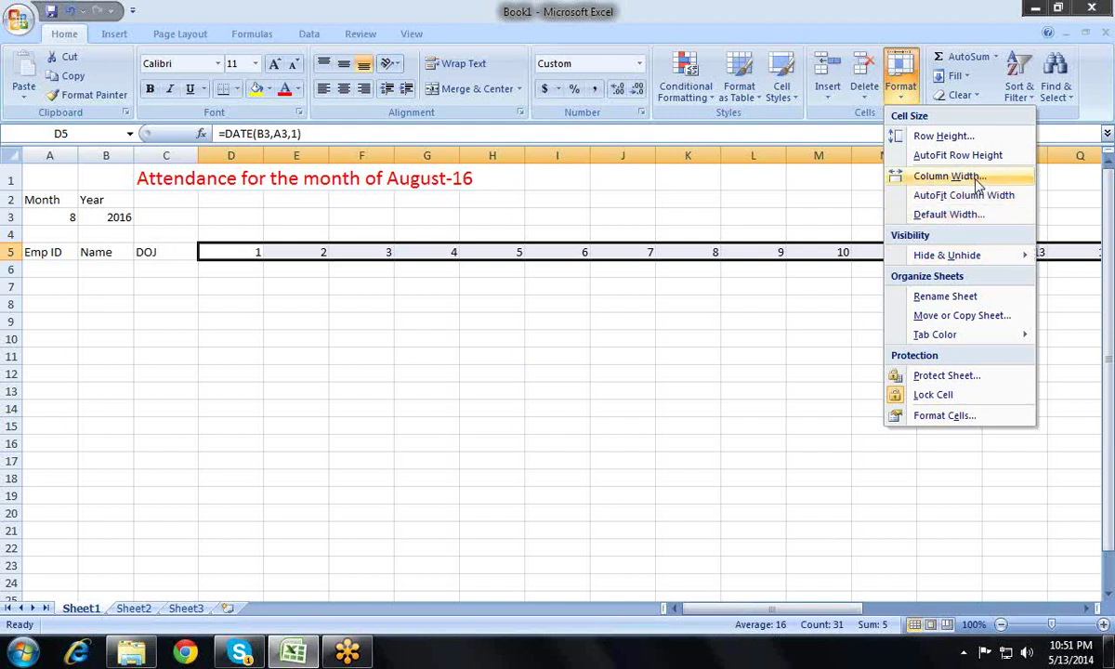
click(975, 184)
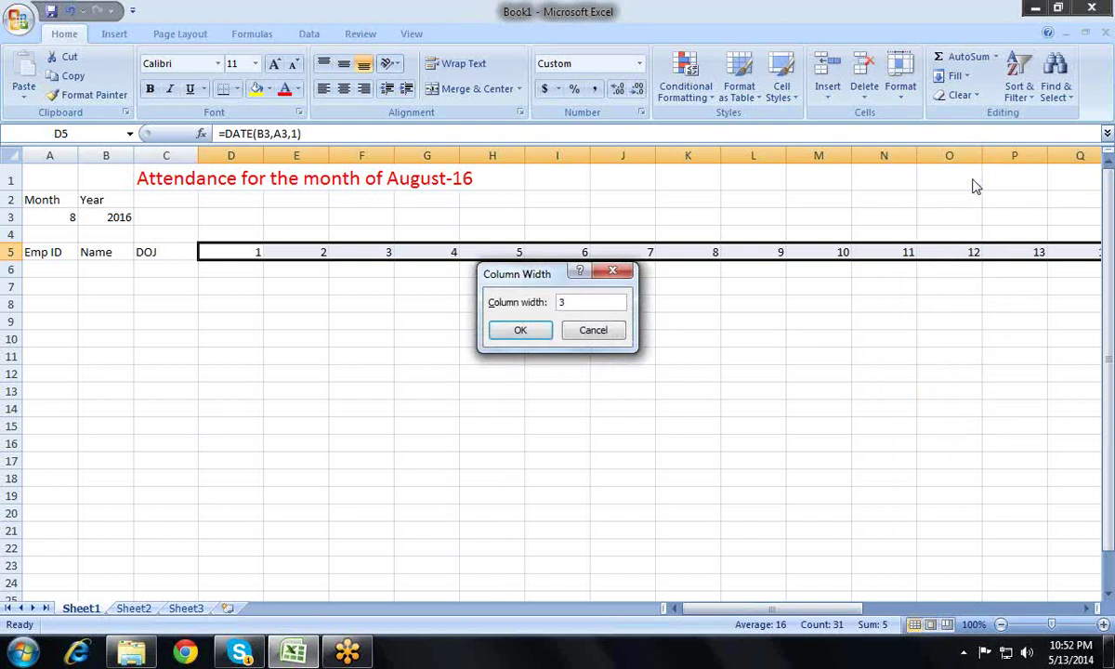
key(Return)
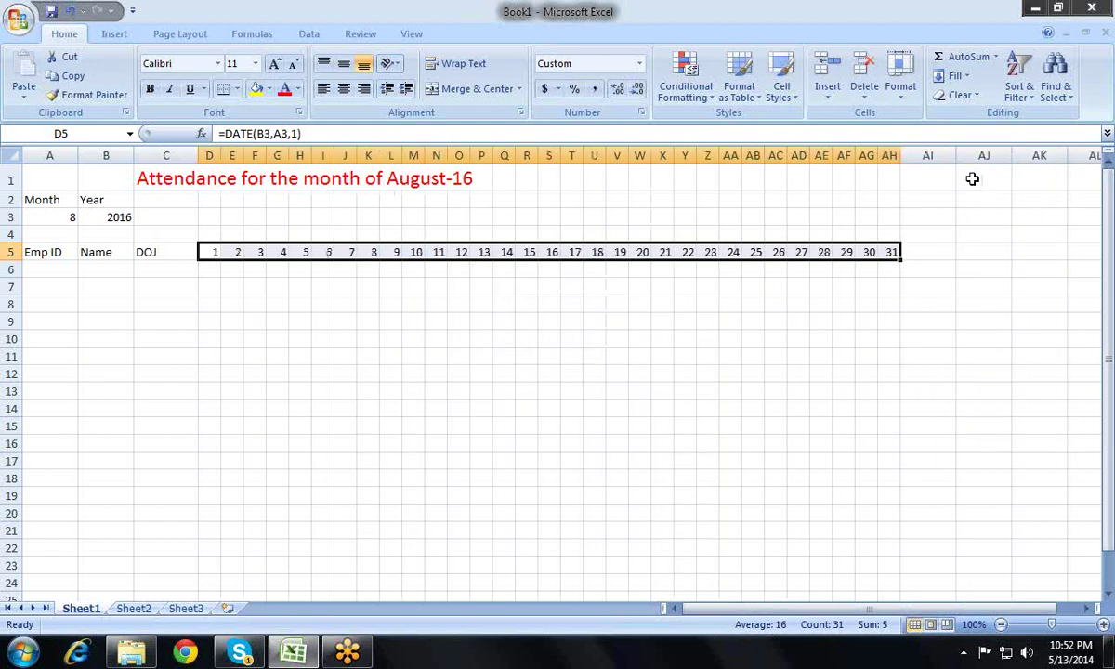
key(Left)
key(Right)
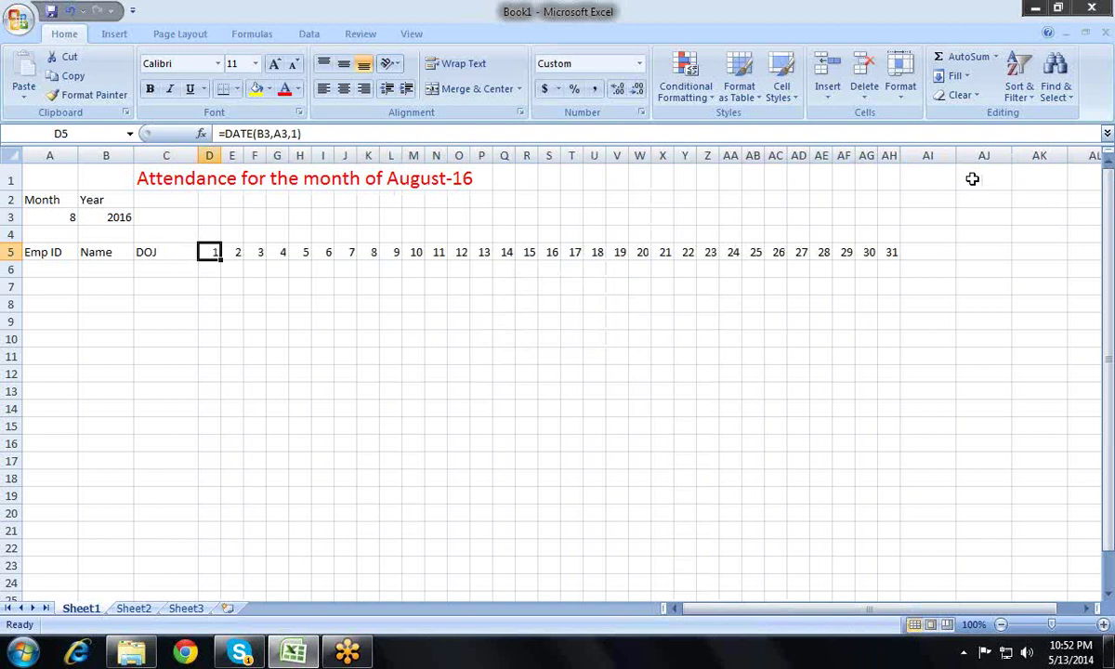
key(Left)
key(Left)
key(Left)
key(shift+Right)
key(shift+Right)
key(shift+Right)
key(shift+Right)
key(shift+Right)
key(shift+Right)
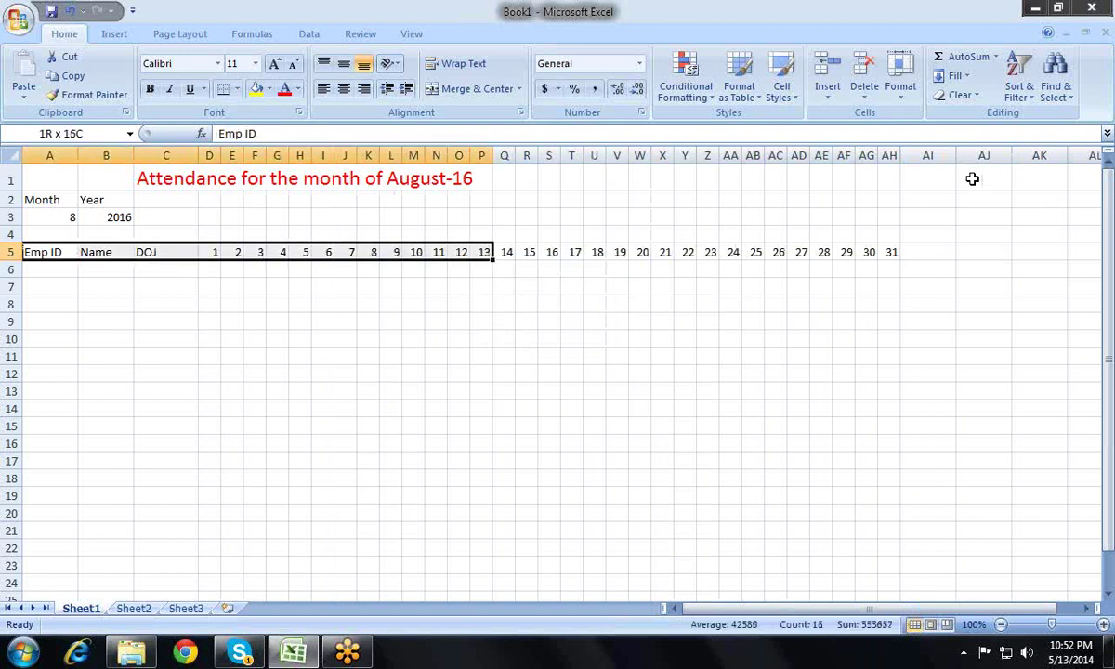
key(shift+Right)
key(shift+Right)
key(shift+Right)
key(shift+Right)
key(shift+Right)
key(shift+Right)
key(shift+Right)
key(shift+Right)
key(shift+Right)
key(shift+Right)
key(shift+Right)
key(shift+Right)
key(shift+Right)
key(shift+Down)
key(shift+Down)
key(shift+Down)
key(shift+Down)
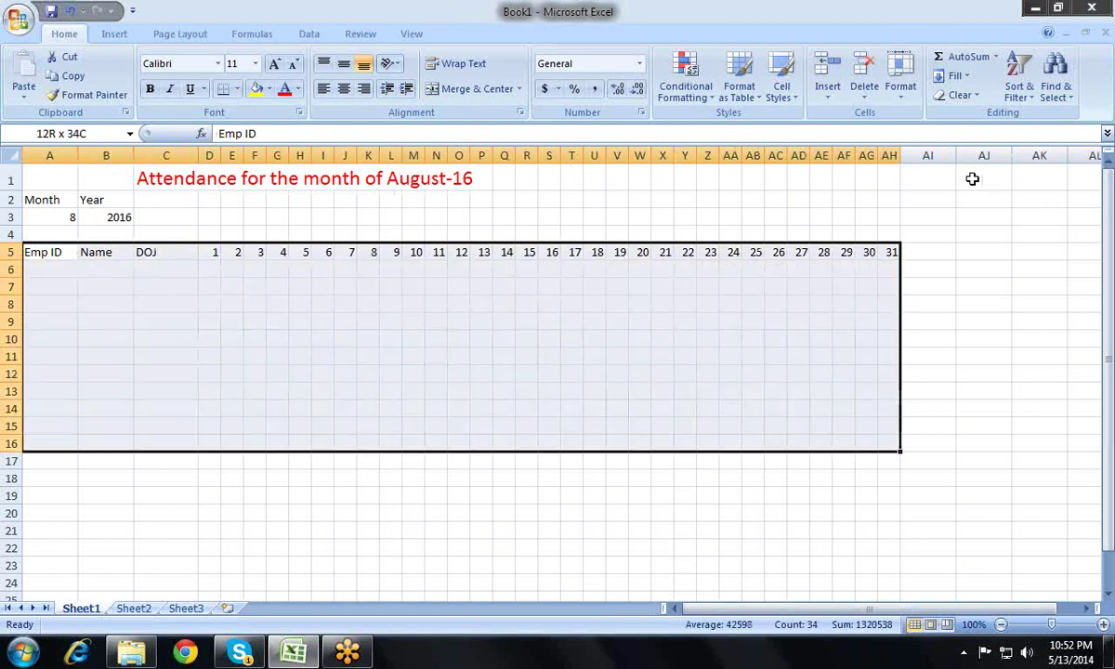
key(shift+Down)
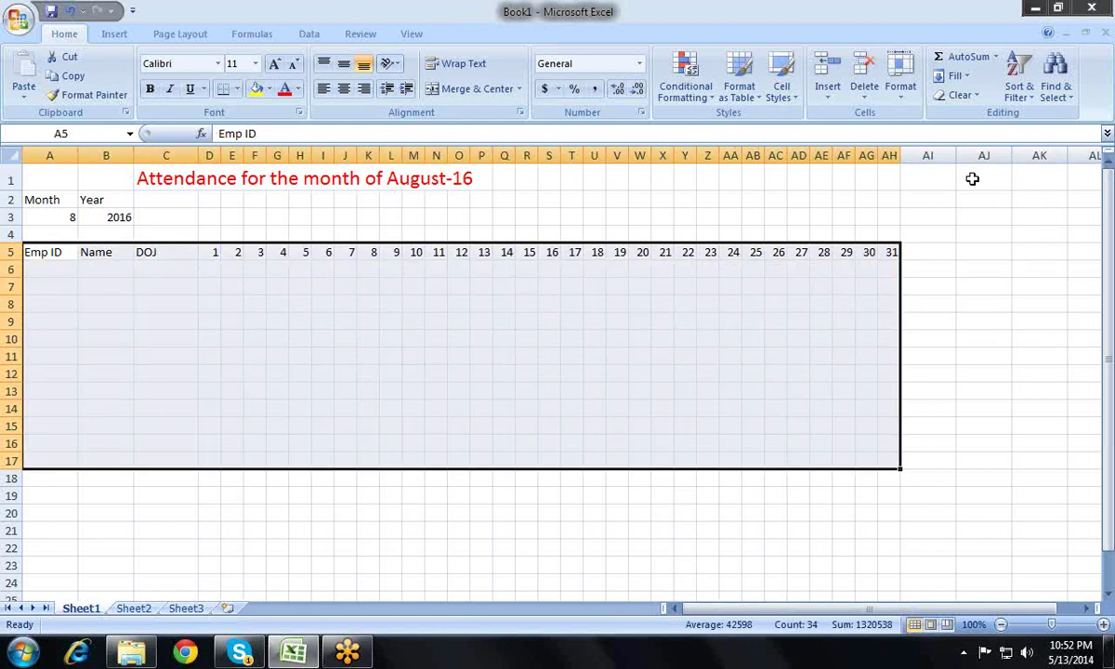
key(alt+h)
key(b)
key(a)
key(Right)
key(Right)
key(Right)
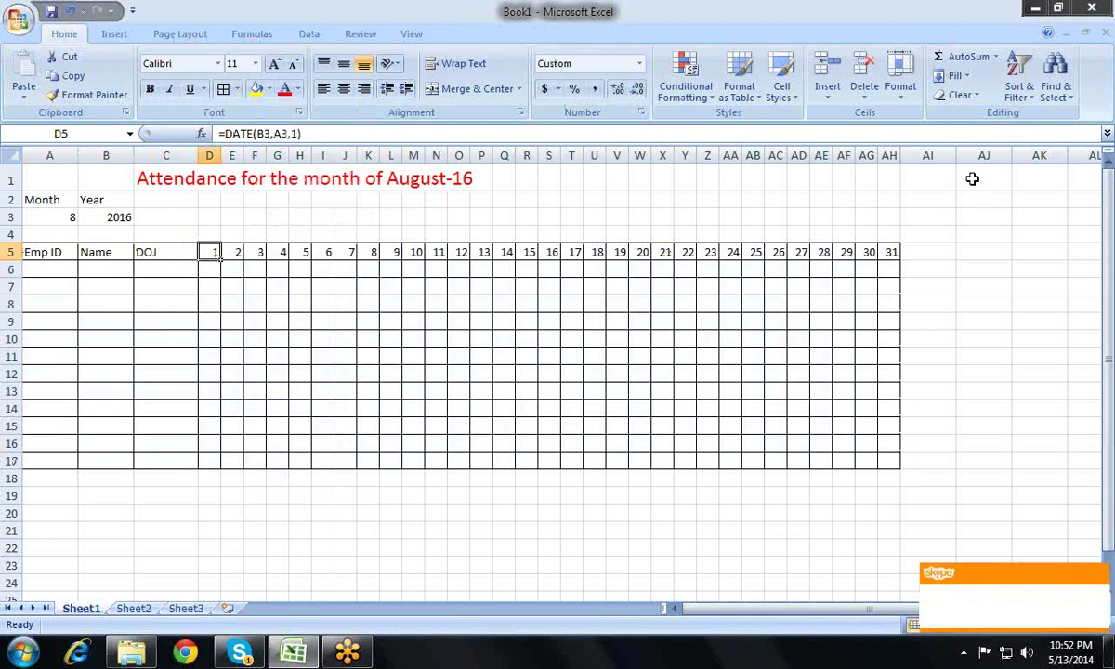
key(Right)
key(Left)
key(Right)
key(Right)
key(Right)
key(Left)
key(Left)
key(Left)
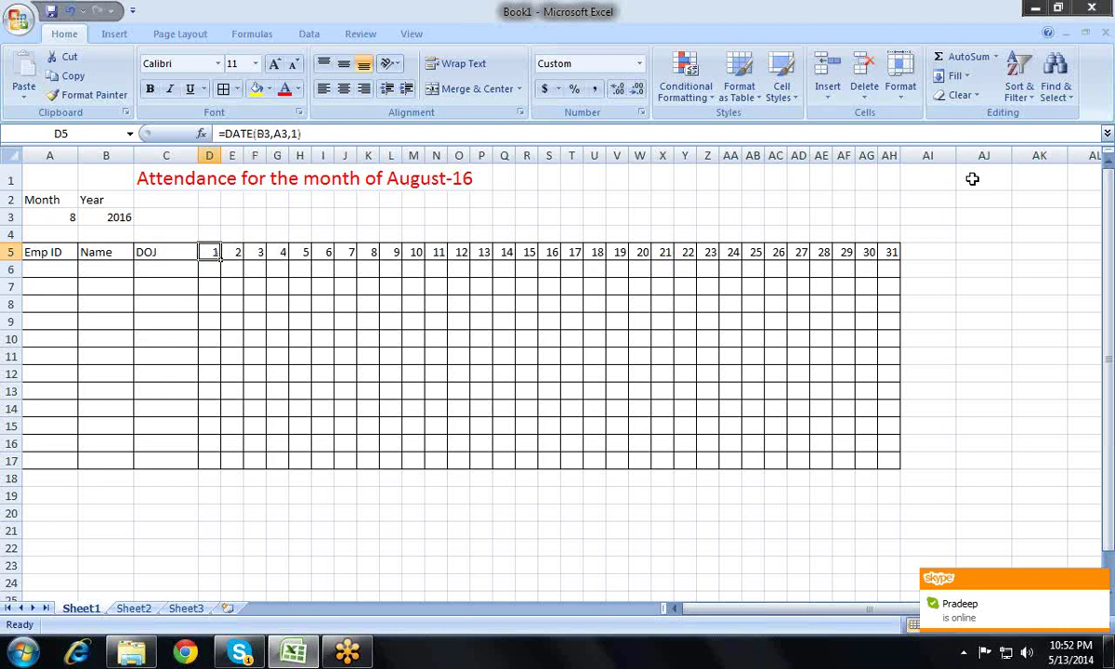
key(Left)
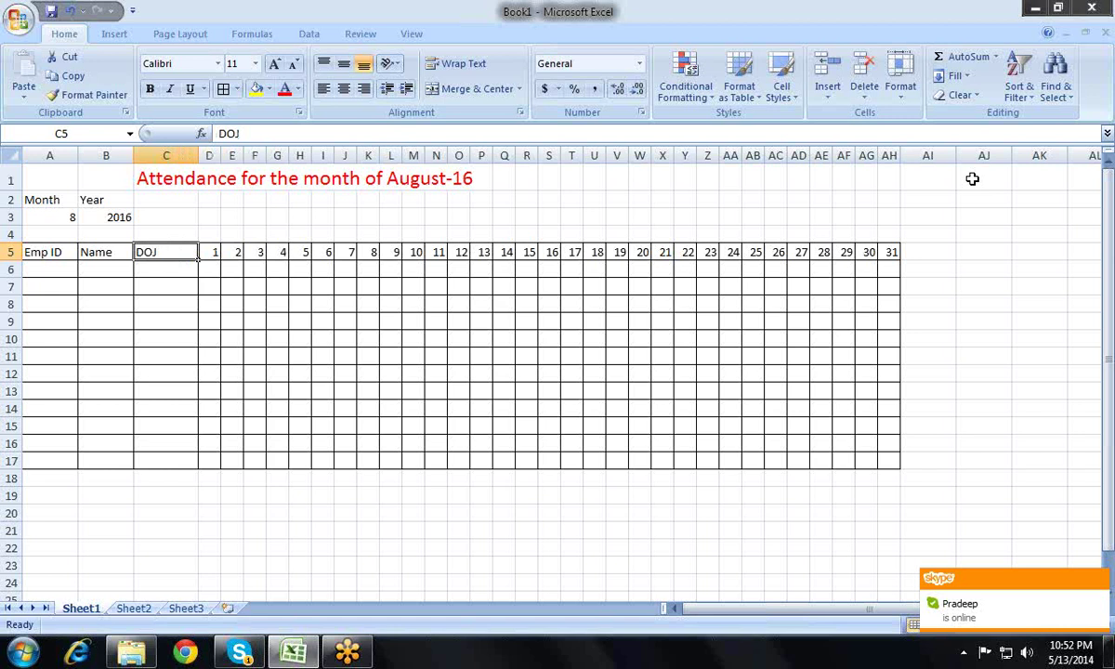
key(alt)
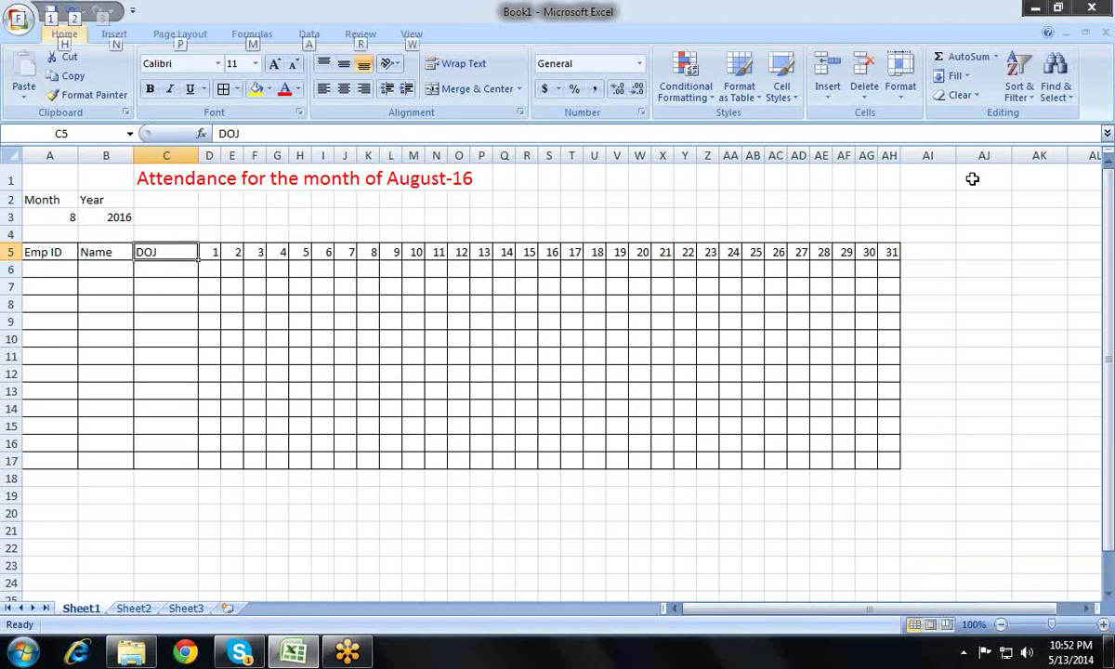
key(h)
key(o)
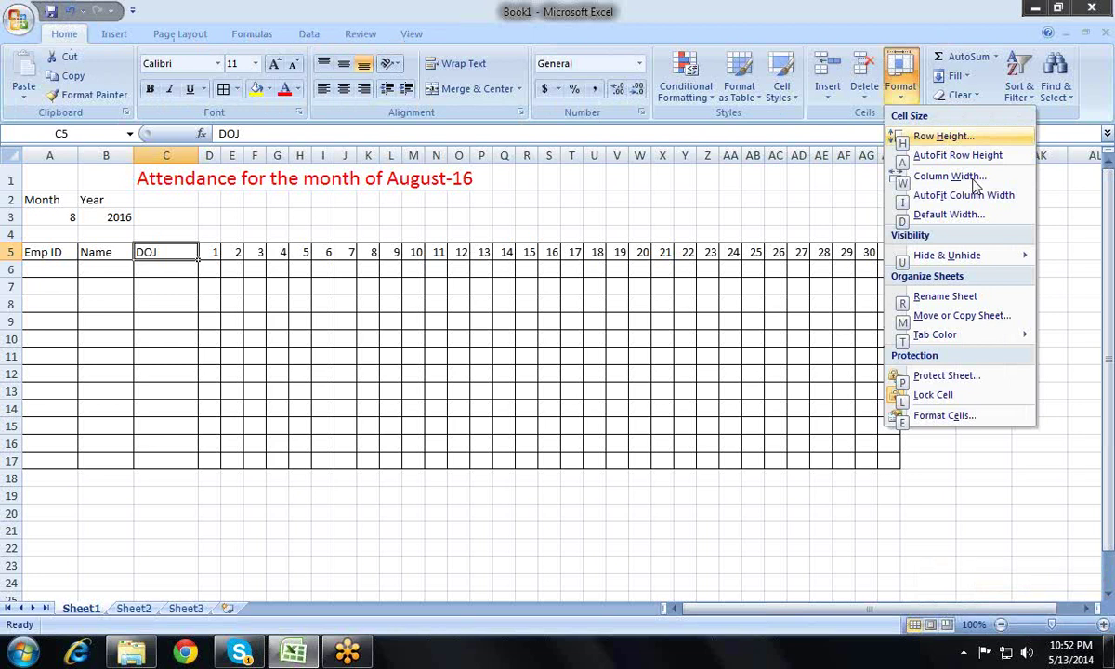
key(i)
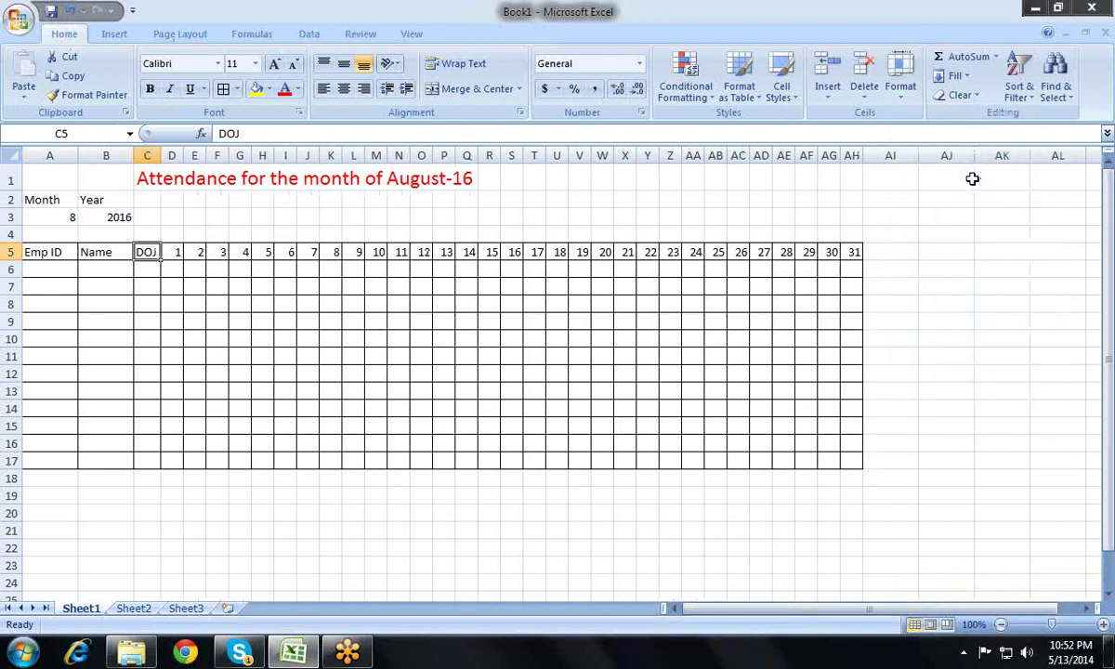
key(ctrl+shift+numbersign)
key(Down)
key(Down)
key(Down)
key(Down)
key(Down)
key(Up)
key(Up)
key(Up)
key(Up)
key(Up)
key(alt+o)
key(c)
key(a)
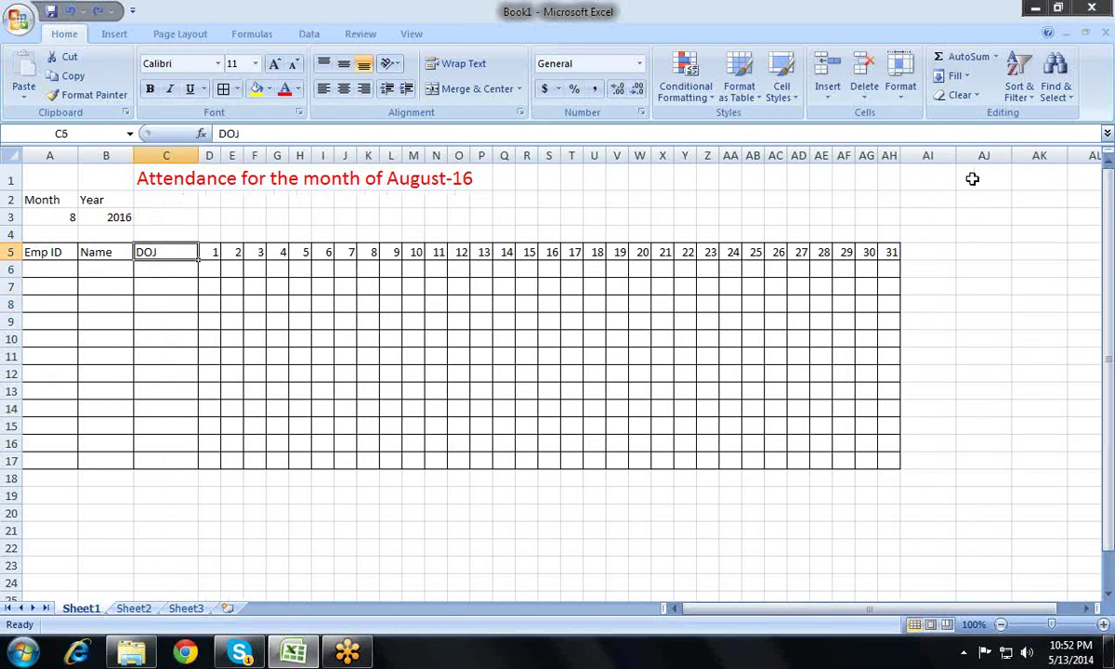
key(Right)
key(Left)
key(Left)
key(Left)
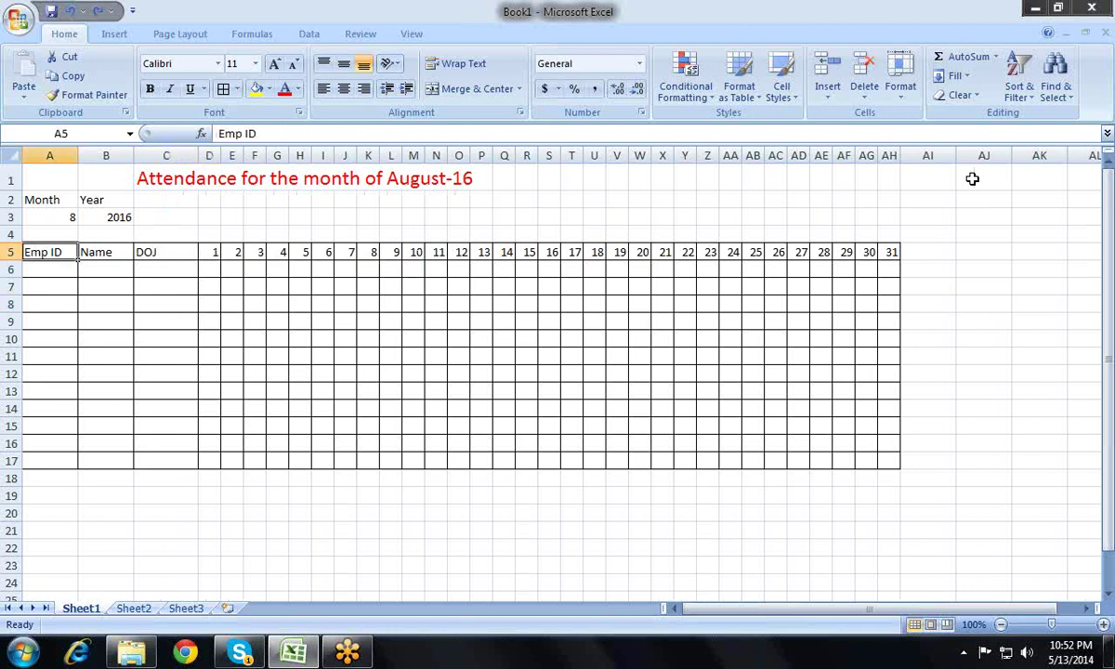
key(Right)
key(Right)
key(Right)
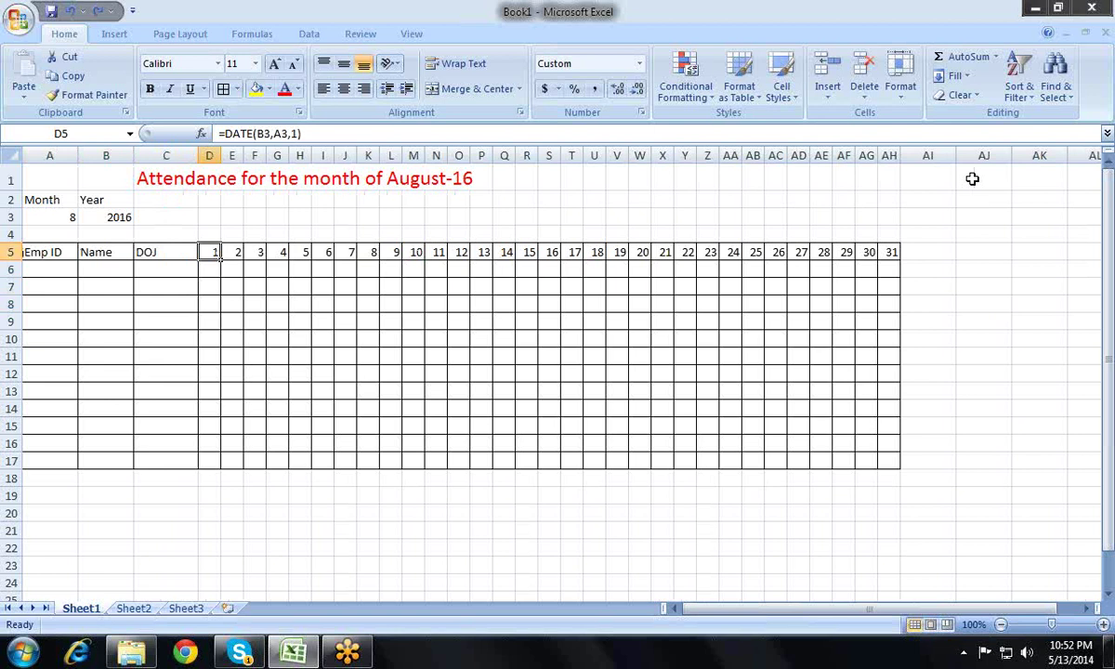
key(Up)
- Enter =TEXT(D5,"ddd") in D4 so it shows the weekday Mon
text(=)
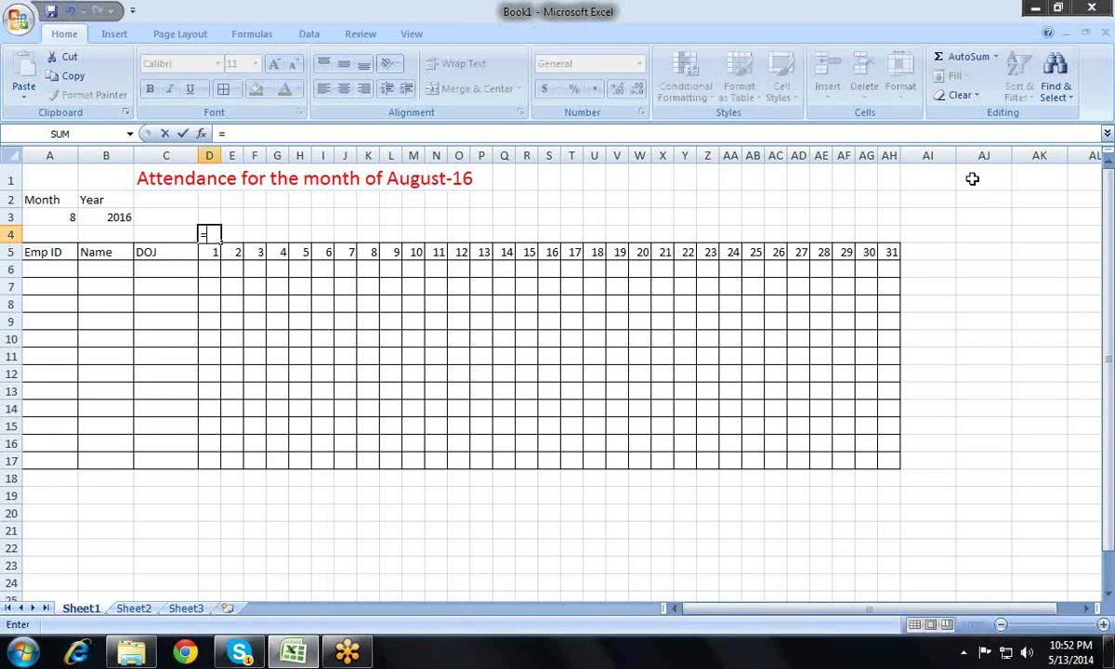
text(te)
key(Tab)
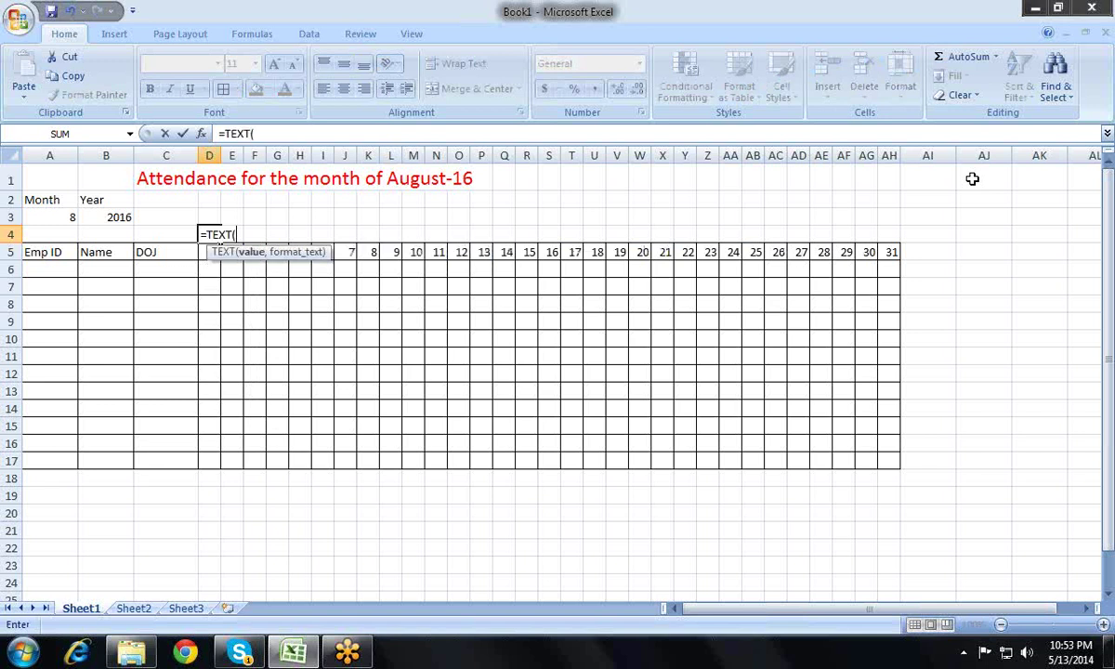
key(Down)
text(,)
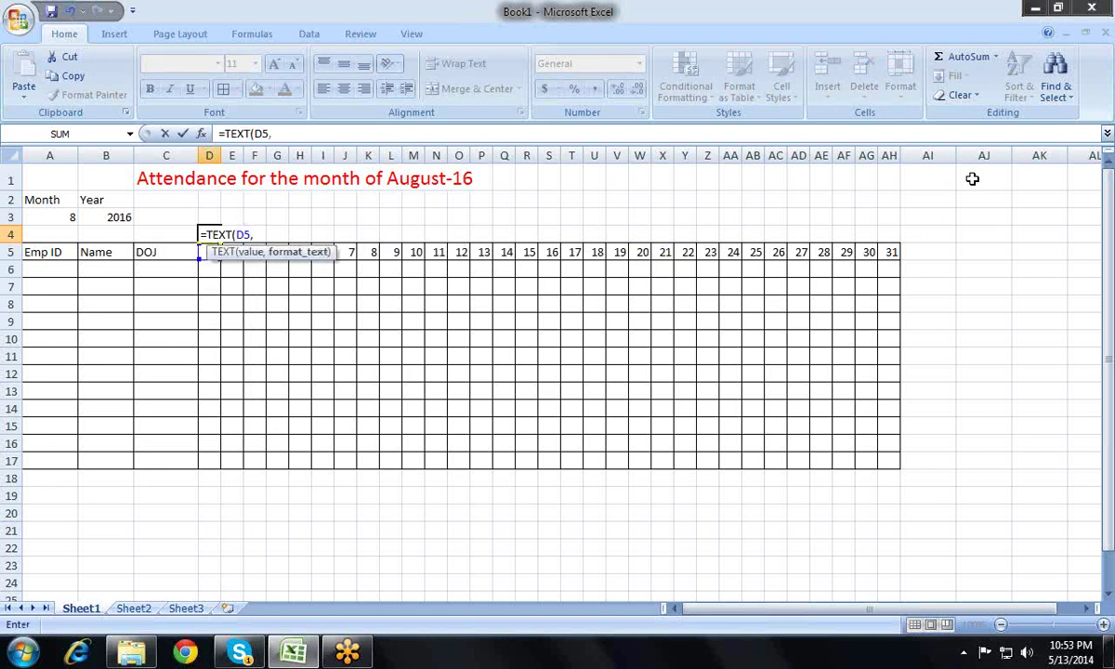
text("ddd)
key(Return)
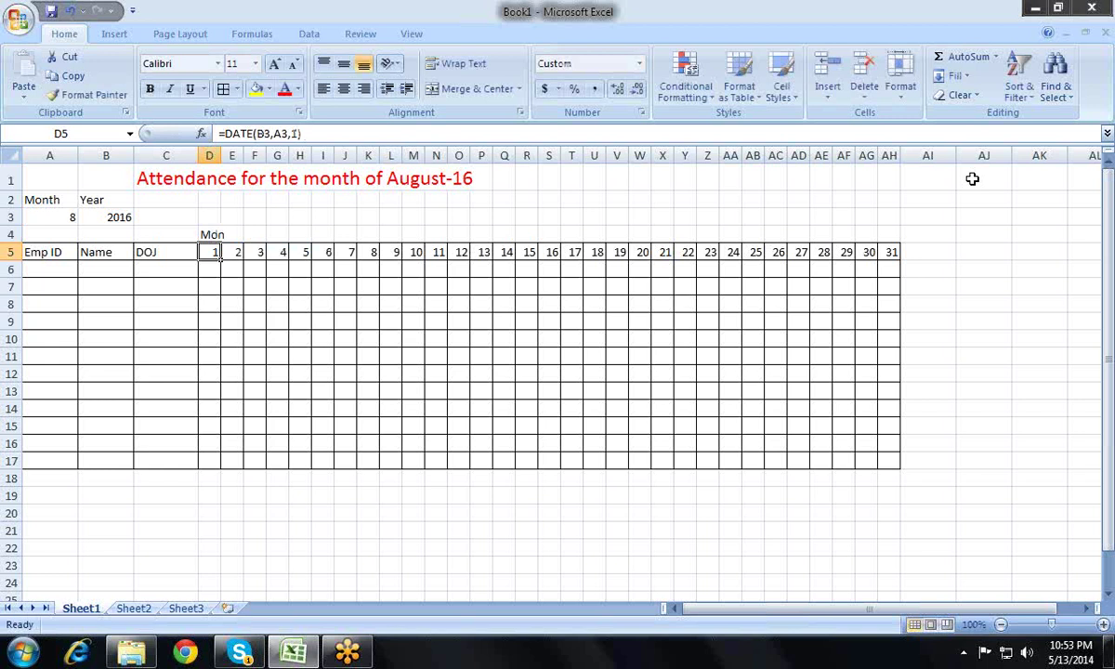
- Copy the weekday formula across D4:AH4
key(Up)
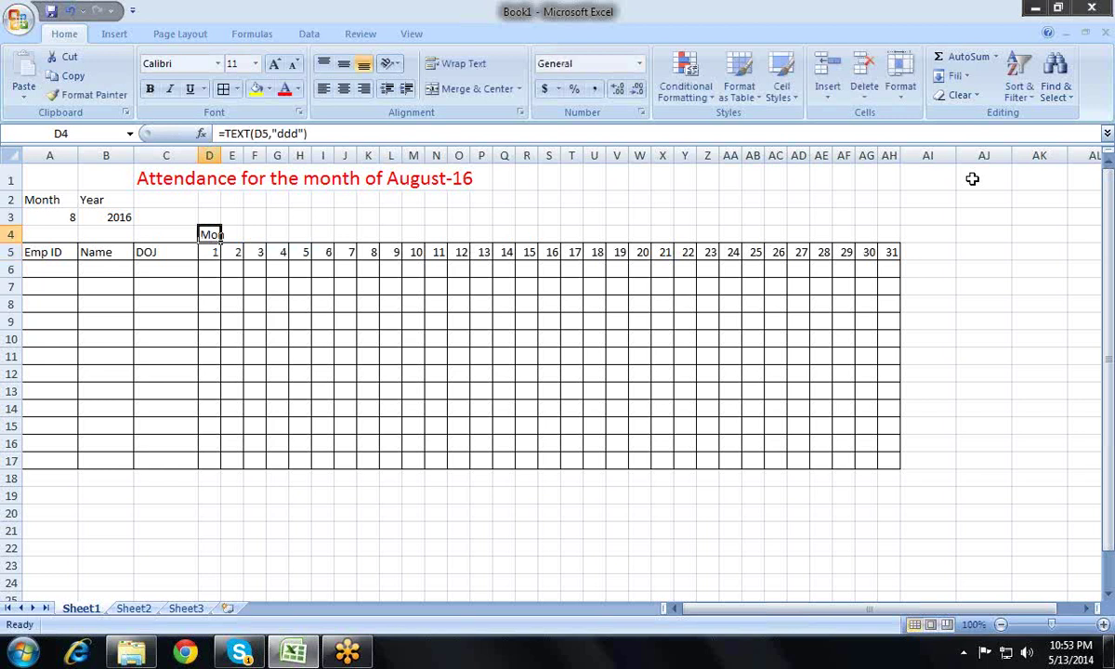
key(ctrl+c)
key(Down)
key(ctrl+Right)
key(Up)
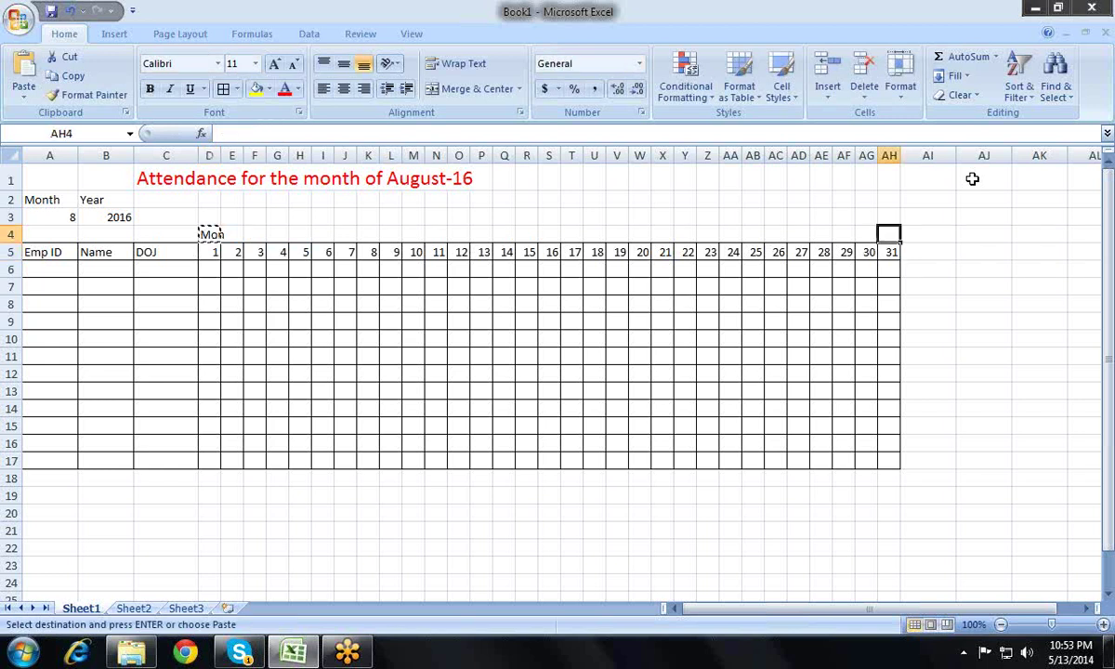
key(ctrl+shift+Left)
key(Return)
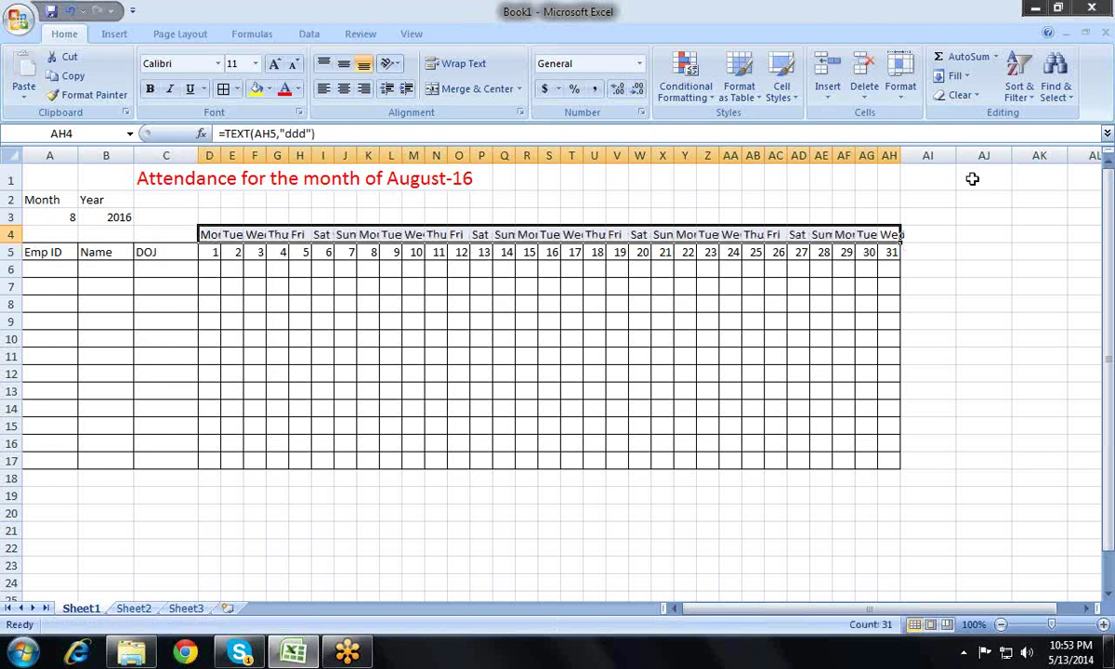
- AutoFit the day column widths so the weekday names show in full
key(alt+h)
key(o)
key(i)
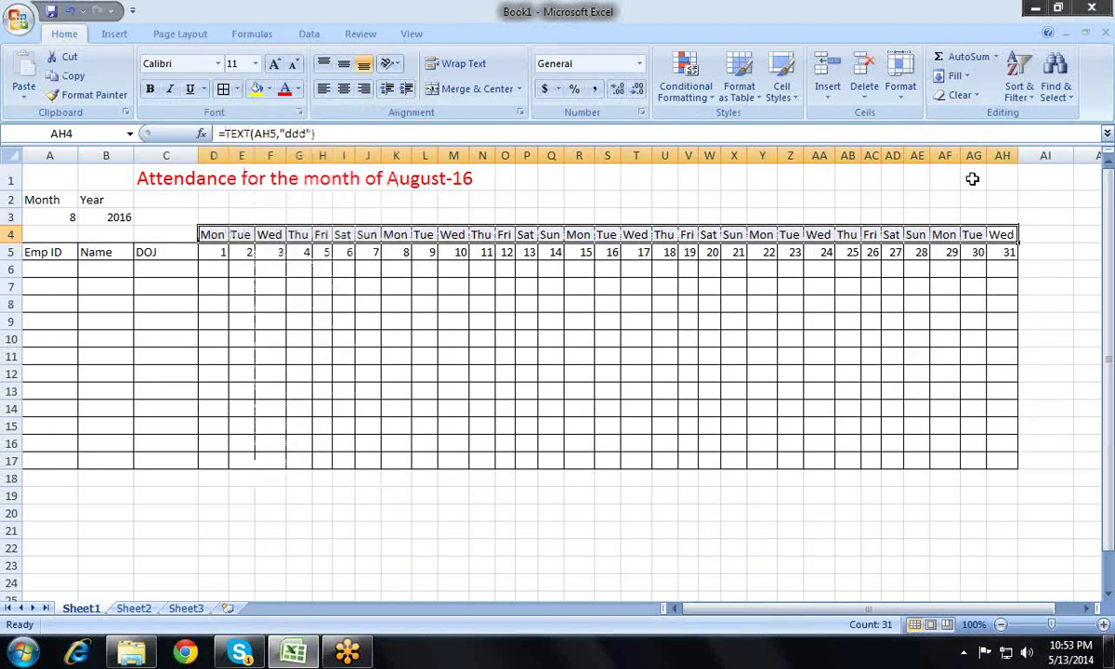
key(Down)
key(Up)
key(Left)
key(Left)
key(Left)
key(Left)
key(Left)
key(Left)
key(Left)
key(Left)
- Check the D5 date formula and reselect the weekday row D4:AH4
key(Down)
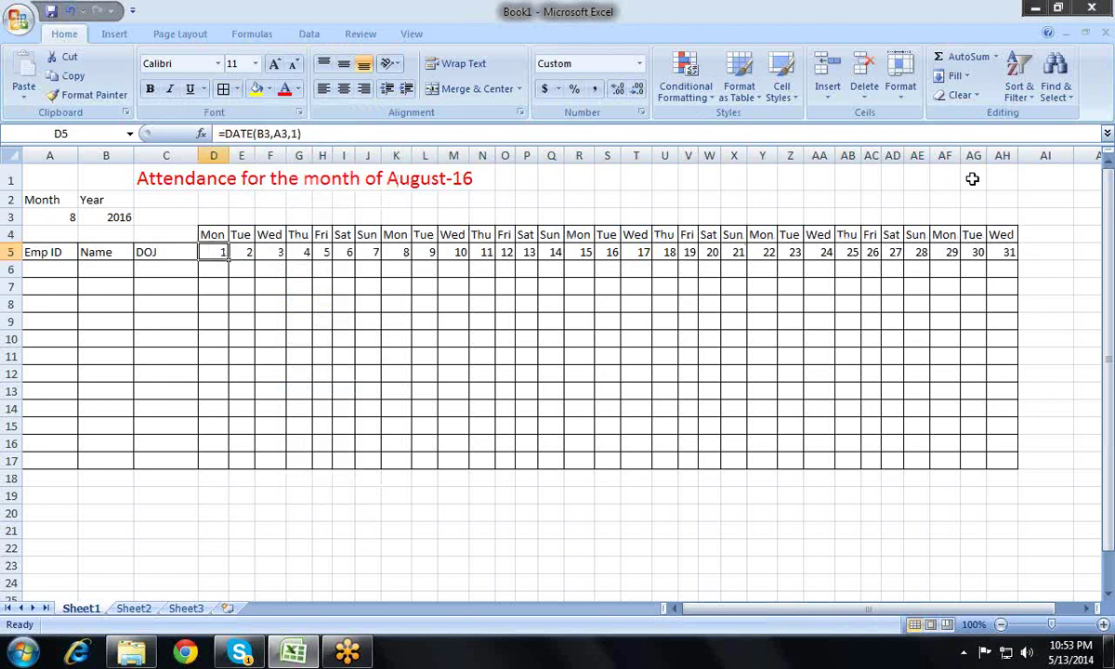
key(ctrl+Right)
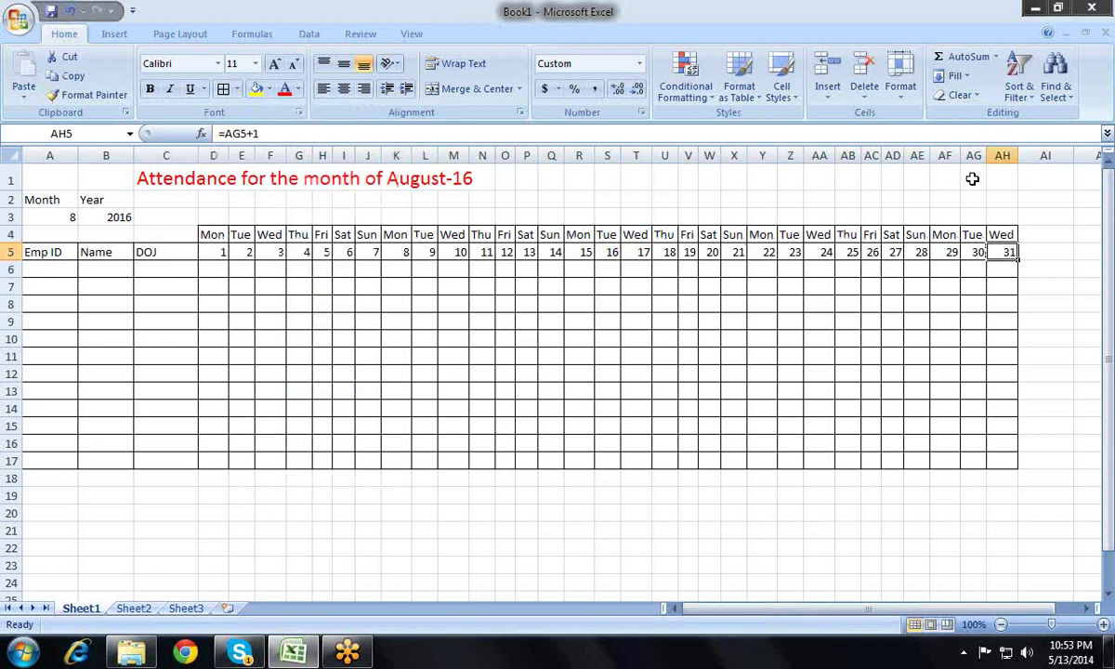
key(Up)
key(ctrl+shift+Left)
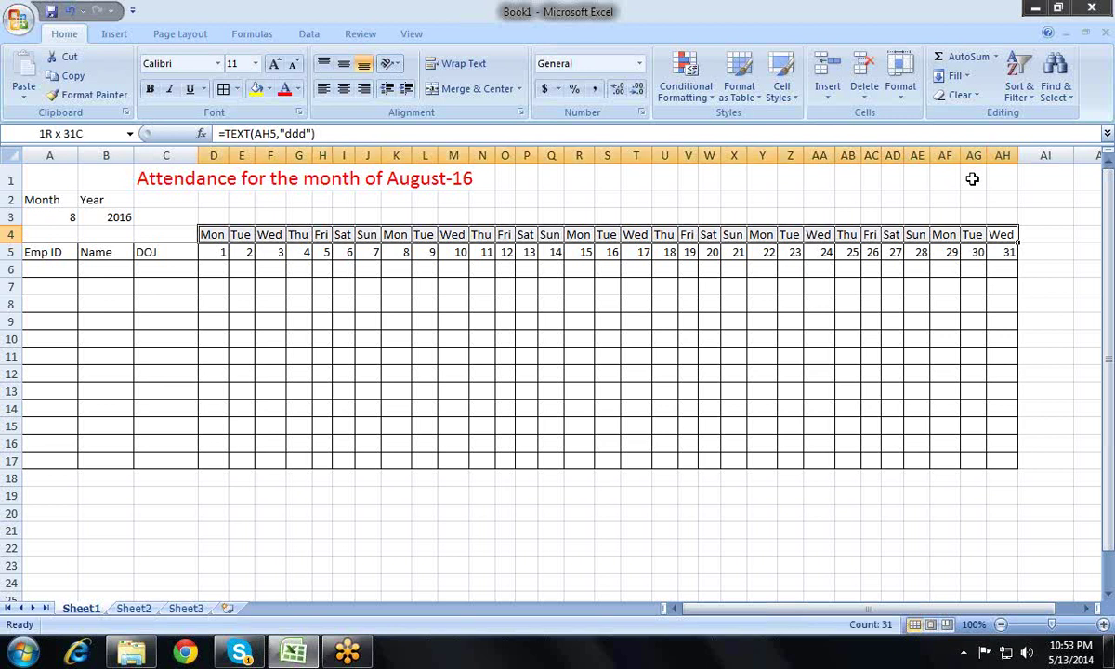
key(Left)
key(Left)
key(Left)
key(Left)
key(Left)
key(Left)
key(Left)
key(Left)
key(Left)
- Set the A3 month dropdown to 2 so the title reads February-16
key(Right)
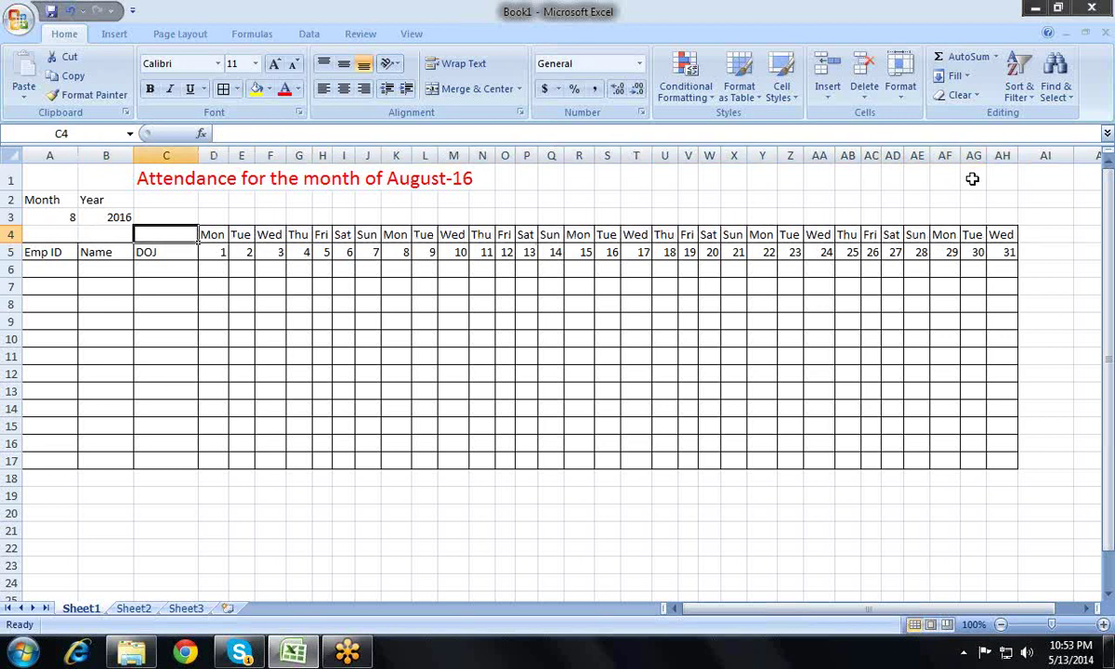
key(Right)
key(Right)
key(Right)
key(Right)
key(Right)
key(Right)
key(Left)
key(Left)
key(Left)
key(Left)
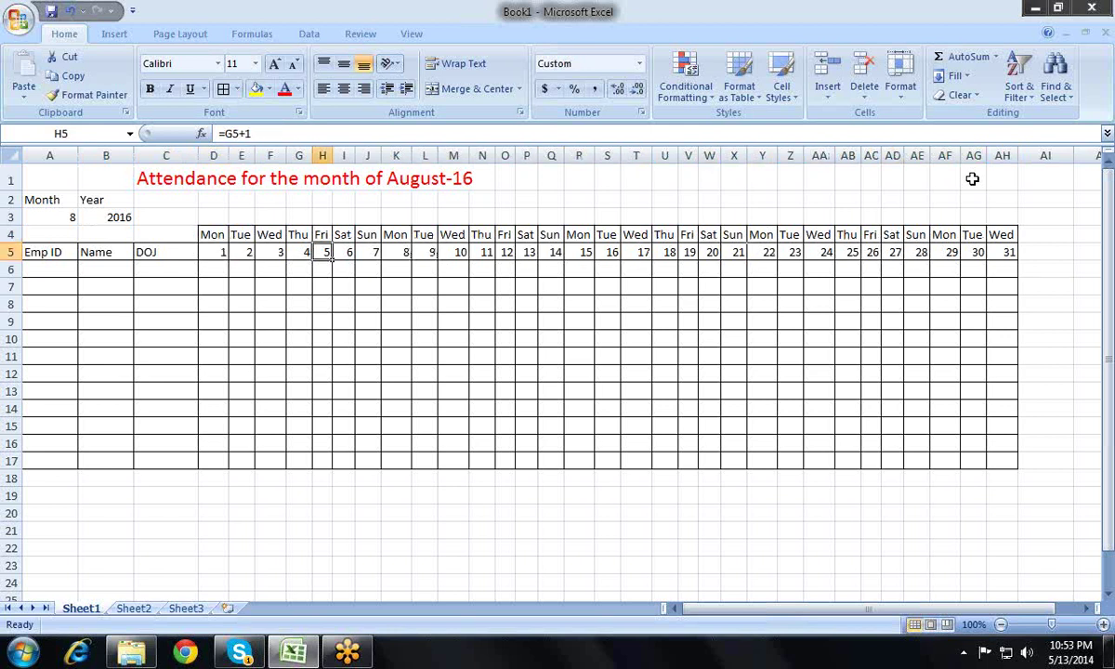
key(Left)
key(Left)
key(Left)
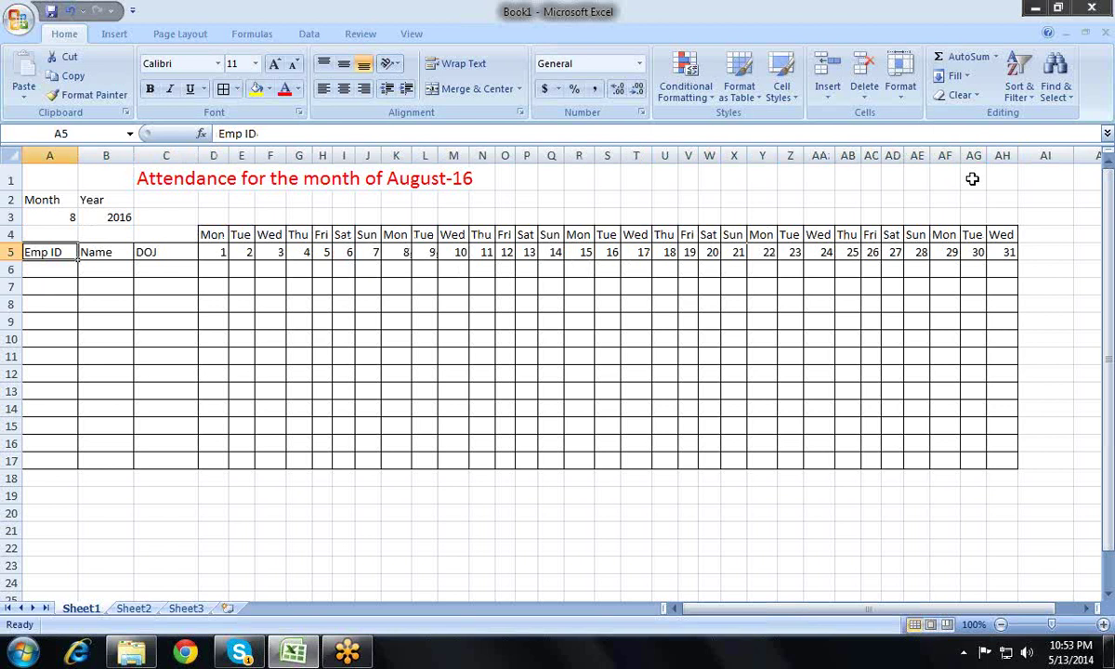
key(Up)
key(Up)
key(alt+Down)
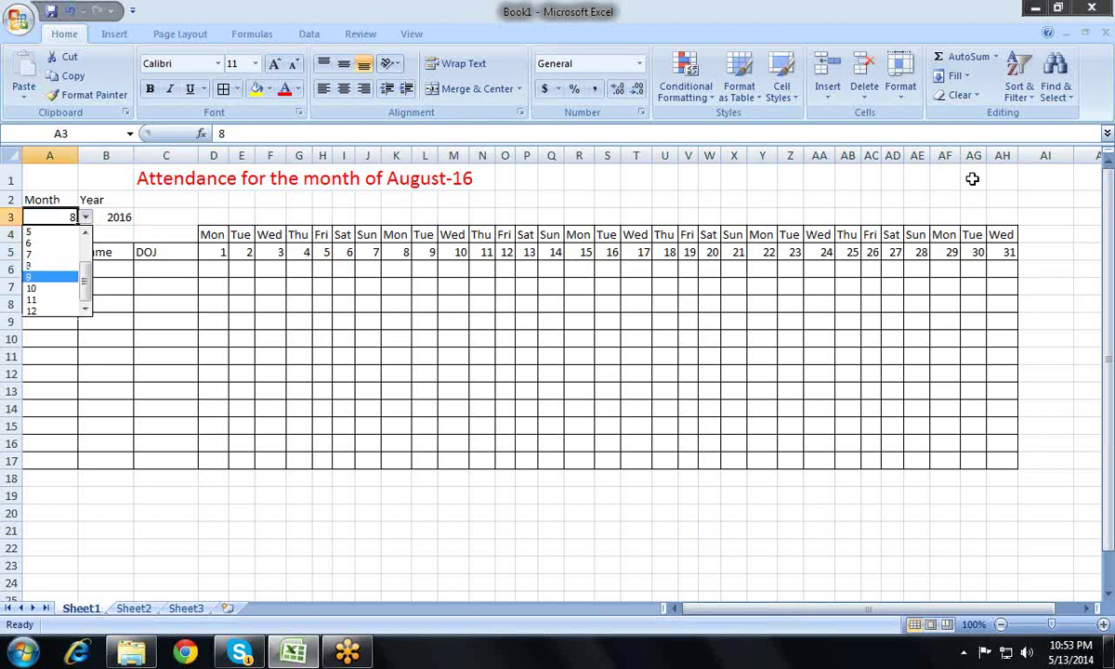
key(Home)
key(Down)
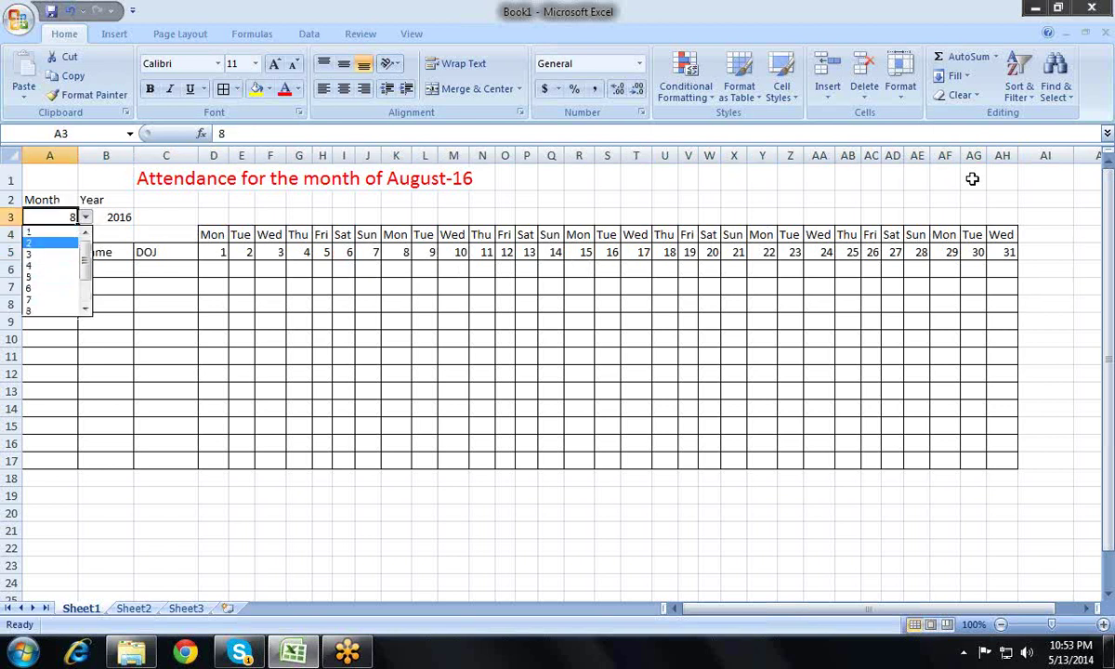
key(Return)
- Inspect the day-29 and rollover cells in row 5, then open AF5's formula for editing
key(Right)
key(Right)
key(Down)
key(Down)
key(Right)
key(Right)
key(Right)
key(Right)
key(Right)
key(Right)
key(Right)
key(Right)
key(Right)
key(Right)
key(Left)
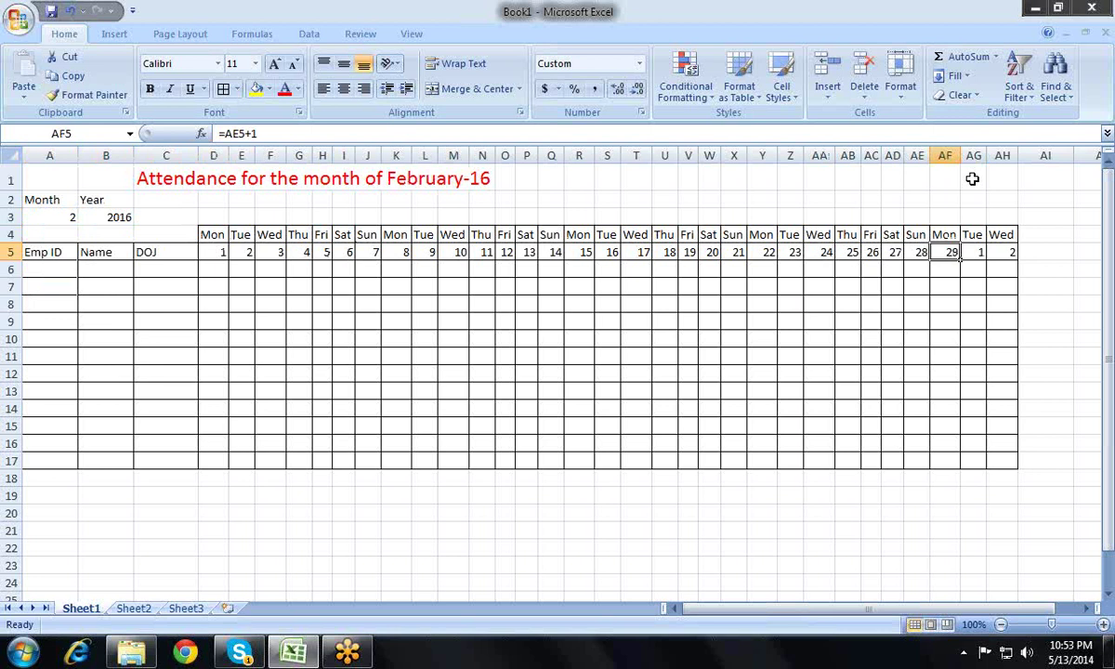
key(Right)
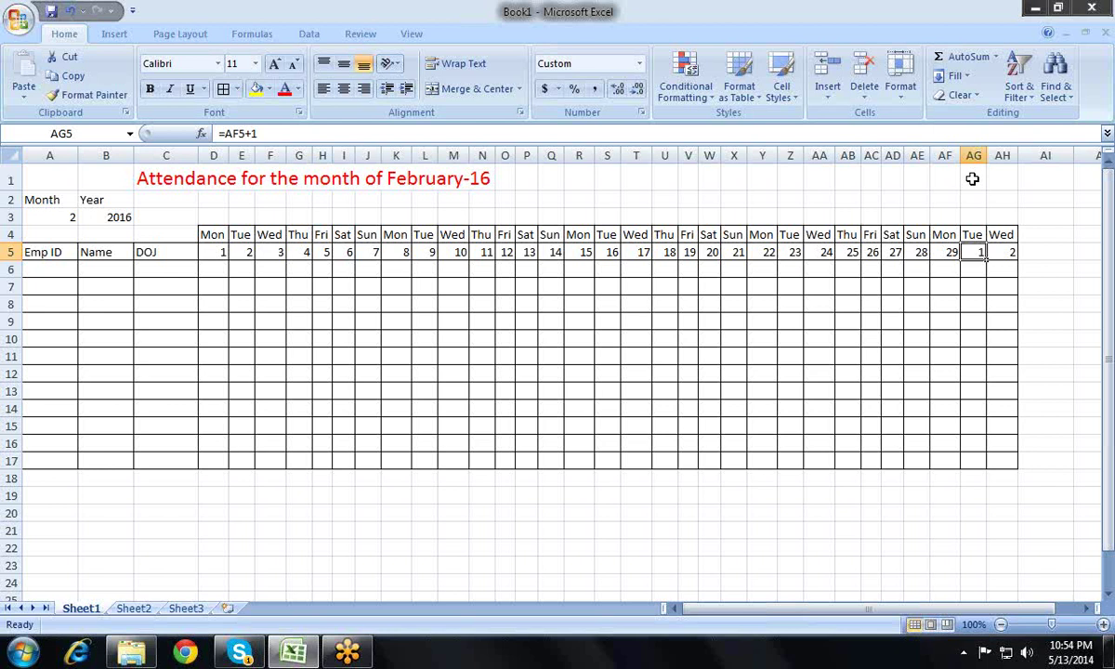
key(Left)
key(Left)
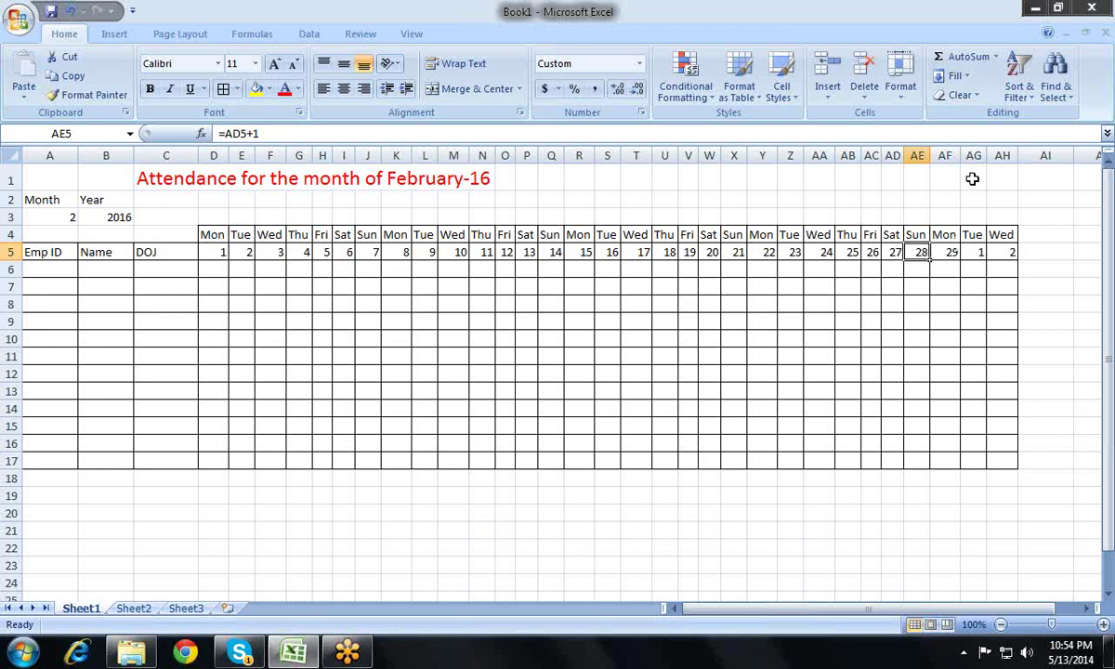
key(Right)
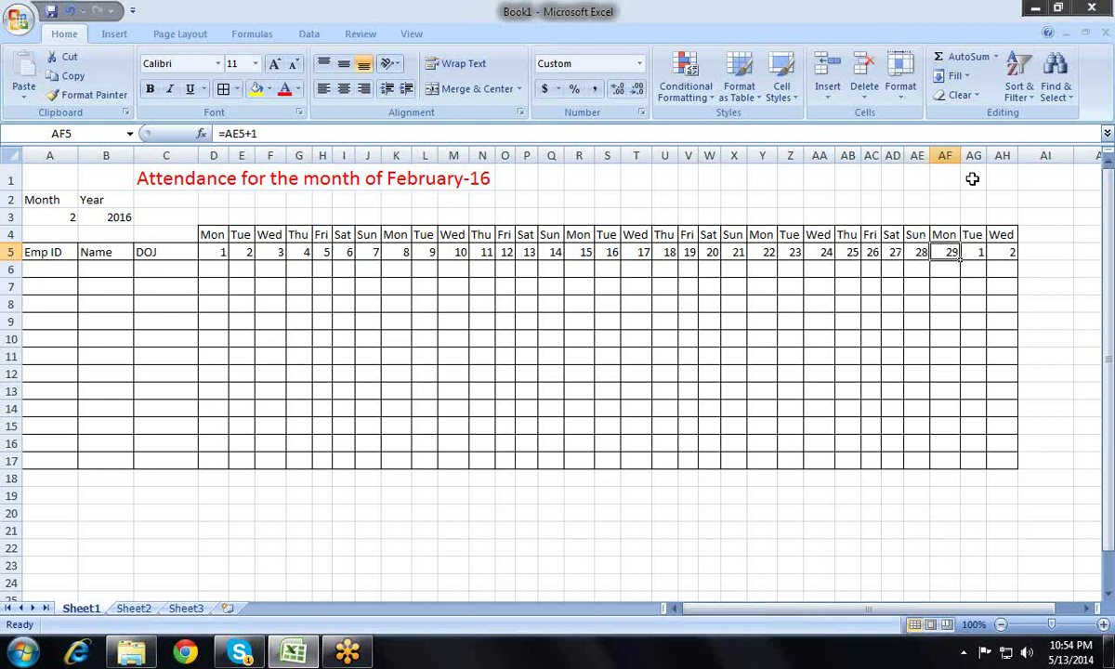
key(F2)
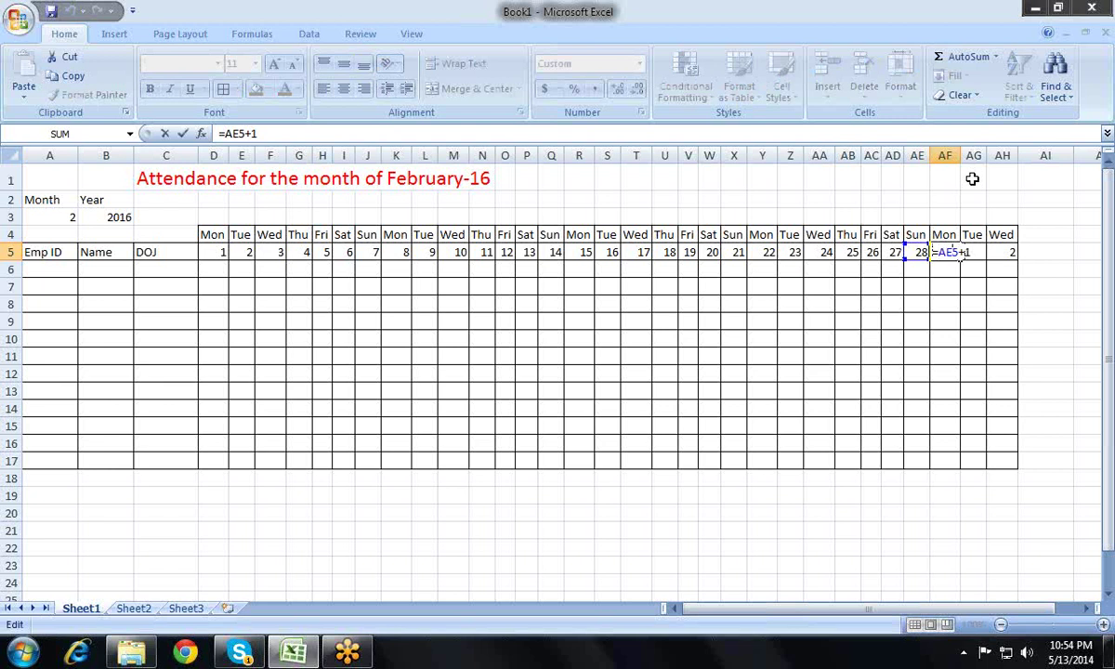
- Begin AF5's formula as =IF(AE5+1>EOMONTH(D5,0) to test for days past month-end
text(IF()
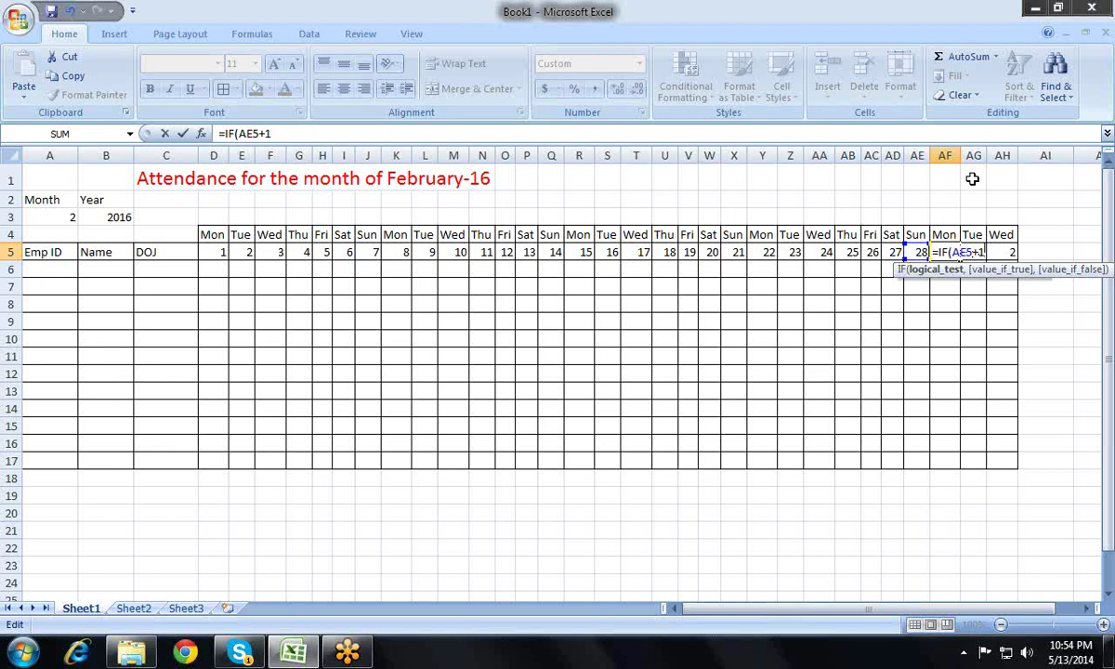
text(>)
text(eo)
key(Tab)
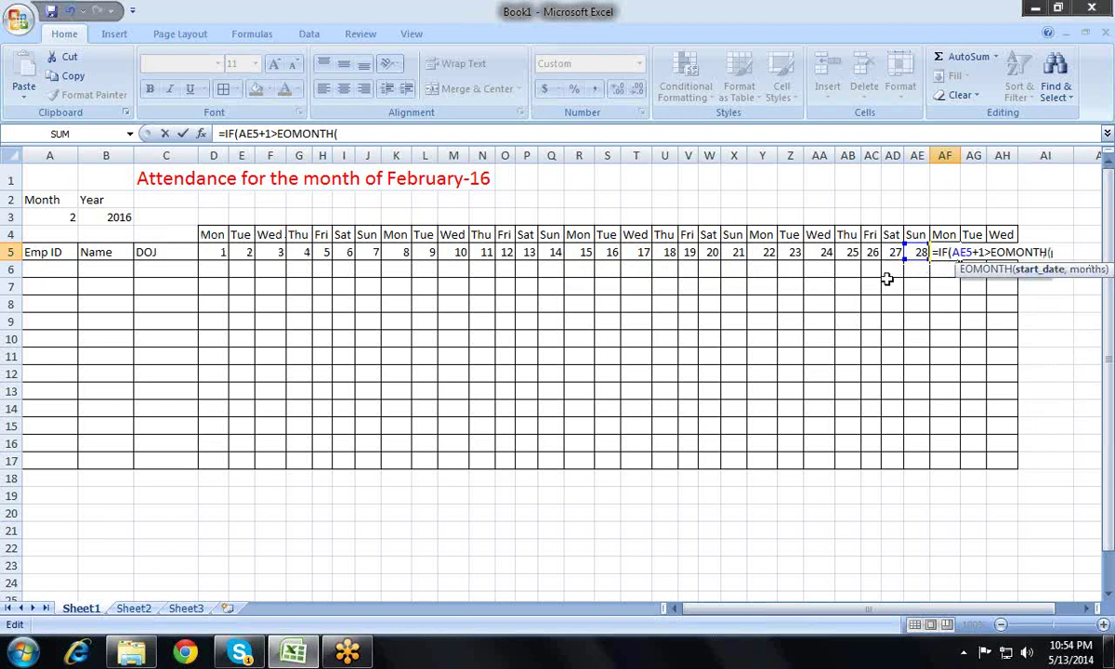
click(218, 251)
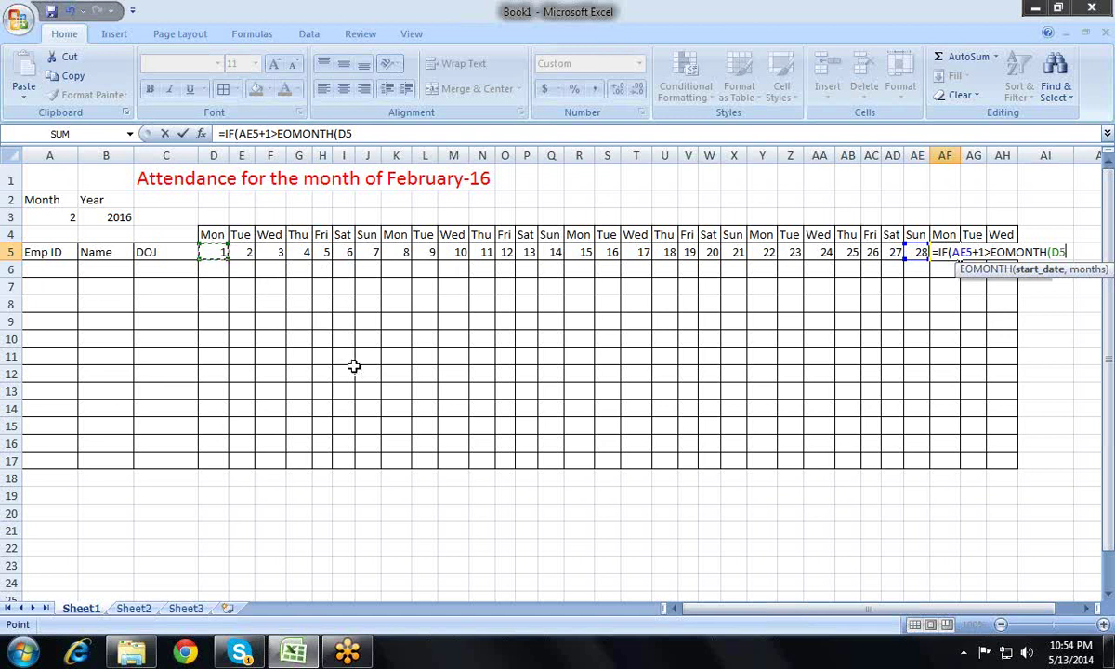
text(,)
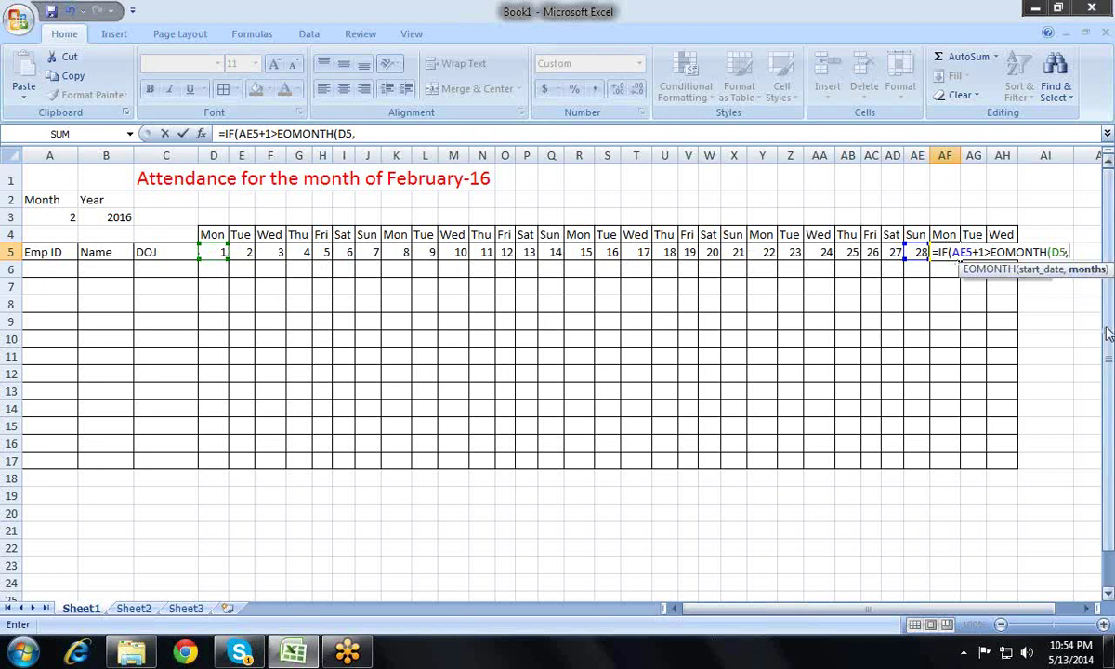
text(0))
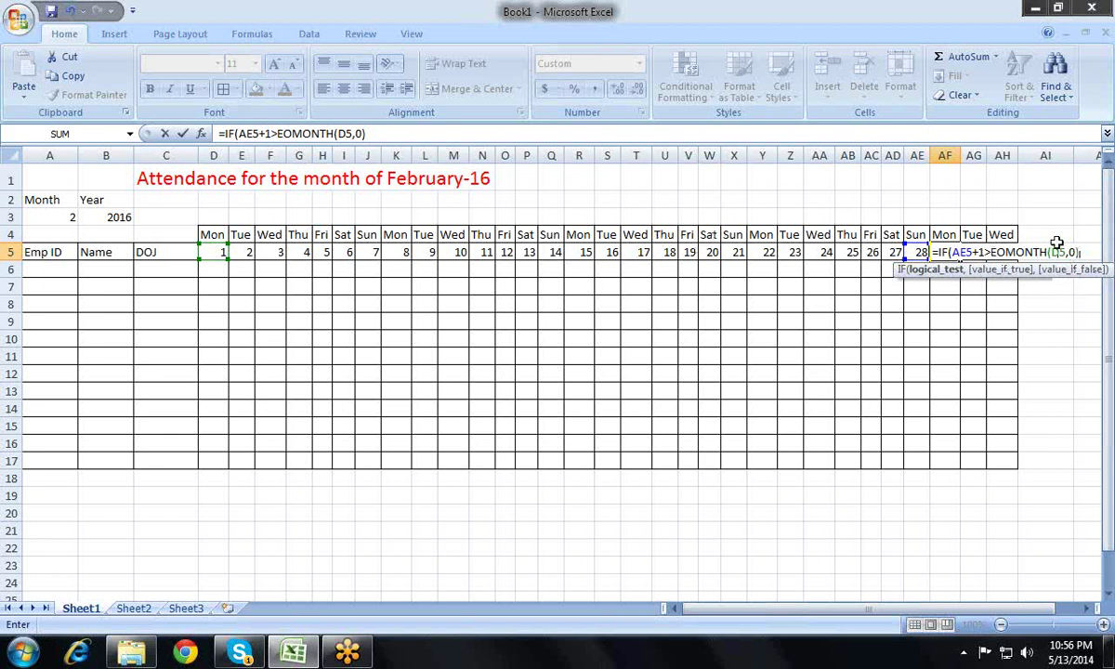
- Complete AF5's formula with ,"",AE5+1) after the EOMONTH test
key(Return)
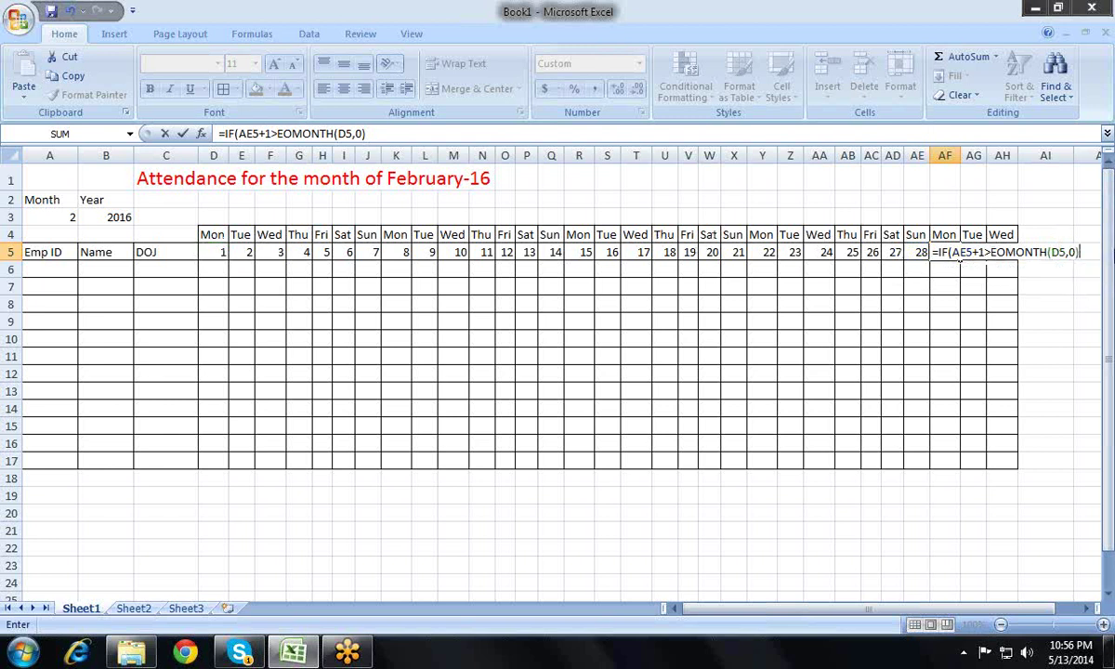
key(Return)
key(Left)
key(Left)
key(Left)
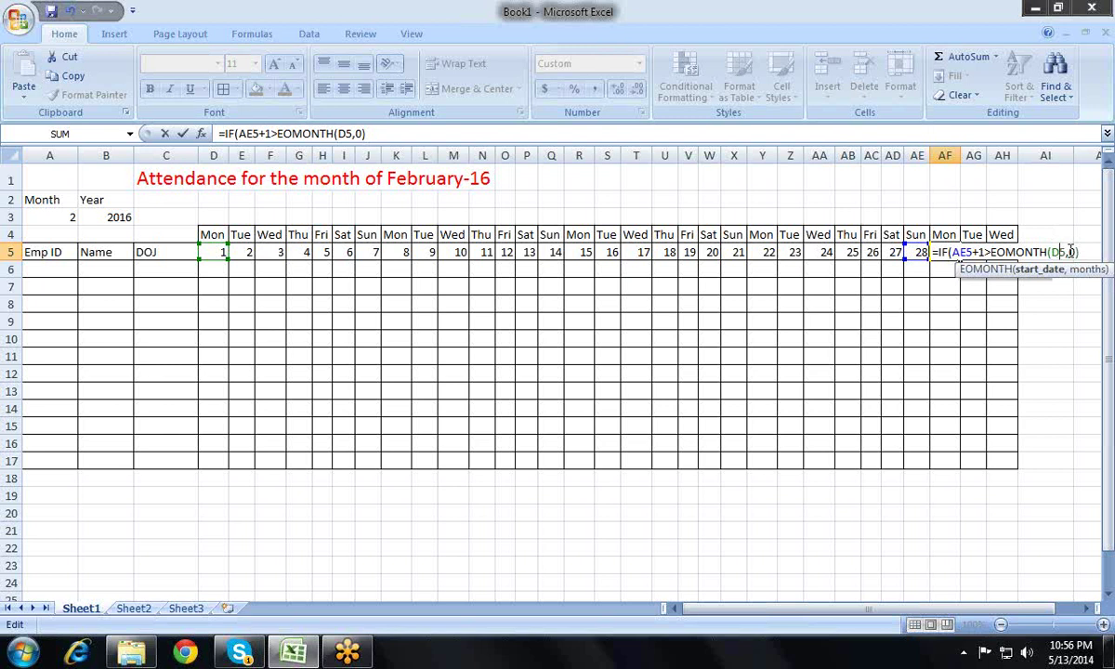
click(1071, 252)
click(1058, 253)
key(Left)
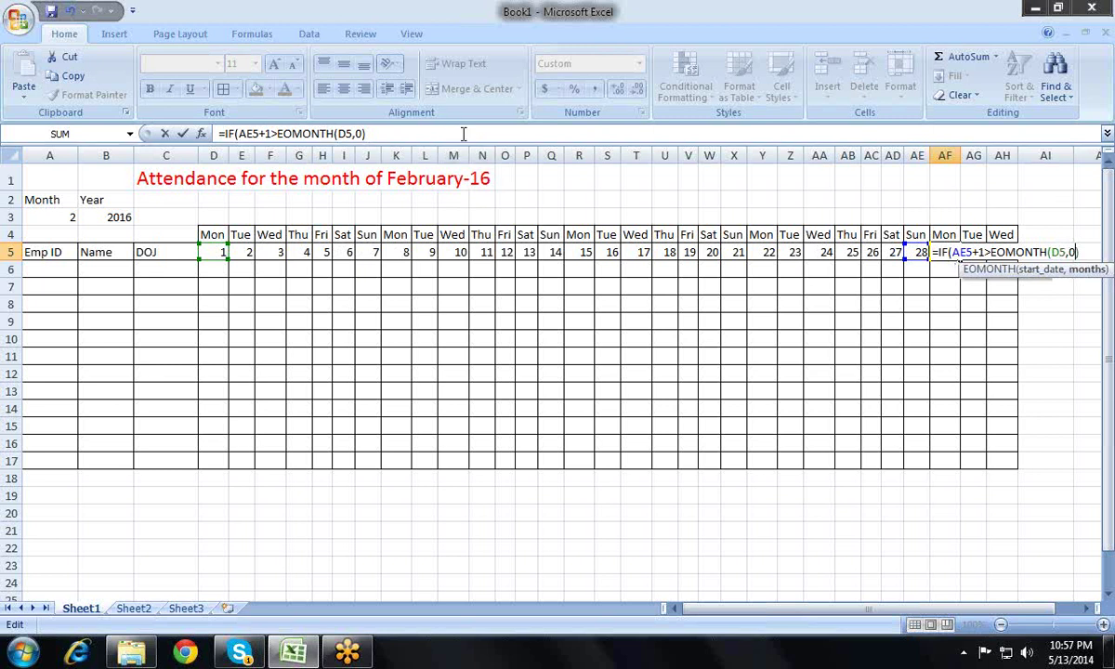
key(Left)
key(Left)
key(Left)
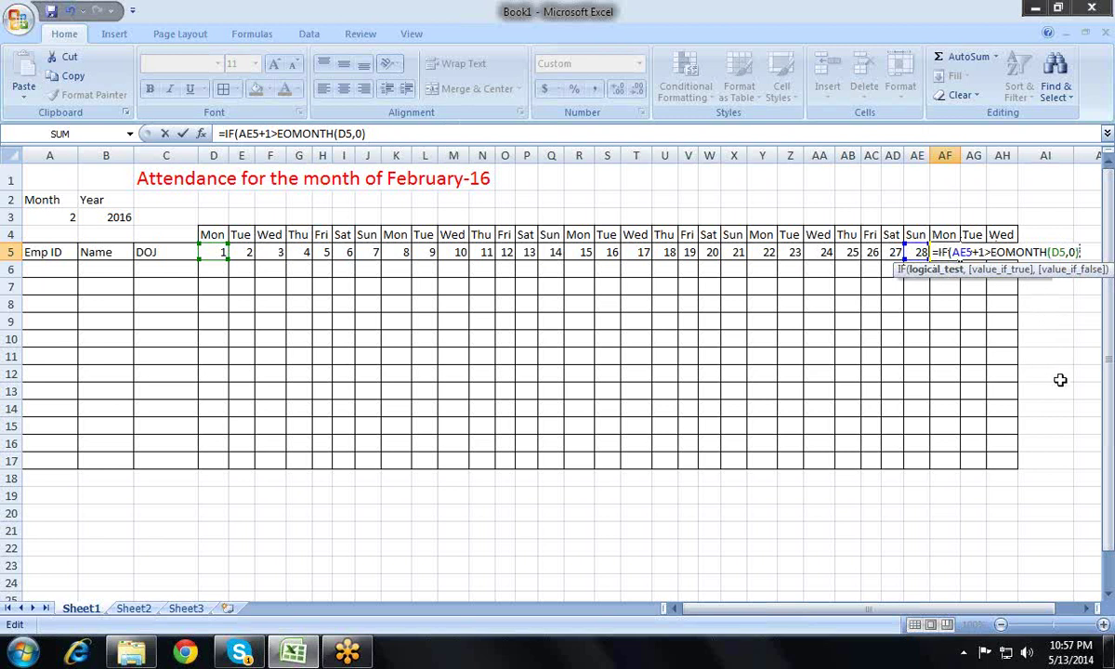
text(,"")
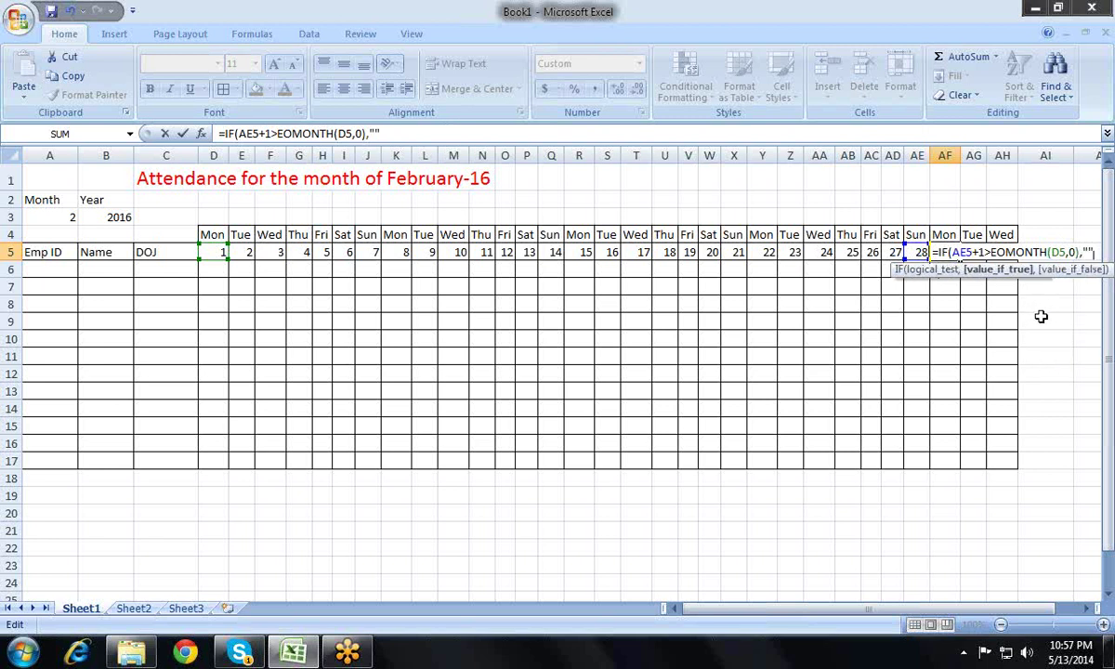
text(,)
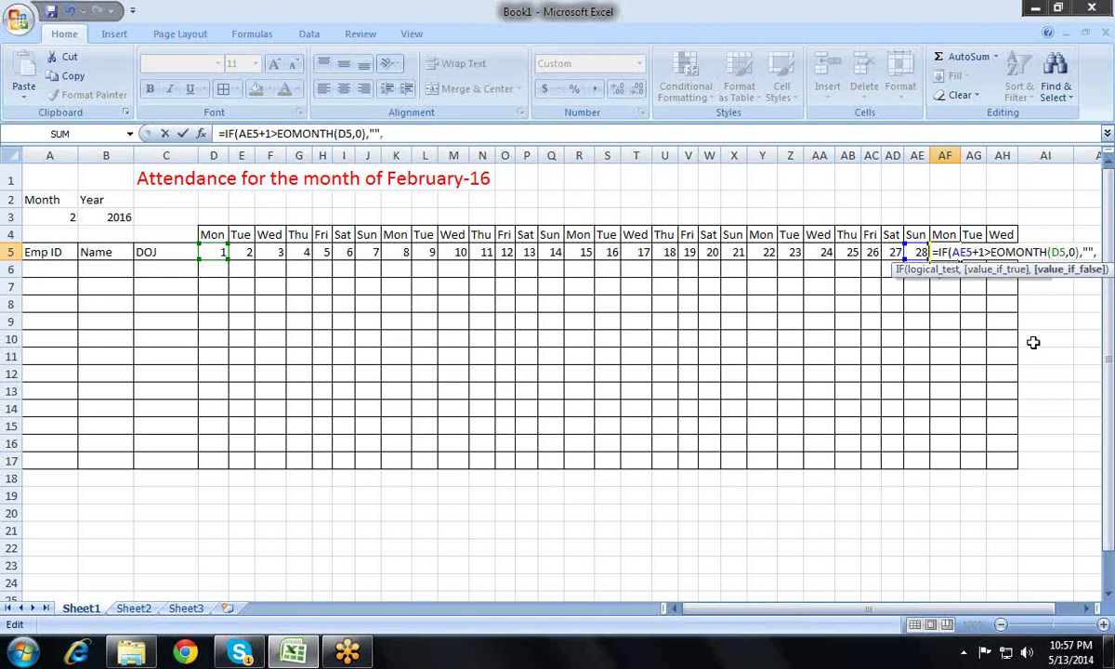
click(477, 133)
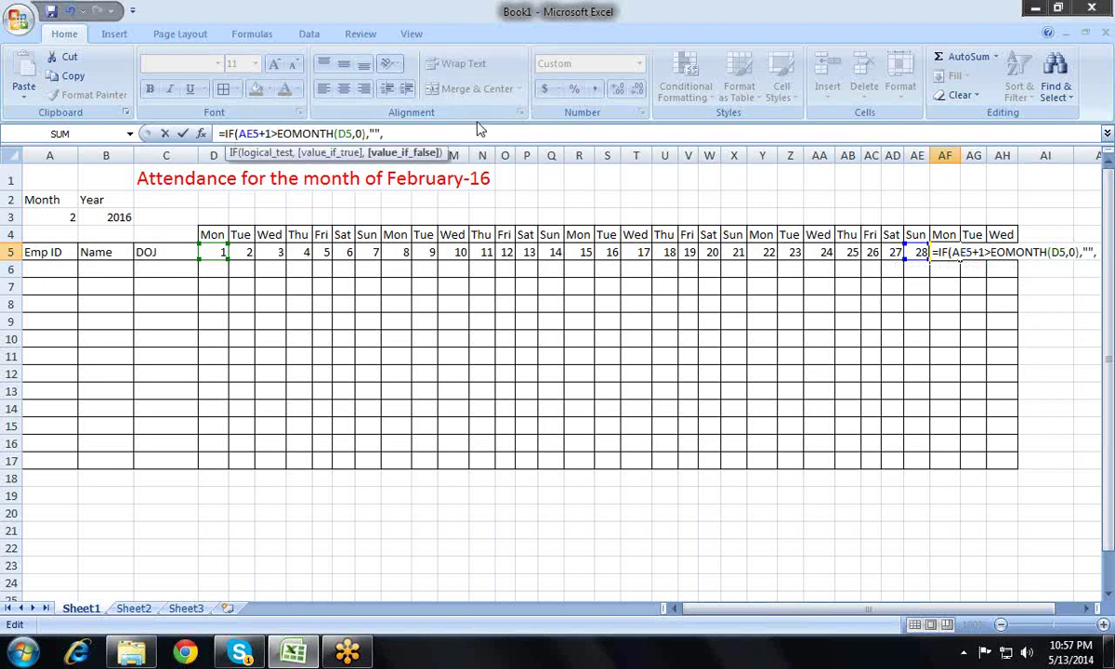
text(ae5+1)
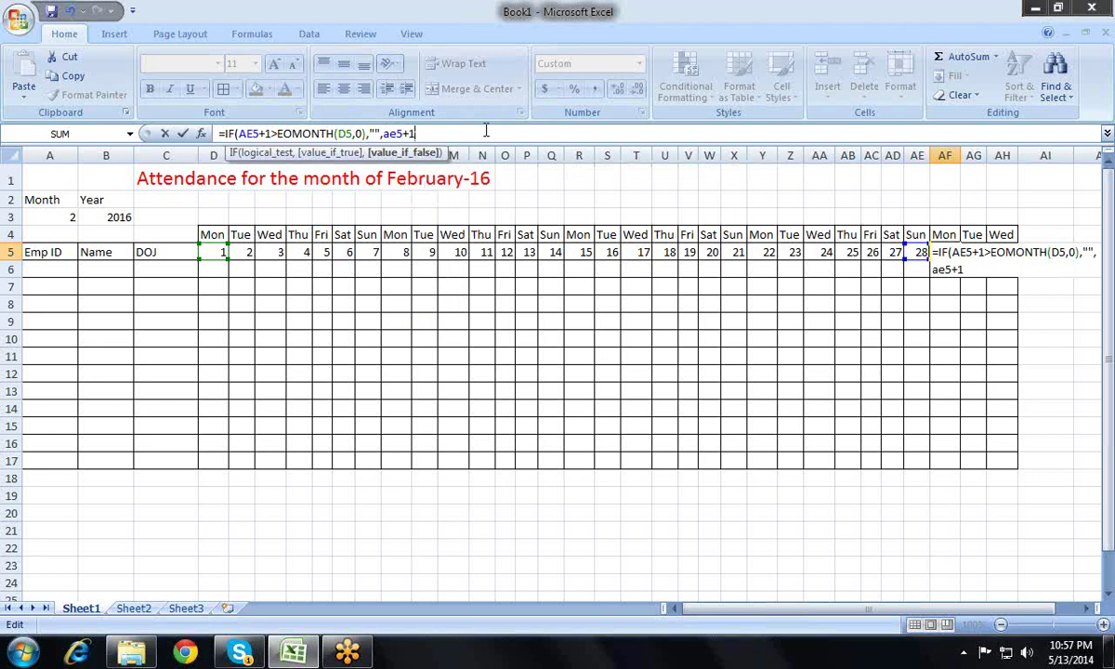
text())
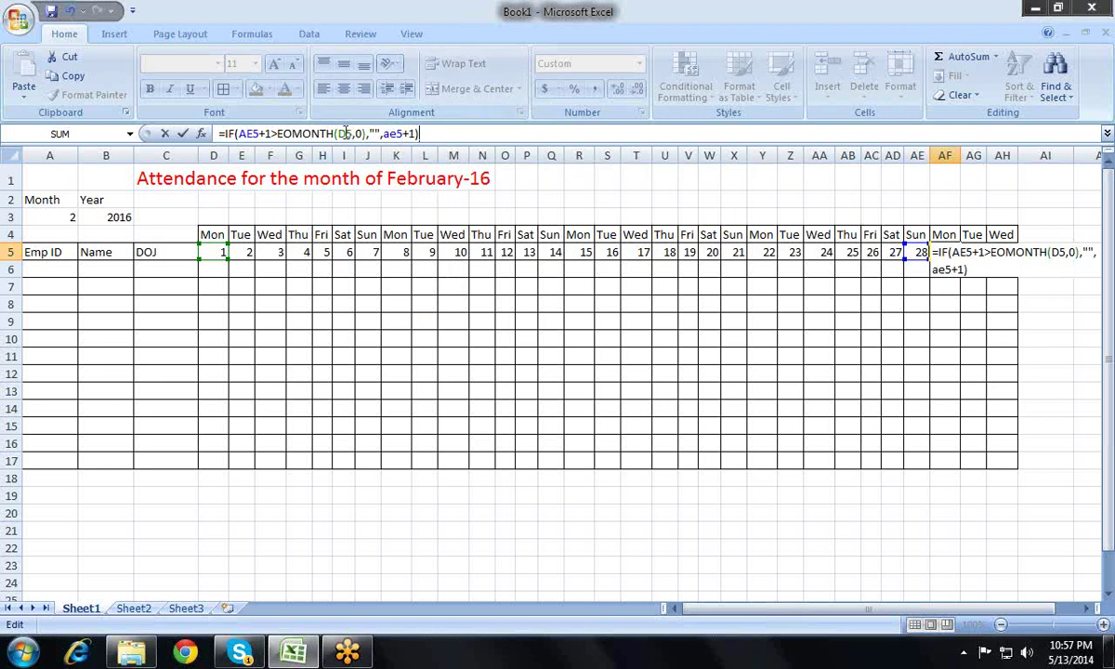
- Make the D5 reference absolute as $D$5 and commit, so AF5 shows 29
click(347, 134)
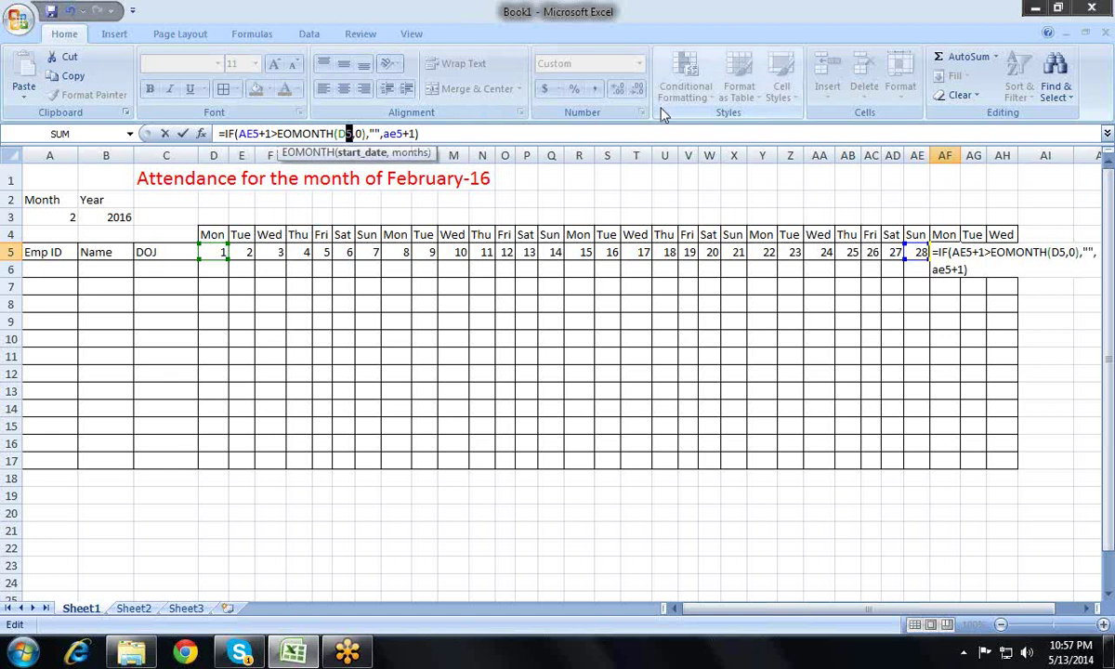
key(shift+Left)
key(shift+Left)
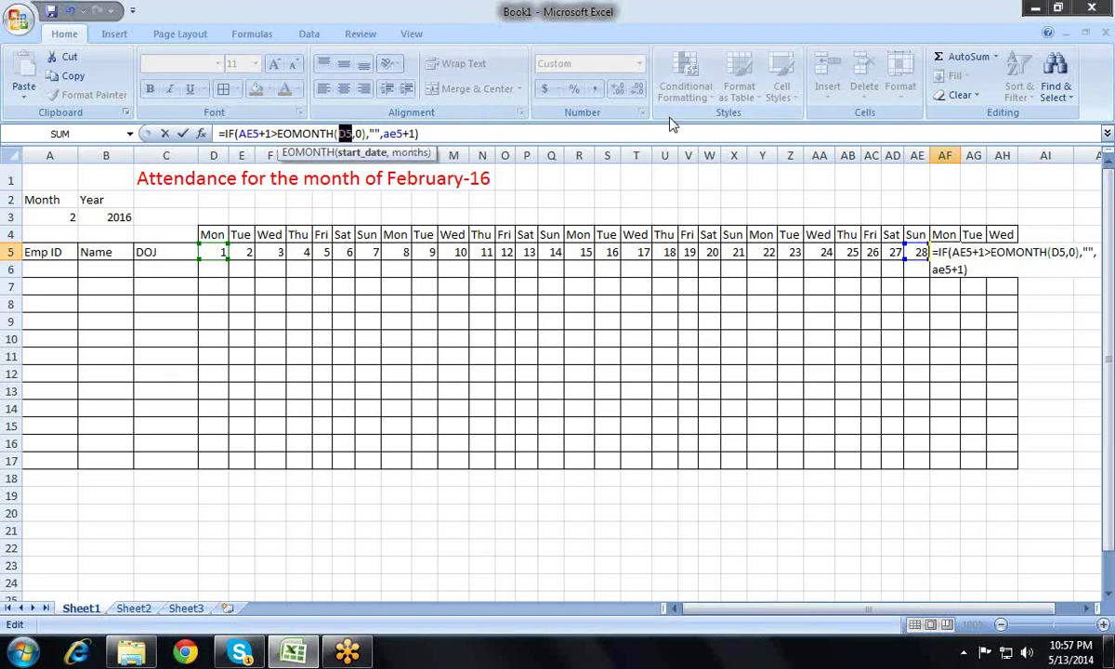
key(F4)
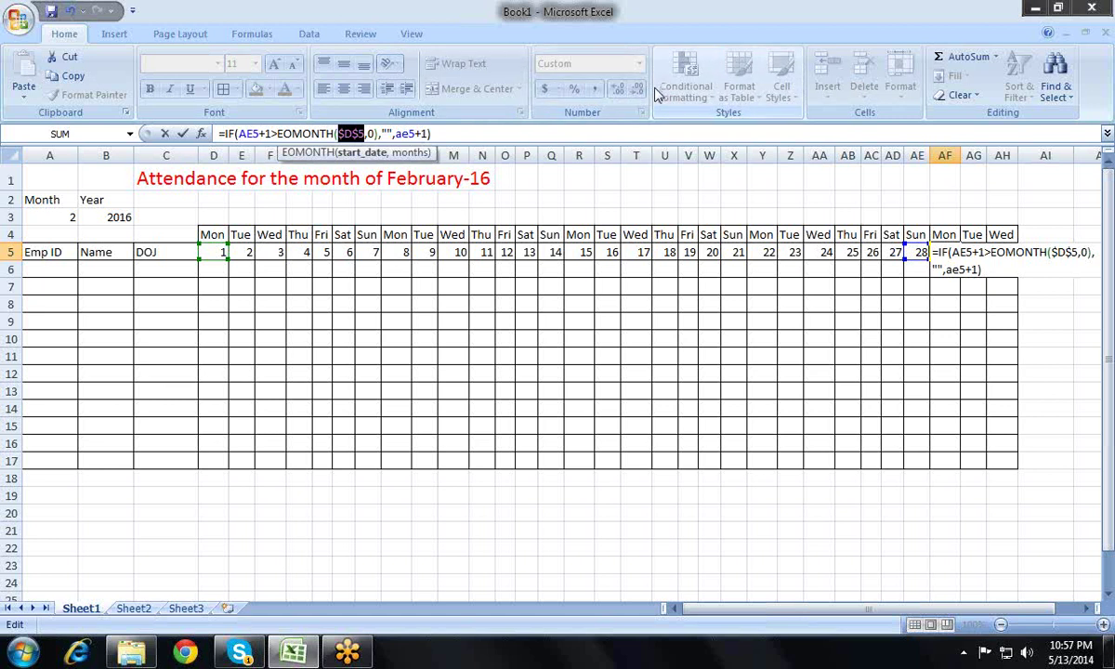
key(Return)
key(Up)
click(662, 97)
- Copy the AF5 month-end formula into AG5:AH5
click(667, 91)
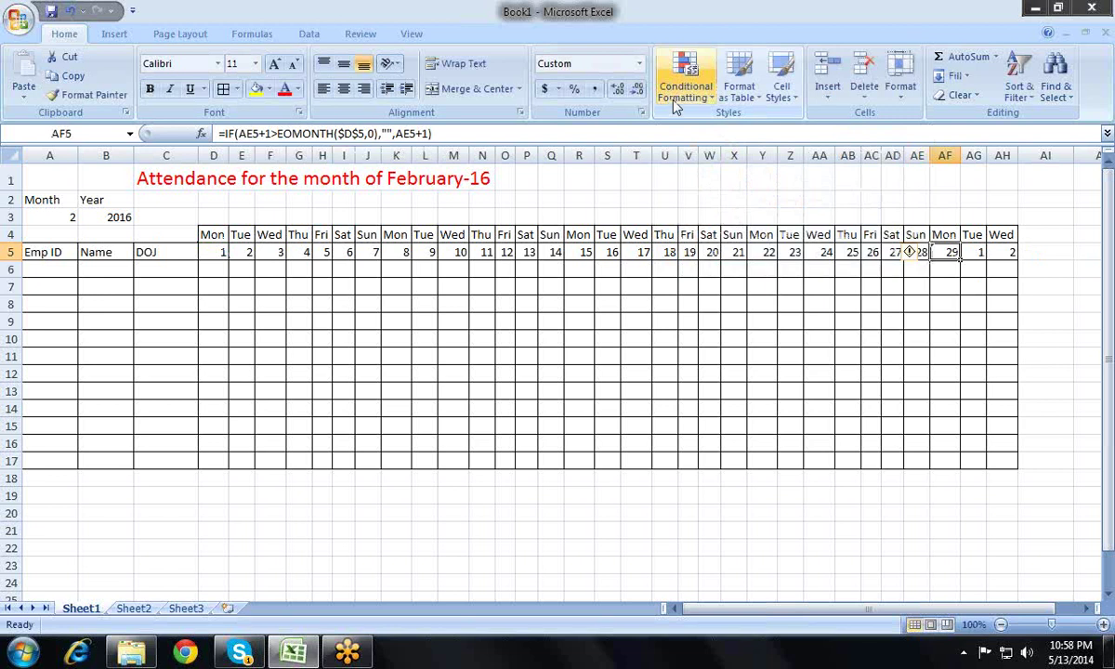
key(ctrl+c)
key(Right)
key(shift+Right)
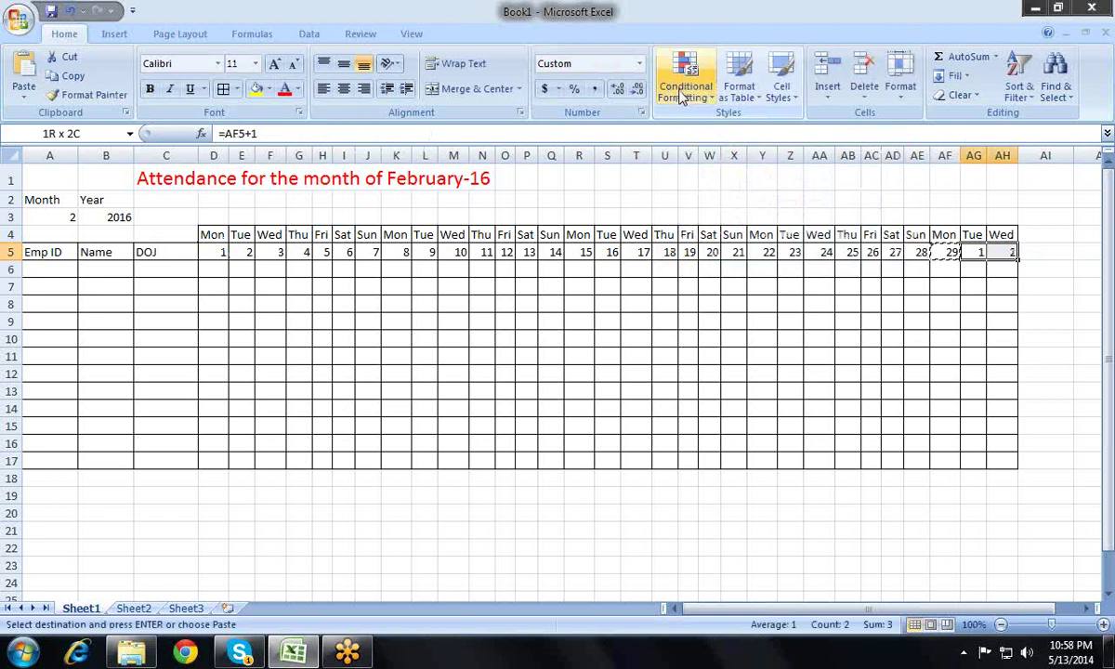
key(Left)
key(Left)
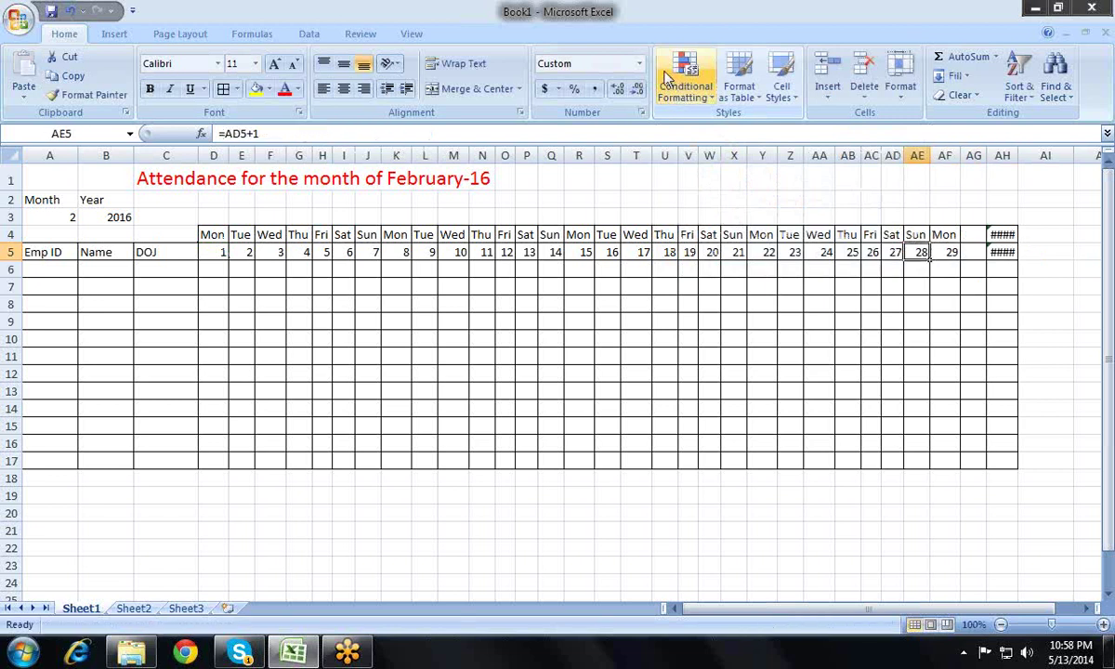
- Compare the copied formulas in AG5 and AH5, then reopen AF5's formula at its start
key(Right)
key(Right)
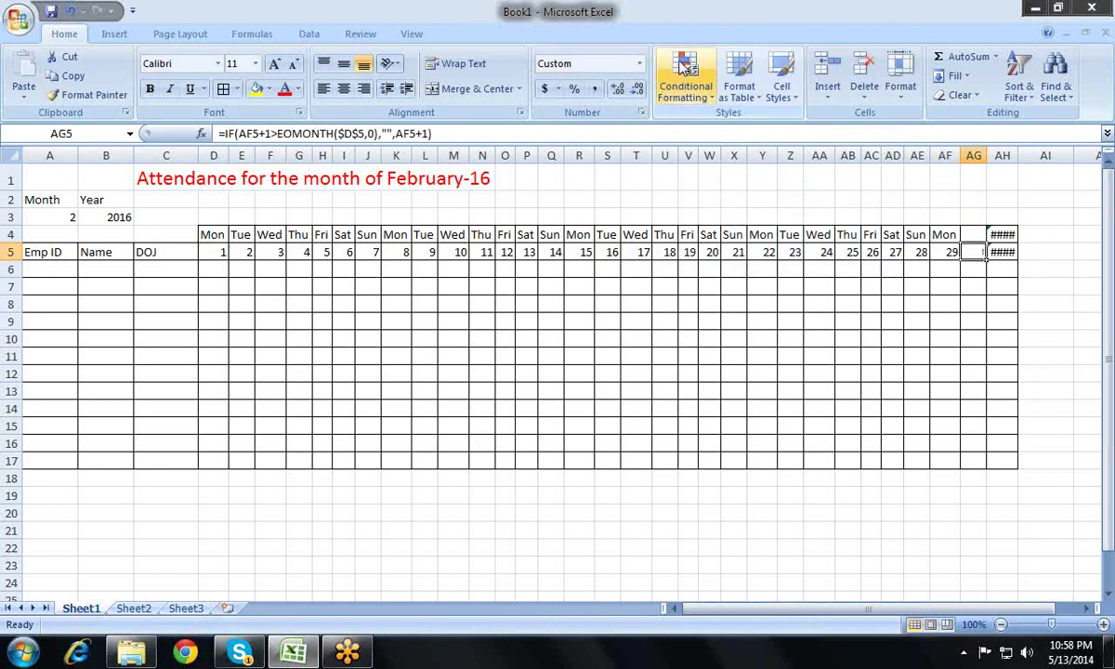
key(Right)
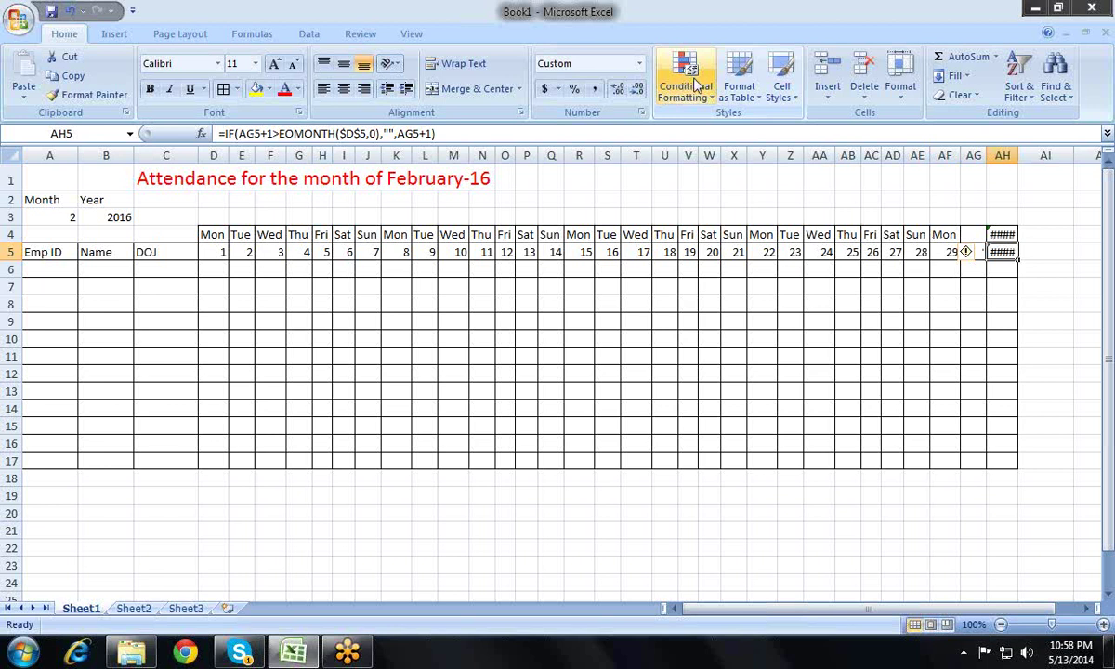
key(Left)
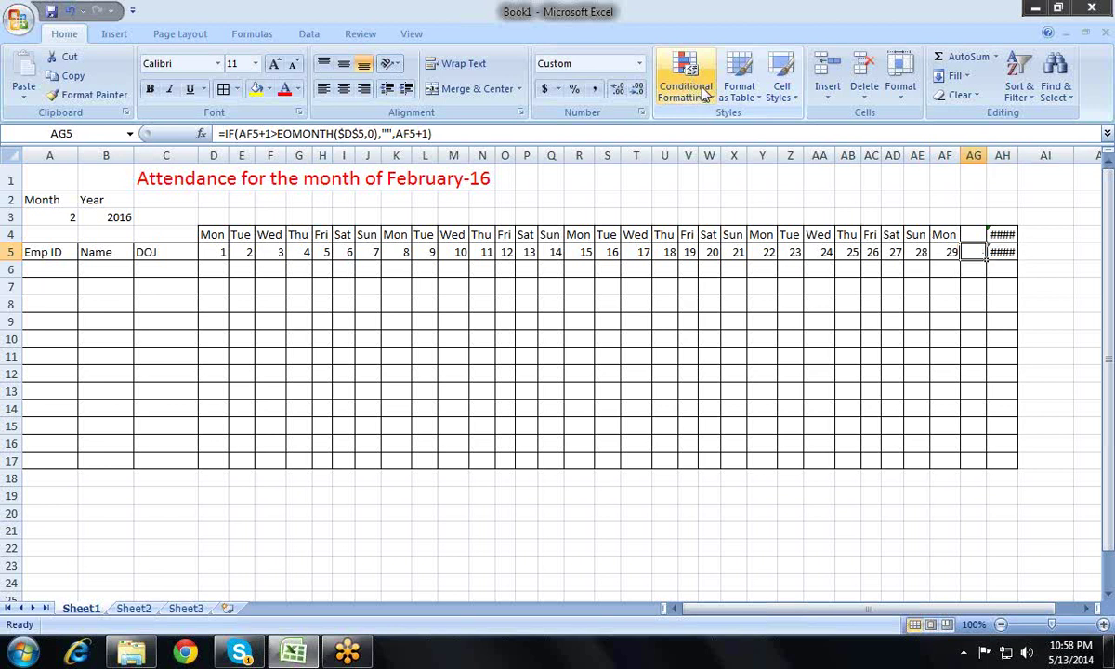
key(Right)
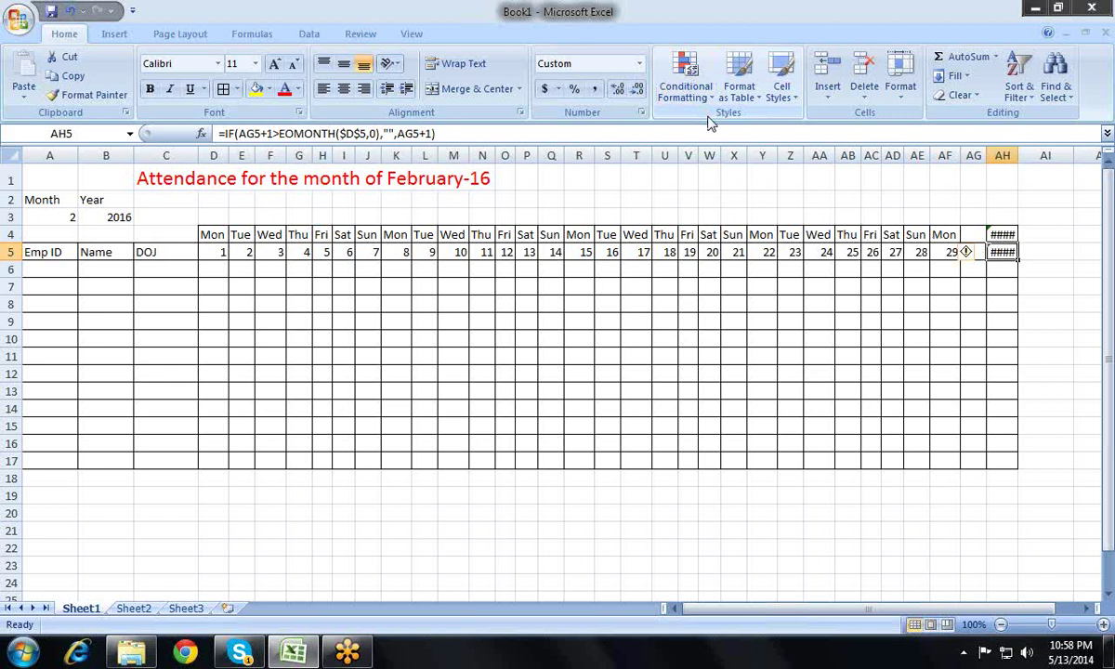
key(Left)
key(Left)
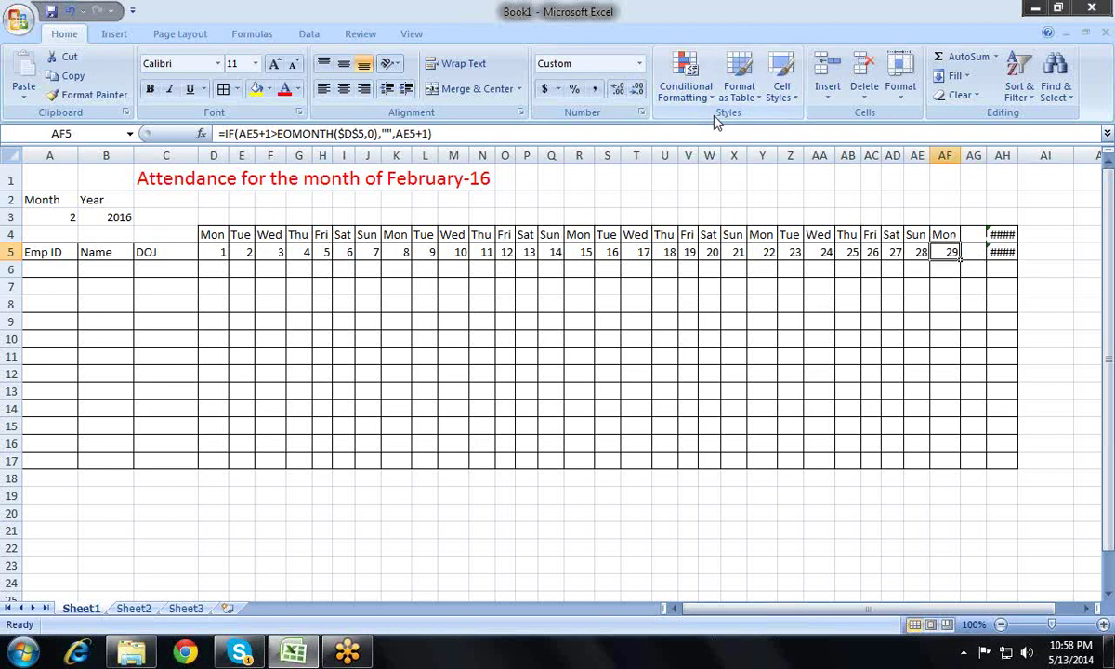
key(F2)
key(Left)
key(Left)
key(Left)
key(Left)
key(Left)
key(Left)
key(Left)
key(Left)
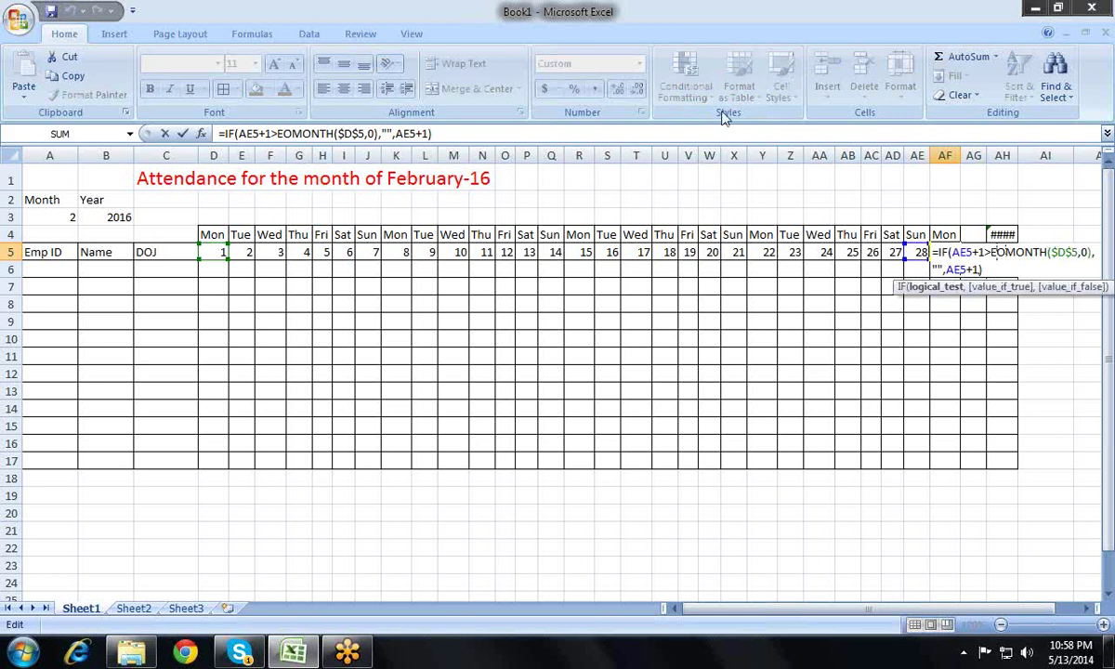
key(Left)
key(Left)
key(Left)
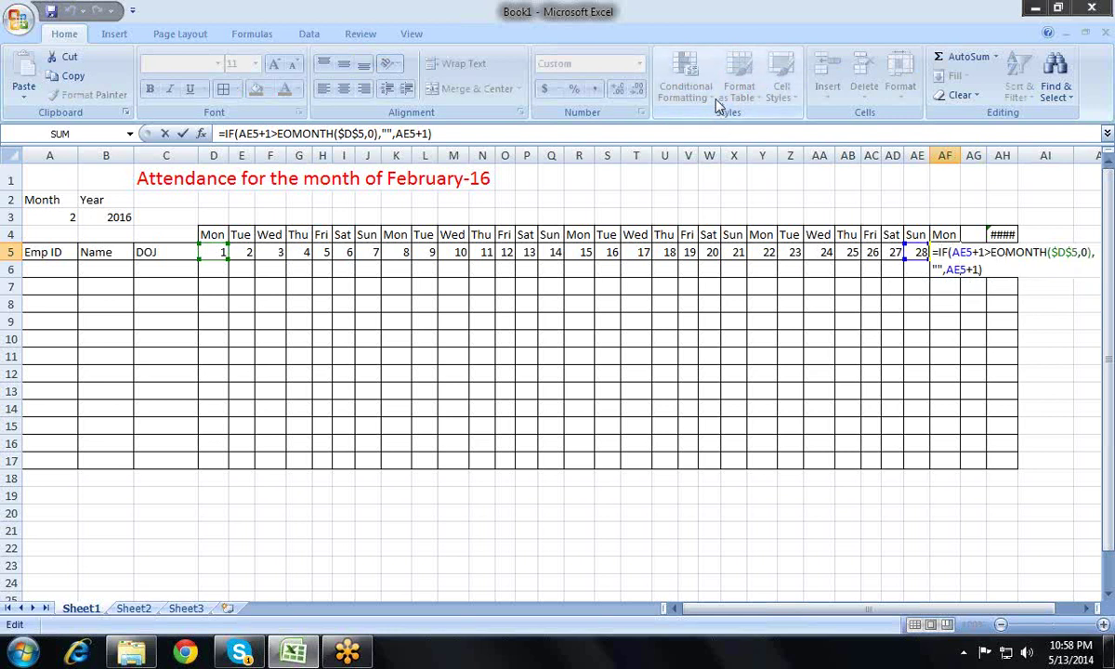
- Wrap AF5's formula in IFERROR(…,"") so errors display blank
text(if)
key(Down)
key(Tab)
key(Right)
key(Right)
key(Right)
key(Right)
key(Right)
key(Right)
key(Right)
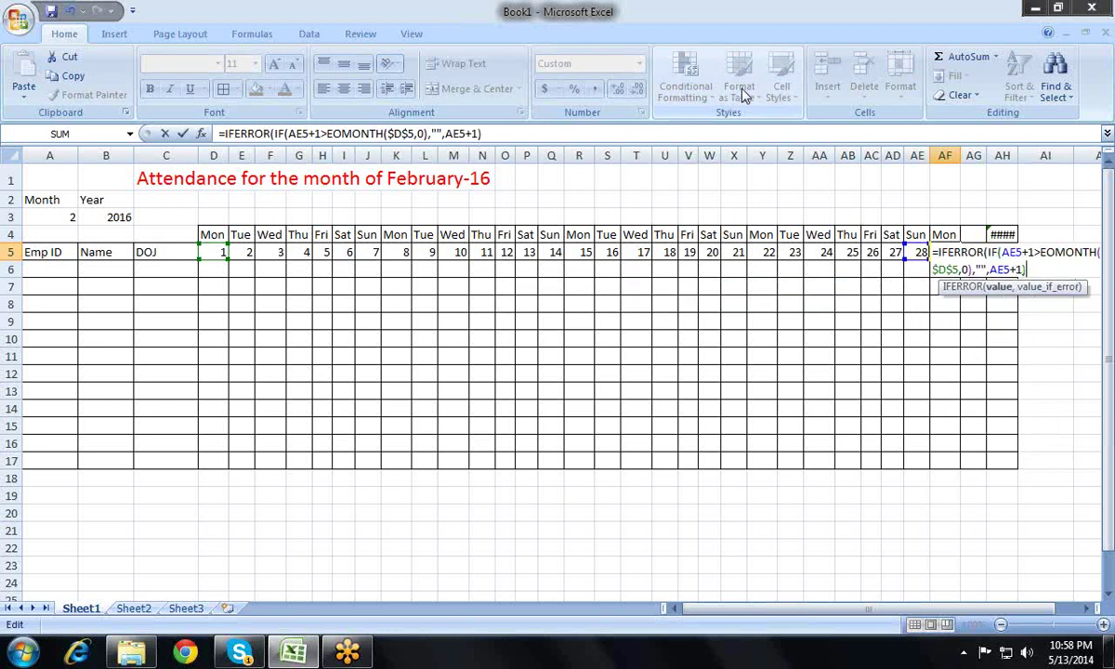
text(,)
text("))
key(Return)
- Copy the IFERROR day formula from AF5 into AG5 and AH5, clearing the ####s
key(Up)
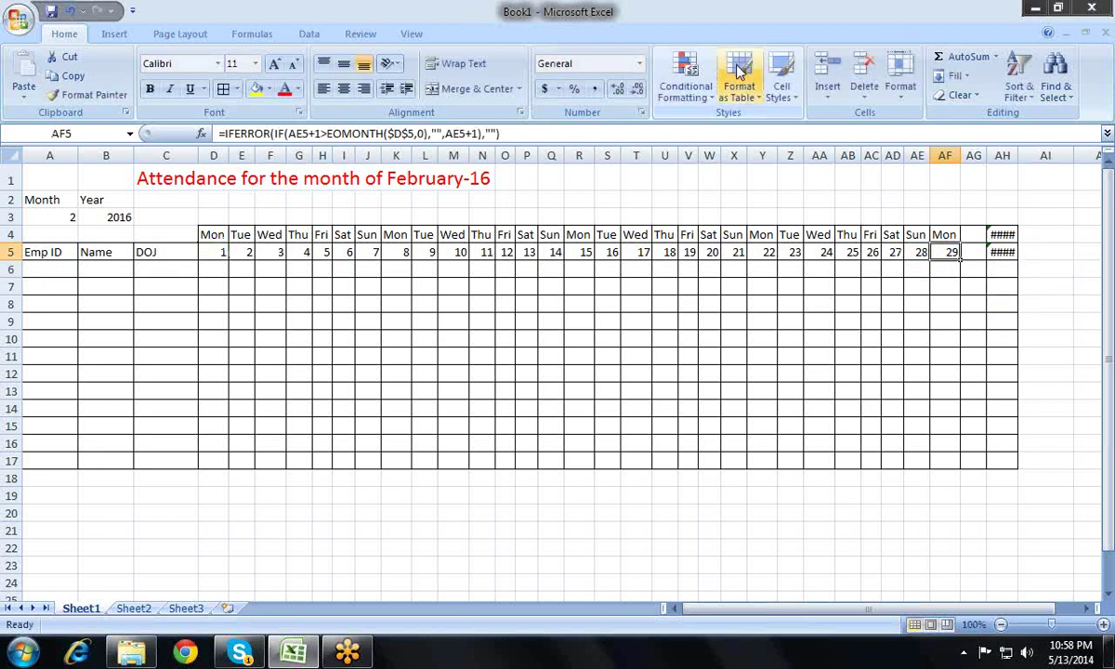
key(ctrl+c)
key(Right)
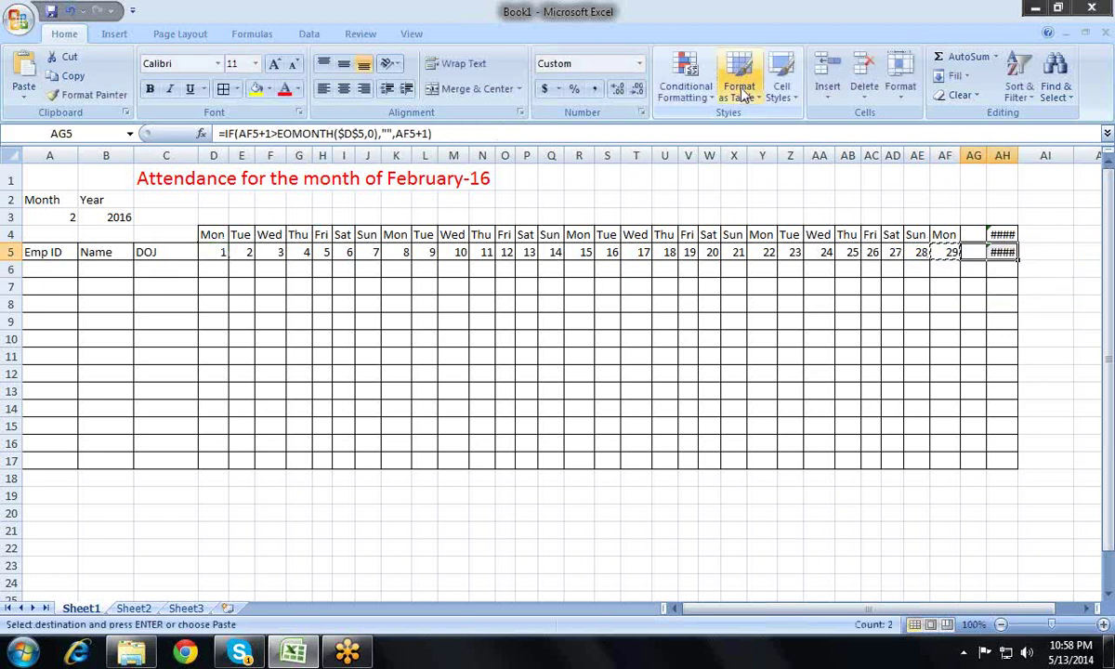
key(Return)
key(Left)
key(Right)
key(ctrl+c)
key(Right)
key(Return)
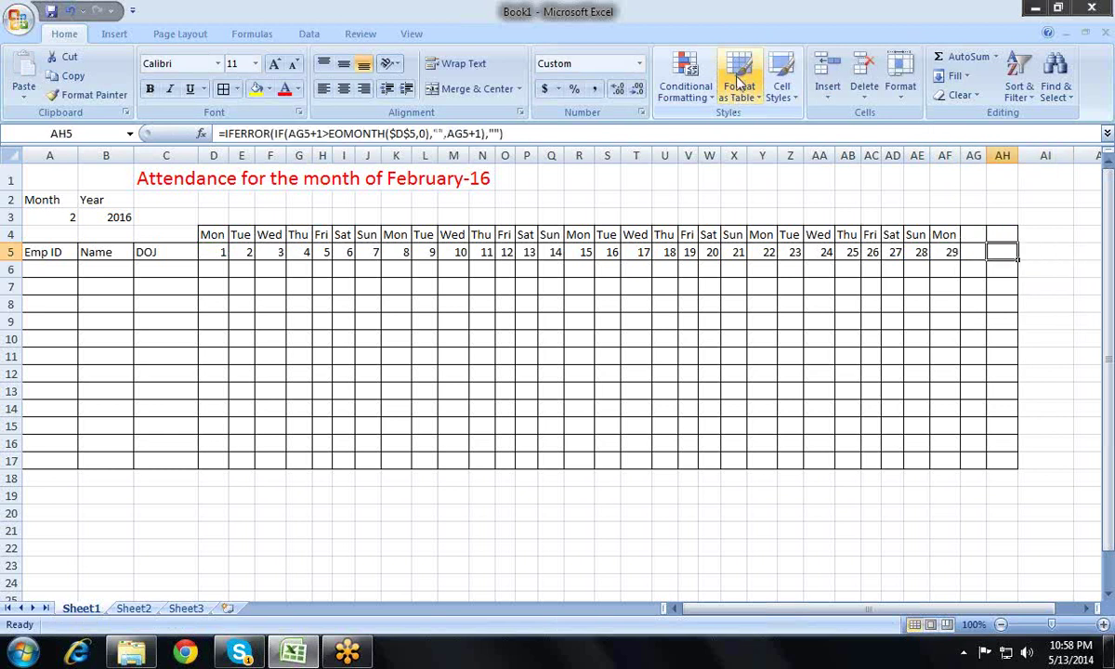
key(Left)
key(Left)
key(Left)
key(Left)
key(Left)
key(Left)
key(Left)
key(Left)
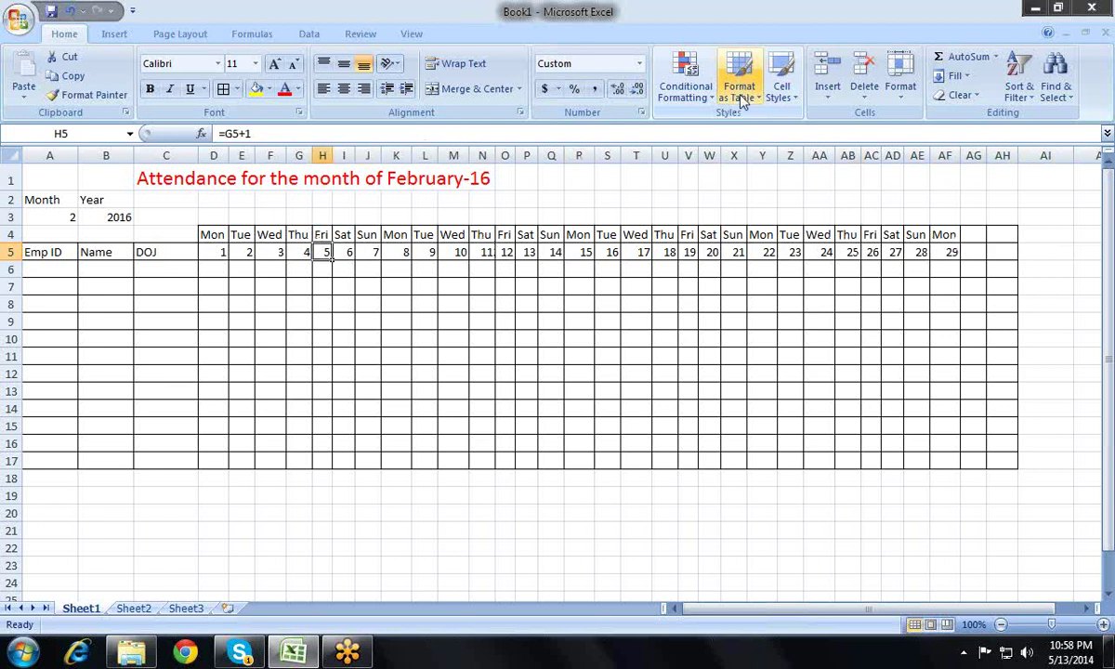
key(Left)
key(Left)
key(Left)
key(Left)
key(Left)
key(Left)
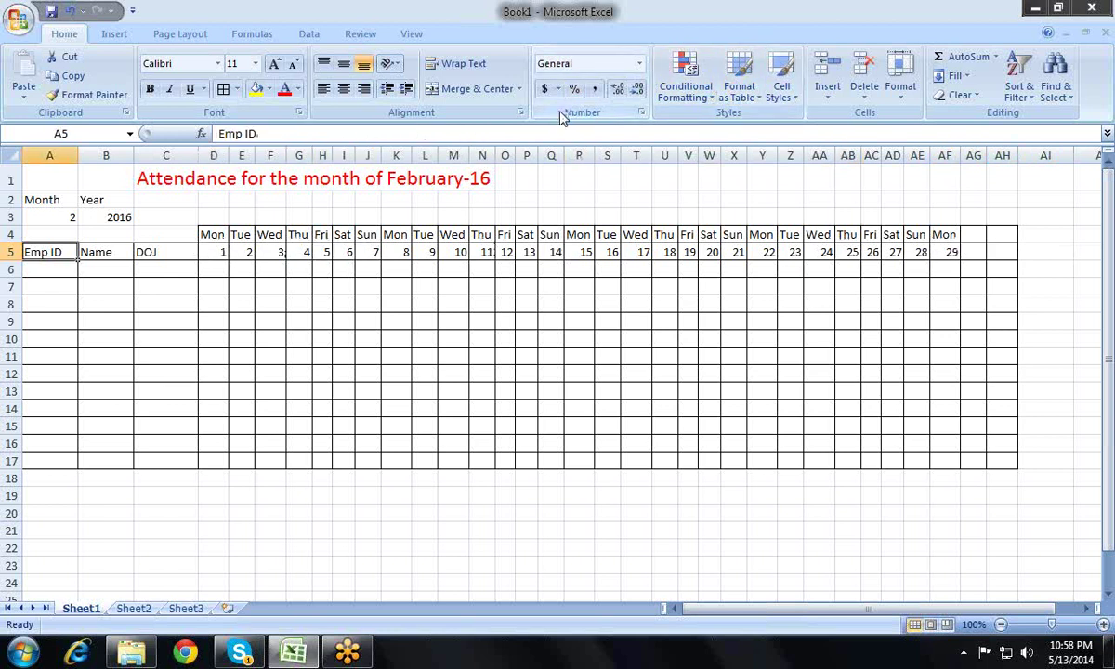
key(Up)
key(Up)
key(alt+Down)
key(Up)
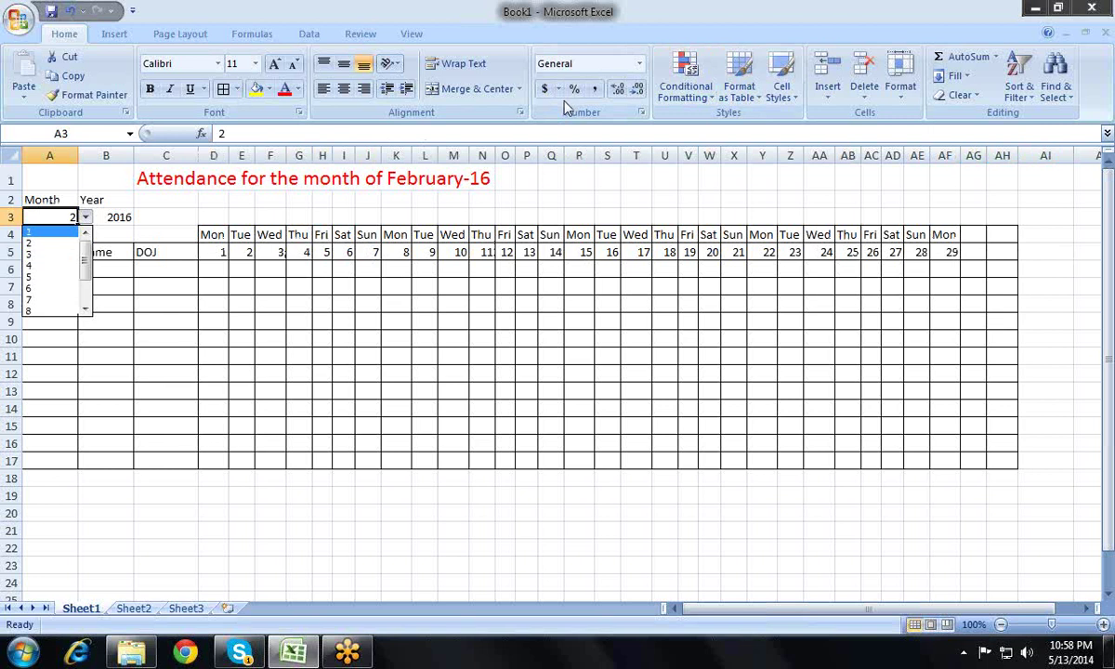
key(Return)
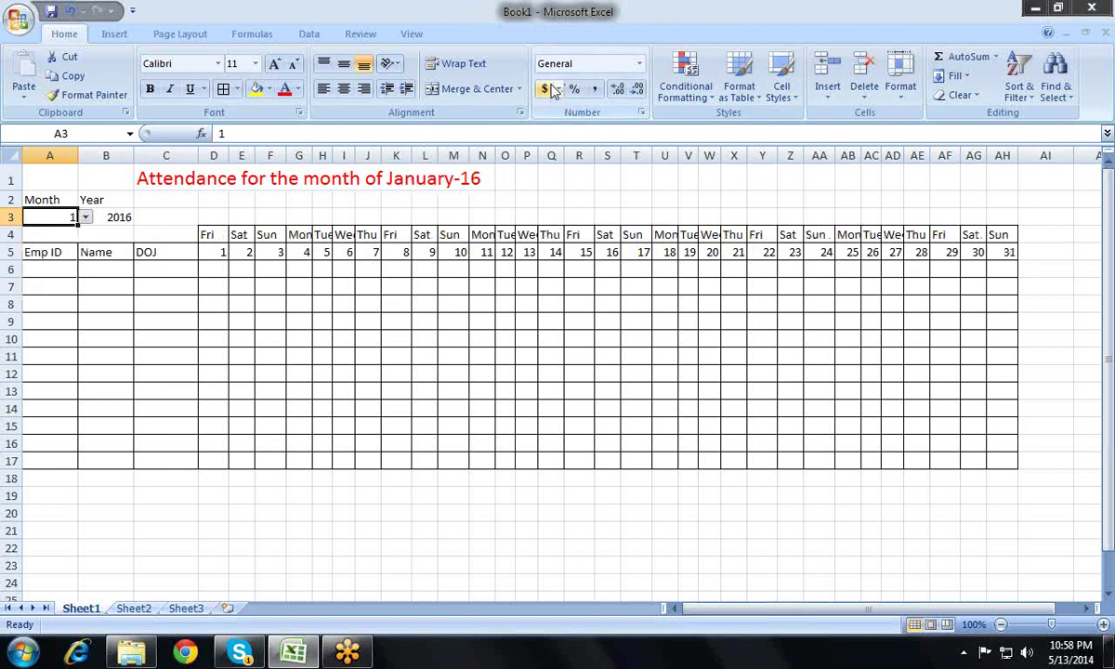
key(alt+Down)
key(Down)
key(Return)
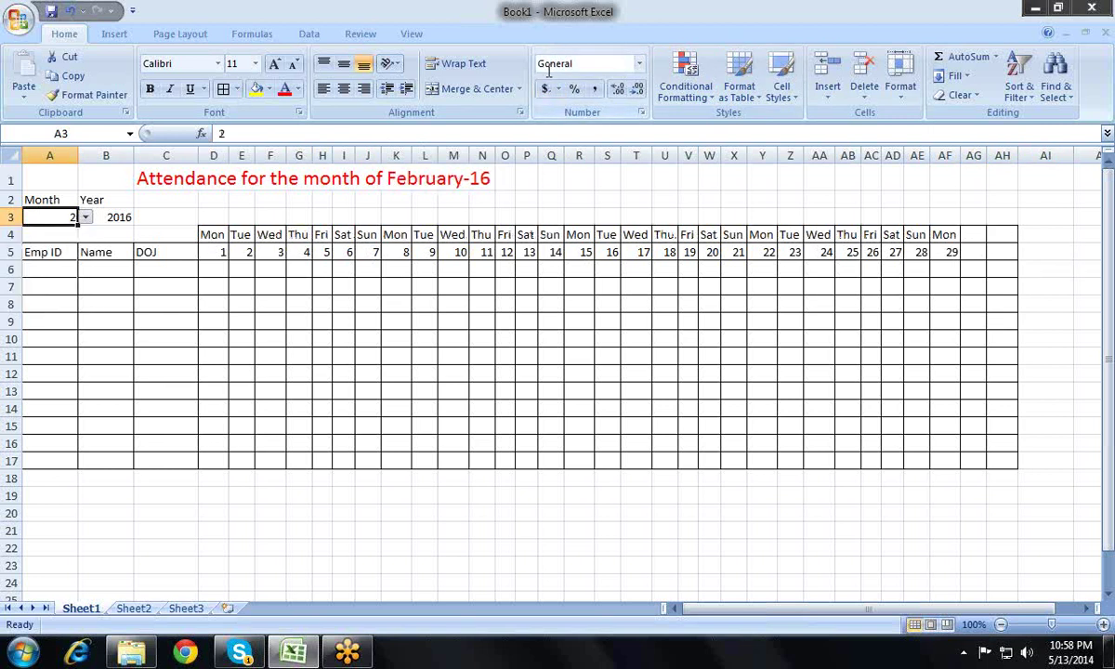
key(alt+Down)
key(Down)
key(Return)
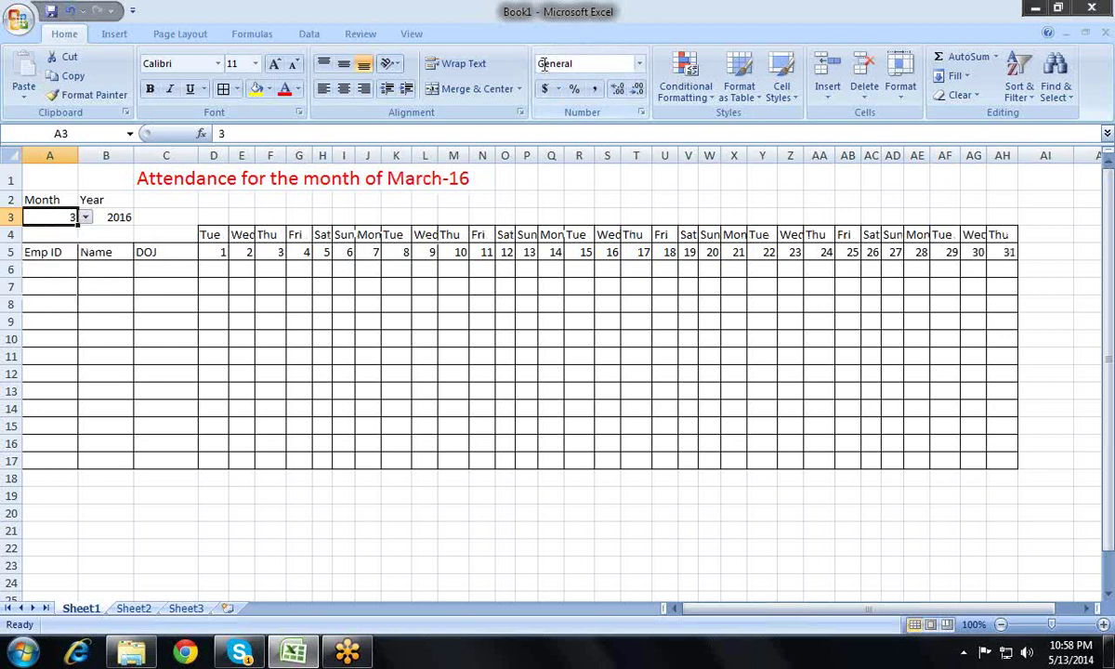
key(alt+Down)
key(Down)
key(Return)
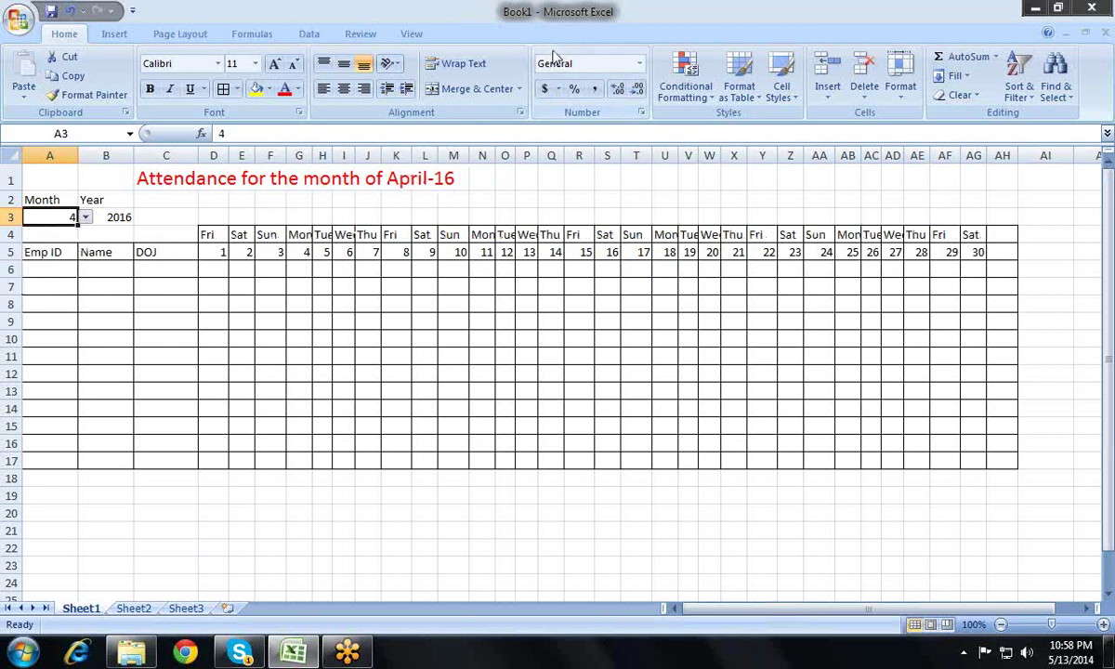
key(Right)
key(alt+Down)
key(Up)
key(Up)
key(Return)
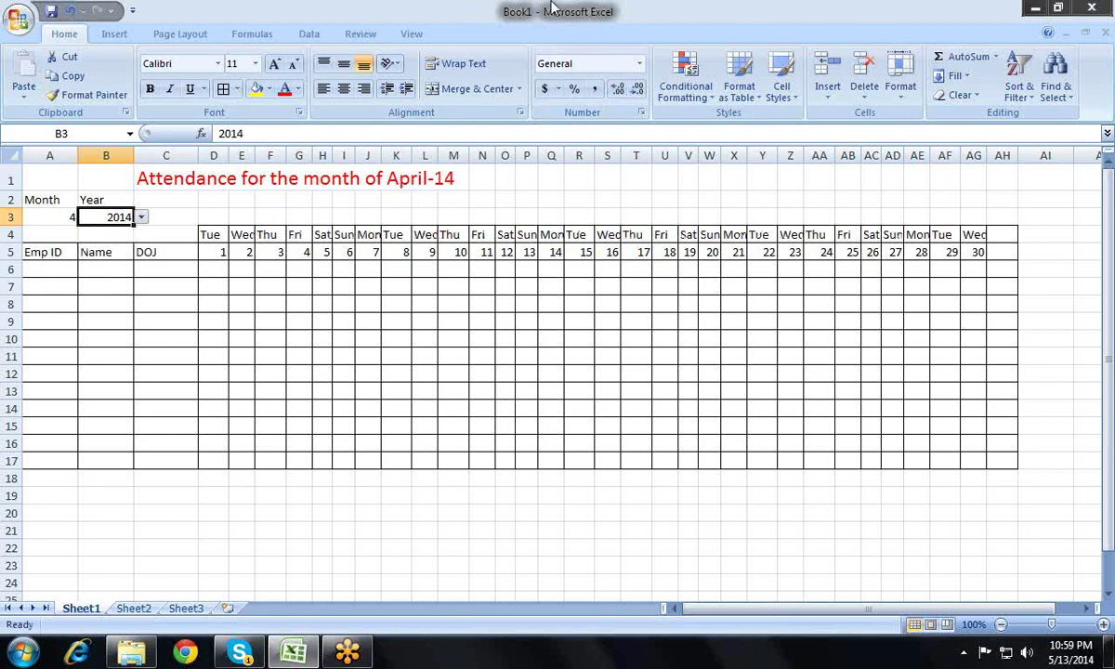
key(Left)
key(alt+Down)
key(Down)
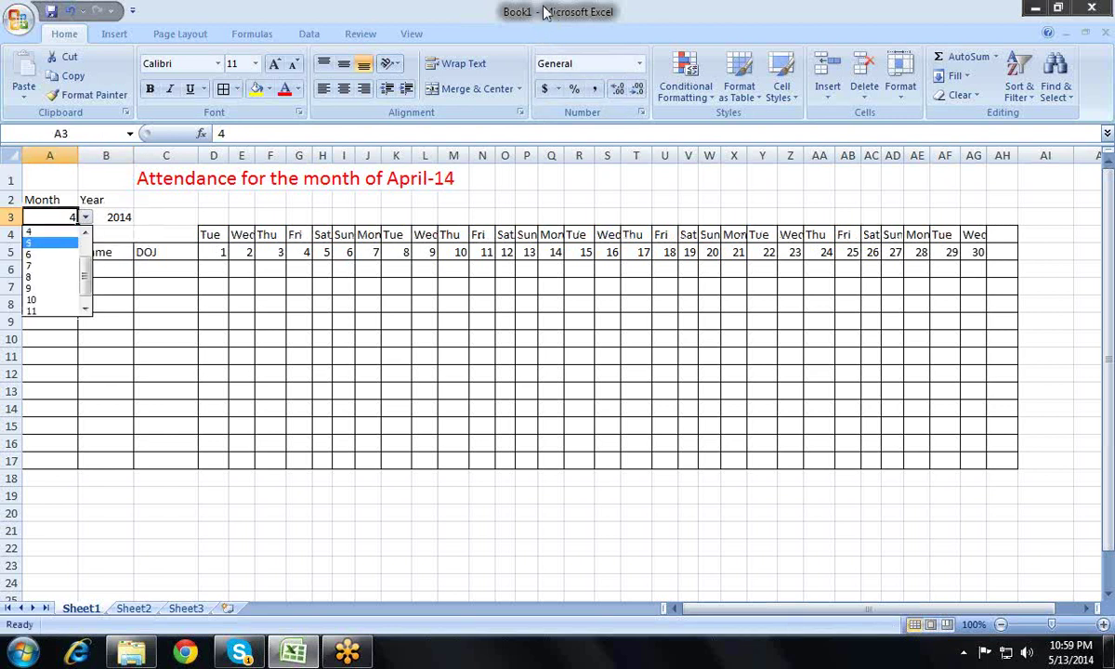
key(Return)
key(Right)
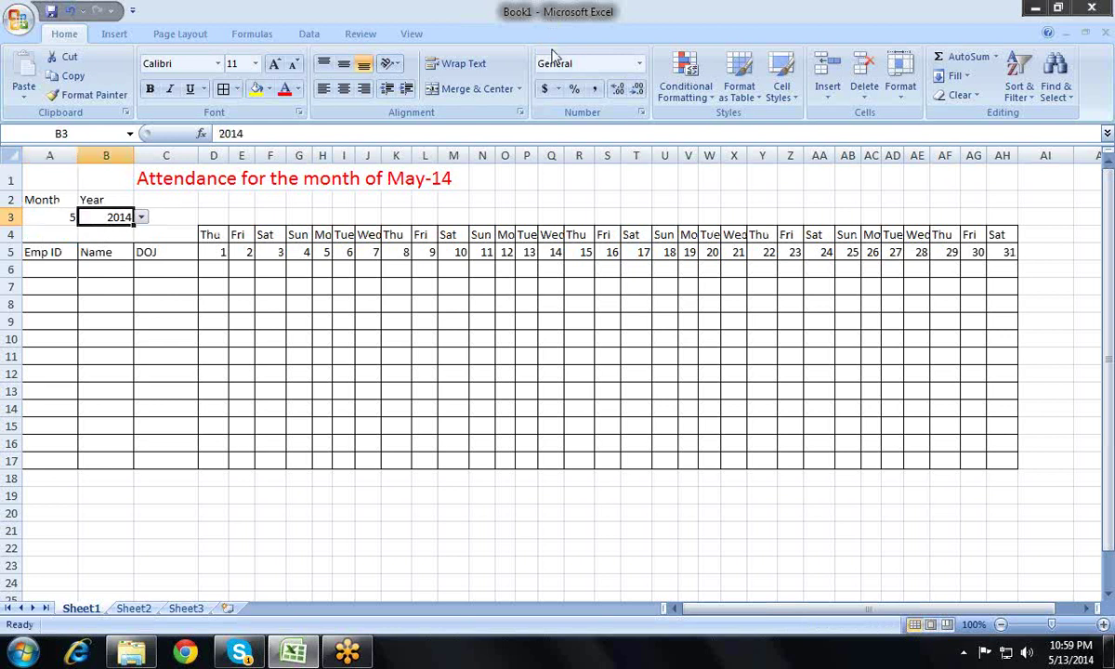
key(alt+Down)
key(Down)
key(Down)
key(Return)
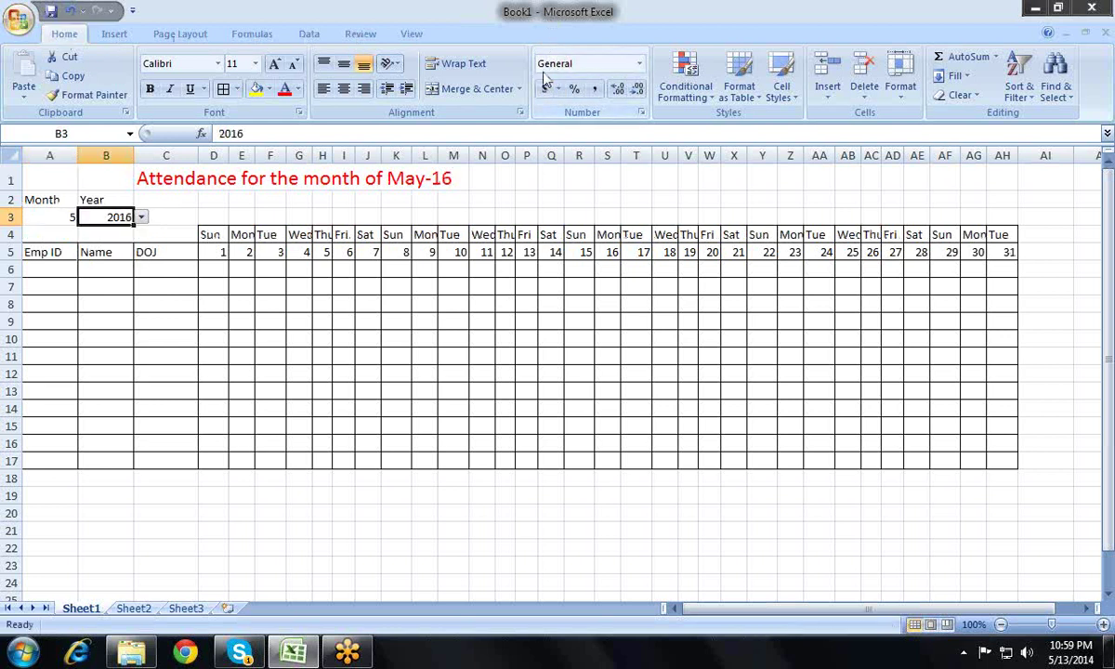
key(Left)
key(alt+Down)
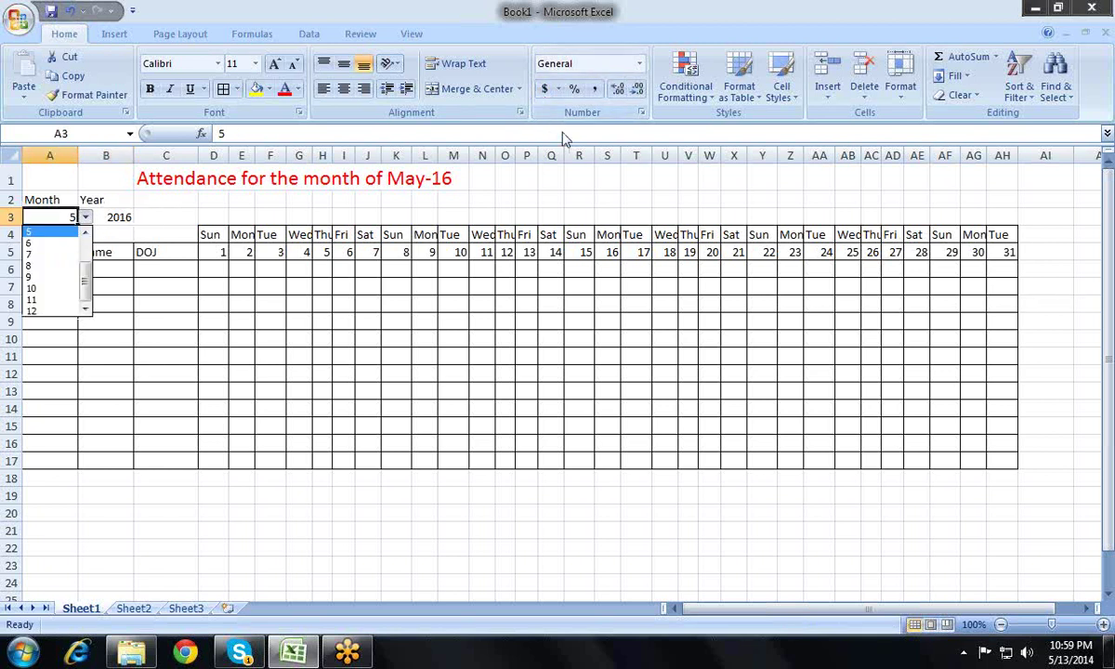
key(Down)
key(Return)
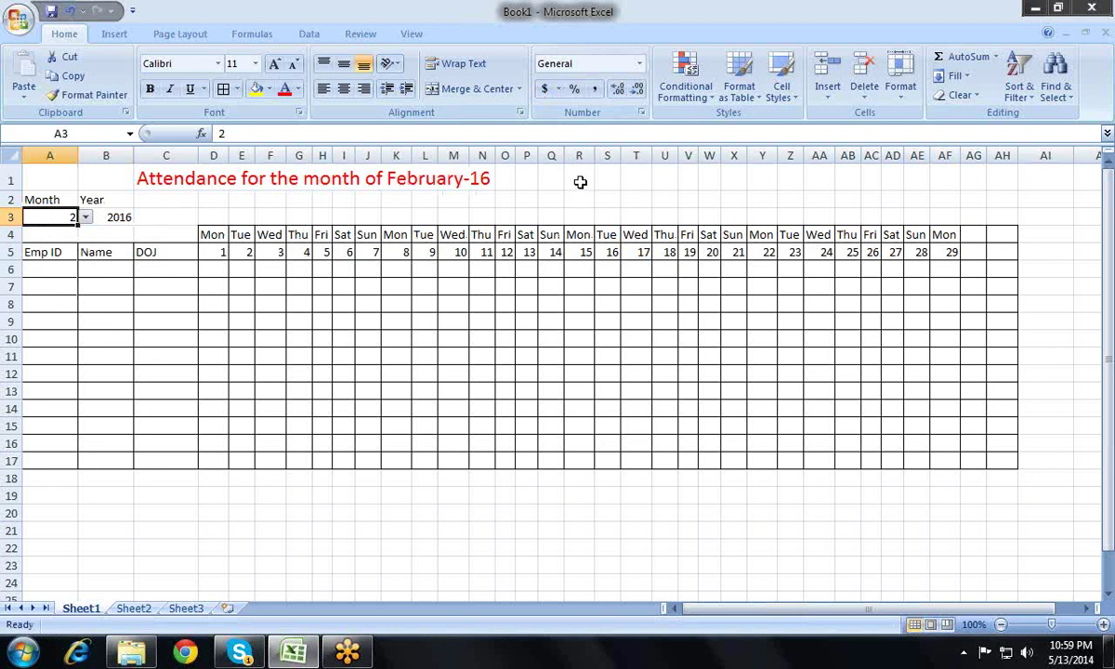
key(Down)
key(Right)
key(Right)
key(Right)
key(Right)
key(Right)
key(Right)
key(Right)
key(Right)
key(Right)
key(Right)
key(Right)
key(Right)
key(Right)
key(Right)
key(Right)
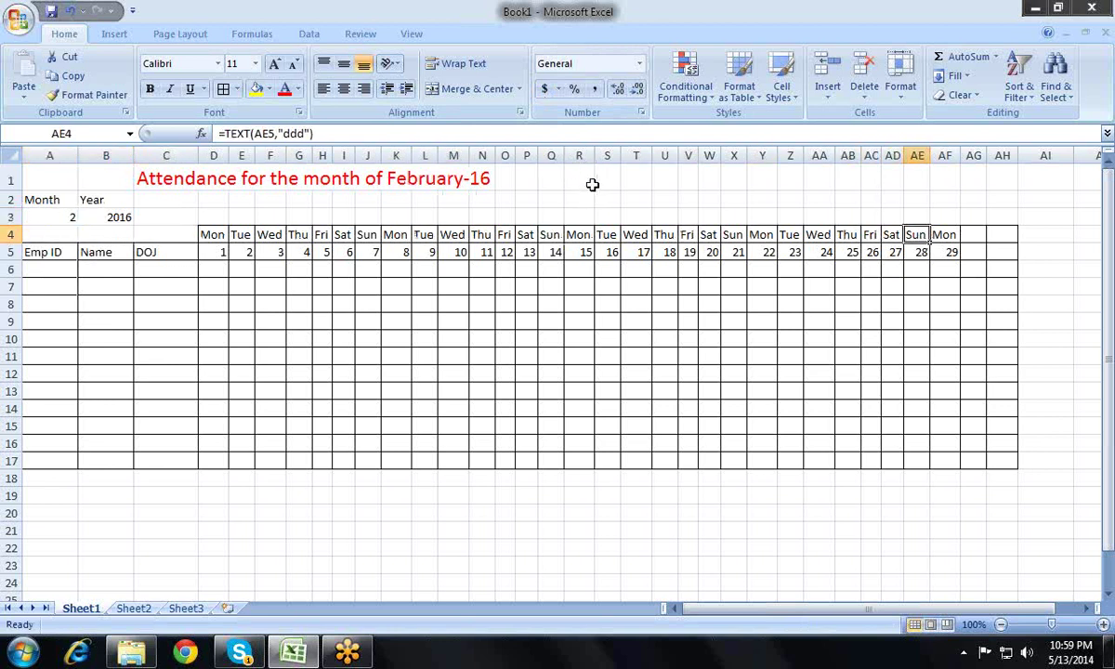
key(Down)
key(Right)
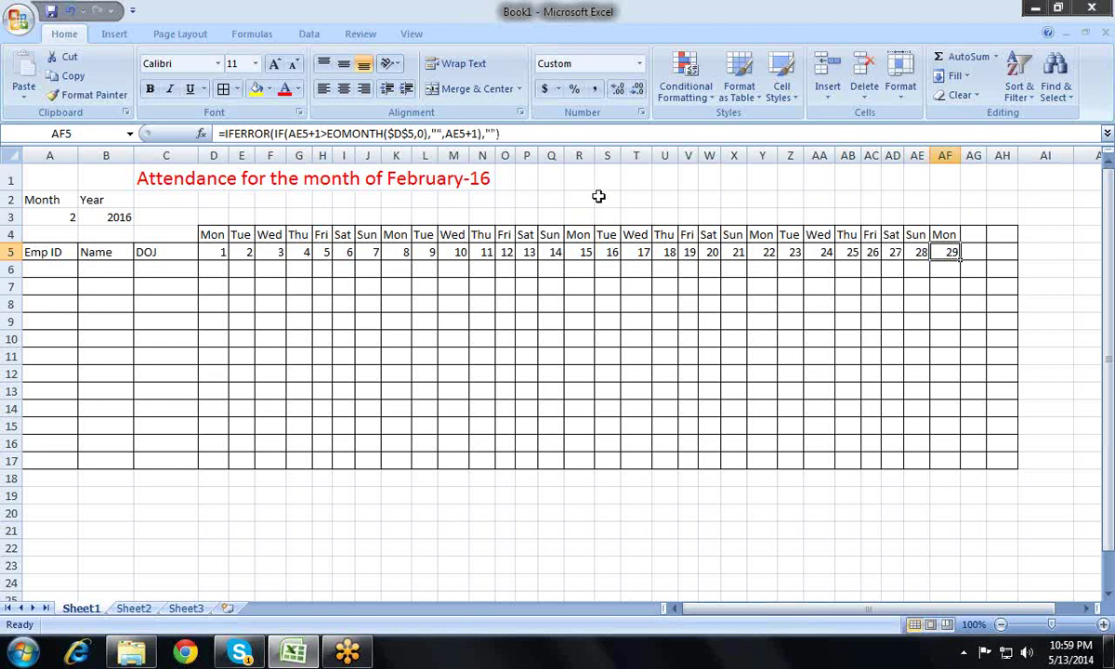
key(F2)
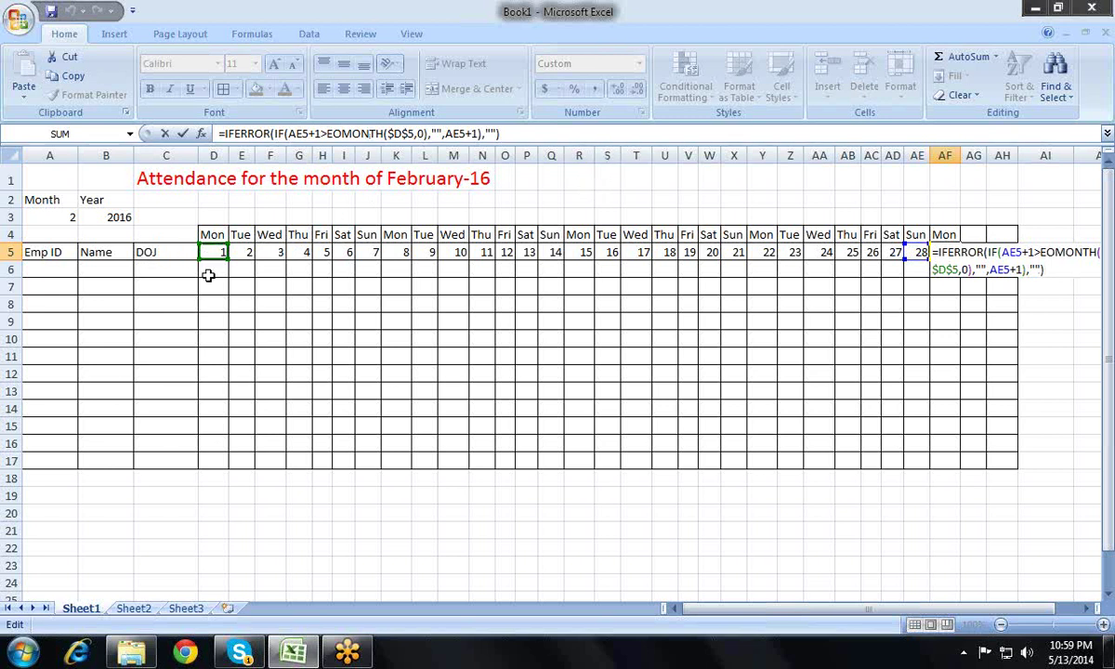
key(Return)
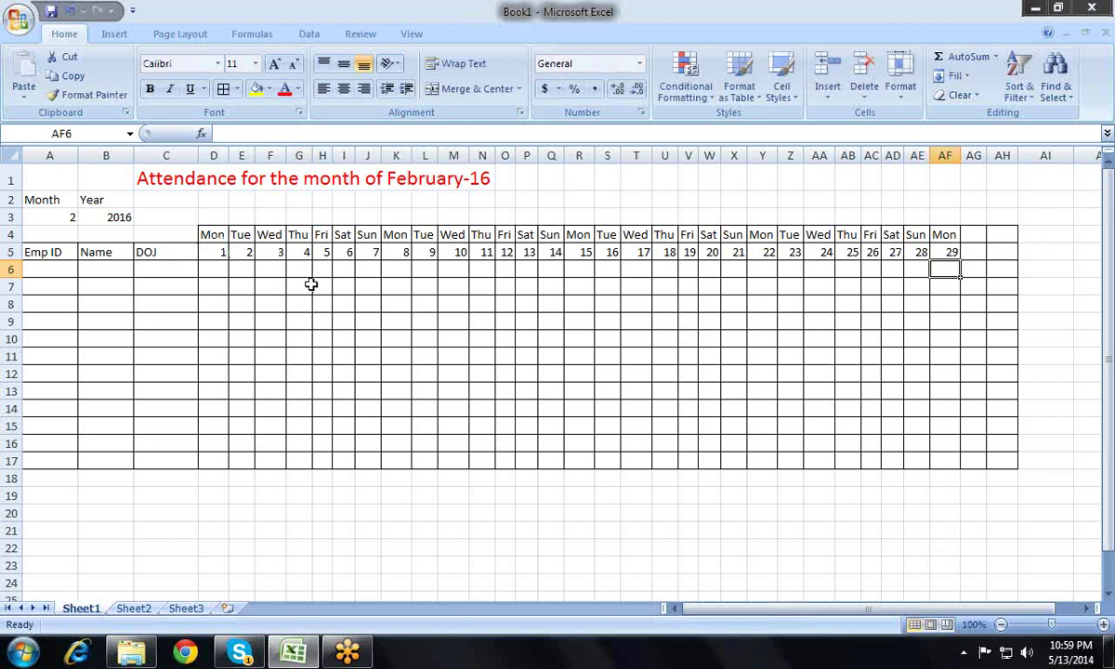
key(Up)
key(Right)
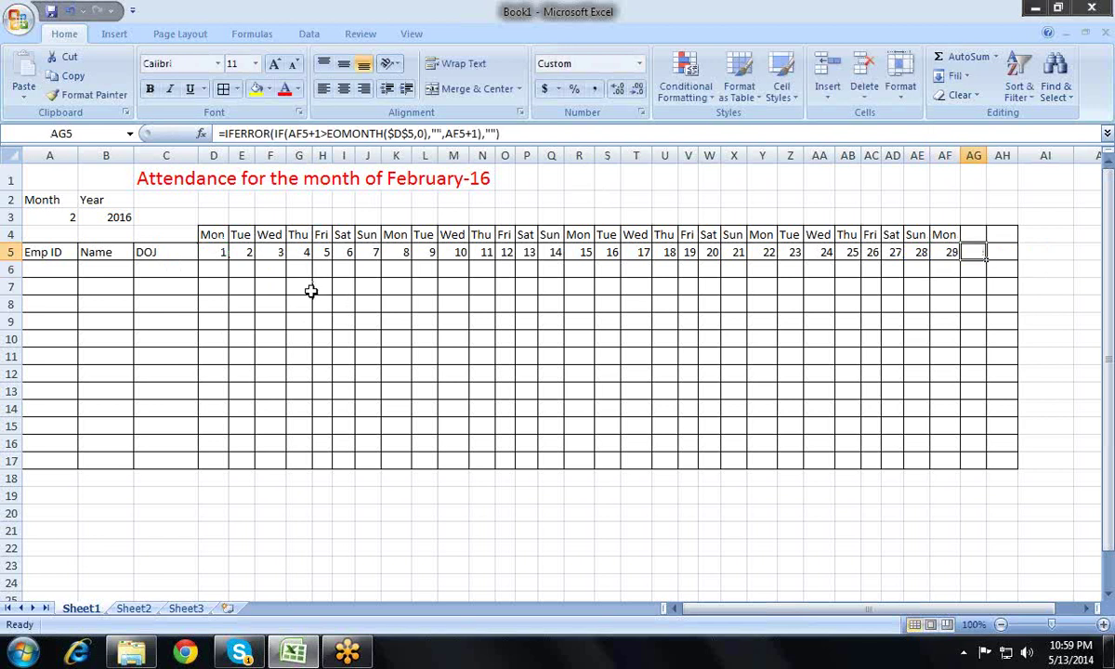
key(Left)
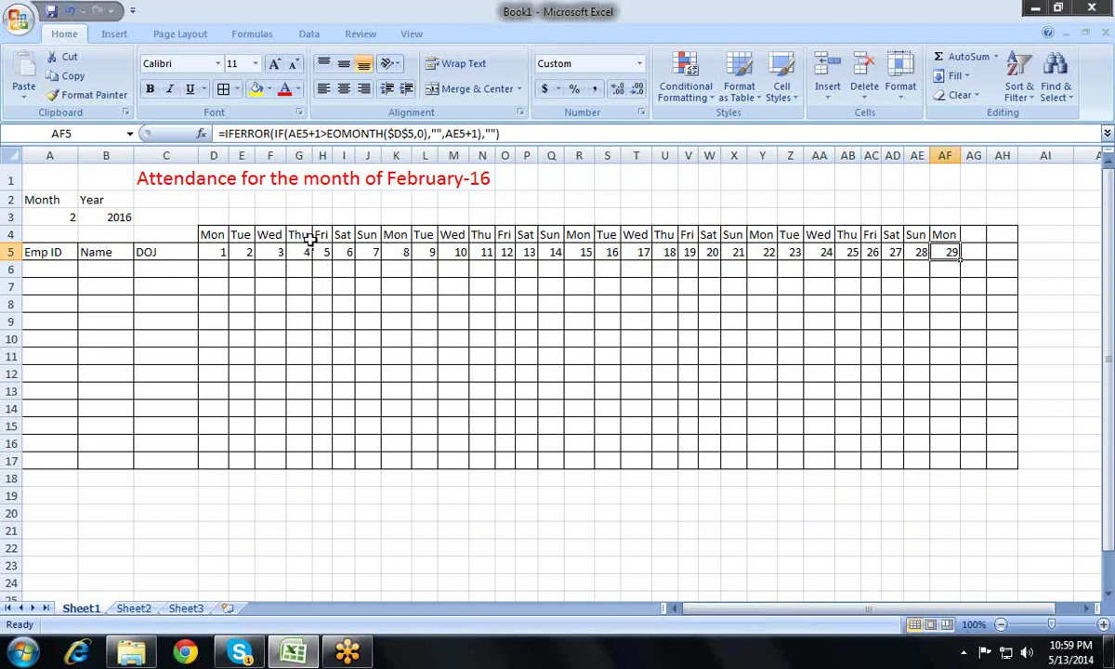
key(Left)
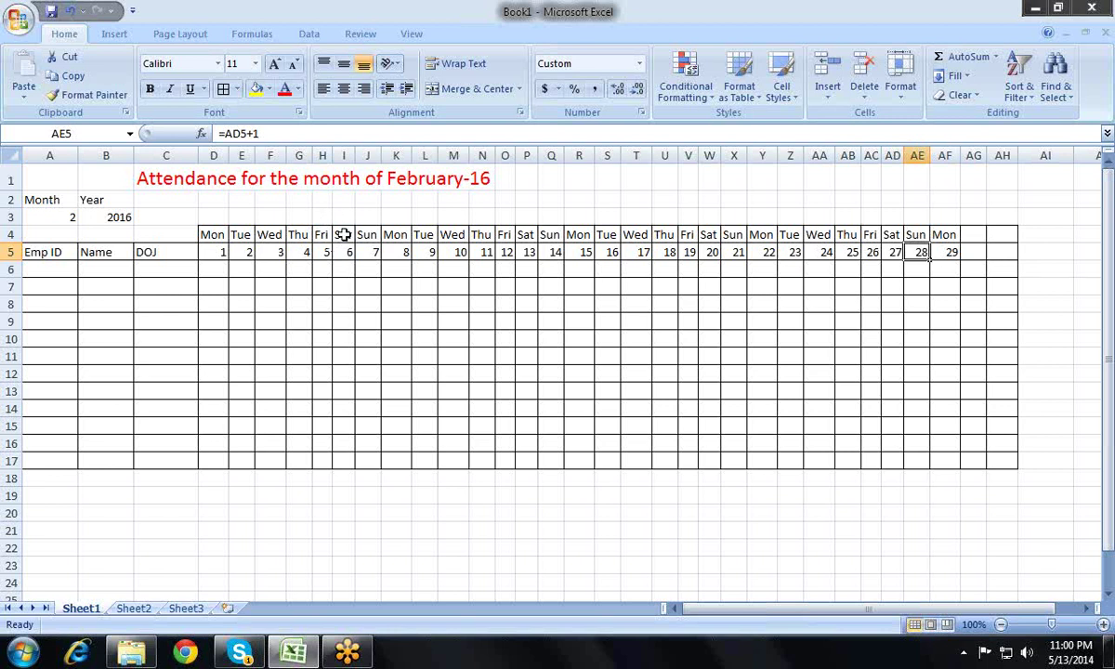
- Set the year dropdown to 2014 so the grid shows February-14
key(Left)
key(Left)
key(Left)
key(Left)
key(Left)
key(Left)
key(Left)
key(Left)
key(Left)
key(Up)
key(Up)
key(Left)
key(alt+Down)
key(Up)
key(Up)
key(Return)
key(Down)
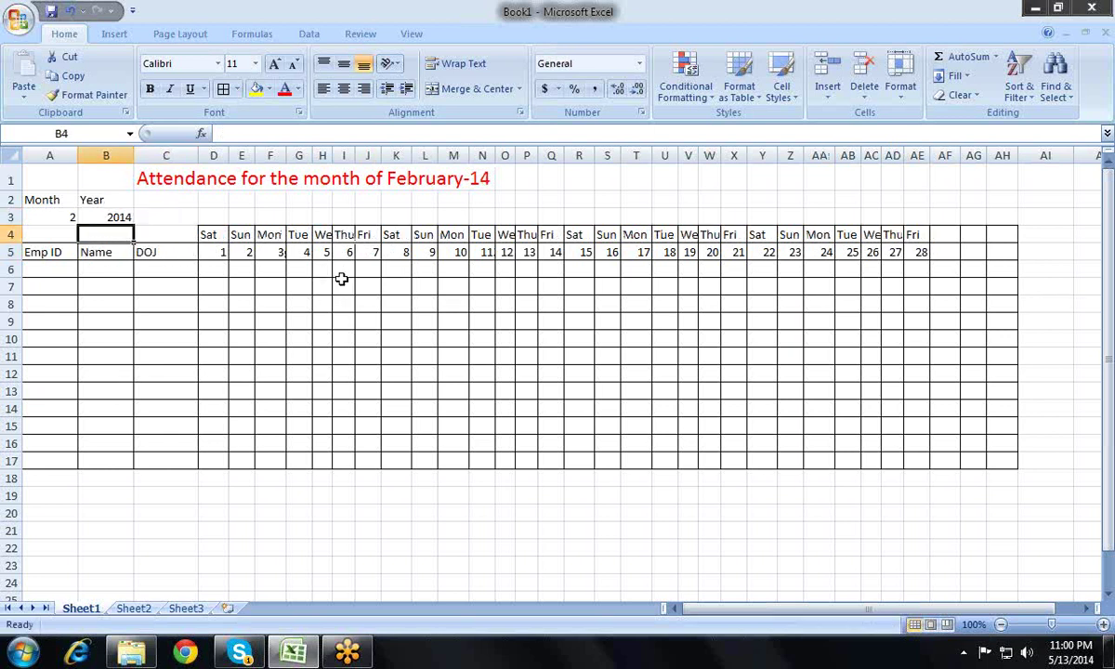
key(Right)
- Compare the AE5 and AF5 formulas, confirming AF5 stays blank after day 28
key(Right)
key(Down)
key(Right)
key(Right)
key(Right)
key(Right)
key(Right)
key(Right)
key(Right)
key(Right)
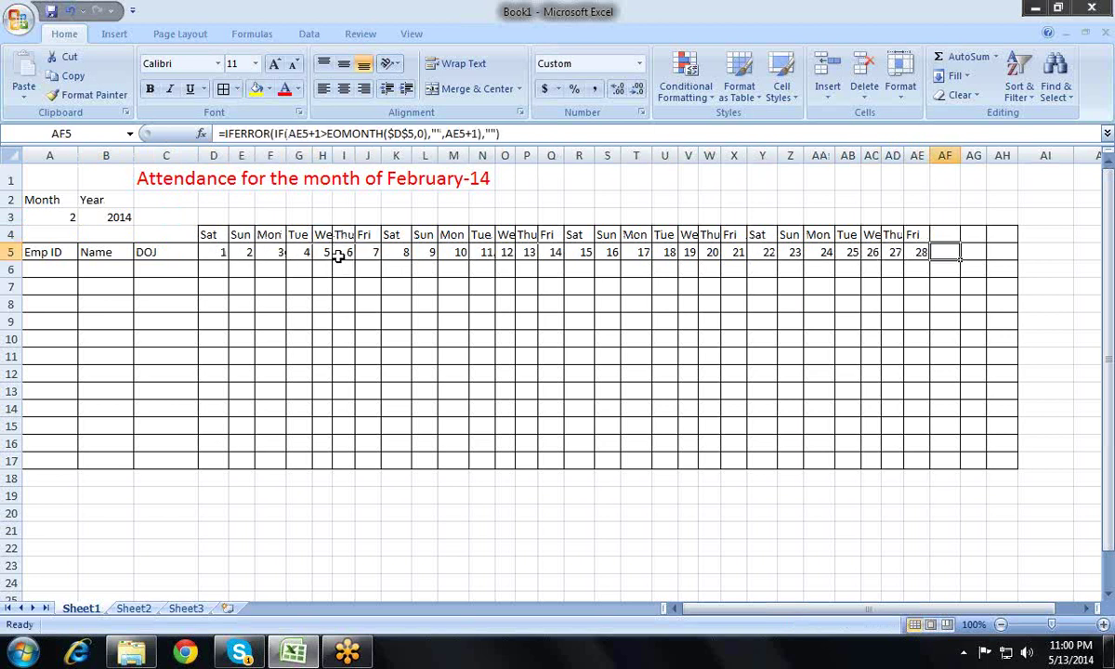
key(Left)
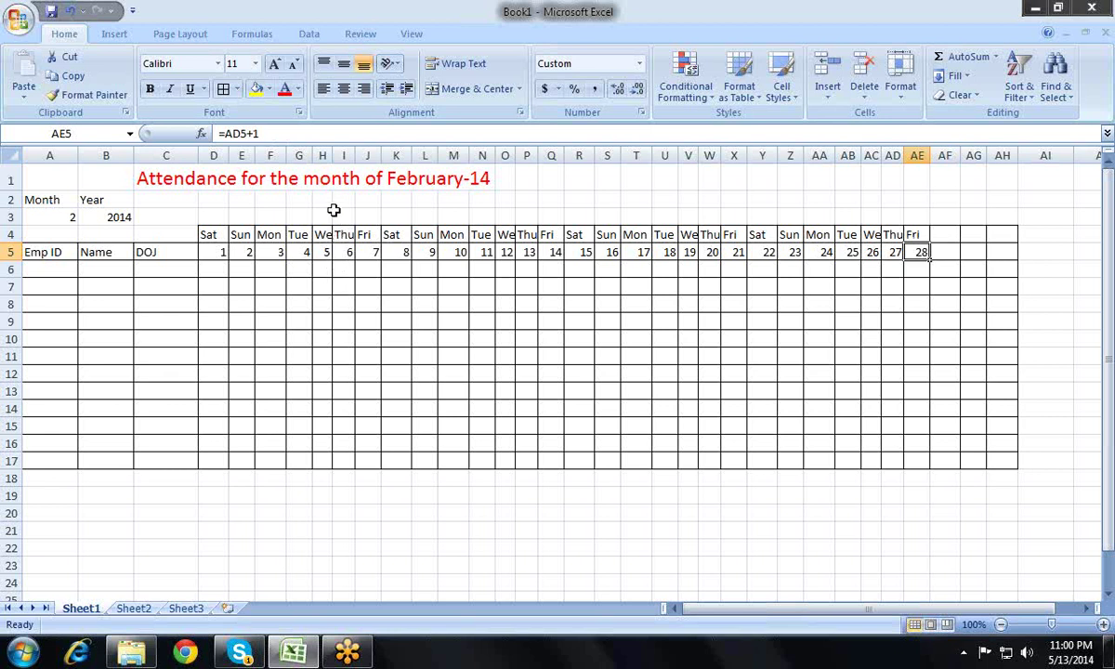
key(Right)
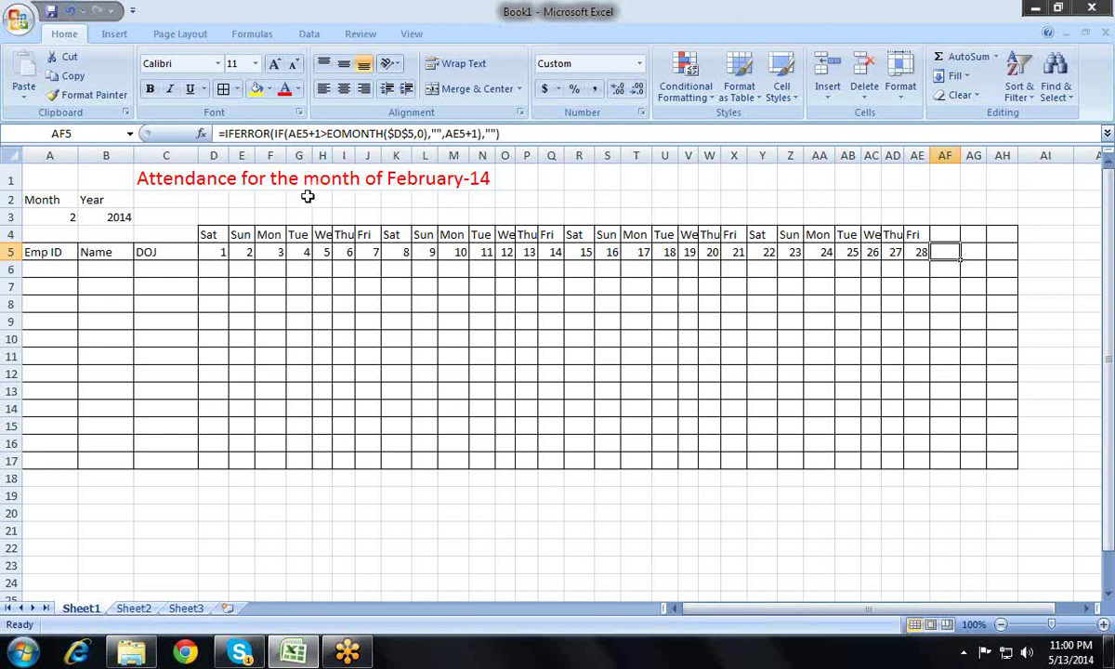
key(Left)
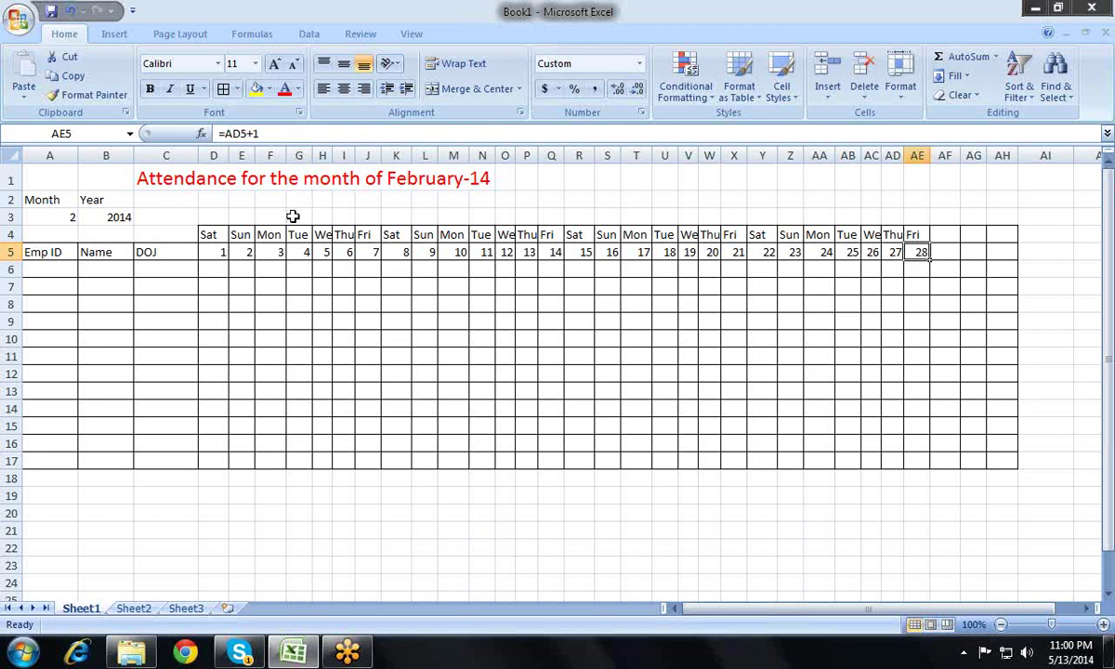
key(Right)
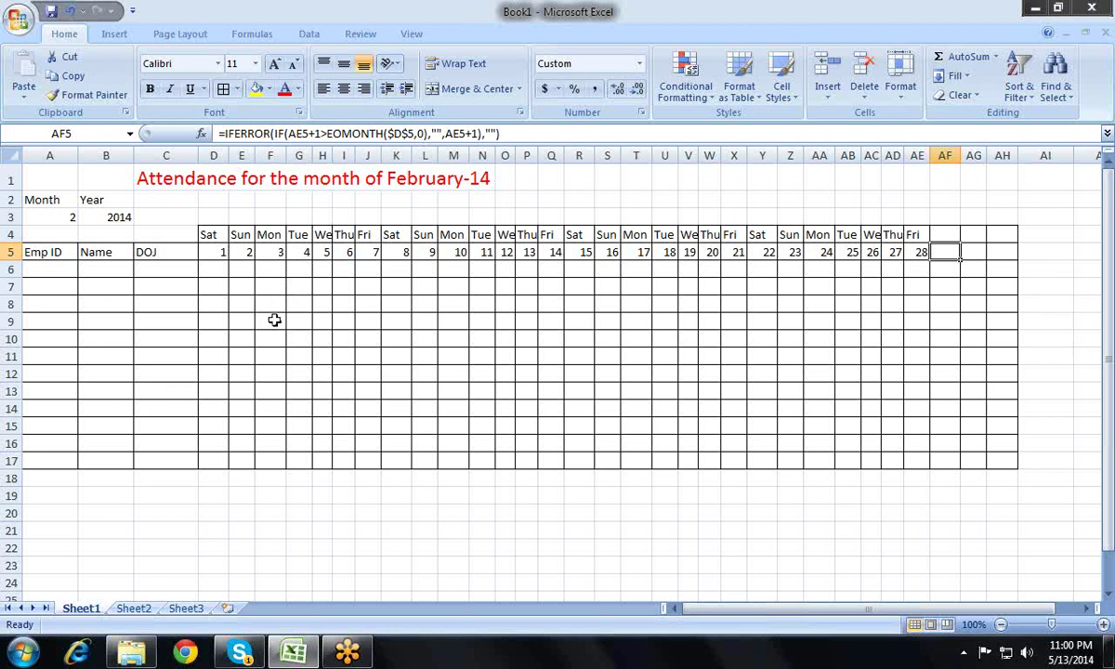
key(Left)
key(Right)
key(F2)
key(Escape)
- Enter =IFERROR(IF(AE5+1>EOMONTH($D$5,0),"",AE5+1),"") in AF5
click(390, 132)
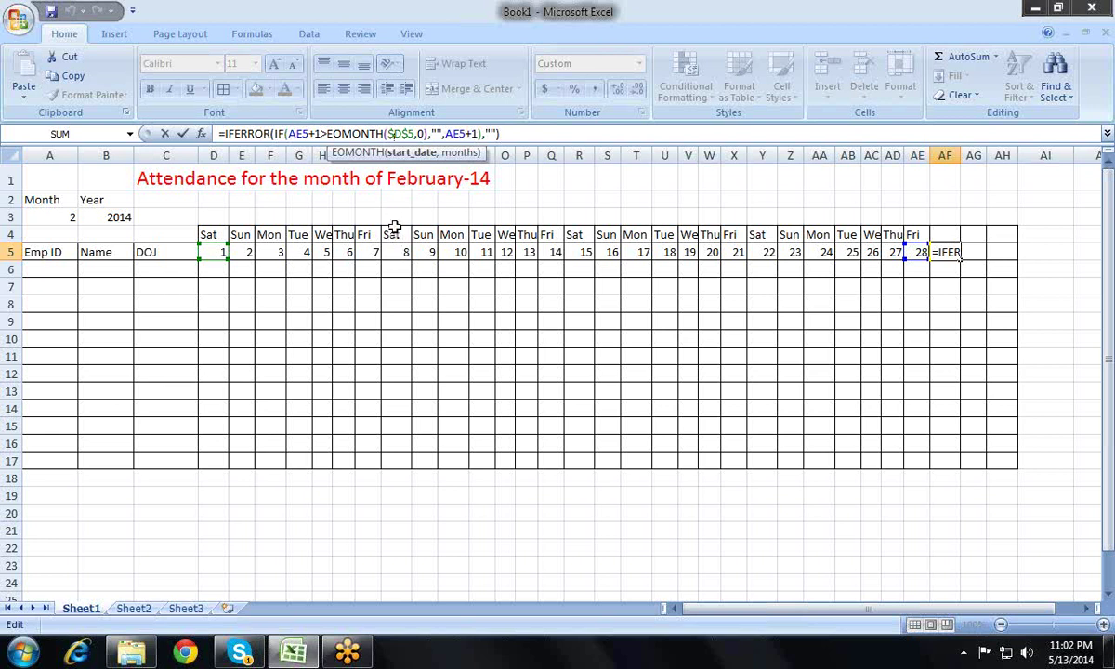
key(Return)
key(Down)
key(Down)
key(Down)
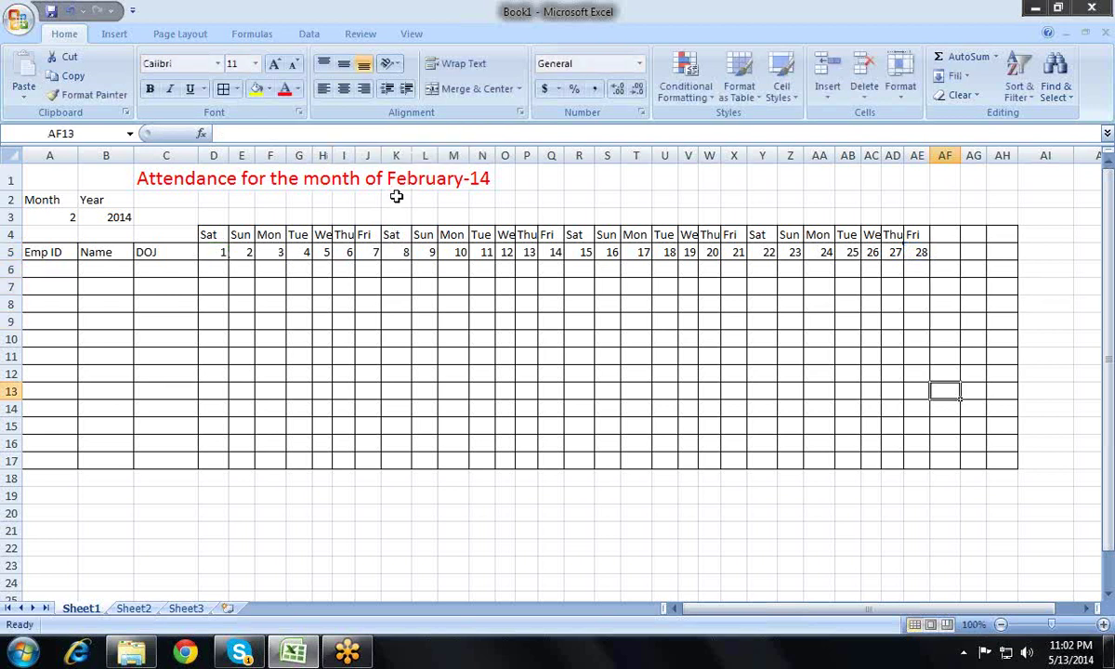
key(Down)
key(Down)
key(Down)
key(Left)
key(Left)
key(Left)
key(Left)
key(Left)
key(Left)
- Enter sample dates 1-Jan-14, 15-Jan-14 and 16-Feb-14 in A19:A21
key(Down)
key(Down)
text(1-jan-14)
key(Return)
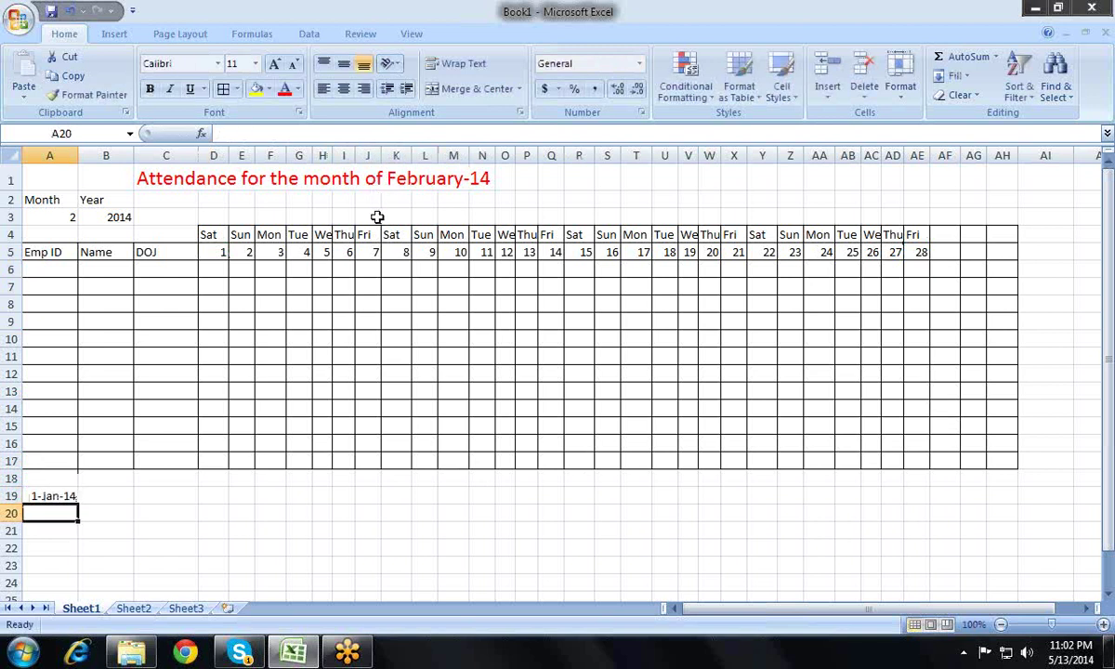
text(15-jan-14)
key(Return)
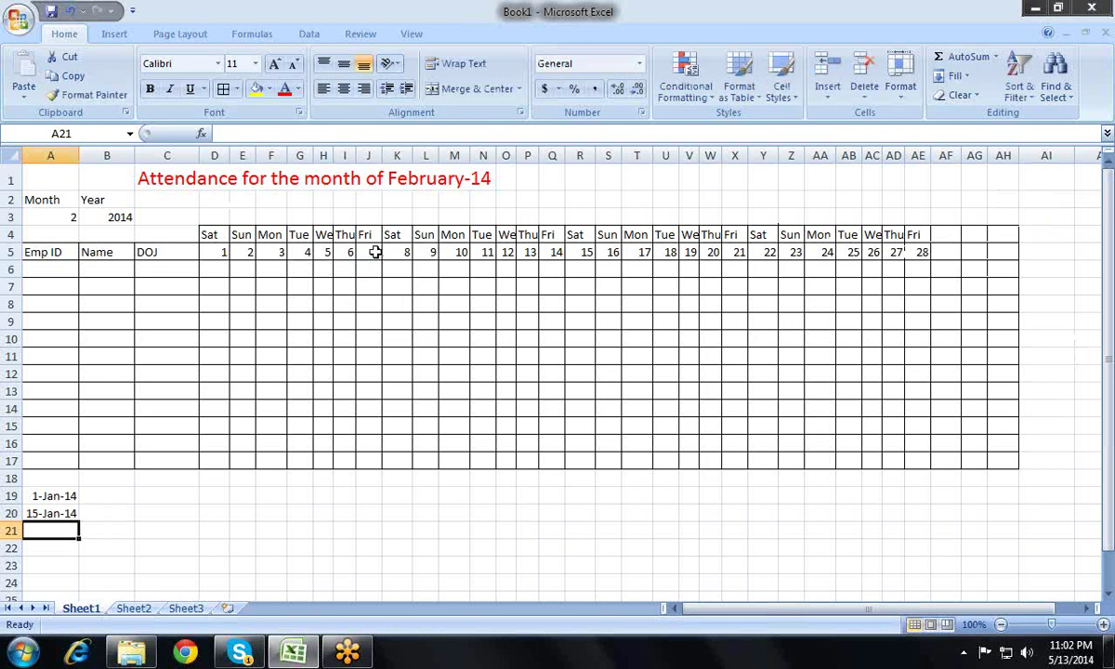
text(16-feb-14)
key(Return)
- Enter =EOMONTH(A19,0) in B19 to get the first date's month end
key(Up)
key(Up)
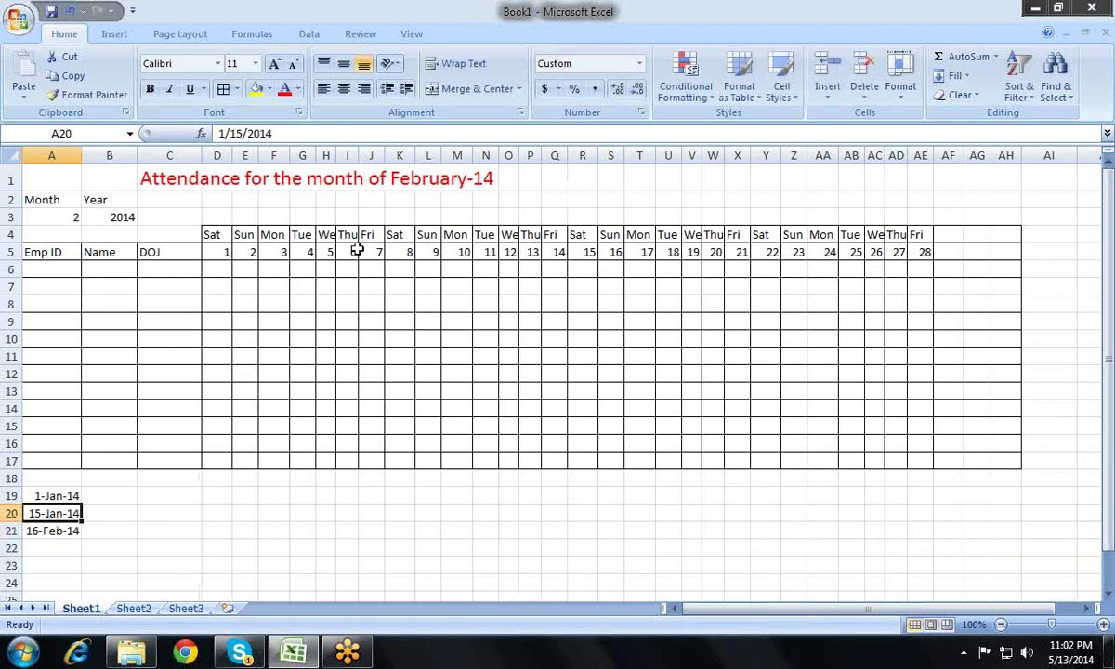
key(Up)
key(Right)
text(=)
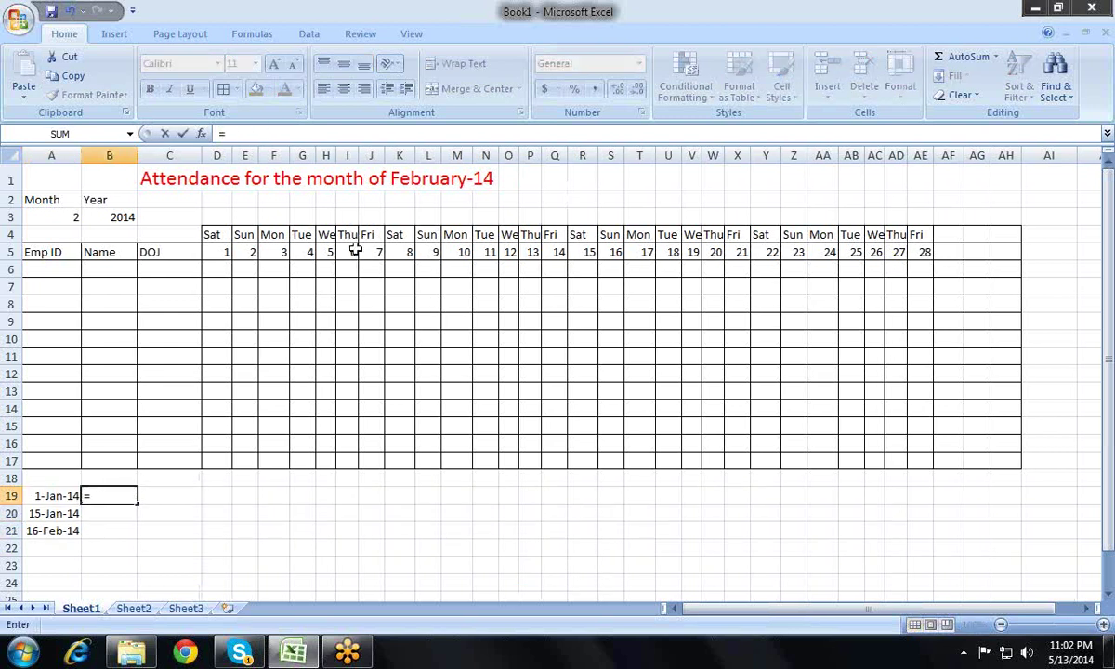
text(eo)
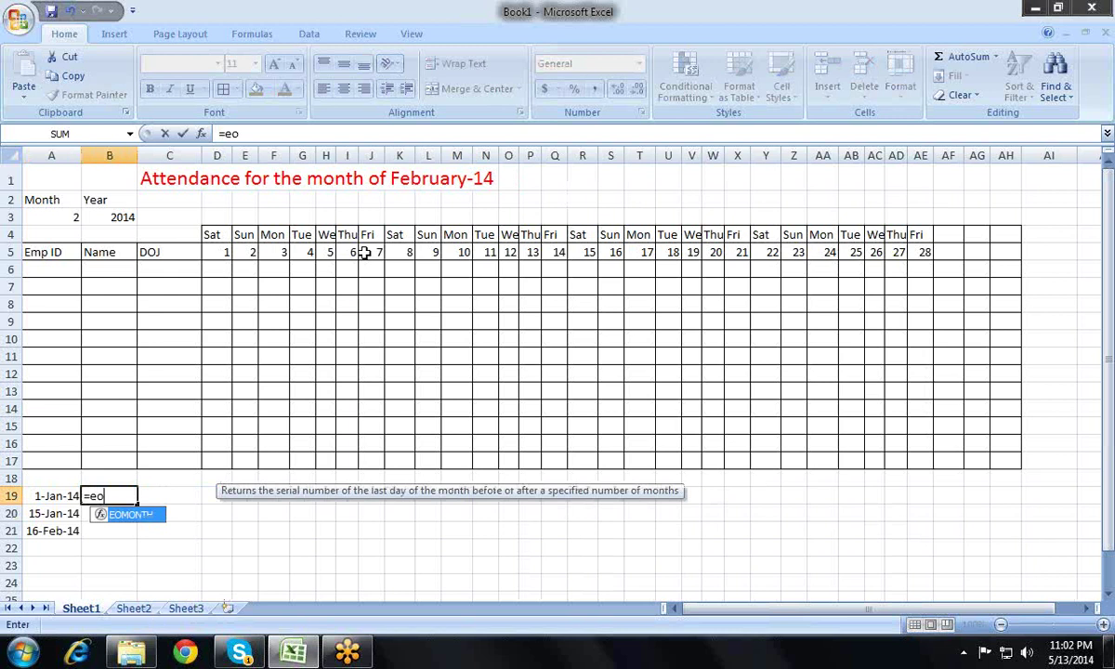
key(Tab)
key(Left)
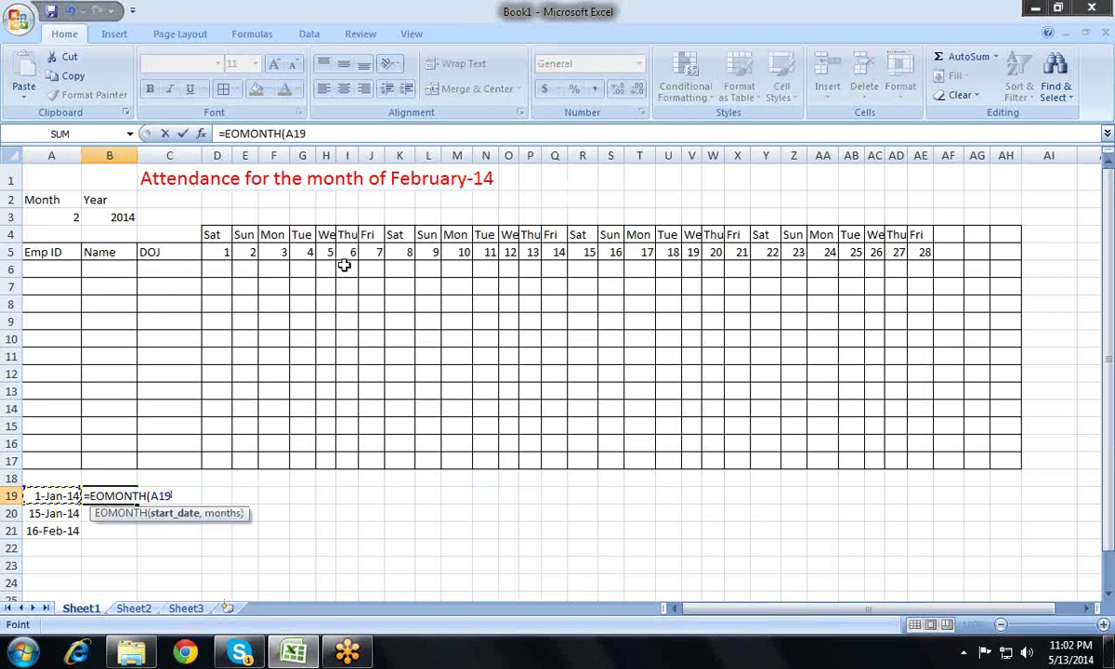
text(,0))
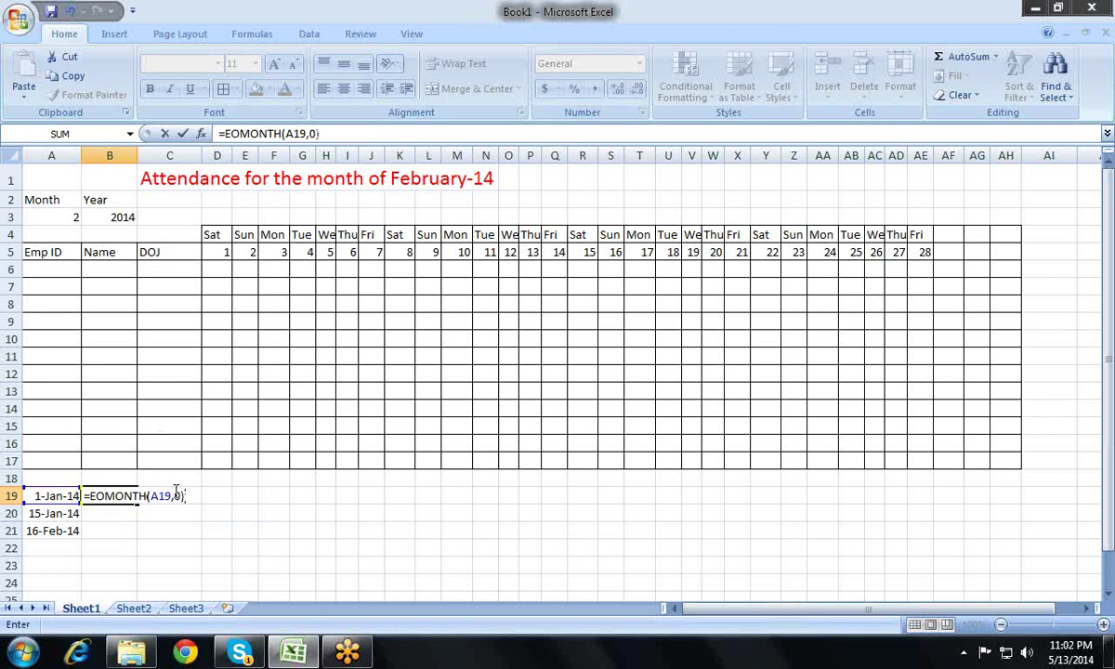
key(Return)
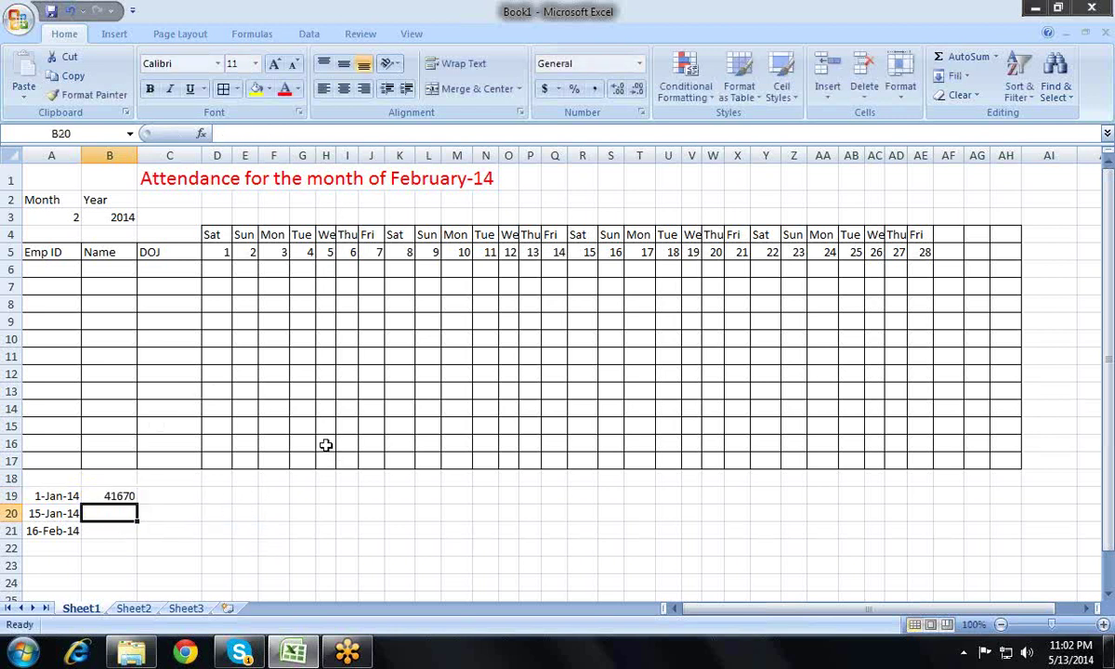
- Format B19 as a date and copy its formula to B20:B21
key(Up)
key(ctrl+shift+3)
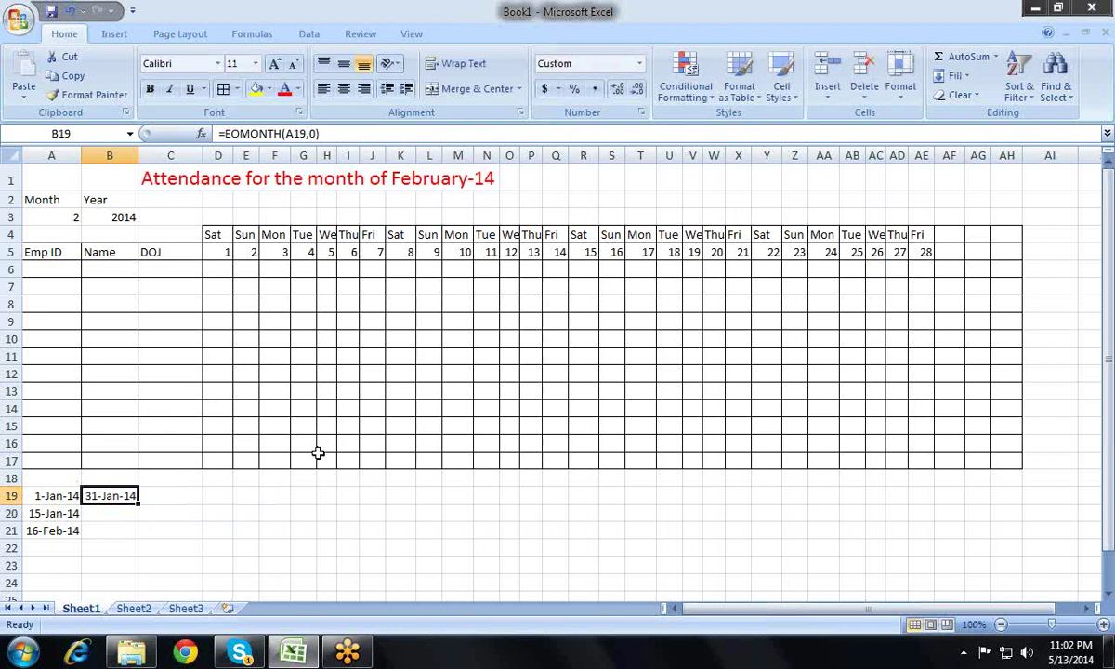
key(ctrl+c)
key(Down)
key(shift+Down)
key(Return)
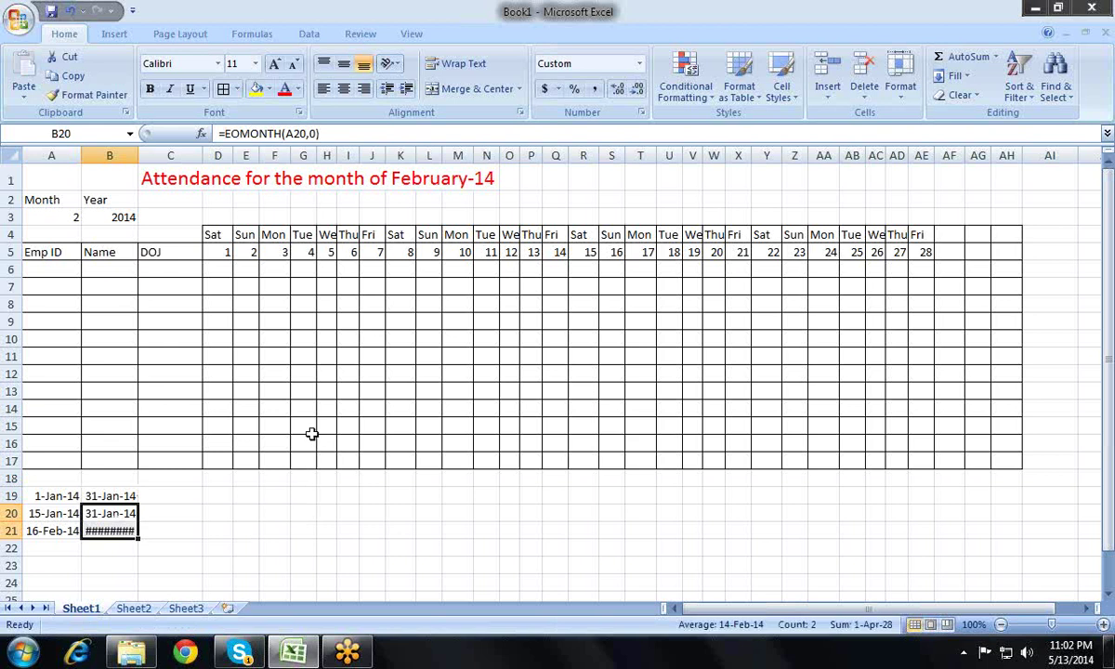
- AutoFit column B so the 28-Feb-14 result shows fully
key(alt)
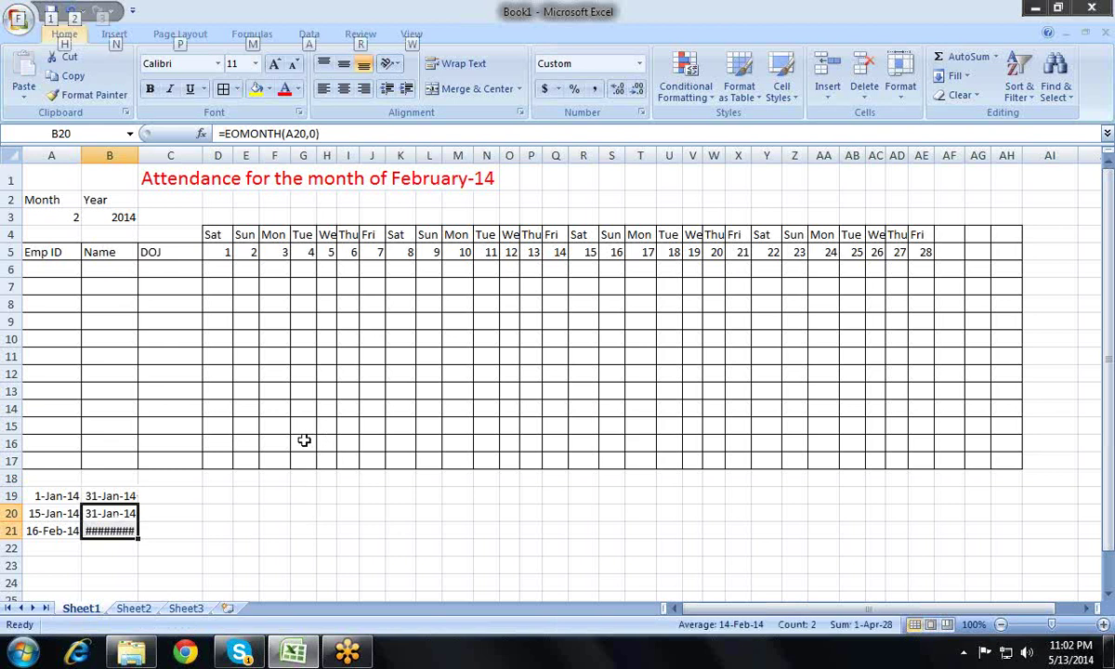
key(o)
key(Escape)
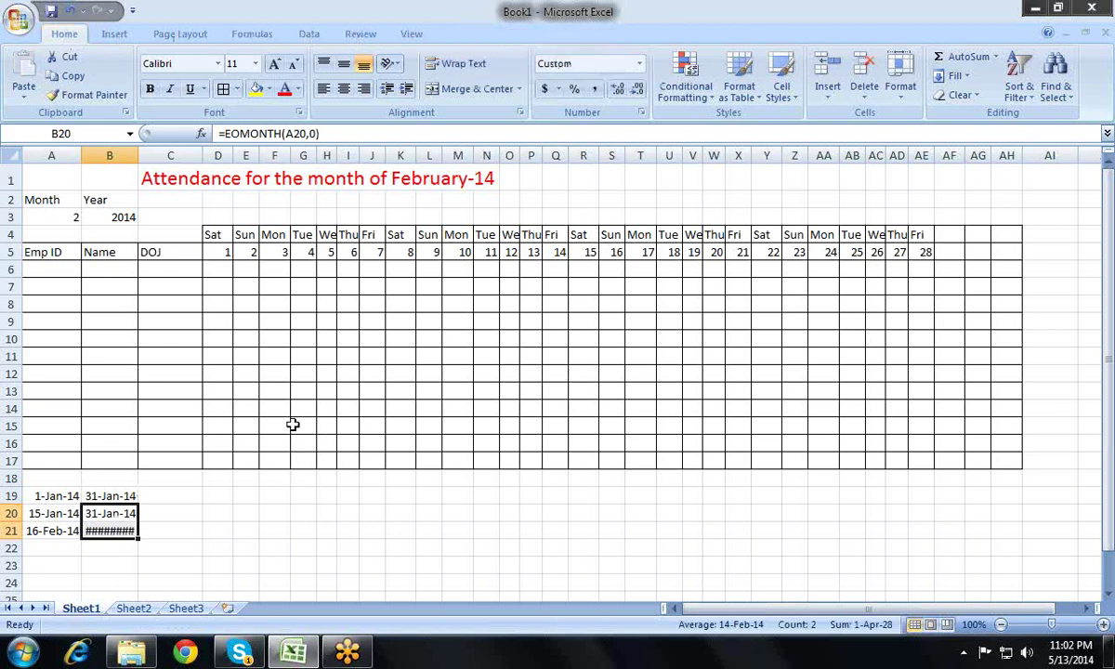
key(alt)
key(o)
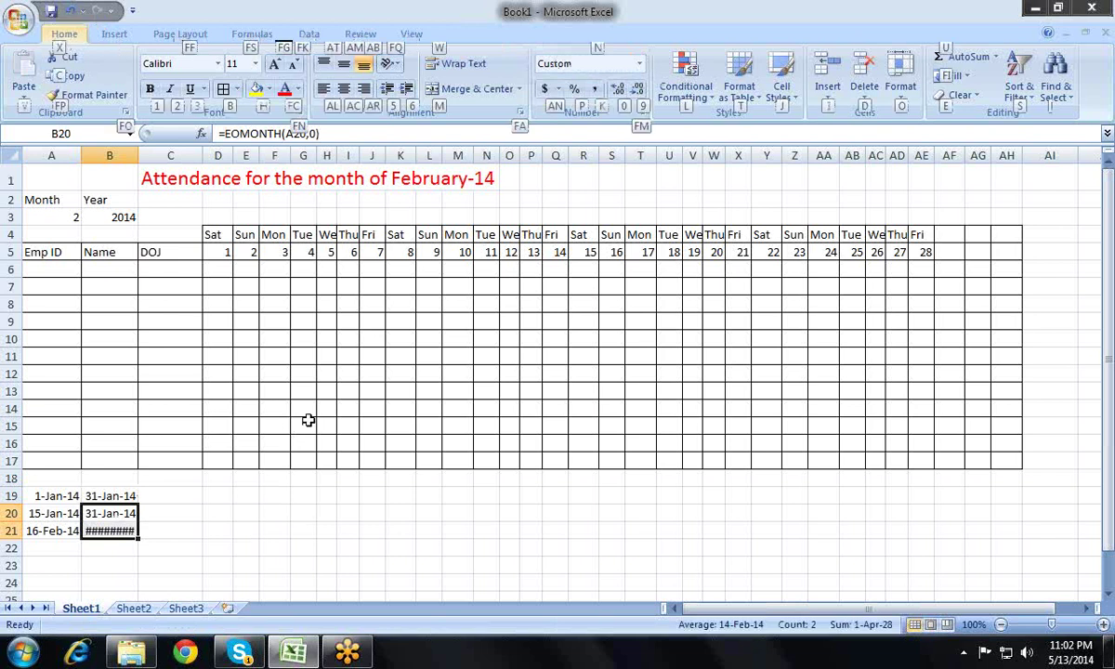
key(c)
key(a)
- Check the sample dates and their end-of-month results across A19:B21
key(Up)
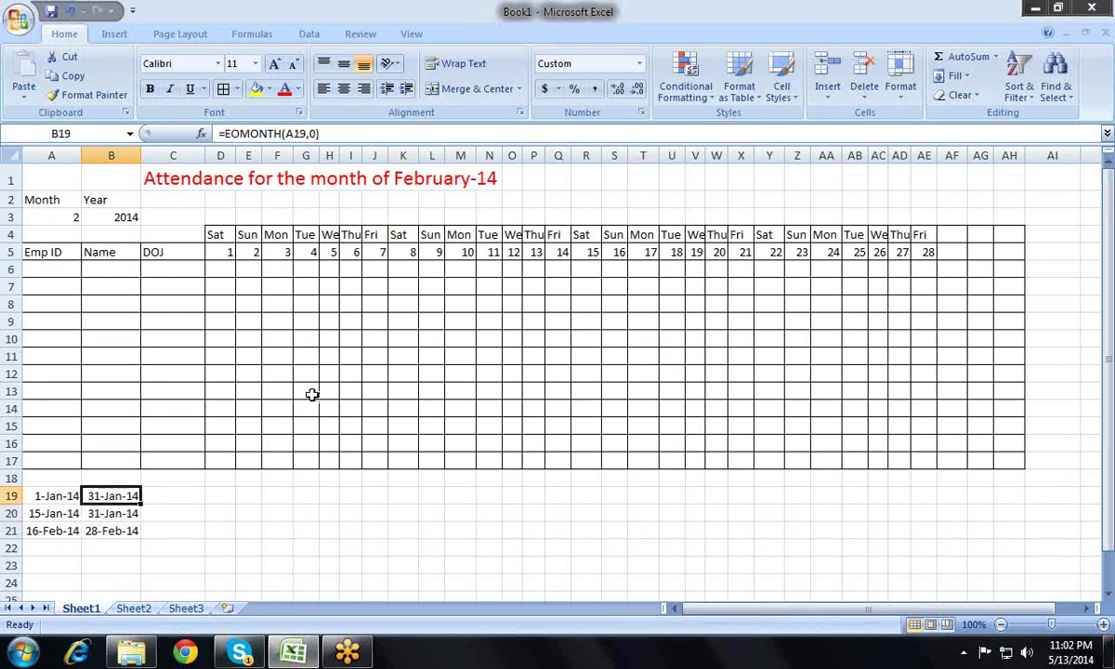
key(Left)
key(Down)
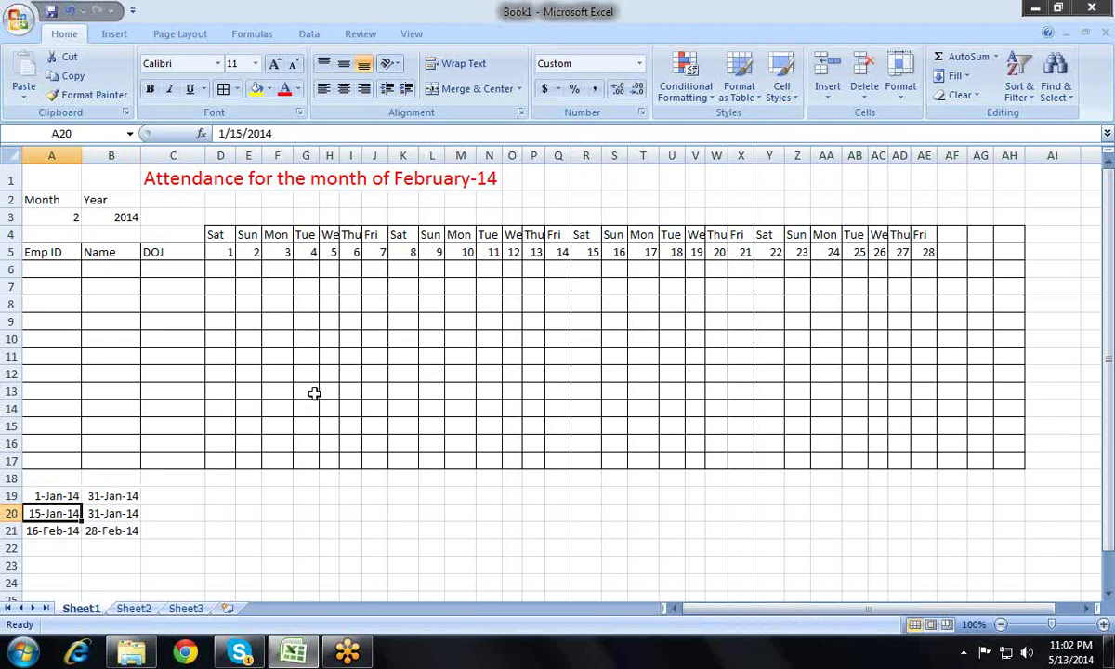
key(Right)
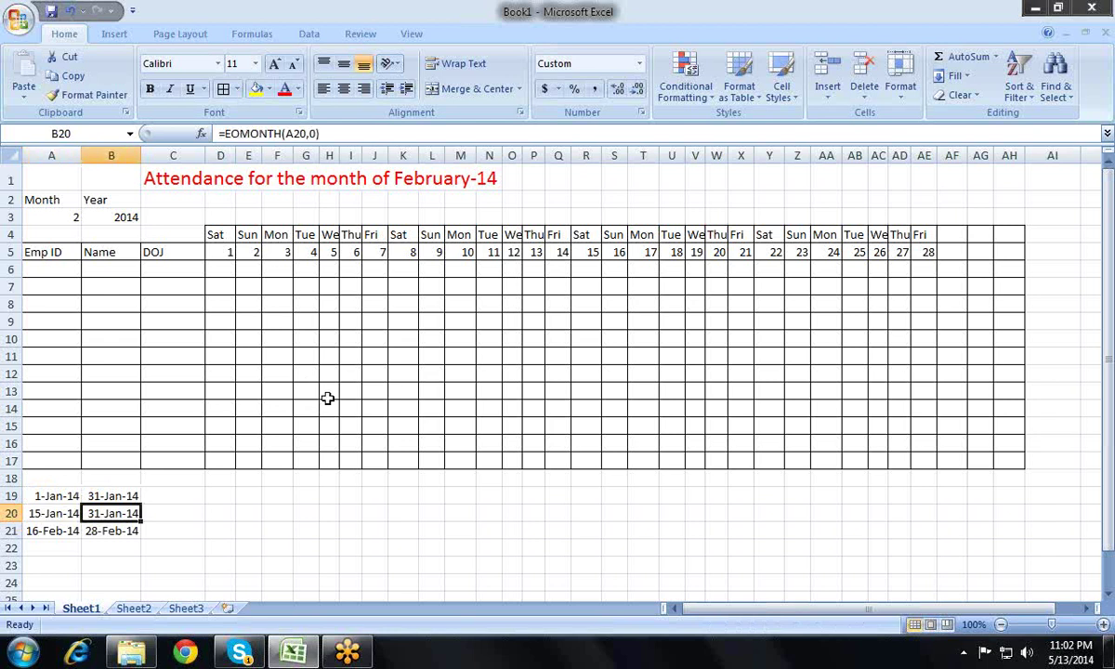
key(Down)
key(Left)
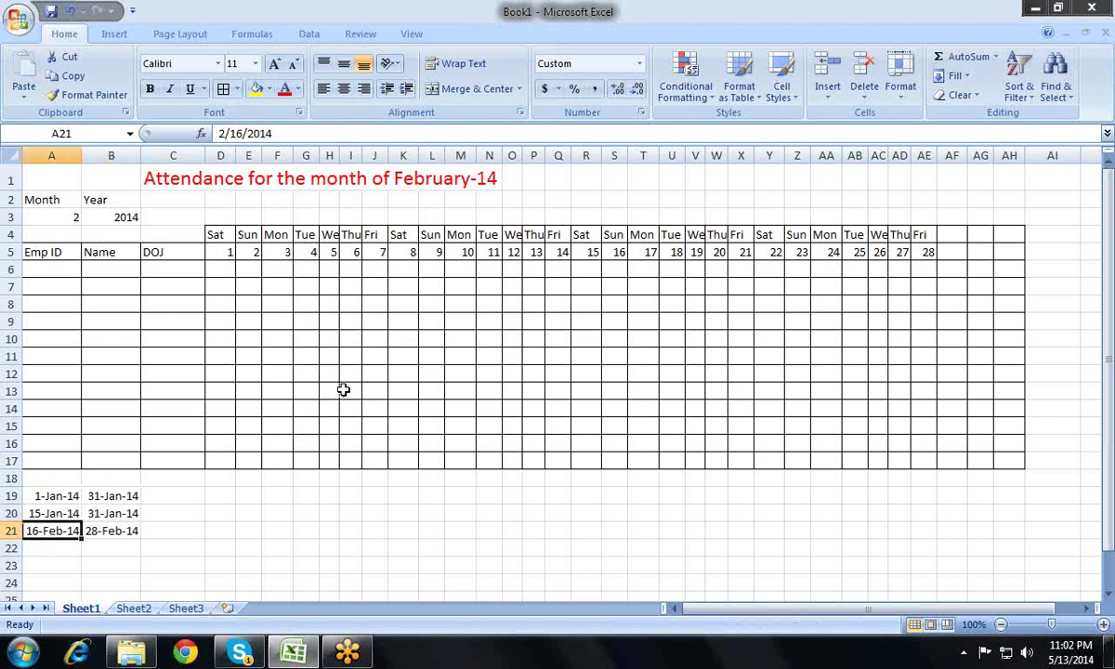
key(Up)
key(Up)
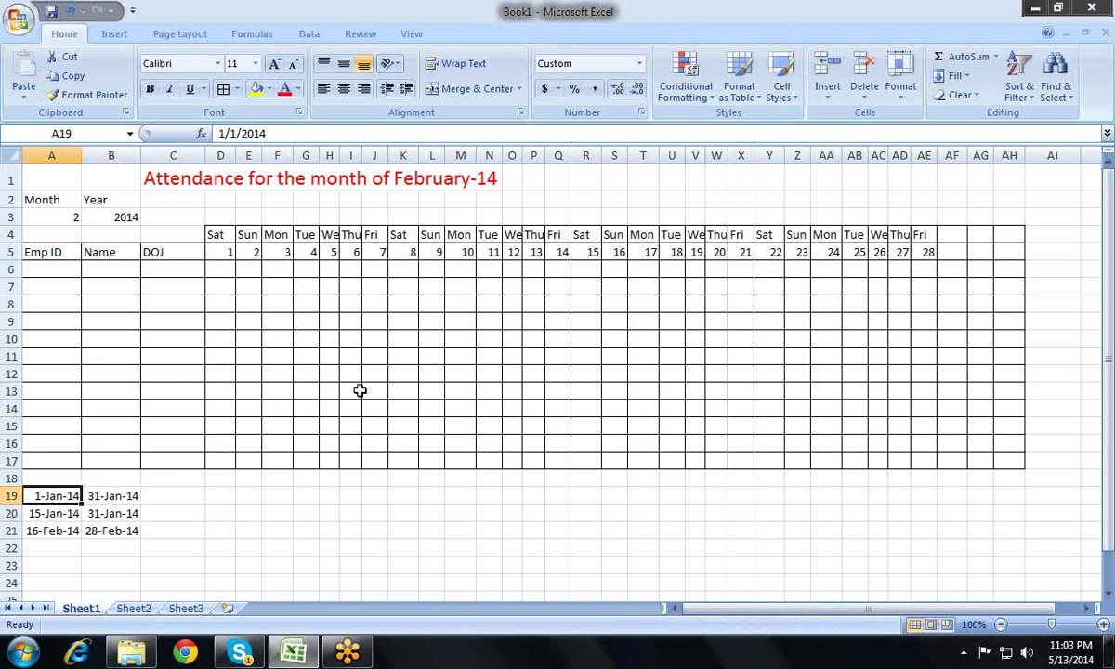
key(shift+Right)
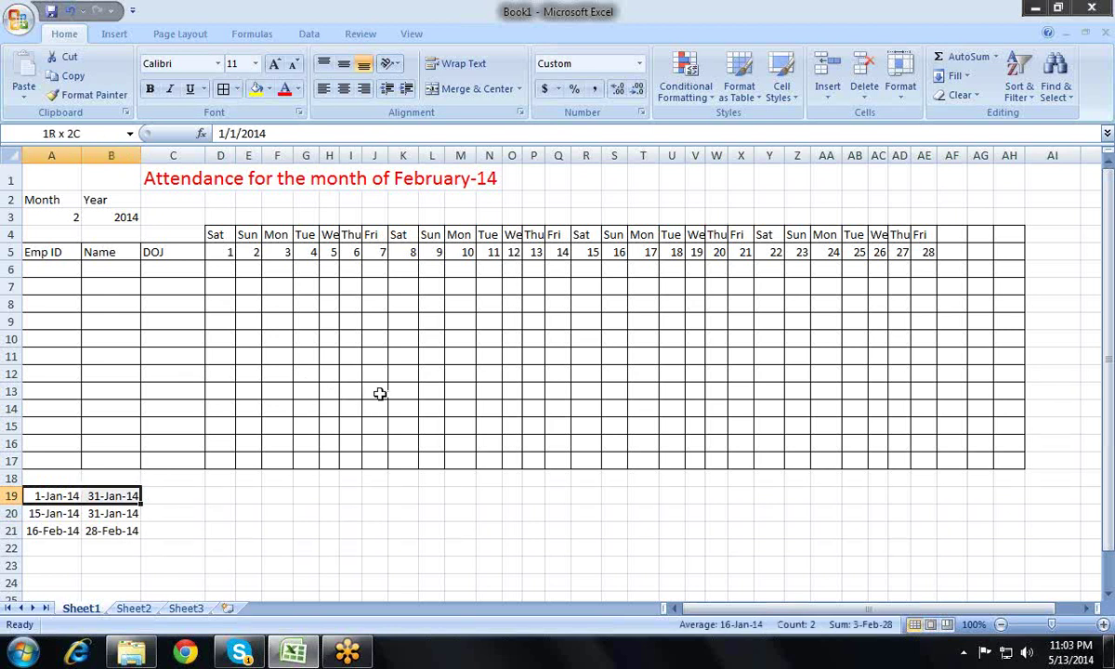
key(shift+Down)
key(shift+Down)
key(Up)
key(Down)
key(Right)
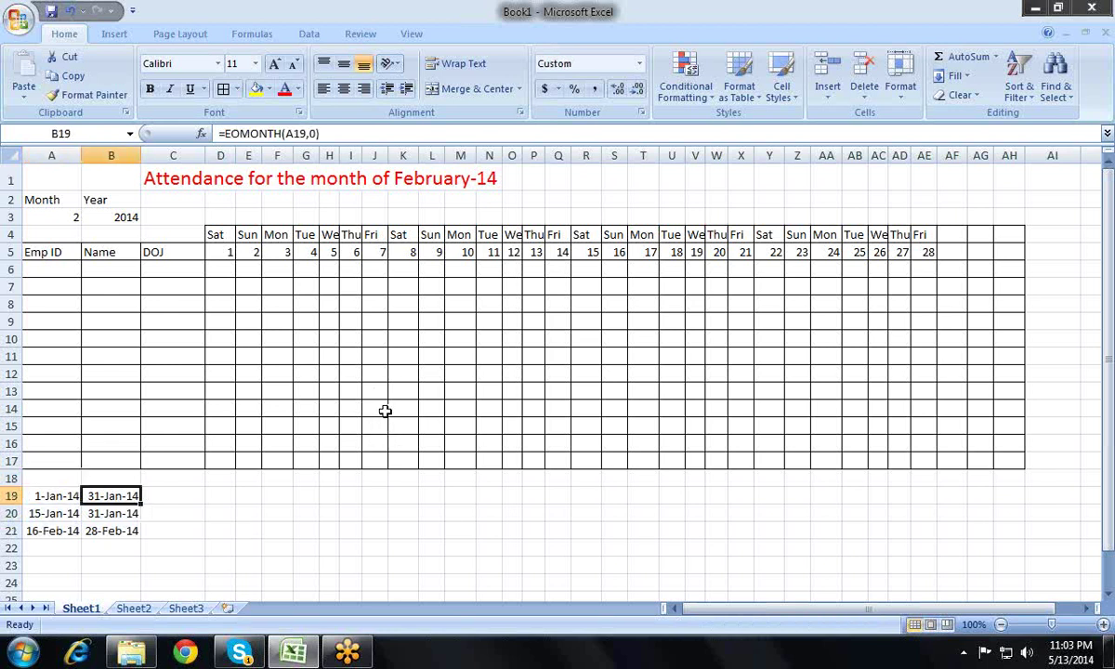
key(Left)
- Delete the test dates and formulas in A19:B21
key(shift+Right)
key(shift+Down)
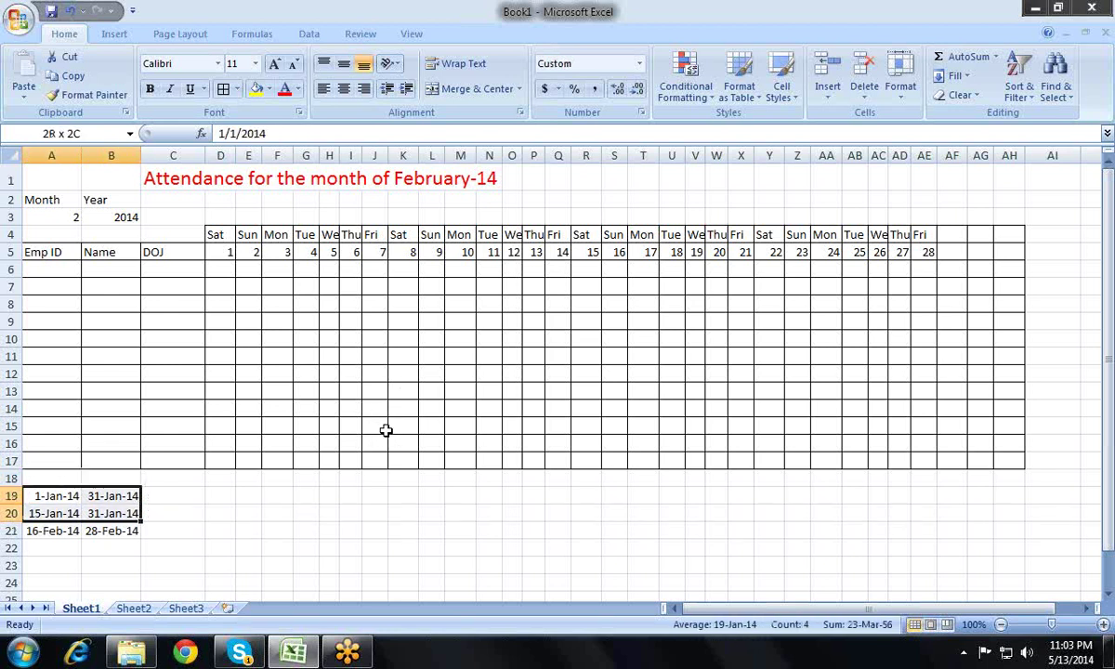
key(shift+Down)
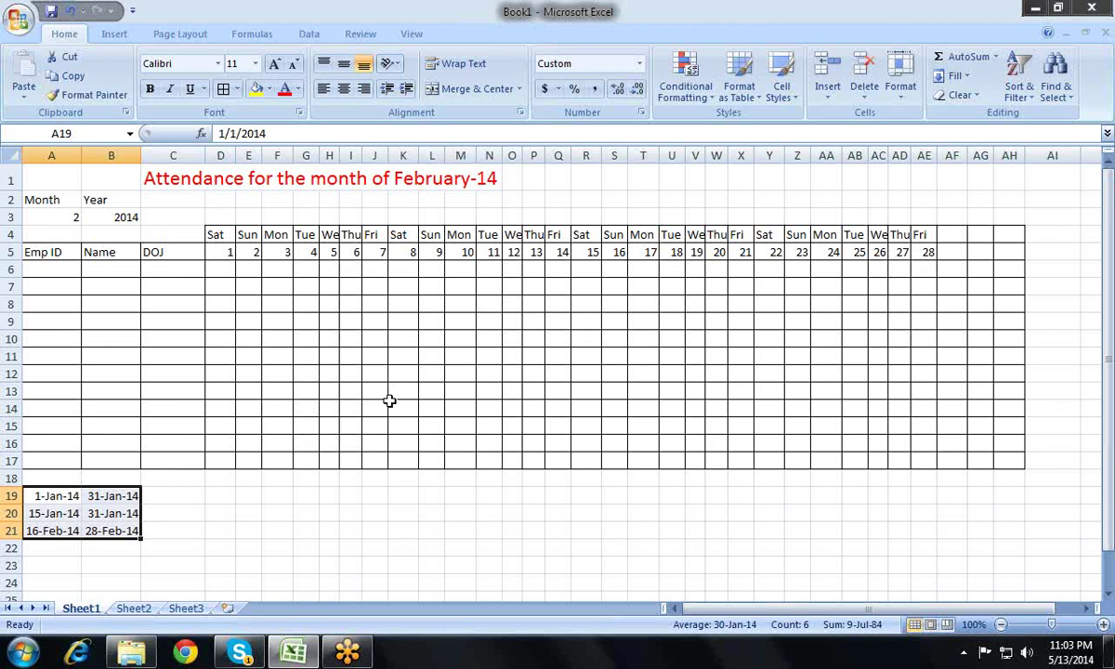
key(Delete)
- Check the weekday formula in AB4 and the day-number formulas along row 5
key(Up)
key(Up)
key(Up)
key(Up)
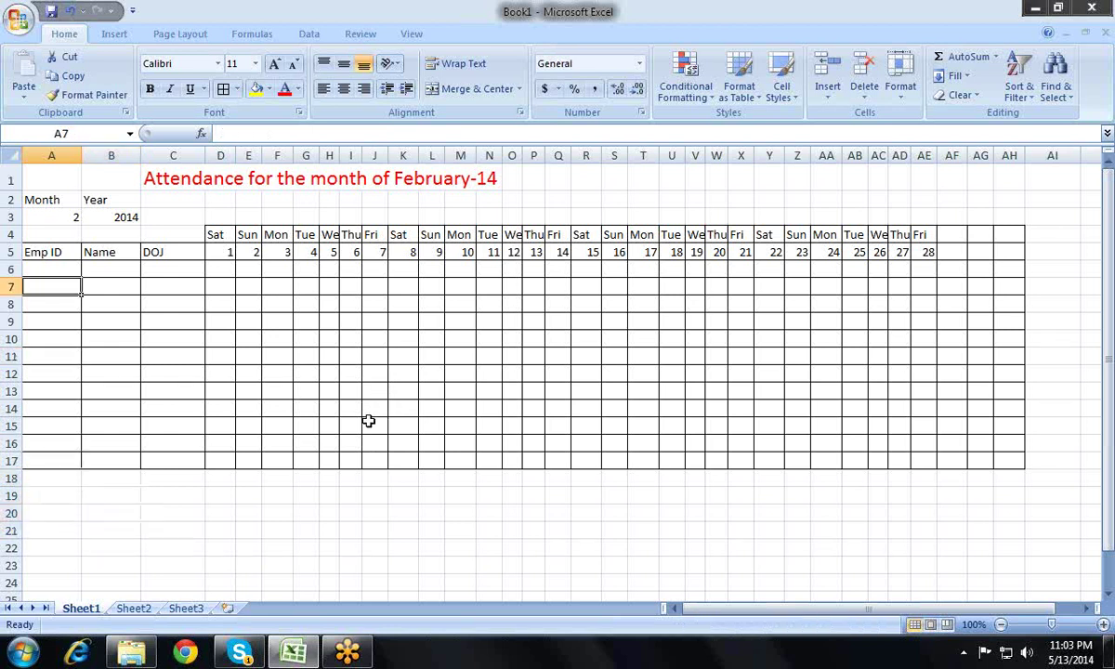
key(Right)
key(Right)
key(Right)
key(Right)
key(Right)
key(Right)
key(Right)
key(Right)
key(Up)
key(Up)
key(Up)
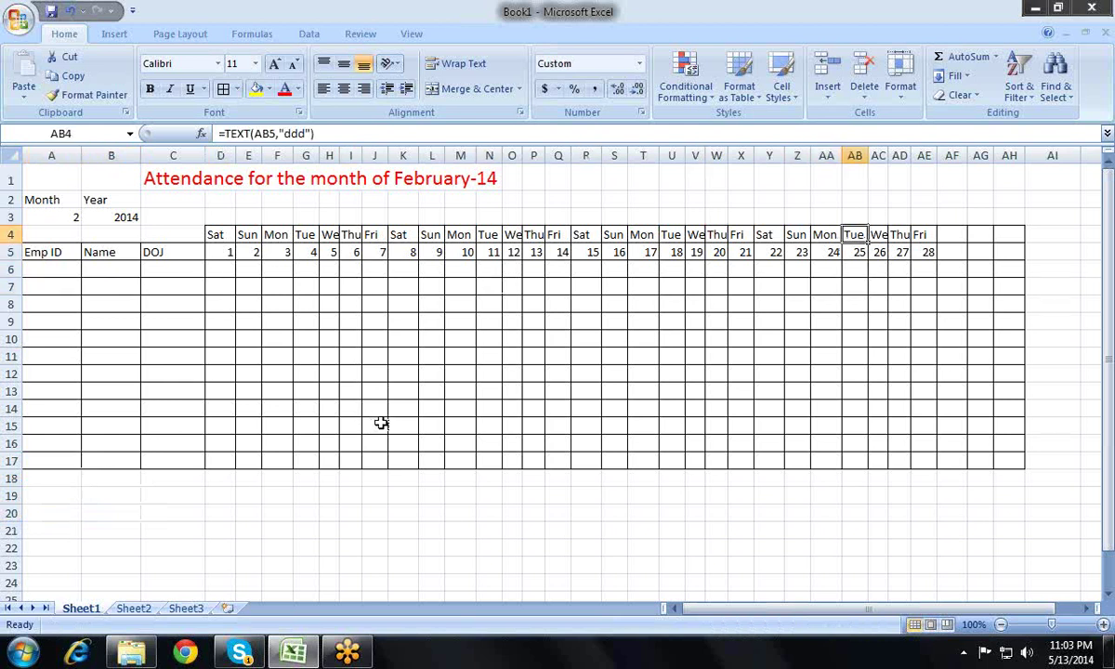
key(Right)
key(Down)
key(Right)
key(Right)
key(Right)
key(Right)
key(Left)
key(Left)
key(Left)
key(Left)
key(Left)
key(Left)
key(Left)
key(Left)
key(Left)
key(Right)
key(Left)
key(Right)
key(Right)
key(Right)
key(Right)
key(Right)
key(Right)
key(Right)
key(Right)
- Compare AE5's day formula with AF5's, confirming AF5 stays blank after day 28
key(Right)
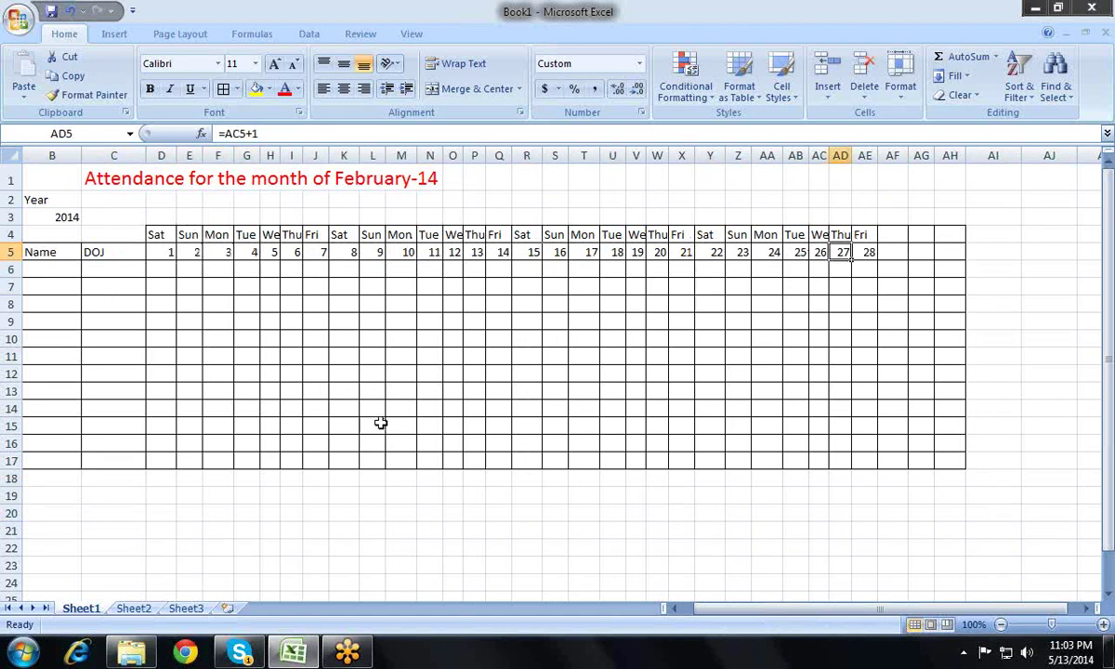
key(Right)
key(Right)
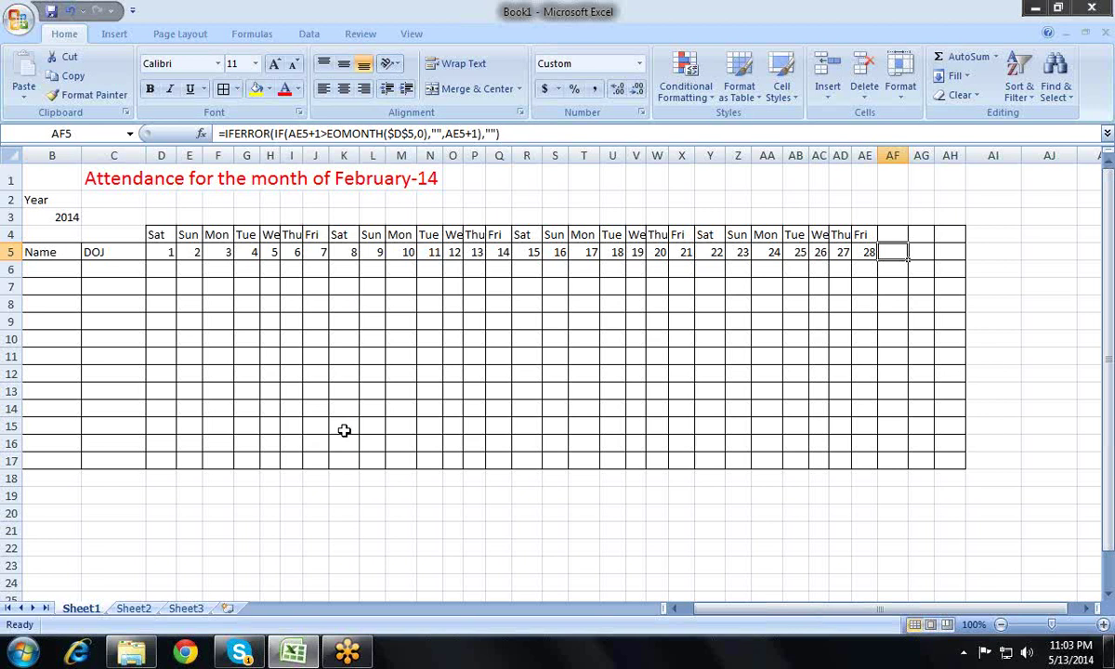
key(Left)
key(Right)
key(Left)
key(Right)
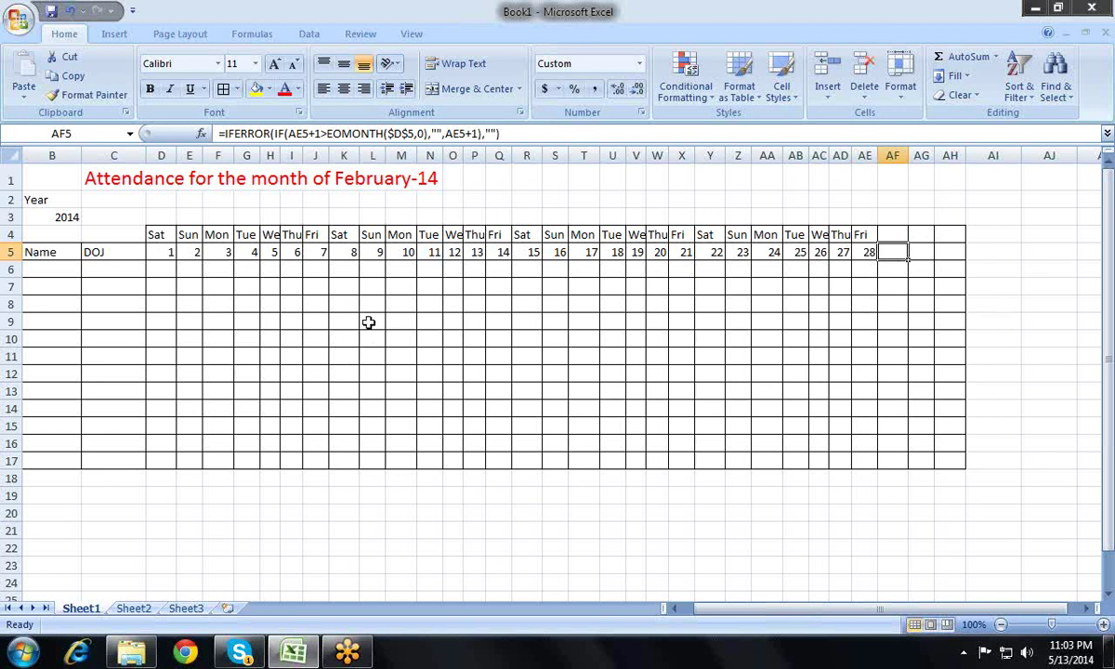
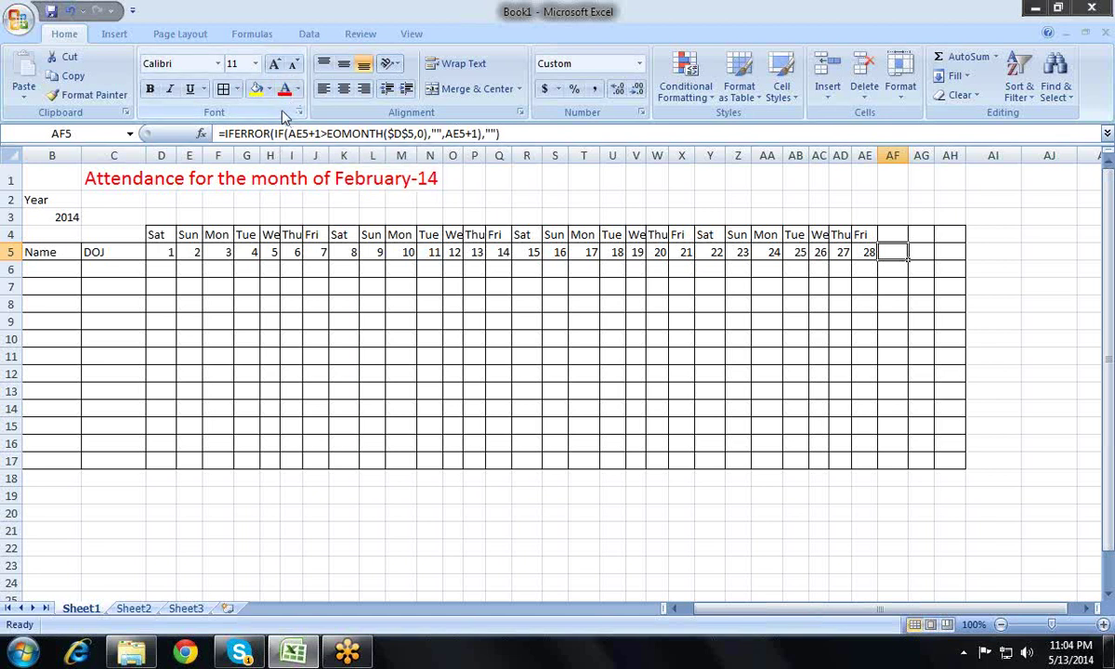
- Move right to the next day cell to inspect its formula
key(Right)
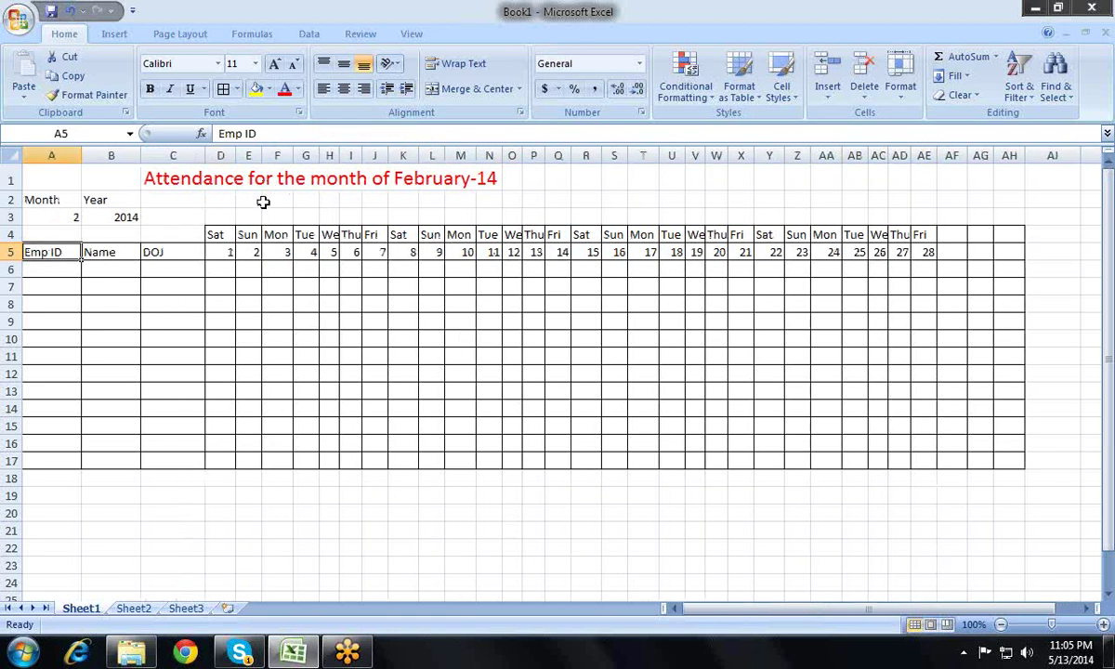
- Review the header row across to the DOJ column, then return to month cell A3
key(Right)
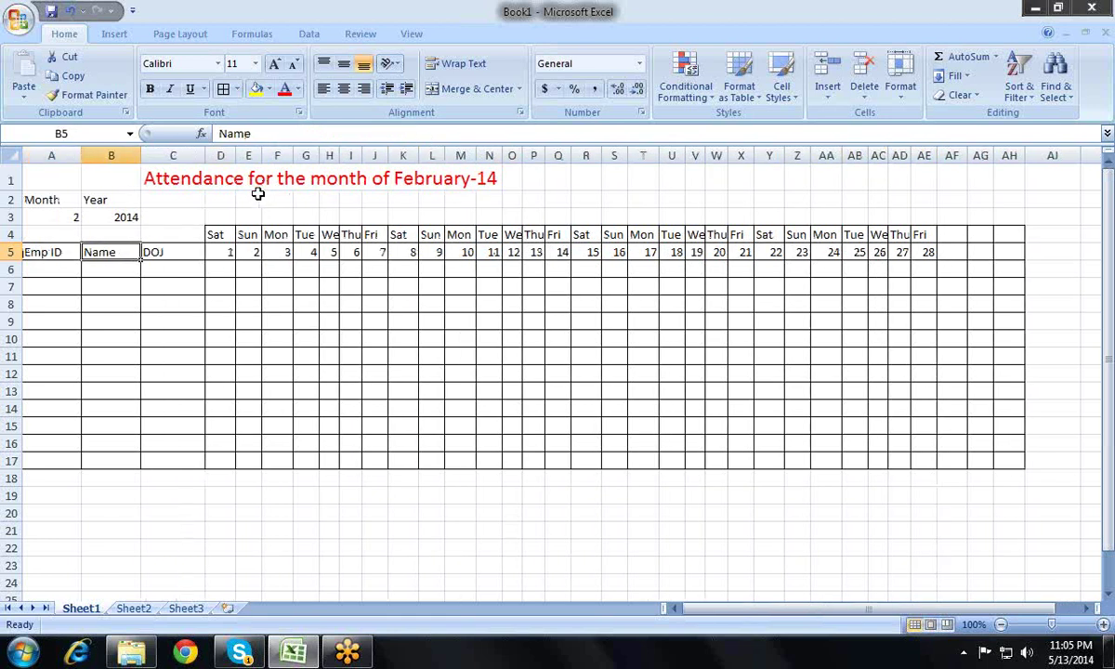
key(Right)
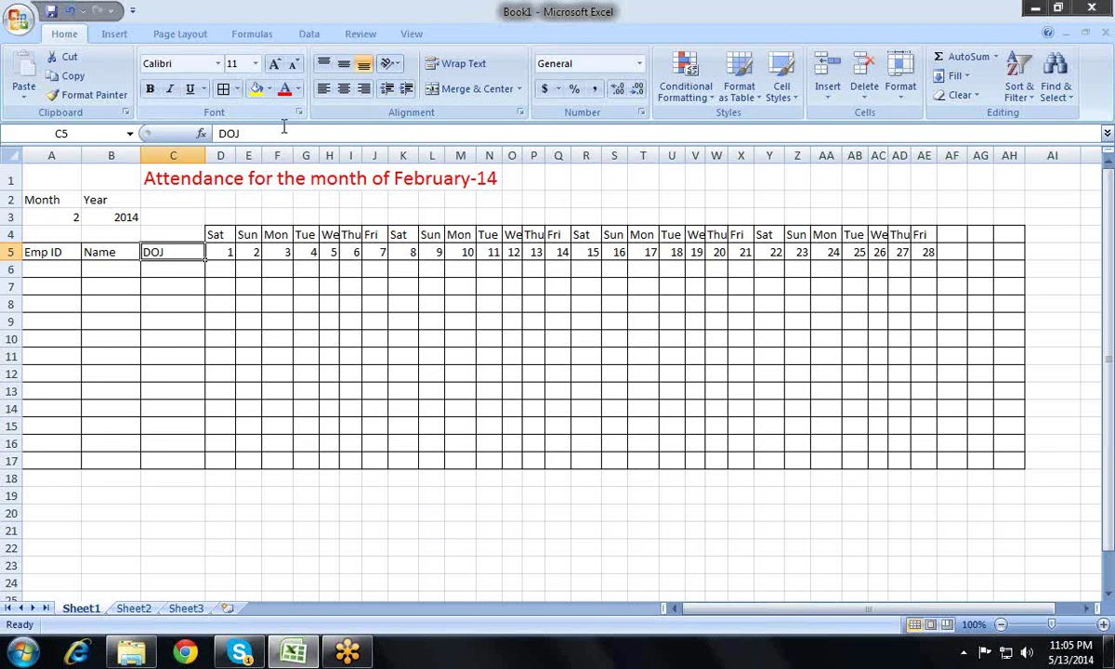
key(Right)
key(Home)
key(Up)
key(Up)
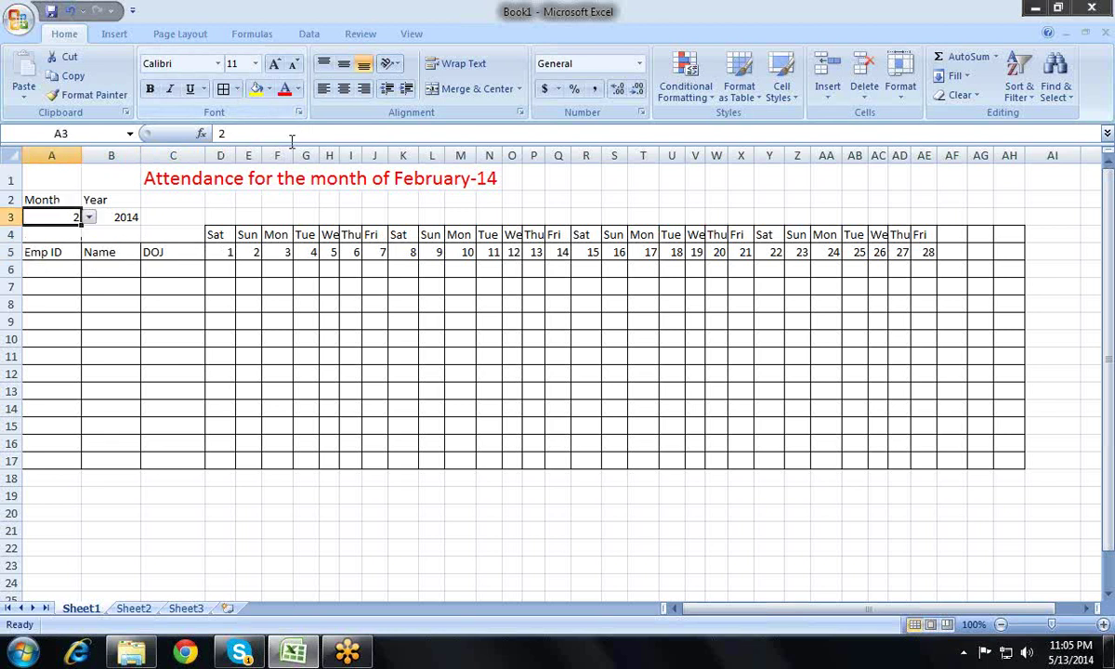
- Change the month in A3 from the dropdown to 4, then to 6
key(alt+Down)
key(Down)
key(Return)
key(Up)
key(Down)
key(alt+Down)
key(Down)
key(Down)
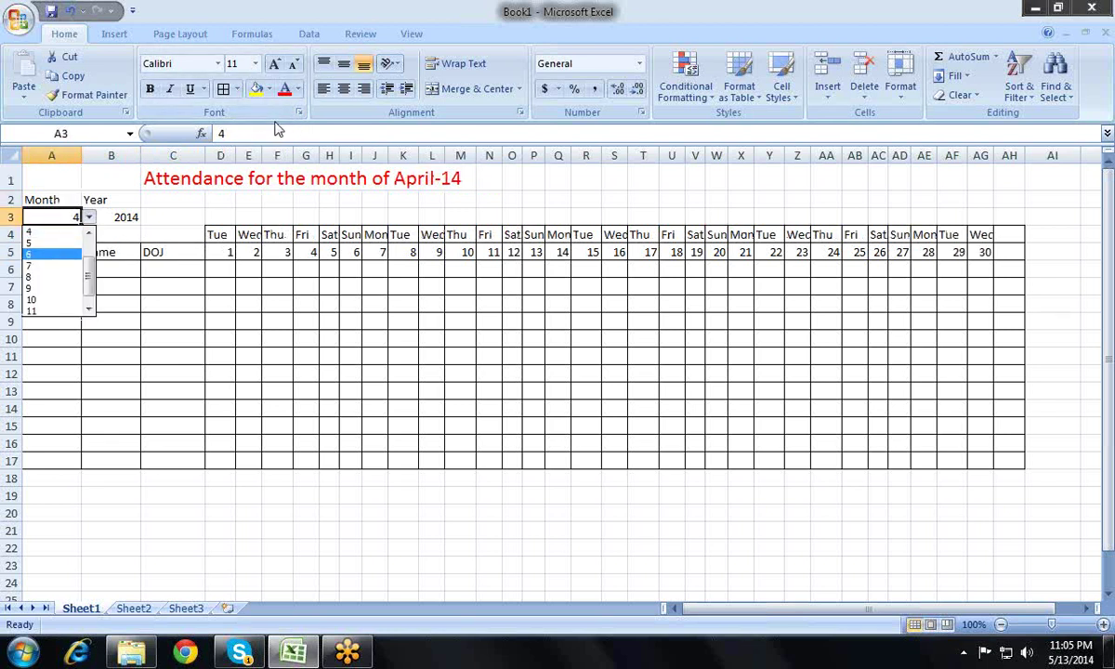
key(Return)
key(Right)
key(Right)
key(Right)
- Inspect the weekday header formulas in row 4 and the DOJ header
key(Down)
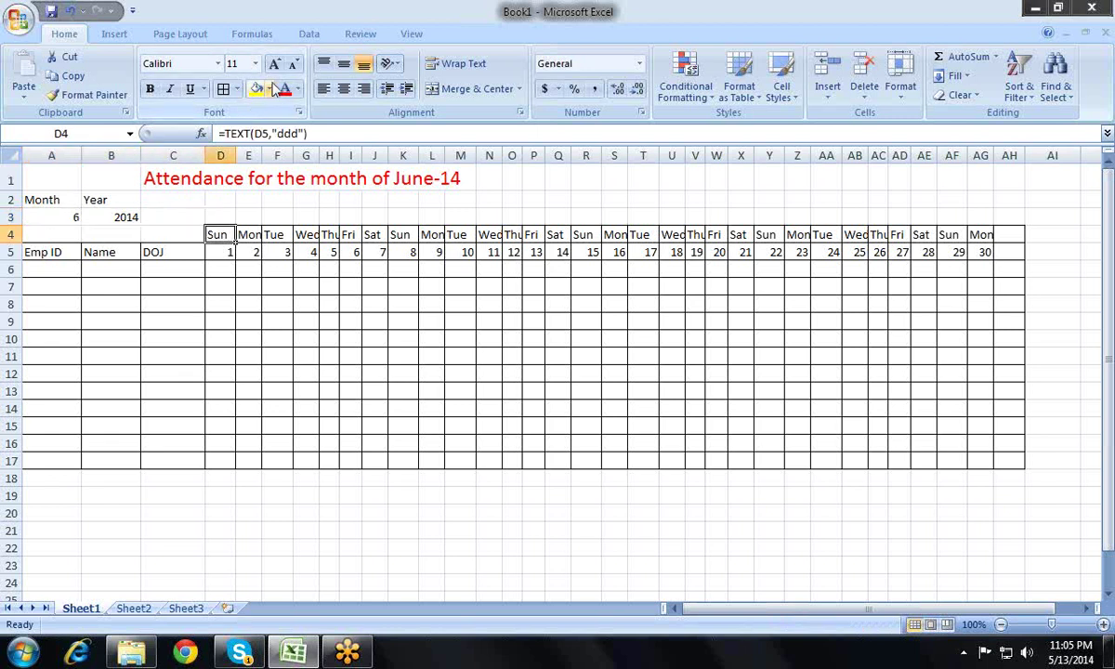
key(Right)
key(Right)
key(Right)
key(Right)
key(Left)
key(Left)
key(Left)
key(Left)
key(Down)
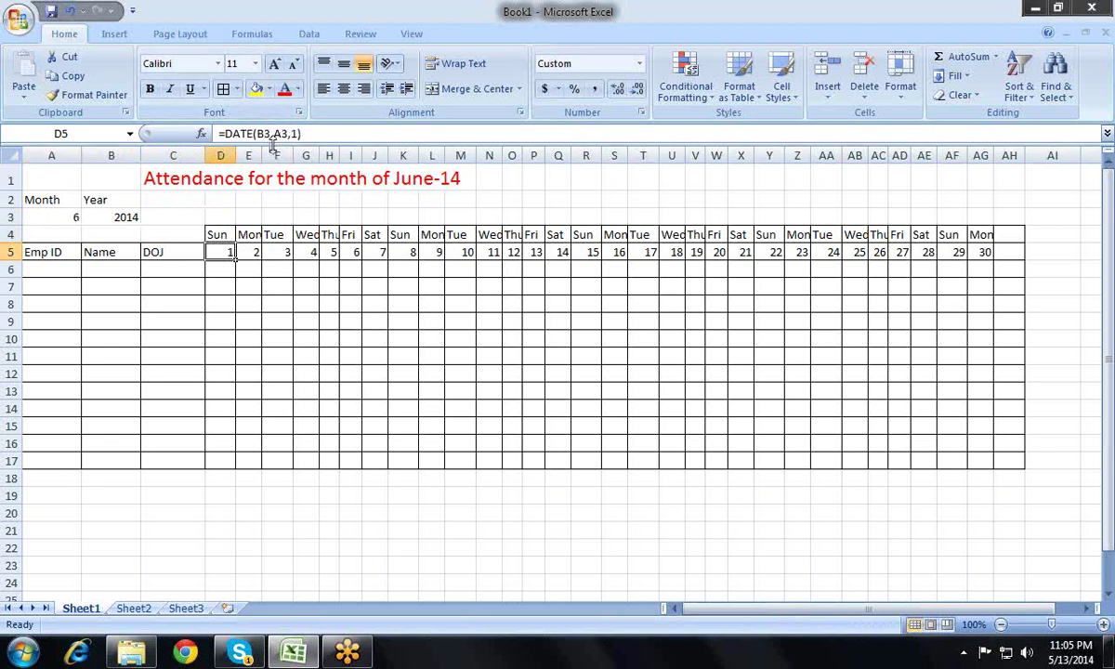
key(Up)
key(Right)
key(Right)
key(Right)
key(Right)
key(Right)
key(Left)
key(Left)
key(Left)
key(Left)
key(Left)
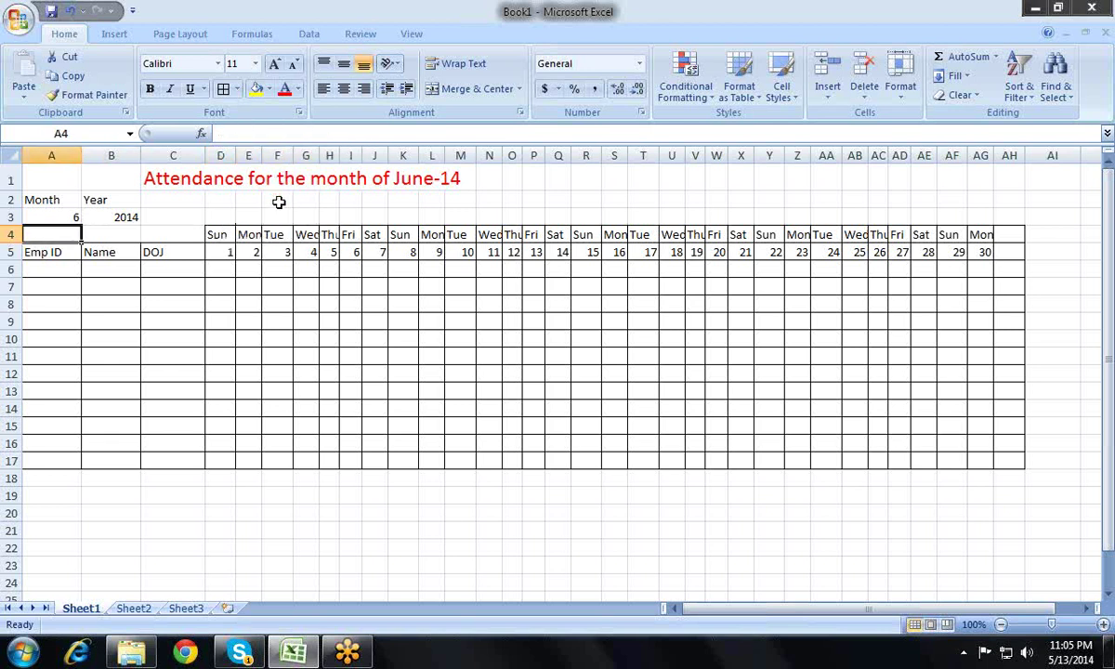
key(Down)
key(Down)
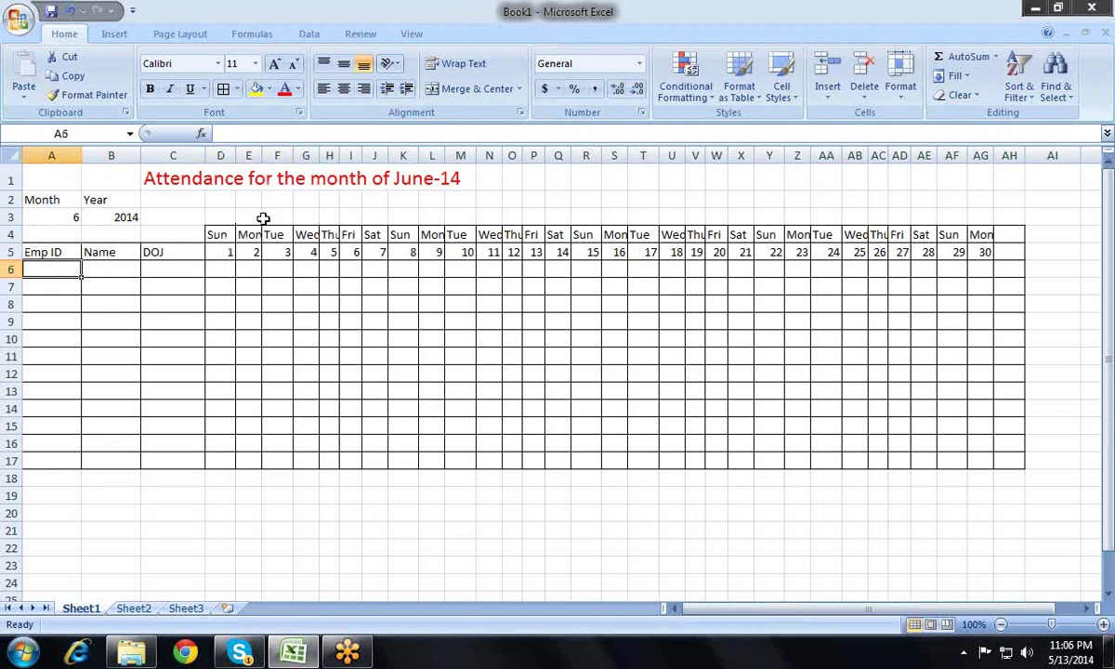
key(Right)
key(Right)
key(Up)
key(Up)
key(Right)
key(Right)
key(Right)
key(Right)
key(Right)
key(Right)
key(Right)
key(Right)
- Check the day 8 column and the day 2 and D4 formulas, ending at helper cell C4
key(Left)
key(Left)
key(Left)
key(Left)
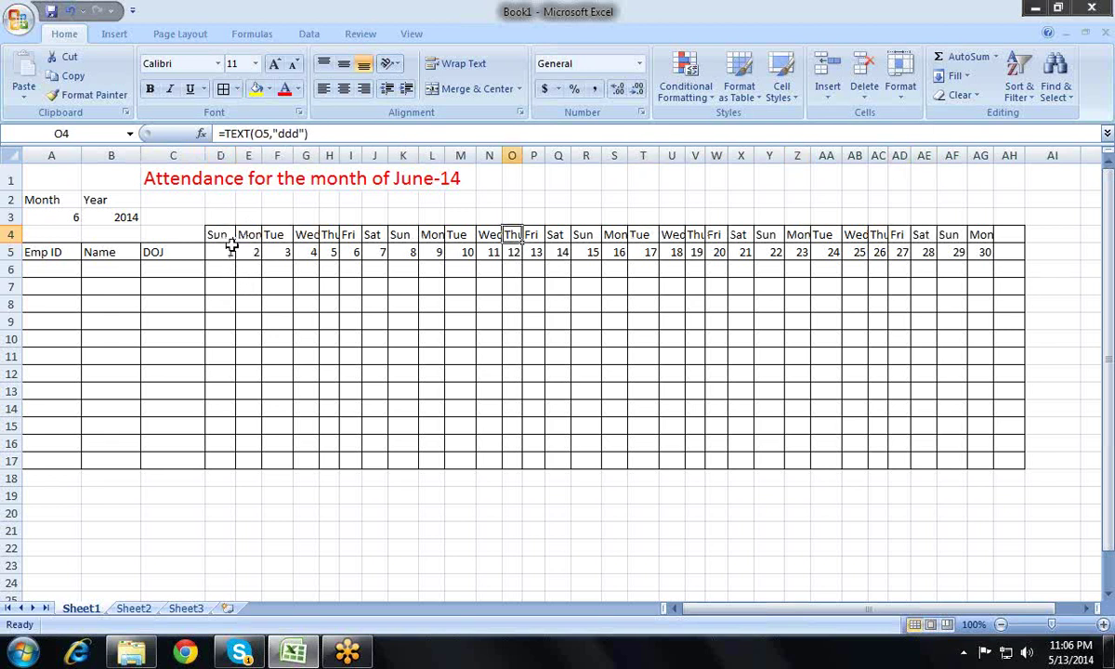
key(Left)
key(Left)
key(Left)
key(Left)
key(Left)
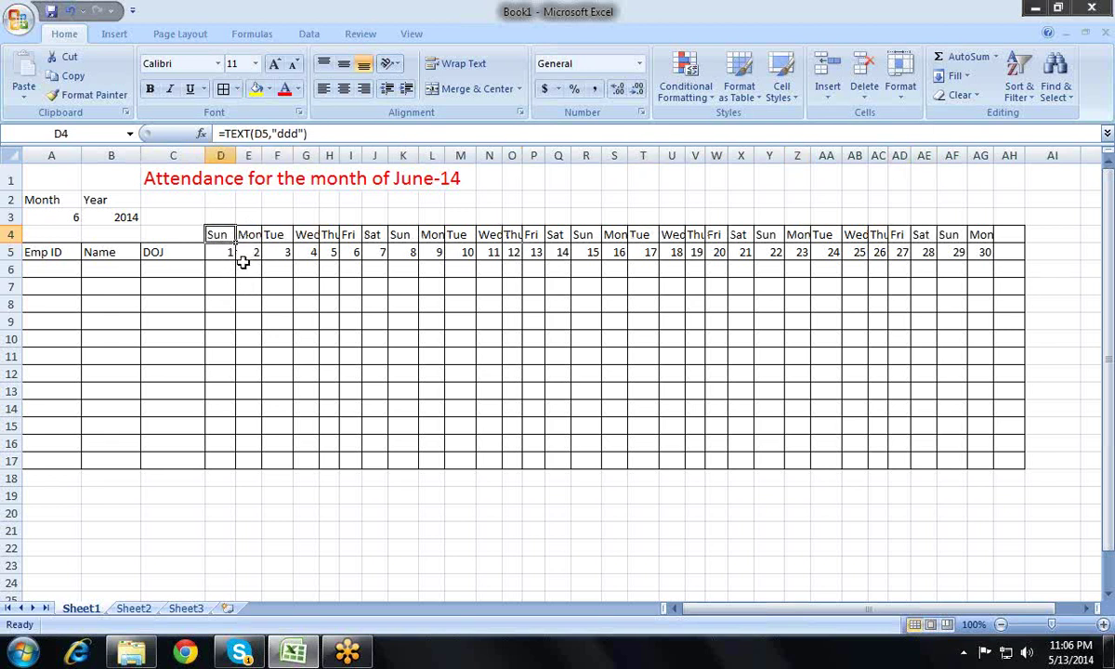
key(Right)
key(Right)
key(Right)
key(Right)
key(Right)
key(Right)
key(Right)
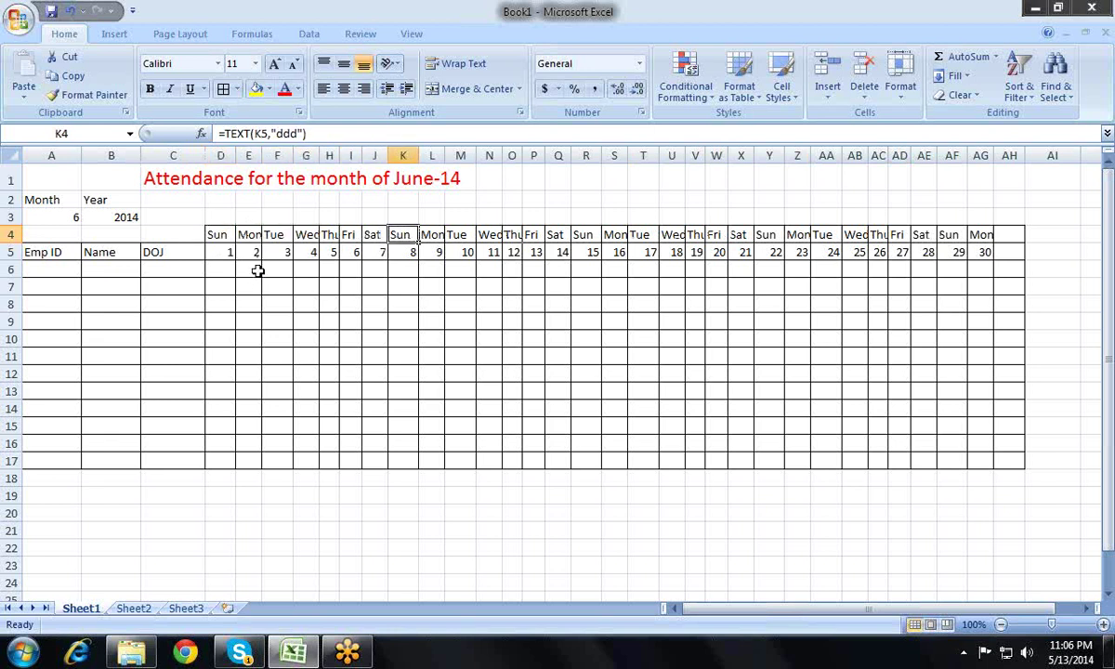
key(Down)
key(Down)
key(Down)
key(Down)
key(Down)
key(Down)
key(Up)
key(Up)
key(Up)
key(Up)
key(Up)
key(Up)
key(Up)
key(Up)
key(Up)
key(Down)
key(Left)
key(Left)
key(Left)
key(Left)
key(Left)
key(Left)
key(Down)
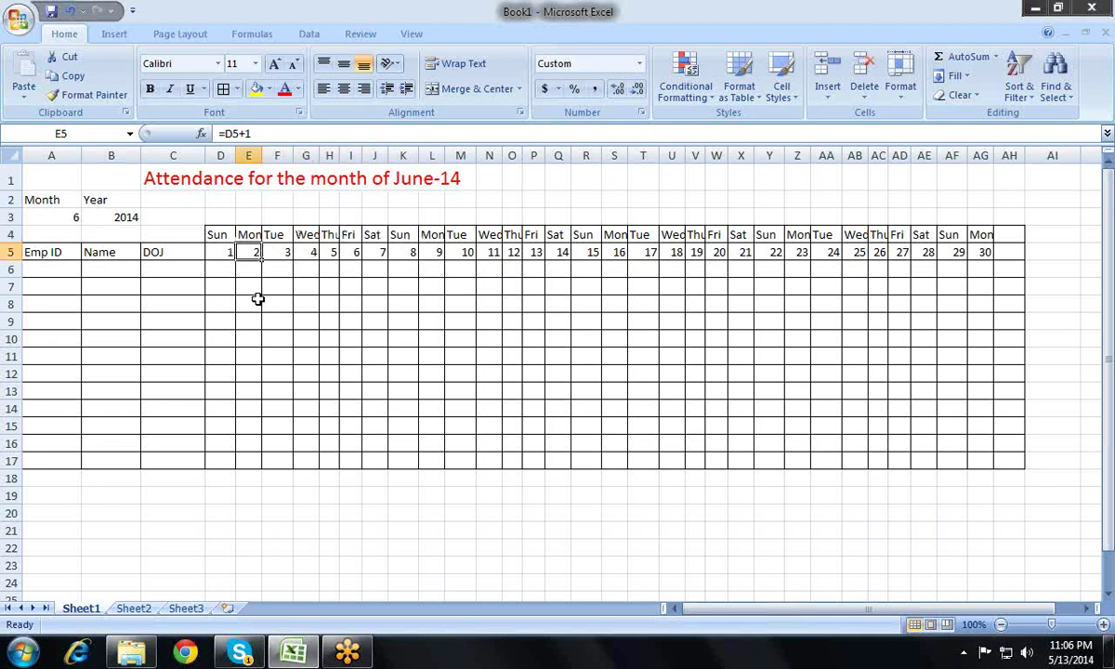
key(Left)
key(Up)
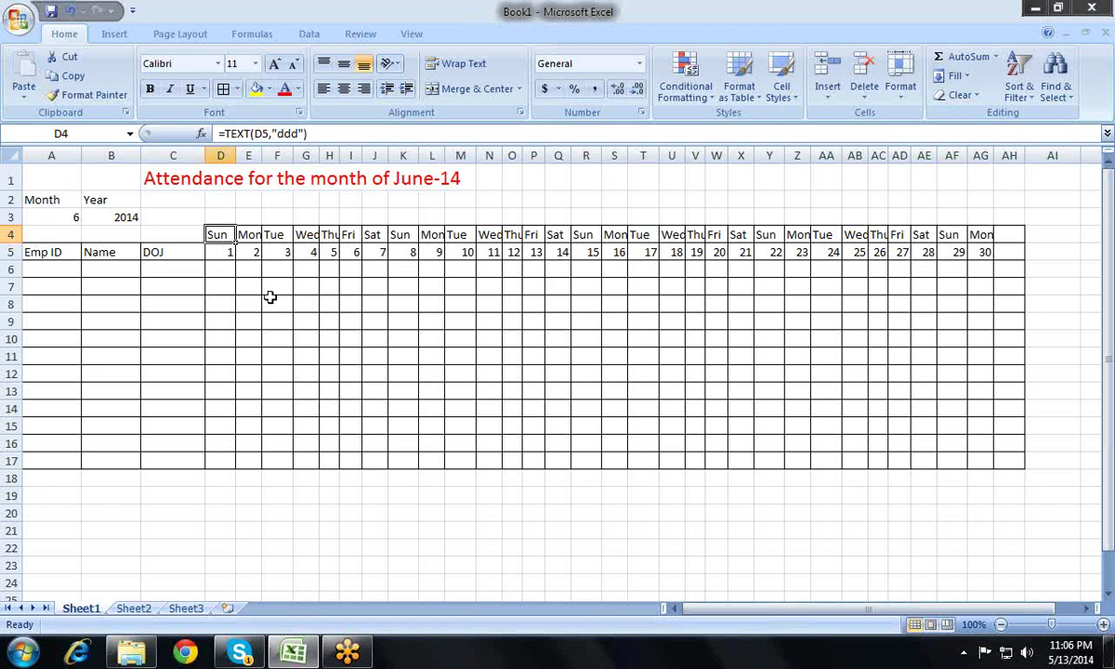
key(Left)
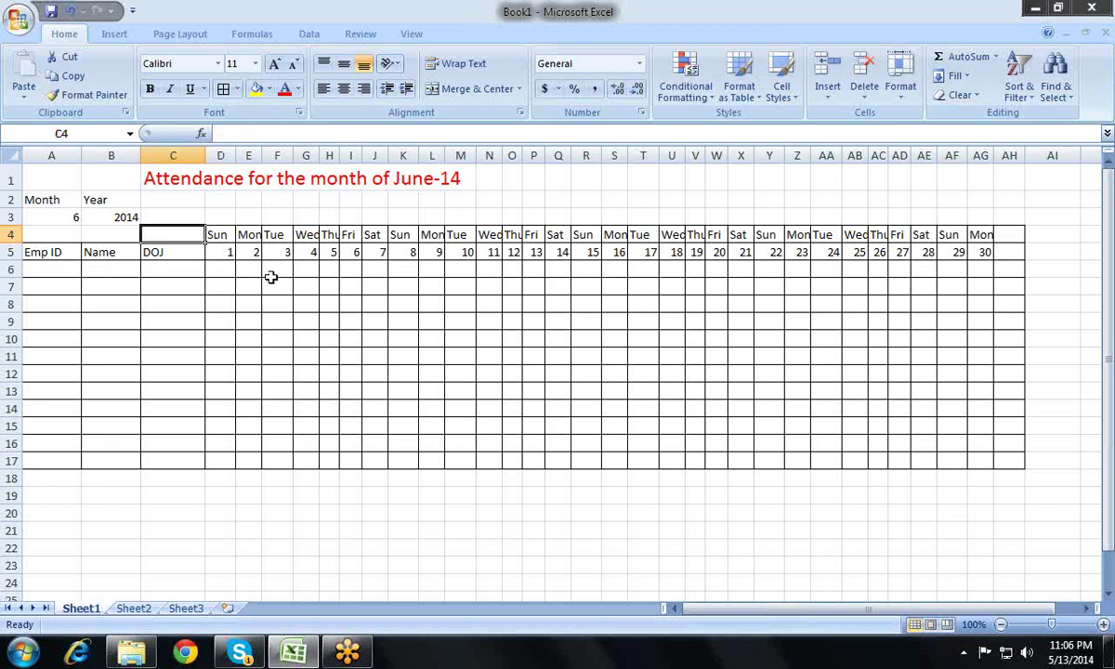
- Enter a Sunday test formula =D4="Sun" in C4
text(=)
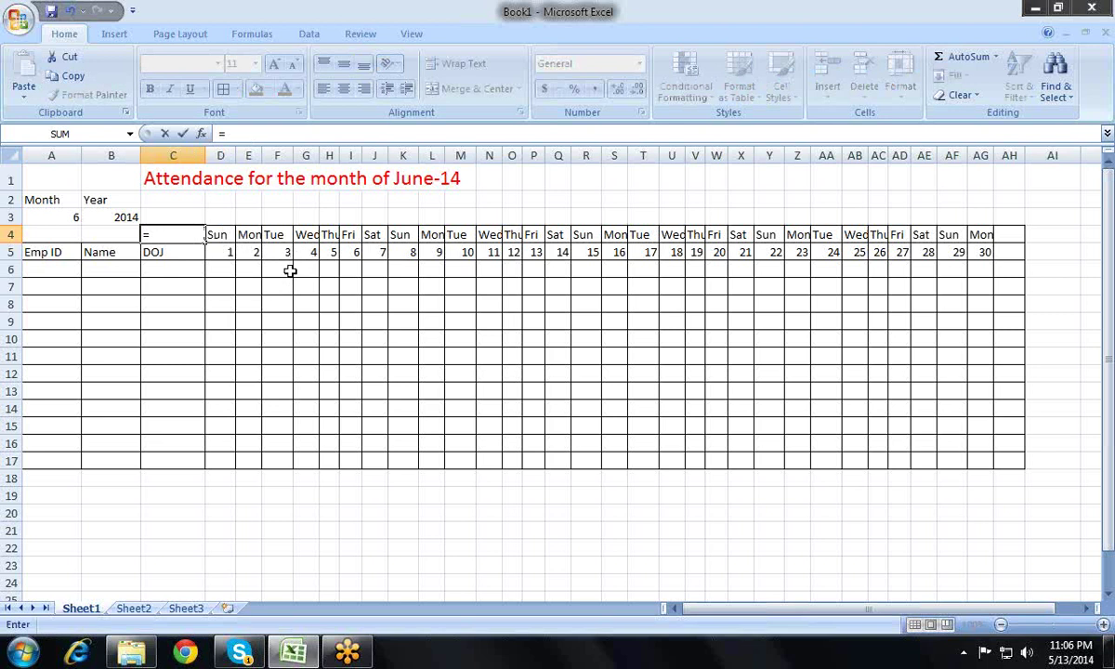
key(Right)
text(=")
text(Sun)
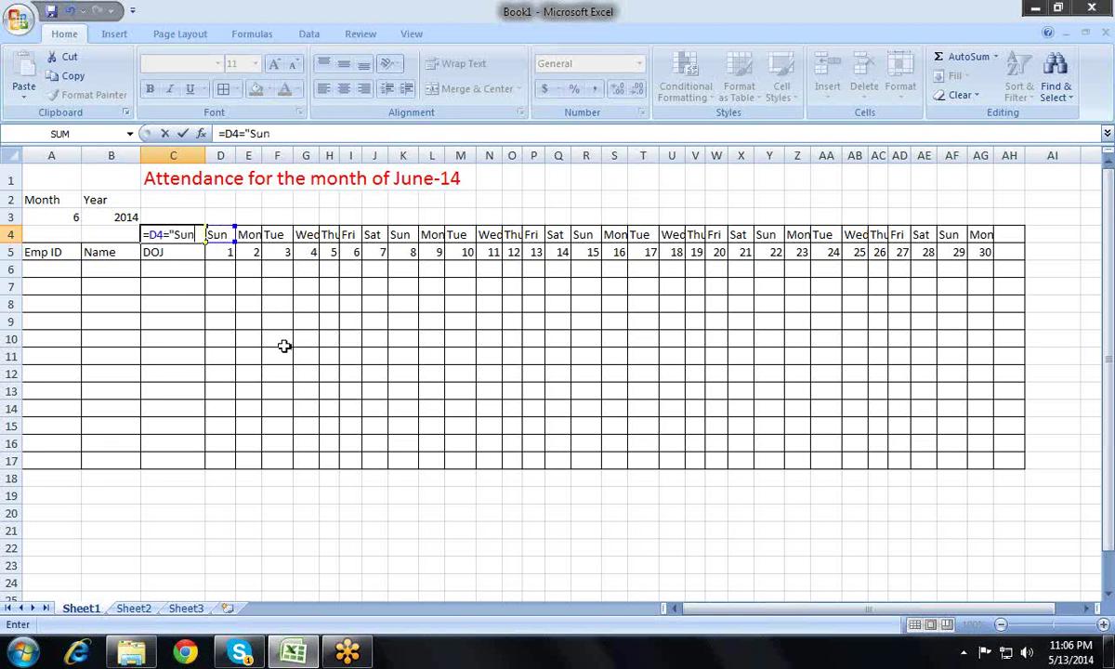
text(")
key(Return)
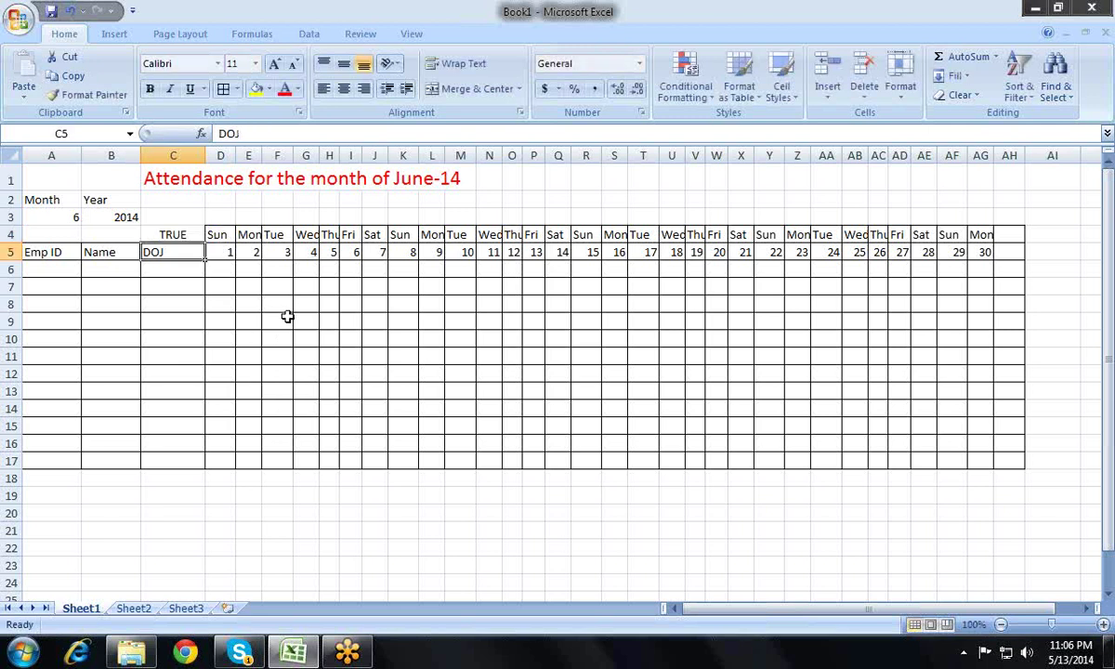
key(Up)
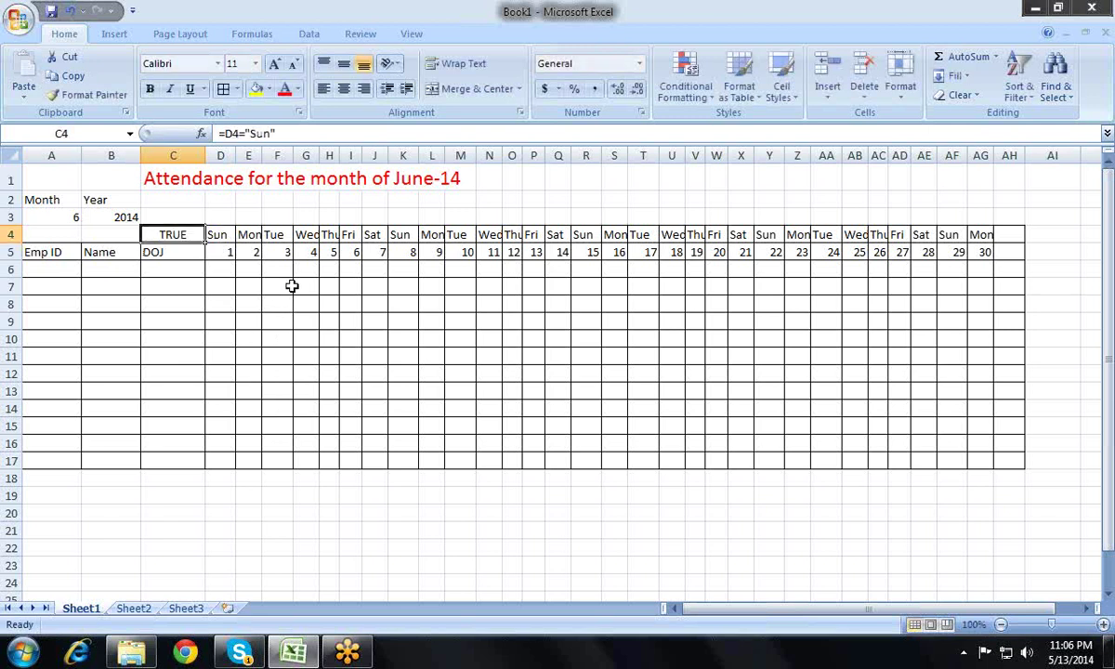
- Extend the C4 test to =OR(D4="Sun",D4="Sat") to catch both weekend days
key(F2)
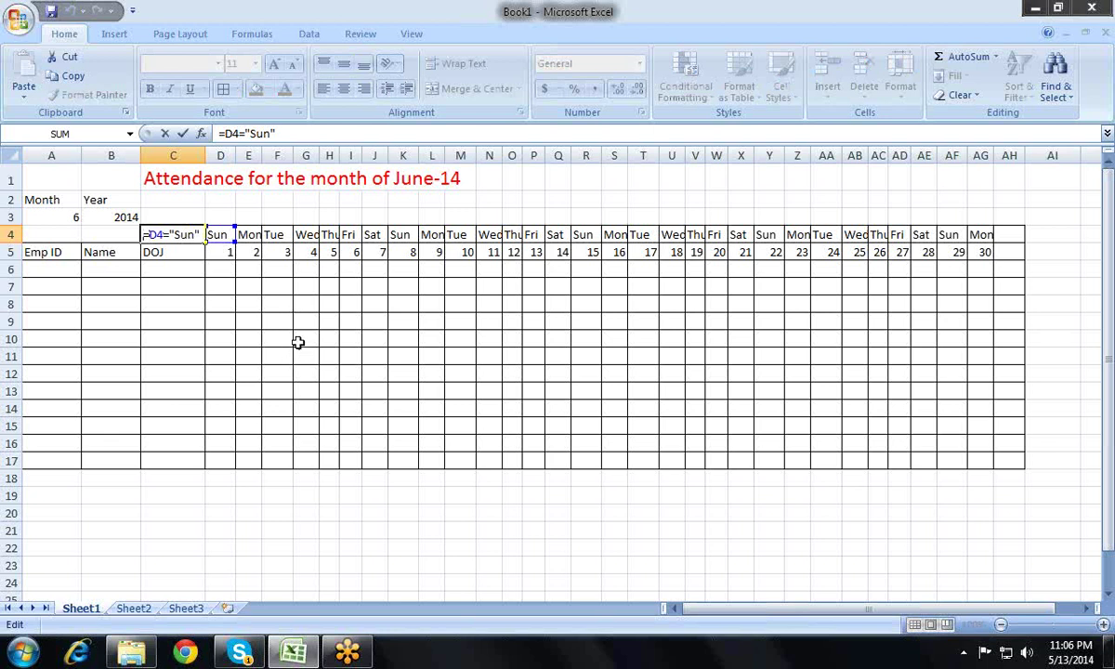
text(or)
key(Tab)
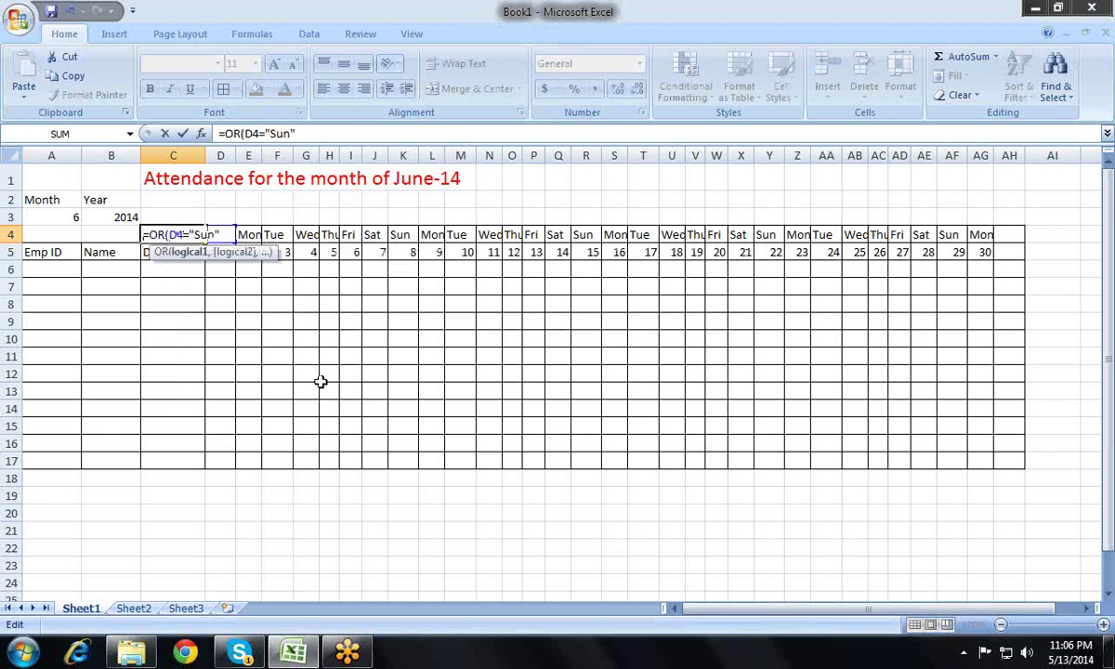
text(,d4)
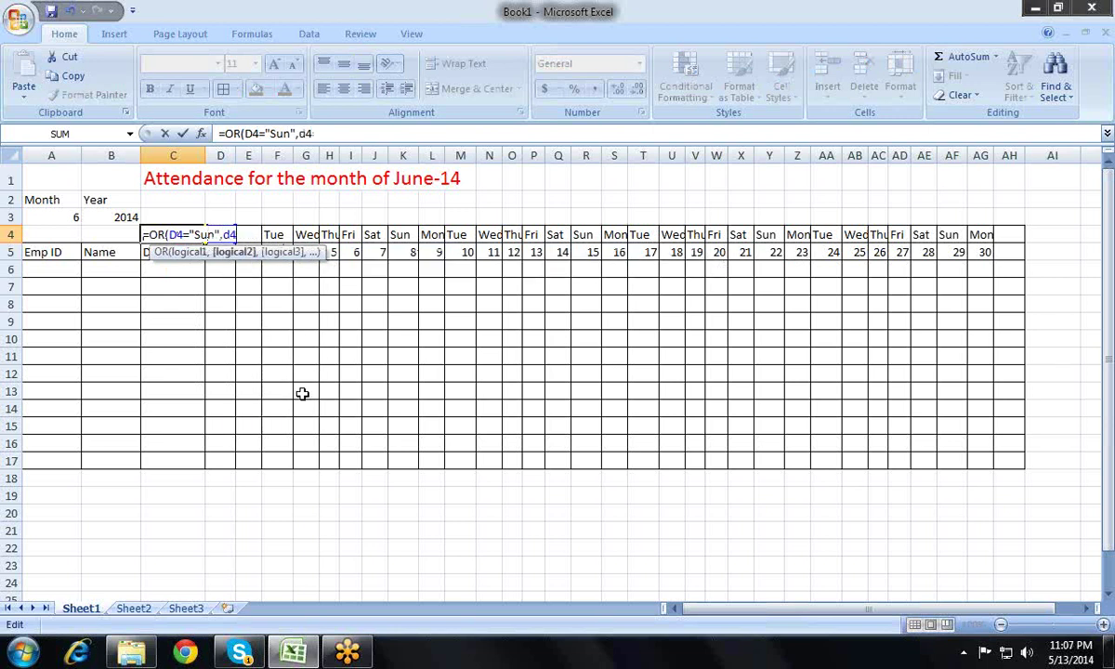
text(=")
text(St)
key(BackSpace)
text(at"))
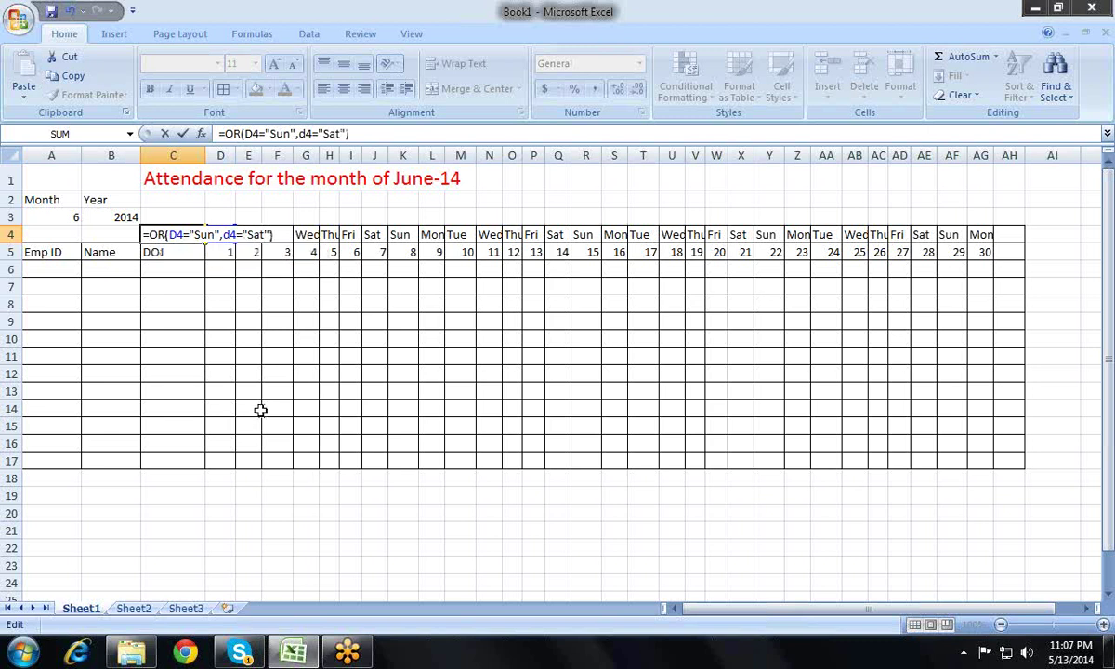
key(Return)
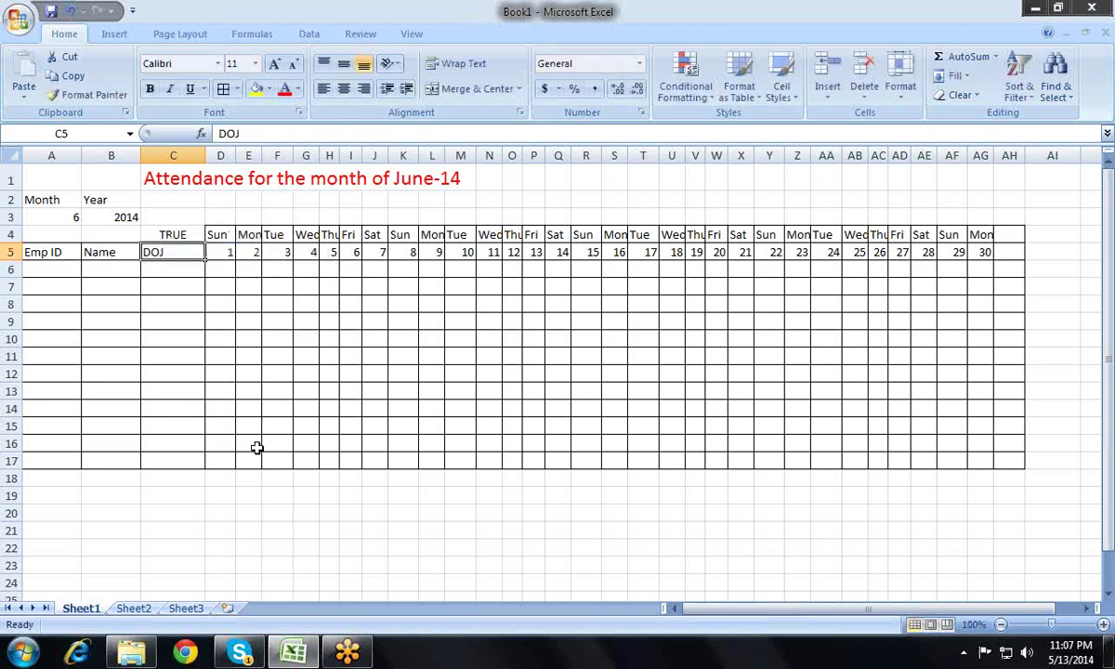
key(Up)
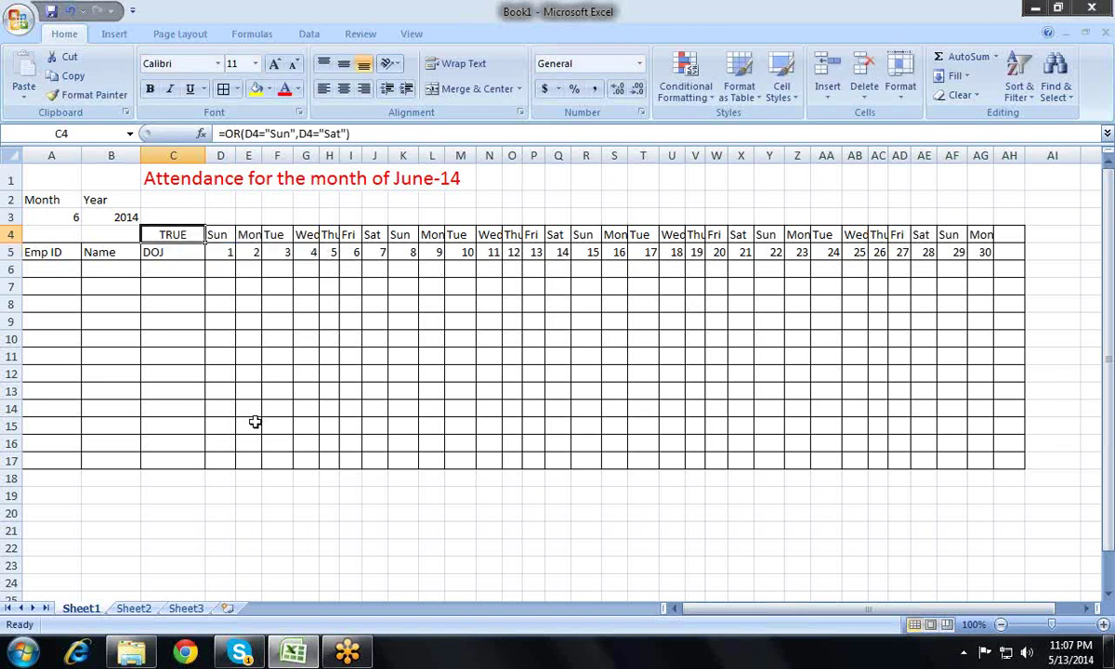
- Lock the row of both D4 references, giving =OR(D$4="Sun",D$4="Sat")
key(F2)
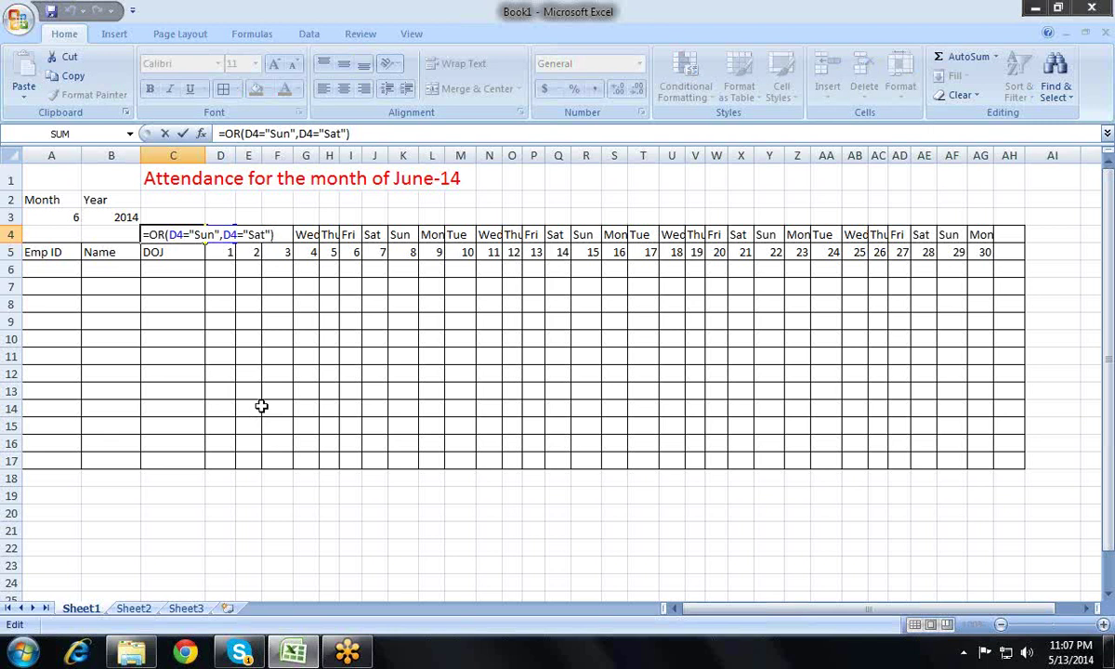
key(Left)
key(Left)
key(Left)
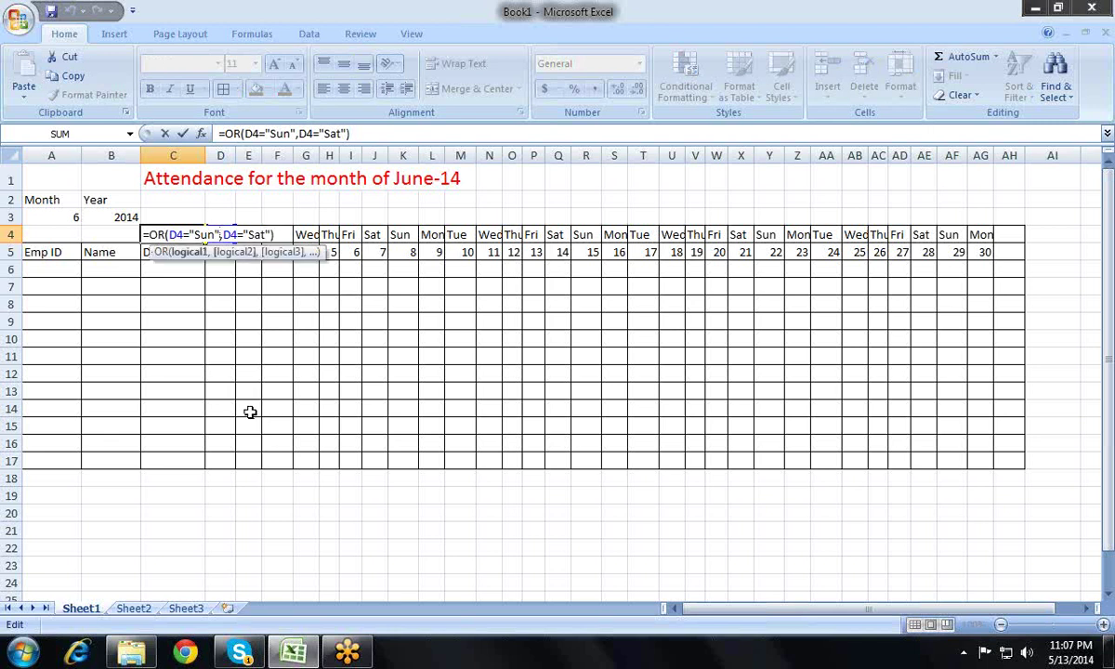
key(Left)
key(Left)
key(Left)
key(Left)
key(F4)
key(F4)
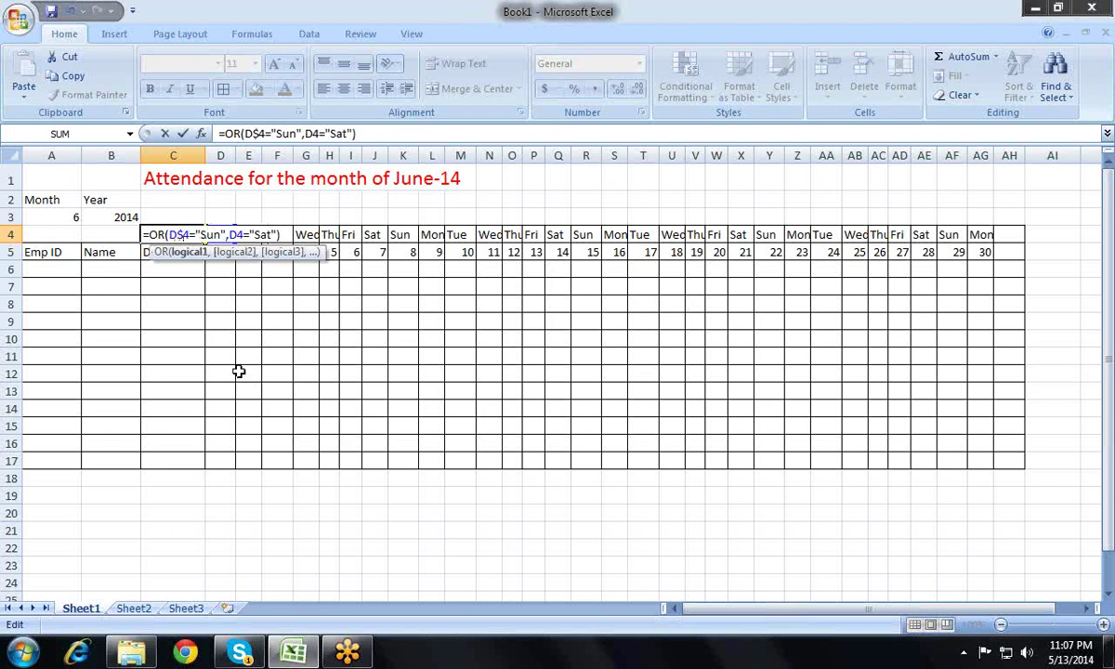
key(Right)
key(Right)
key(Right)
key(F4)
key(F4)
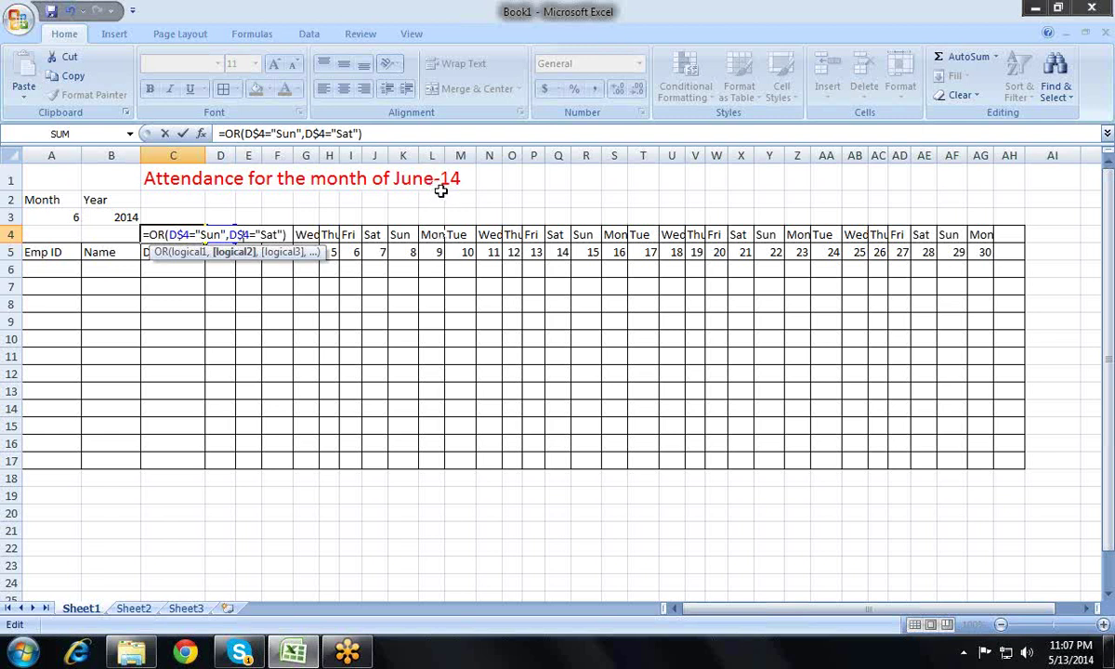
key(Return)
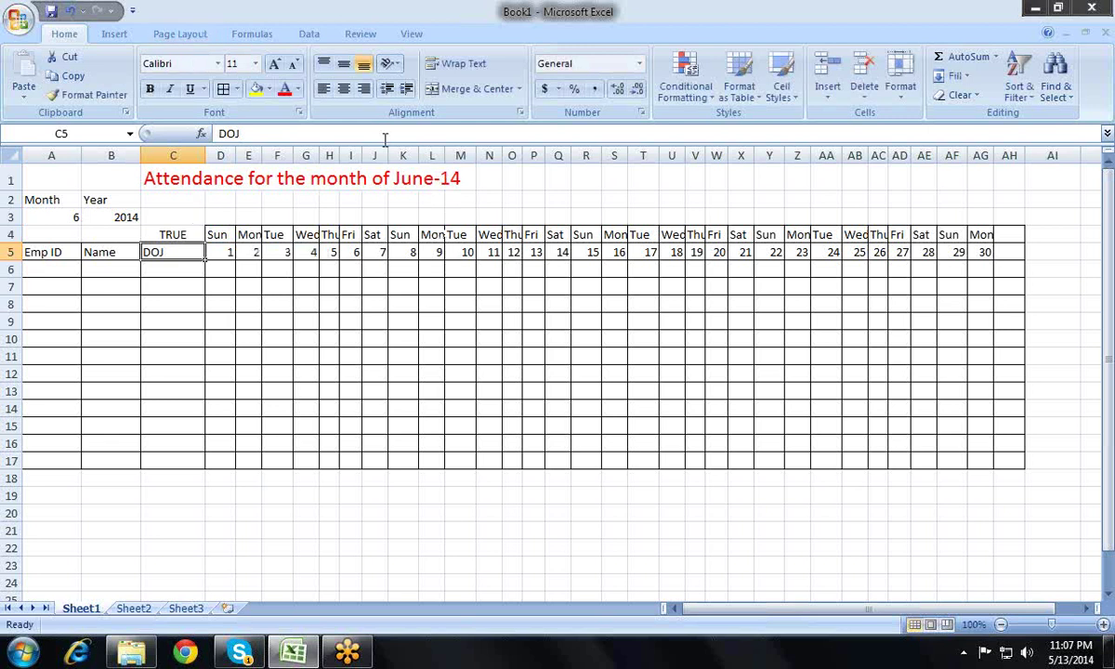
- Copy the OR formula text from C4 without changing it, then go to D5
key(Up)
click(363, 134)
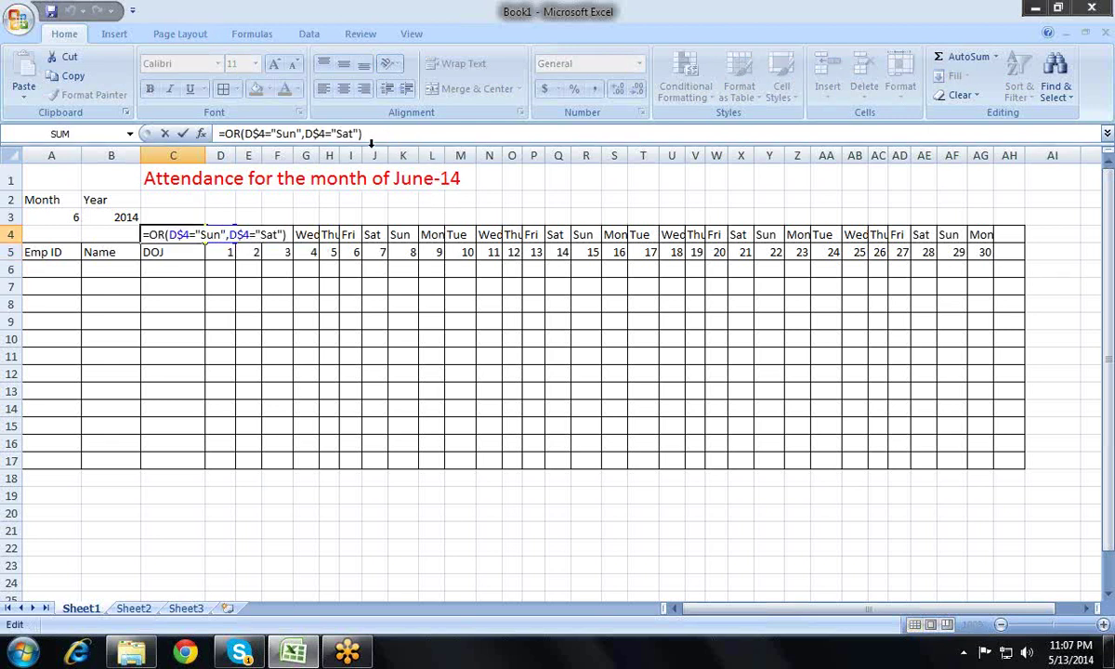
click(360, 135)
drag(331, 135, 360, 177)
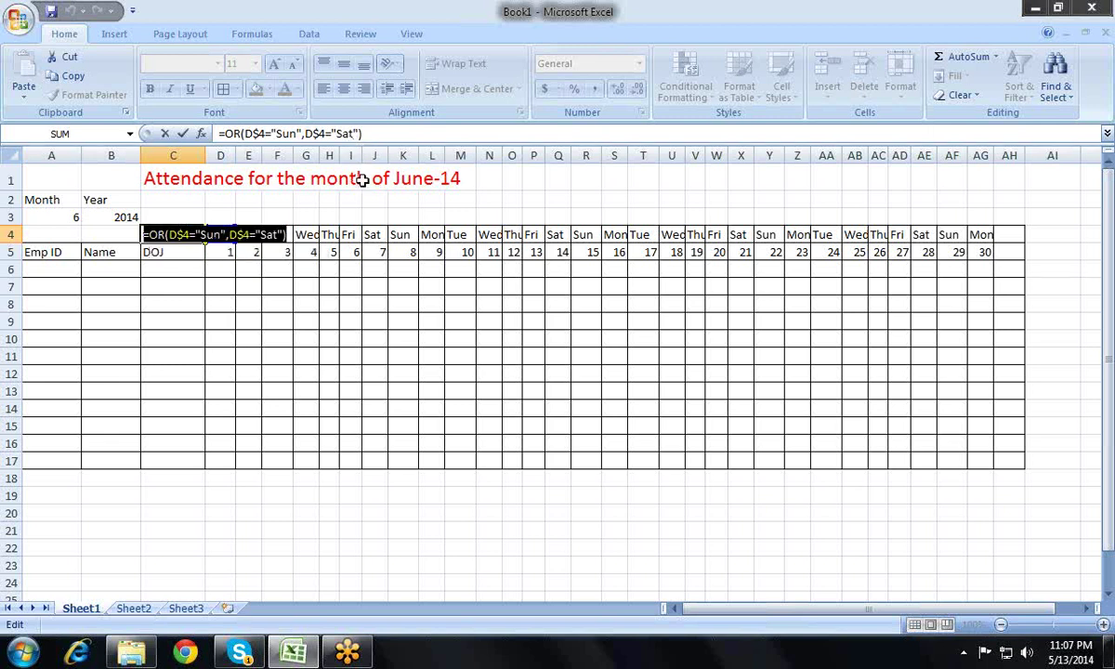
key(ctrl+c)
key(Escape)
key(Right)
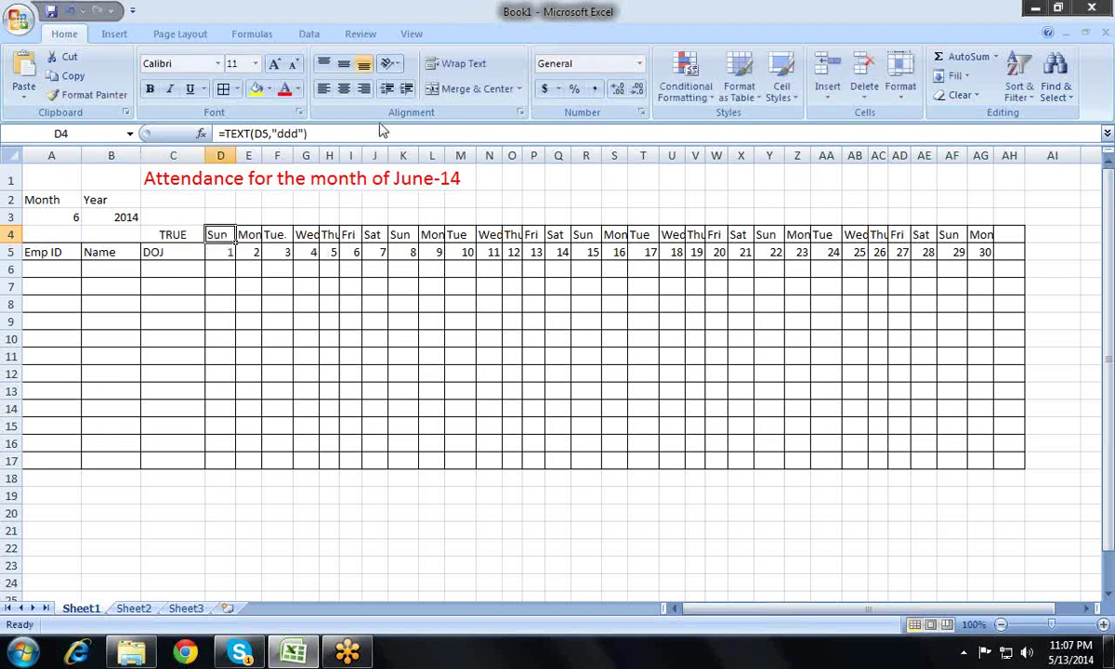
key(Down)
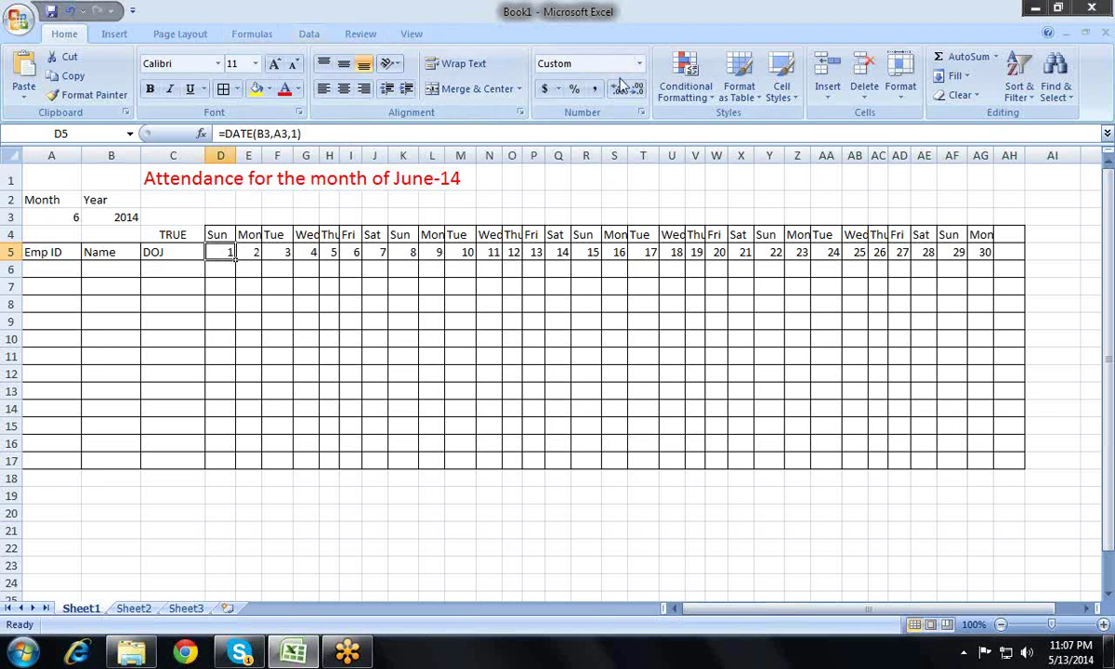
- Create a new formula-based conditional formatting rule for D5 using =OR(D$4="Sun",D$4="Sat")
click(688, 82)
key(Down)
key(Up)
key(Up)
key(Up)
key(Up)
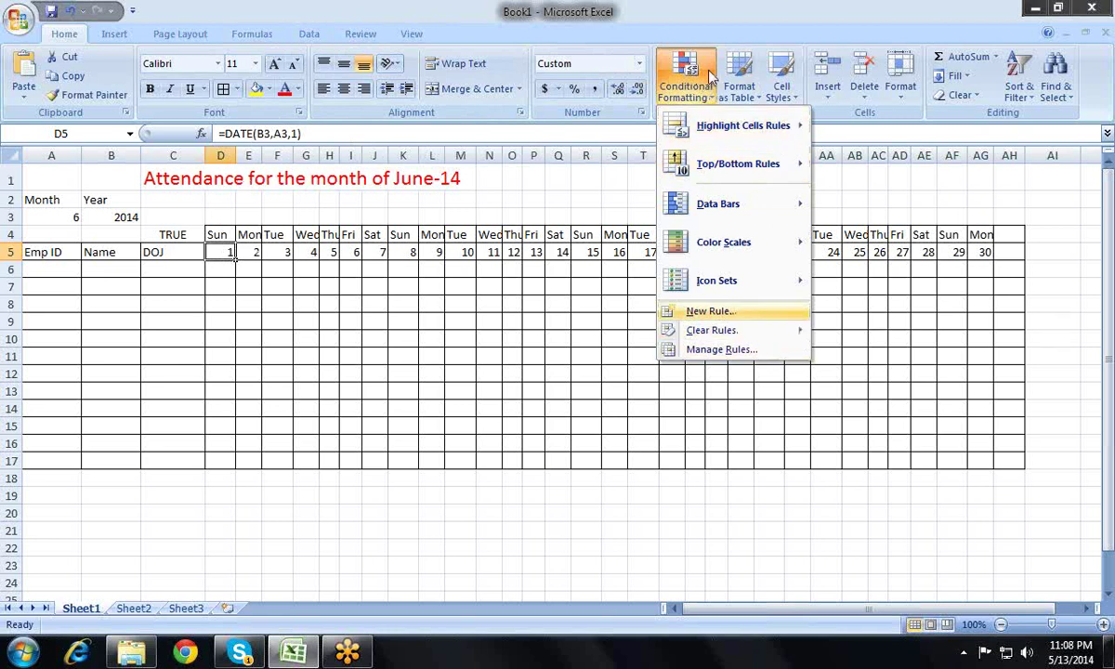
key(Return)
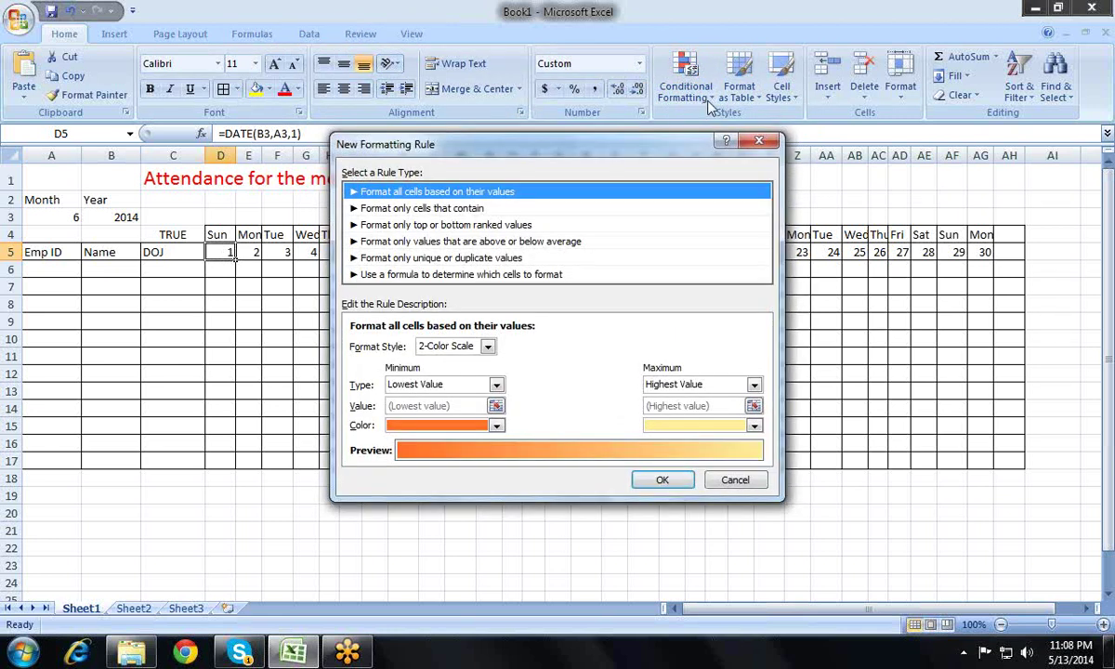
key(Down)
key(Down)
key(Down)
key(Down)
key(Down)
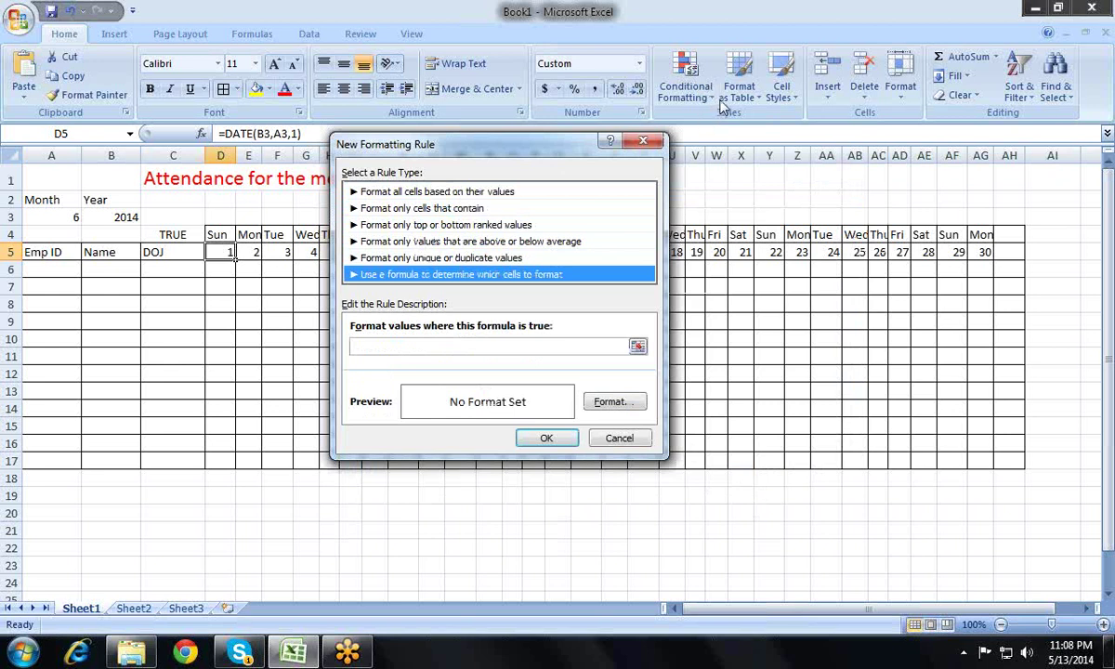
key(Tab)
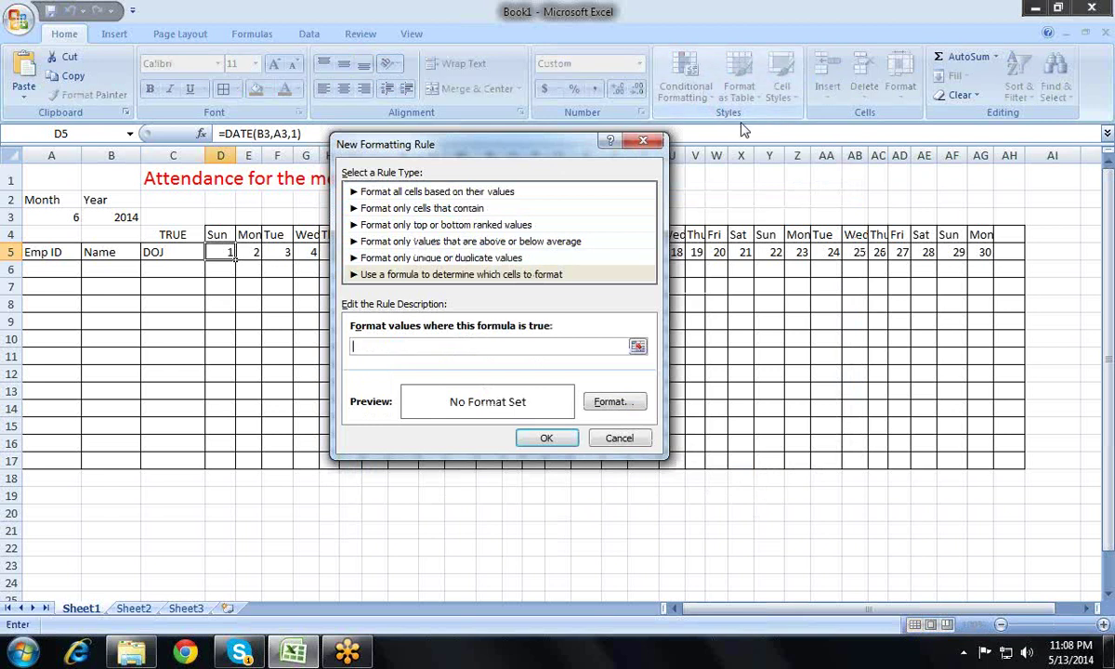
text(=OR(D$4="Sun",D$4="Sat"))
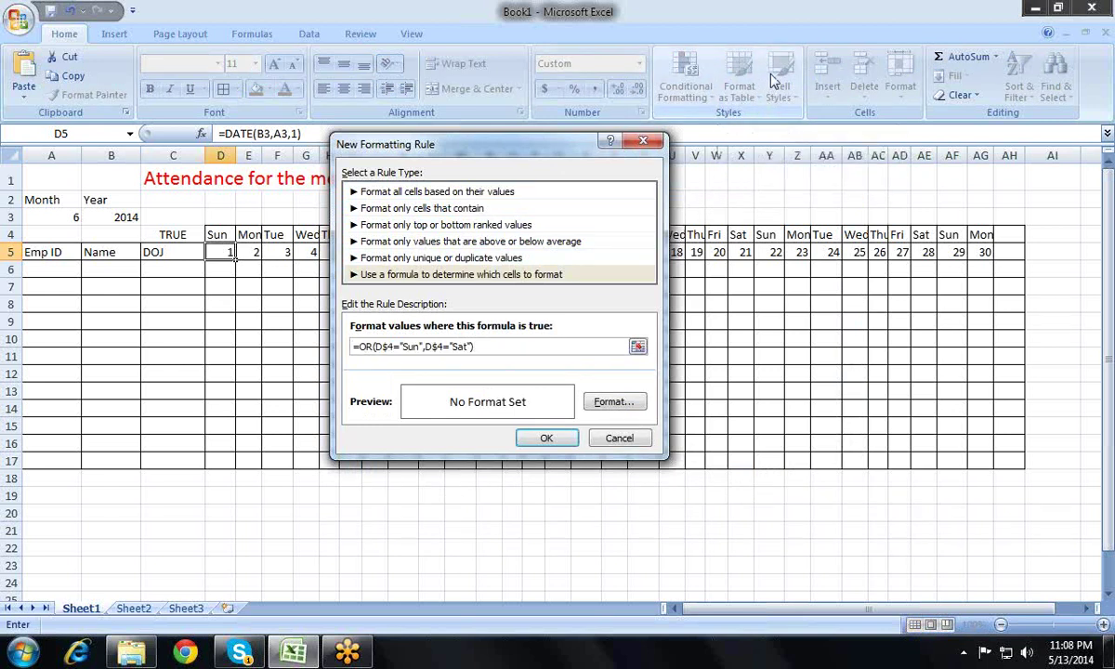
- Give the weekend rule a yellow fill and confirm it
click(639, 402)
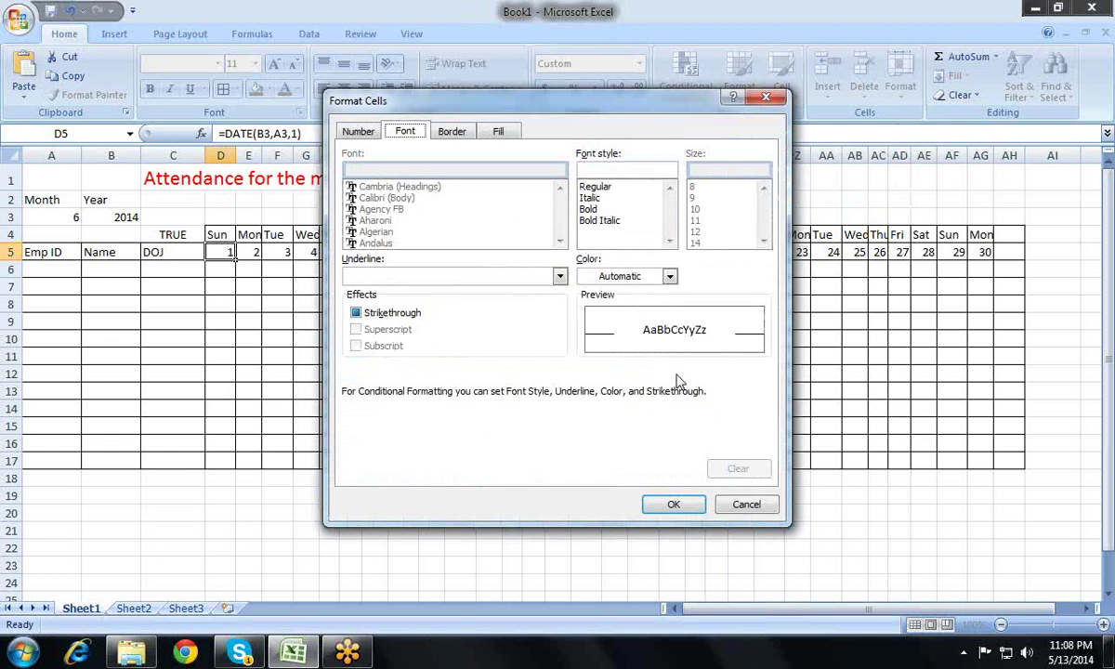
key(ctrl+Tab)
key(ctrl+Tab)
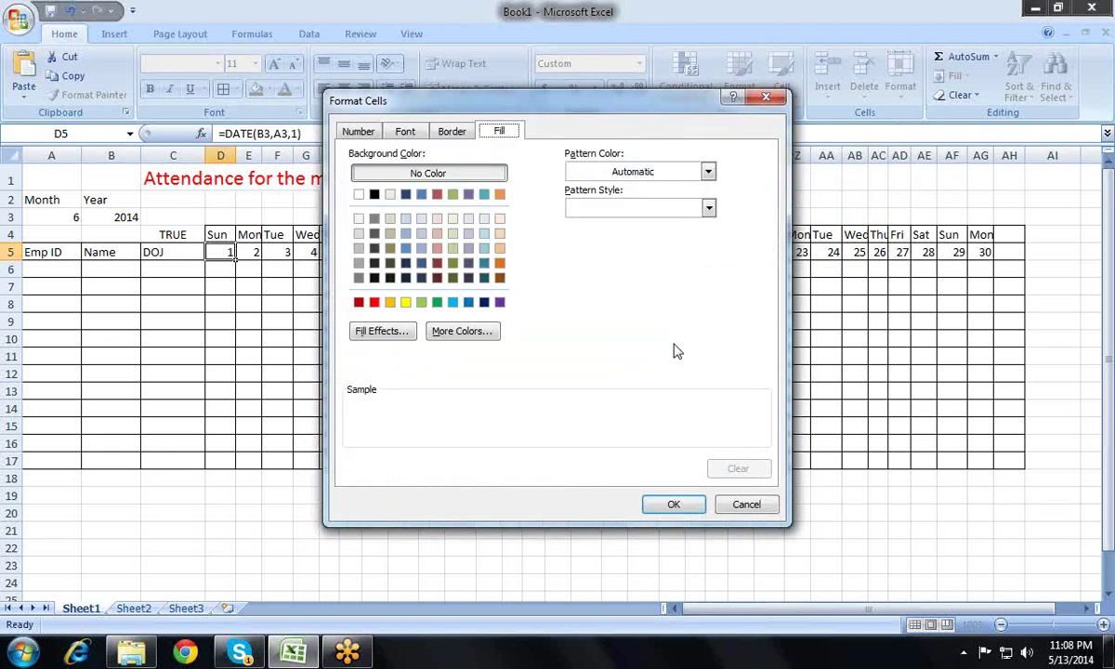
key(Tab)
key(Right)
key(Right)
key(Right)
key(Right)
key(Right)
key(Right)
key(Right)
key(Down)
key(Down)
key(Down)
key(Down)
key(Down)
key(Down)
key(Right)
key(Left)
key(Left)
key(Left)
key(Left)
key(space)
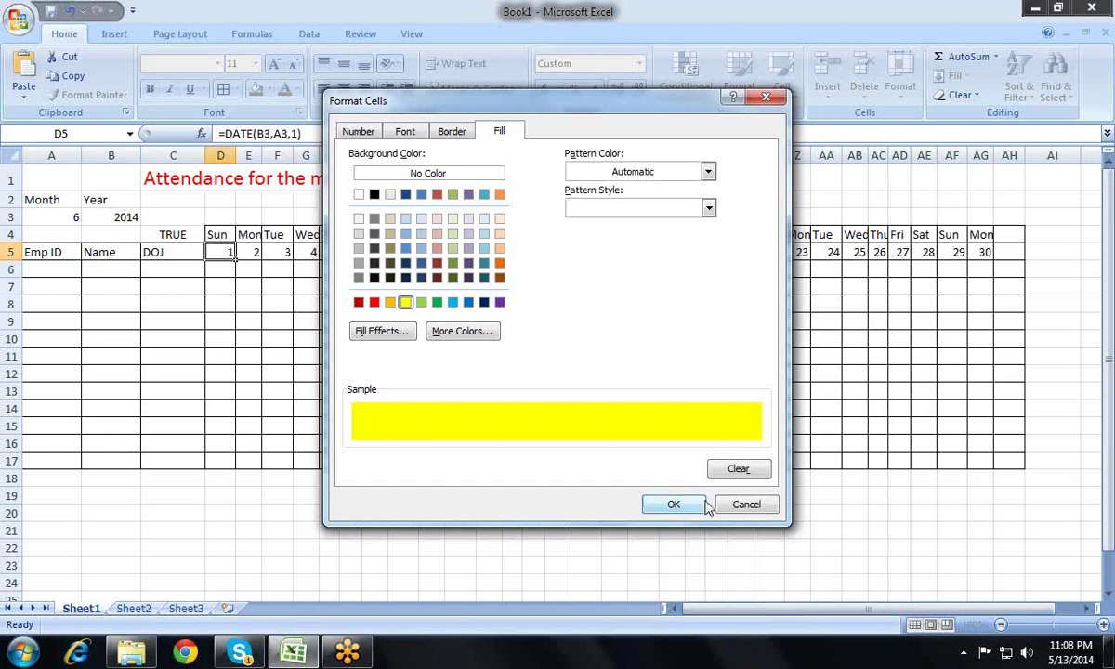
click(673, 505)
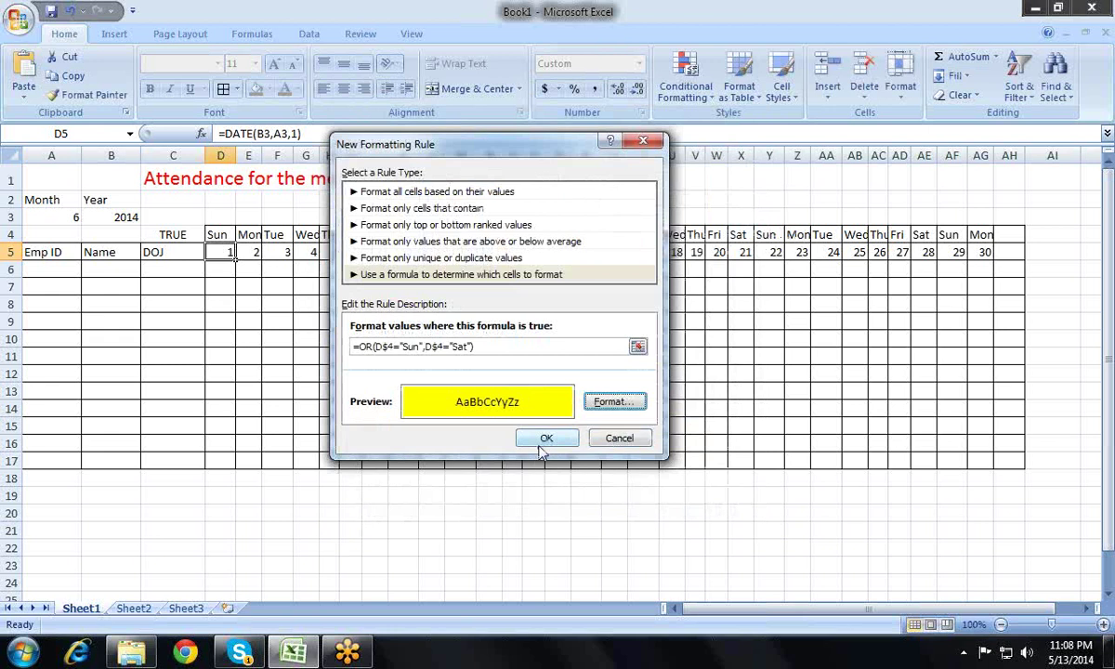
click(554, 438)
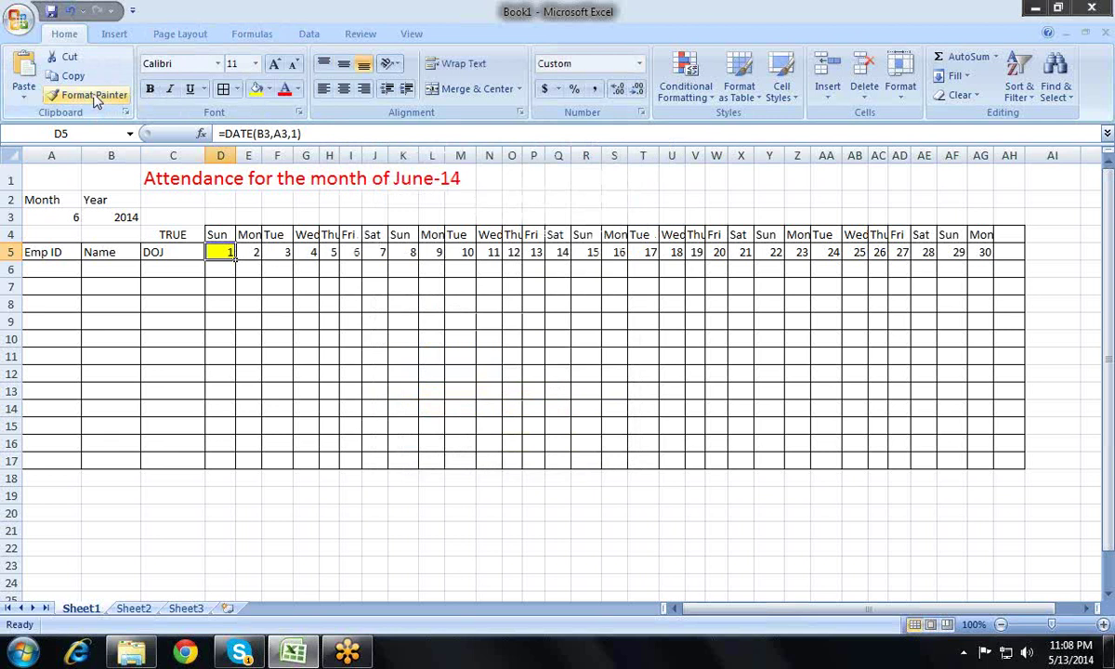
- Format-paint D5's yellow weekend rule across the attendance grid D5:AH17
click(90, 97)
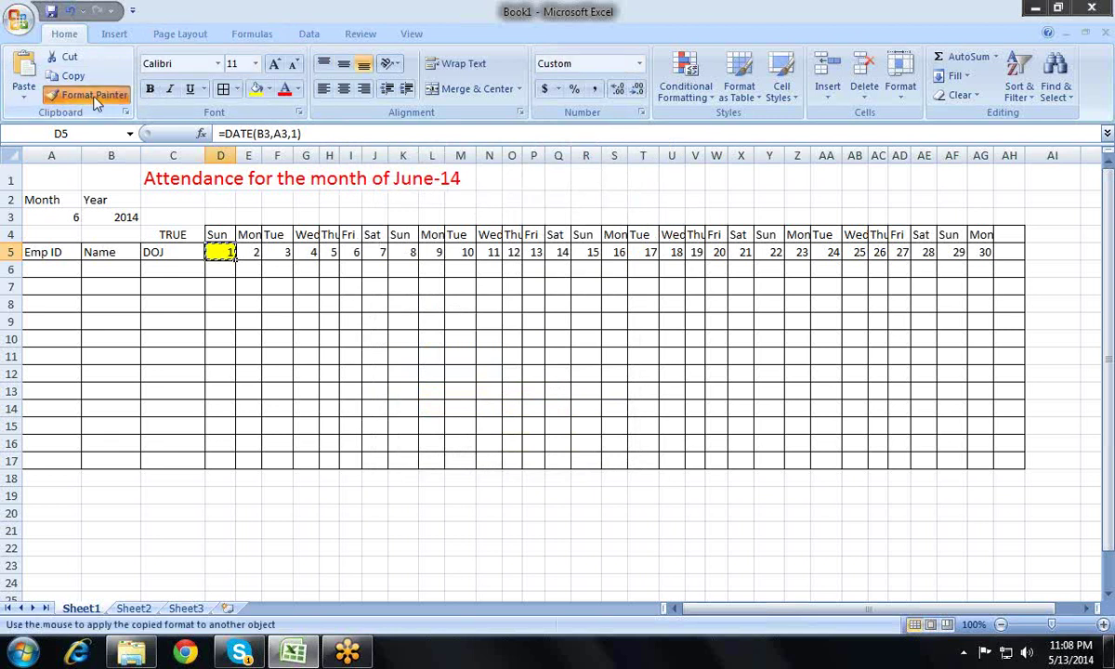
drag(221, 252, 1002, 467)
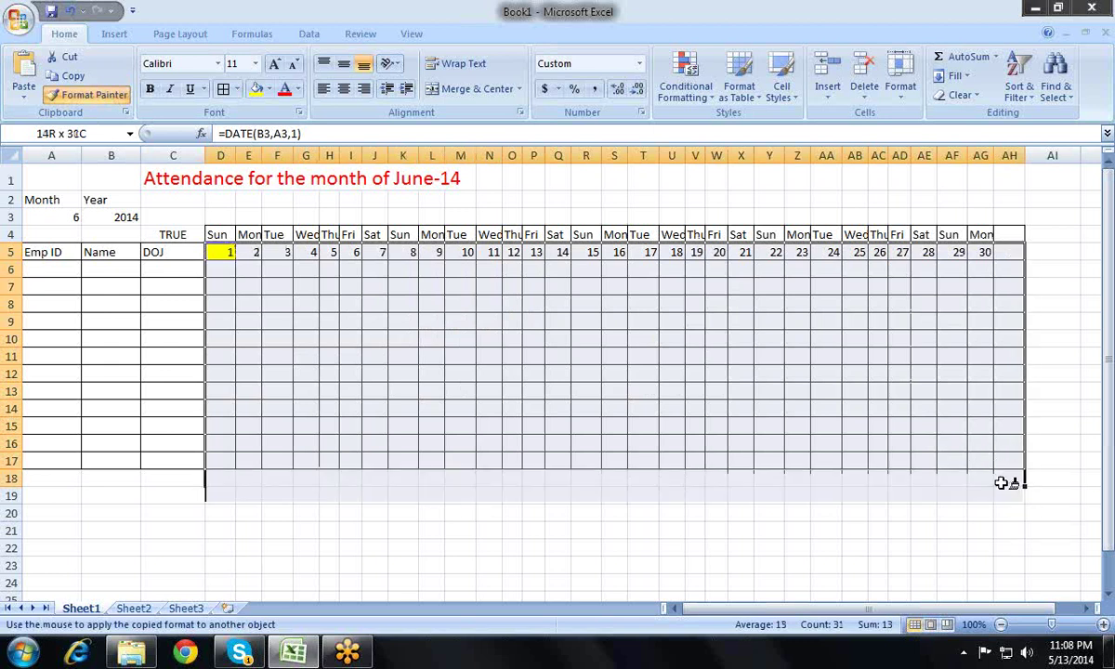
drag(1001, 468, 997, 460)
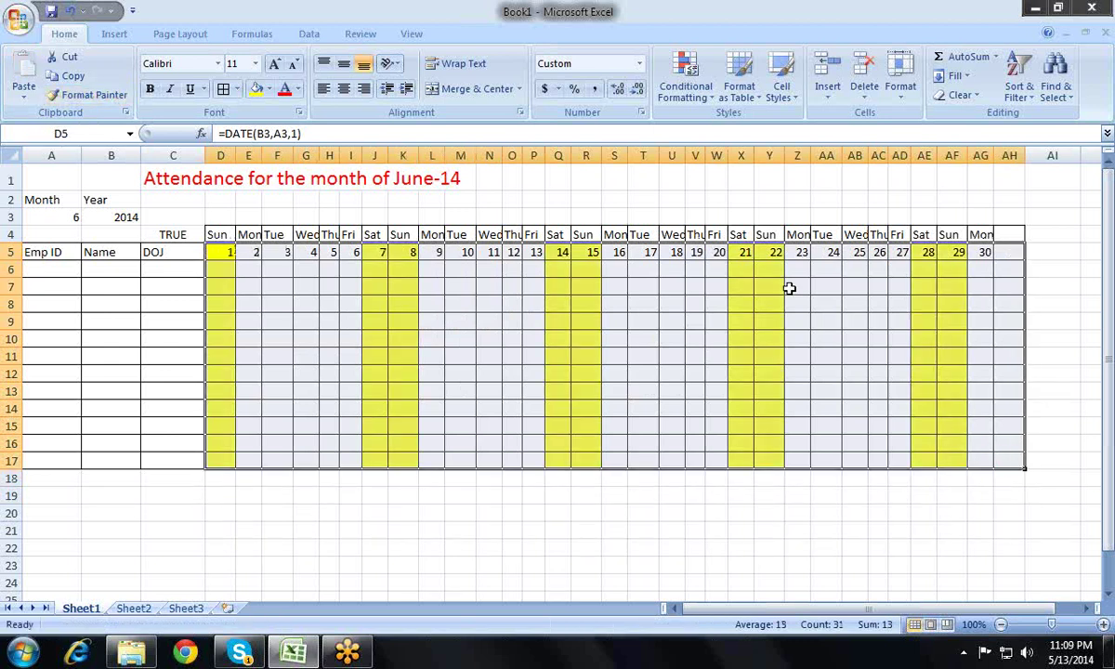
key(Left)
- Open the month list in A3 and close it, keeping month 6
key(Left)
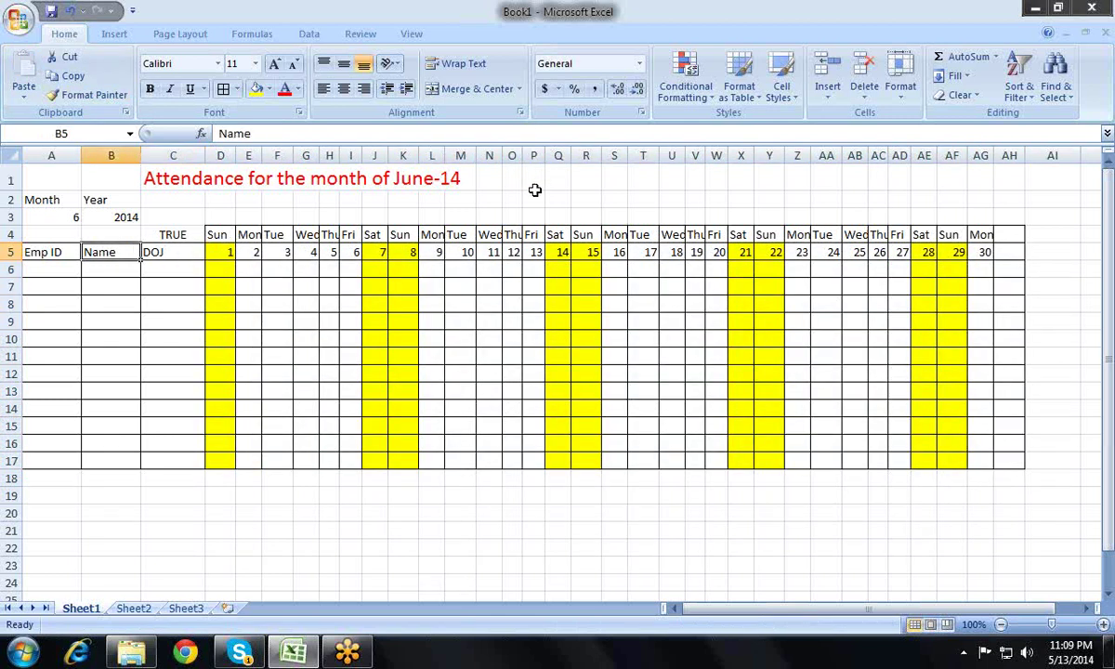
key(Left)
key(Up)
key(Up)
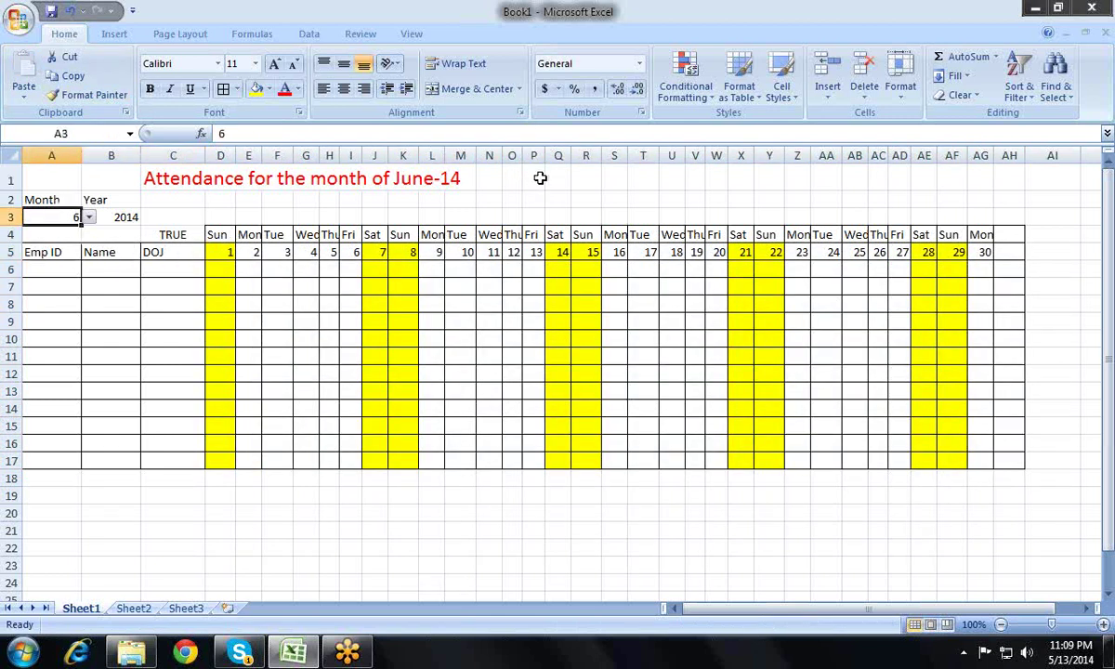
key(alt)
key(alt+Down)
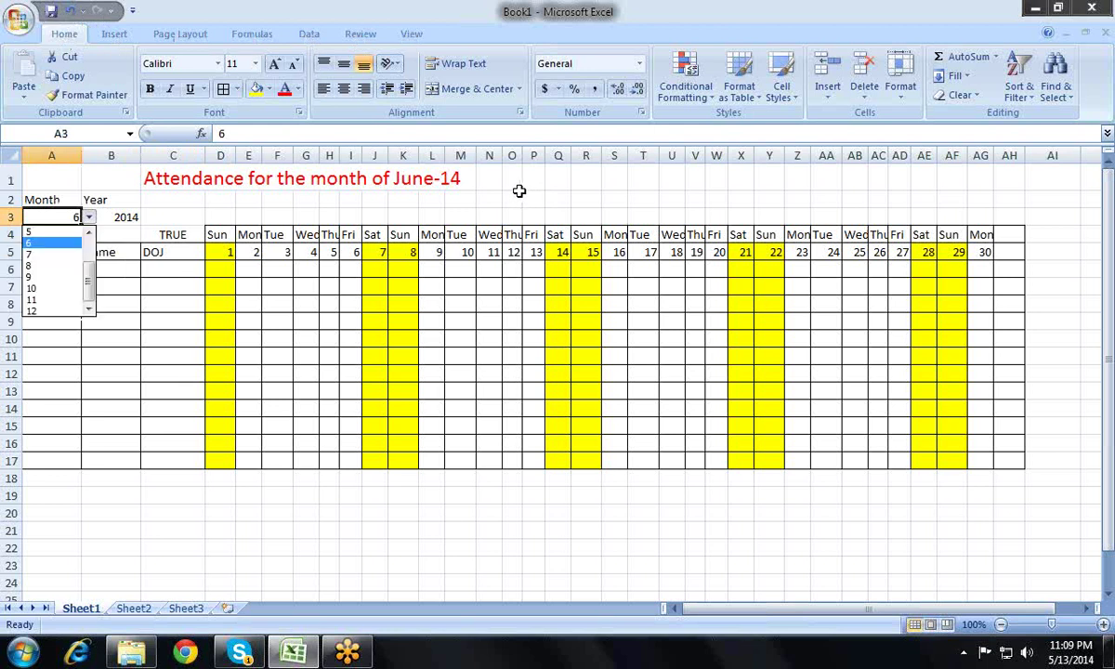
key(Down)
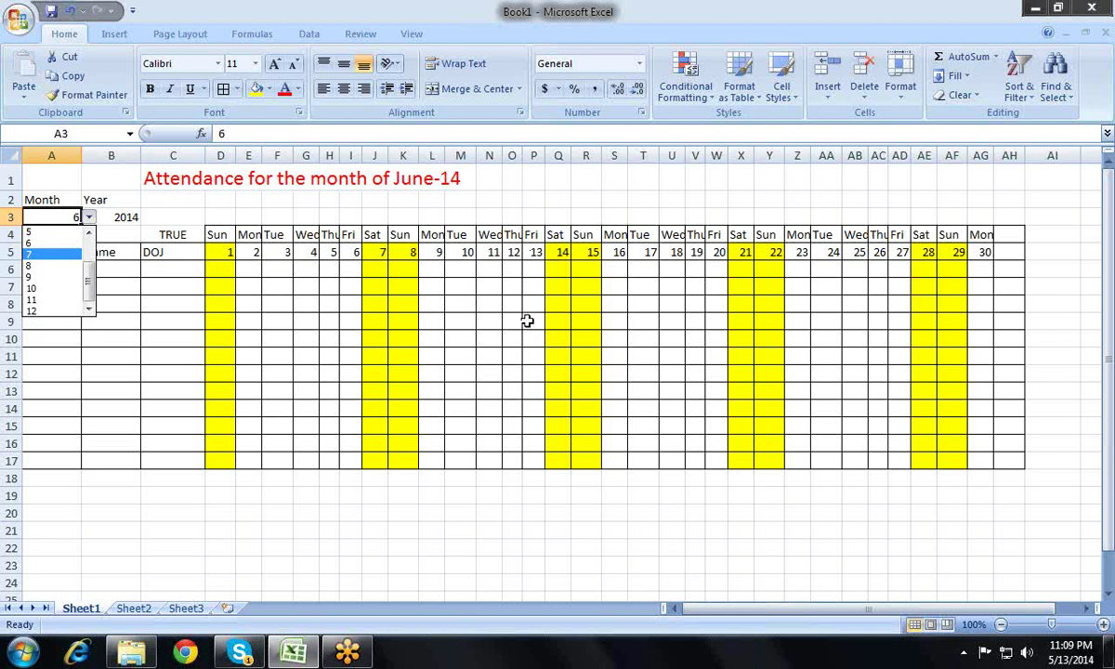
key(Escape)
key(Return)
- Review the date cells and select day names D4:AH4 to check the highlighted Sunday column
key(Down)
key(Right)
key(Right)
key(Right)
key(Up)
key(Down)
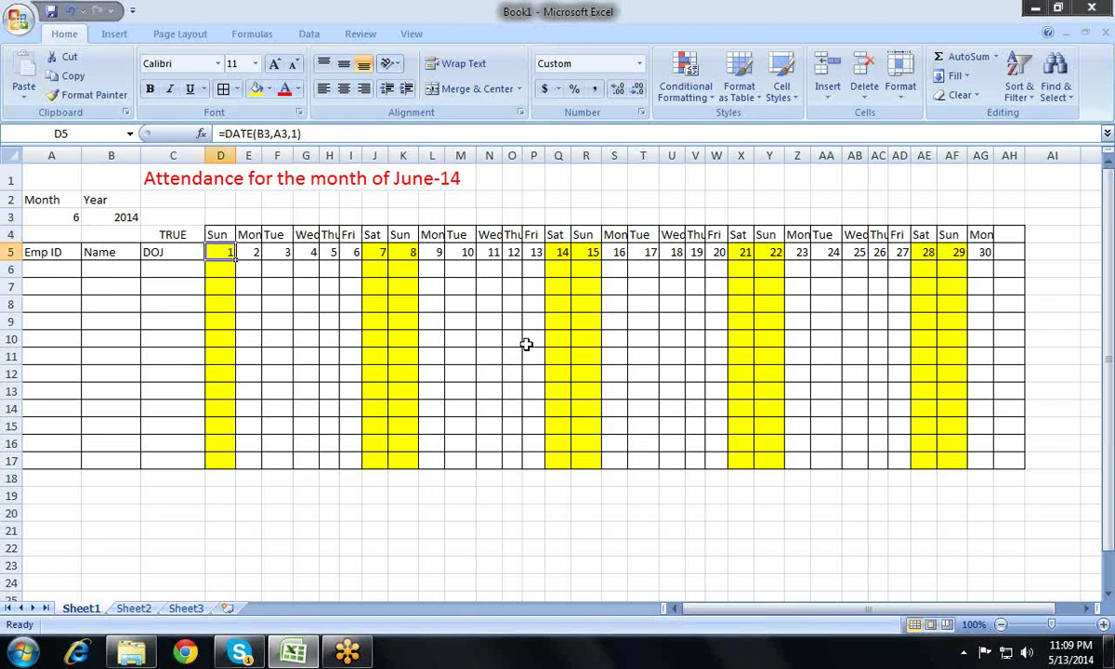
key(Down)
key(Up)
key(Up)
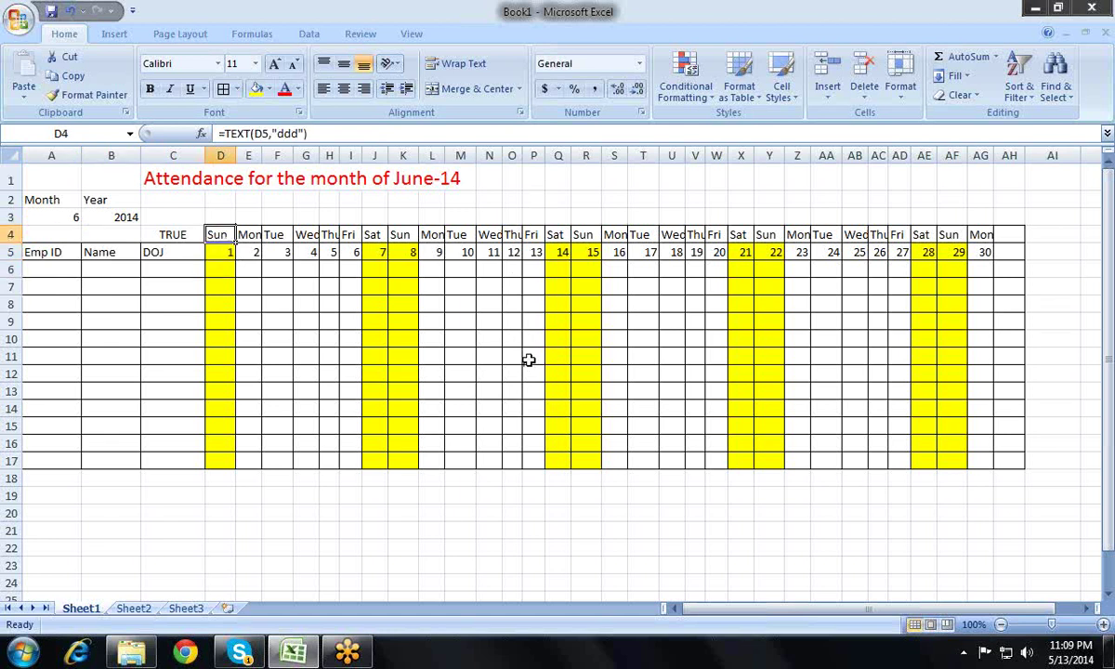
key(ctrl+shift+Right)
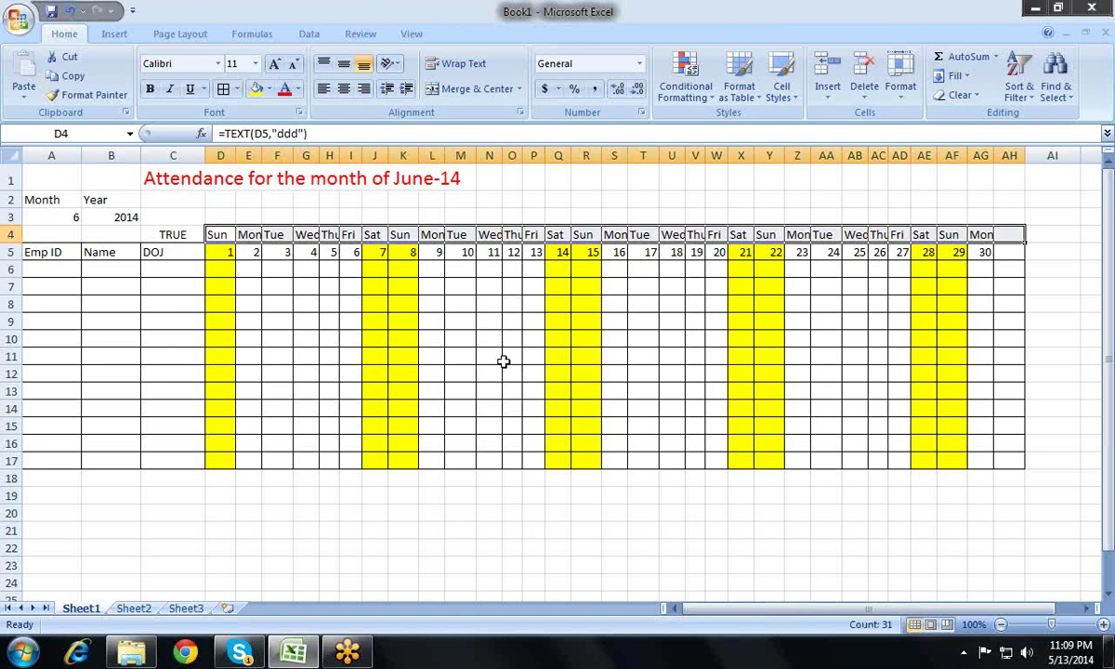
key(Down)
key(Down)
key(Down)
key(Down)
key(Down)
key(Down)
key(Down)
key(Down)
key(Down)
key(Down)
key(Up)
key(Up)
key(Up)
key(Up)
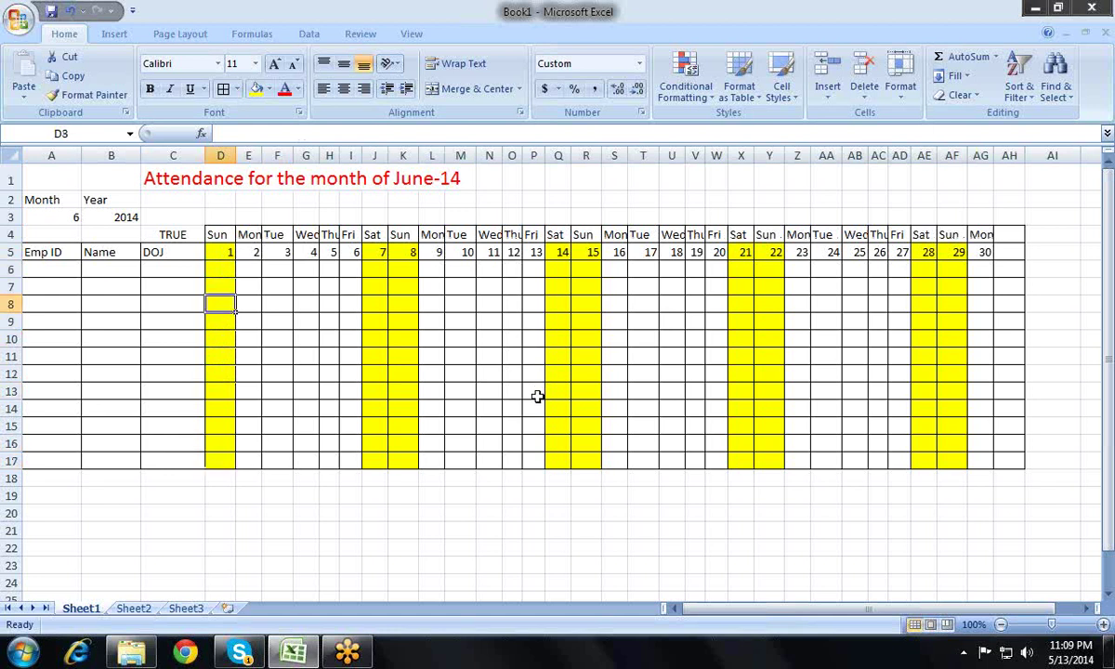
key(Up)
key(Up)
key(Up)
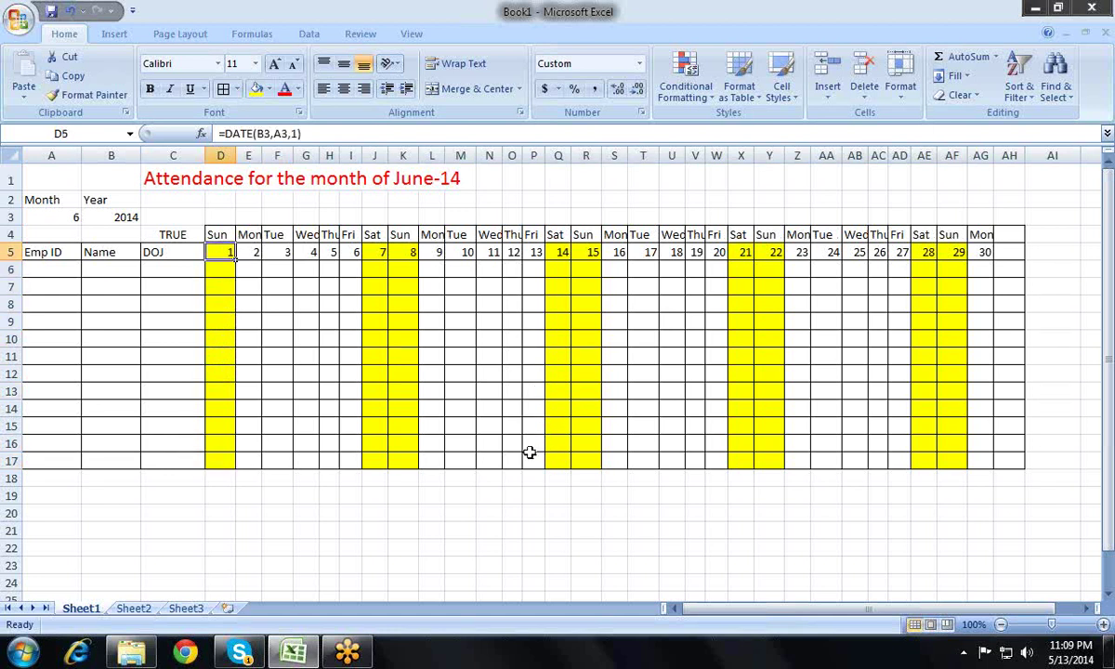
- Switch the month in A3 to 7, then 8, so August-14 shows highlighted weekends
key(Home)
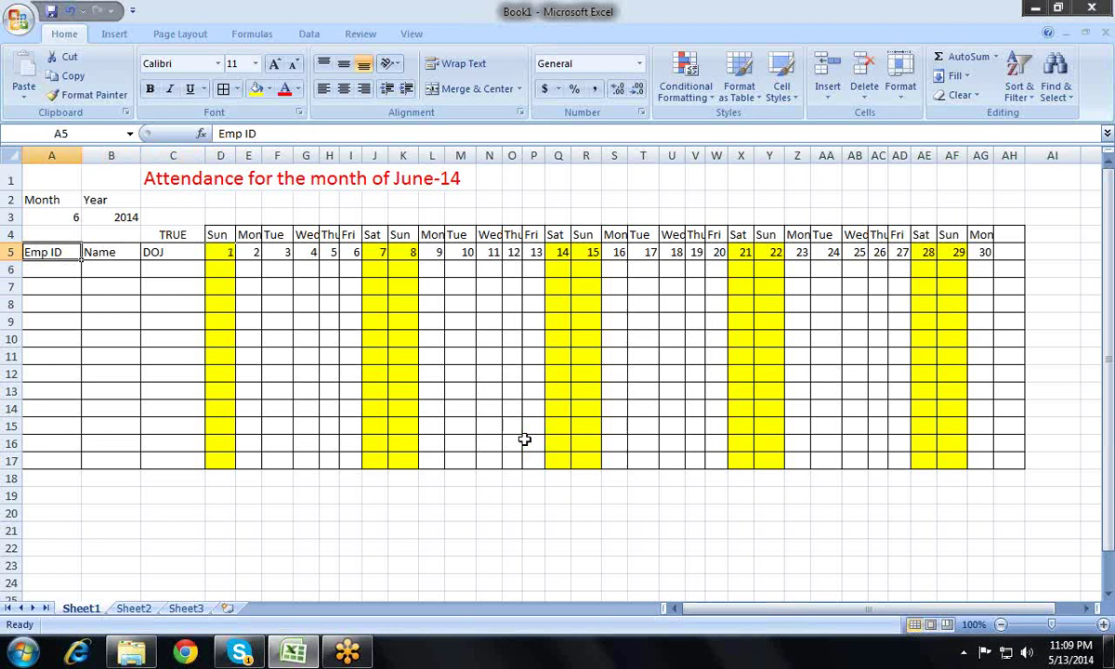
key(Up)
key(Up)
key(alt+Down)
key(Down)
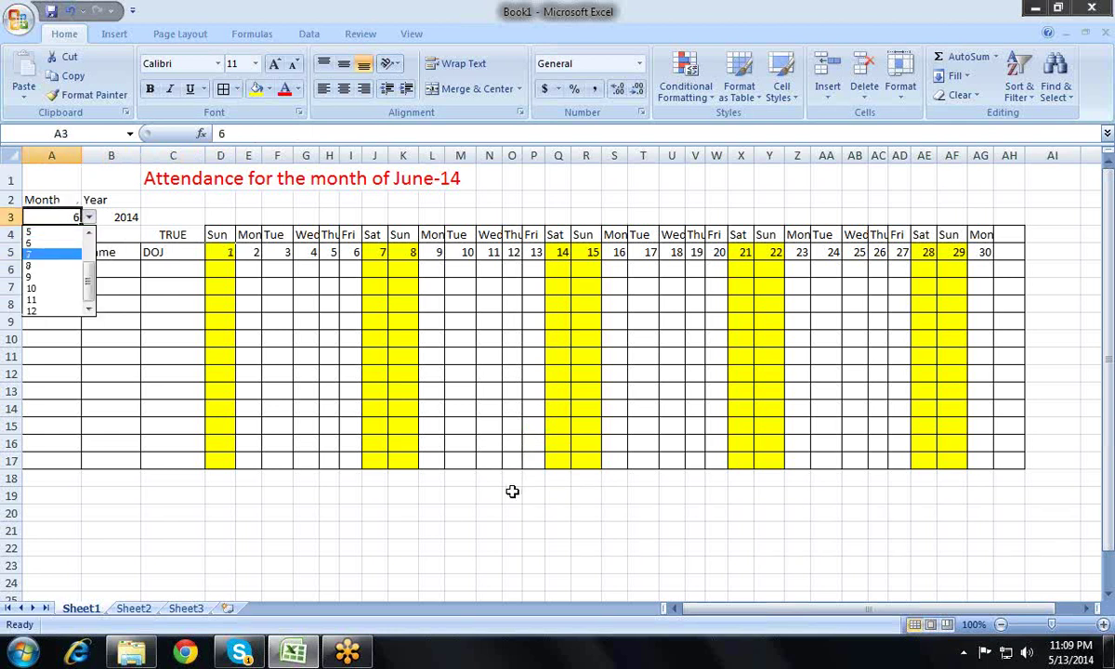
key(Return)
key(Up)
key(Down)
key(alt+Down)
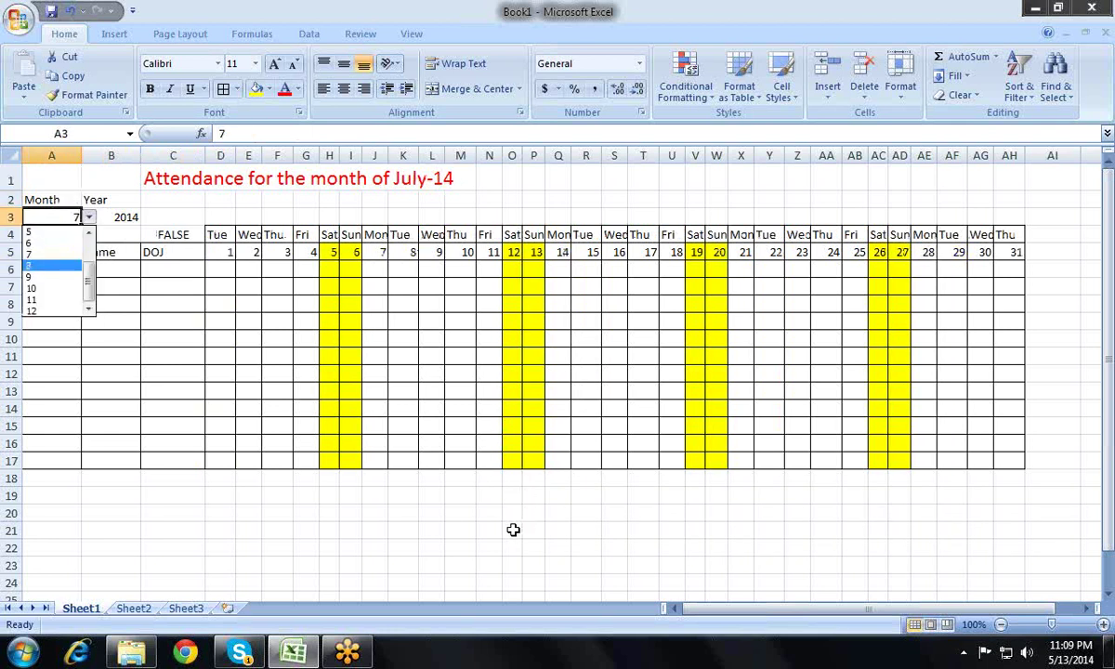
key(Down)
key(Return)
key(Right)
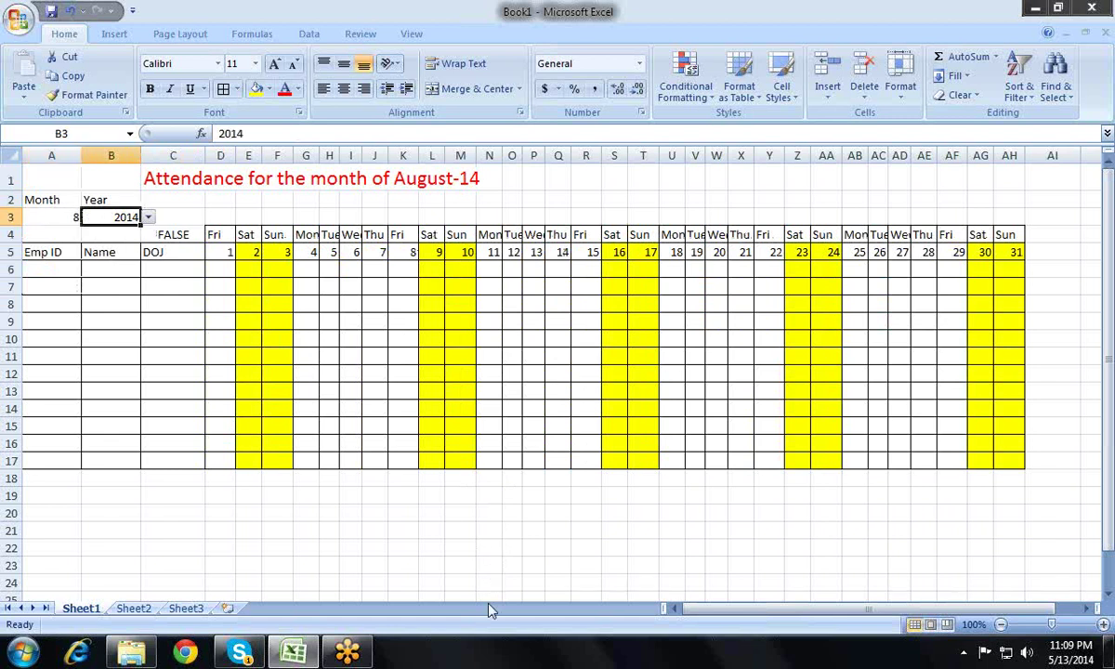
key(Right)
key(Down)
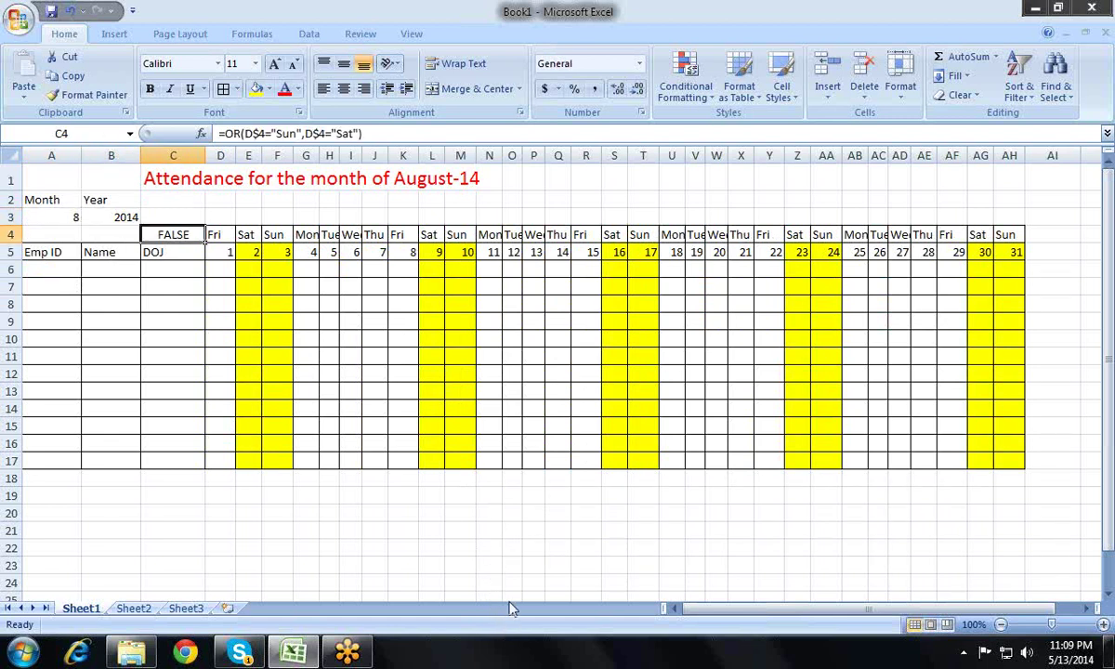
- Delete the OR weekend test from C4, keeping August-14's yellow weekend columns
key(Delete)
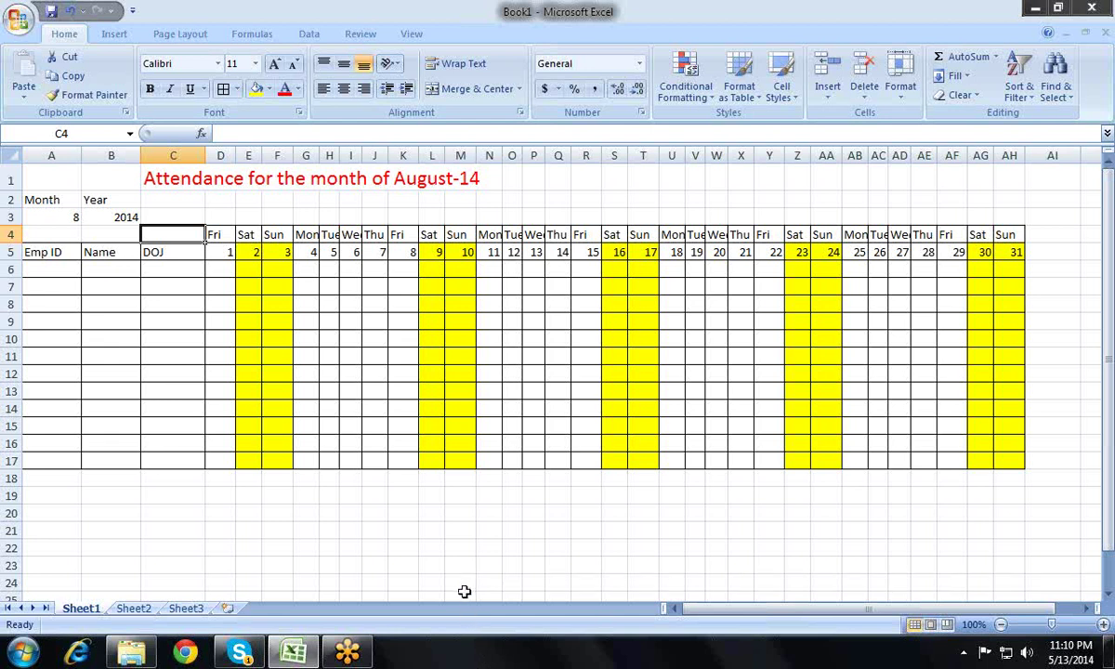
key(Right)
key(Down)
- Review the next-date, start-date and day-name formulas in E5, D5 and D4, selecting row D4:AH4
key(Right)
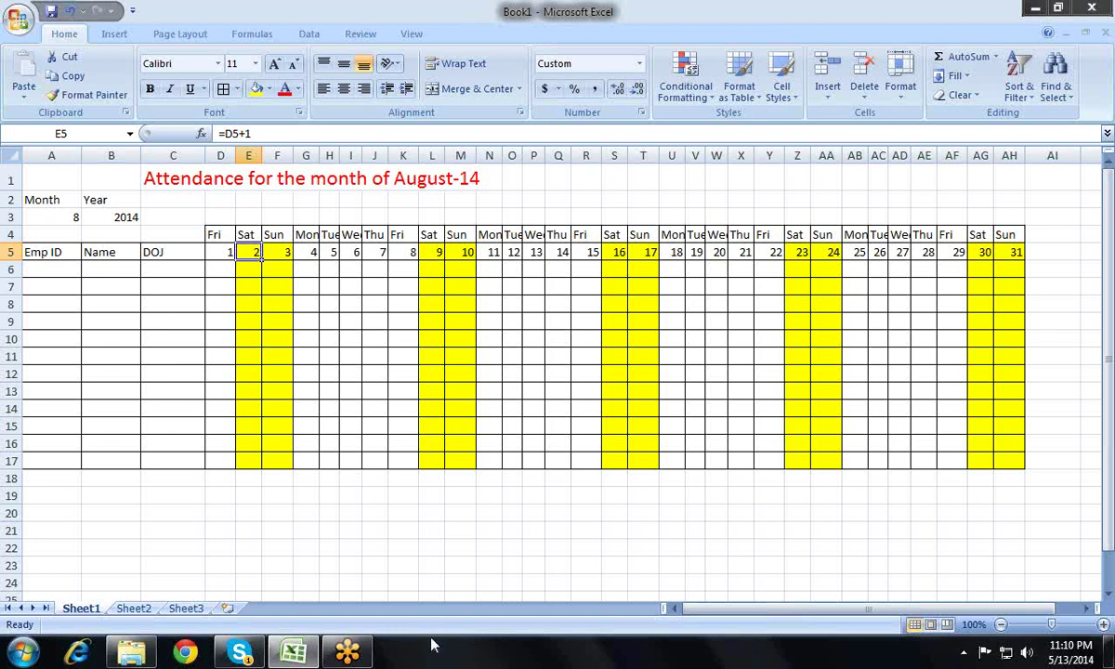
key(Up)
key(Down)
key(Left)
key(Up)
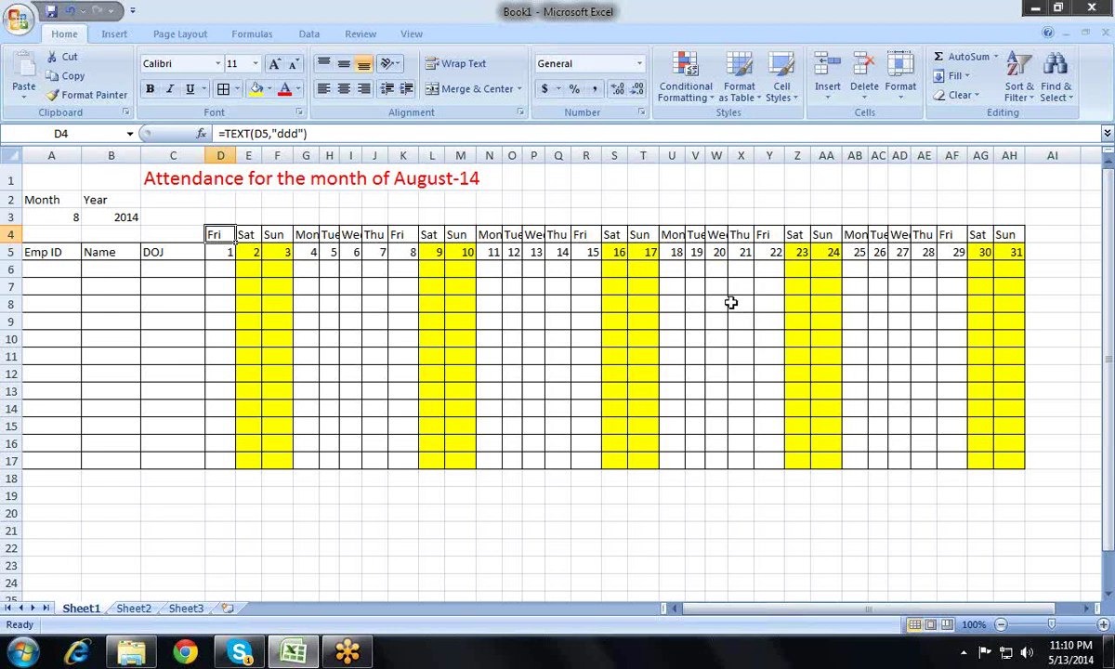
key(Right)
key(Right)
key(Right)
key(Right)
key(Right)
key(Right)
key(Left)
key(Left)
key(Left)
key(Left)
key(Left)
key(Left)
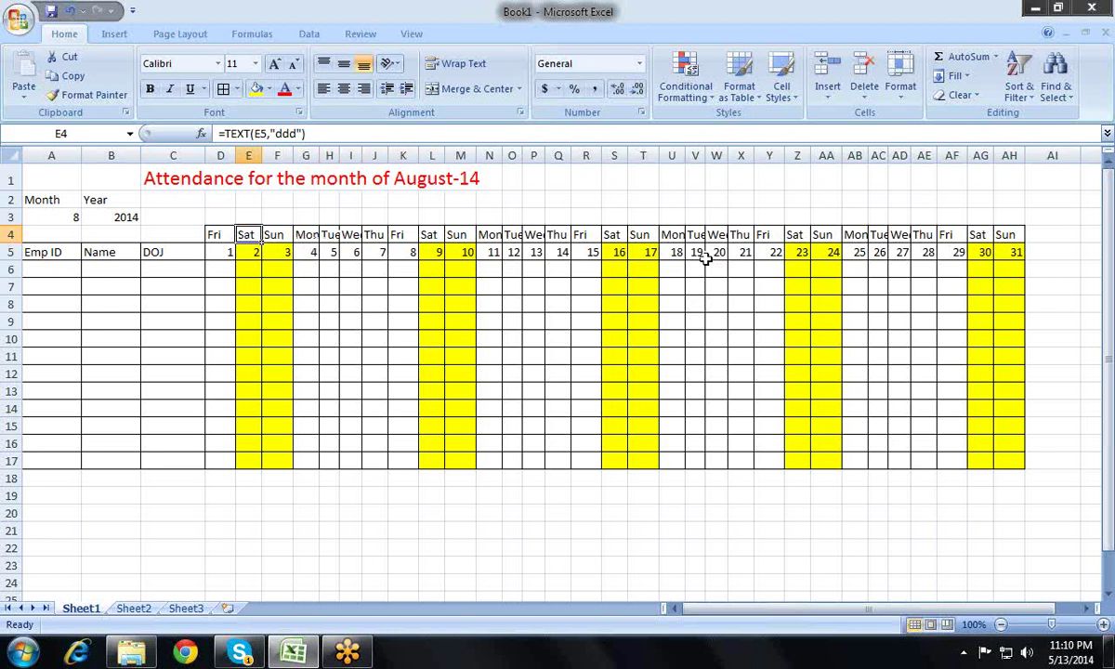
key(Left)
key(ctrl+shift+Right)
- Step through the date row, the day-name row and the yellow weekend cells of the attendance grid
key(Down)
key(Down)
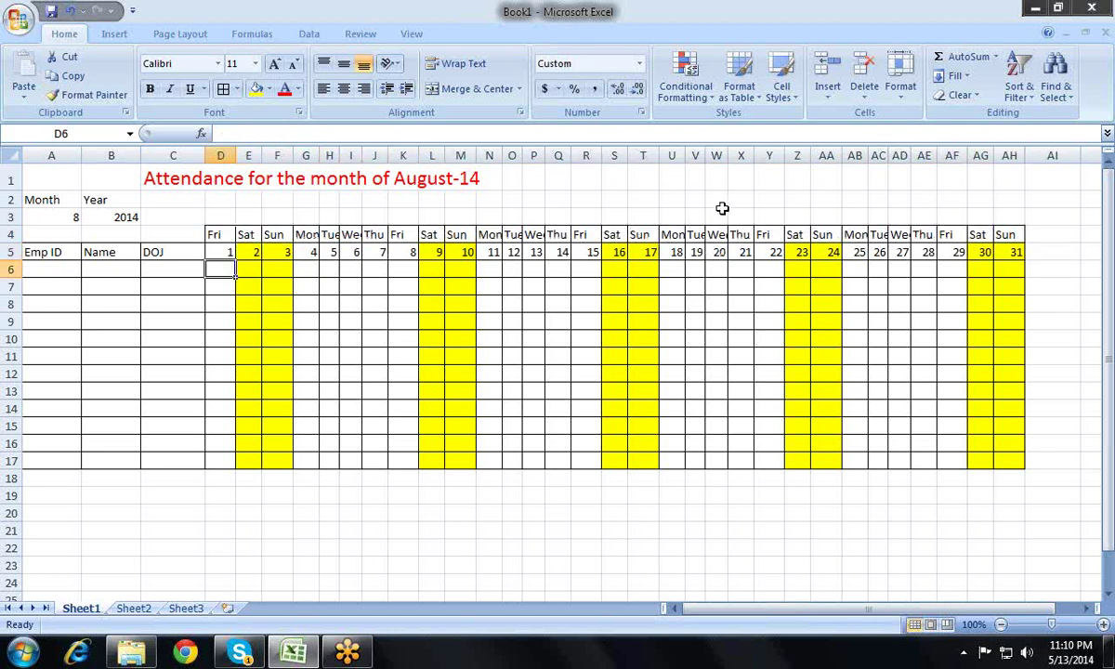
key(Up)
key(Up)
key(Down)
key(Up)
key(Down)
key(Down)
key(Down)
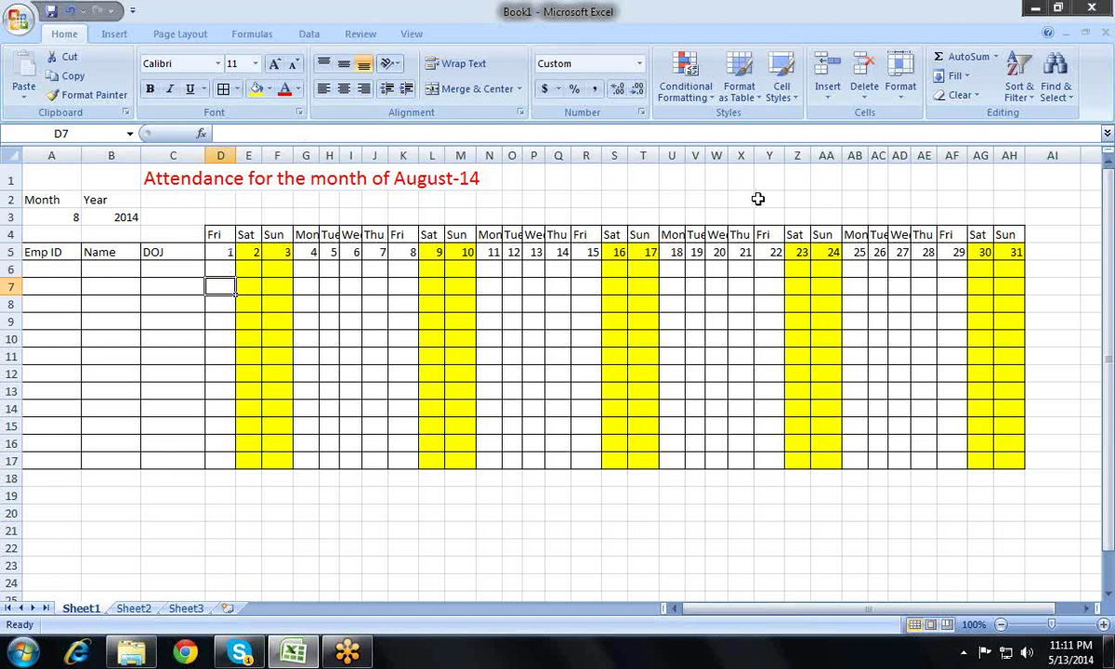
key(Up)
key(Up)
key(Right)
key(Down)
key(Down)
key(Down)
key(Up)
key(Up)
key(Up)
key(Up)
key(Left)
key(ctrl+shift+Right)
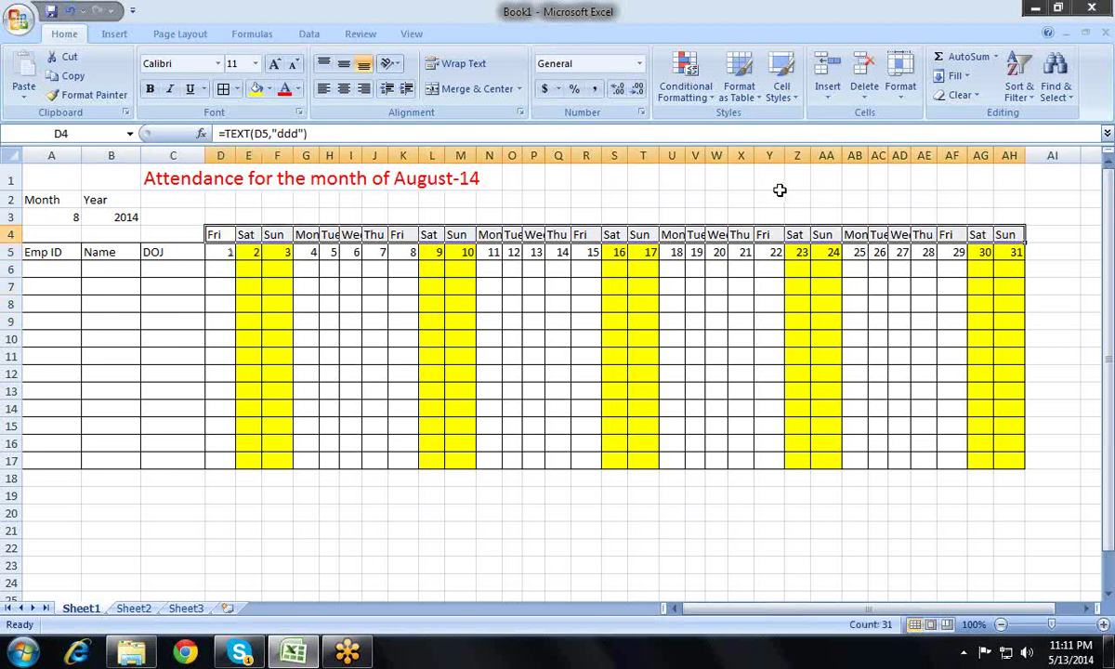
key(Down)
key(Right)
key(Down)
key(Down)
key(Down)
key(Down)
key(Up)
key(Down)
key(Down)
key(Down)
key(Down)
key(Up)
key(Up)
key(Up)
key(Up)
key(Up)
key(Up)
key(Left)
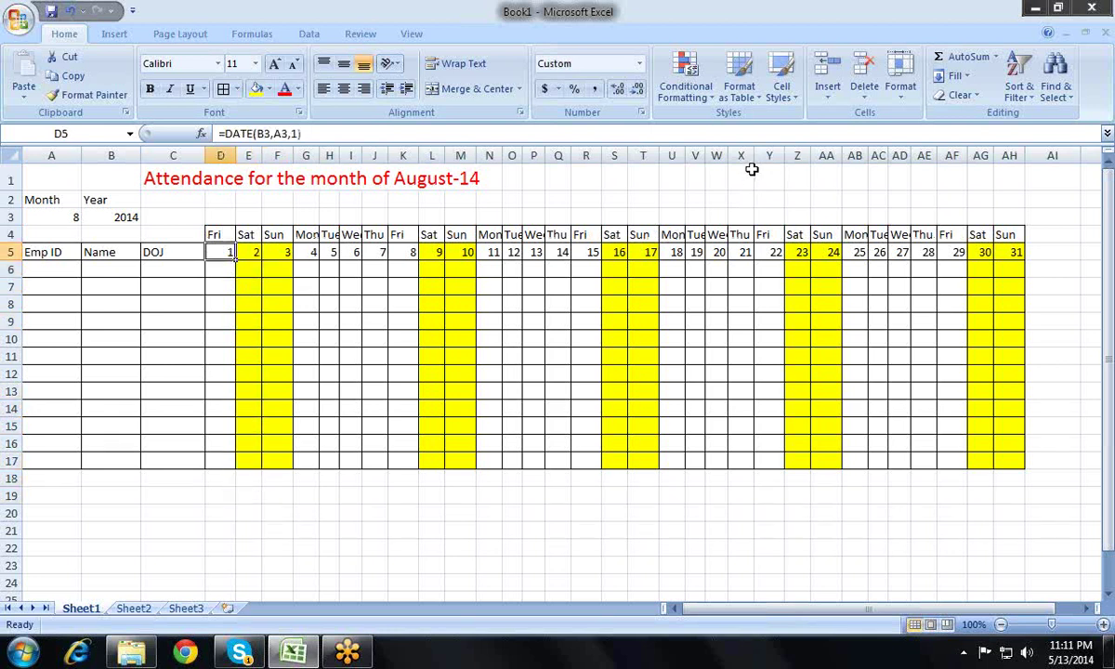
key(Left)
key(Left)
key(Left)
key(Up)
key(Up)
- Set the month in A3 to 7 so the sheet shows July-14
key(alt+Down)
key(Down)
key(Up)
key(Up)
key(Return)
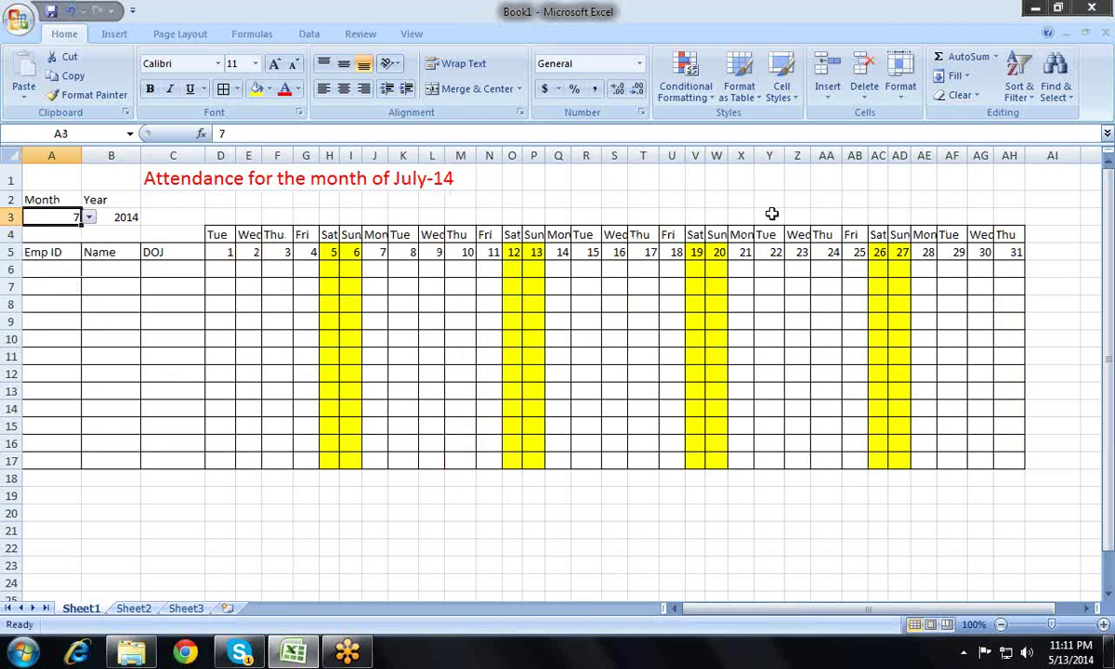
- Try month 9, then set the month in A3 to 2 for February-14
key(alt+Down)
key(Down)
key(Down)
key(Return)
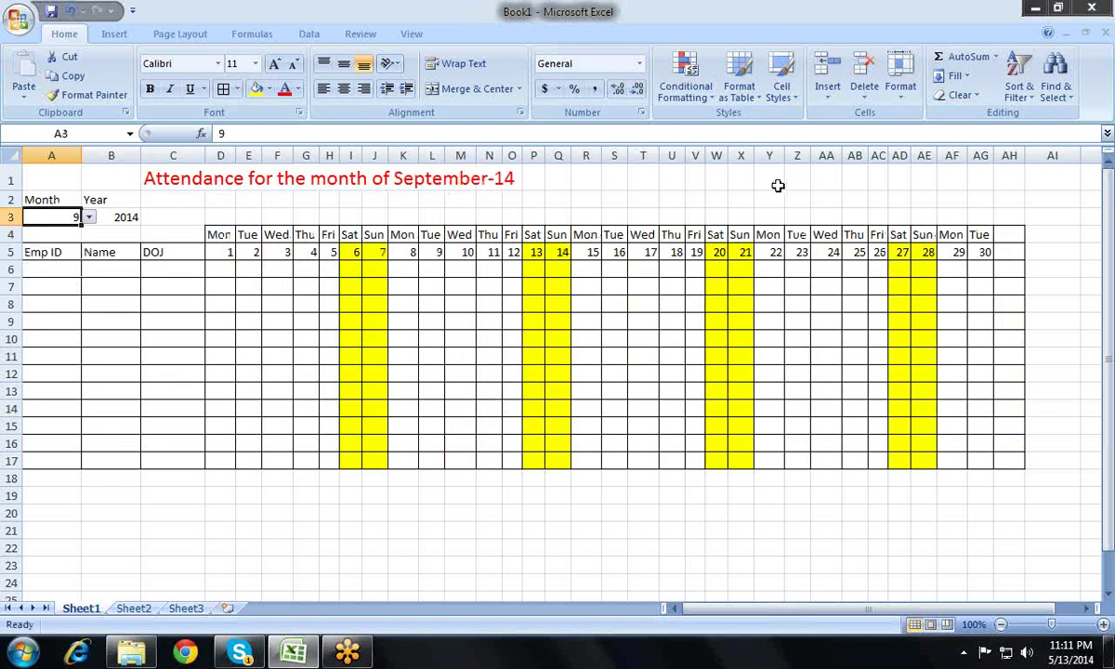
key(alt+Down)
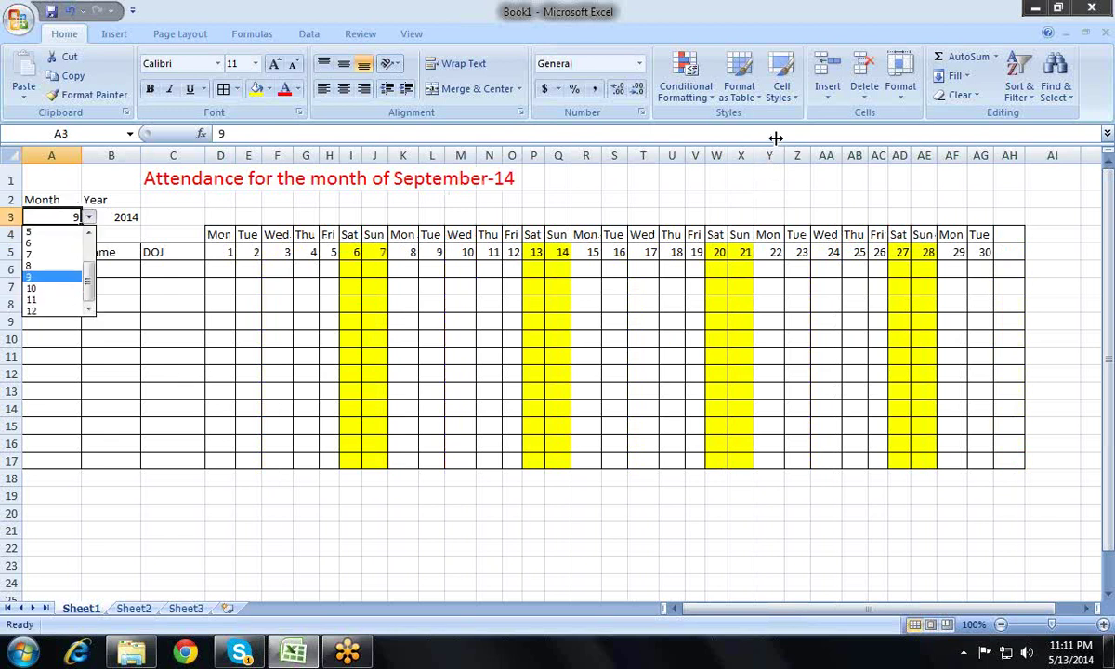
key(Home)
key(Down)
key(Return)
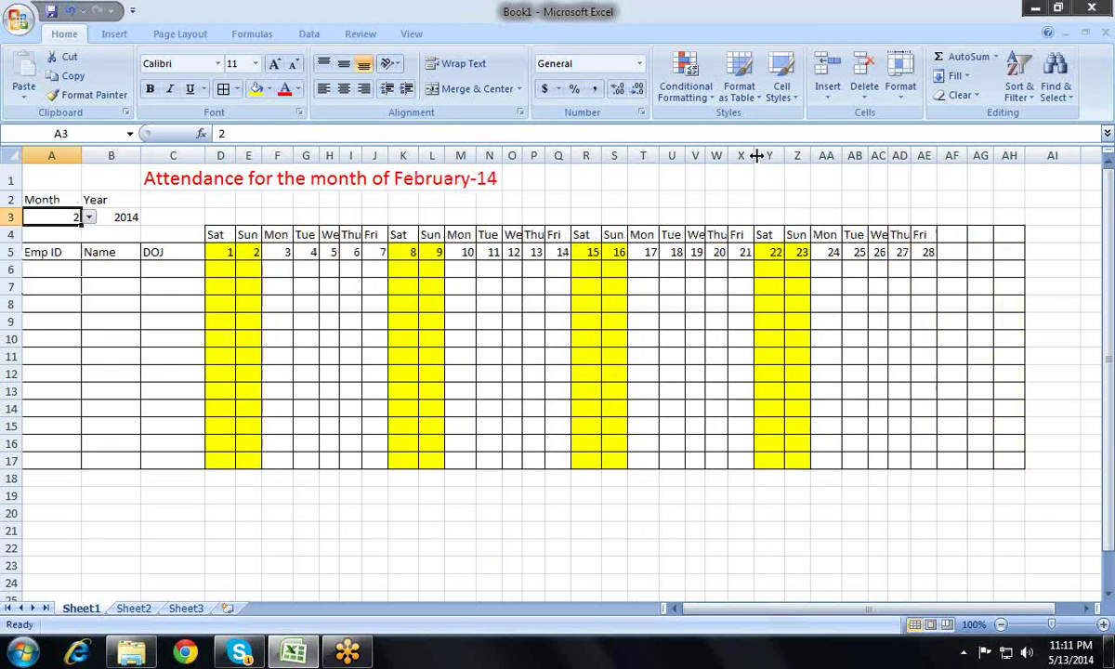
- Inspect the date formulas in AE5 and AF5 and the empty headers AF4 to AH4
key(Down)
key(Down)
key(Down)
key(Right)
key(Right)
key(Right)
key(Right)
key(Right)
key(Right)
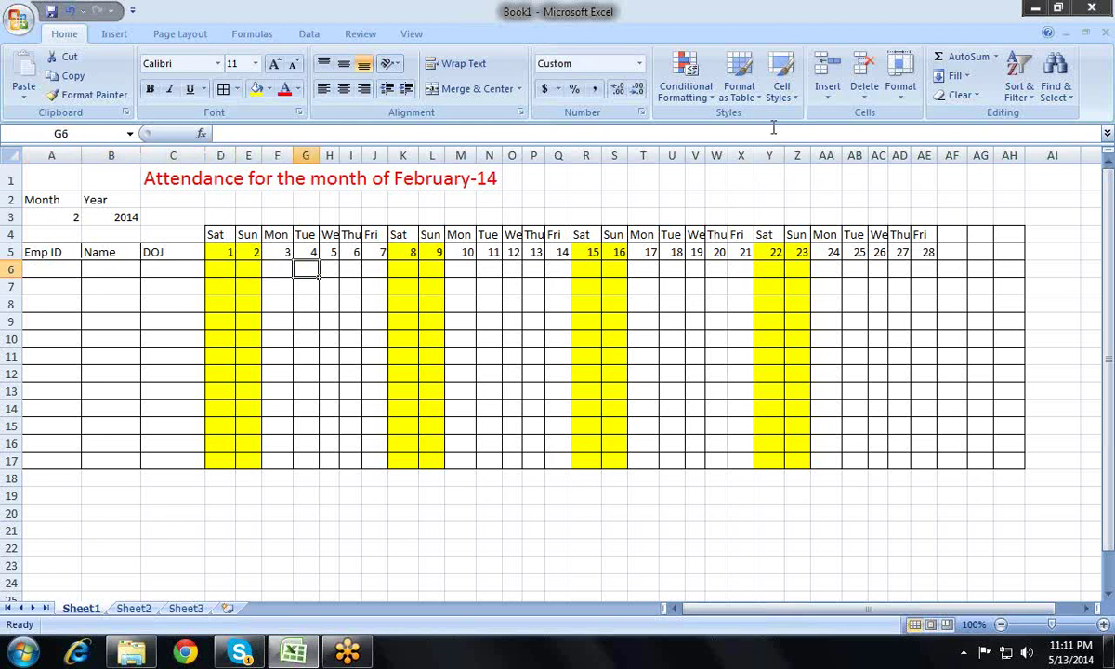
key(Right)
key(Right)
key(Right)
key(Right)
key(Right)
key(Right)
key(Right)
key(Right)
key(Right)
key(Right)
key(Right)
key(Right)
key(Right)
key(Right)
key(Right)
key(Right)
key(Right)
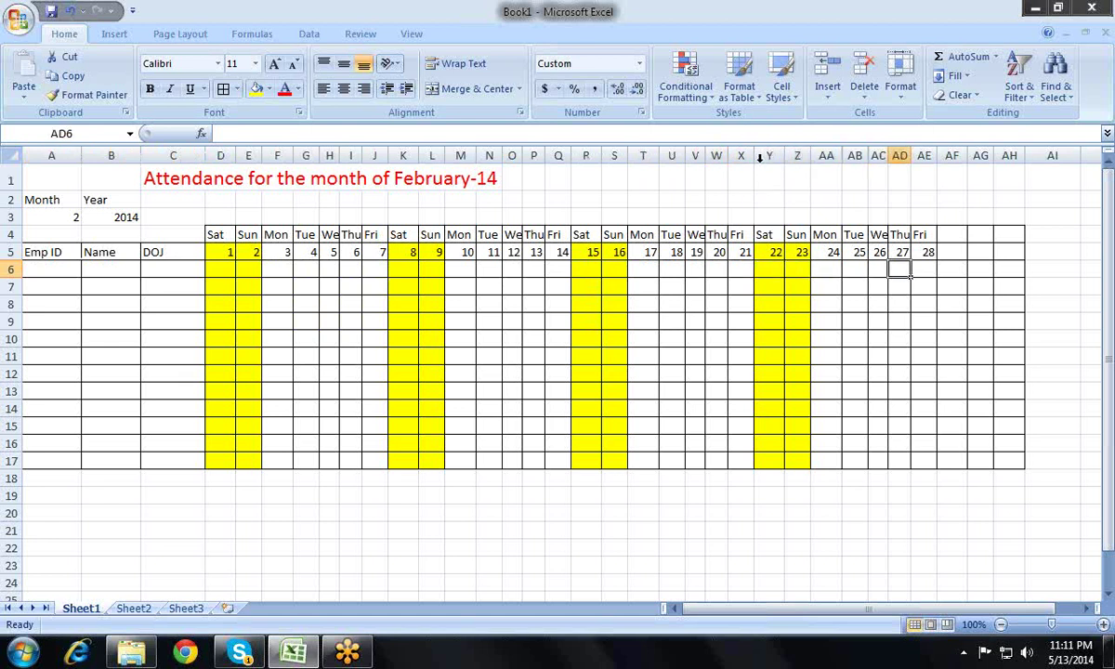
key(Right)
key(Right)
key(Up)
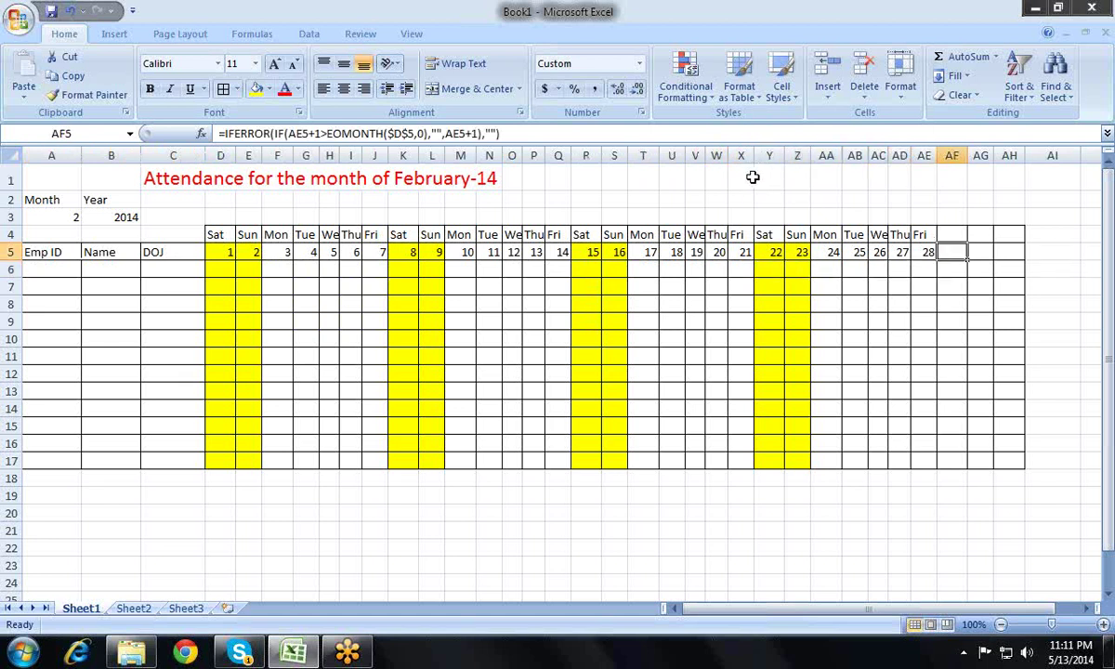
key(Left)
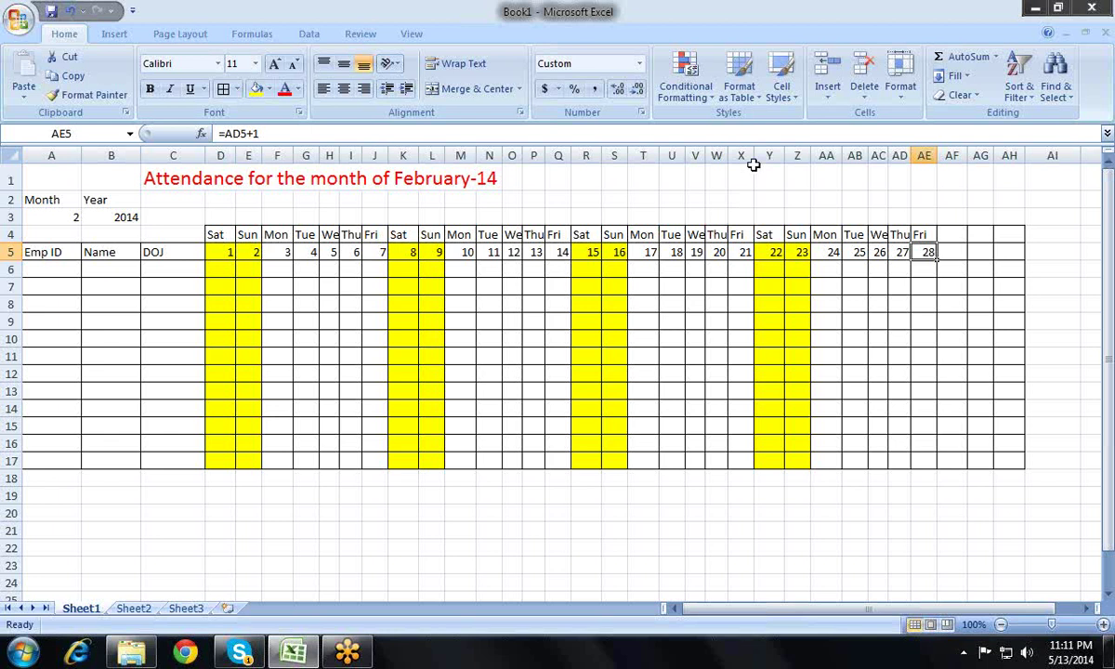
key(Right)
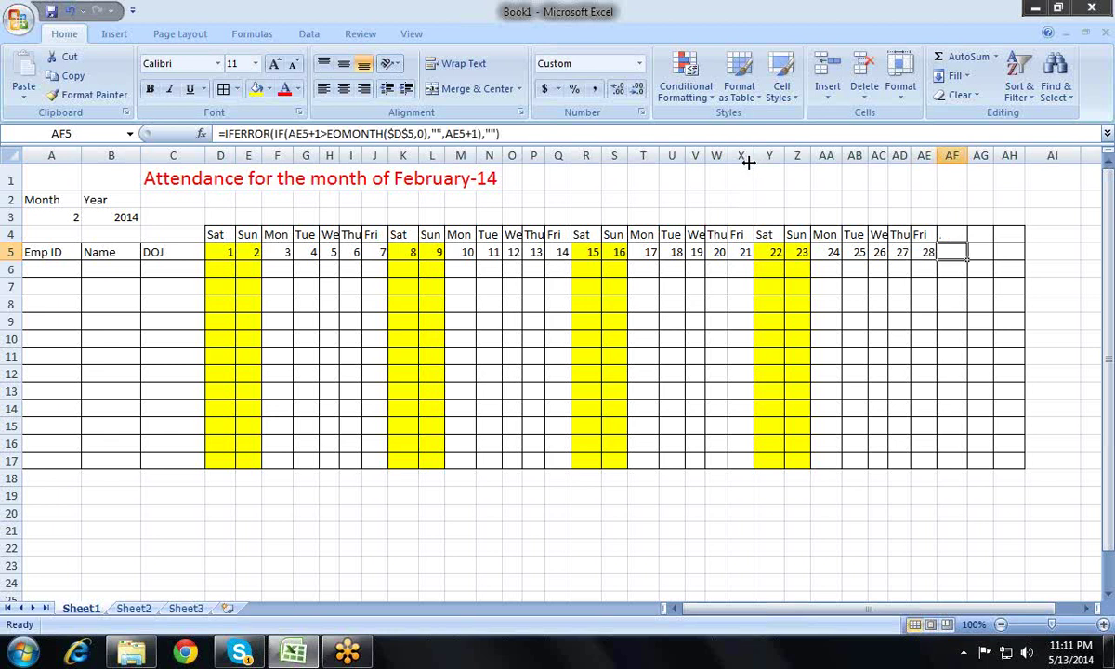
key(Up)
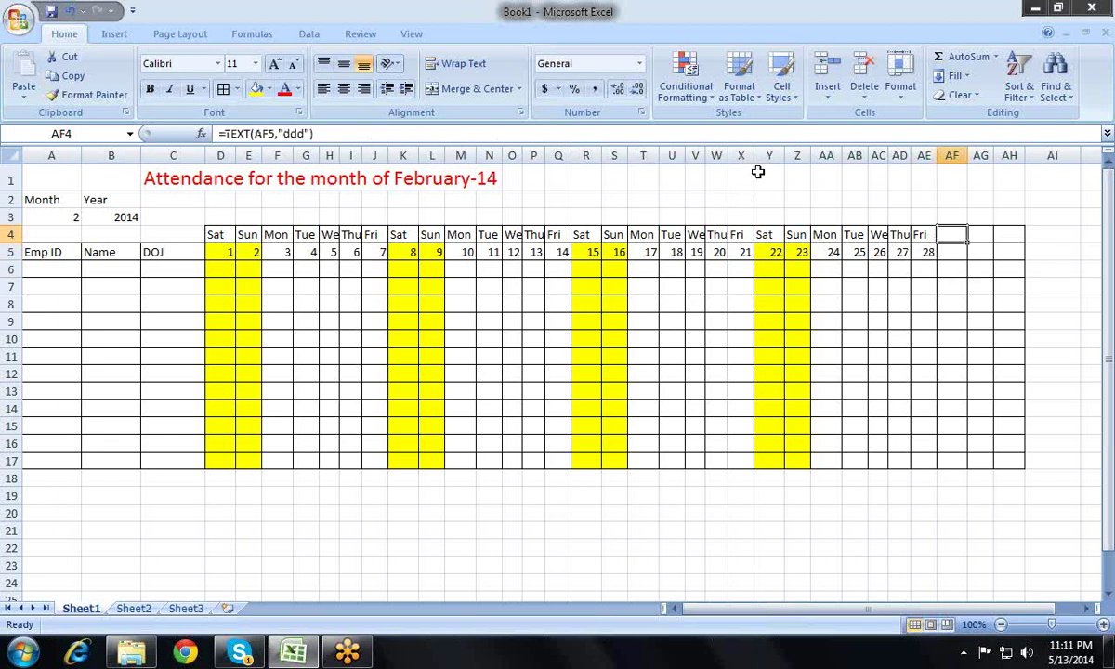
key(Right)
key(Right)
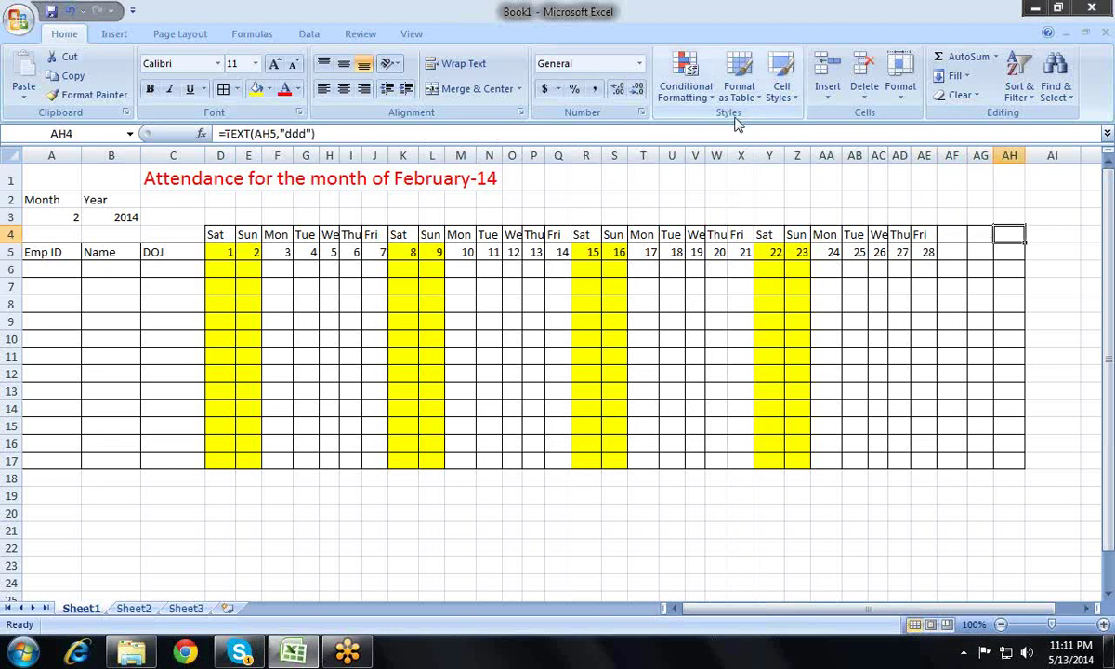
key(Left)
key(Left)
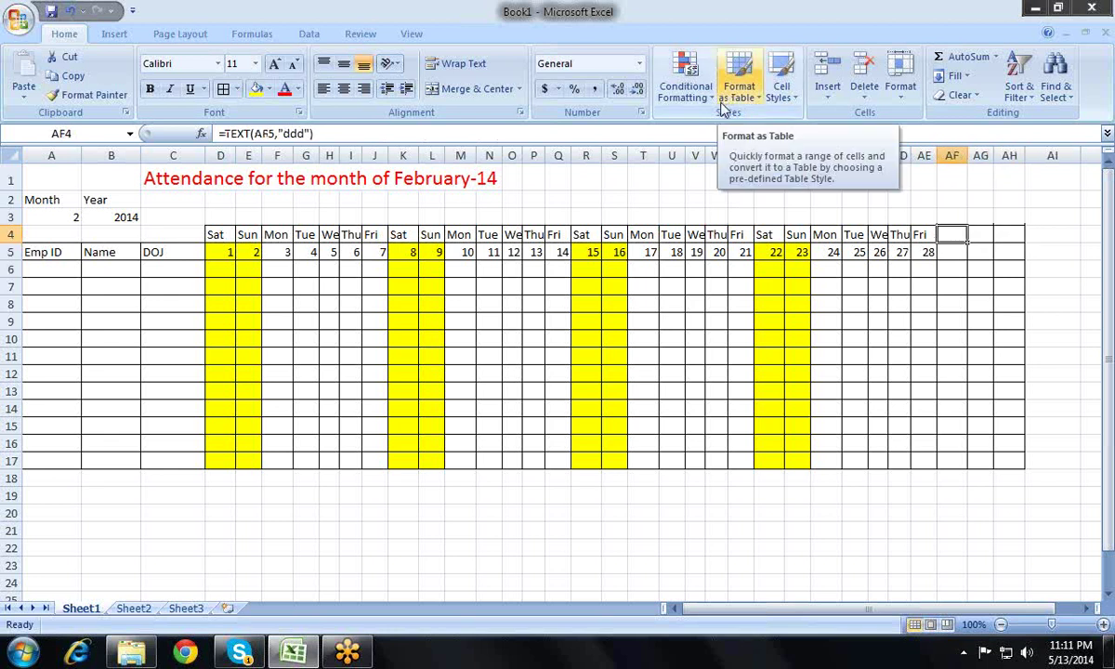
key(Left)
key(Left)
key(Left)
key(Left)
key(Left)
key(Left)
key(Left)
key(Left)
key(Left)
key(Left)
key(Left)
key(Left)
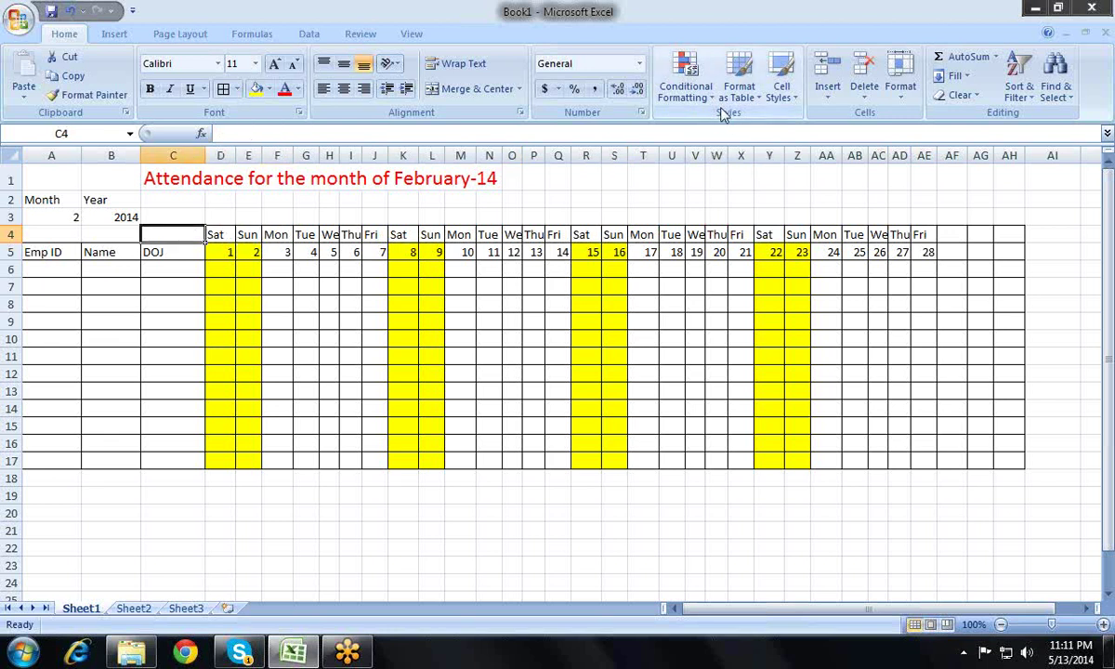
text(=)
key(Right)
key(Right)
key(Right)
key(Right)
key(Right)
key(Right)
key(Right)
key(Right)
key(Right)
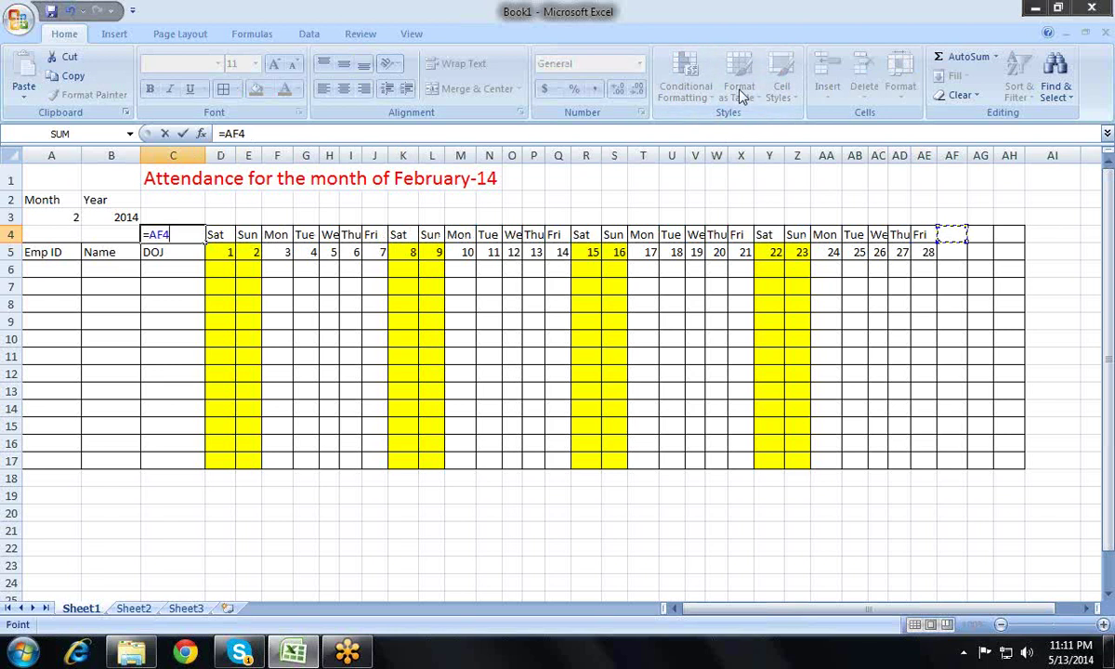
key(Right)
key(Down)
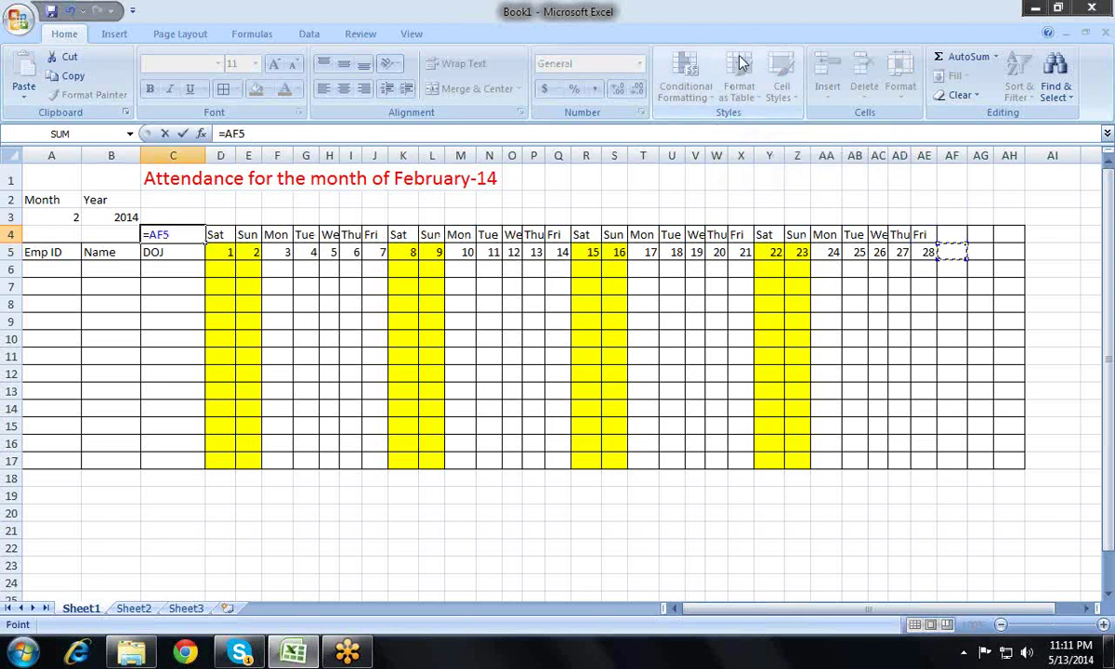
key(Up)
text(=)
key(F2)
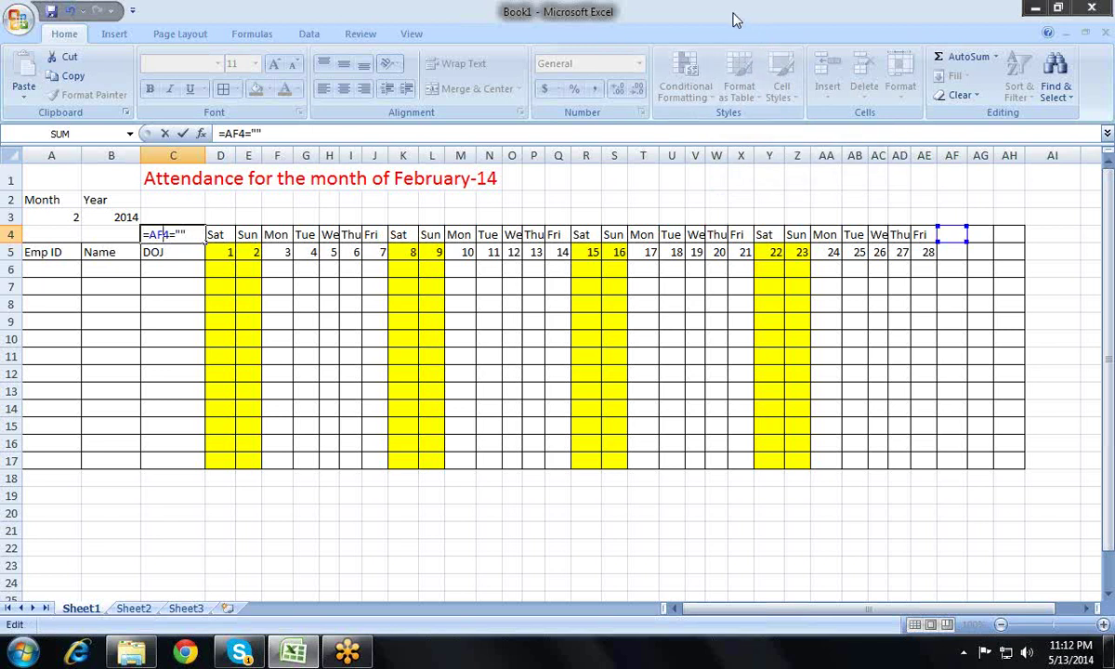
text($)
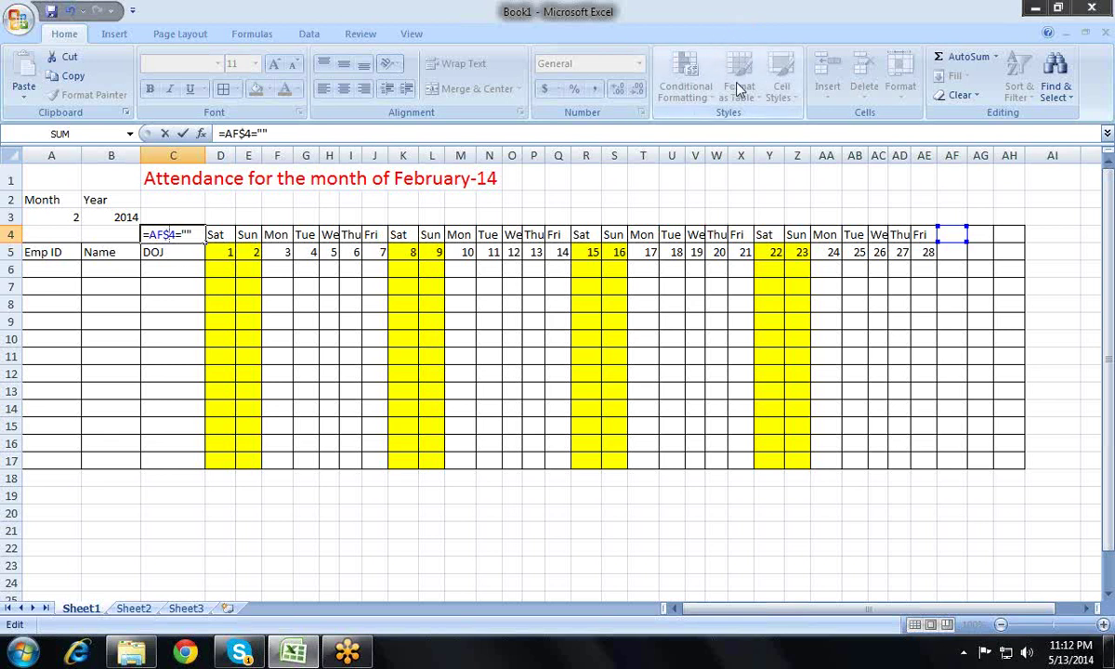
key(End)
key(shift+Left)
key(shift+Left)
key(shift+Left)
key(shift+Left)
key(shift+Left)
key(ctrl+c)
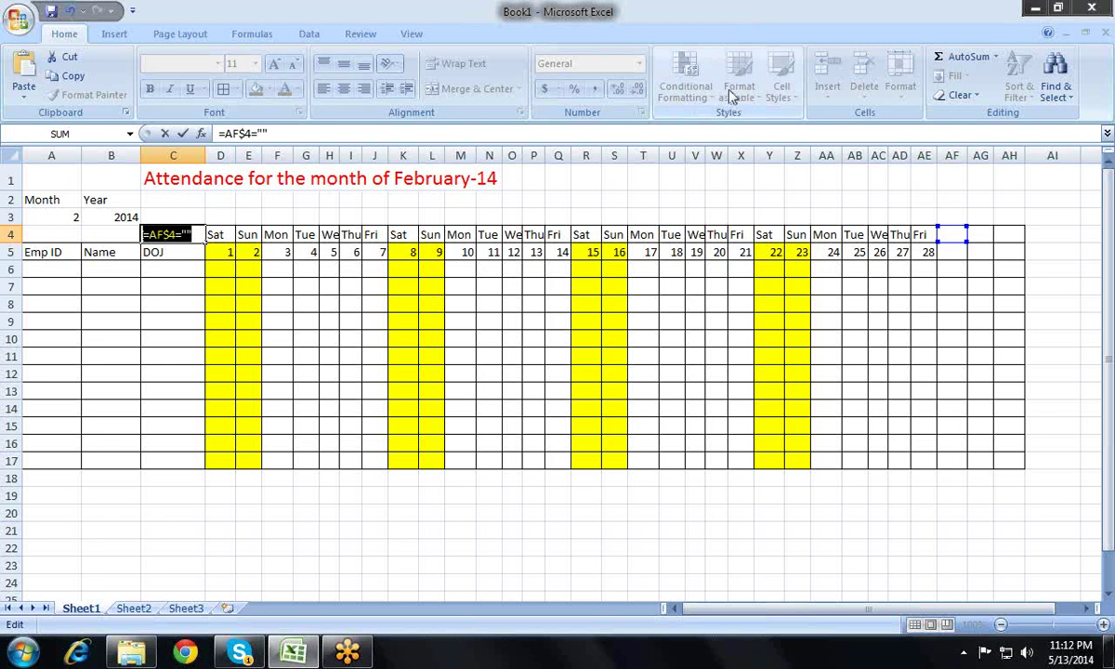
key(Escape)
key(Right)
key(Right)
key(Right)
key(Right)
key(Right)
key(Right)
key(Right)
key(Right)
key(Right)
key(Right)
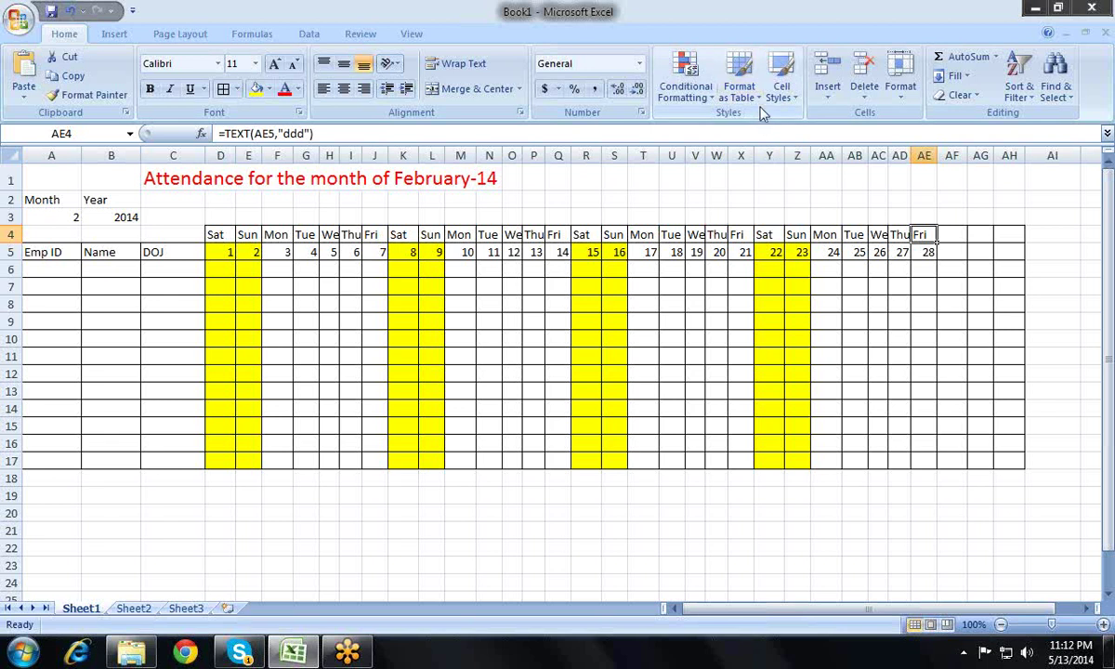
- On AF4, start a new formula-based conditional formatting rule with =AF$4=""
key(Right)
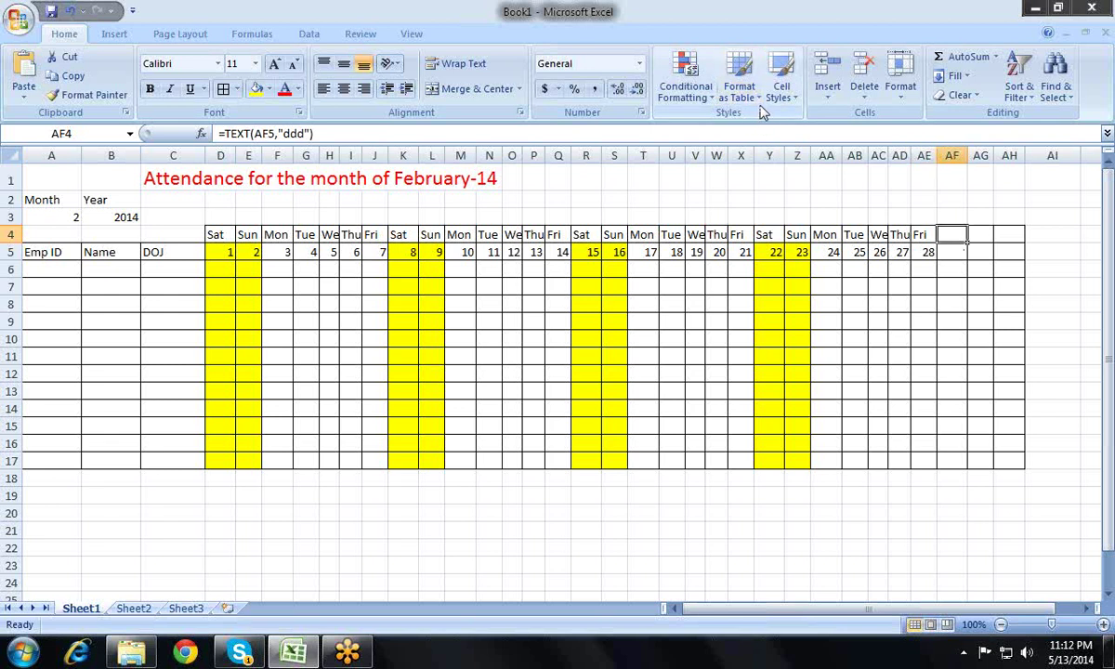
click(695, 82)
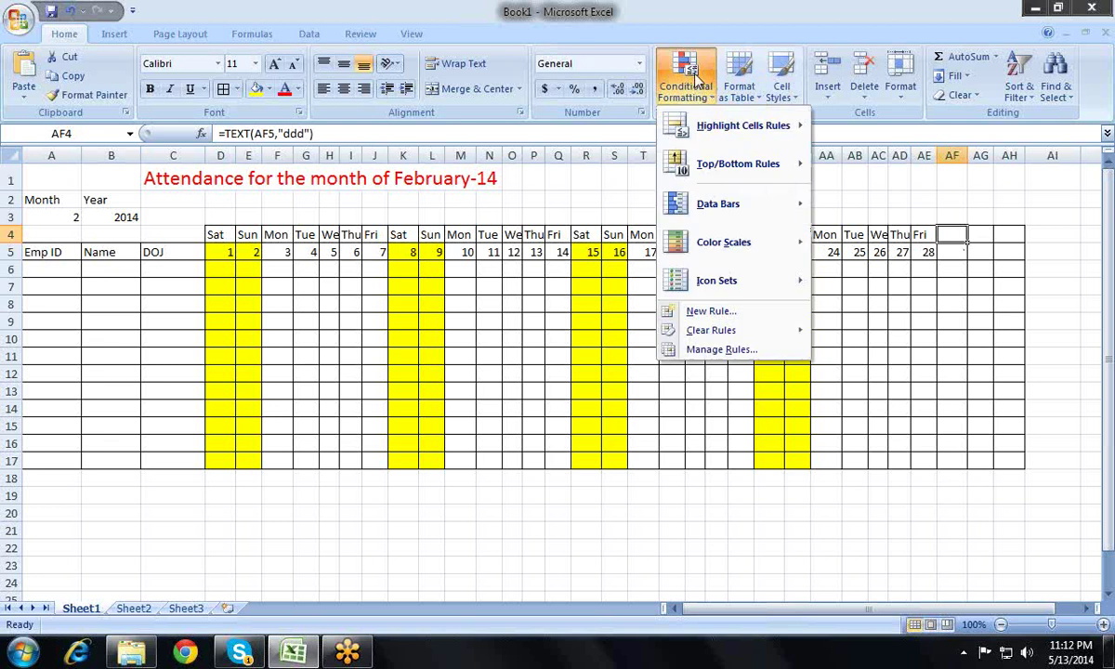
click(716, 316)
key(Down)
key(Down)
key(Down)
key(Down)
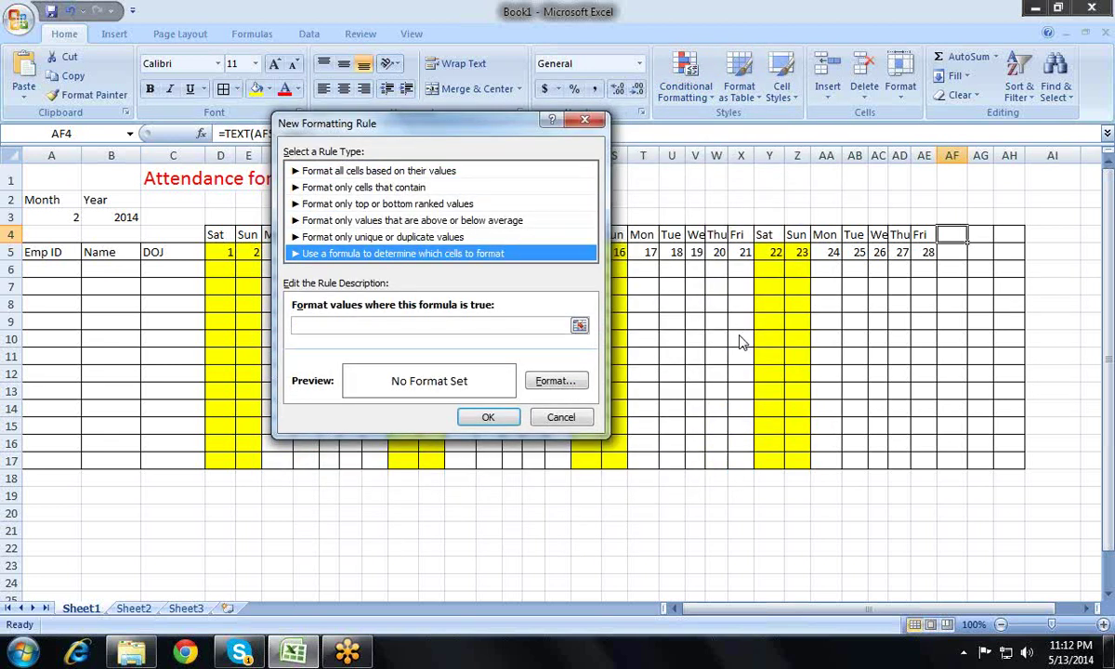
key(Tab)
text(=AF$4="")
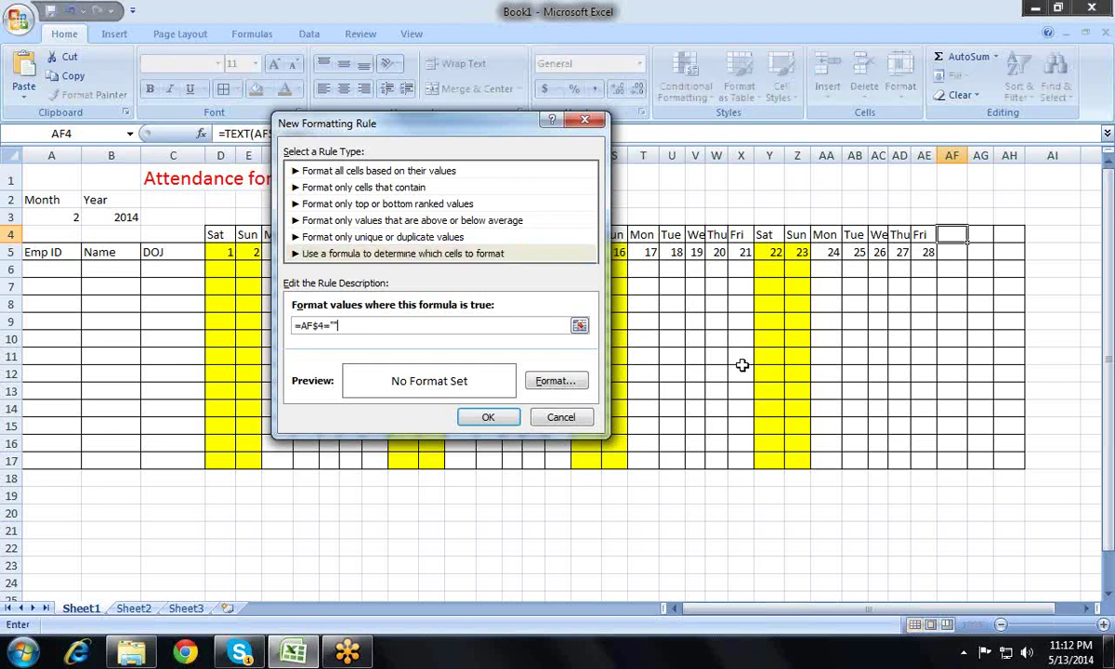
- Adjust the rule's border formatting and confirm the new rule
key(alt+f)
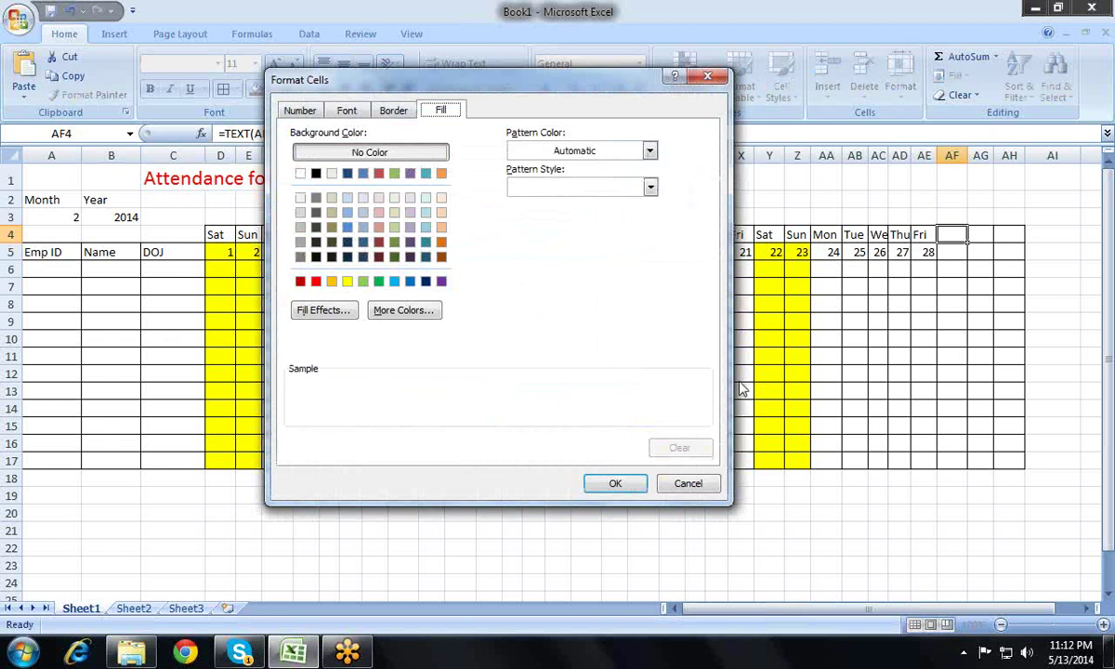
key(ctrl+shift+Tab)
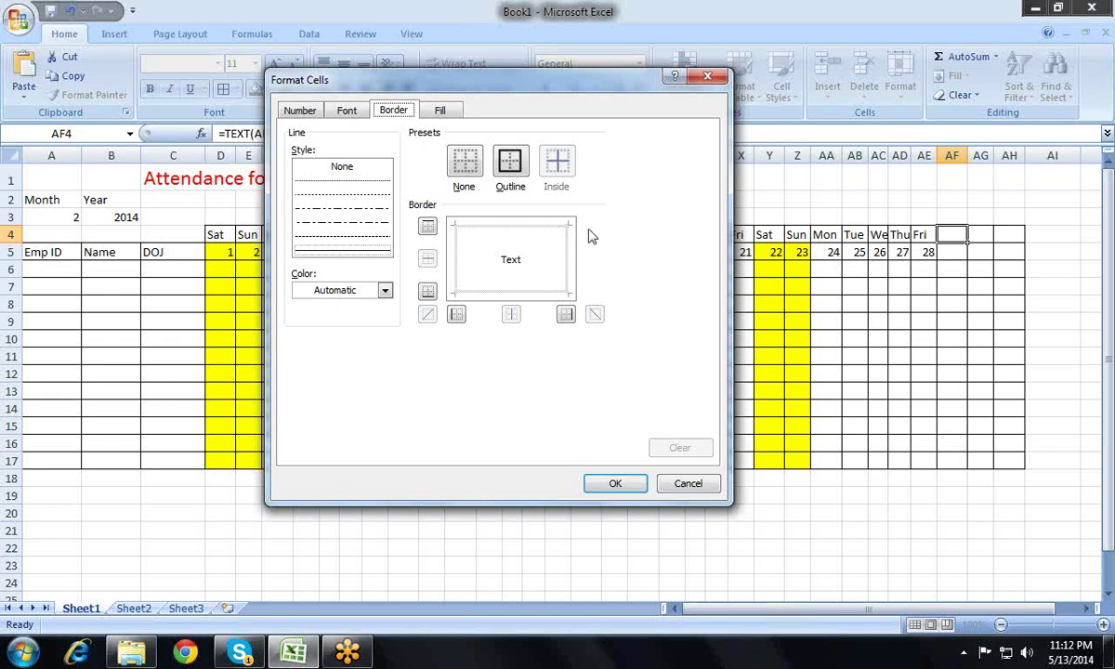
click(559, 238)
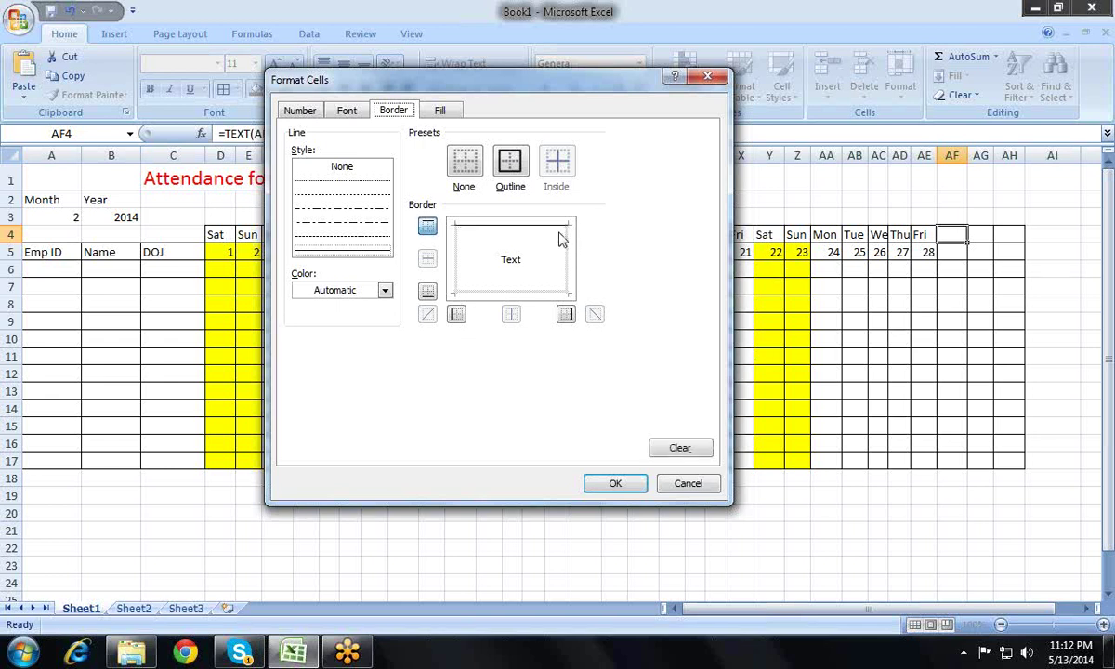
click(561, 273)
click(561, 284)
click(467, 223)
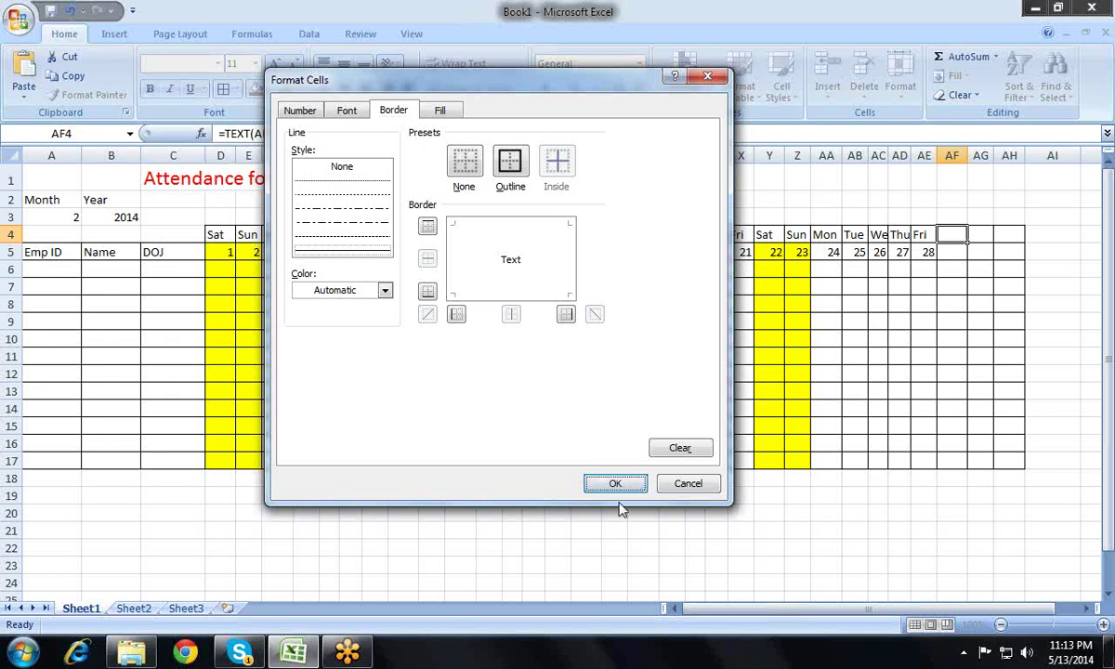
click(586, 481)
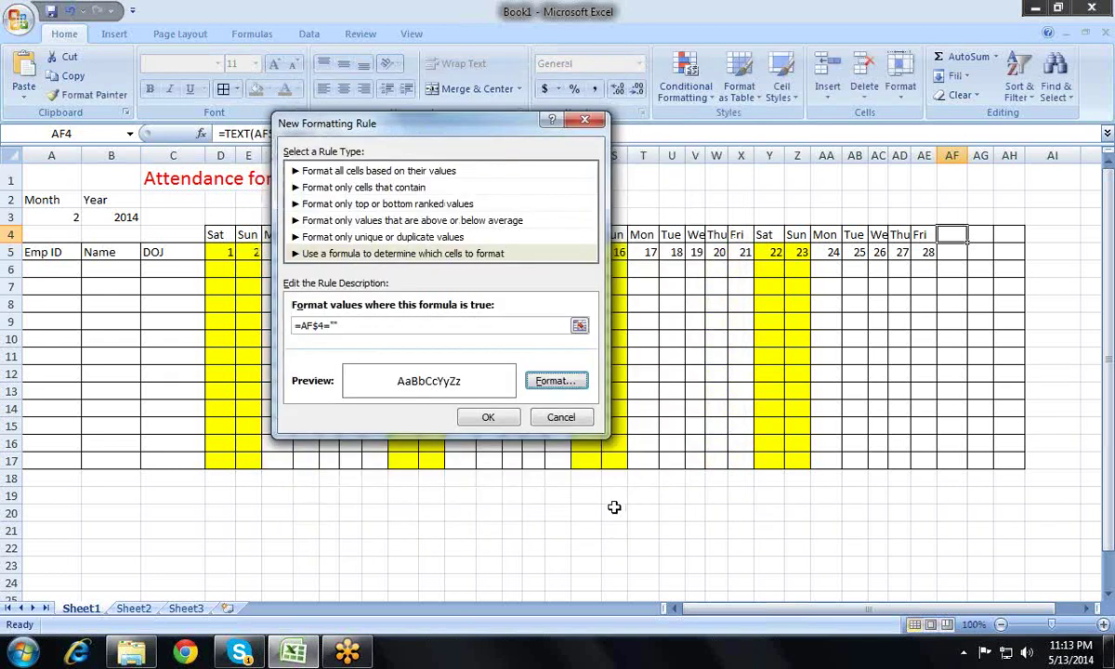
key(Tab)
key(Return)
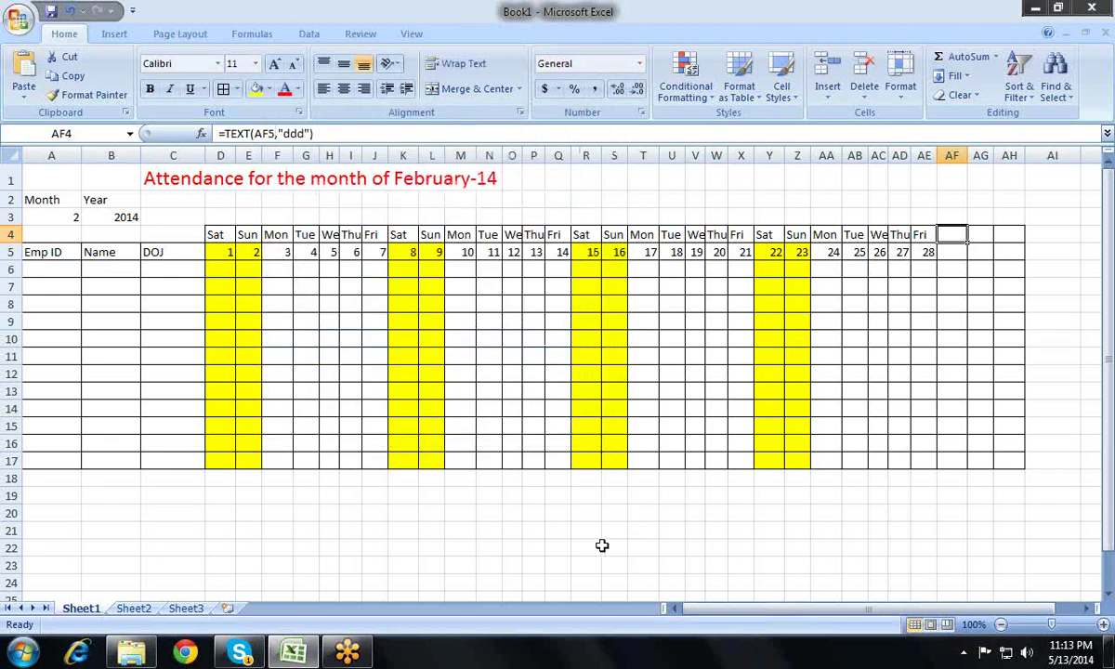
- Copy AF4's conditional formatting onto AF4:AH17 with Format Painter
key(Down)
key(Down)
key(Up)
key(Up)
click(93, 93)
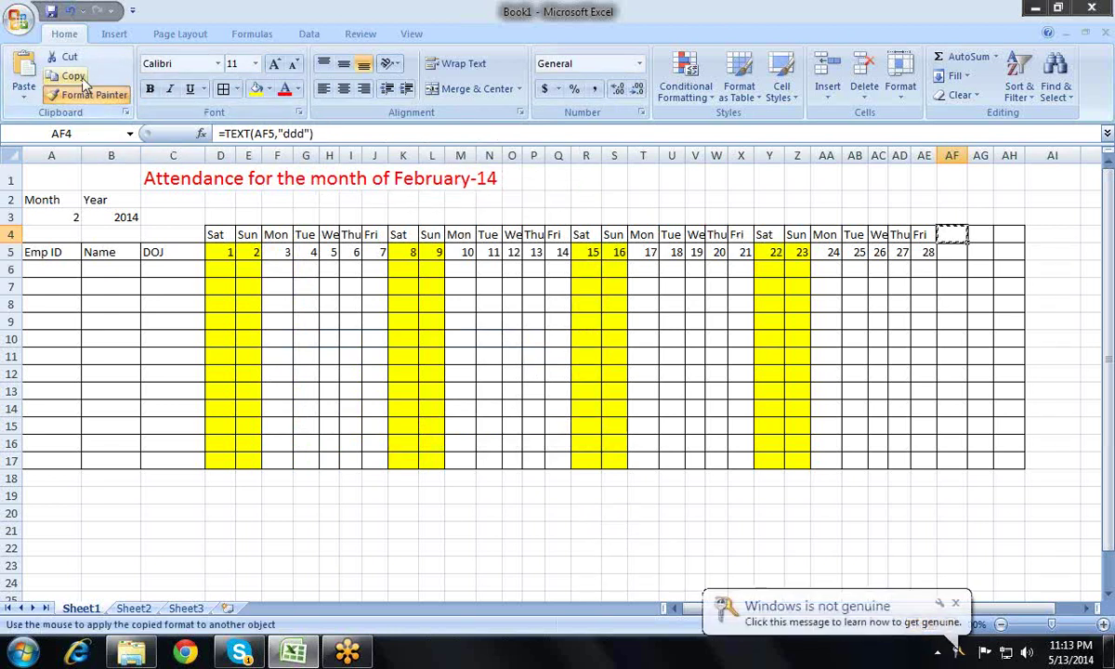
click(91, 97)
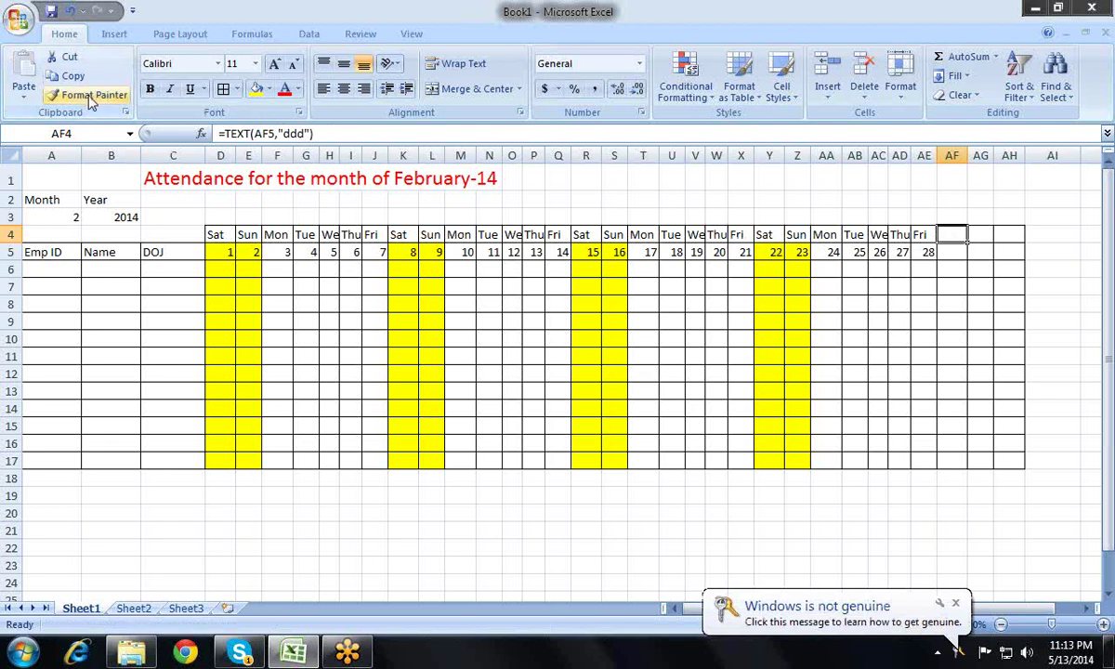
click(83, 99)
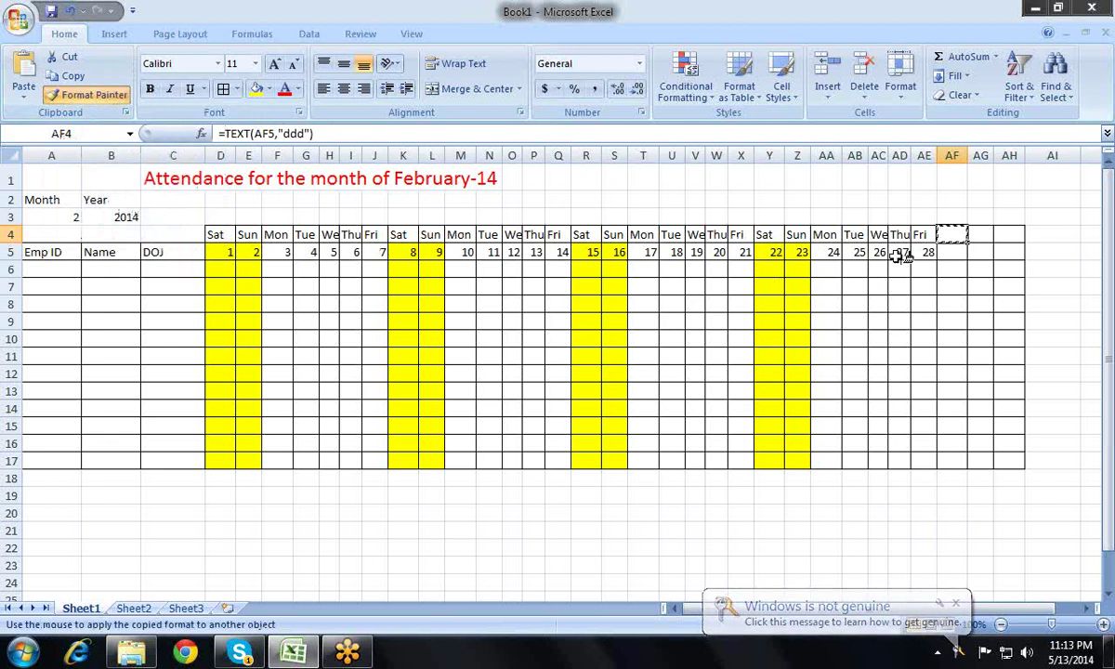
mouse_move(952, 240)
mouse_down()
mouse_move(996, 484)
mouse_move(1022, 464)
mouse_move(1013, 461)
mouse_up()
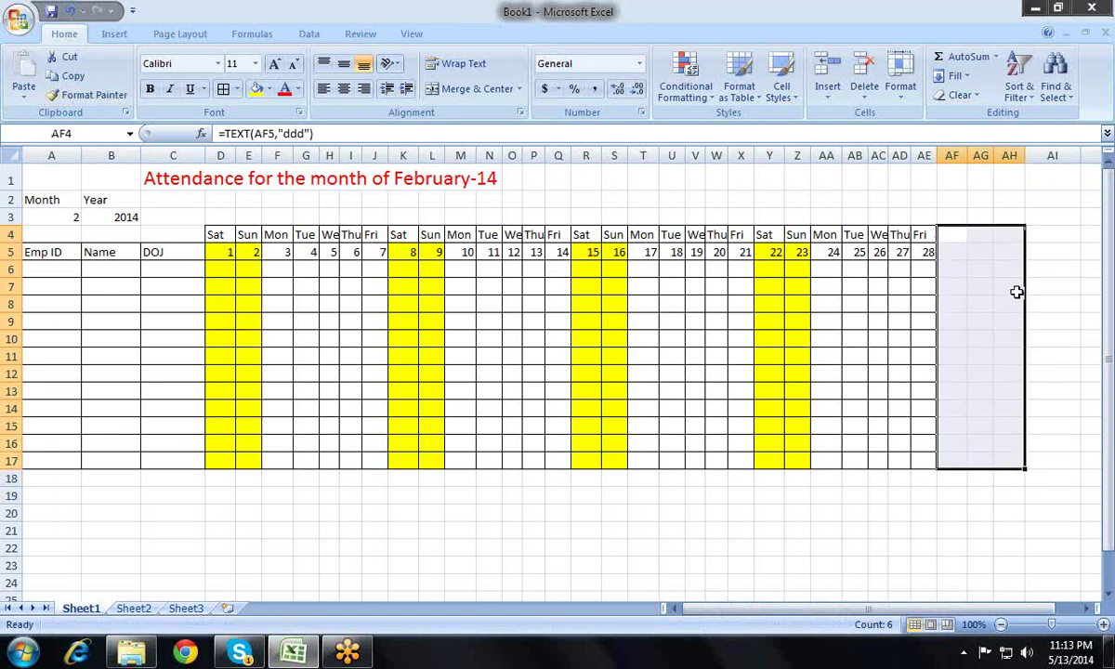
key(Left)
key(Left)
key(Left)
key(Left)
key(Left)
key(Left)
key(Left)
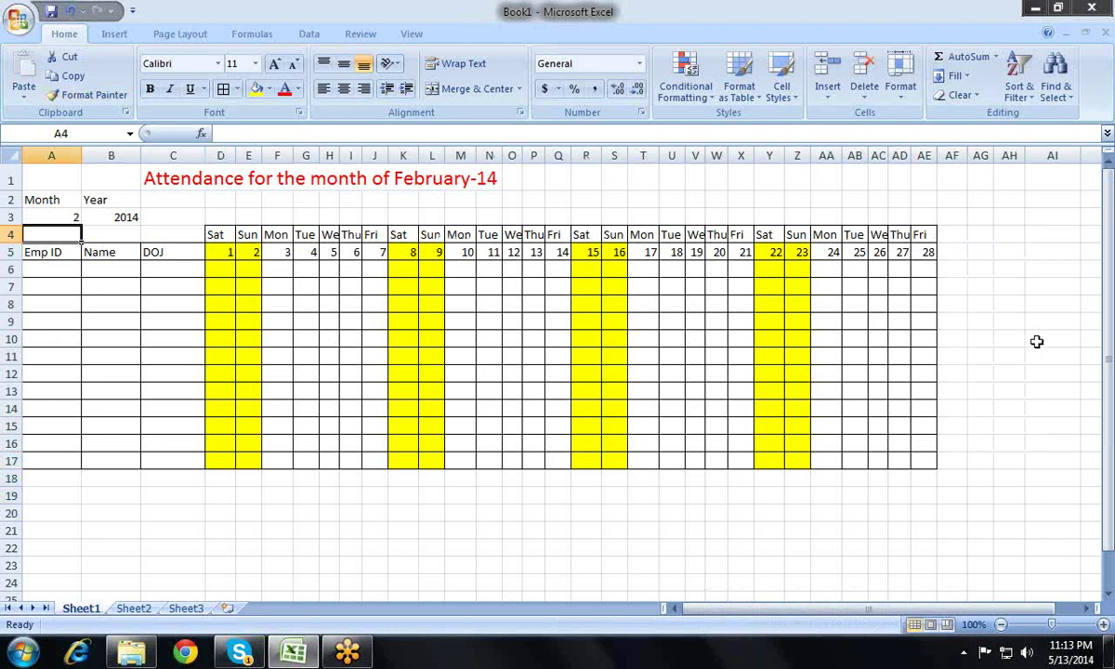
- Cycle the month in A3 through 3, 5 and 4 from its dropdown
key(Up)
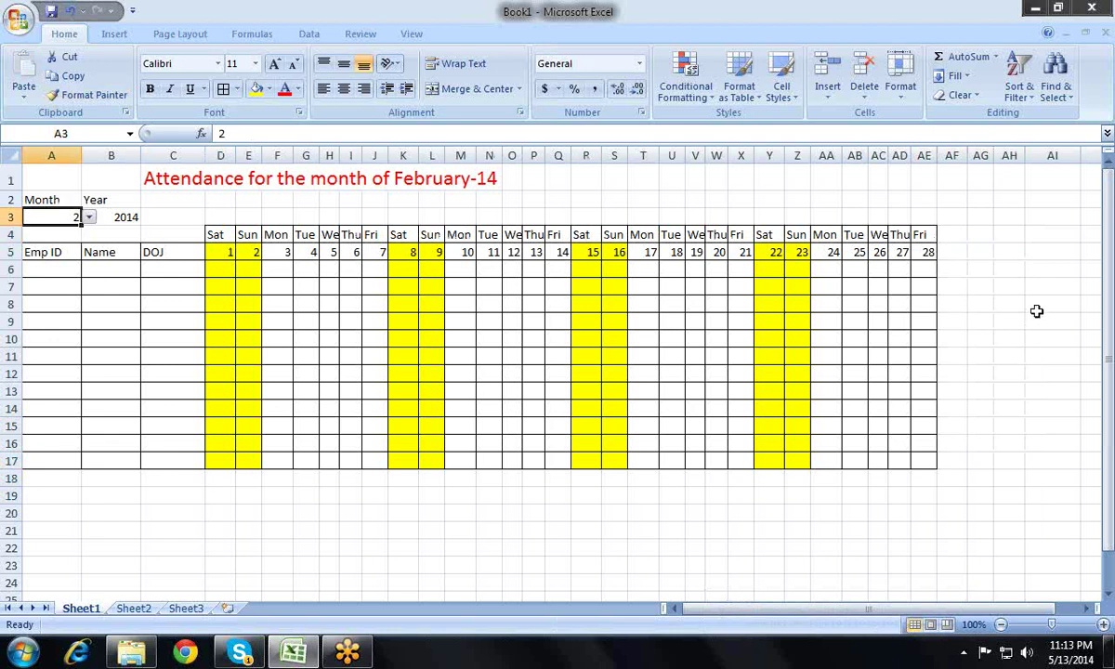
key(alt+Down)
key(Down)
key(Return)
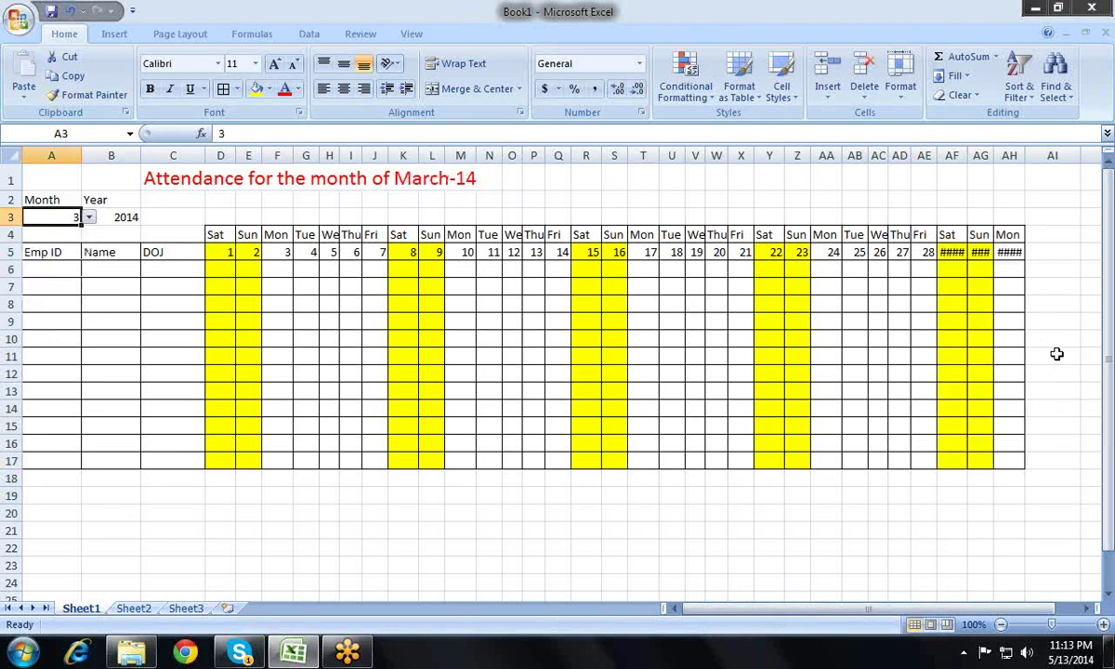
key(alt+Down)
key(Down)
key(Down)
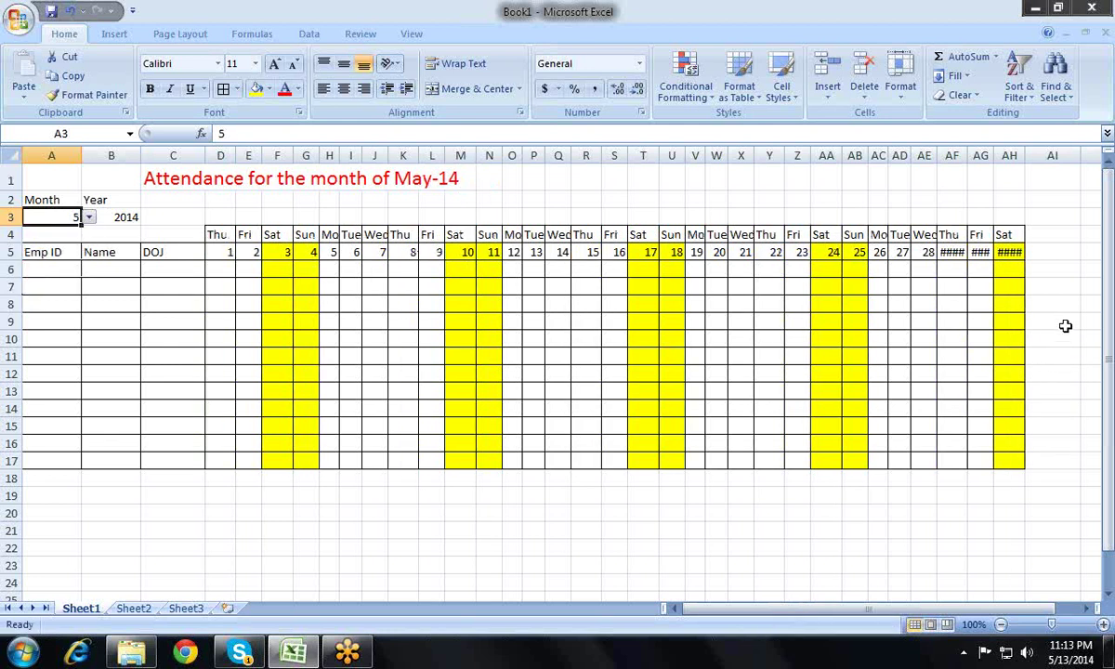
key(alt+Down)
key(Up)
key(Up)
key(Up)
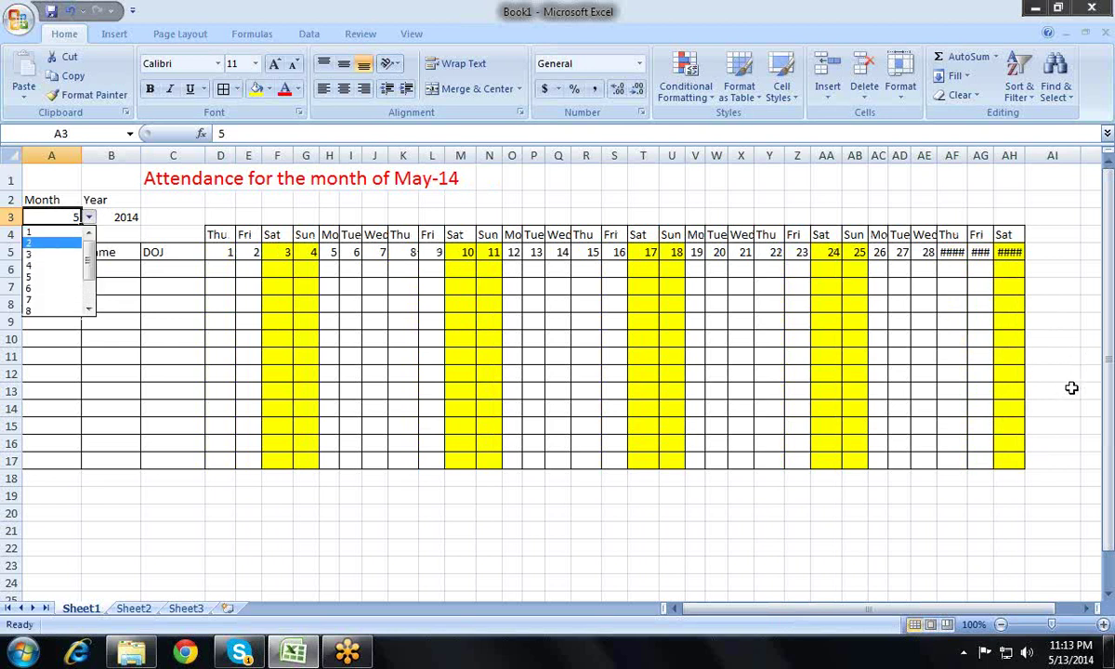
key(Down)
key(Down)
key(Return)
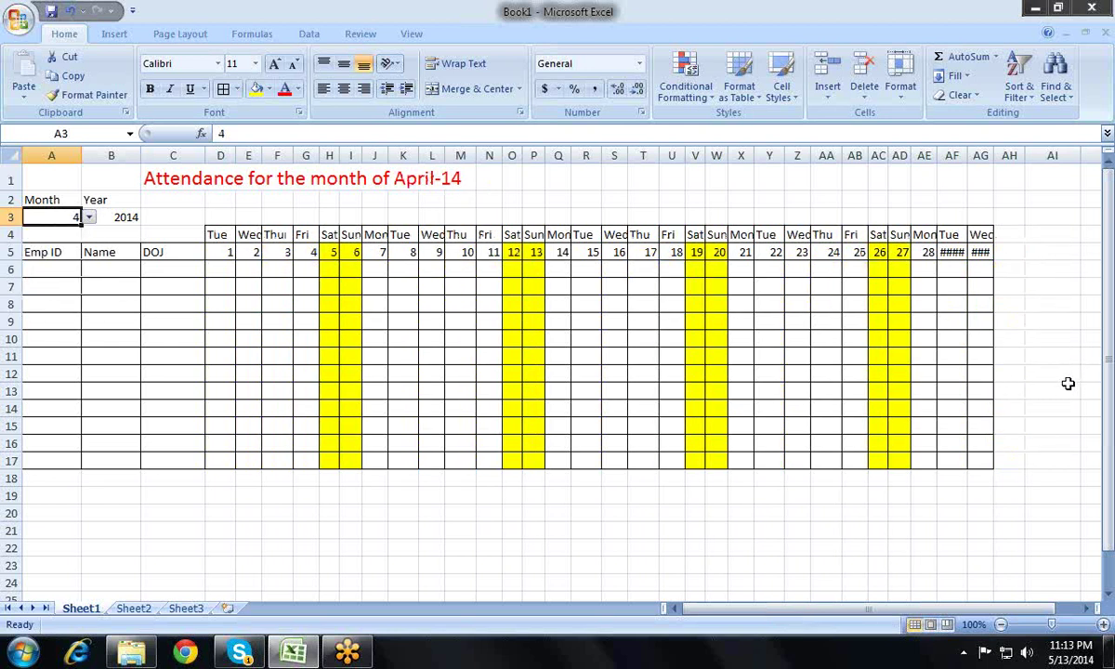
- Set the month to 1 for January-14 and move along row 5 to day 28 in AE5
key(alt+Down)
key(Up)
key(Up)
key(Up)
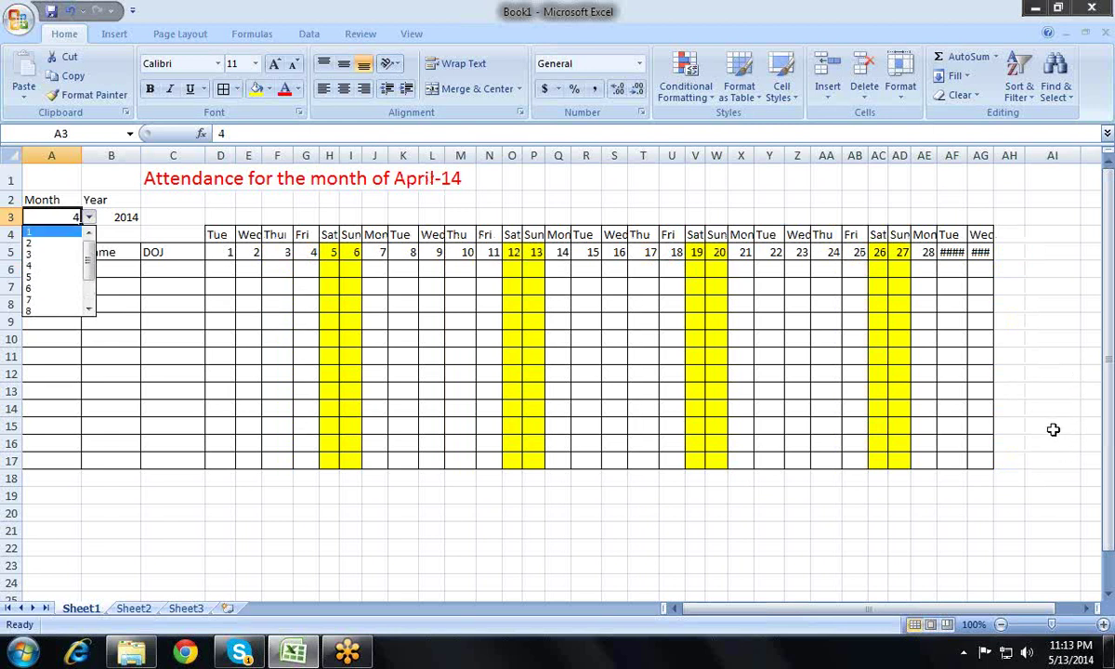
key(Return)
key(Down)
key(Right)
key(Right)
key(Right)
key(Right)
key(Right)
key(Right)
key(Right)
key(Down)
key(Right)
key(Right)
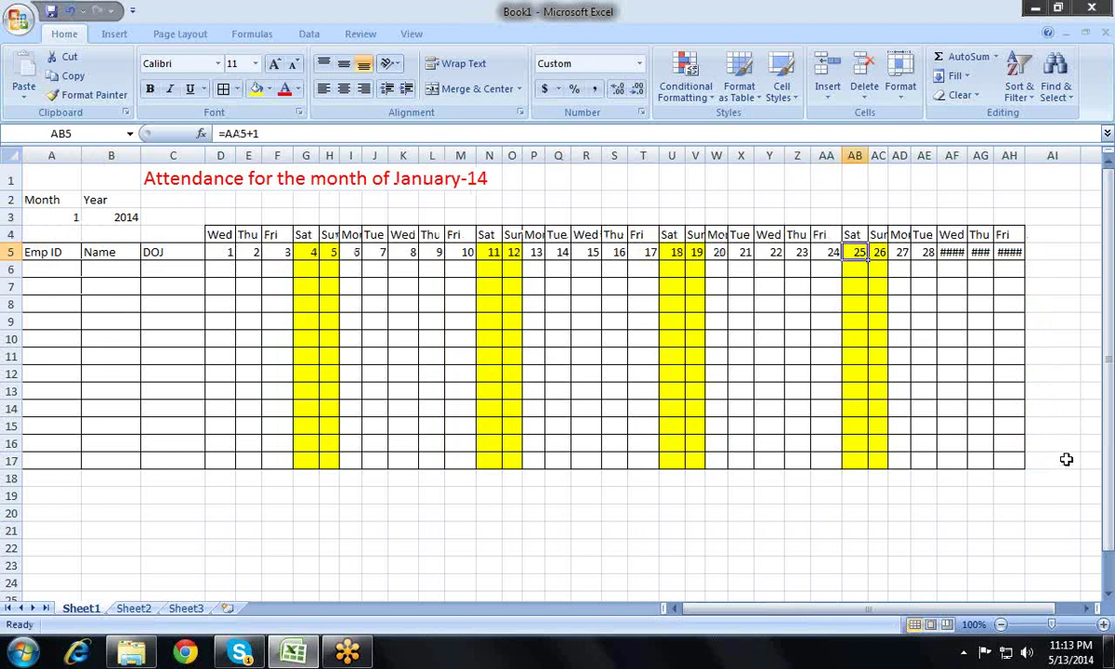
key(Right)
key(Right)
key(Right)
key(Right)
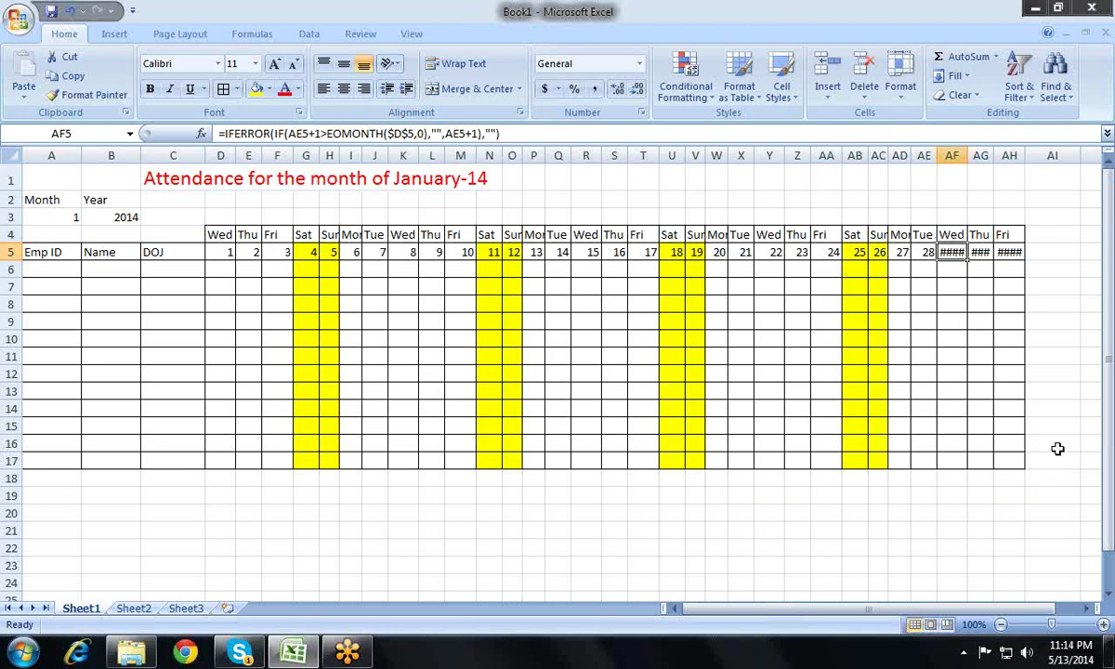
- Give AF5:AH5 the custom number format D so days 29–31 display
key(shift+Right)
key(shift+Right)
key(ctrl+1)
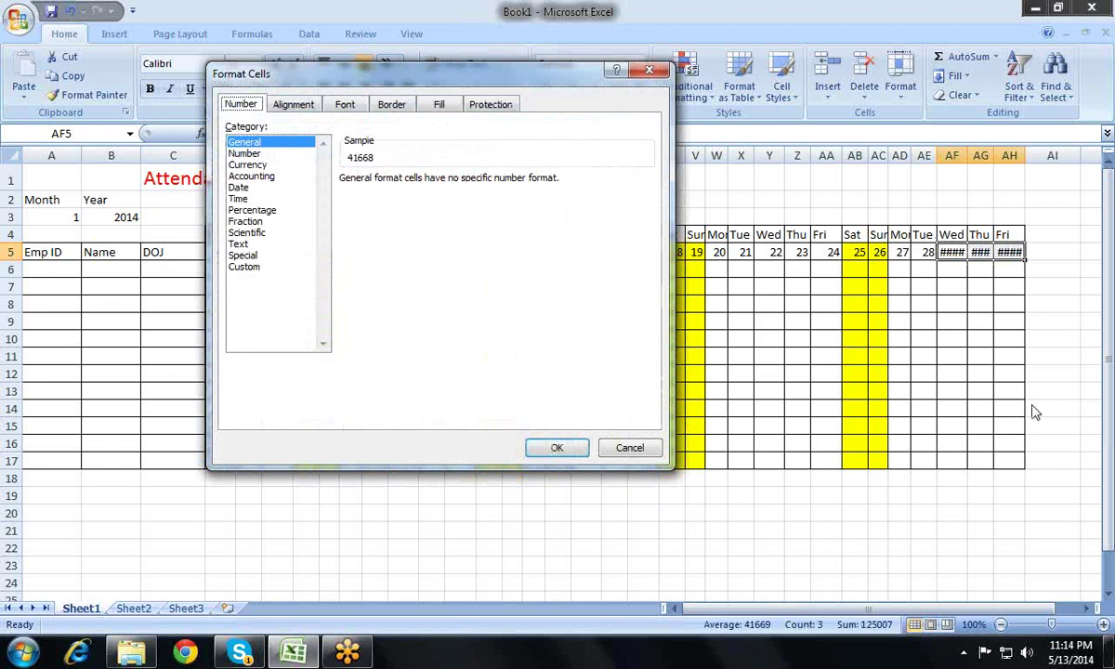
key(Down)
key(Down)
key(Down)
key(Down)
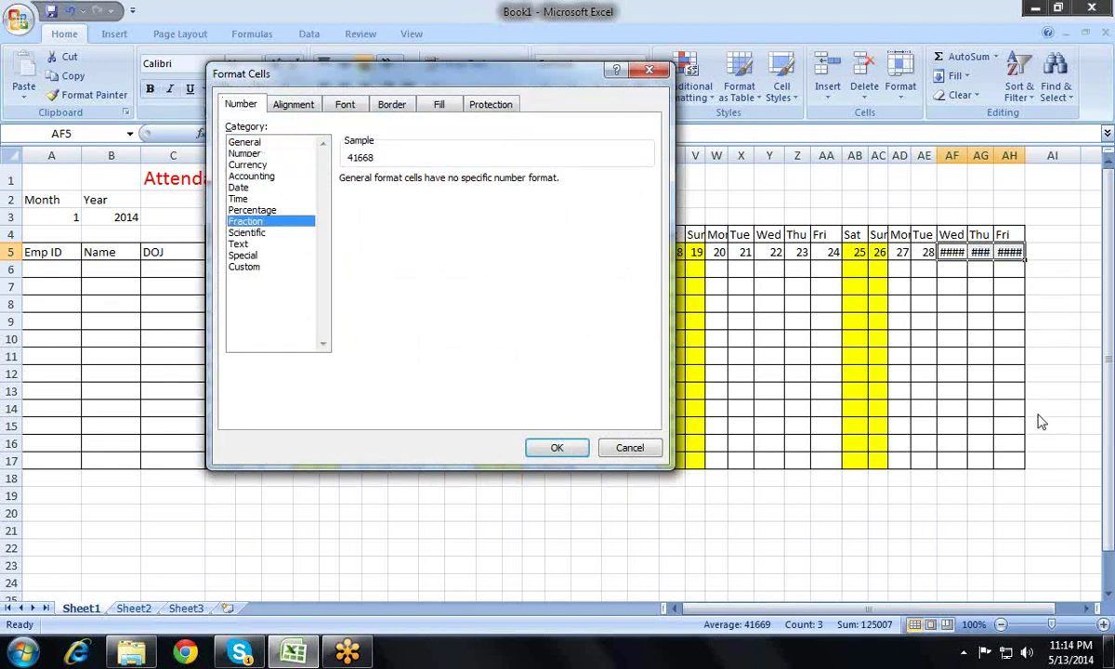
key(Down)
key(Down)
key(Down)
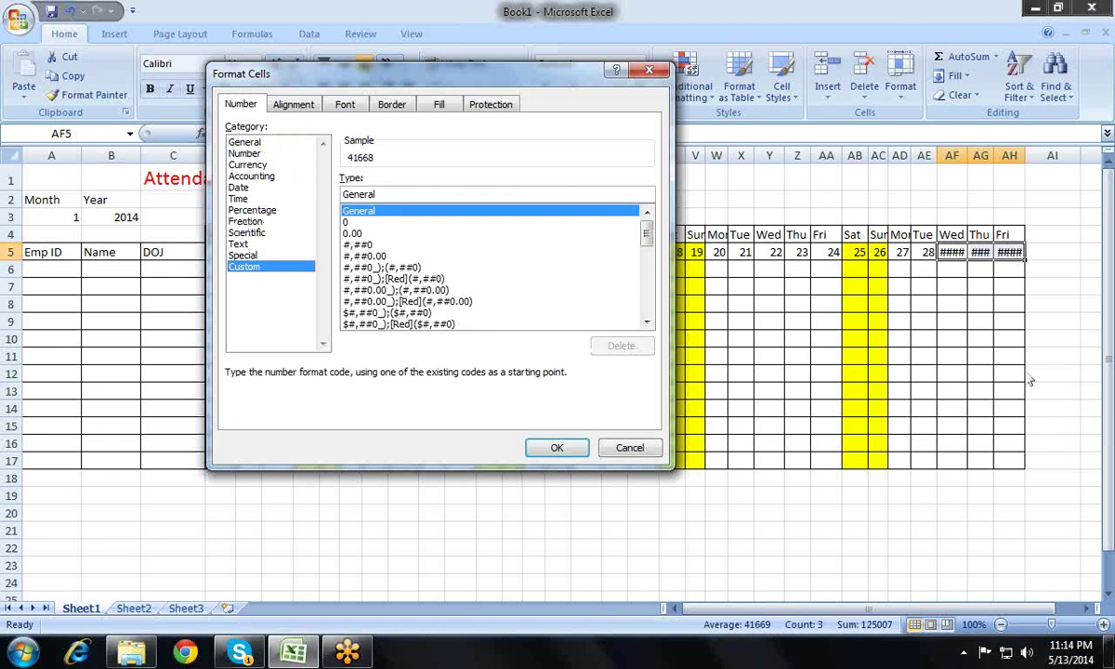
key(Tab)
text(D)
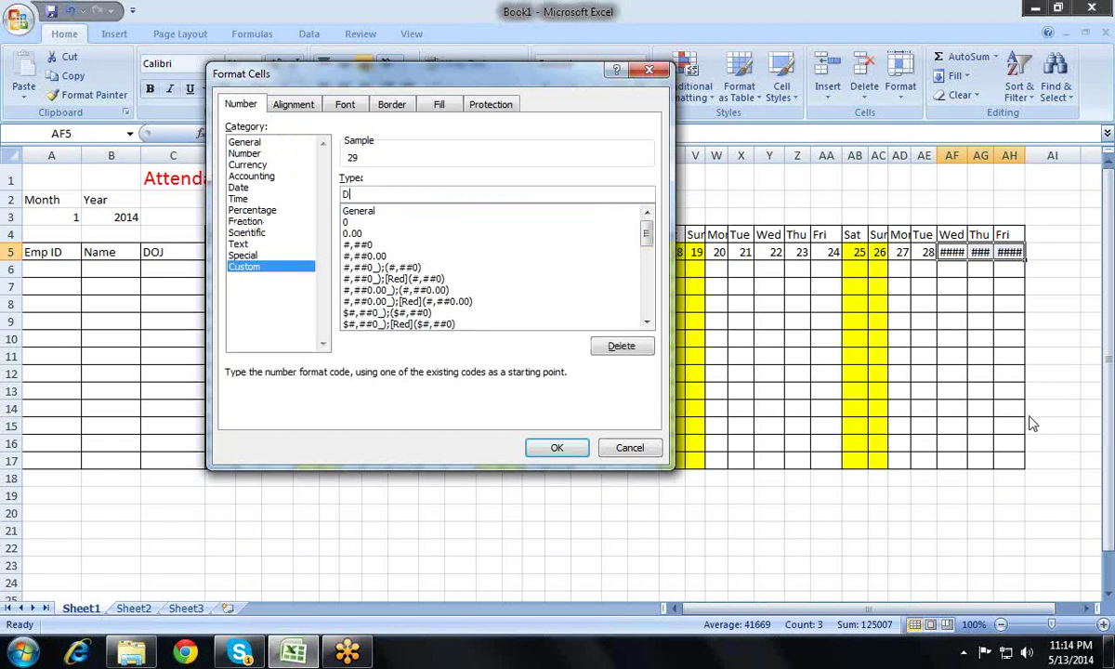
key(Return)
- Set the month in A3 to 3 to show March-14
key(Left)
key(Left)
key(Left)
key(Left)
key(Left)
key(Left)
key(Left)
key(Left)
key(Left)
key(Up)
key(Up)
key(alt+Down)
key(Down)
key(Down)
key(Return)
key(Up)
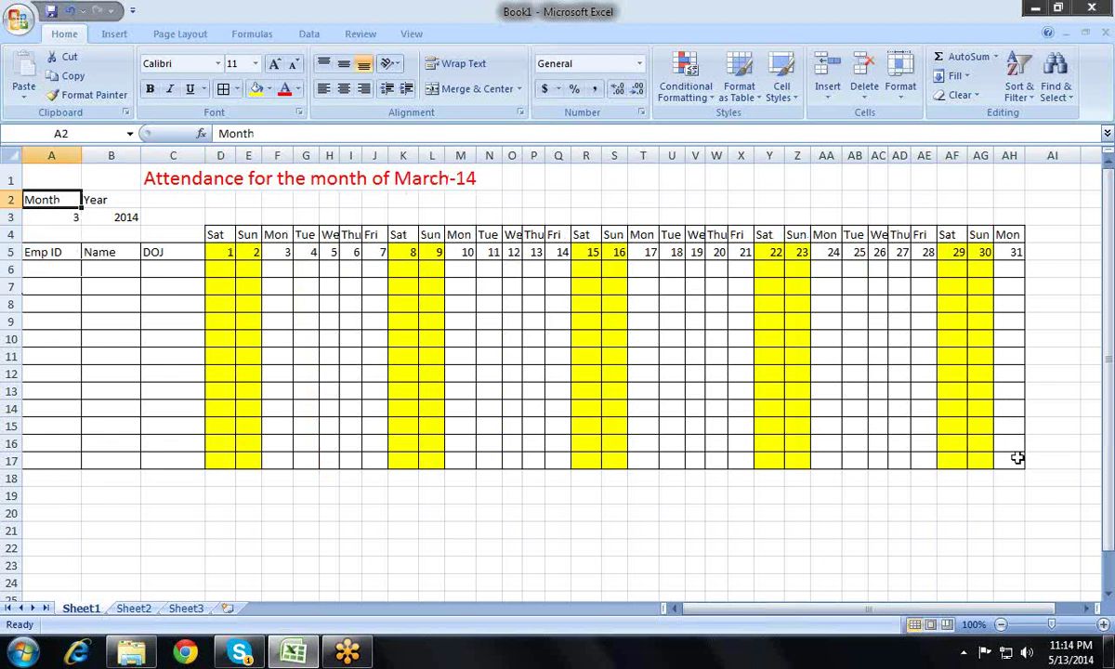
- Preview months 4, 5, 8 and 10 from the A3 dropdown
key(Down)
key(alt+Down)
key(Down)
key(Return)
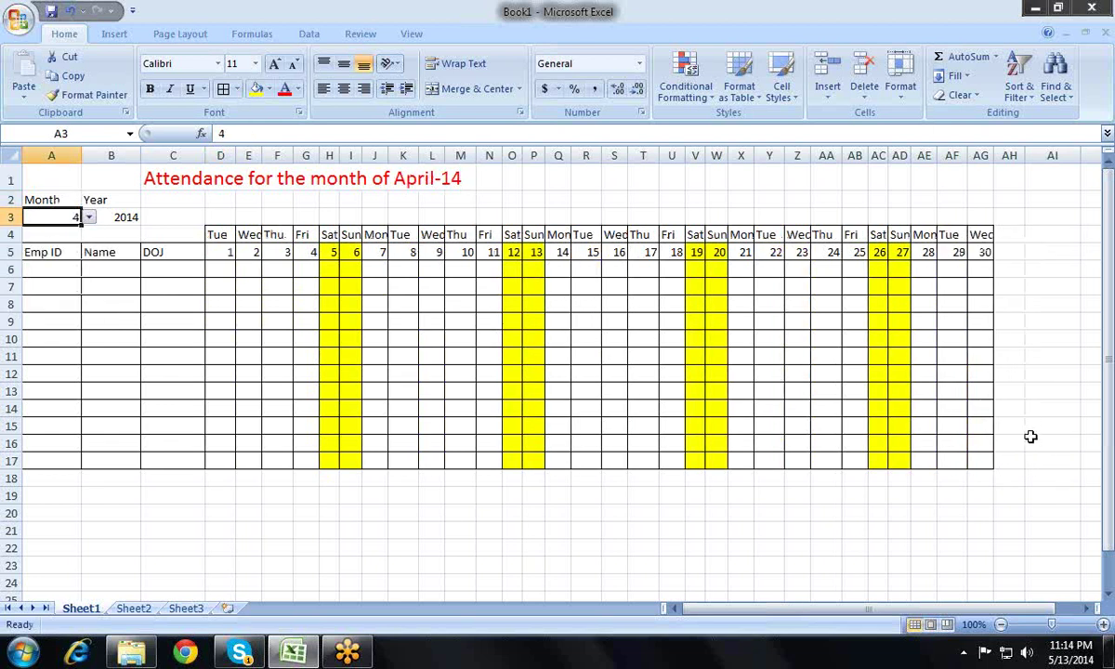
key(alt+Down)
key(Down)
key(Return)
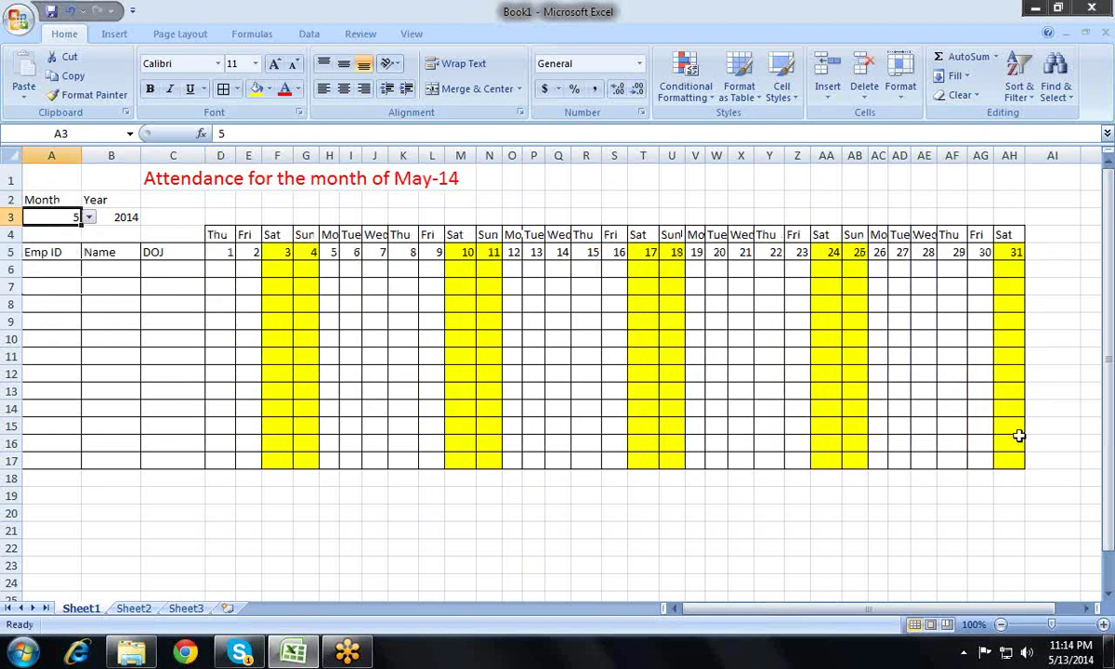
key(alt+Down)
key(Down)
key(Down)
key(Down)
key(Return)
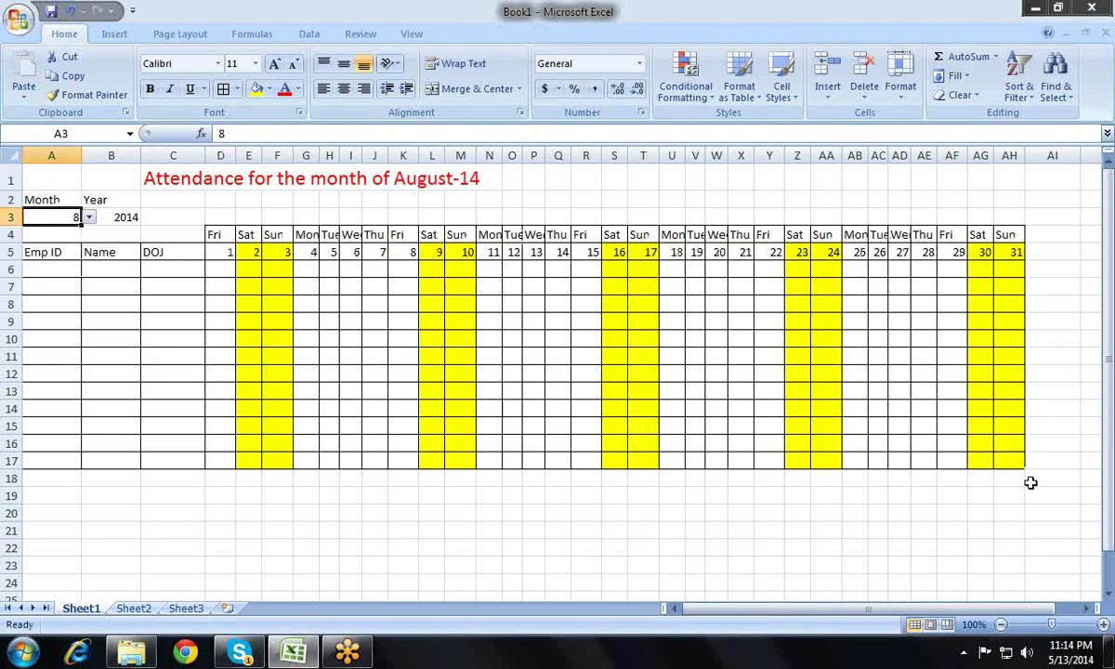
key(alt+Down)
key(Down)
key(Down)
key(Return)
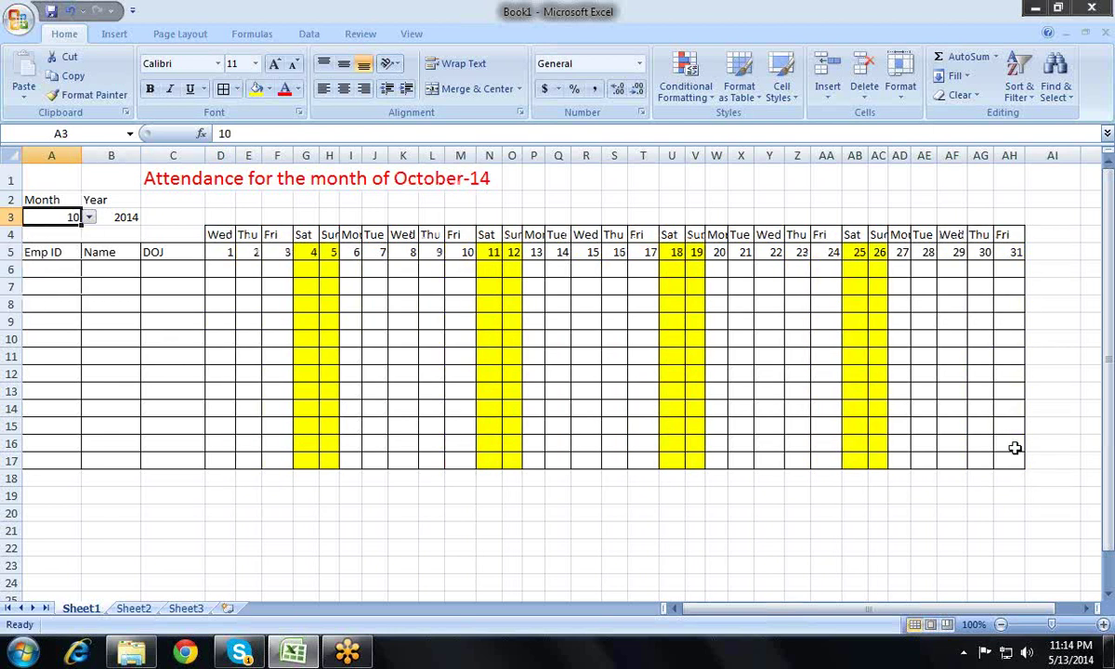
- Choose month 1 so the sheet shows January-14
key(alt+Down)
key(Up)
key(Up)
key(Up)
key(Return)
- Select the Month and Year block and check its border options without changing them
key(Up)
key(shift+Right)
key(shift+Down)
key(alt+h)
key(b)
key(a)
key(Down)
key(Down)
key(Down)
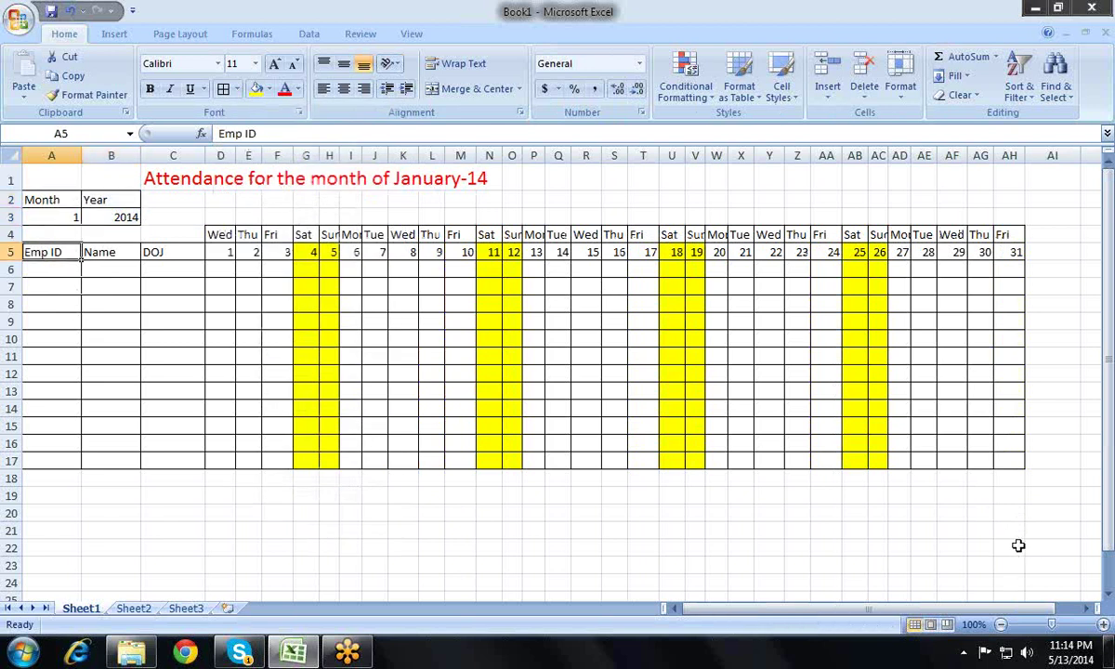
key(Right)
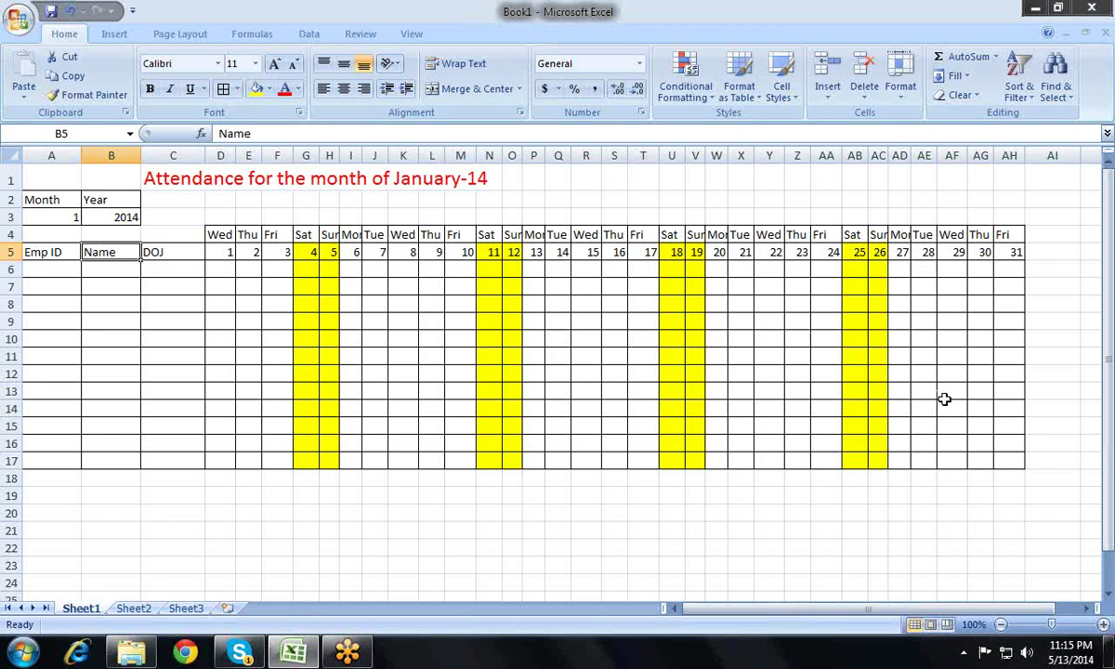
- Review the date formulas in D5, E5 and H5, then switch to the empty Sheet2
key(Right)
key(Right)
key(Right)
key(Down)
key(Down)
key(Up)
key(Up)
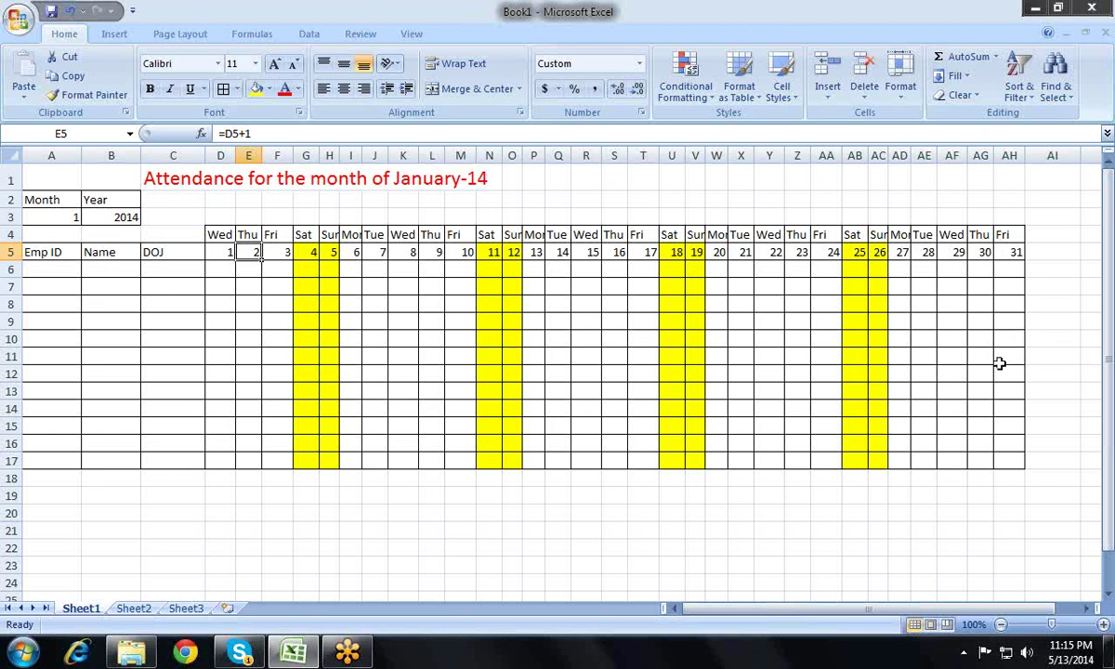
key(Left)
key(Left)
key(Right)
key(Right)
key(Right)
key(Right)
key(Right)
key(Right)
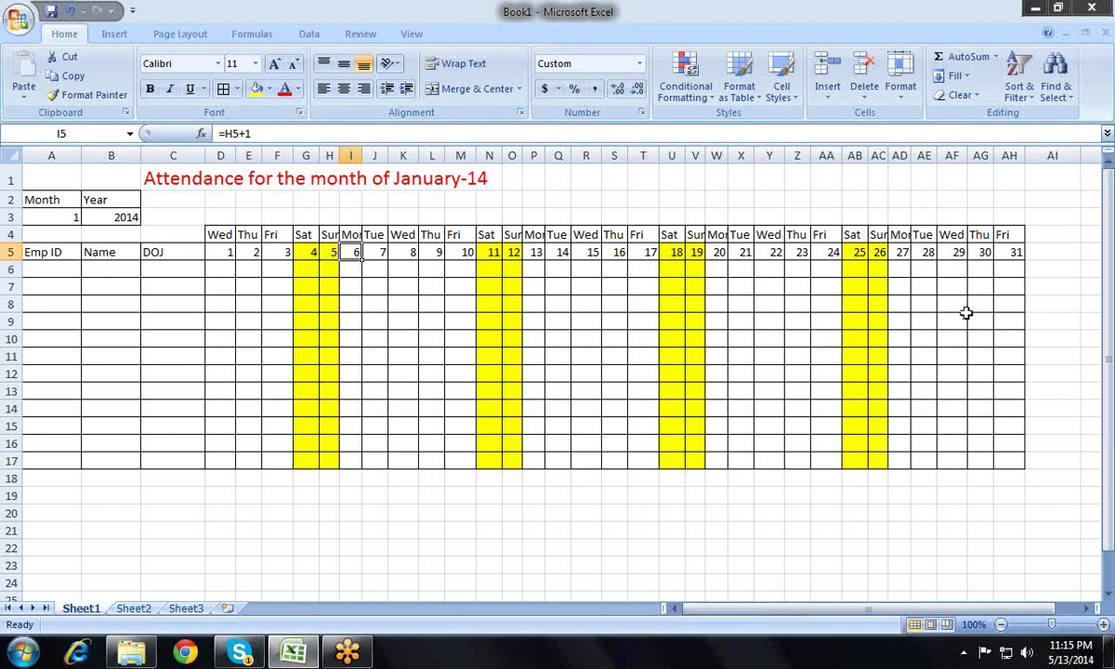
click(142, 609)
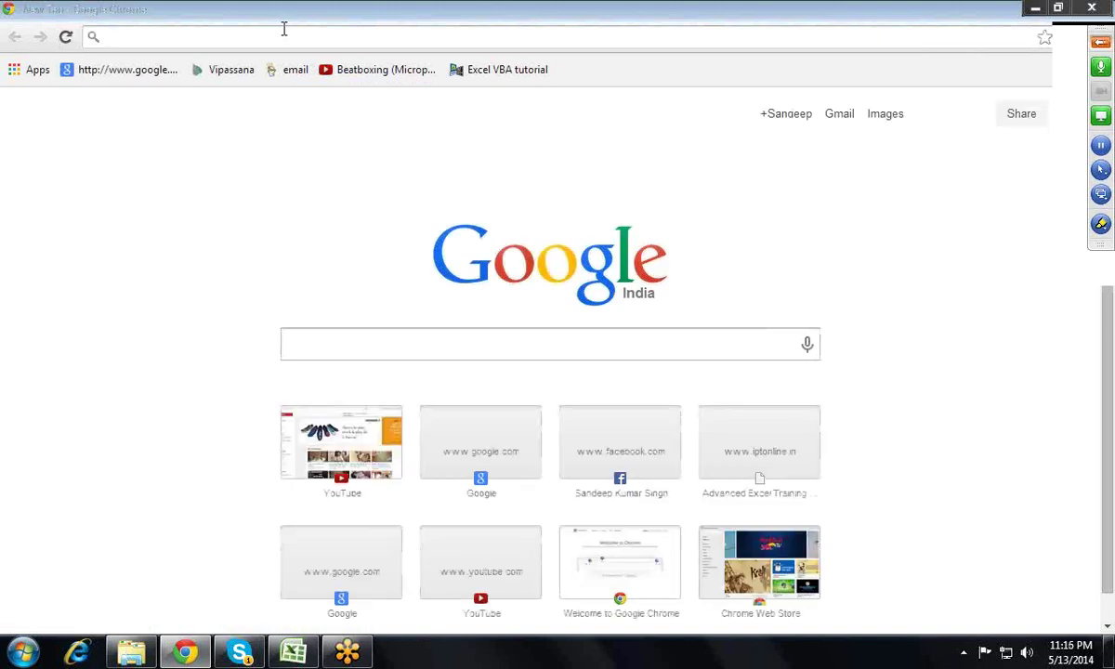
- Search Google for 'gazetted holidays 2014'
text(H)
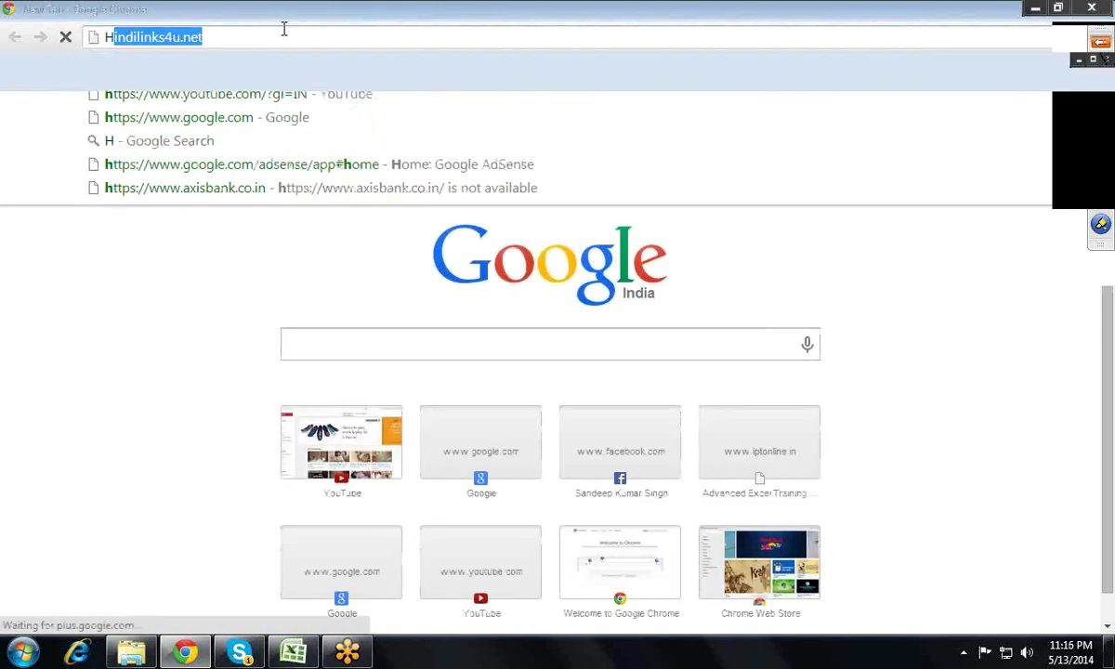
key(Escape)
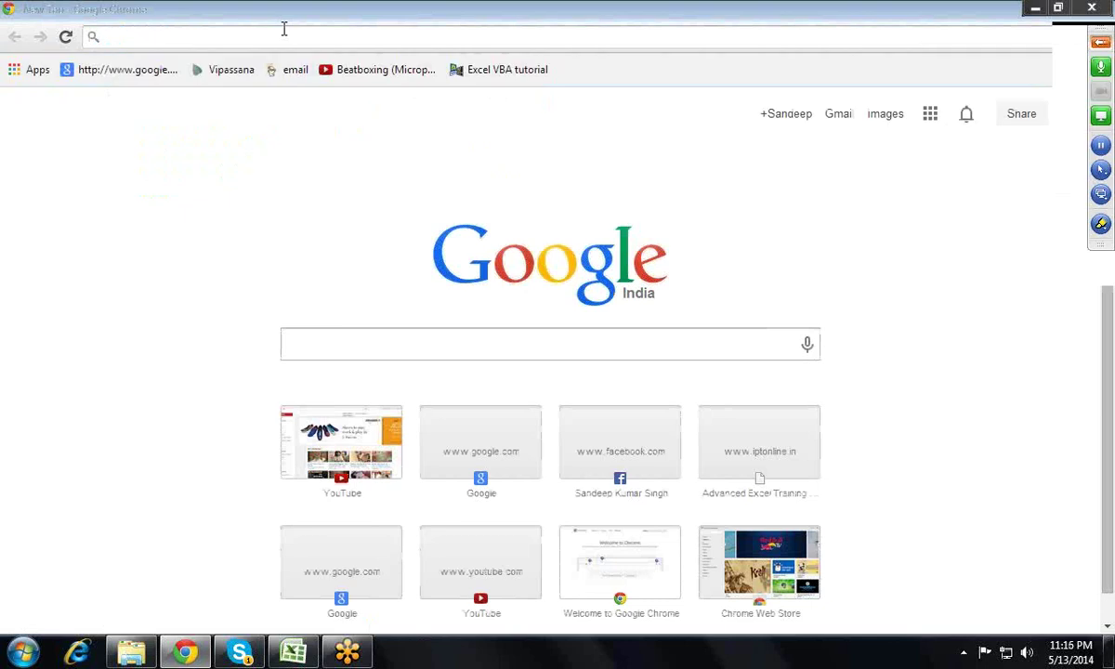
text(G)
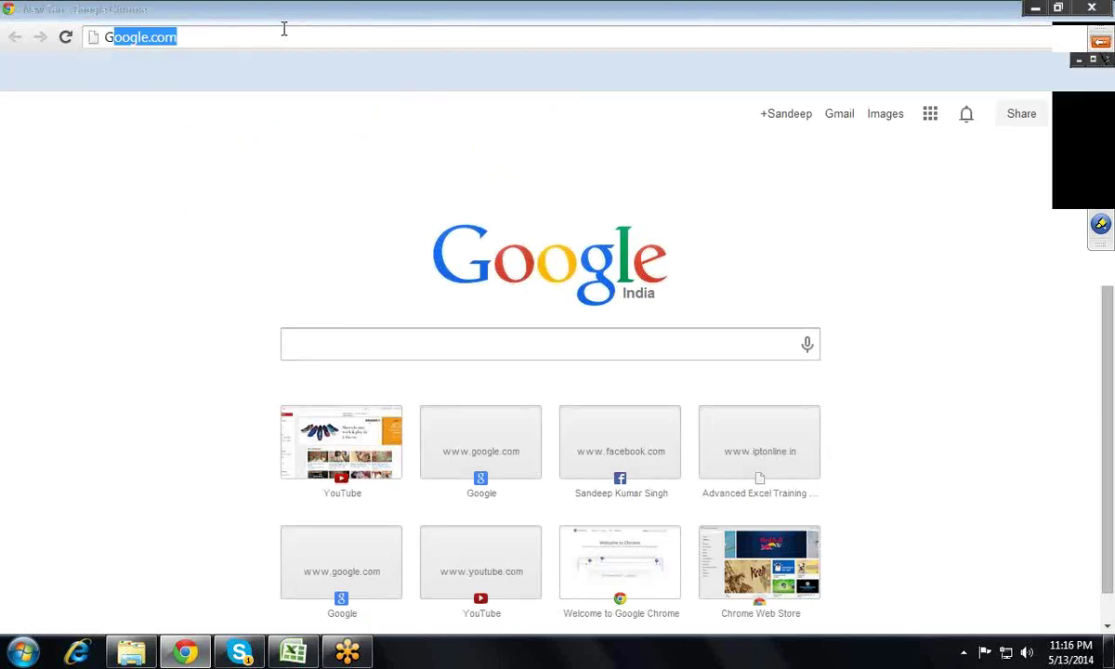
key(Escape)
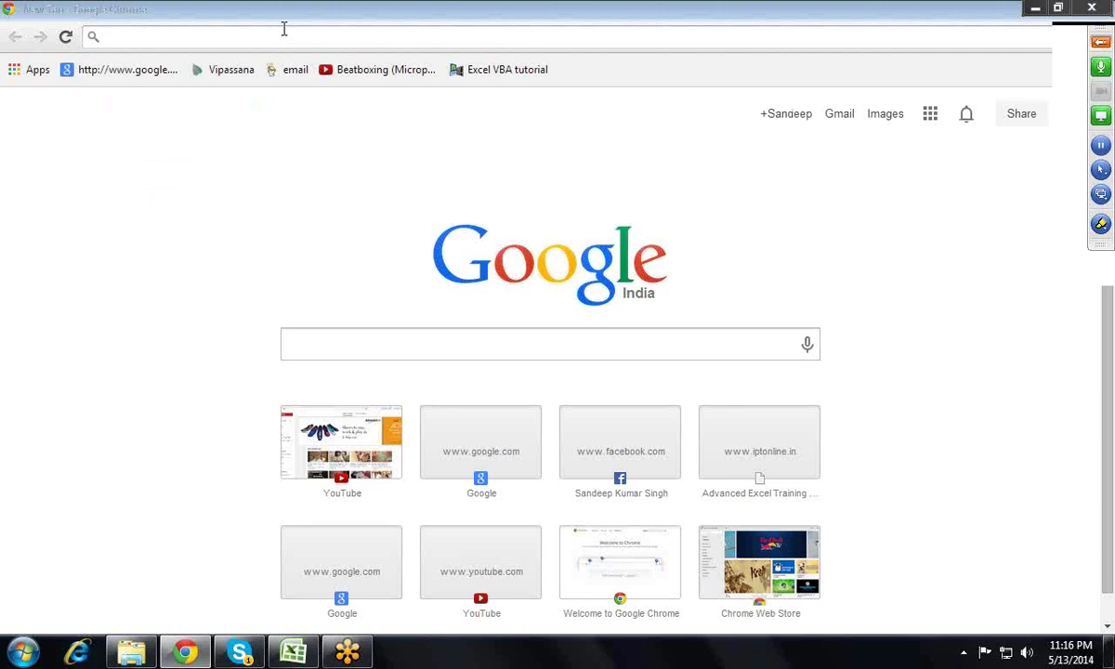
click(404, 343)
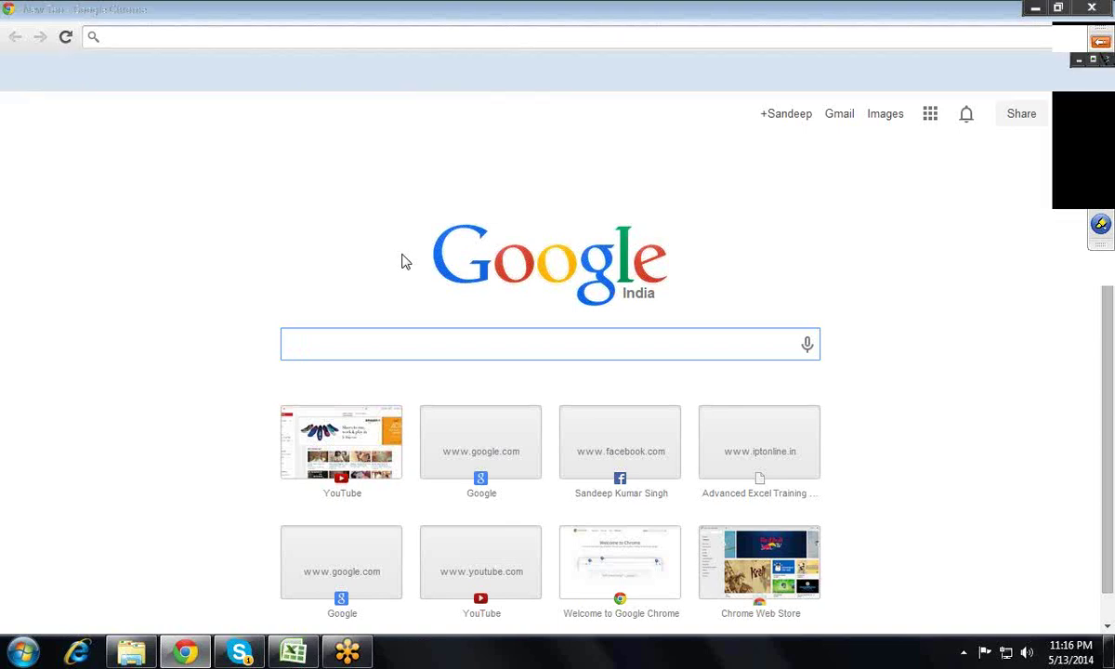
text(GAX)
key(BackSpace)
text(Z)
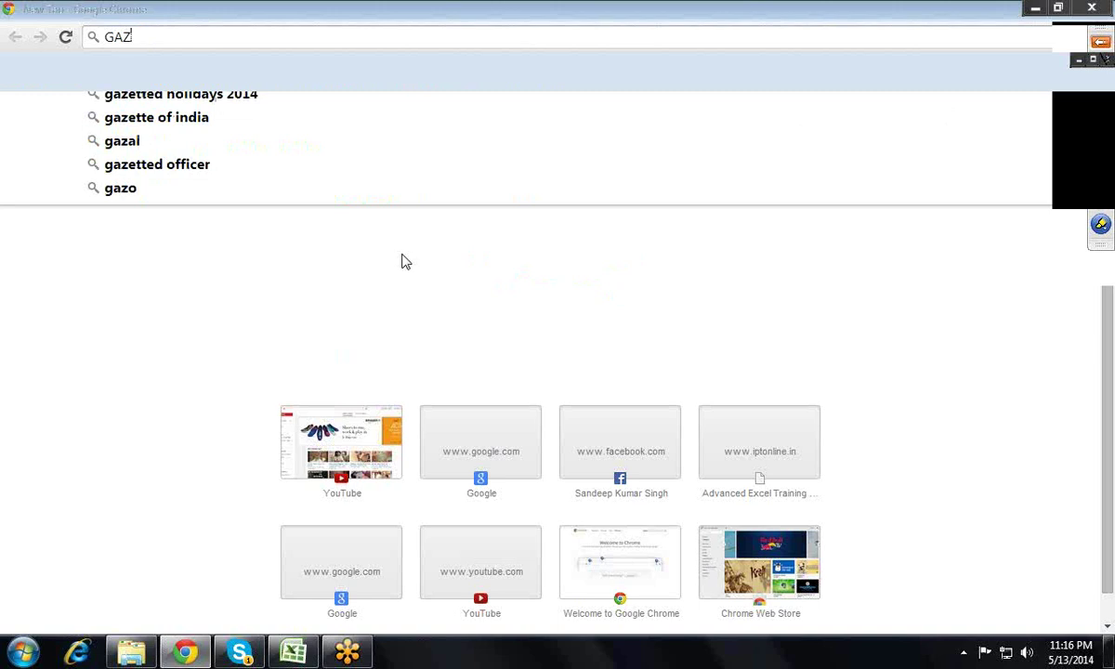
key(Down)
key(Return)
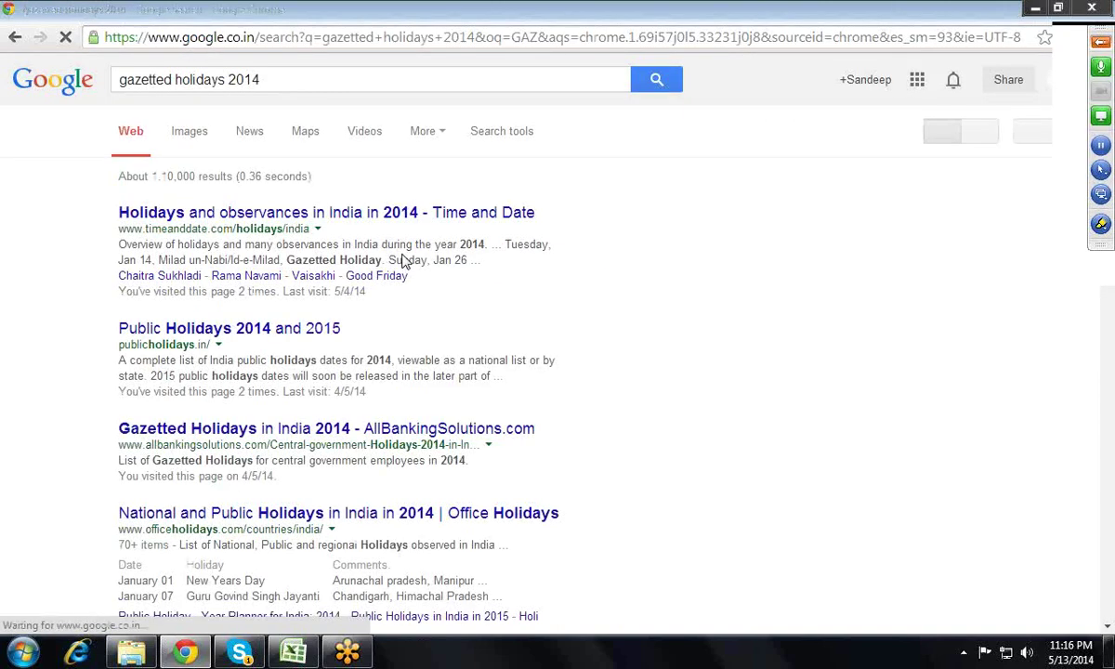
- Open the publicholidays.in Public Holidays 2014 result and scroll through its holiday table
click(231, 328)
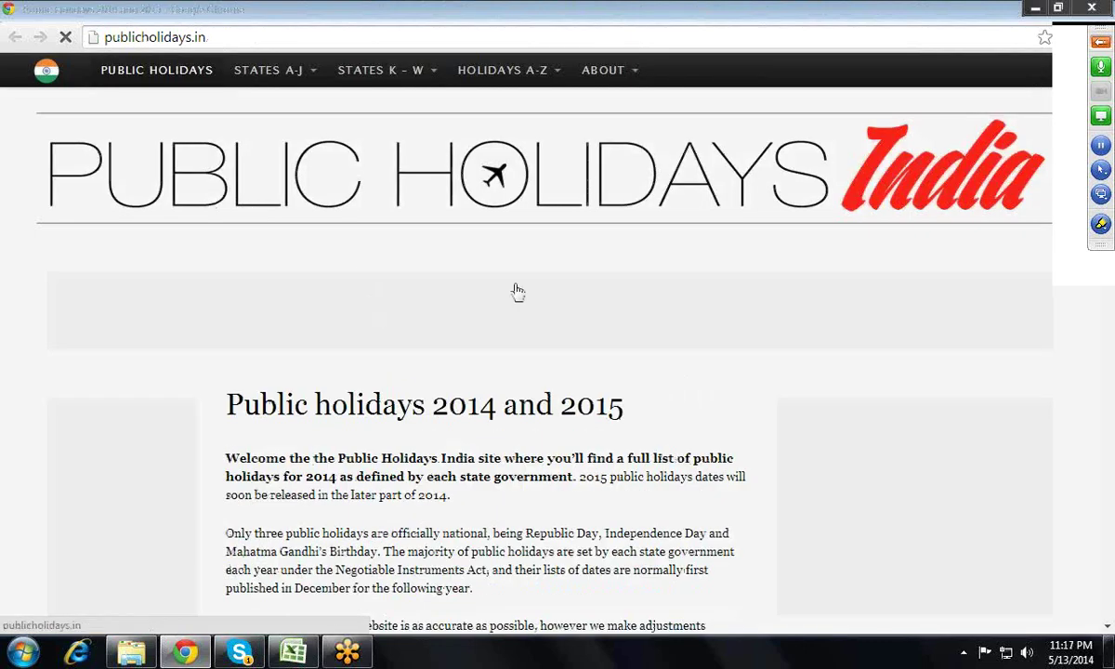
scroll(513, 291, down, 5)
scroll(525, 342, down, 5)
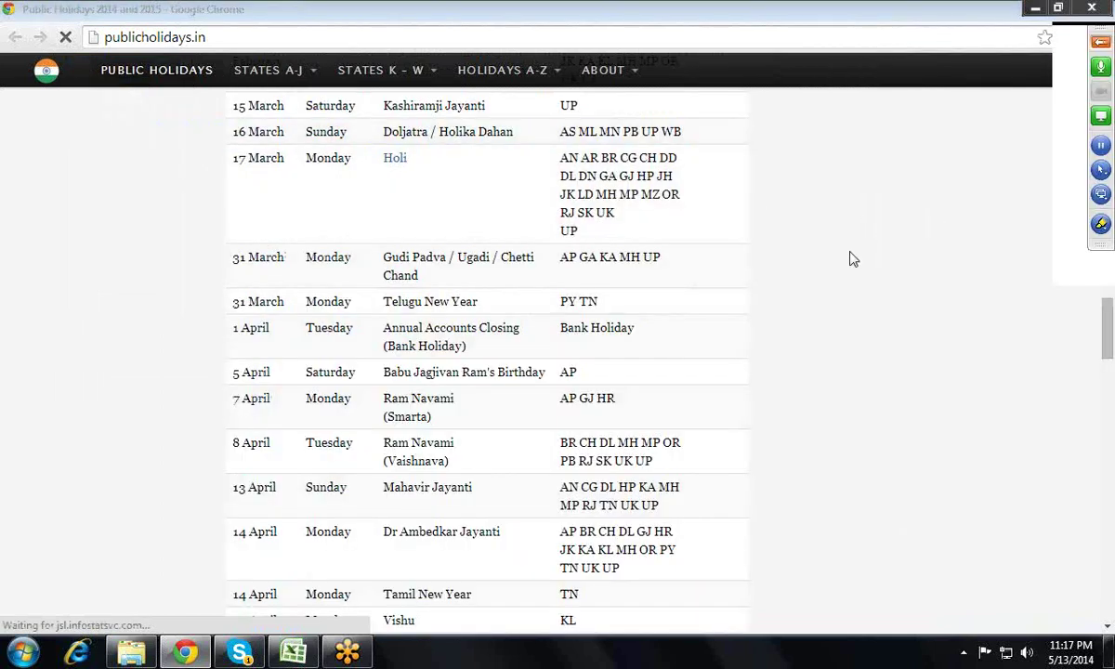
scroll(853, 246, up, 5)
scroll(853, 244, up, 3)
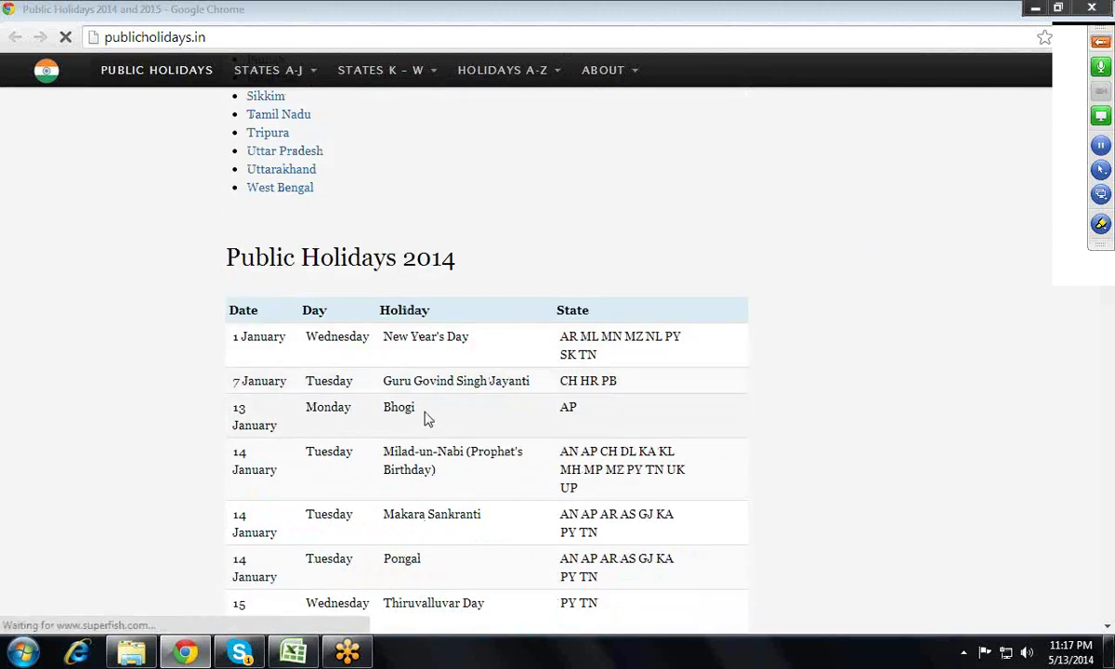
scroll(157, 388, down, 3)
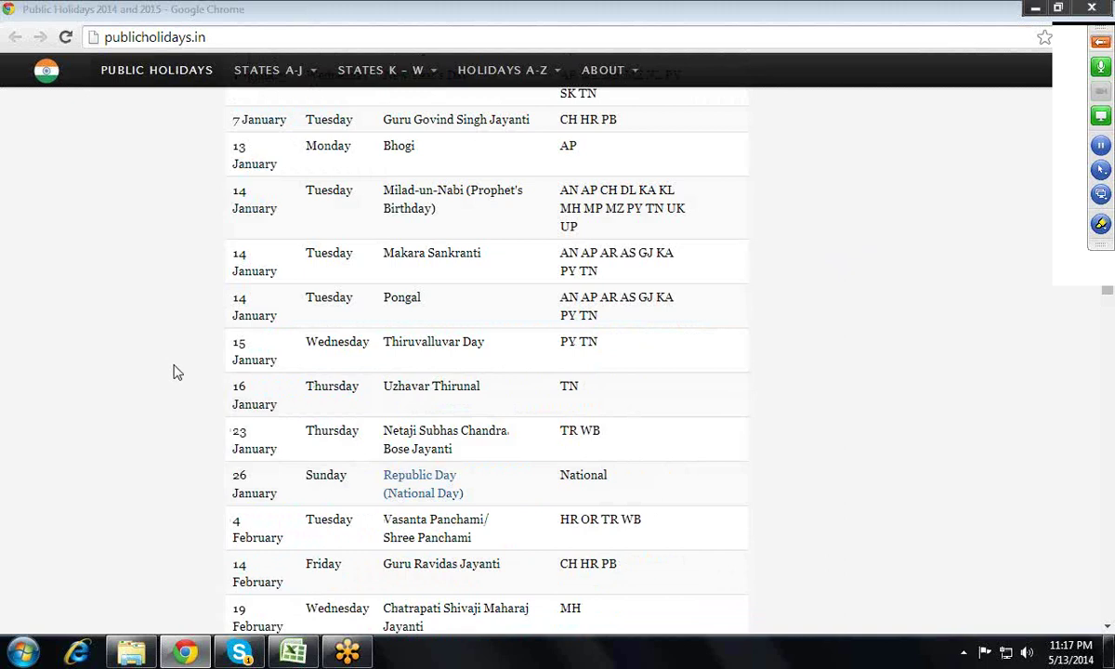
scroll(169, 412, down, 6)
scroll(169, 412, down, 5)
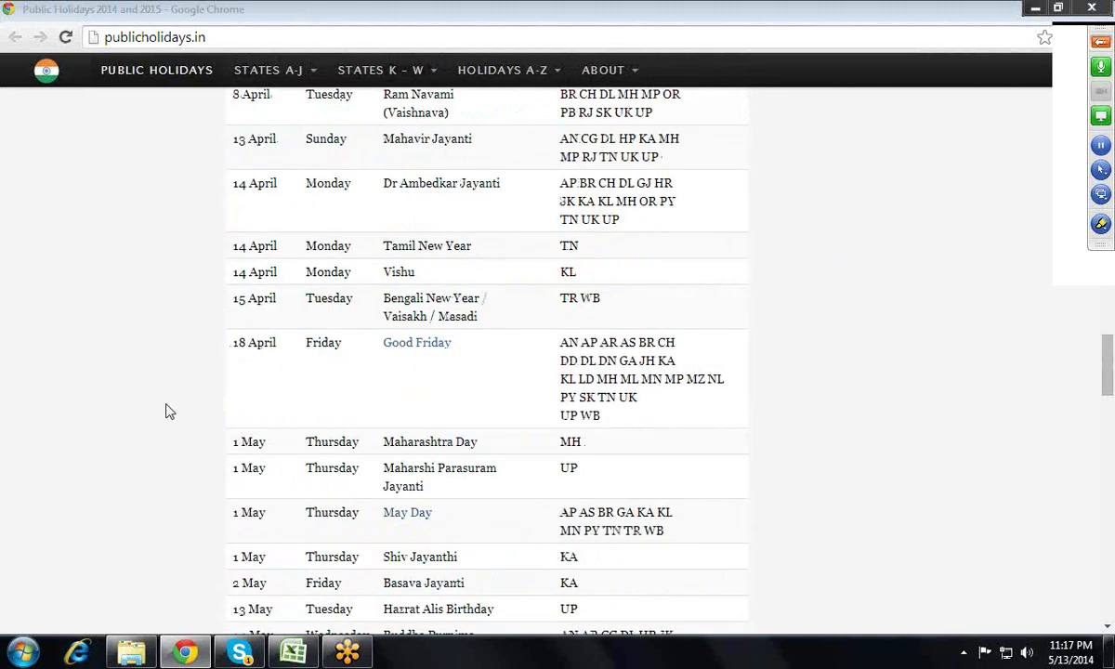
scroll(219, 356, down, 15)
scroll(219, 356, down, 1)
scroll(219, 356, down, 6)
scroll(225, 363, down, 4)
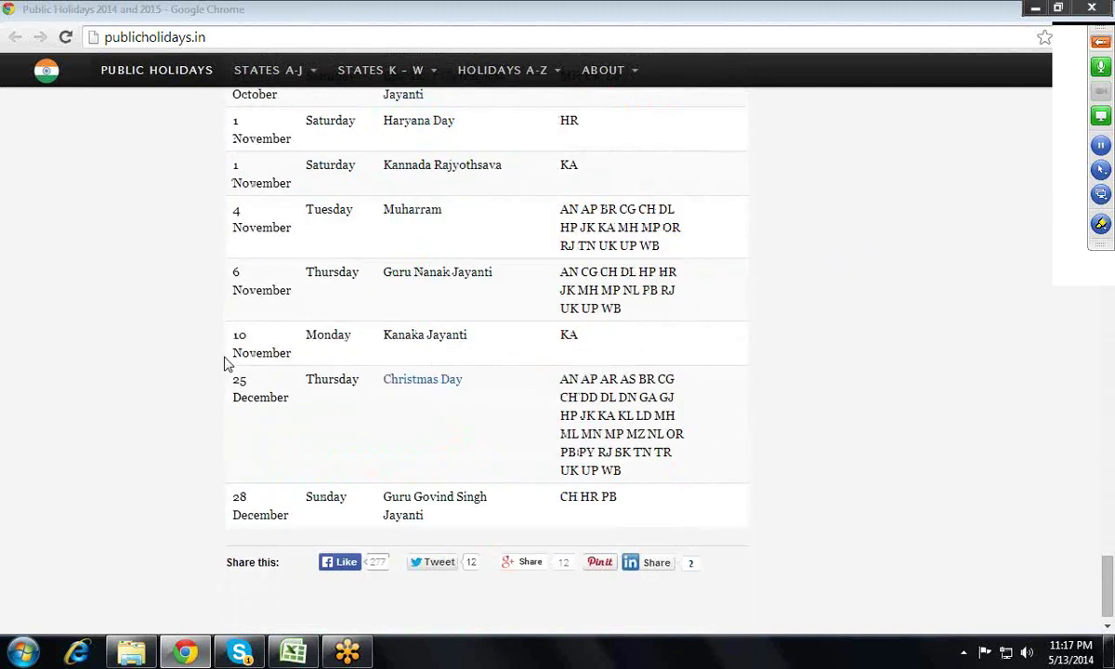
scroll(226, 362, down, 1)
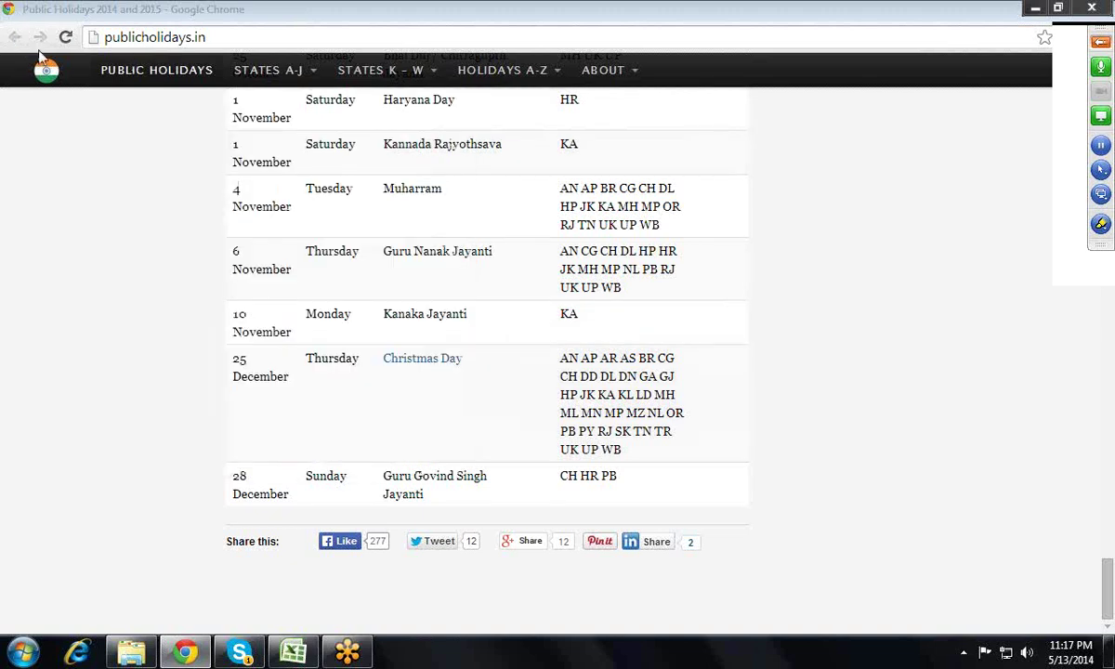
mouse_move(296, 82)
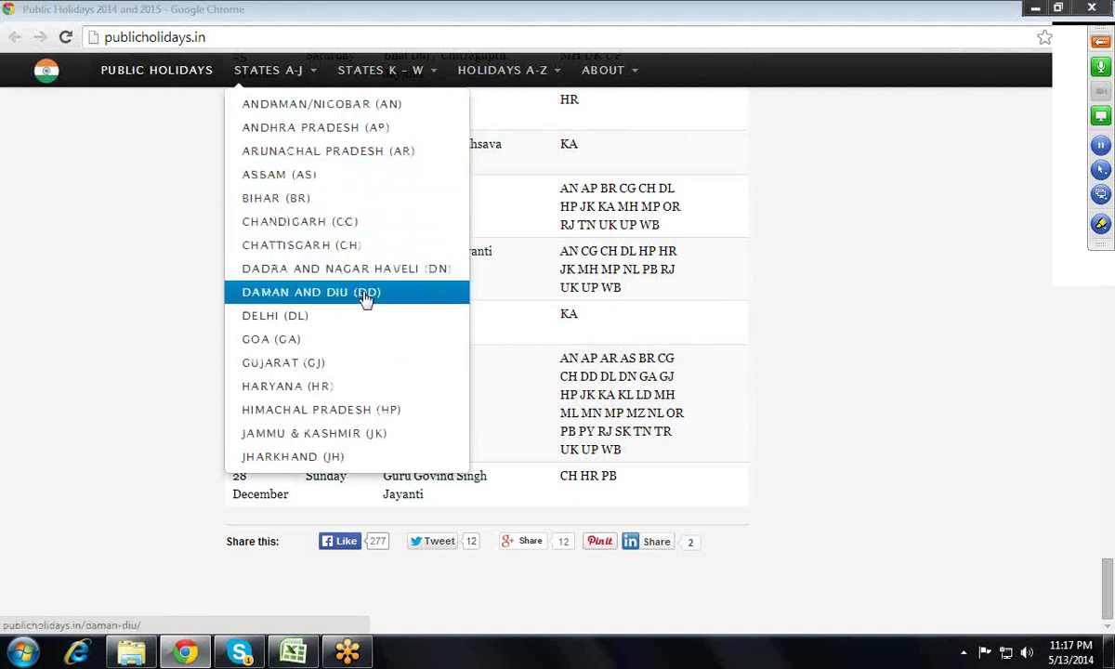
- Open the Haryana 2014 holiday list from the STATES menu and review it
click(318, 391)
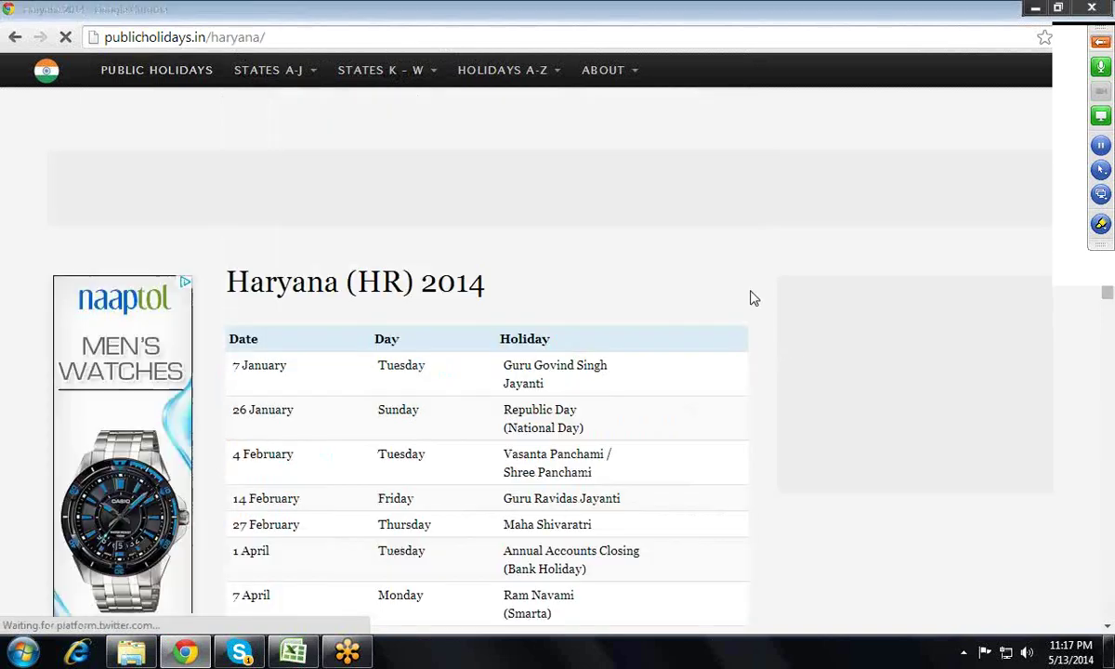
scroll(732, 290, down, 10)
scroll(732, 293, down, 3)
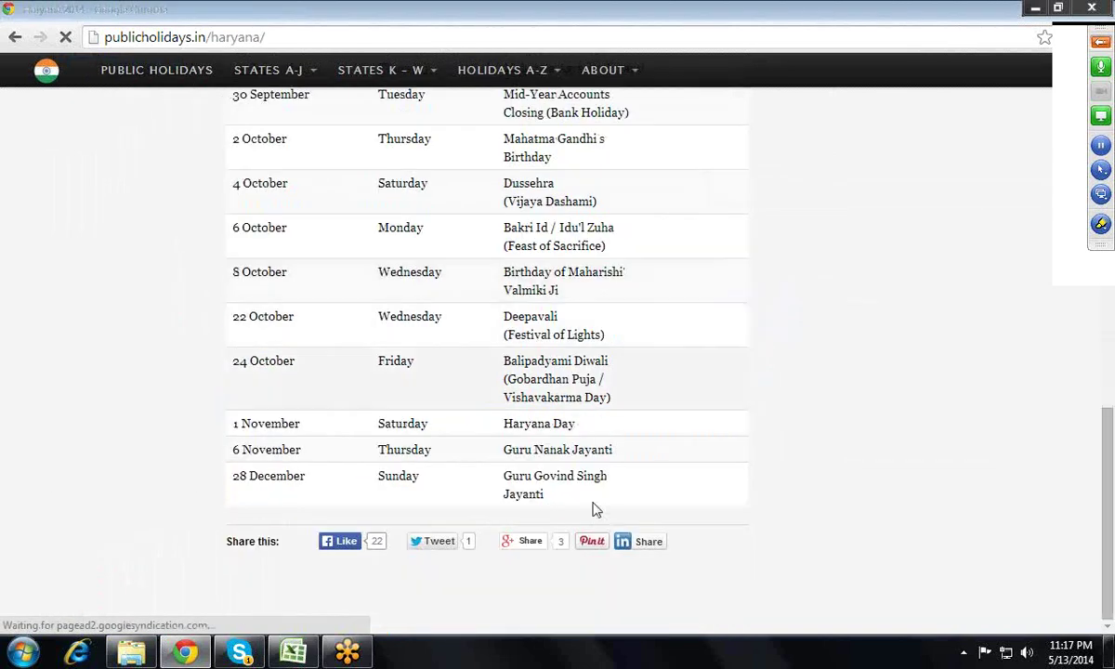
scroll(684, 440, up, 1)
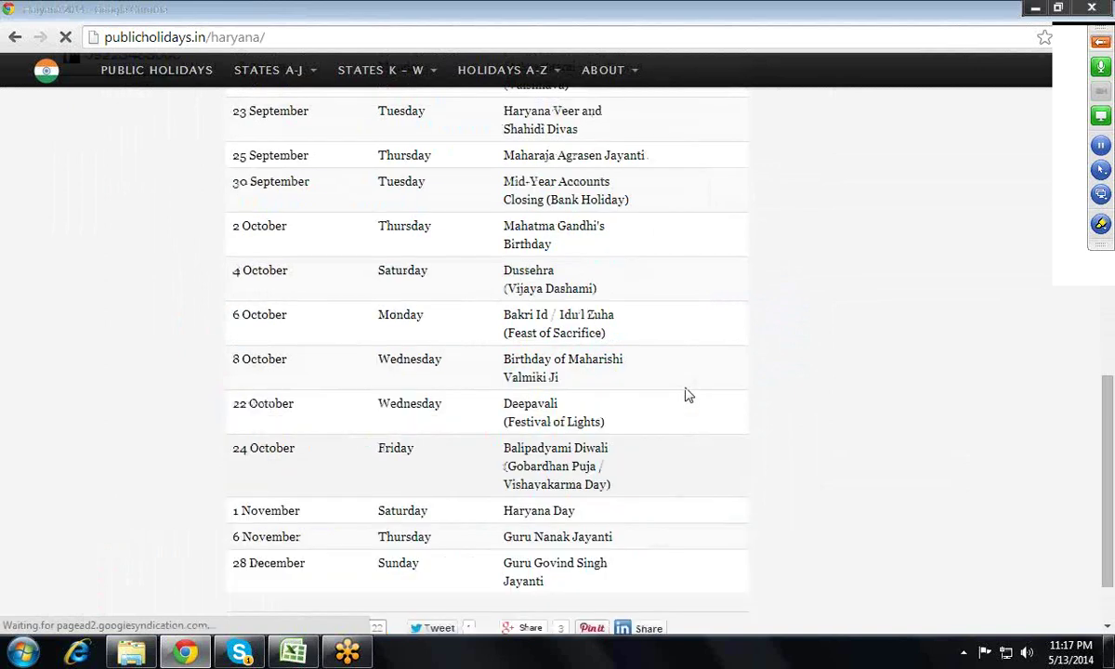
scroll(686, 393, up, 12)
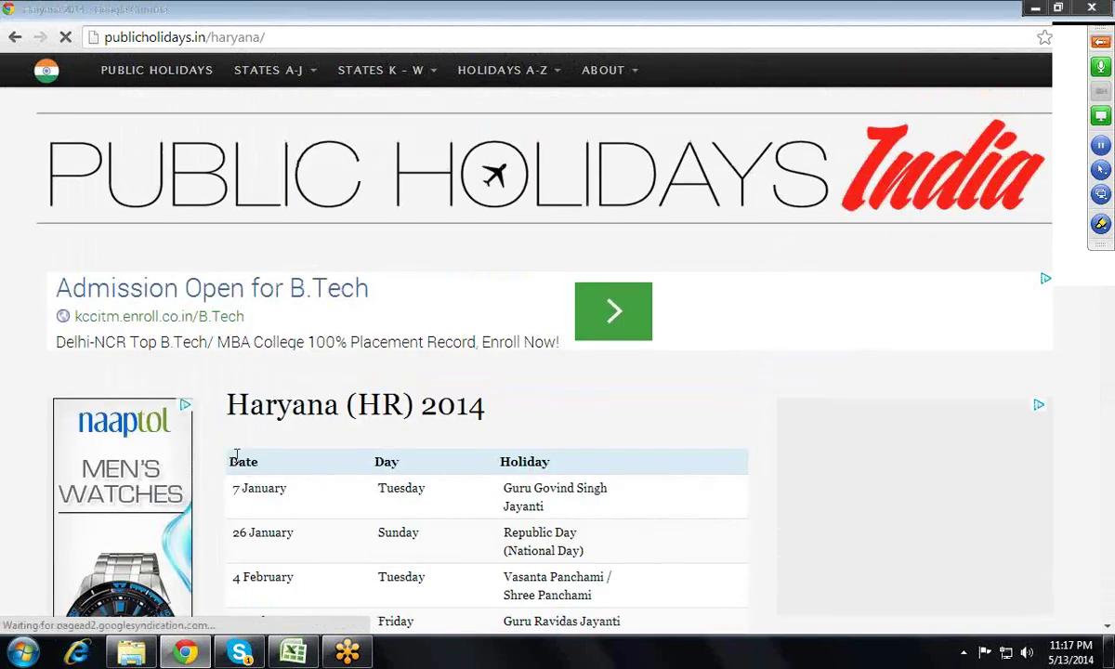
- Copy the Haryana holiday table from Date to the end and return to Excel
mouse_move(236, 456)
mouse_down()
mouse_move(597, 662)
mouse_move(708, 502)
mouse_move(684, 502)
mouse_up()
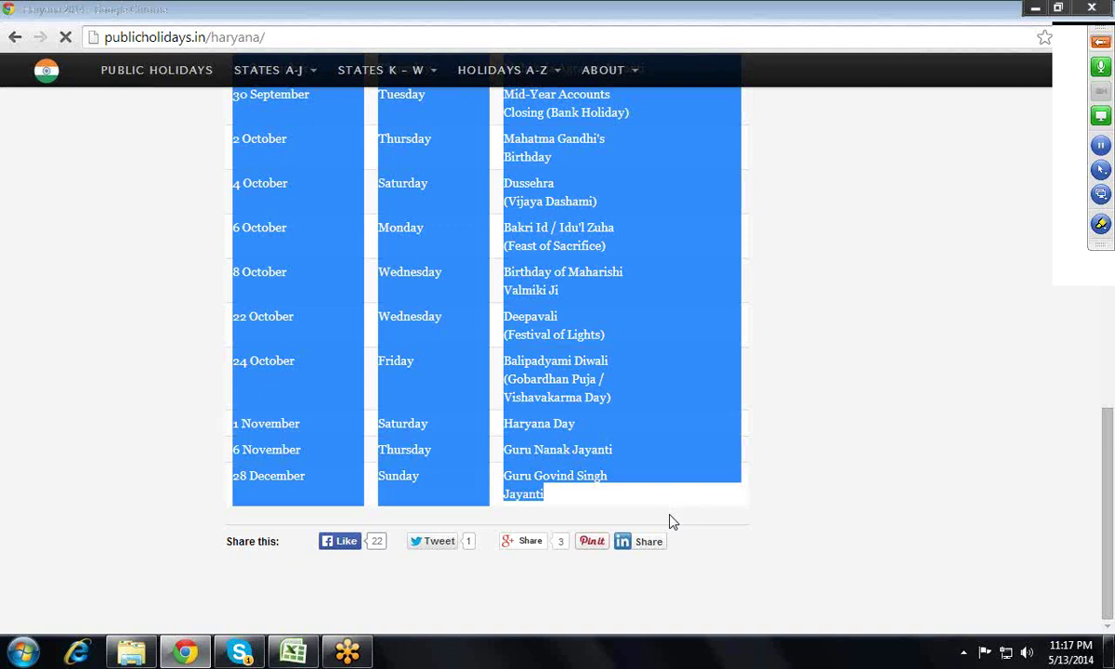
click(634, 353)
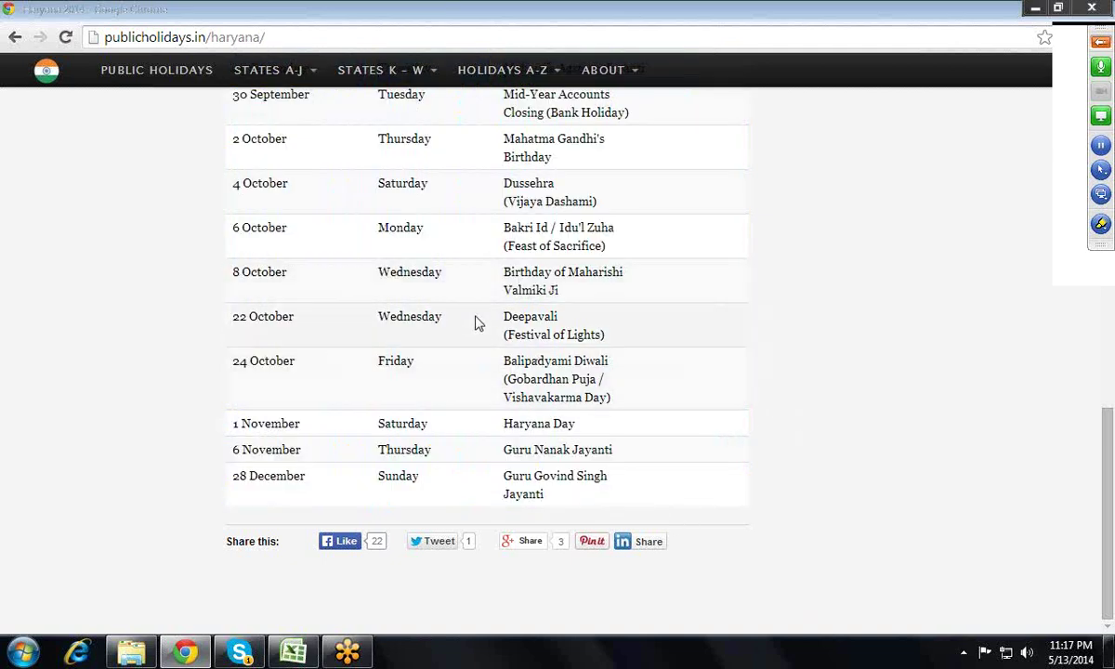
key(alt+Tab)
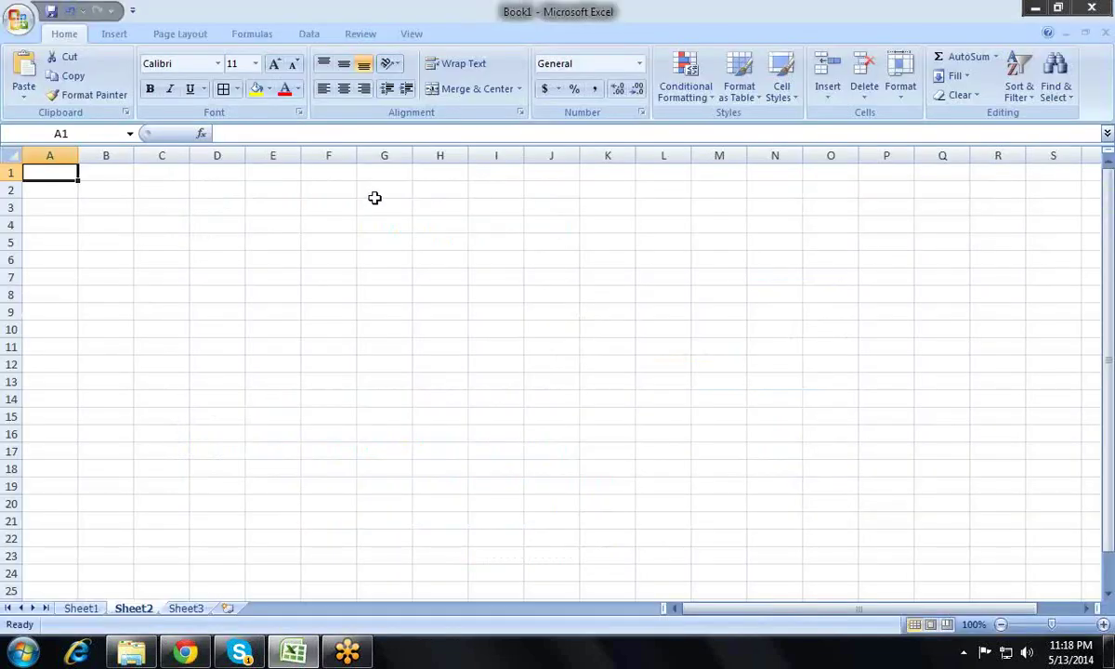
- Paste the Haryana holiday table into Sheet2 as plain values
key(ctrl+v)
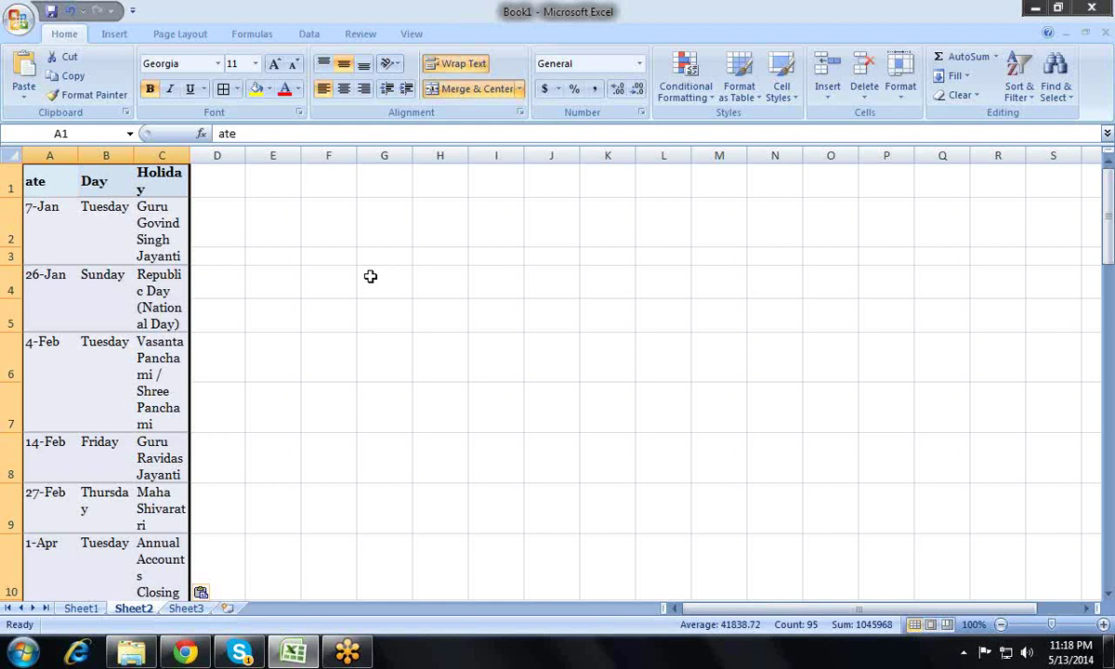
key(alt+e)
key(a)
key(f)
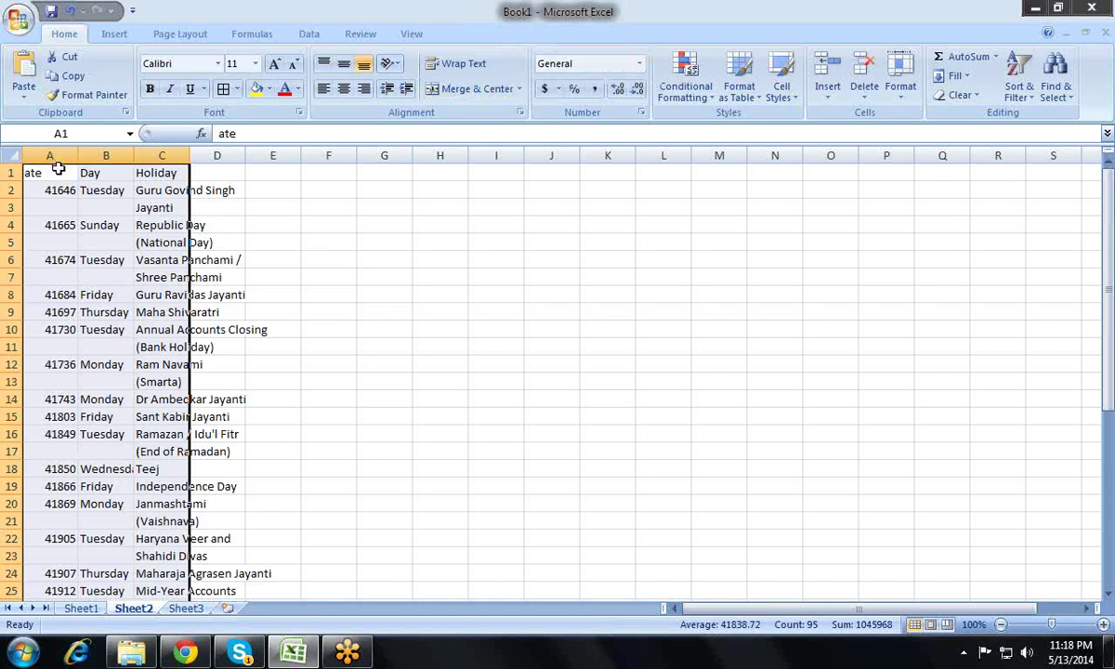
- Correct the A1 header to 'date'
click(59, 189)
key(Up)
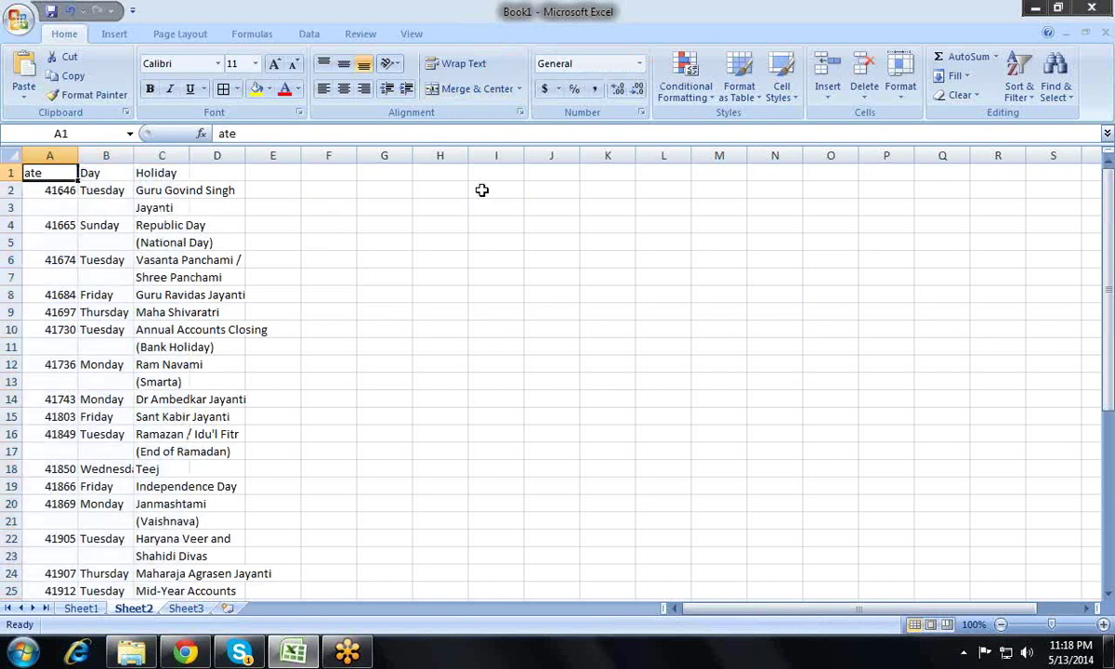
key(F2)
text(d)
key(Return)
key(Up)
- Format the holiday dates A2:A42 as d-mmm-yy dates
key(Down)
key(shift+Down)
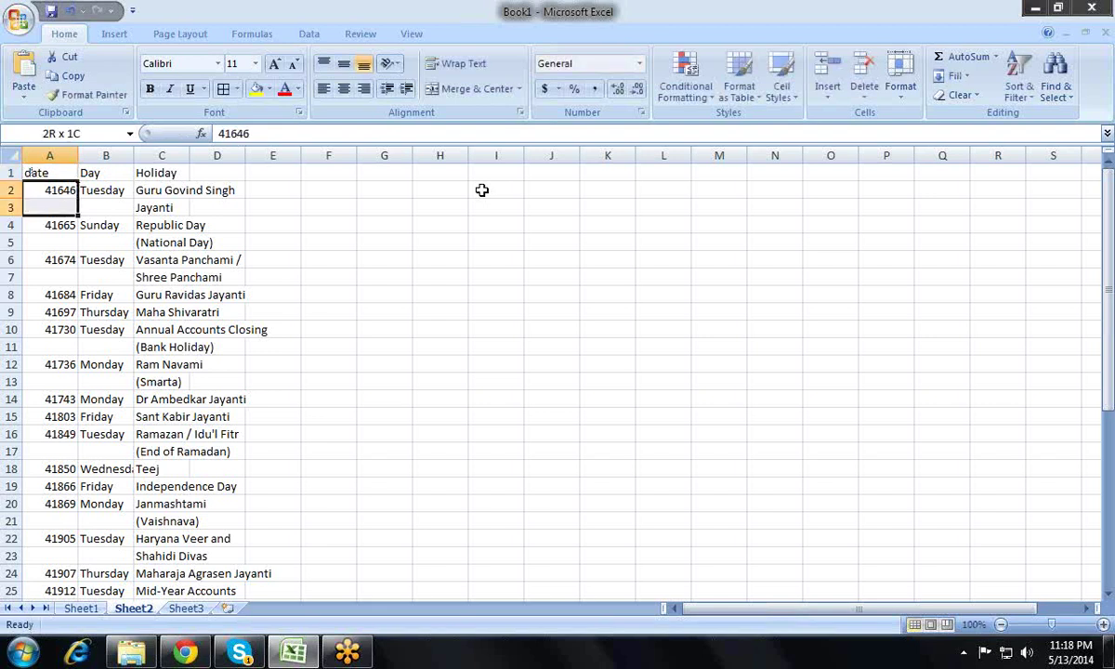
key(shift+Down)
key(shift+Down)
key(shift+Down)
key(shift+Down)
key(shift+Down)
key(shift+Down)
key(shift+Down)
key(shift+Down)
key(shift+Down)
key(shift+Down)
key(shift+Down)
key(shift+Down)
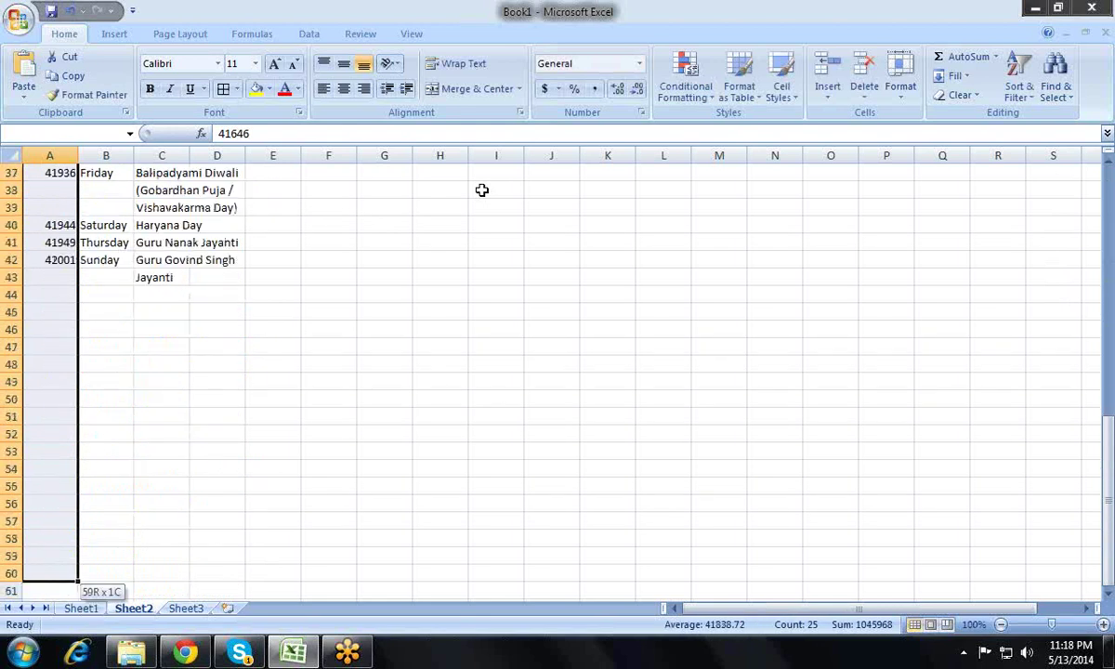
key(shift+Up)
key(shift+Up)
key(shift+Up)
key(shift+Up)
key(shift+Up)
key(shift+Up)
key(shift+Down)
key(shift+Down)
key(shift+Down)
key(shift+Down)
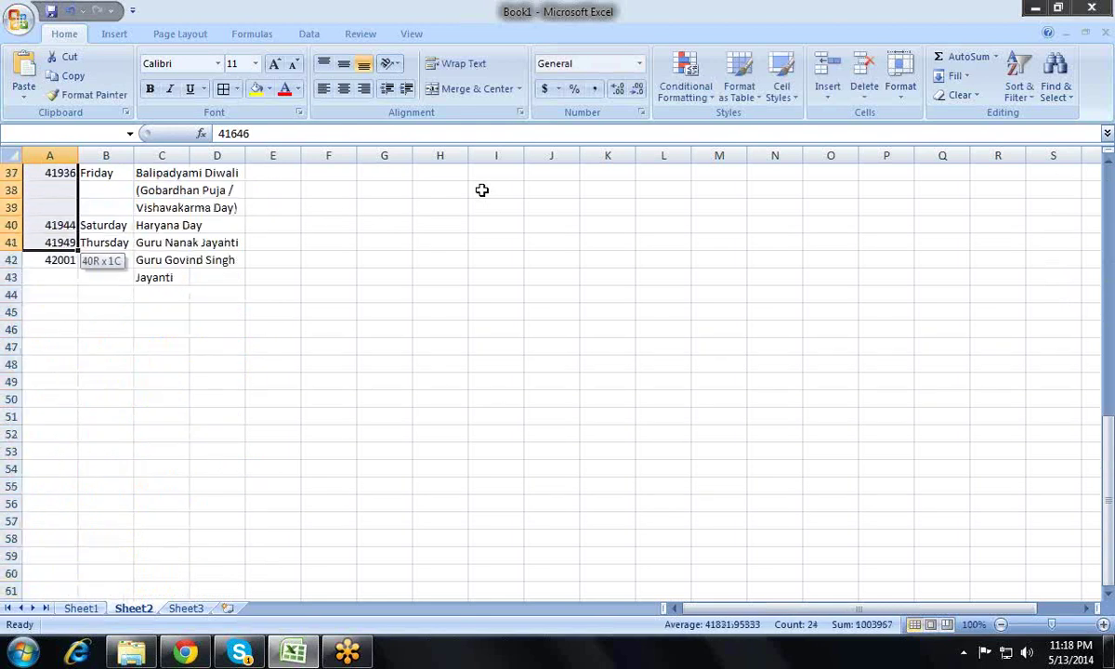
key(shift+Down)
key(ctrl+shift+3)
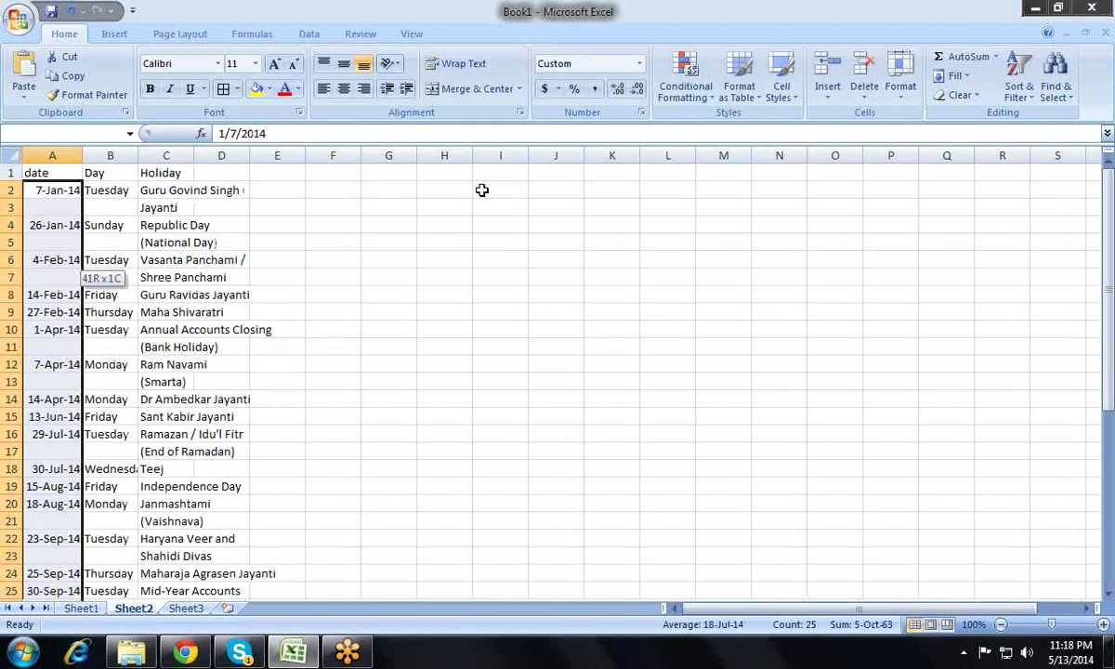
- Add filters to the holiday list A1:C43
key(Right)
key(Right)
key(Up)
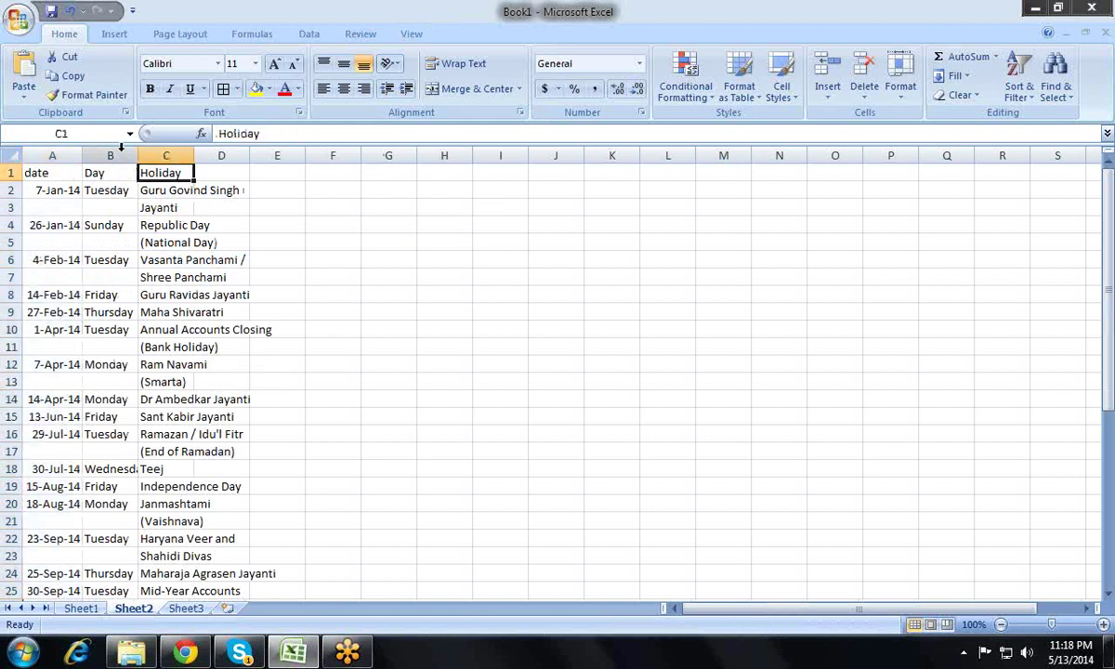
drag(167, 206, 164, 238)
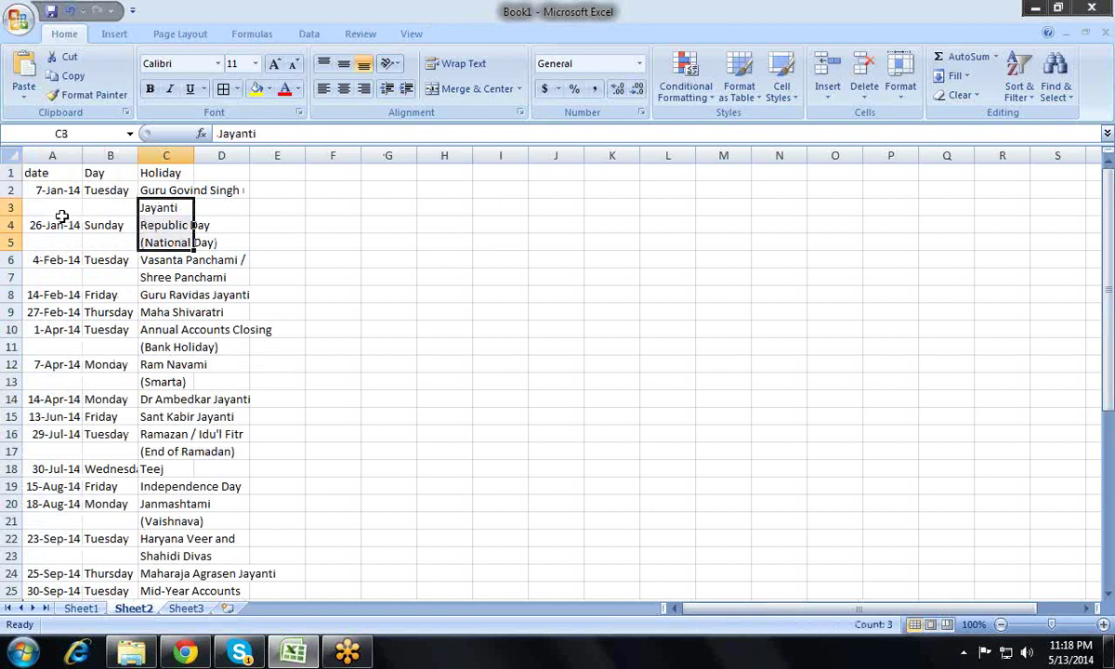
click(160, 171)
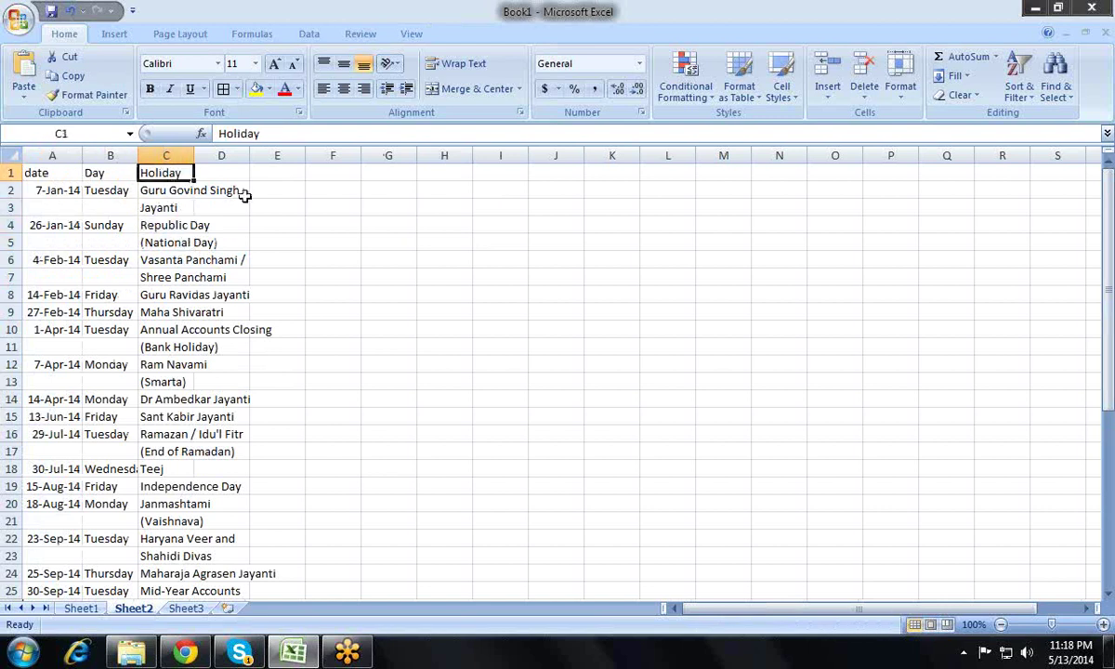
key(ctrl+shift+Left)
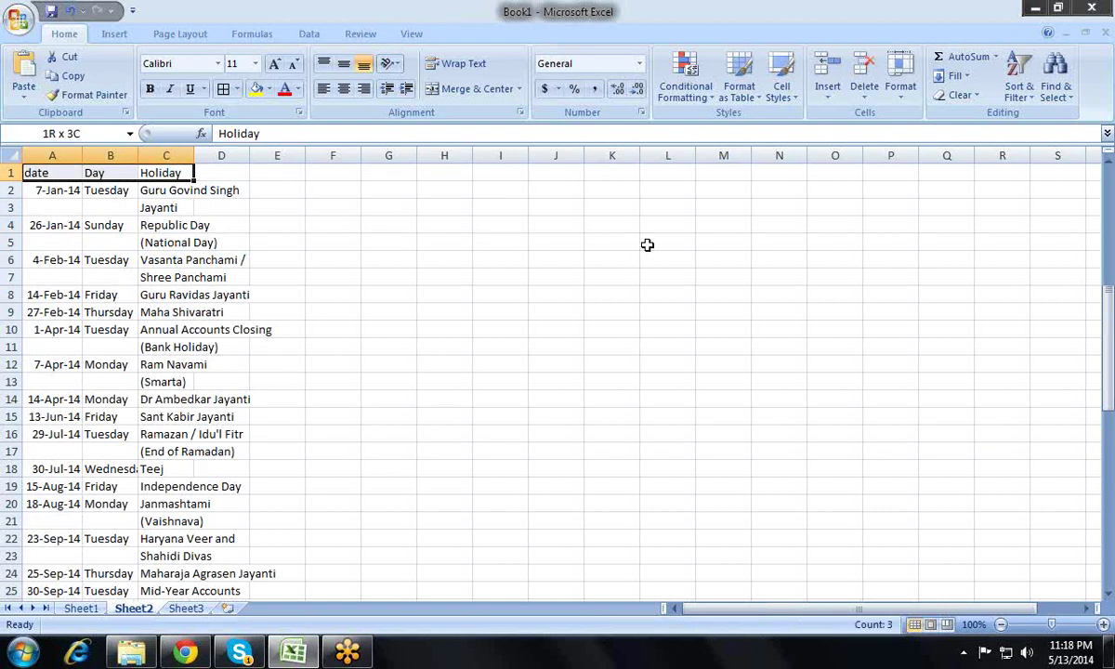
key(ctrl+shift+Down)
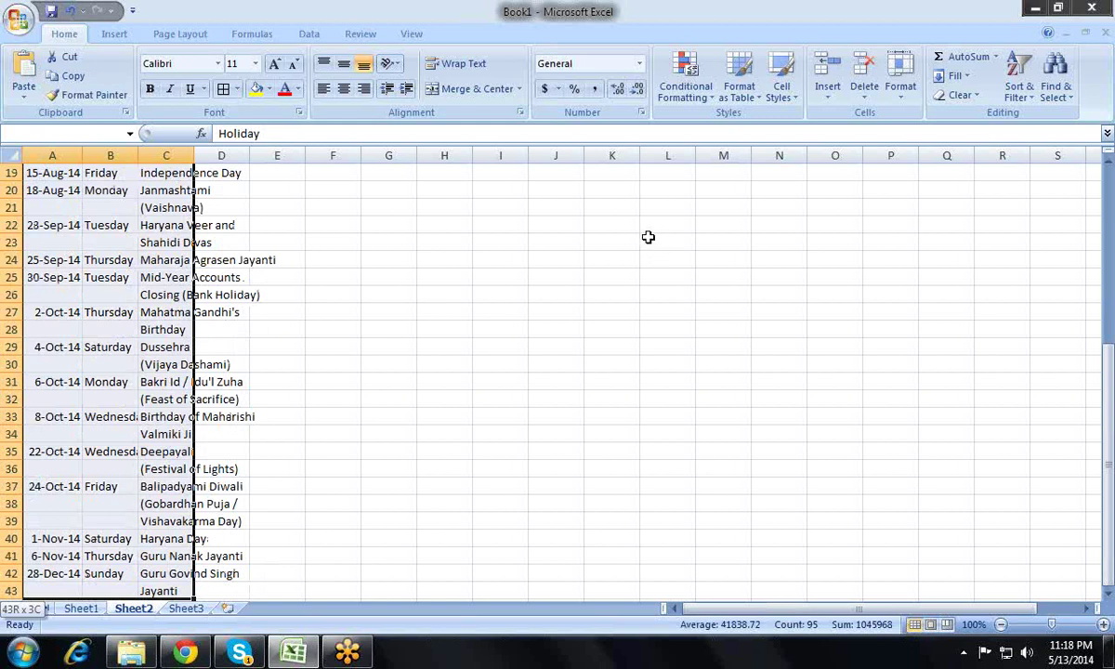
scroll(650, 233, down, 1)
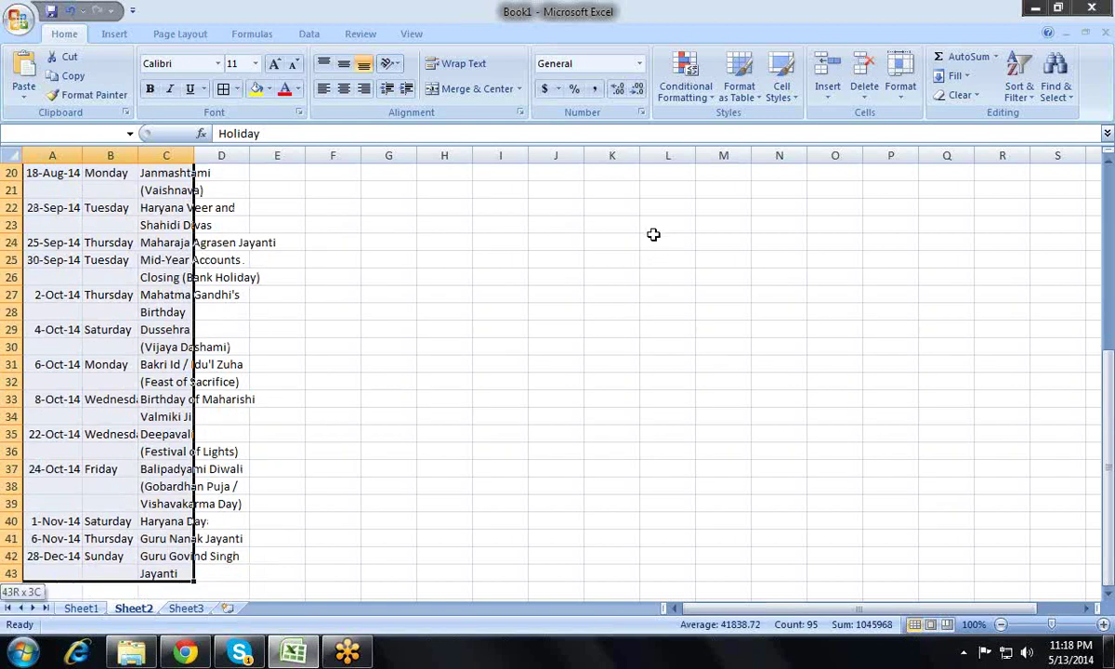
key(ctrl+shift+l)
key(Left)
key(Left)
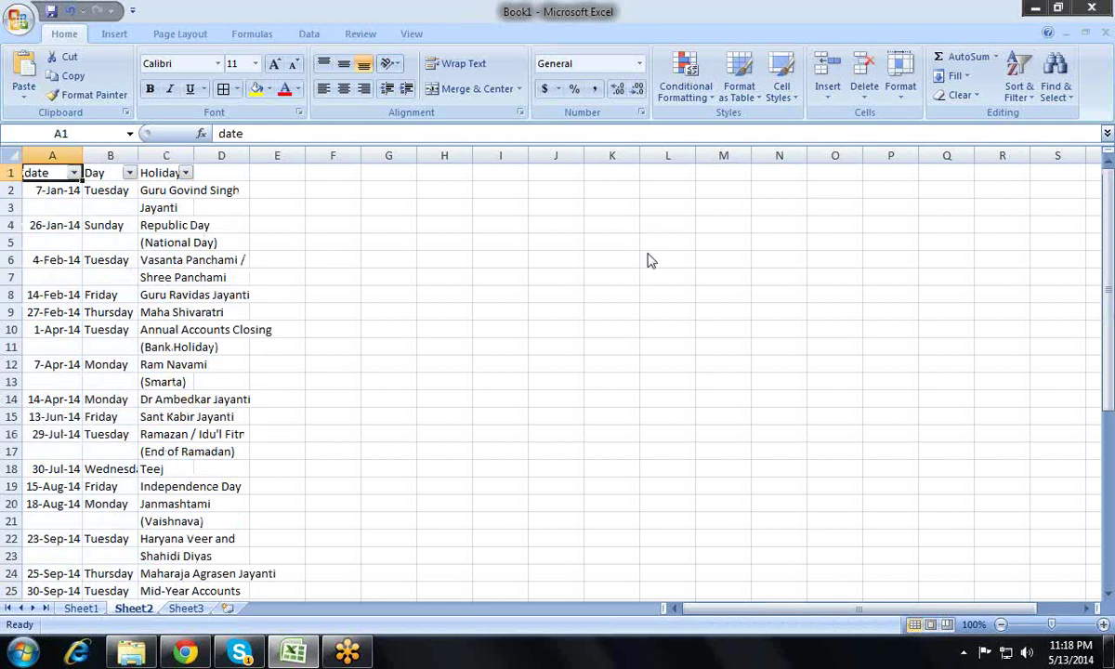
- Filter the date column to show only (Blanks)
key(alt+Down)
key(Tab)
key(Up)
key(space)
key(Down)
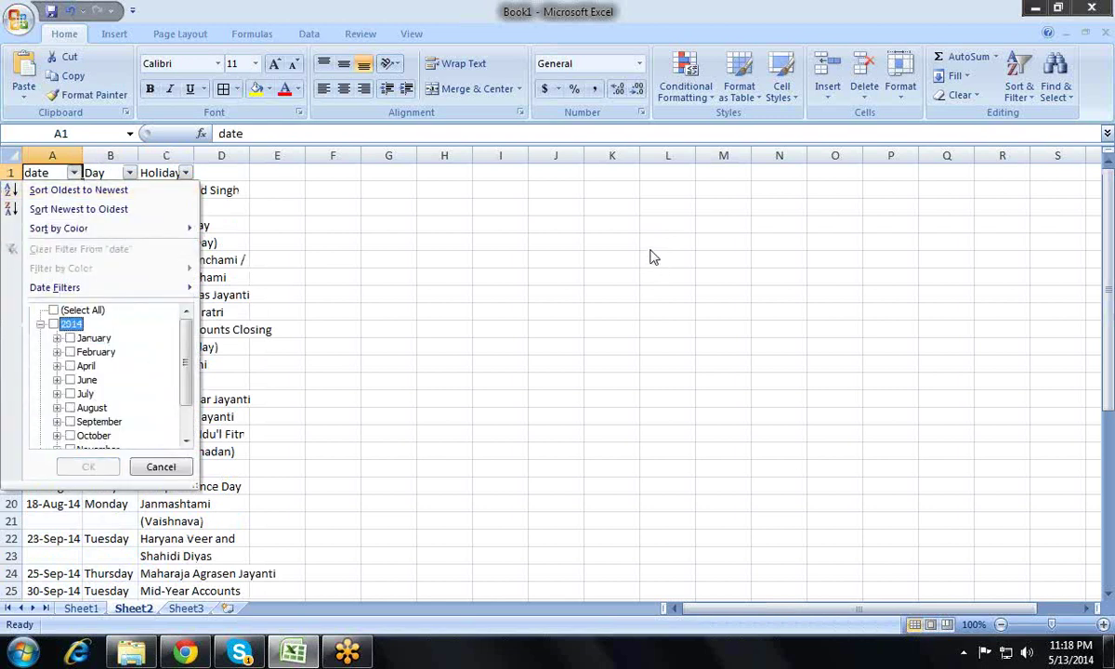
key(End)
key(Down)
key(Up)
key(Up)
key(Down)
key(space)
key(Return)
- Delete the visible blank-date rows 3–43 using Go To Special visible cells only
key(Down)
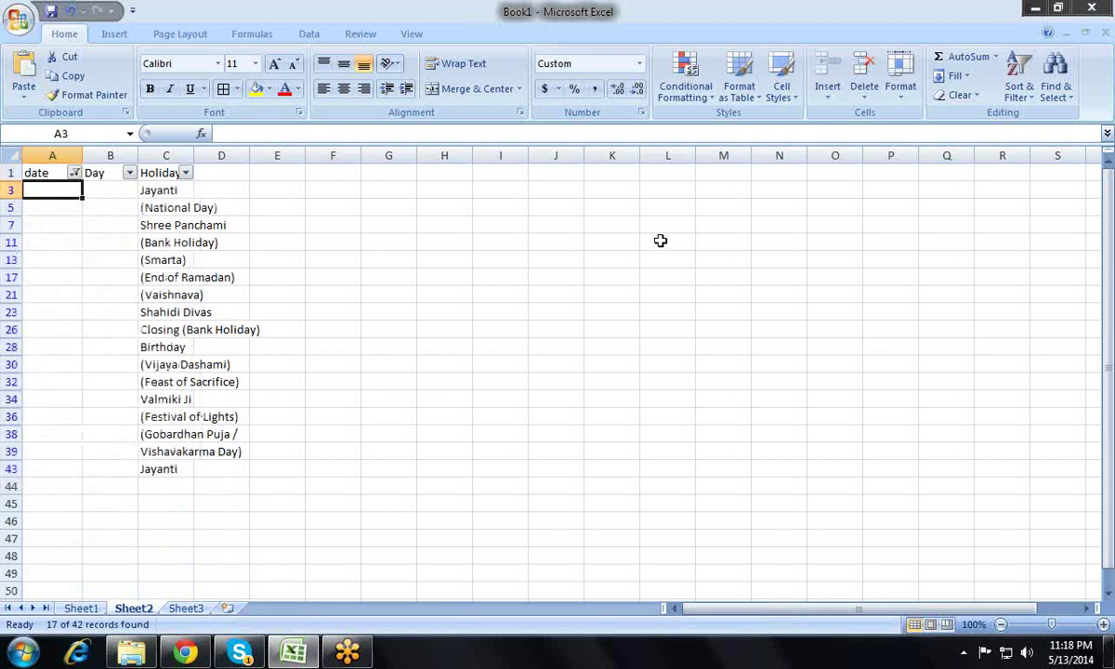
key(shift+space)
key(shift+Down)
key(shift+Down)
key(shift+Down)
key(shift+Down)
key(shift+Down)
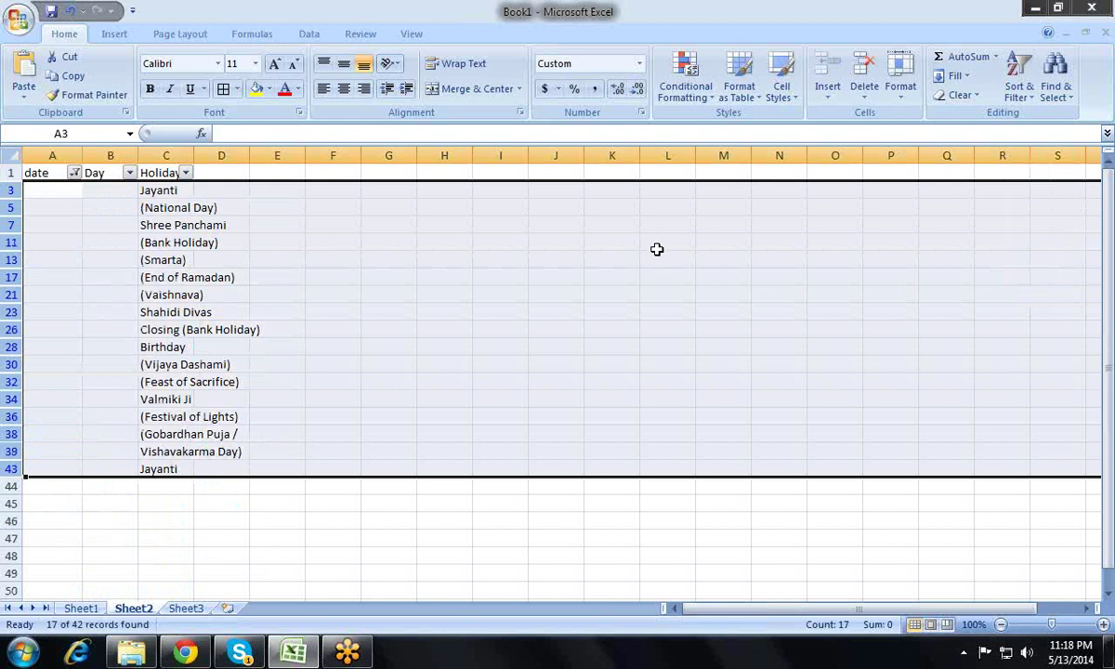
key(F5)
key(alt+s)
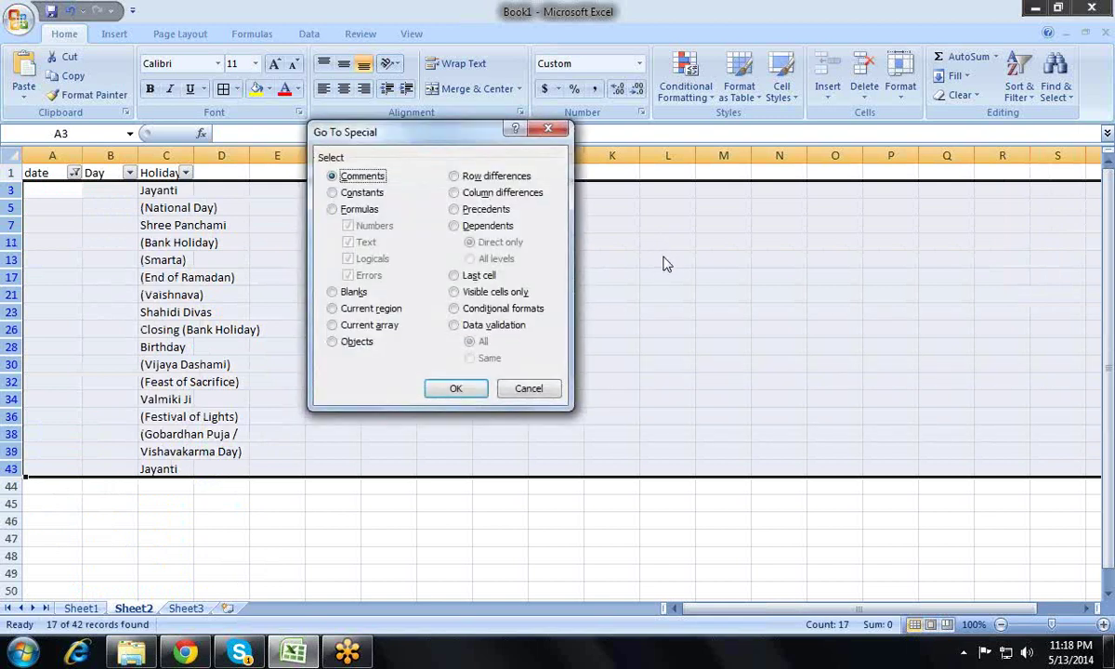
key(alt+y)
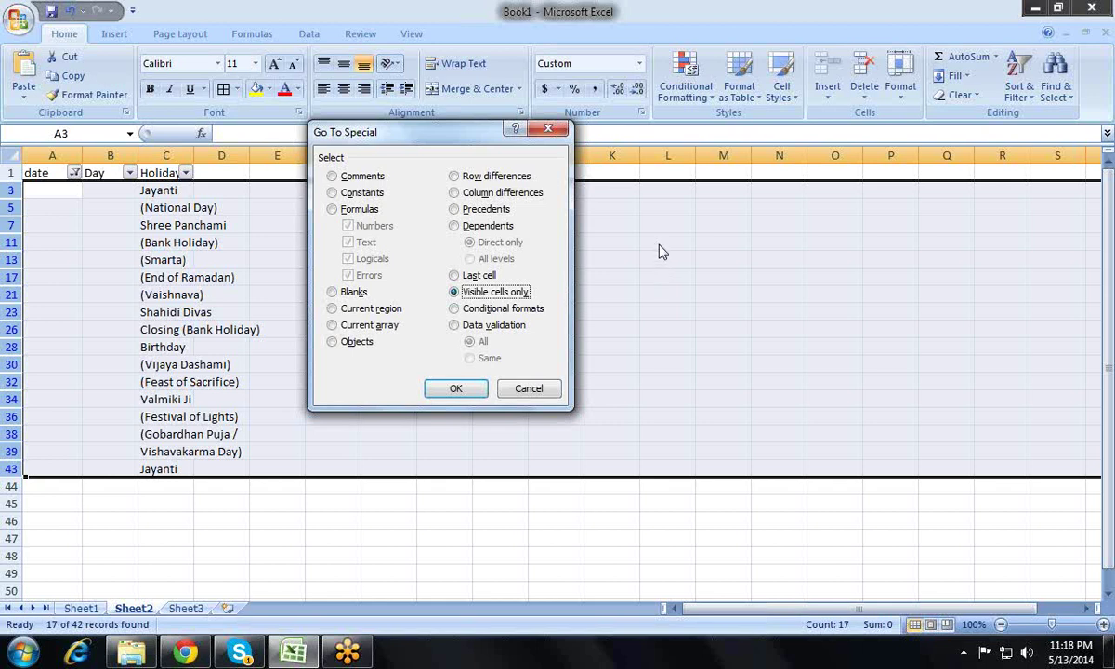
key(Return)
key(alt)
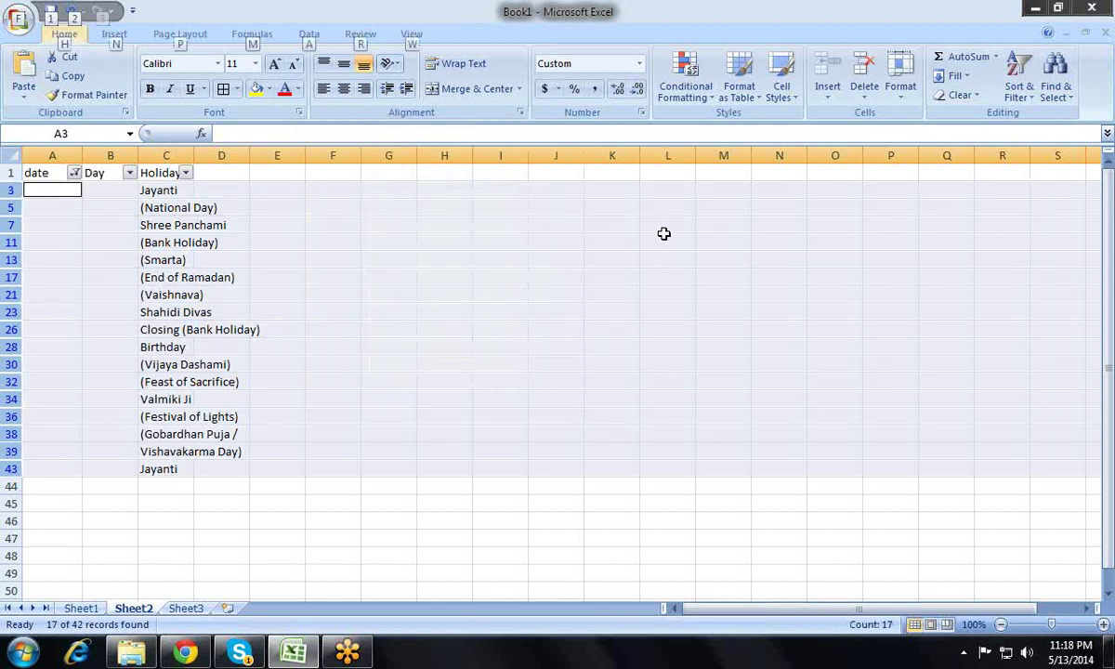
key(h)
key(d)
key(r)
- Clear the date filter to show all 25 holidays
key(ctrl+Home)
key(alt+Down)
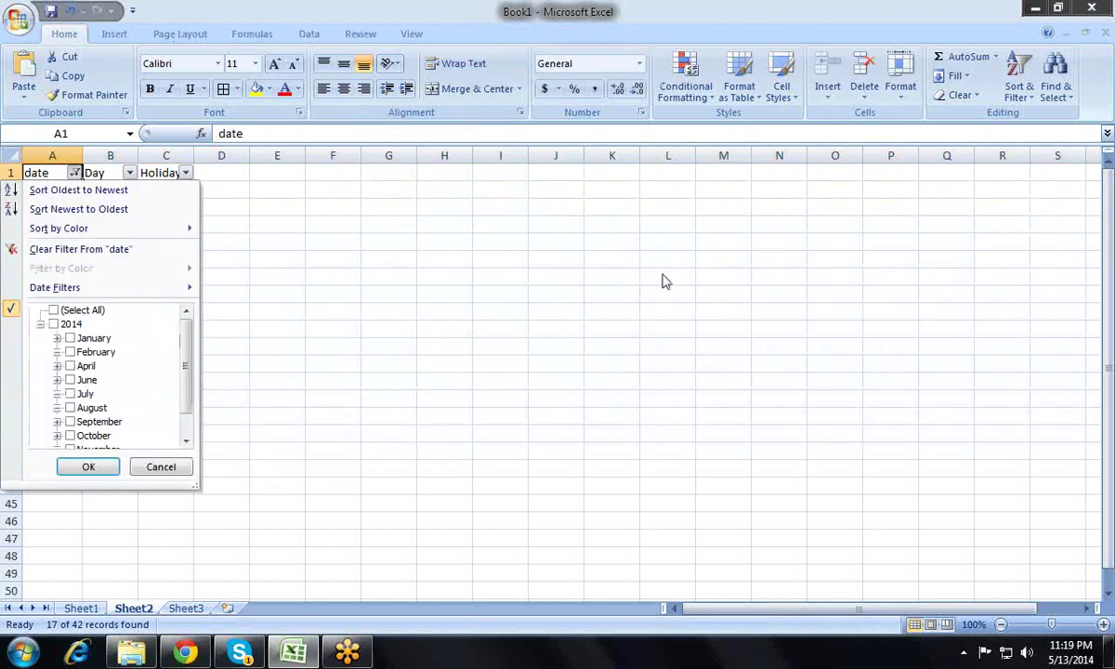
key(Down)
key(Down)
key(Down)
key(space)
key(Return)
key(Down)
key(Down)
key(Down)
key(Down)
key(Down)
key(Down)
key(Down)
key(Down)
key(Down)
key(Down)
key(Up)
key(Up)
key(Up)
key(Up)
key(Up)
key(Up)
key(Up)
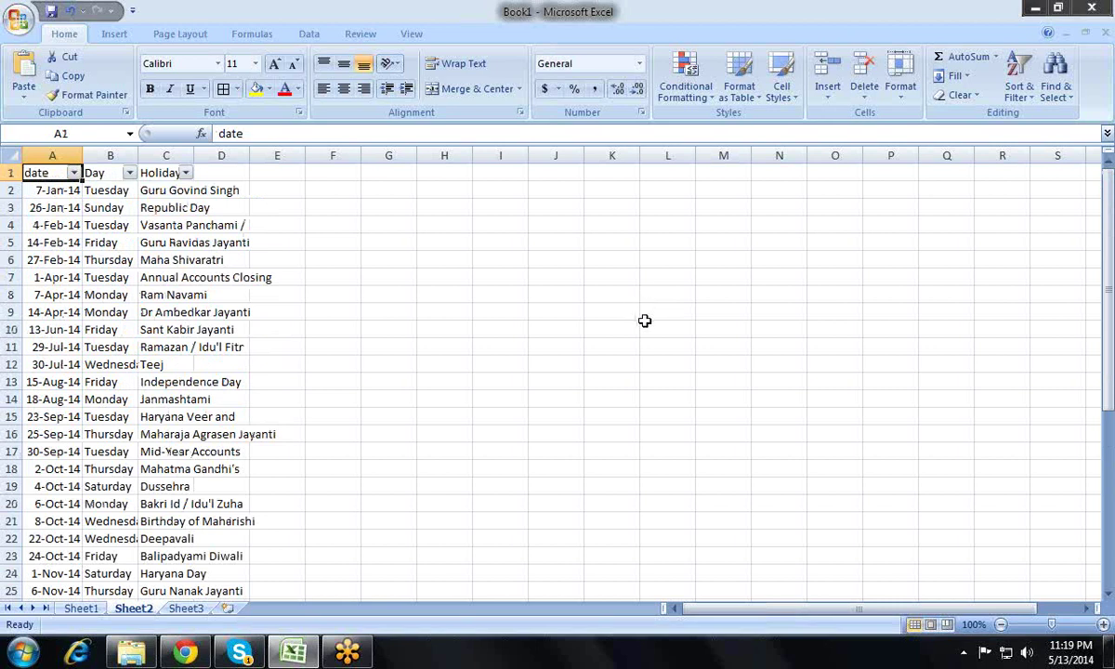
- Name the holiday dates A2:A26 'hl' via the Name Box
key(Down)
key(ctrl+shift+Down)
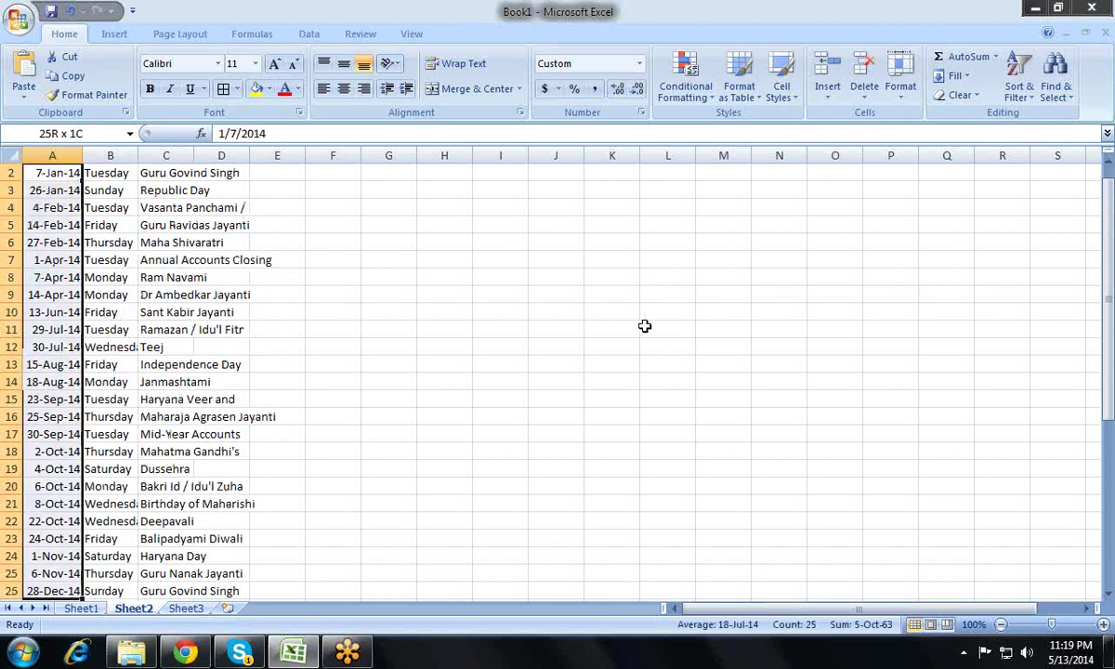
click(85, 136)
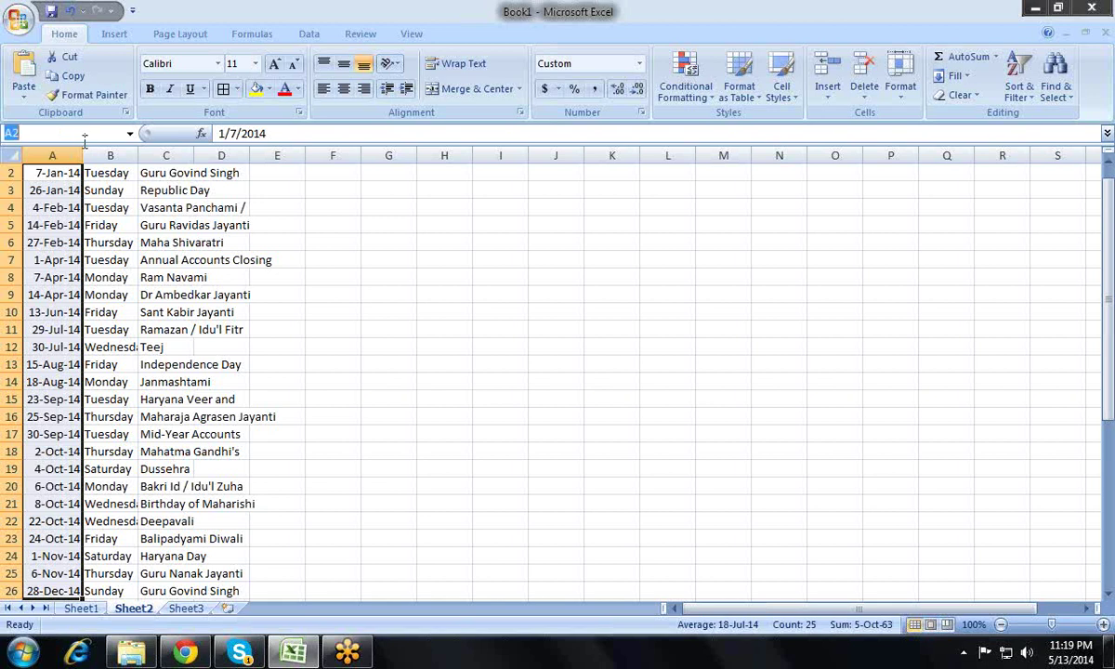
text(h)
key(Return)
- Test =hl in H3, clear it, and return to Sheet1's attendance grid
key(Down)
key(Right)
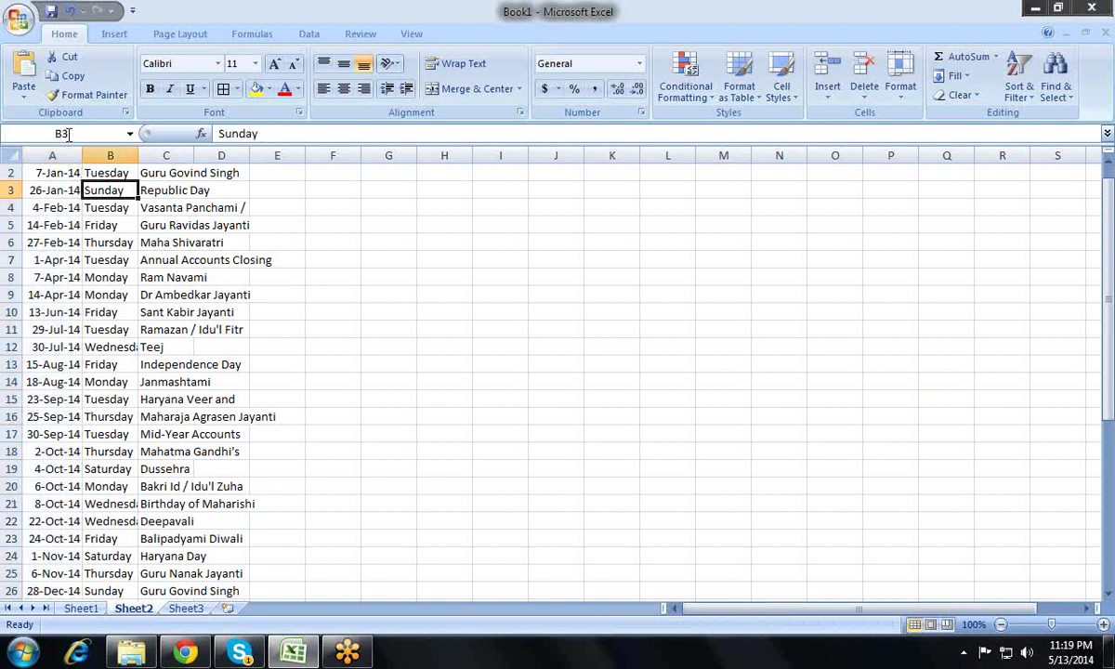
key(Right)
key(Right)
key(Right)
text(=H)
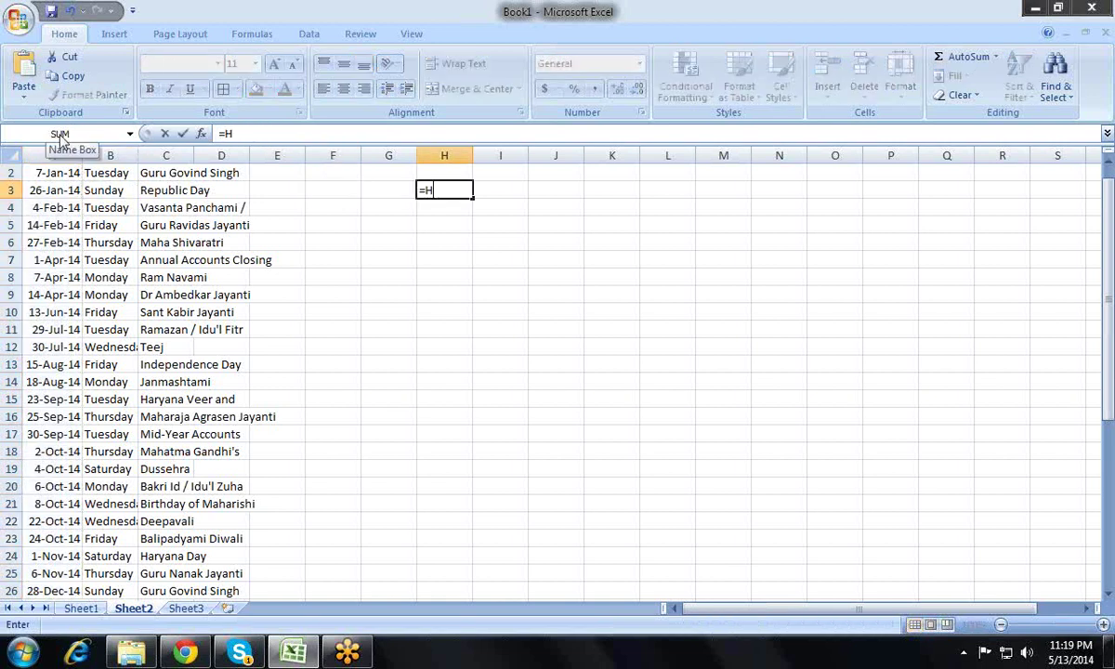
text(L)
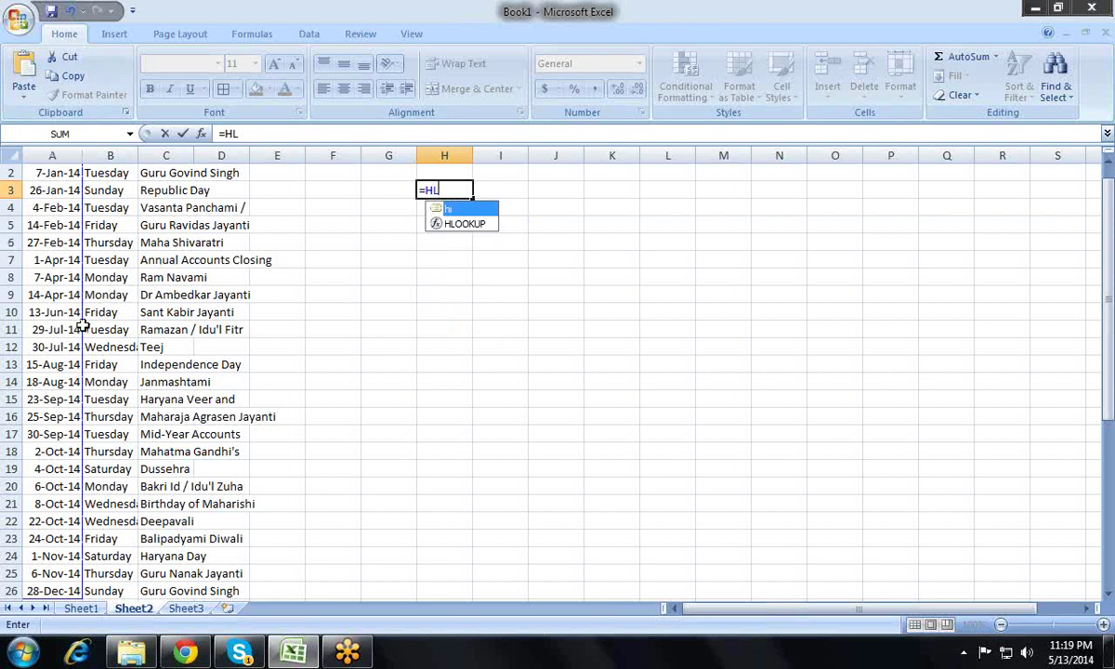
key(Return)
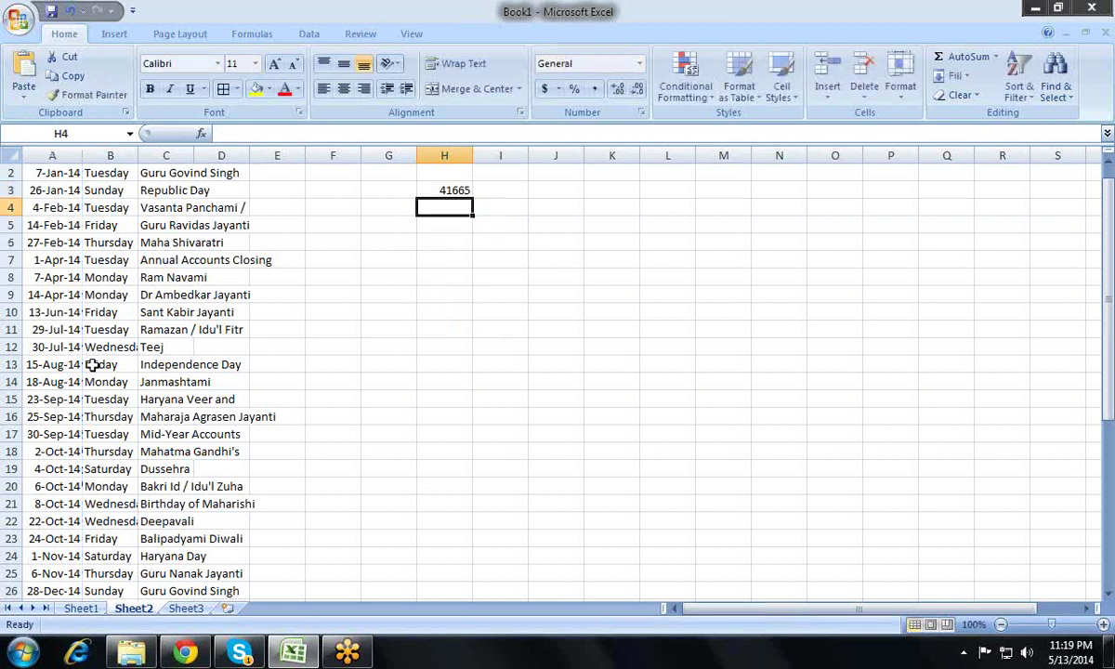
key(Up)
key(Delete)
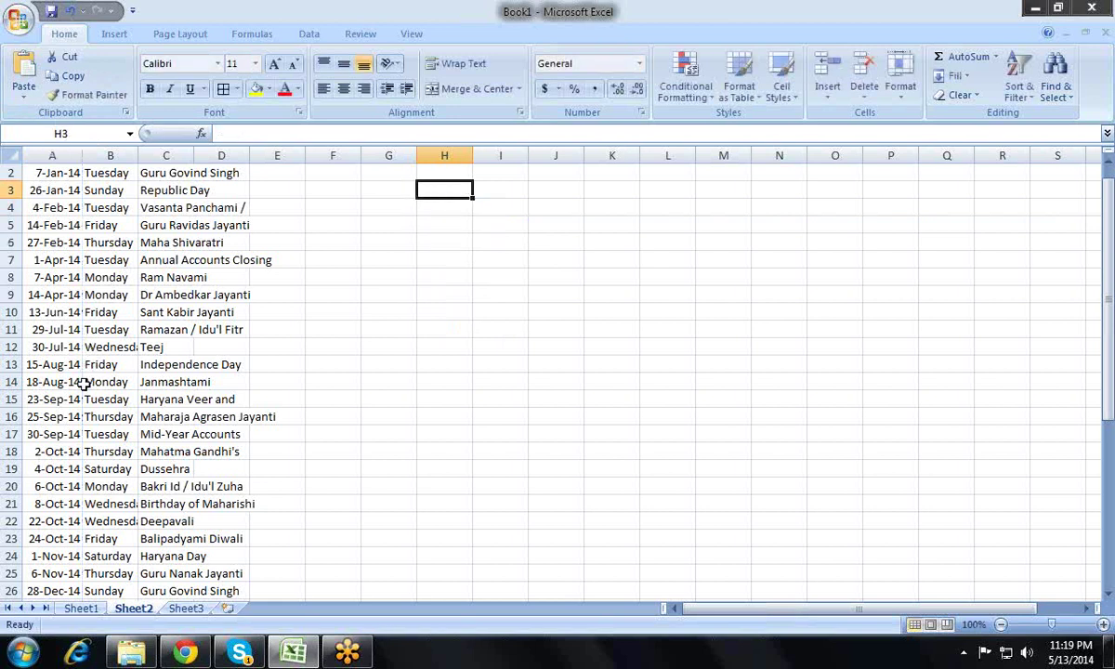
key(alt+Tab)
key(alt+Tab)
click(81, 607)
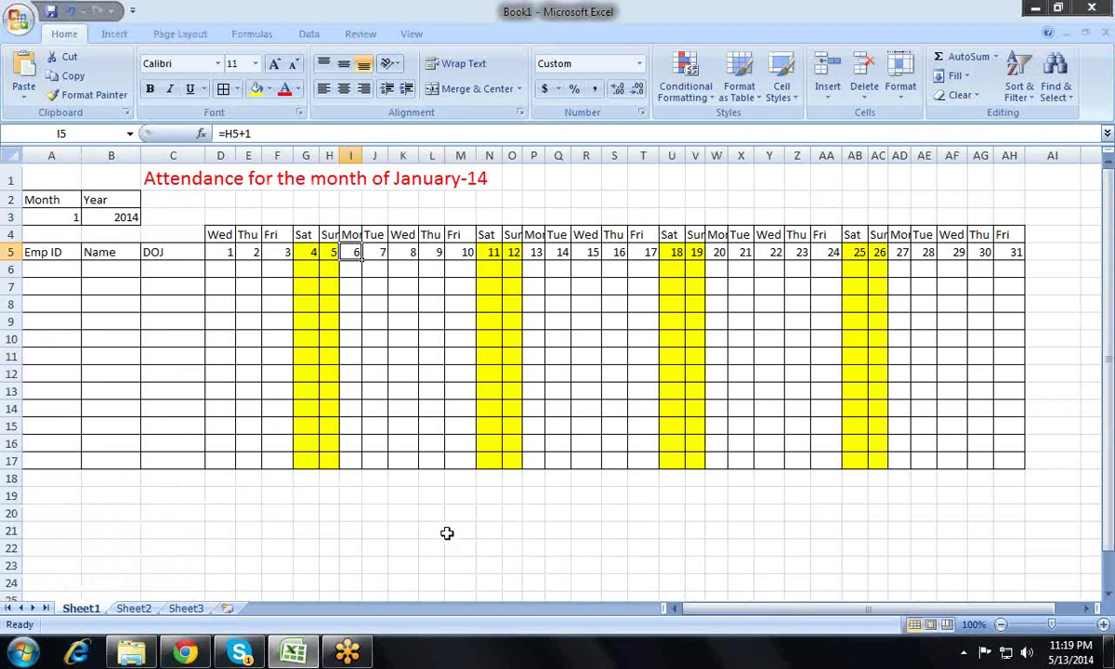
key(Left)
key(Left)
key(Left)
key(Down)
key(Down)
key(Down)
key(Down)
key(Down)
key(Up)
key(Down)
key(Left)
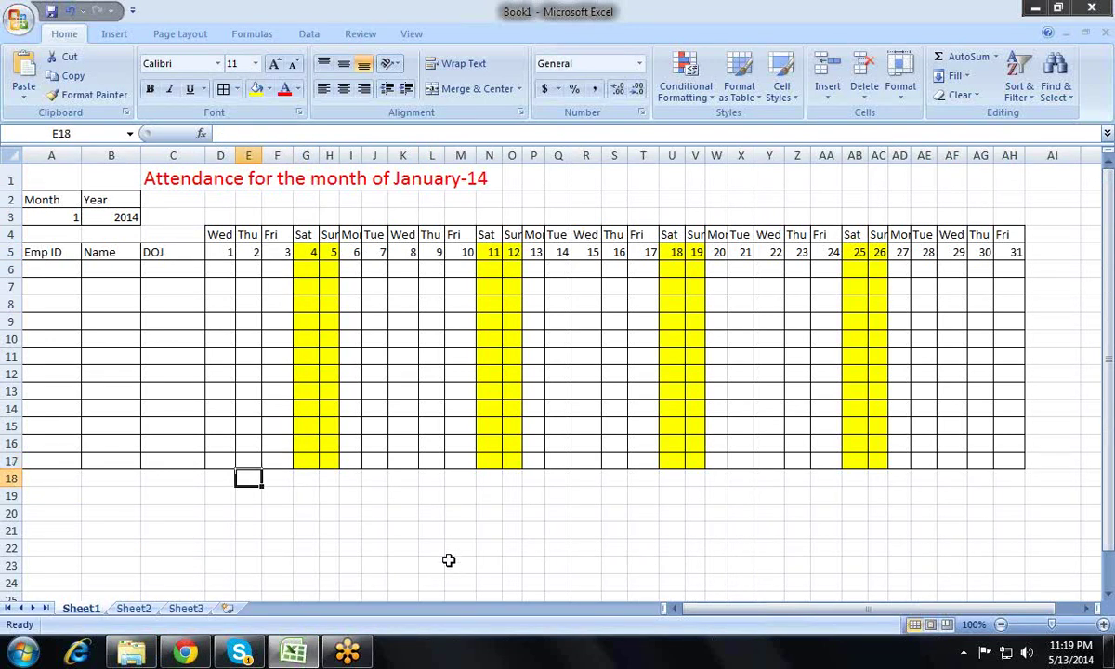
key(Left)
key(Left)
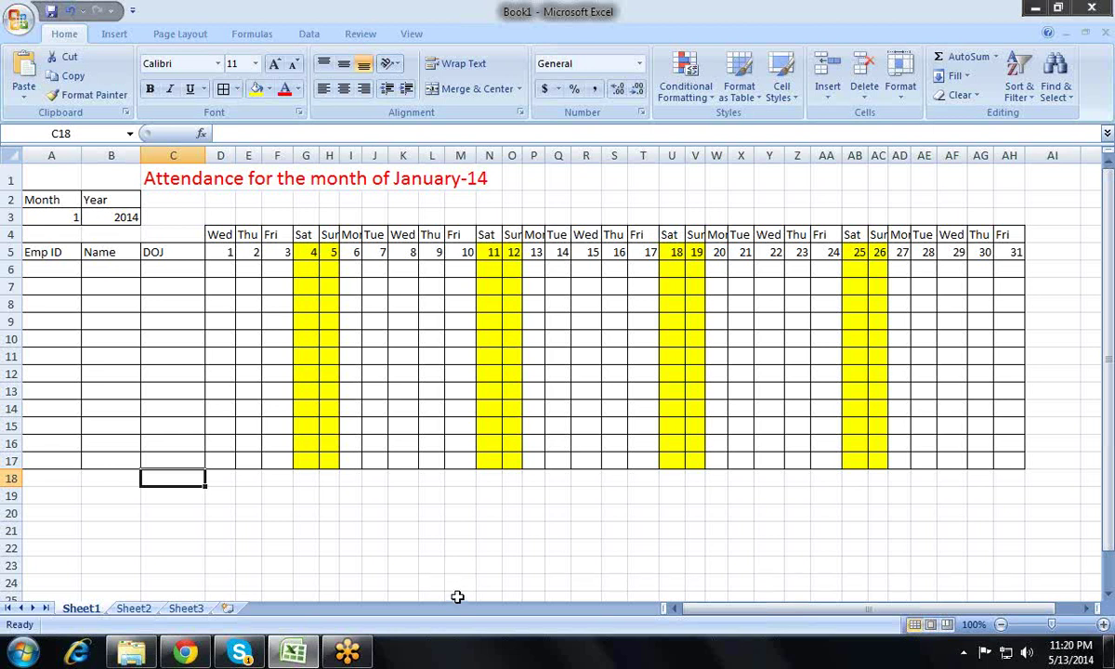
key(Up)
key(Up)
key(Up)
key(Up)
key(Up)
key(Up)
key(Up)
key(Up)
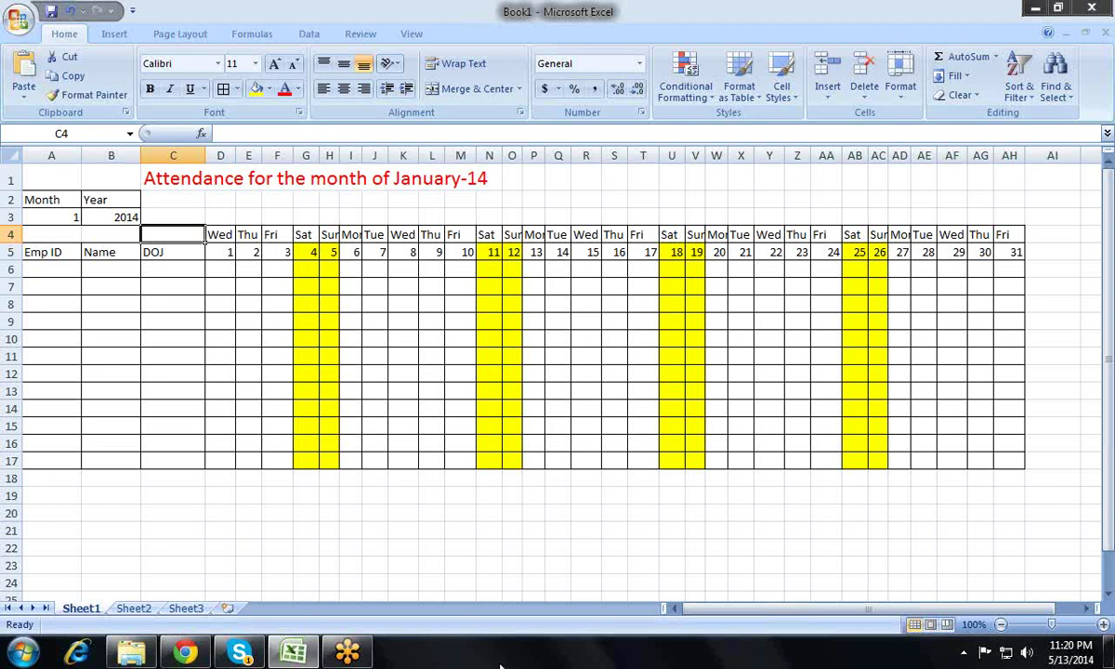
key(Down)
key(Right)
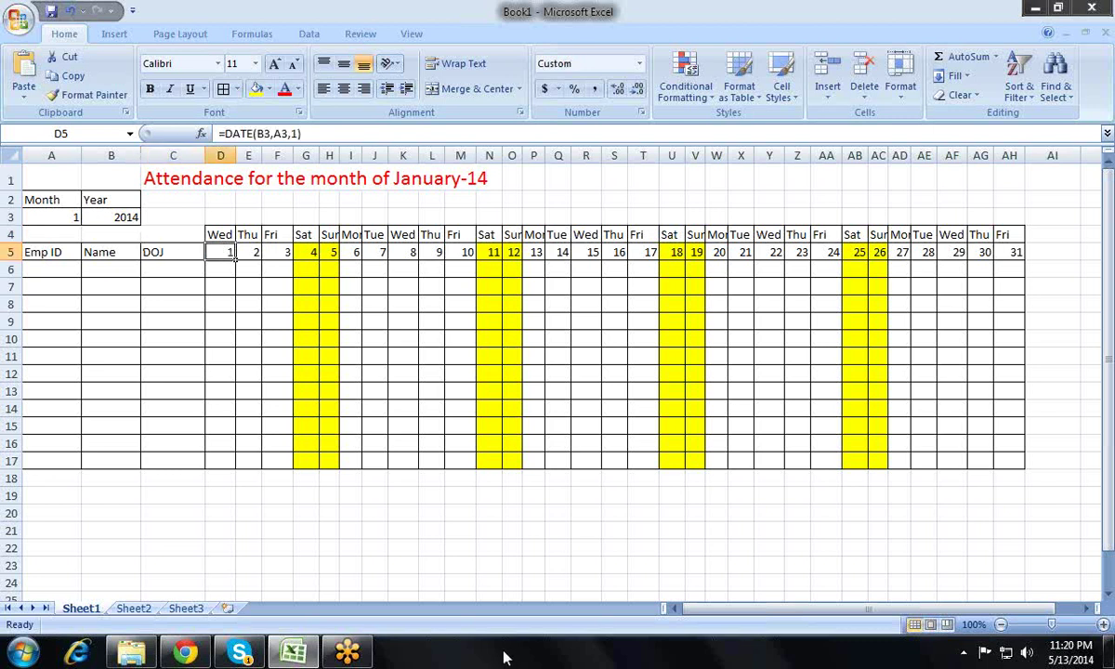
- Enter =VLOOKUP(D5,hl,1,0) in C4 to look up January 1 in the holiday list
key(Up)
key(Left)
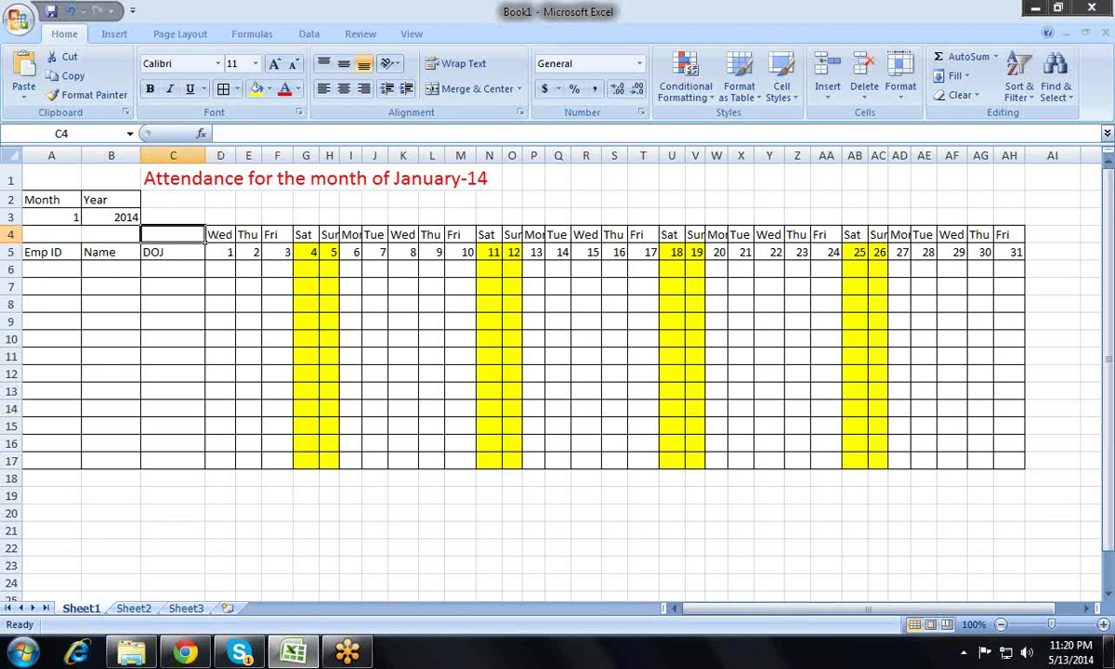
text(=)
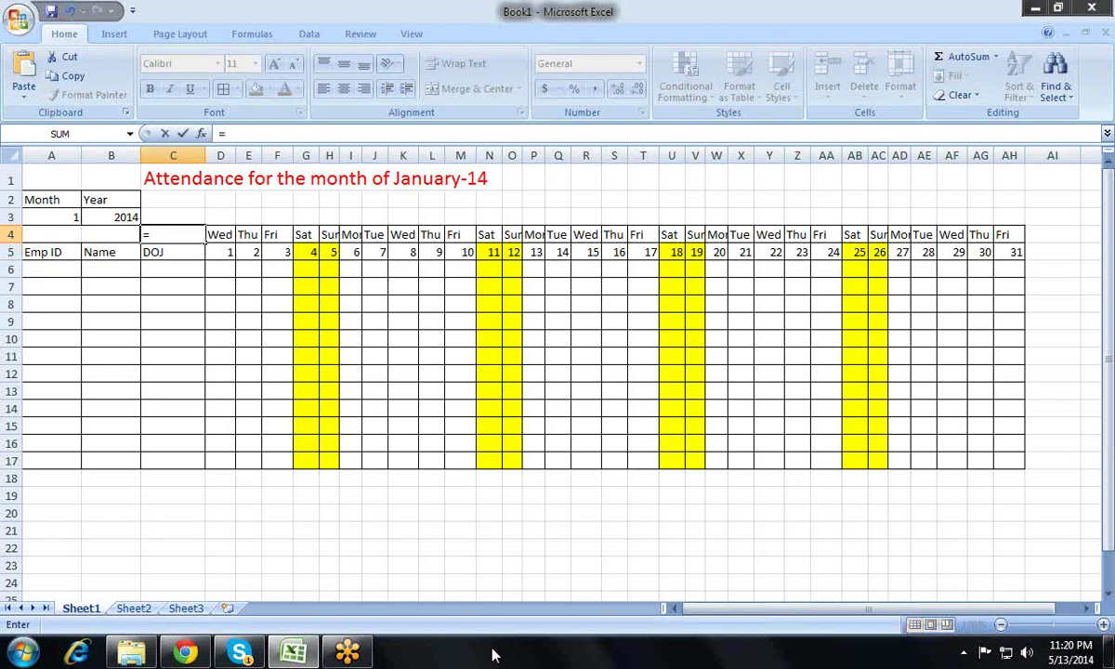
text(VL)
key(Tab)
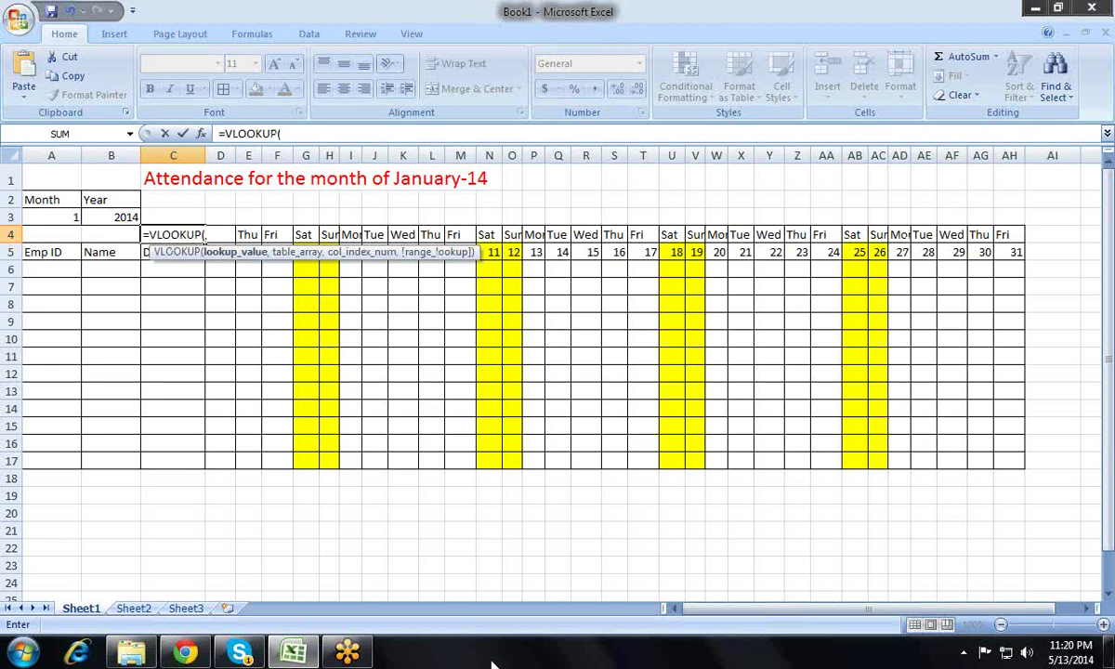
key(Down)
key(Right)
text(,)
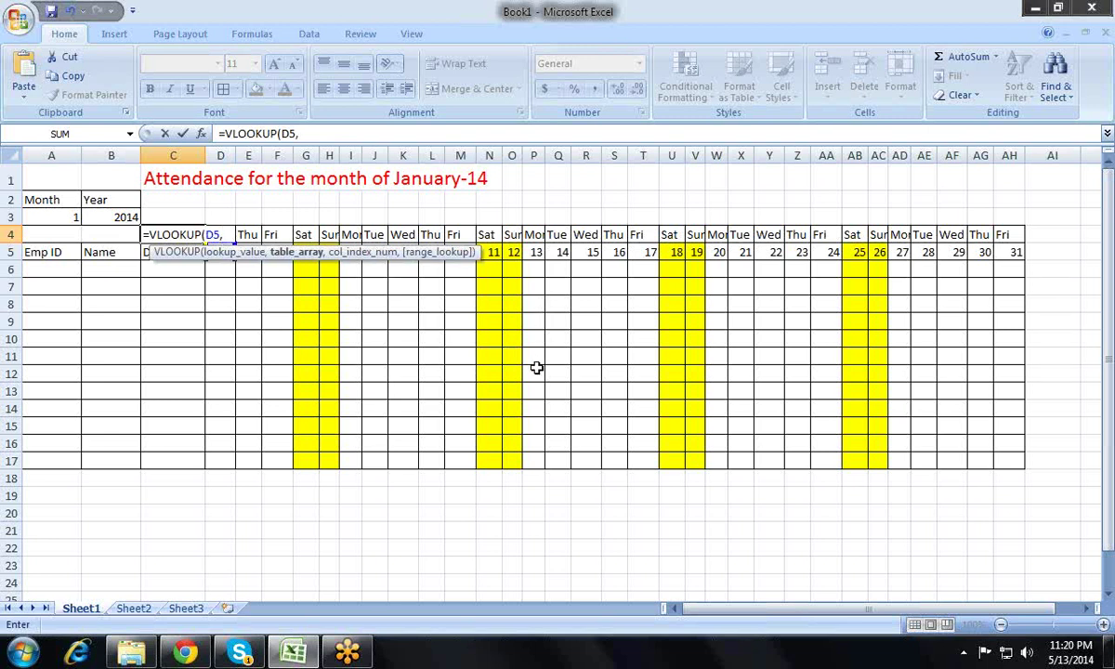
text(HL)
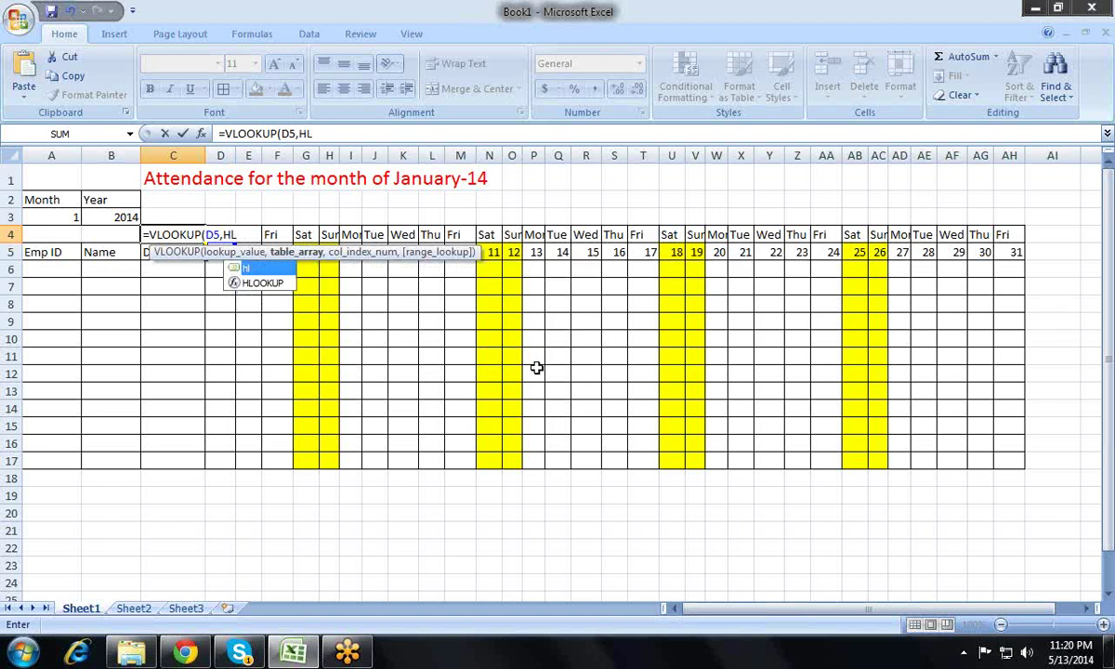
text(,)
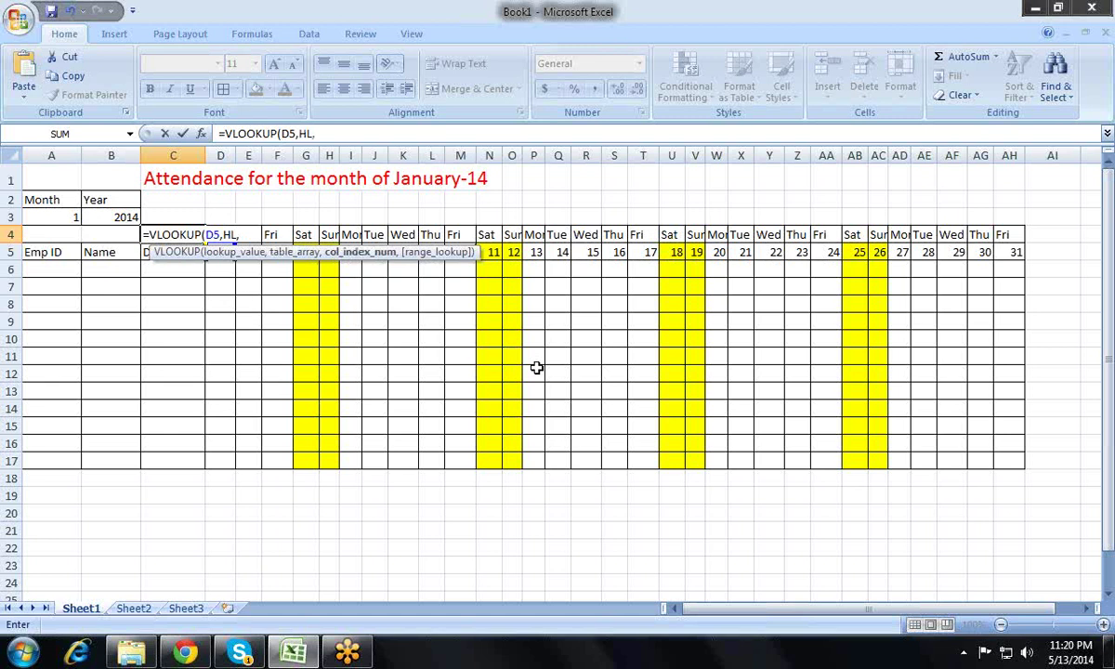
text(1,)
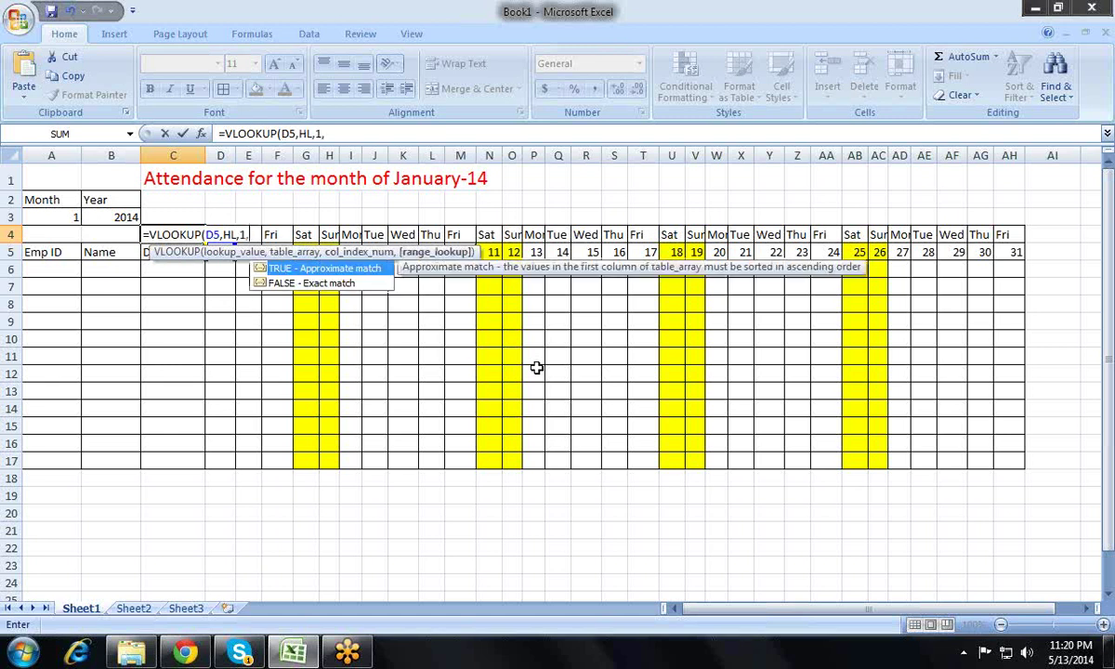
key(Down)
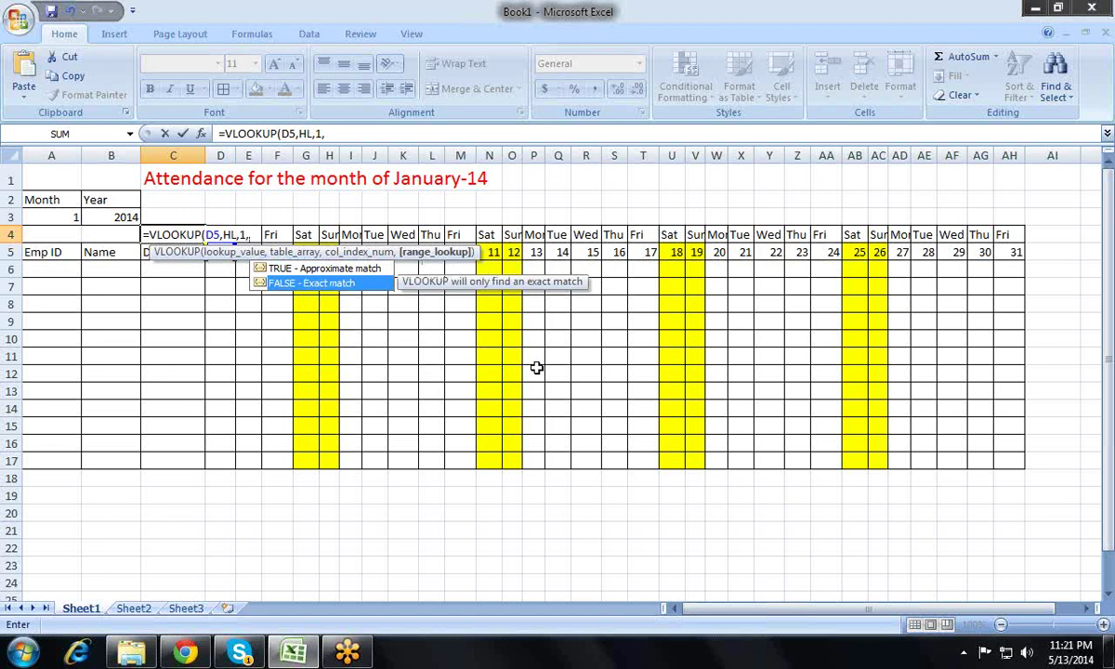
text(0))
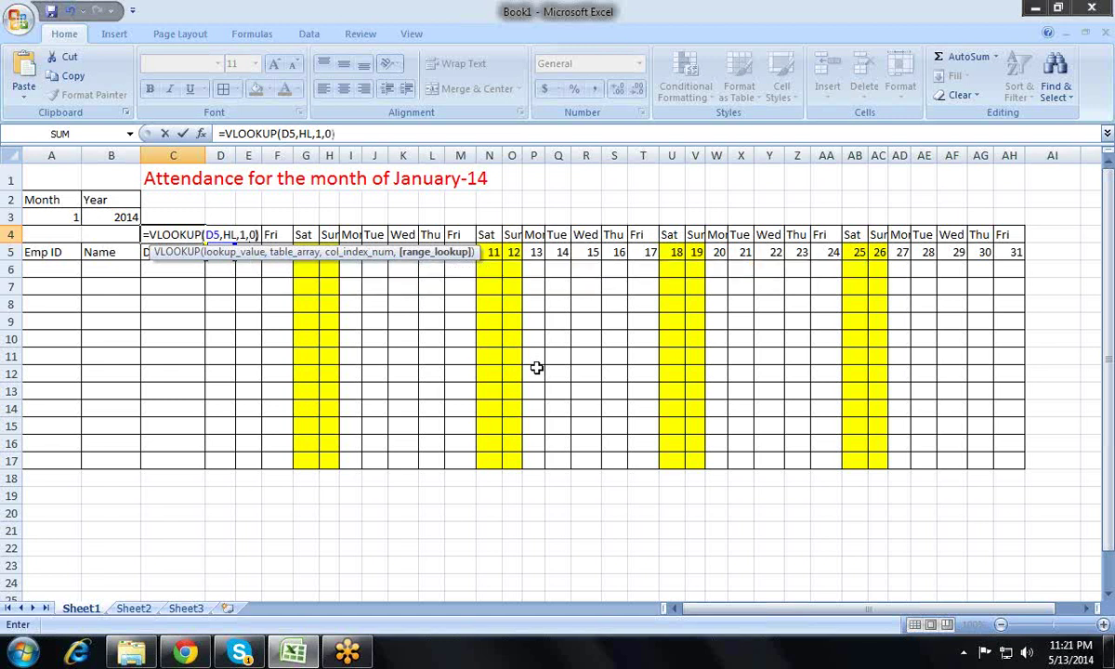
key(Return)
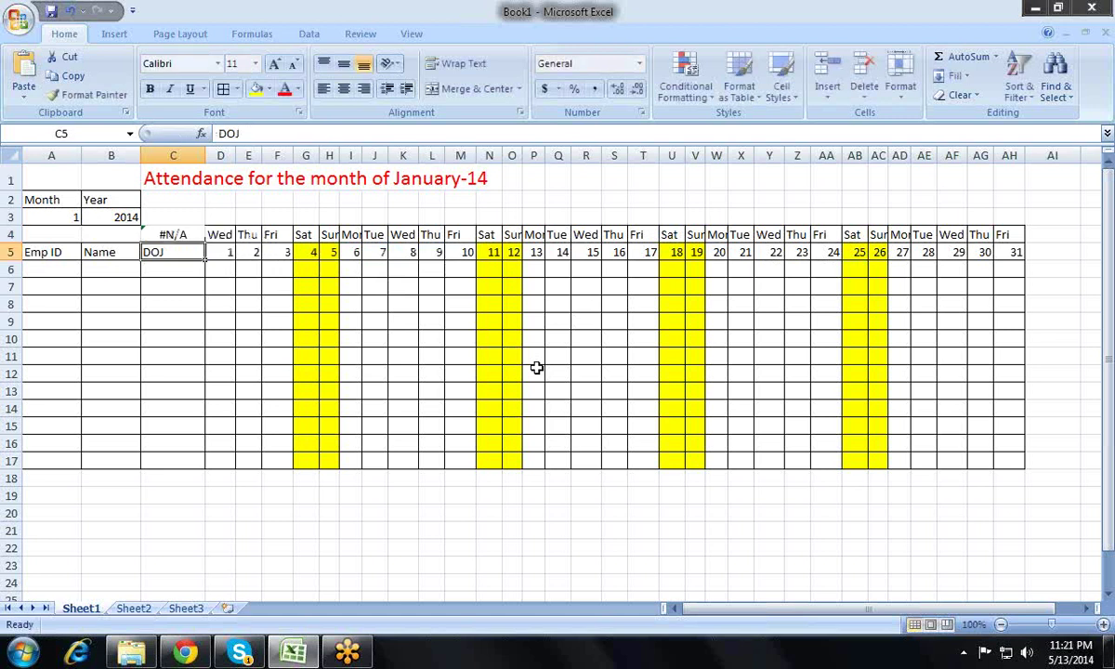
key(Up)
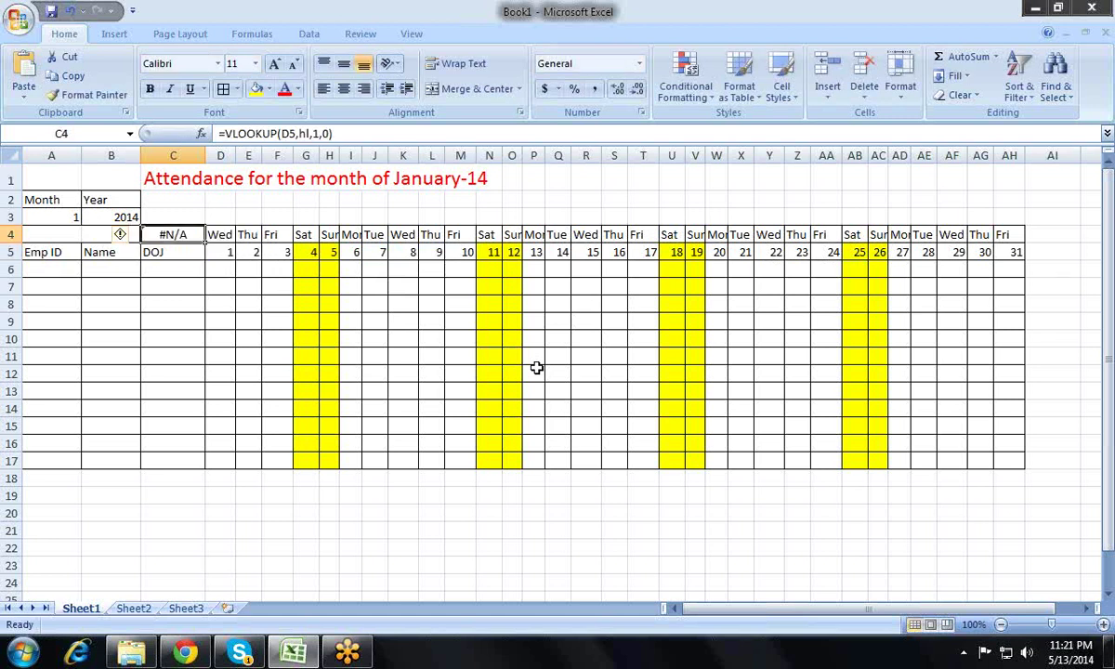
- Lock C4's lookup value to row 5 as D$5 with F4
key(F2)
key(Left)
key(Left)
key(Left)
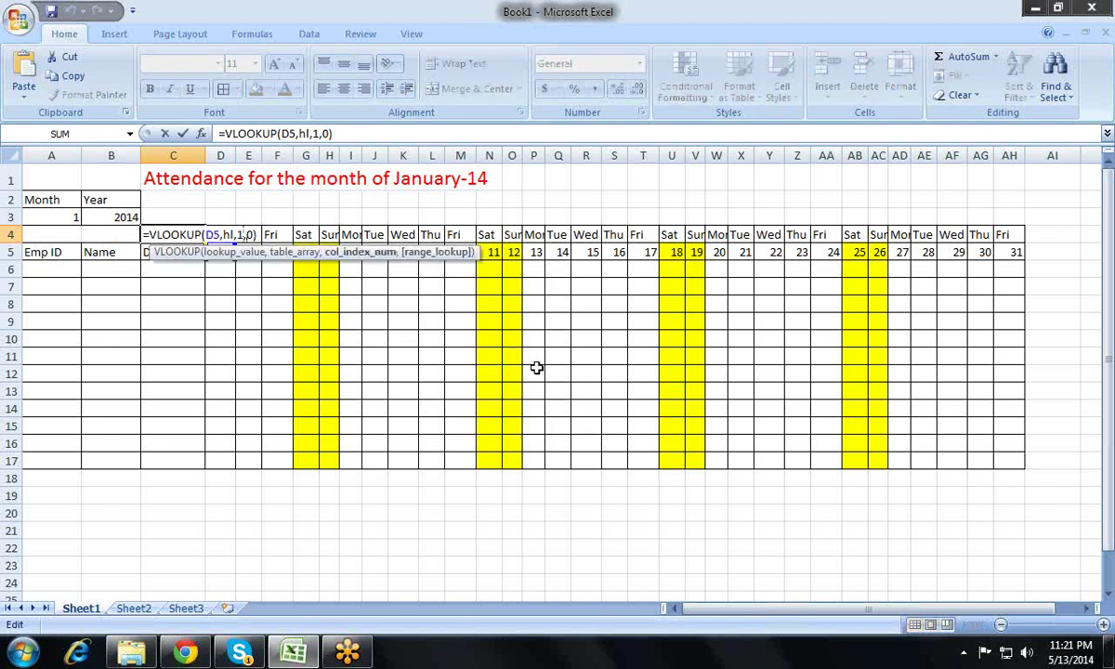
key(Left)
key(Left)
key(Left)
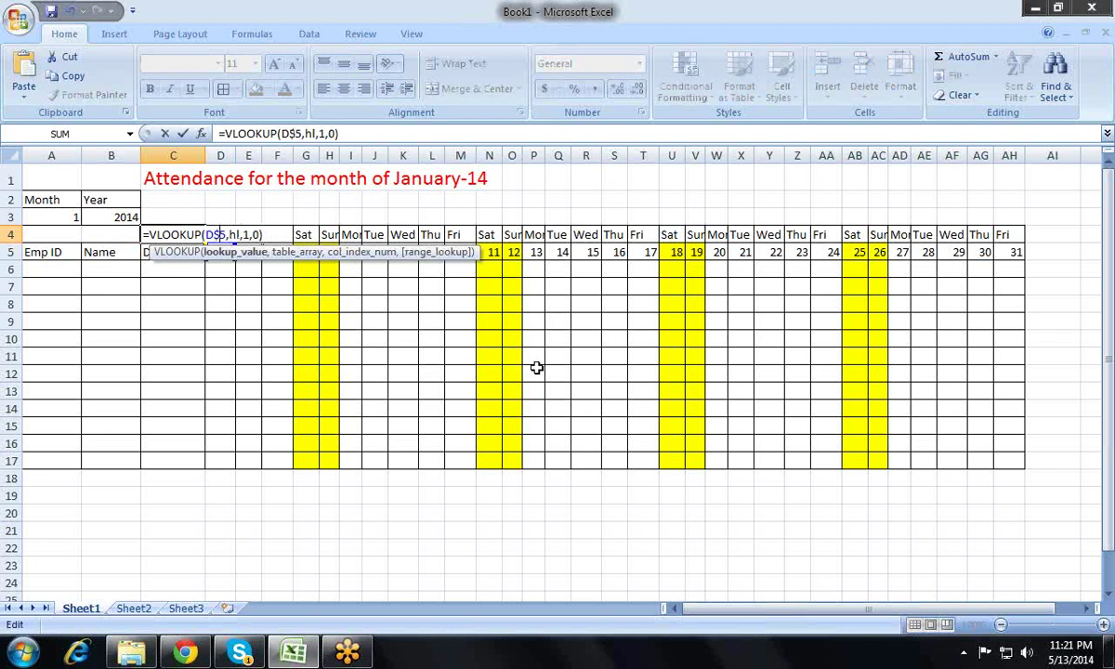
key(Return)
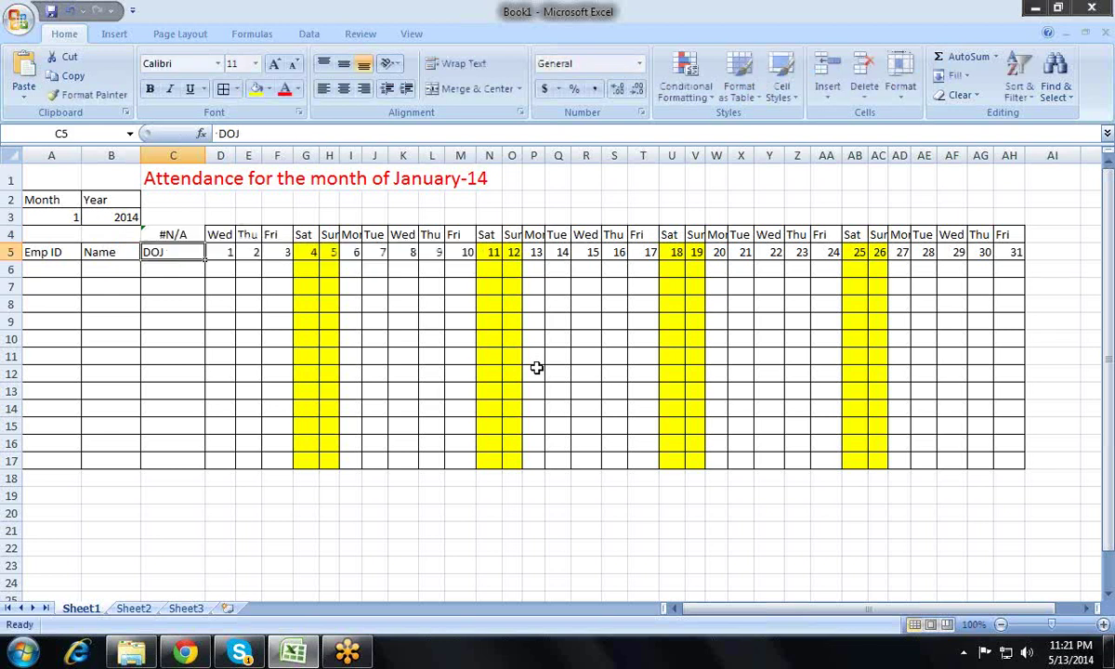
key(Up)
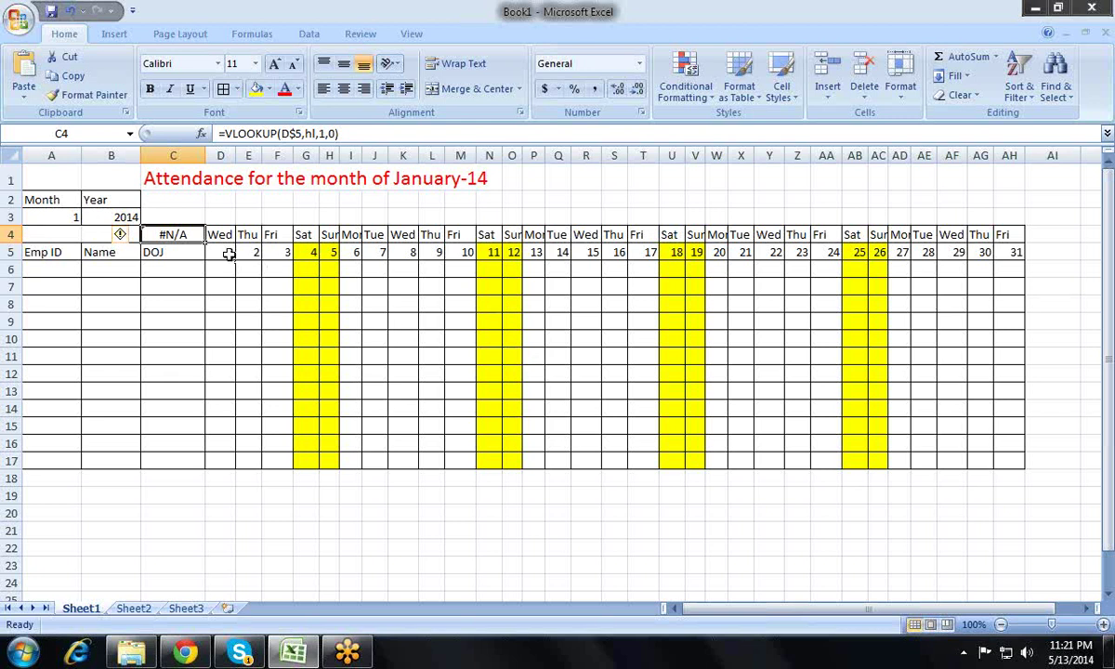
- Check the first date cell's formula, then reopen C4's lookup formula for editing
click(227, 255)
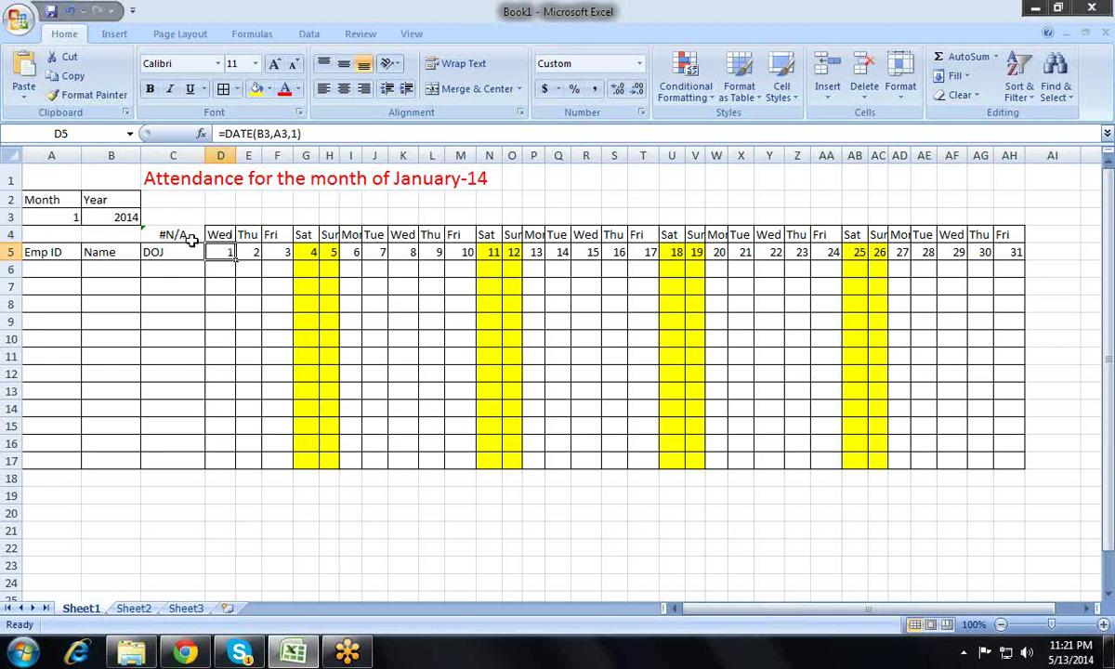
click(189, 251)
click(186, 232)
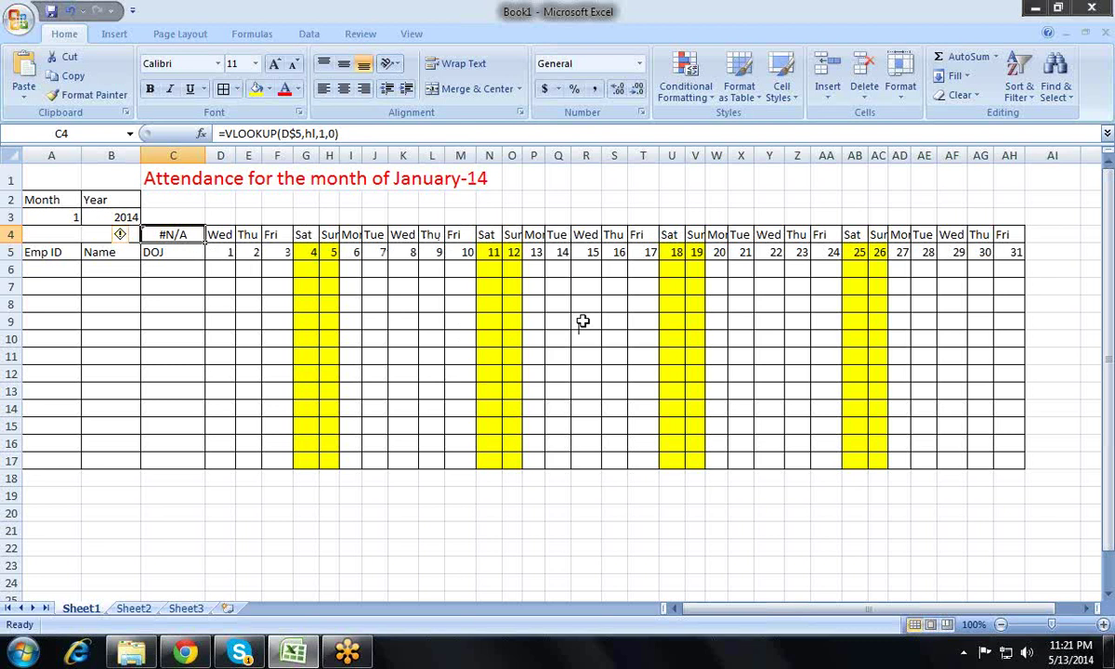
key(F2)
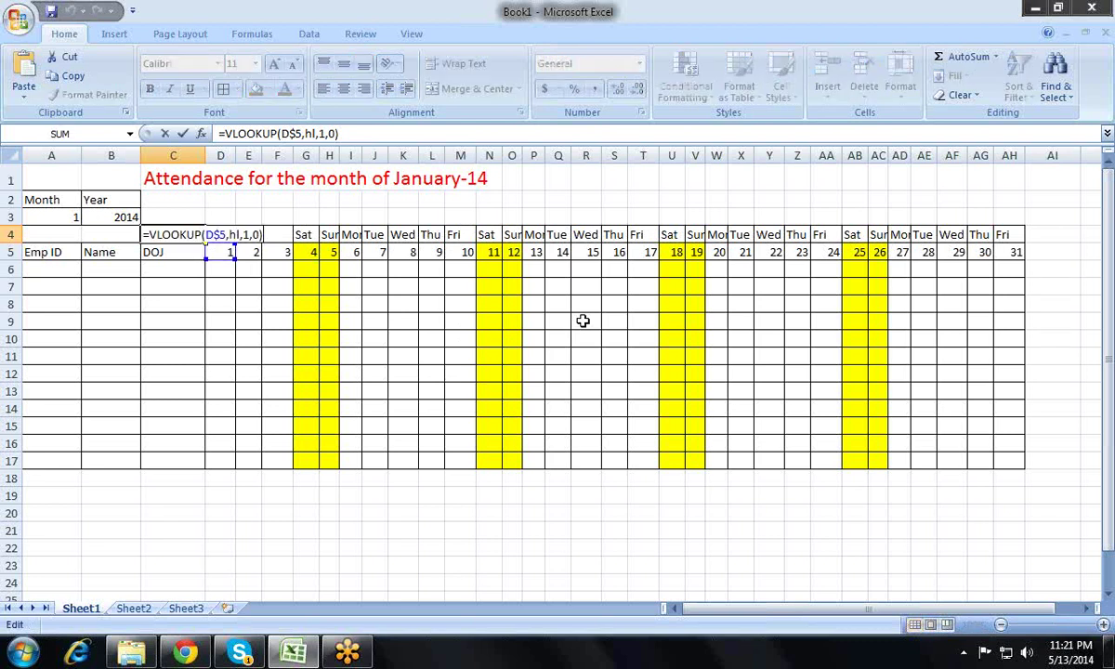
key(Left)
key(Left)
key(Left)
key(Left)
key(Left)
key(Left)
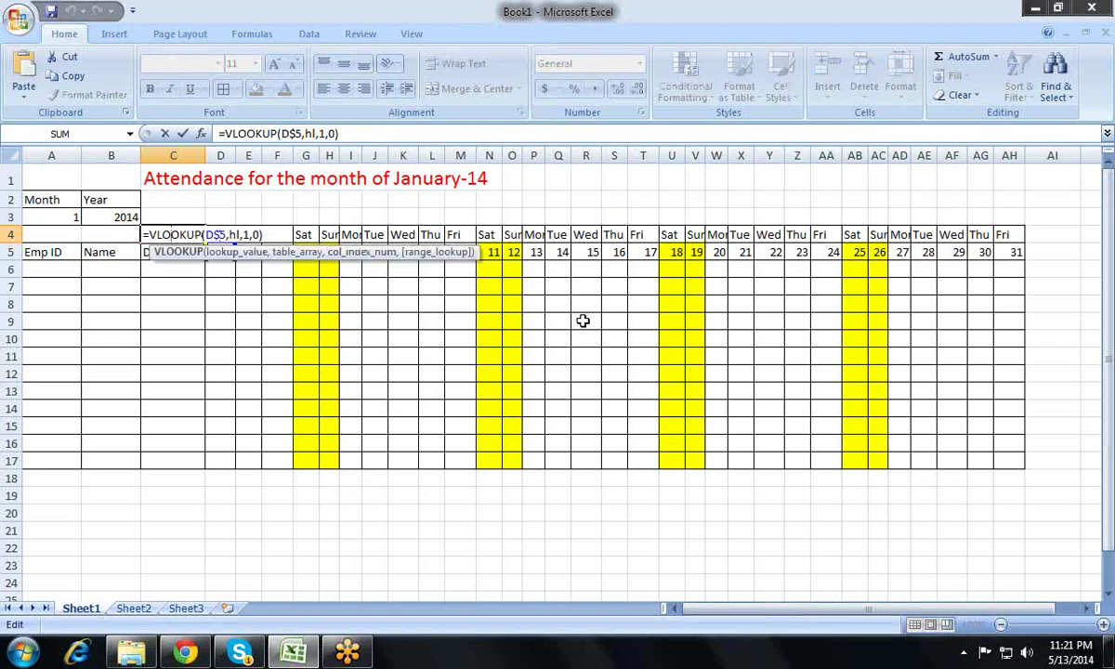
key(Left)
key(Left)
key(Left)
key(Left)
key(Left)
key(Left)
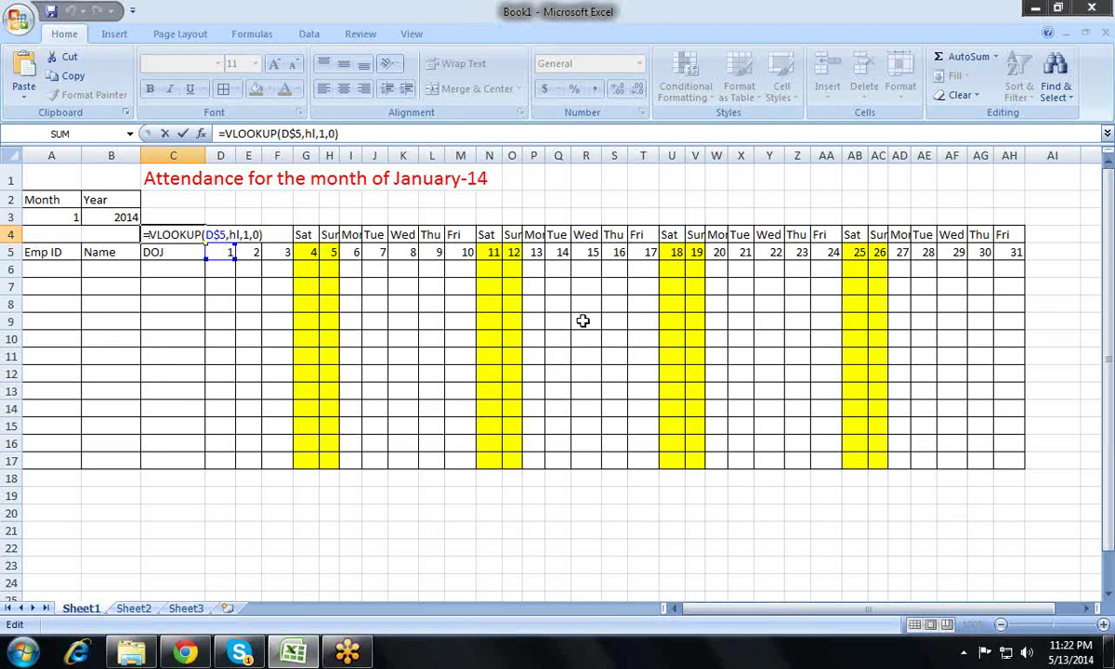
- Wrap C4's VLOOKUP in ISERROR so it shows TRUE instead of #N/A
text(IS)
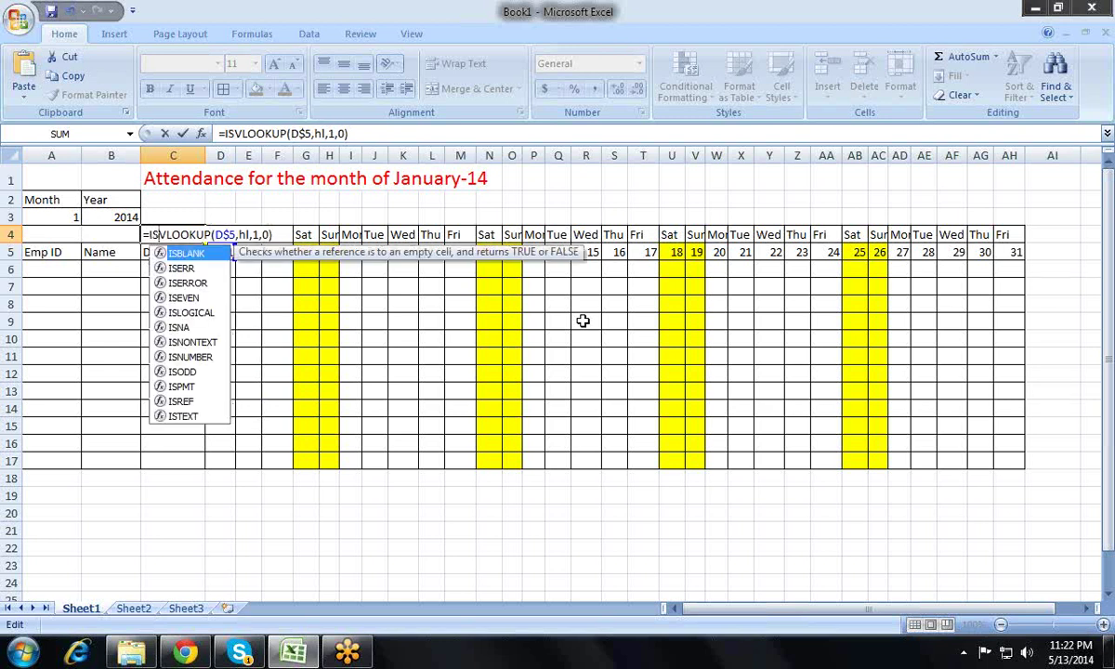
key(Down)
key(Down)
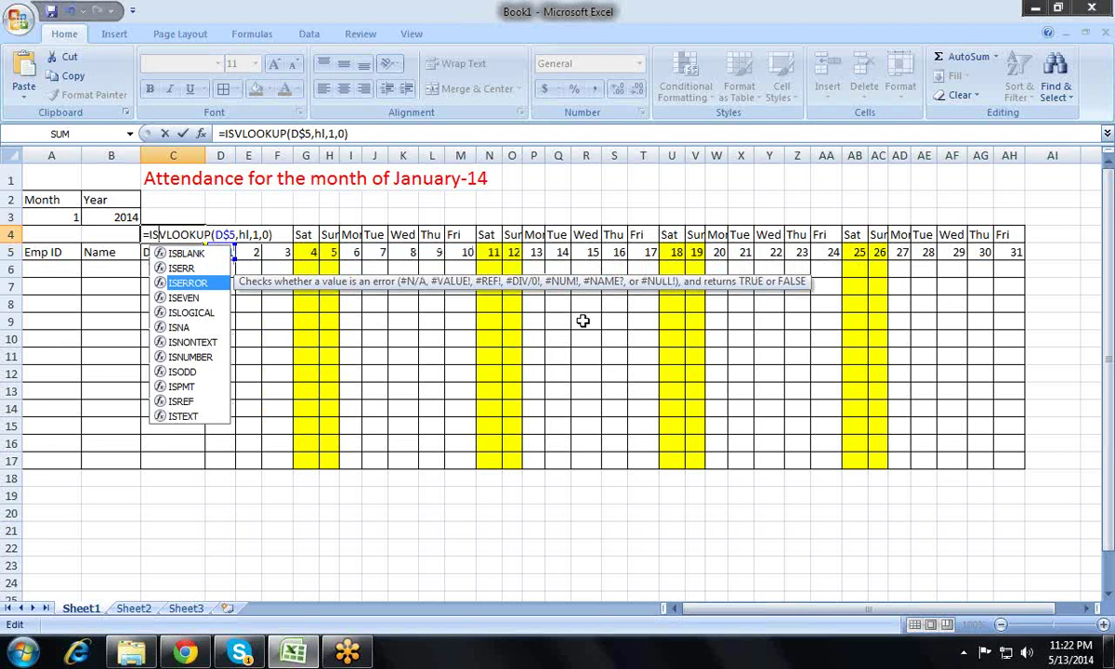
key(Tab)
key(Right)
key(Right)
key(Right)
key(Right)
key(Right)
key(Right)
key(Right)
key(Right)
key(Right)
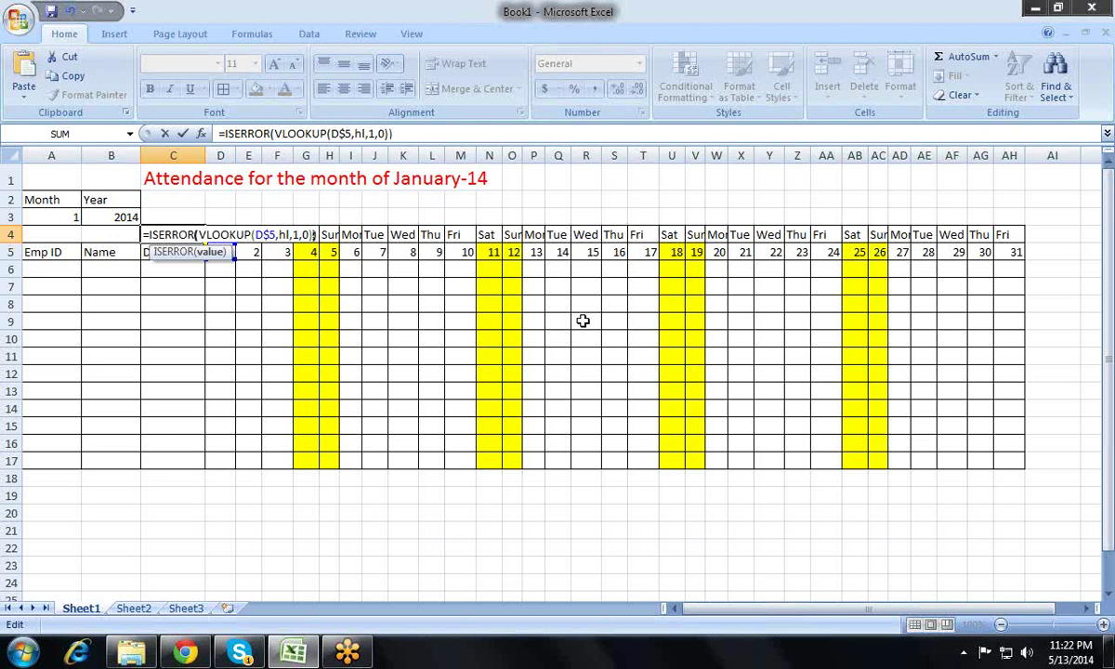
text())
key(Return)
key(Up)
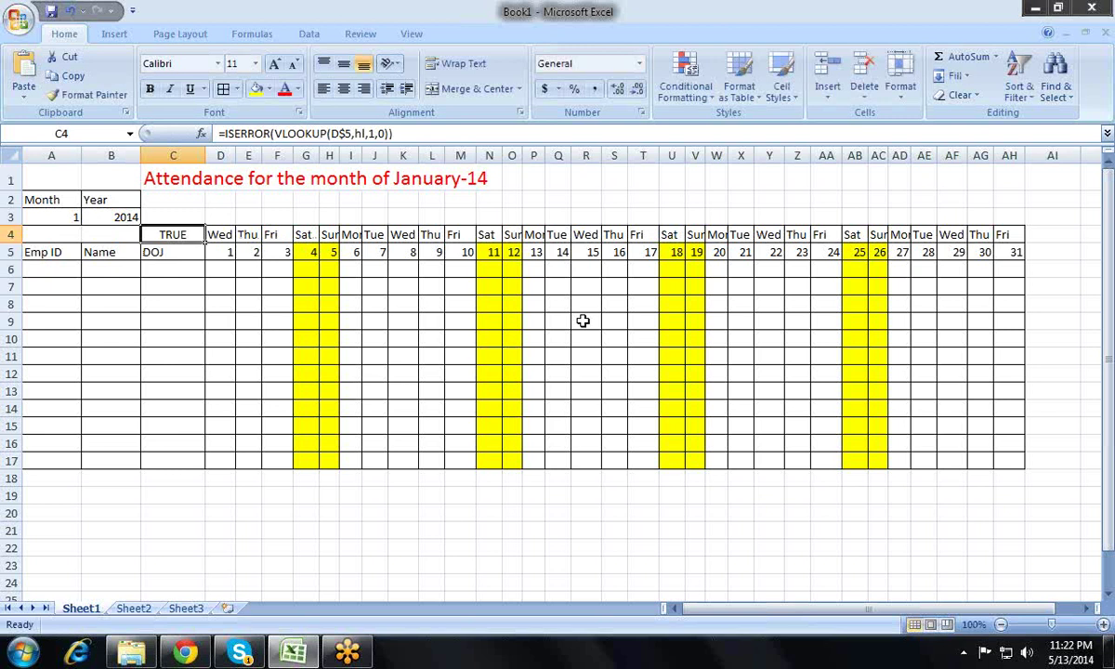
- Reopen C4's ISERROR formula and recommit it unchanged
key(F2)
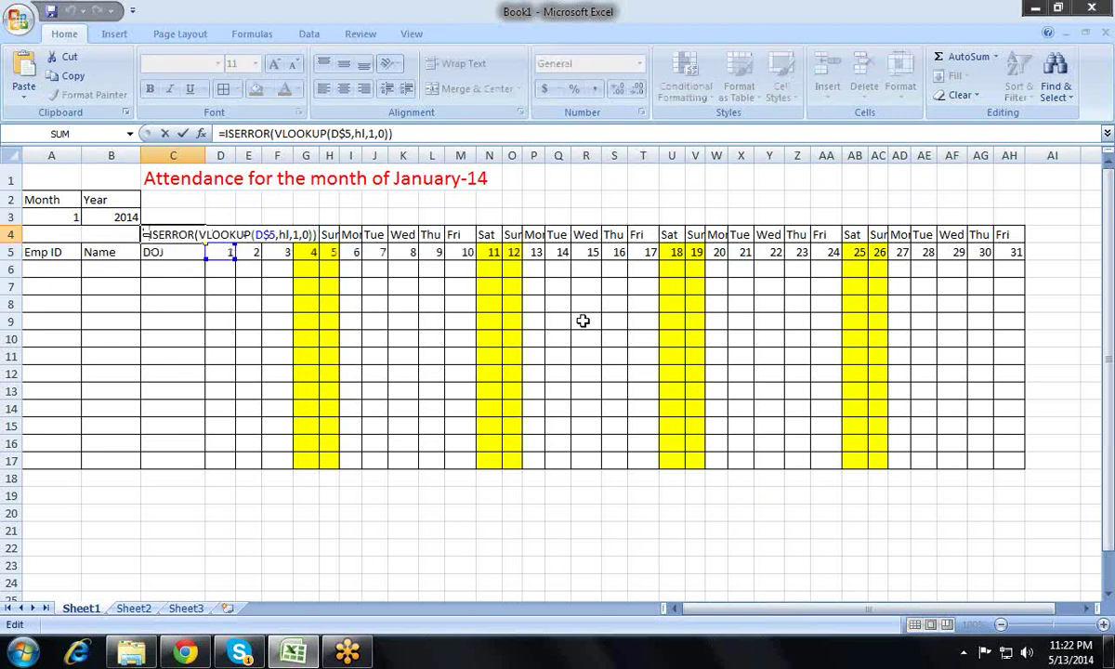
text(n)
key(BackSpace)
key(Right)
key(Return)
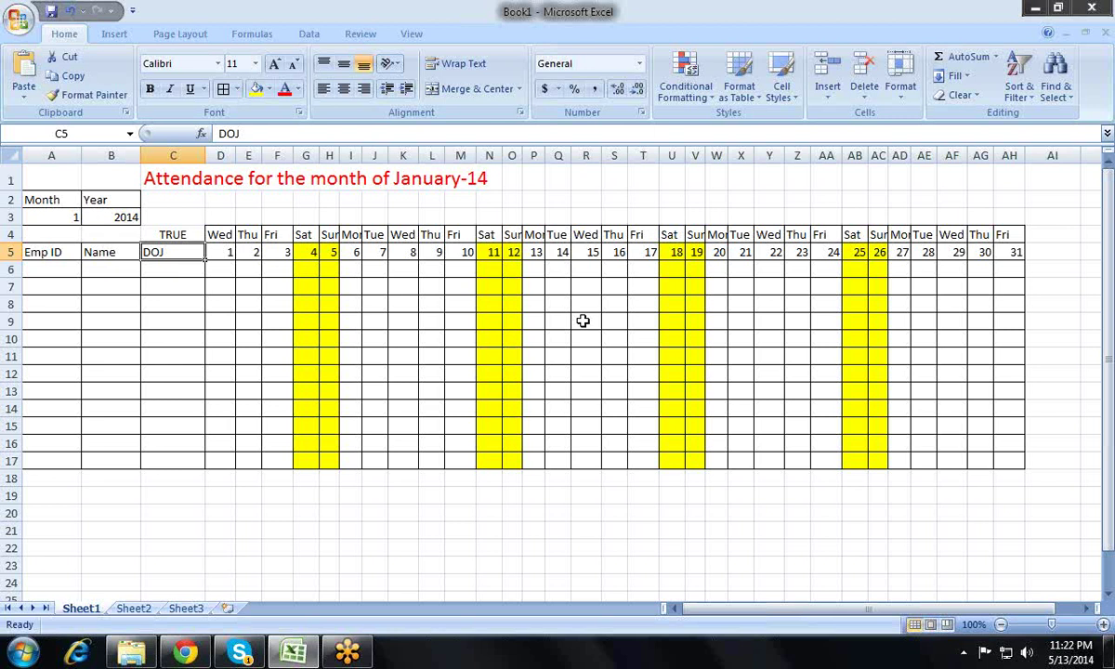
- Glance at the Sheet2 holiday list, then view C4's =ISERROR(VLOOKUP(D$5,hl,1,0)) on Sheet1
key(Right)
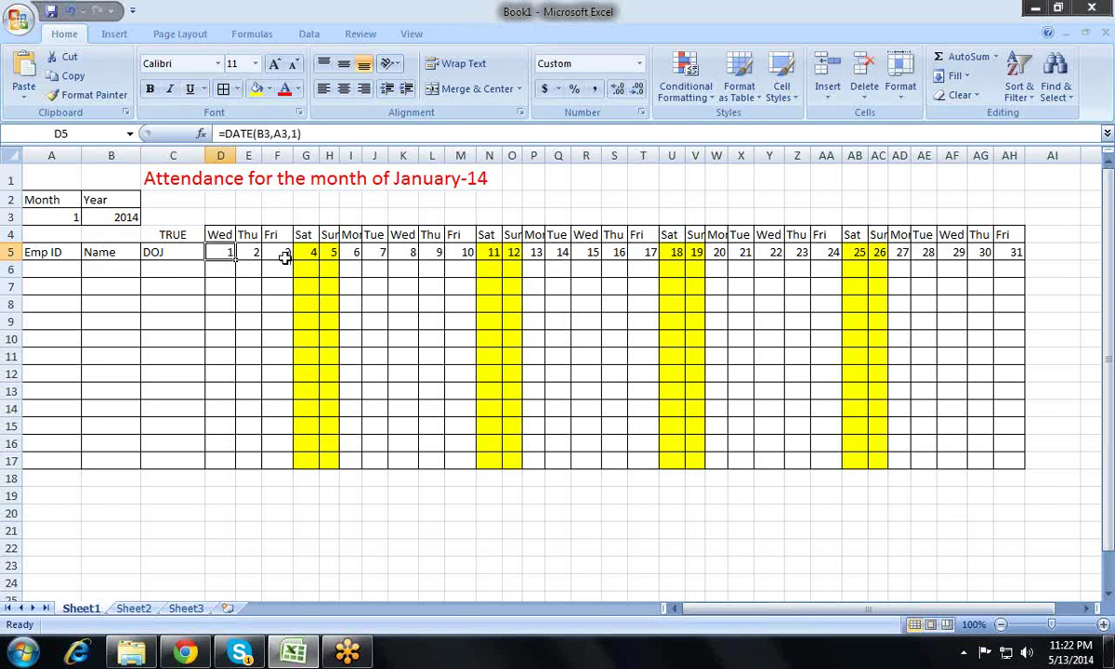
click(145, 592)
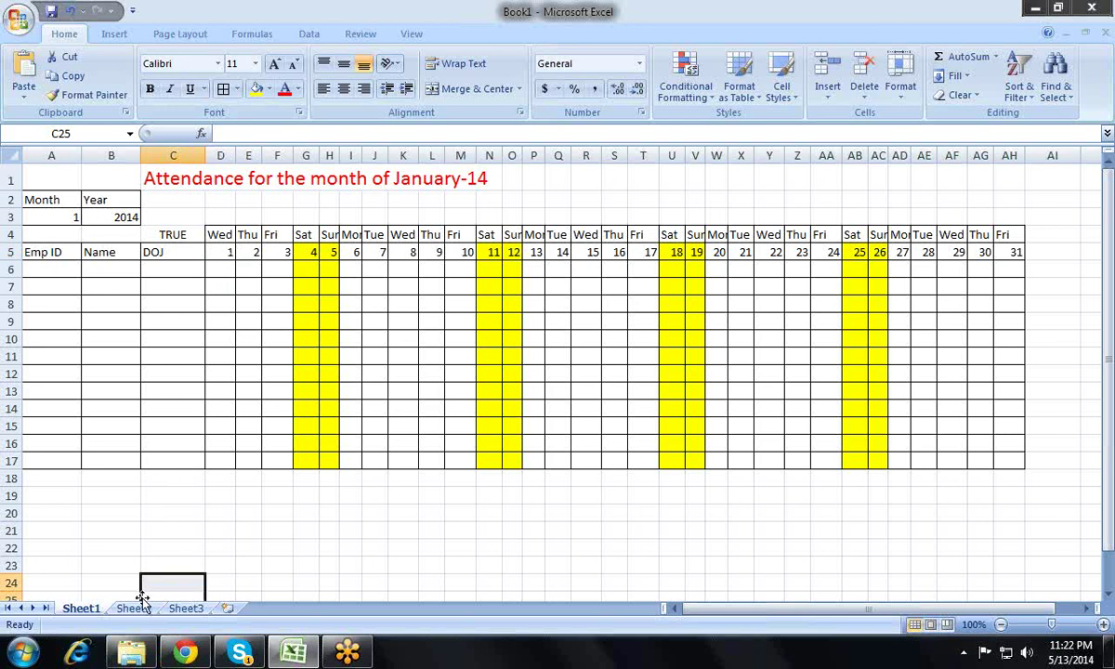
click(136, 608)
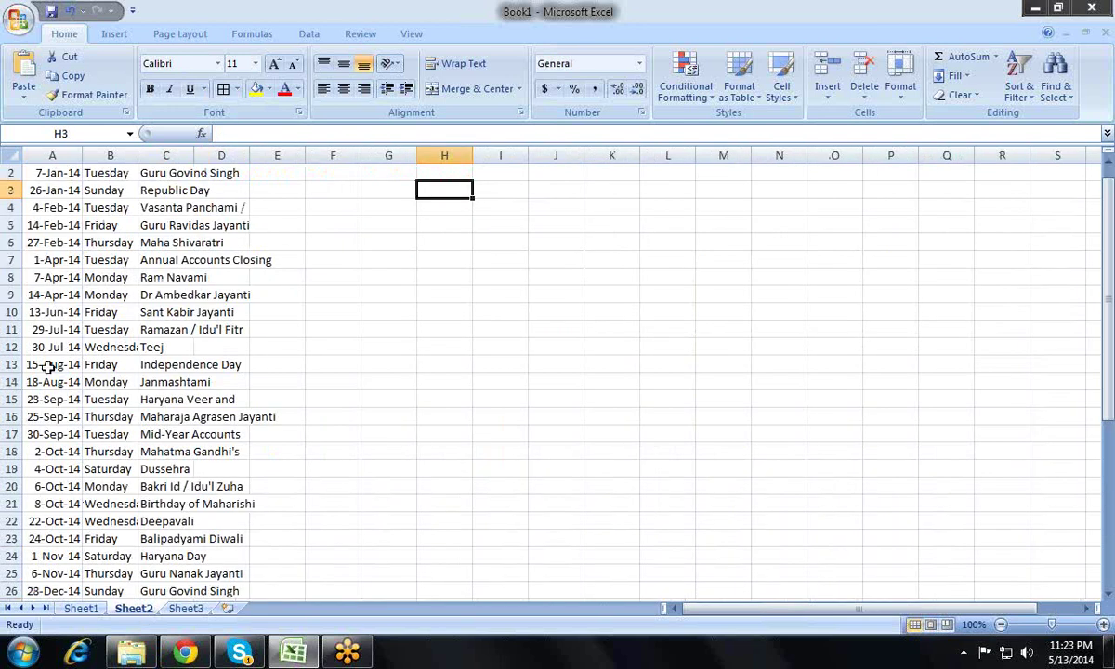
click(83, 609)
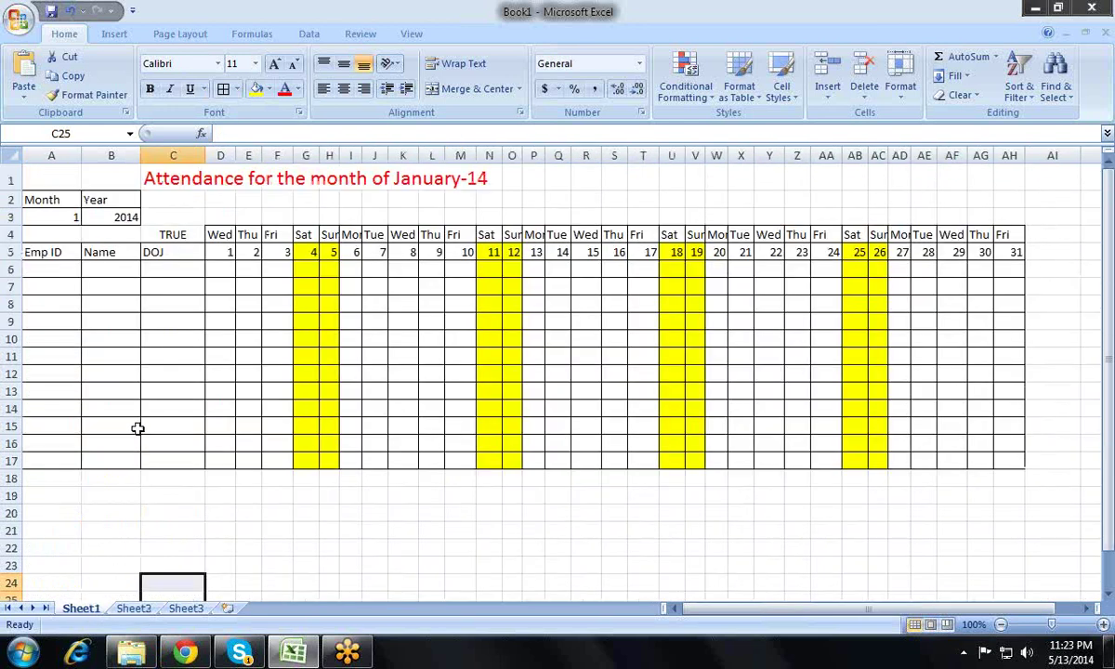
click(185, 238)
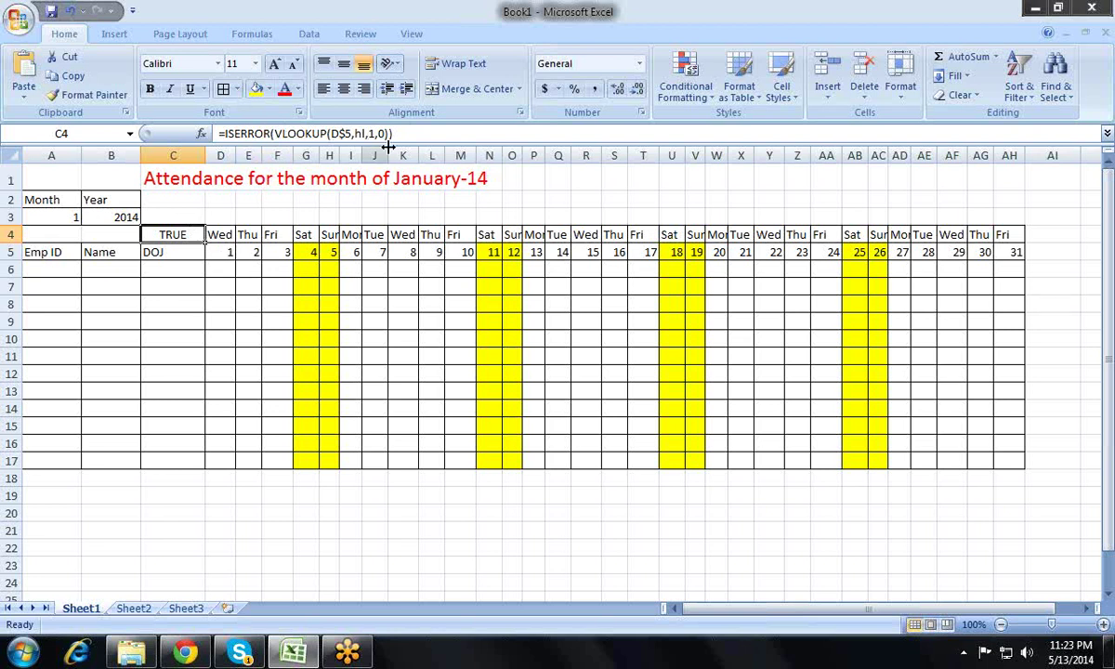
drag(389, 156, 387, 175)
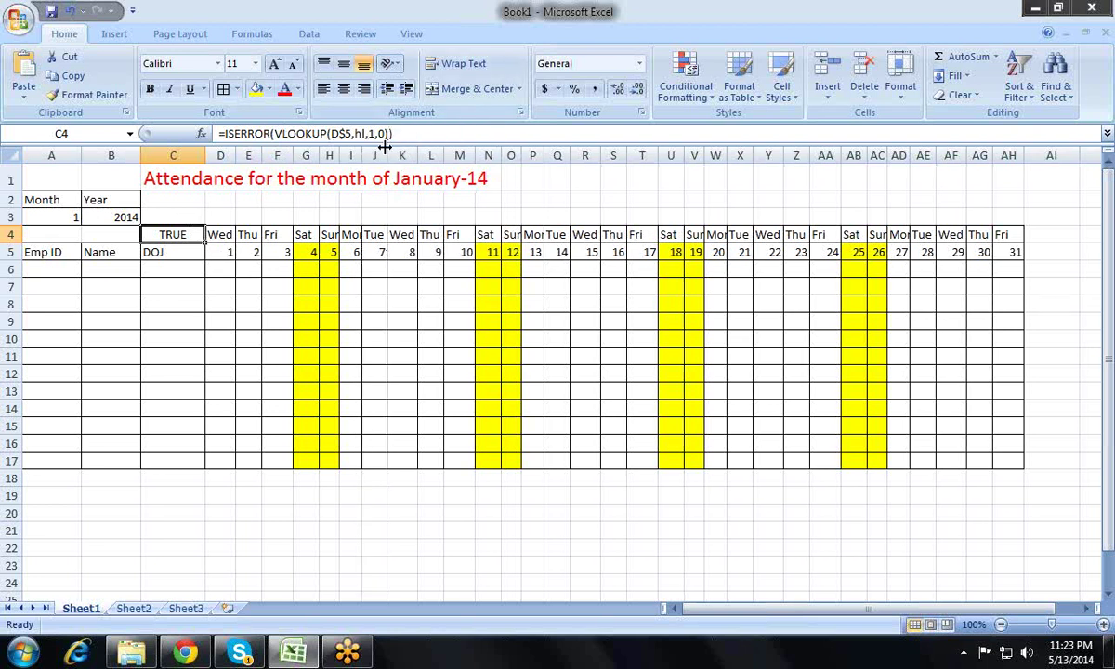
click(265, 133)
key(Right)
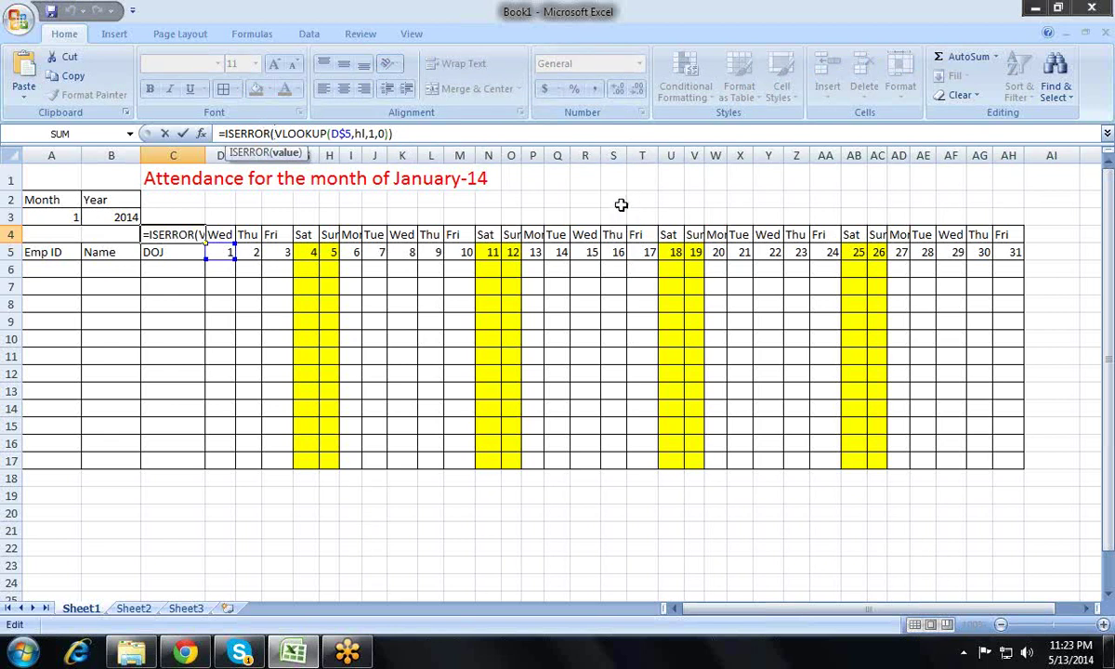
key(BackSpace)
key(BackSpace)
key(BackSpace)
key(BackSpace)
key(BackSpace)
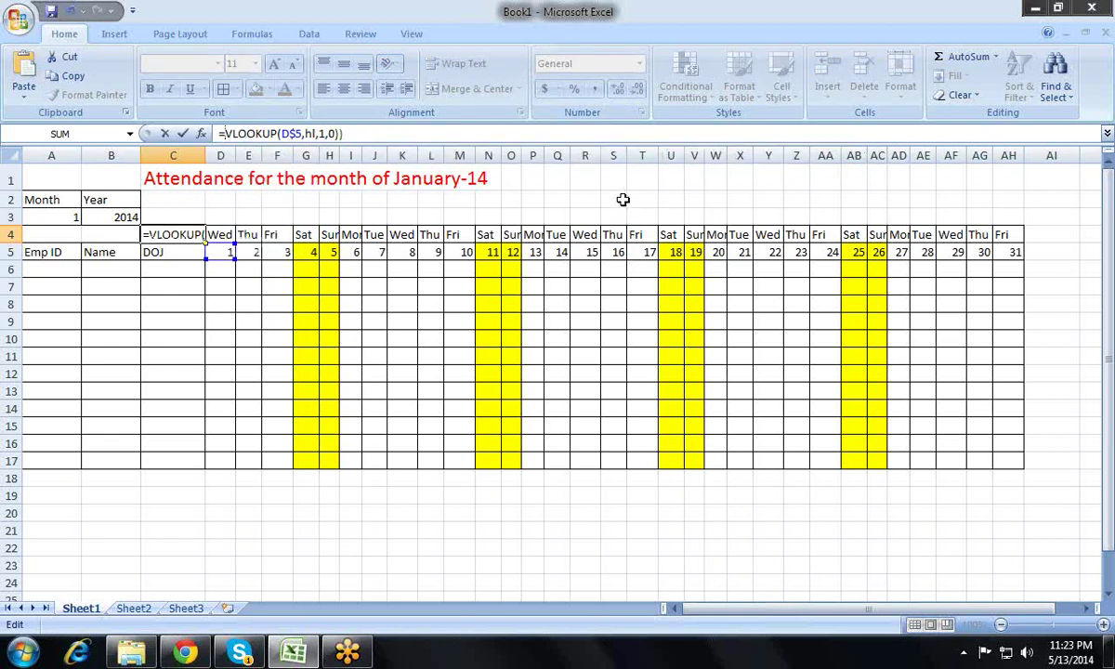
key(End)
key(BackSpace)
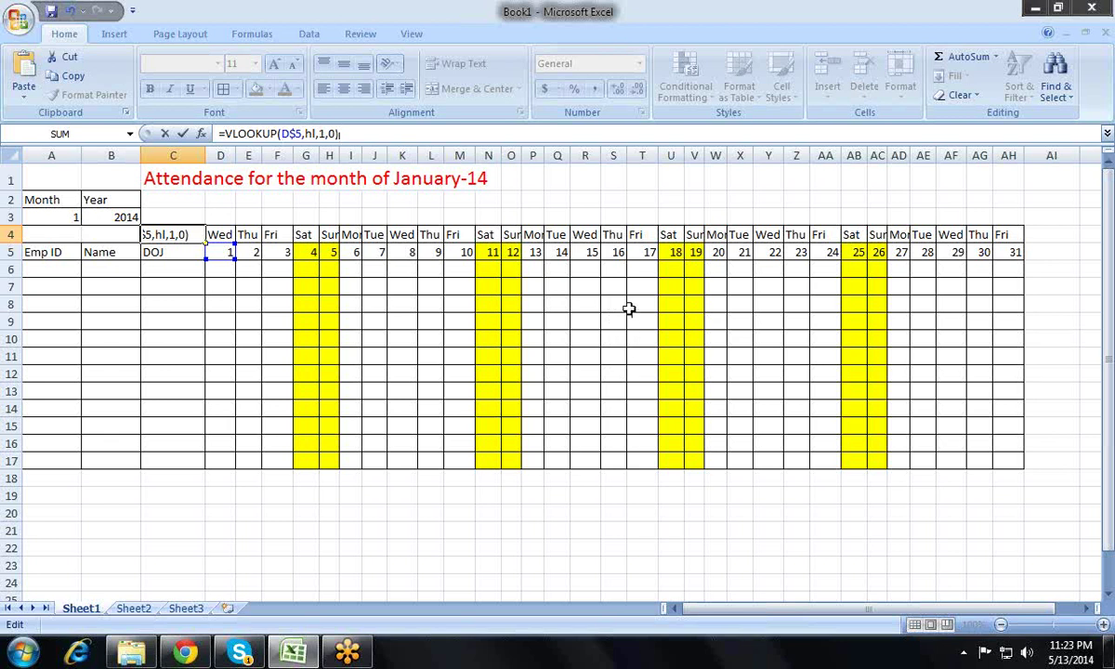
text(=)
click(219, 251)
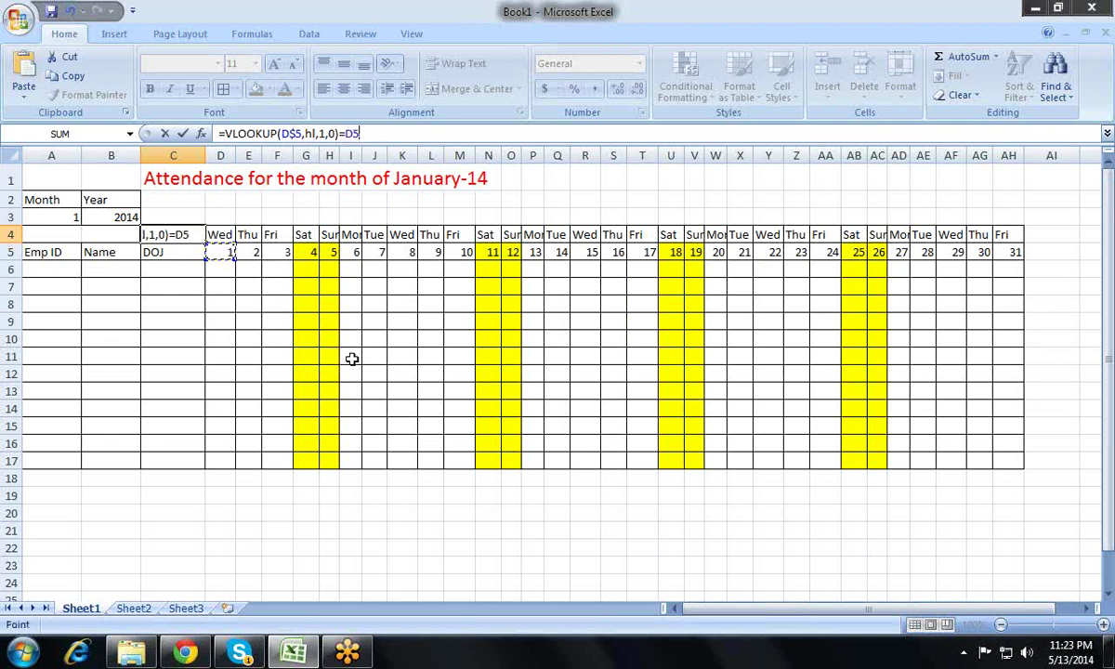
key(Return)
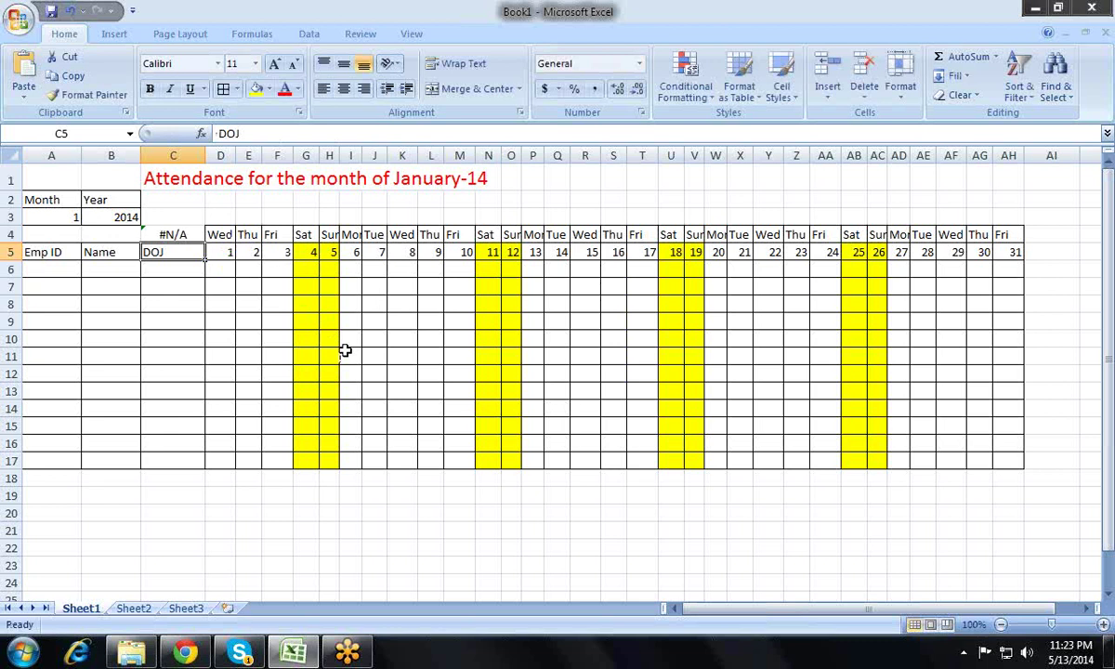
key(Up)
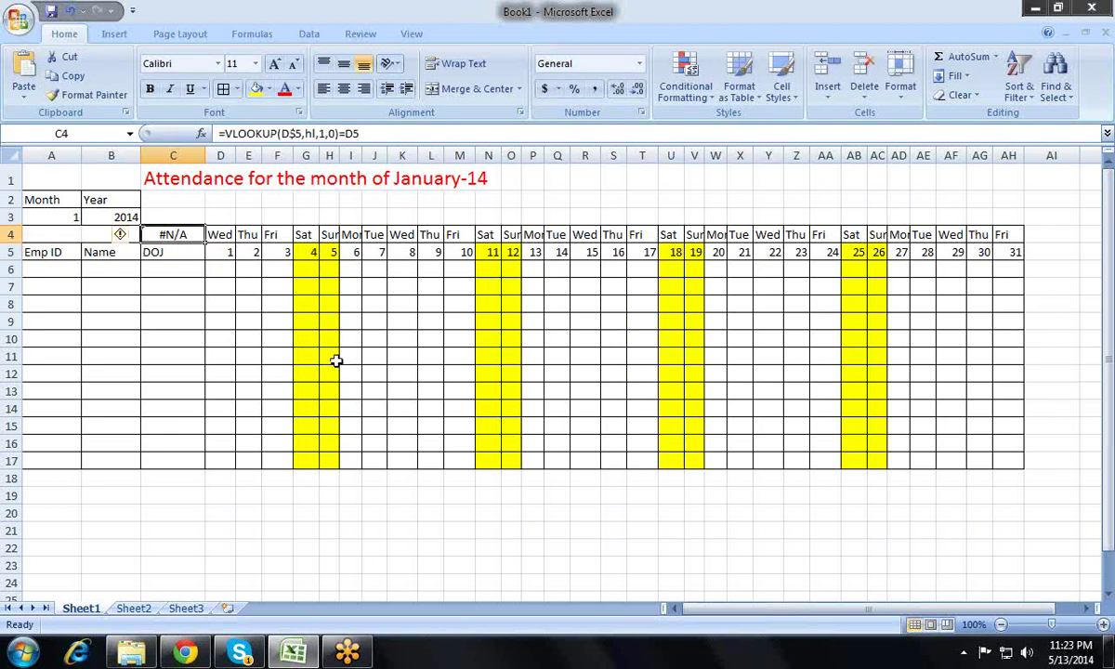
key(F2)
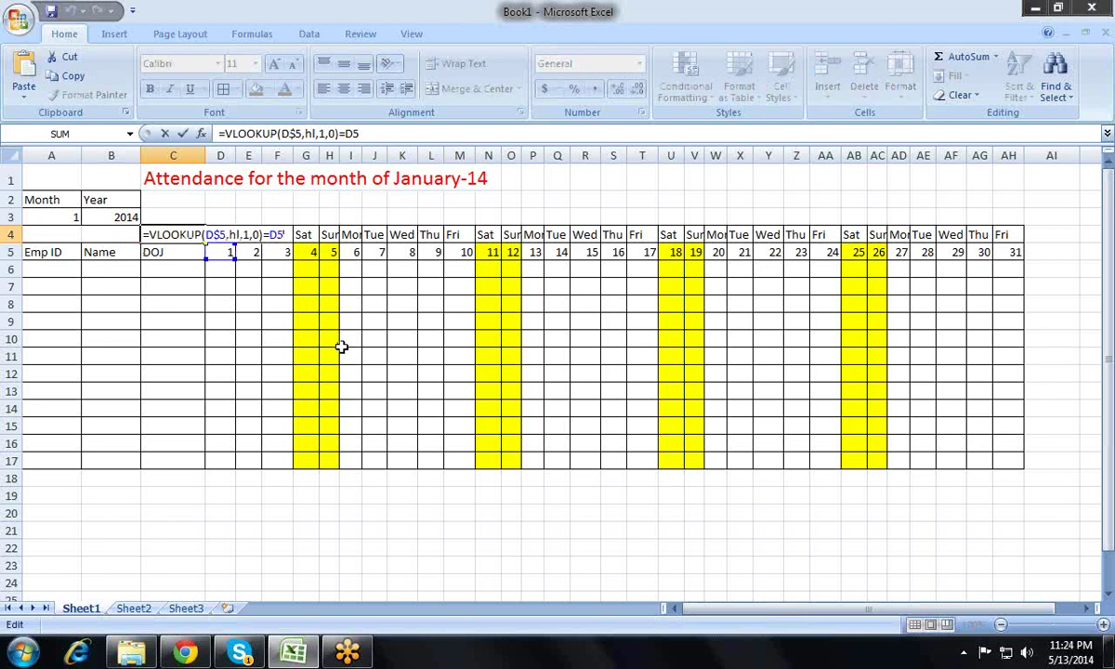
key(Return)
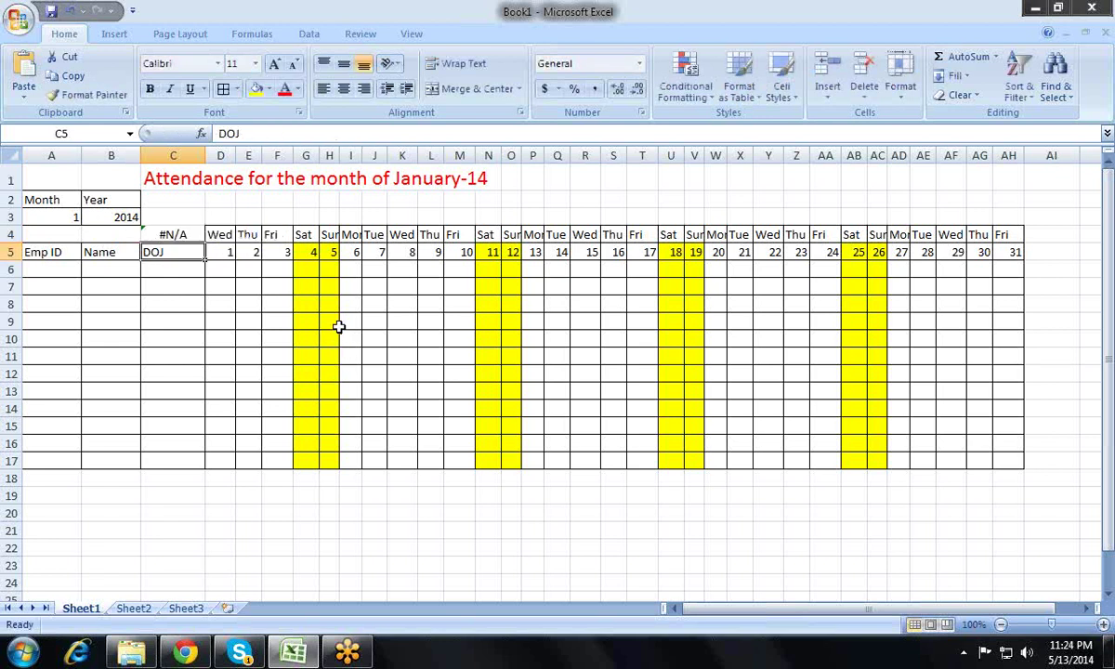
key(Up)
key(F2)
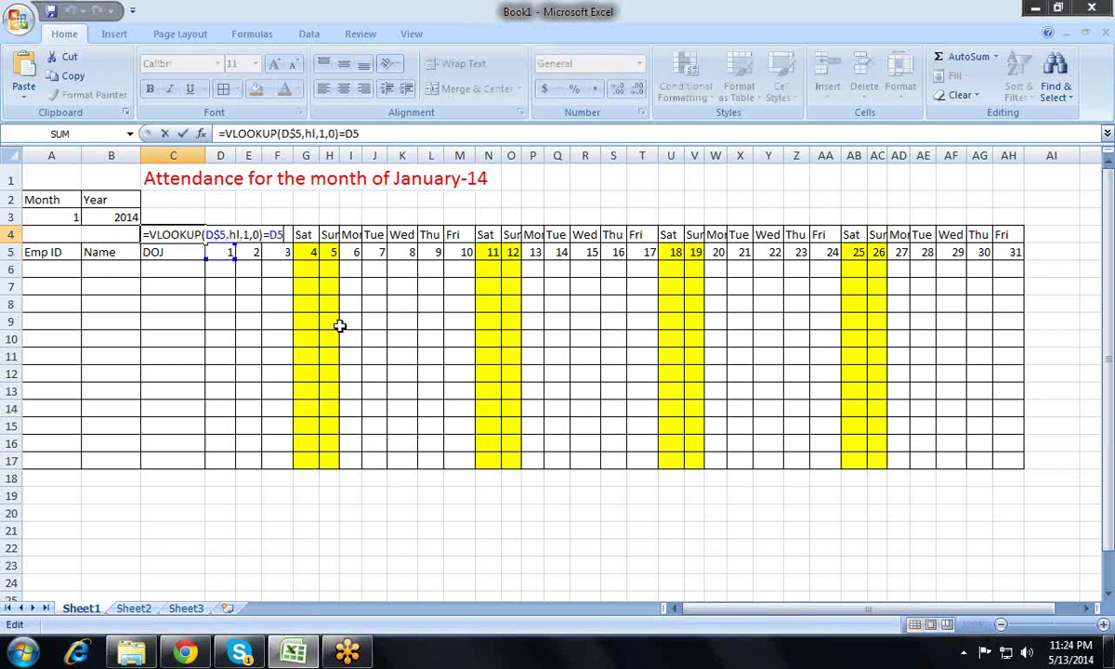
key(BackSpace)
key(BackSpace)
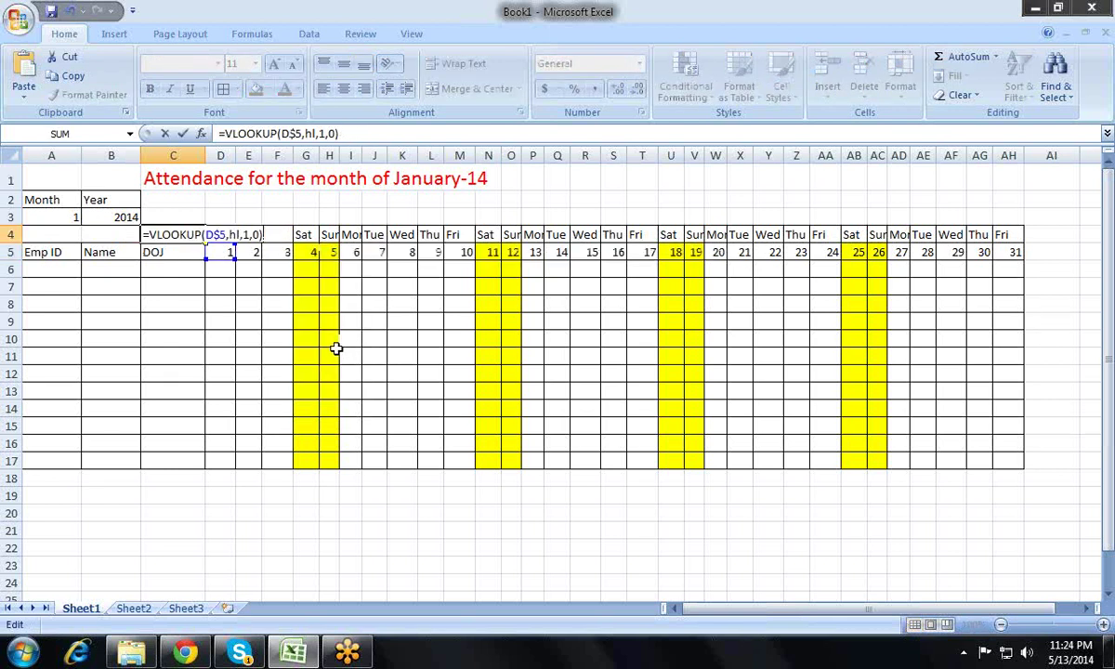
key(Left)
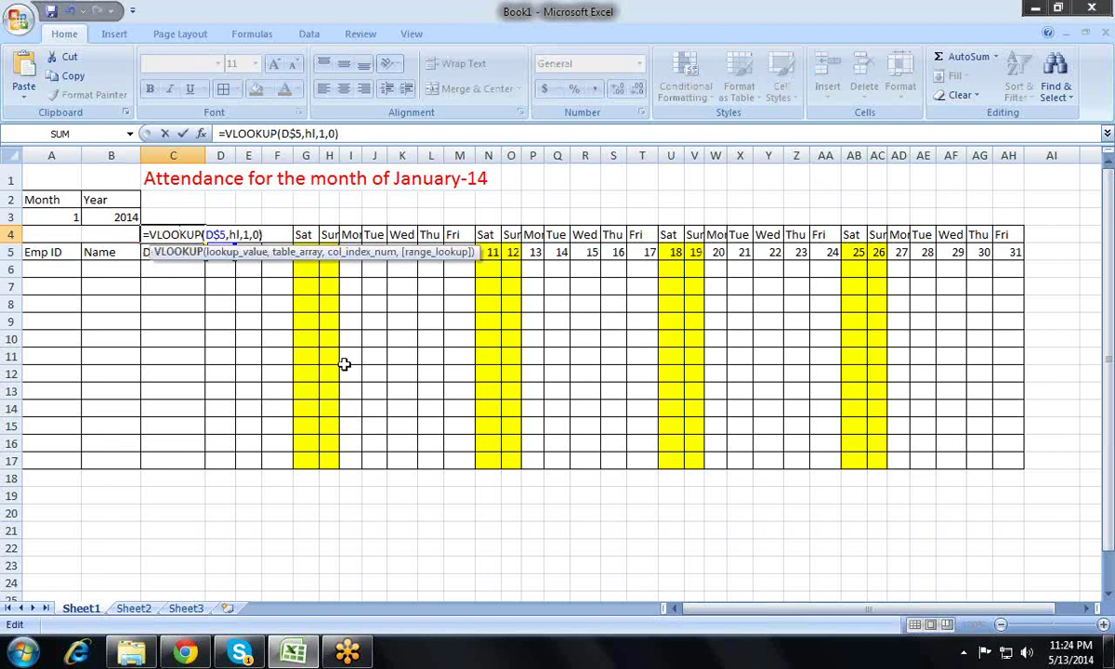
key(Home)
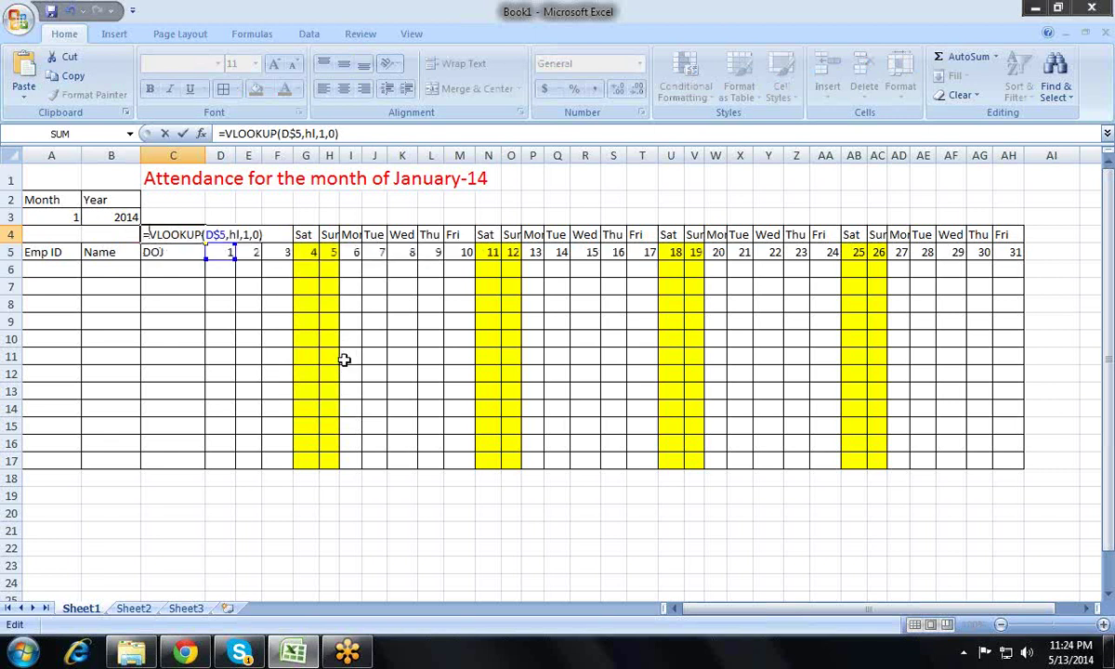
text(IS)
key(Down)
key(Down)
key(Tab)
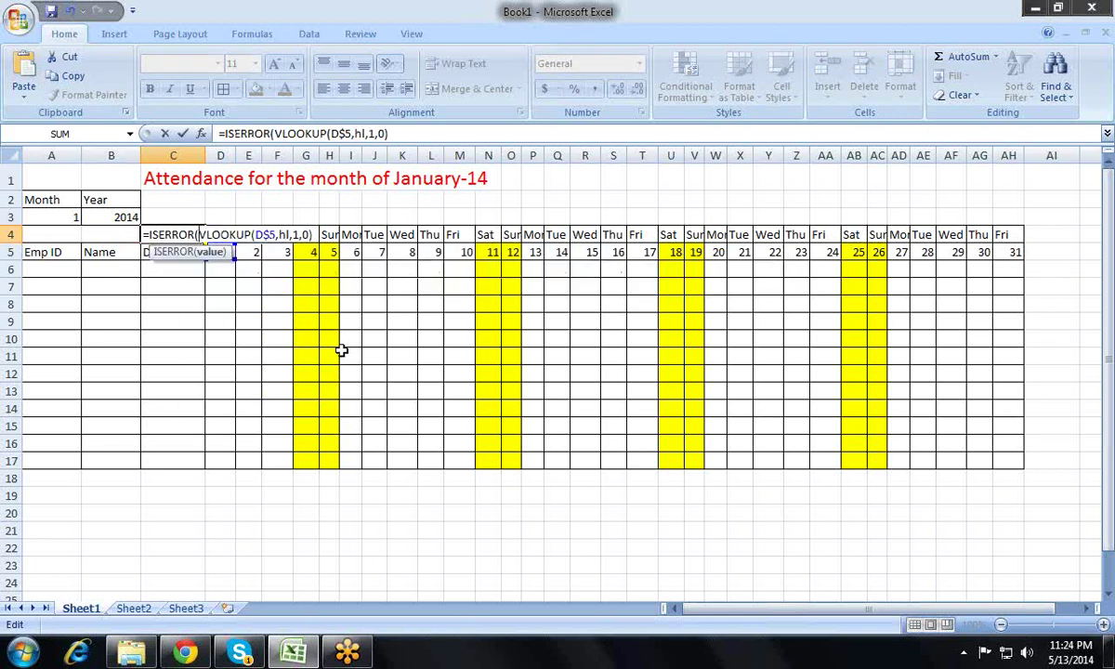
key(Right)
key(End)
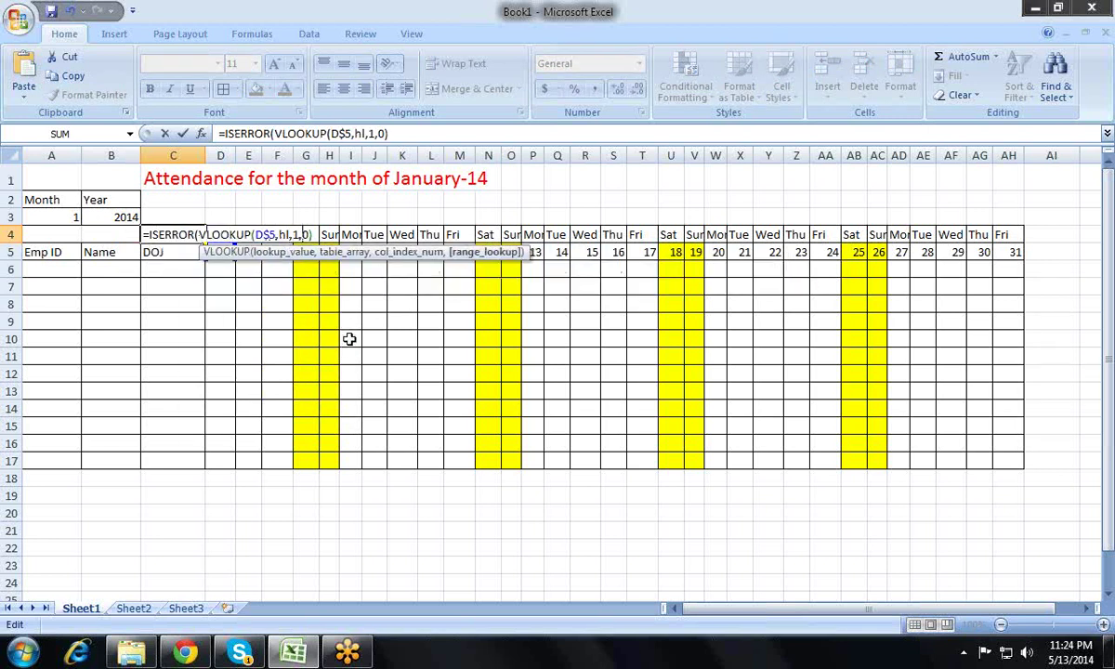
text())
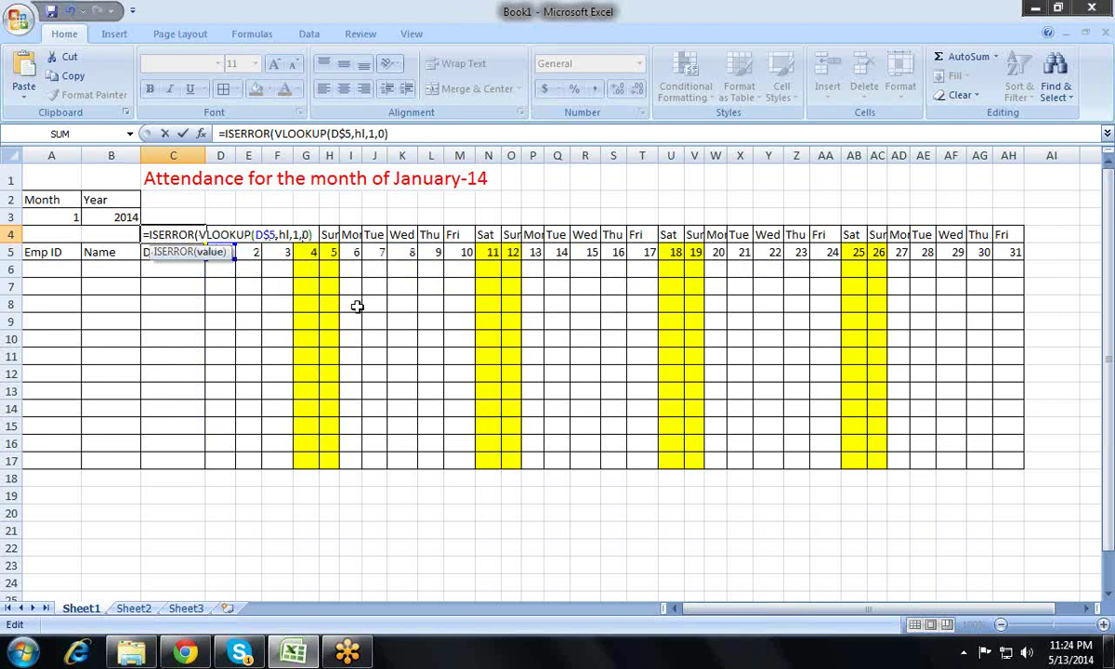
key(Return)
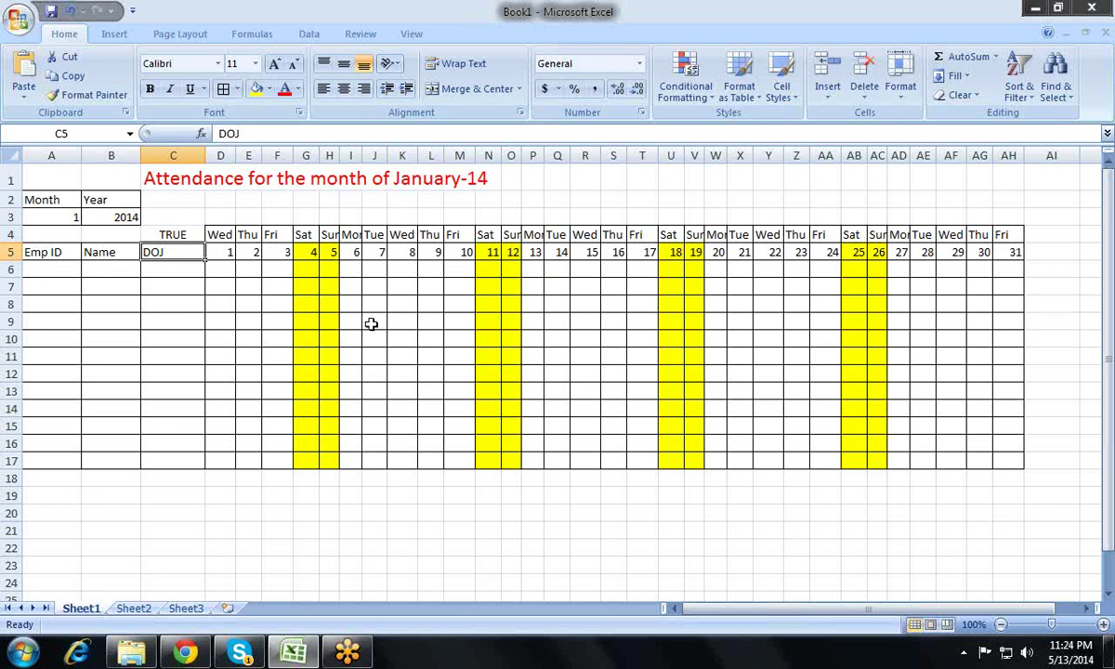
key(Up)
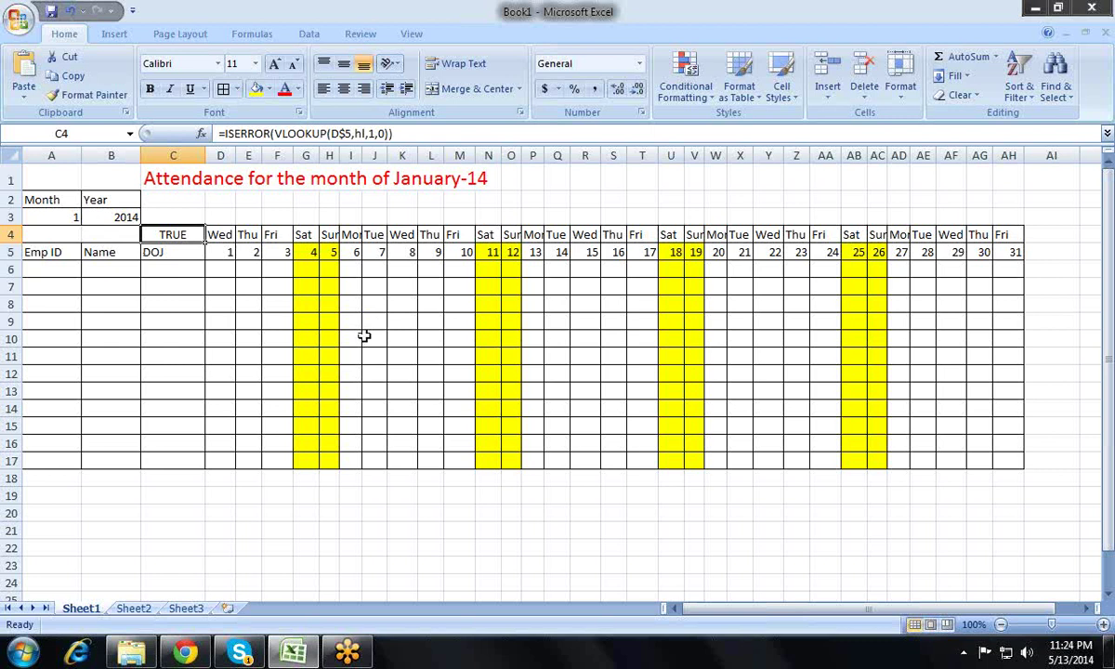
key(Down)
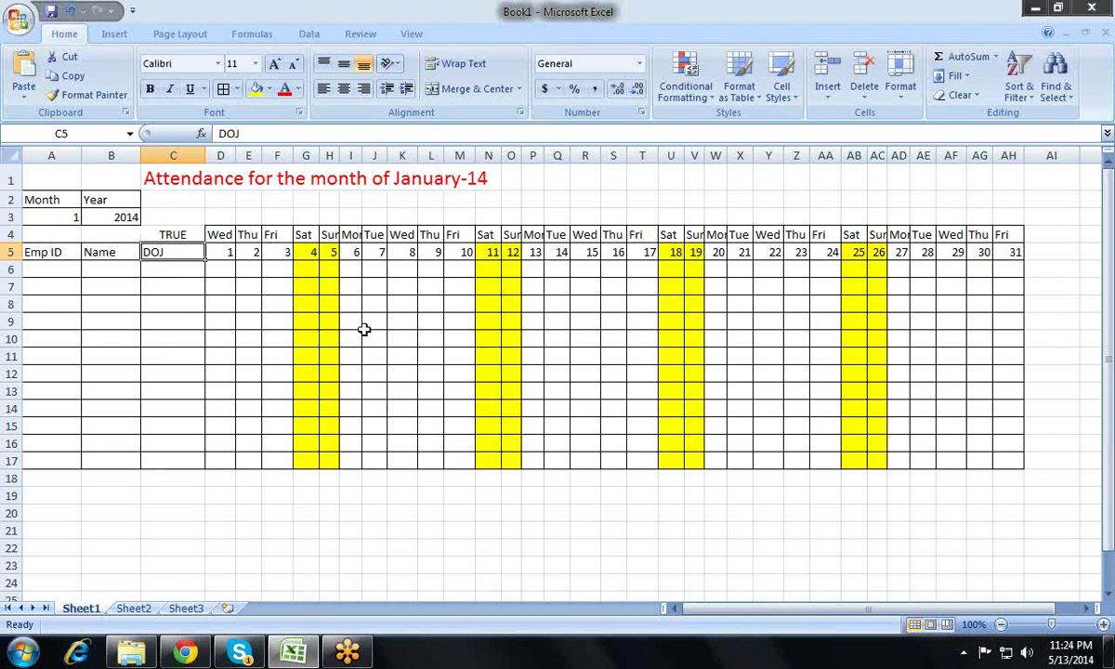
key(Up)
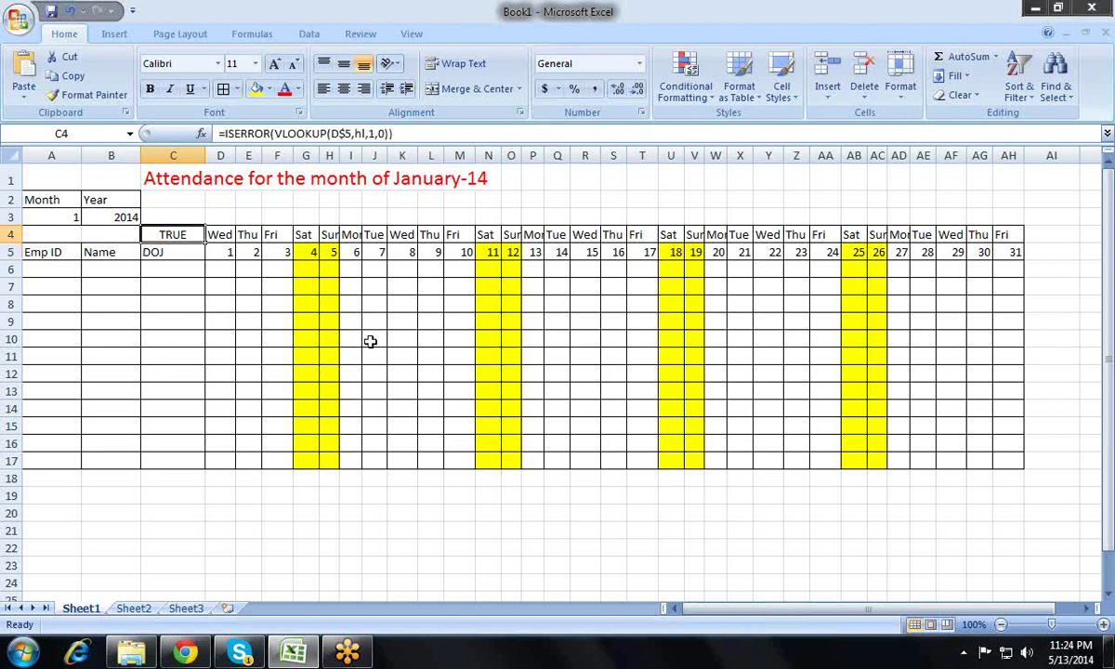
key(Down)
key(Right)
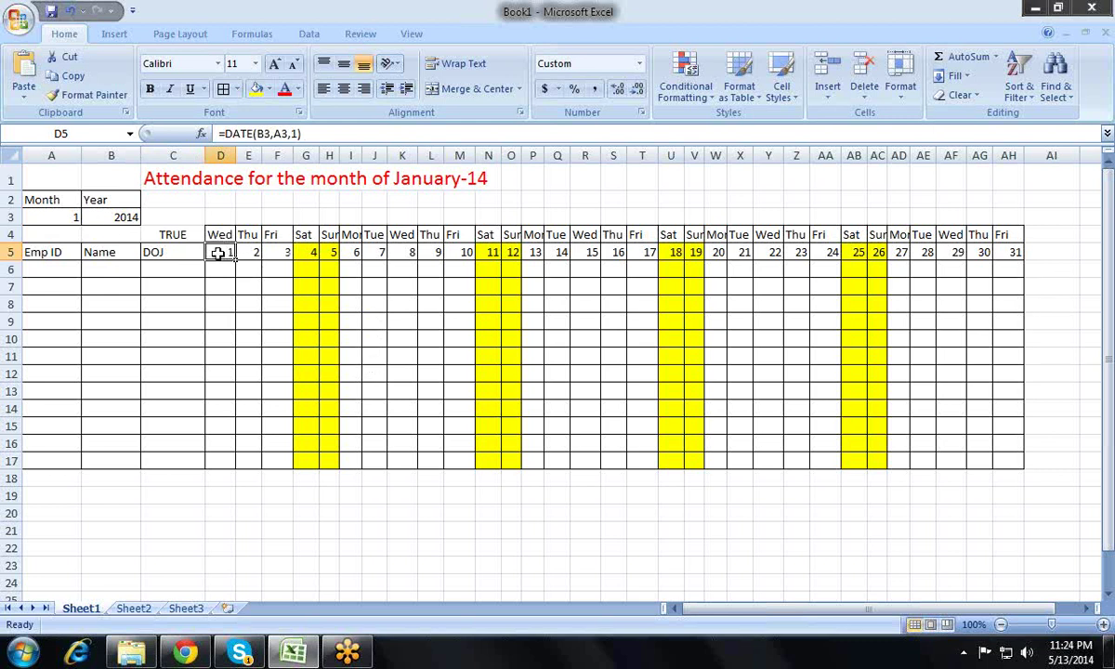
drag(214, 259, 223, 269)
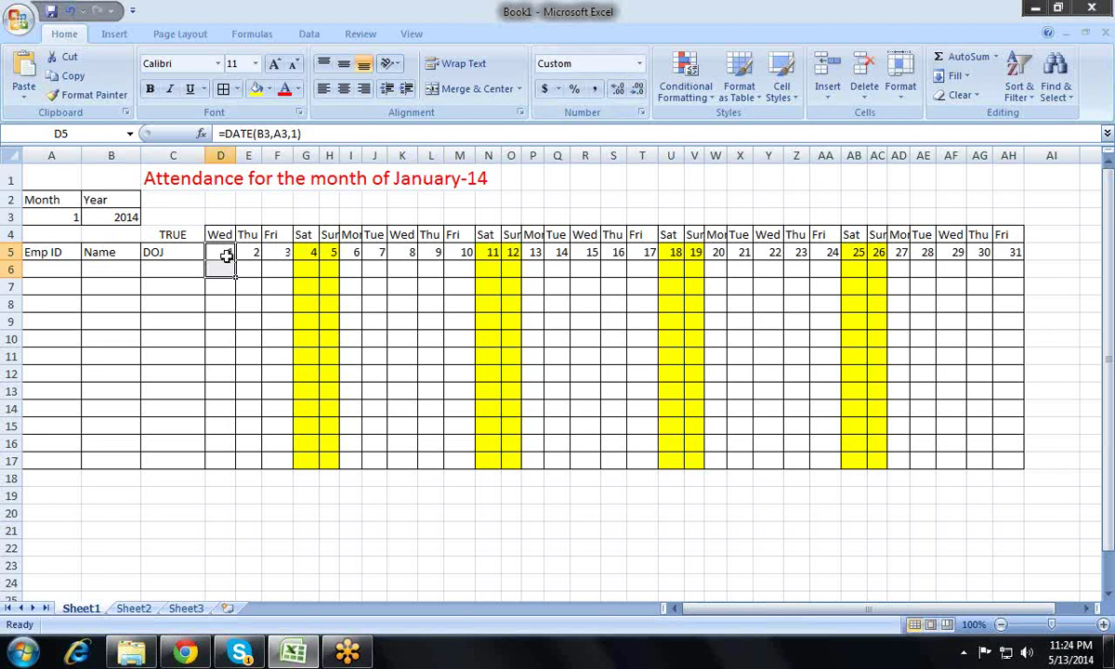
click(220, 252)
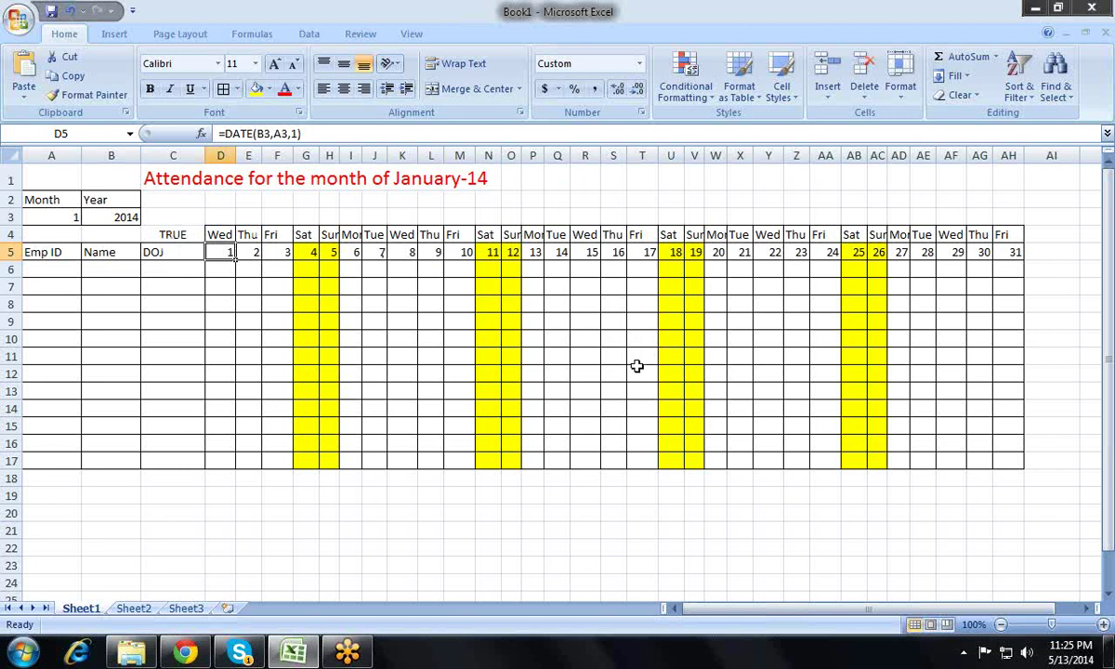
key(Up)
key(Left)
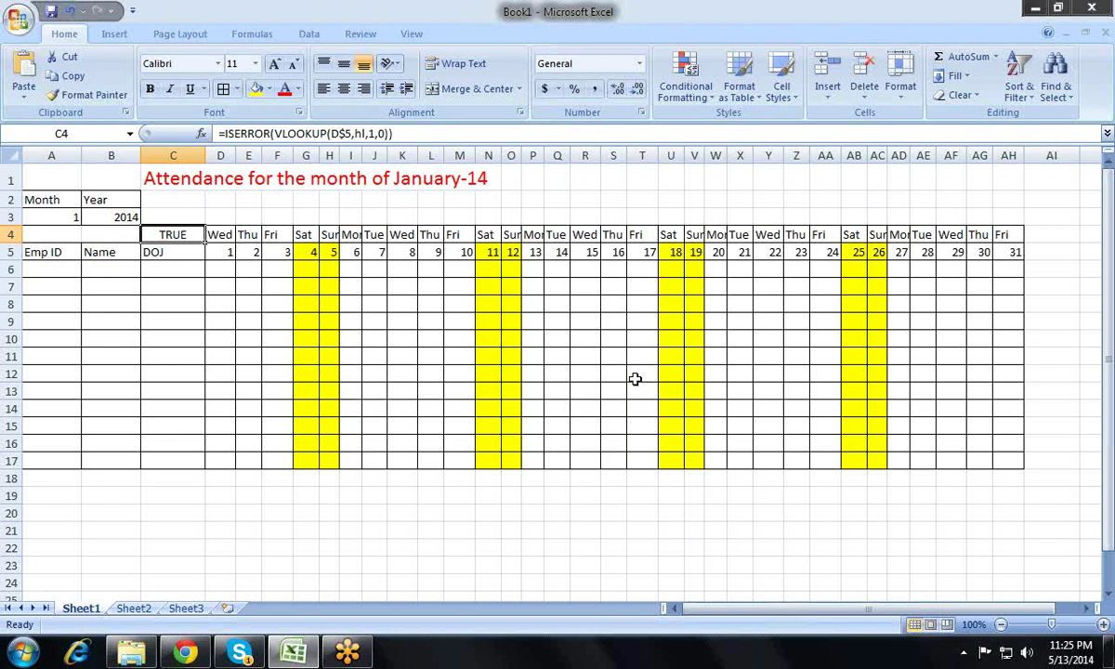
key(Down)
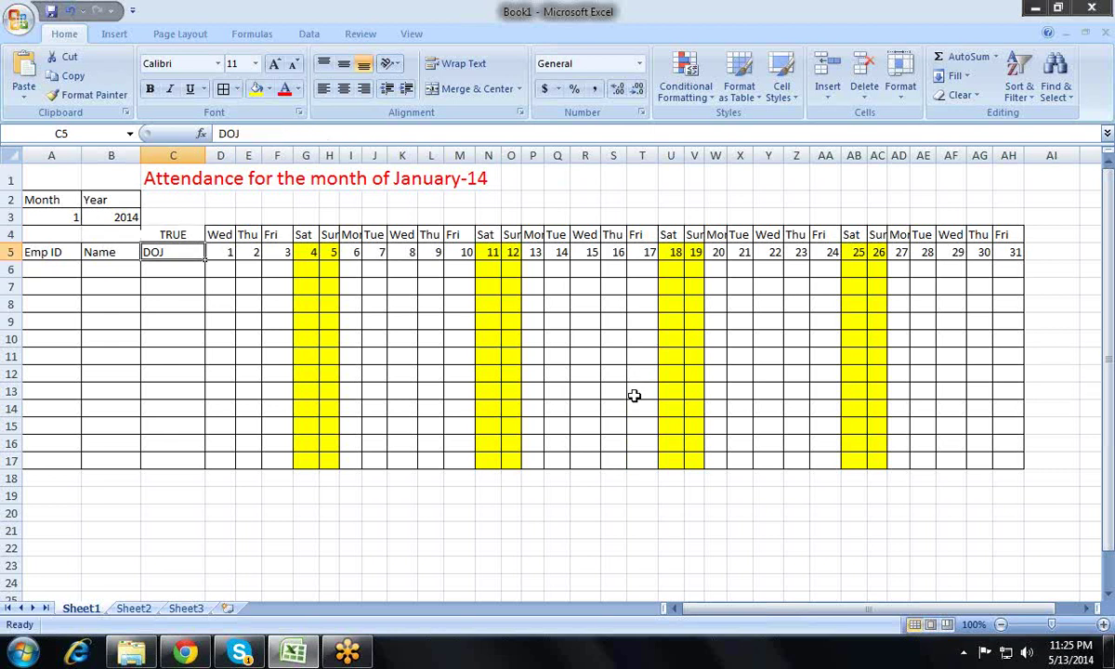
key(Right)
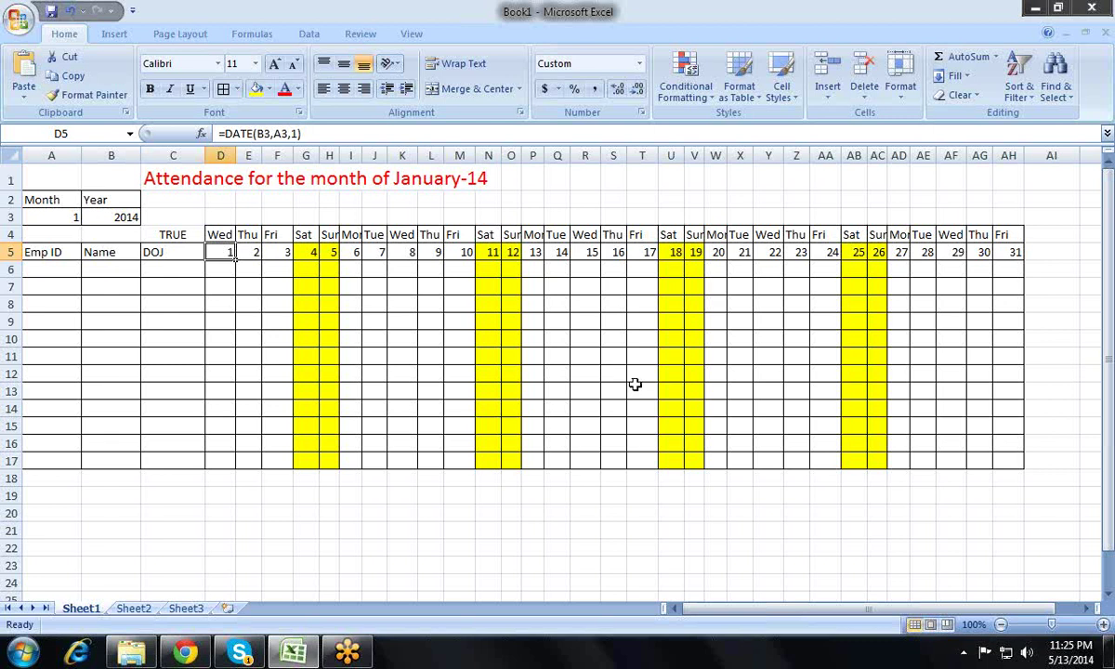
key(Up)
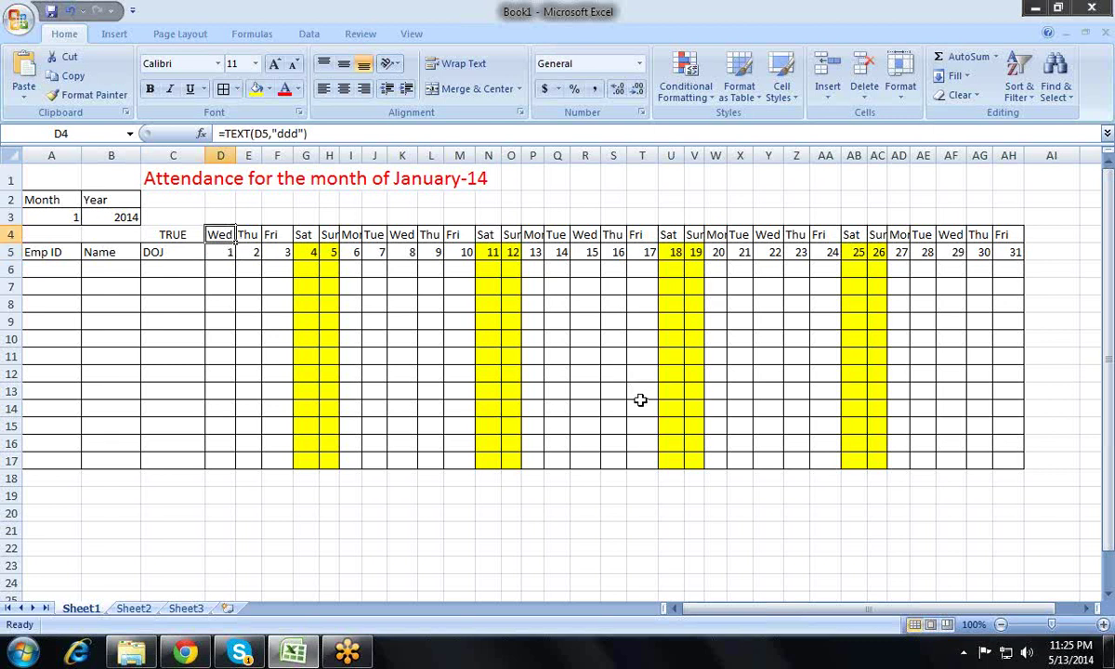
key(Left)
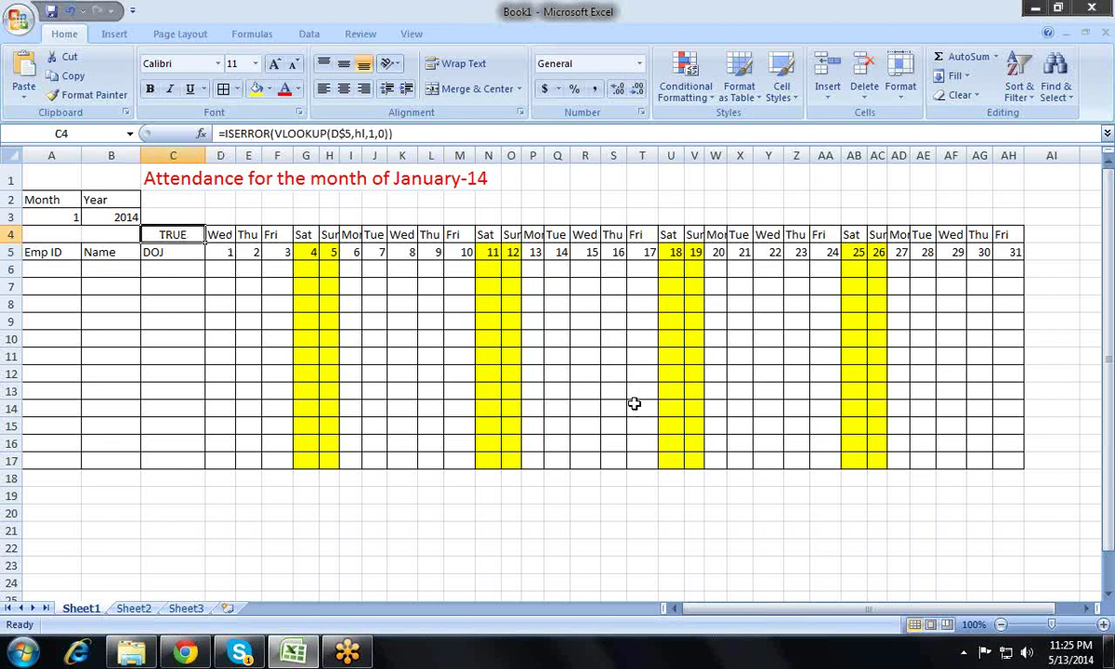
- Copy C4's holiday check into D3 and reduce it to =VLOOKUP(D$5,hl,1,0)
key(ctrl+c)
key(Right)
key(Up)
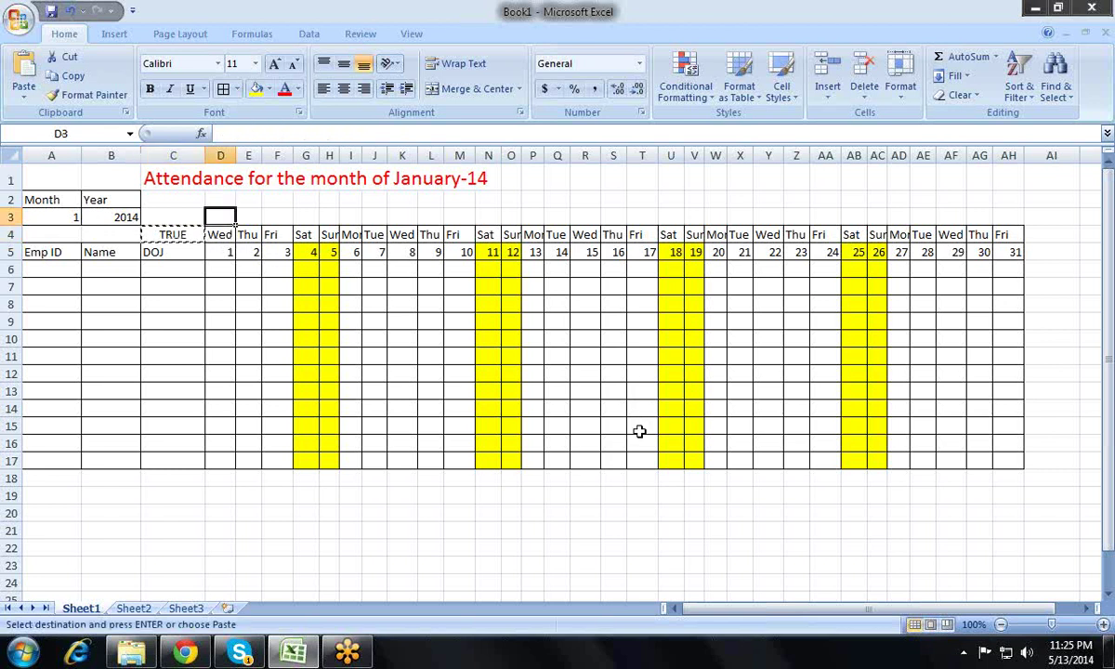
key(Return)
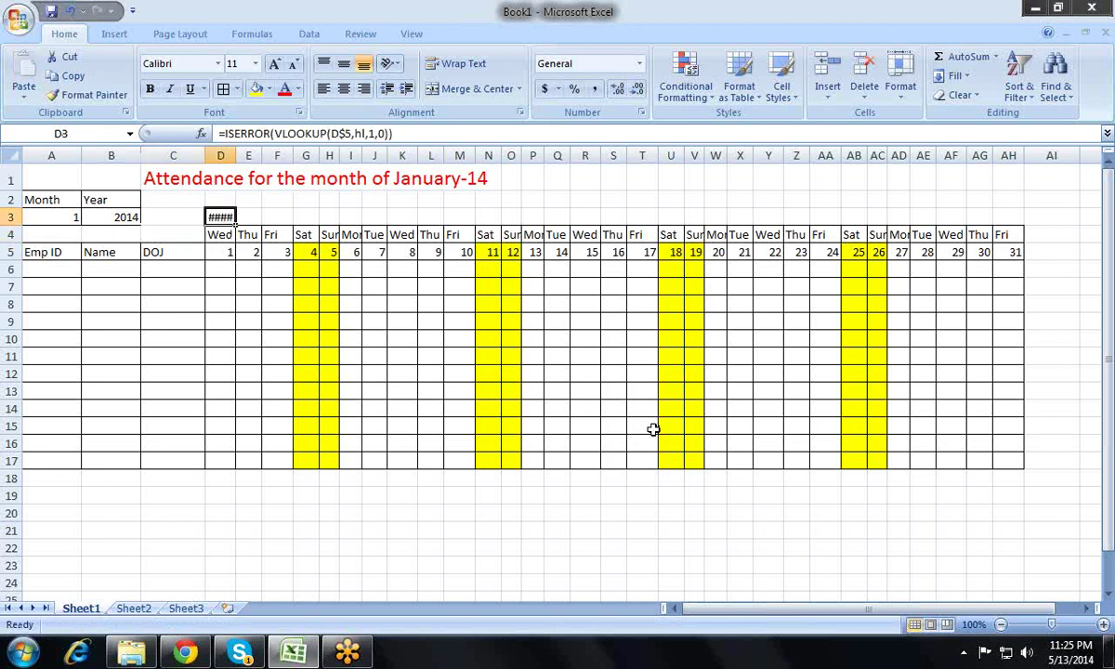
key(F2)
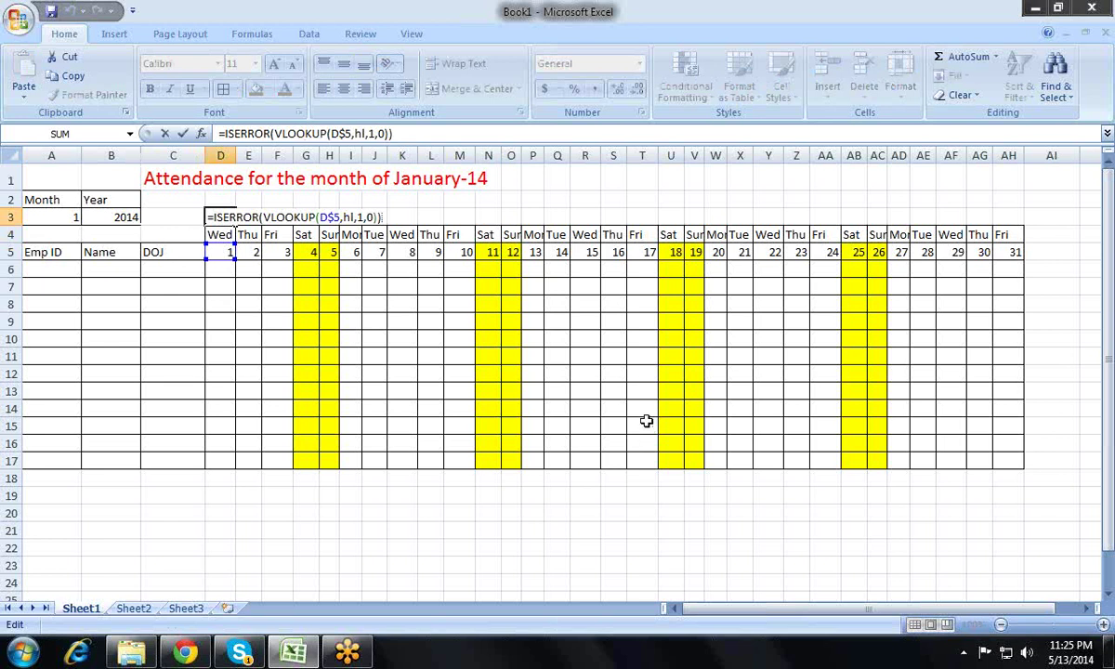
key(BackSpace)
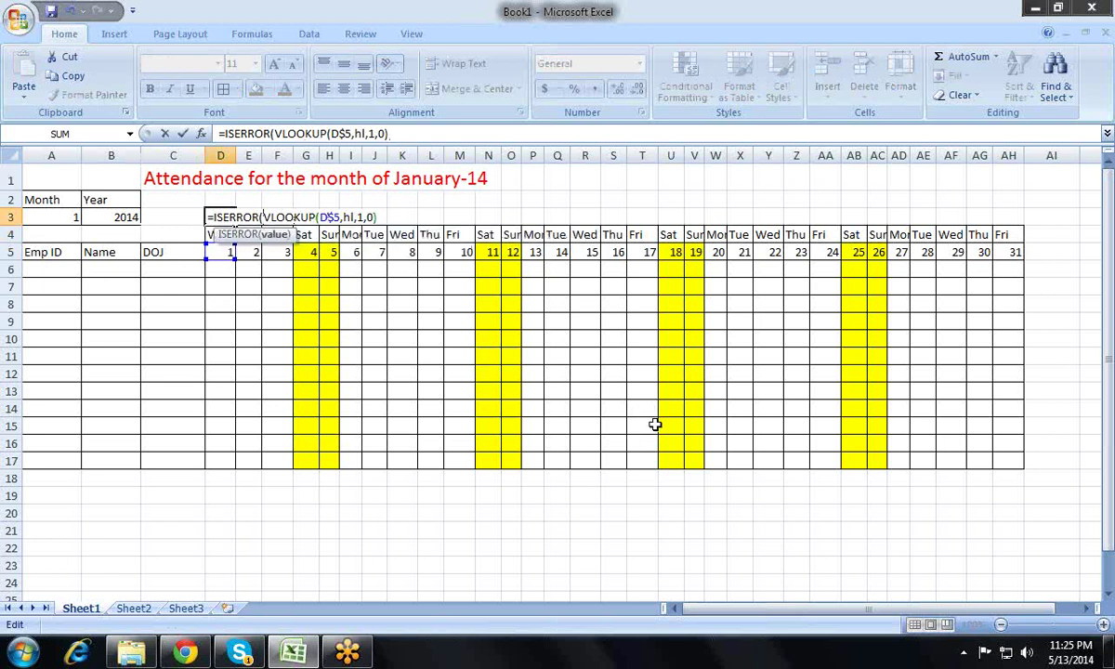
key(Left)
key(Left)
key(Left)
key(BackSpace)
key(BackSpace)
key(BackSpace)
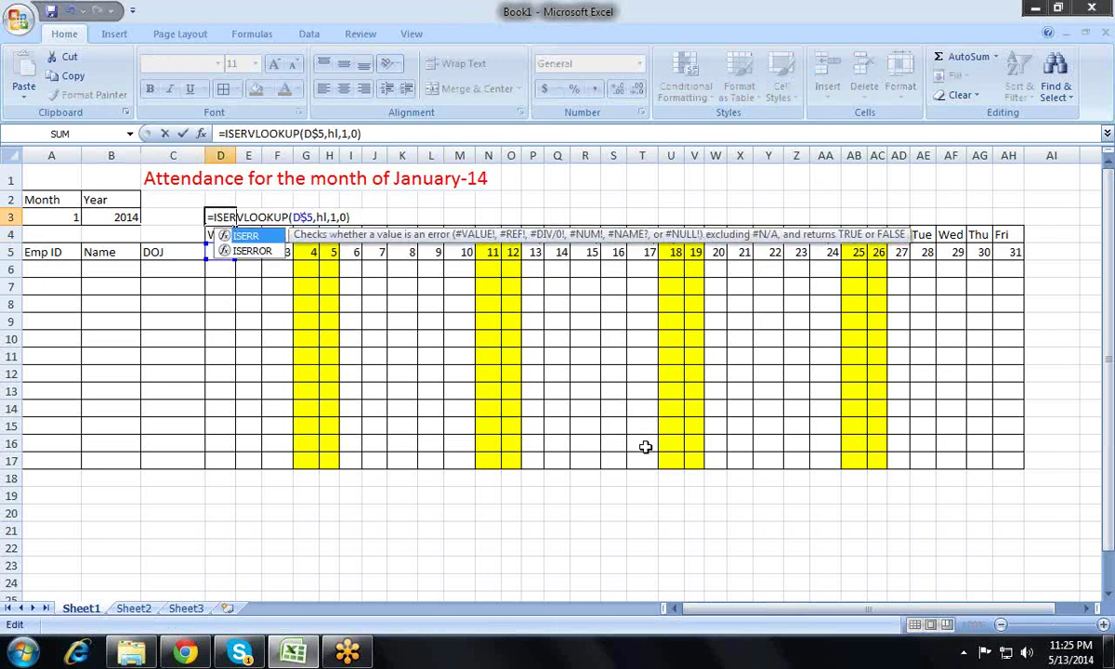
key(BackSpace)
key(BackSpace)
key(BackSpace)
key(BackSpace)
key(Return)
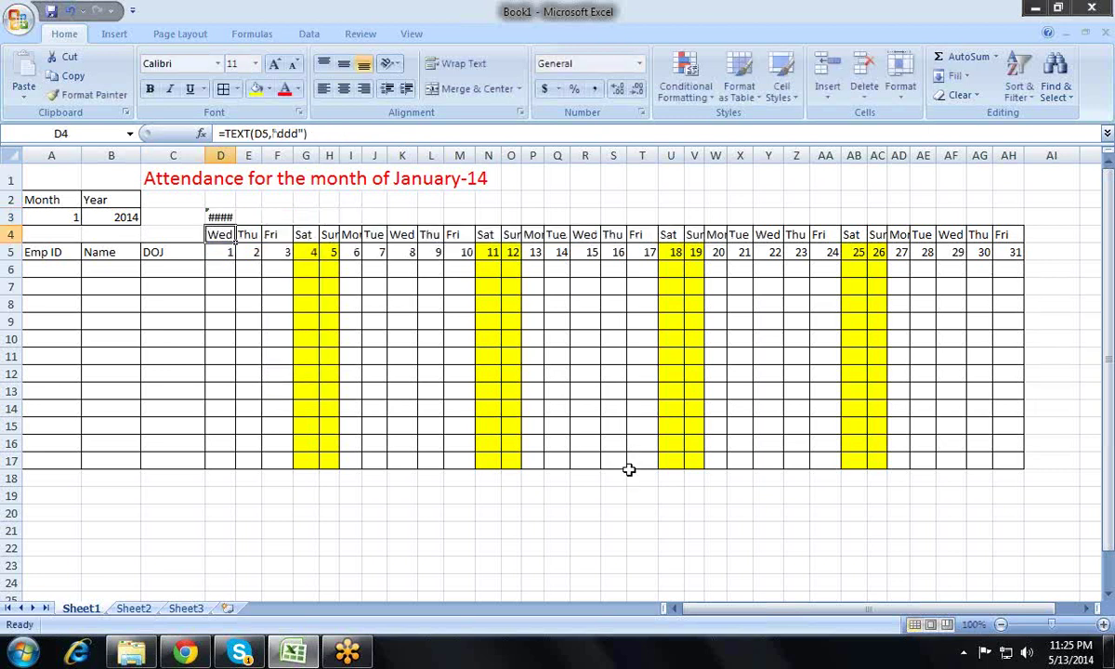
- Fill the D3 lookup formula across D3:AH3 and autofit those columns
key(Up)
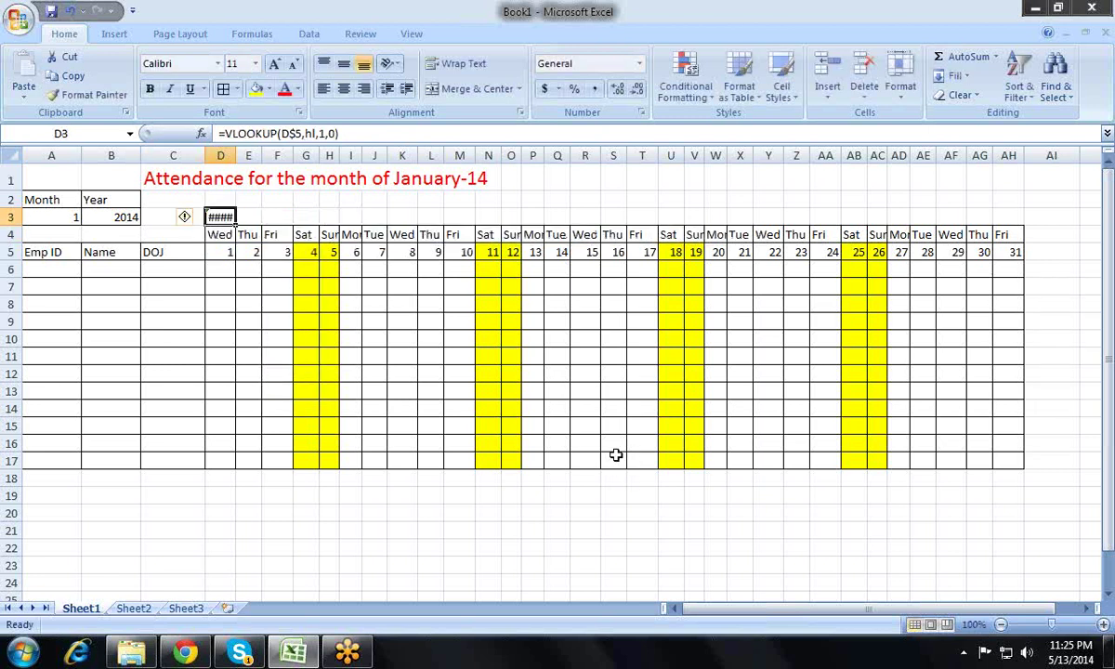
key(ctrl+c)
key(Down)
key(ctrl+Right)
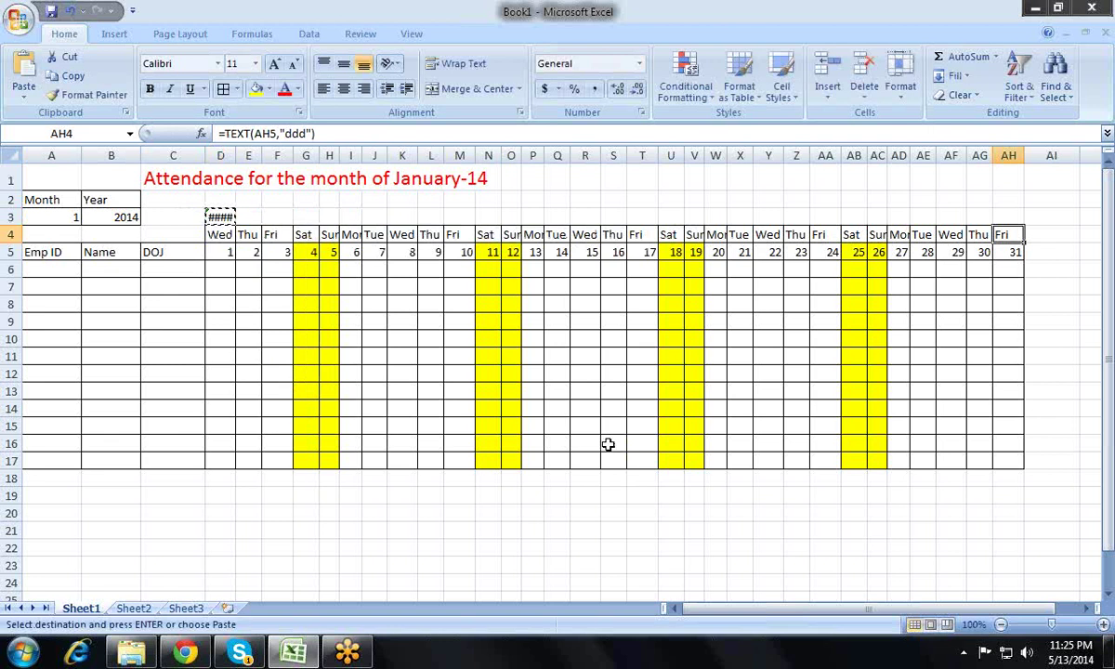
key(Up)
key(ctrl+shift+Left)
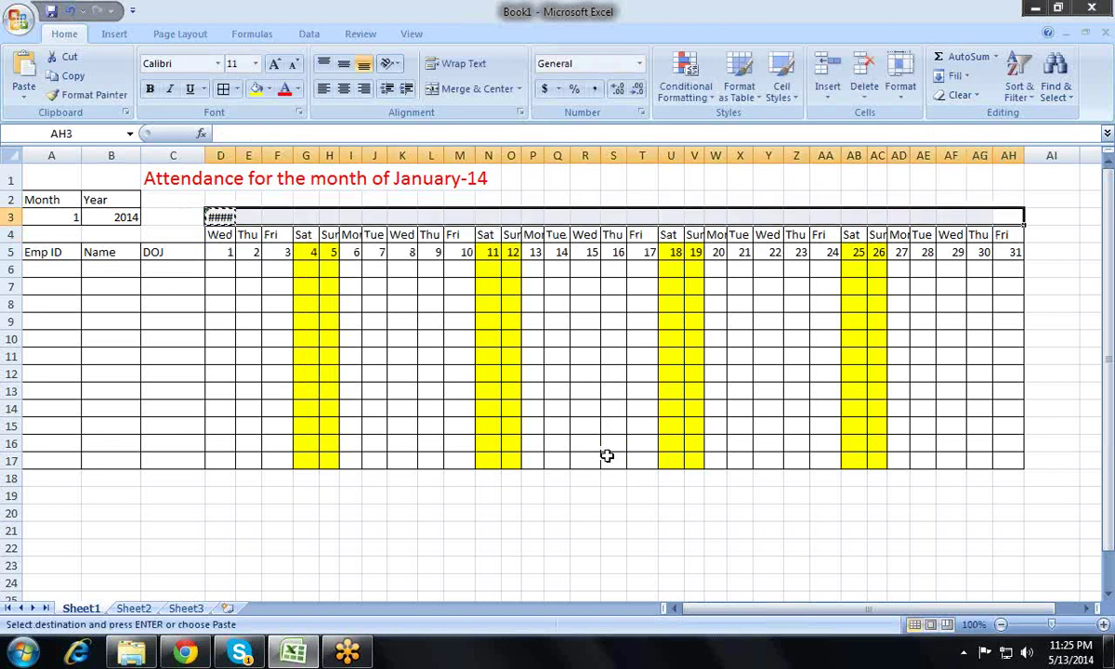
key(ctrl+v)
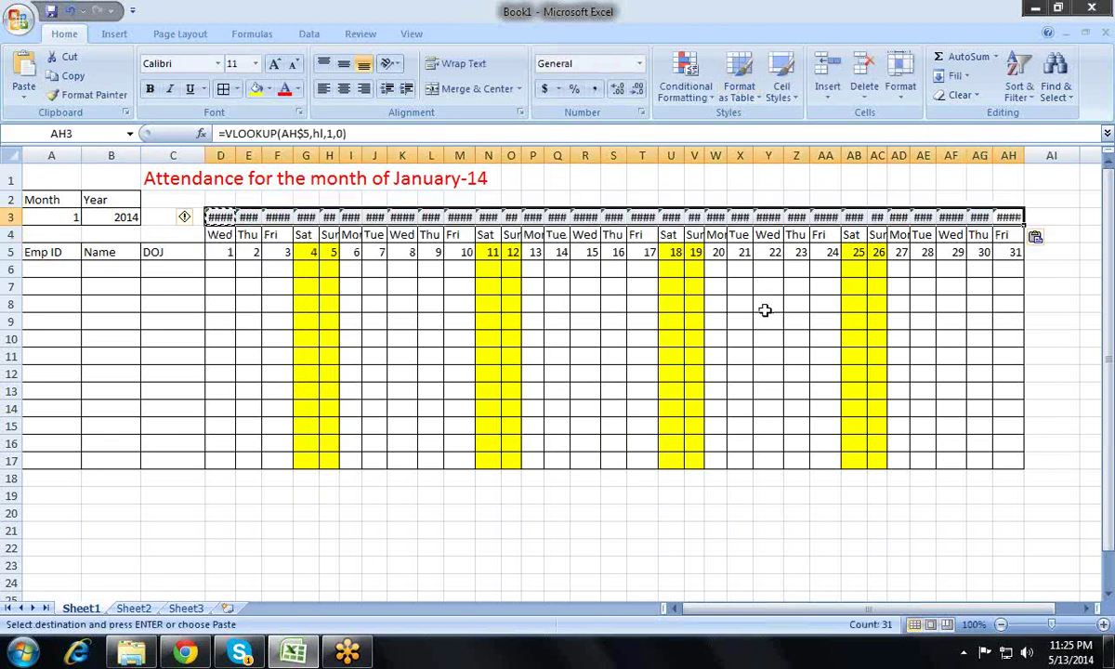
key(alt+h)
- Finish autofitting columns D:AH and check the late-month lookups around AC3
key(o)
key(i)
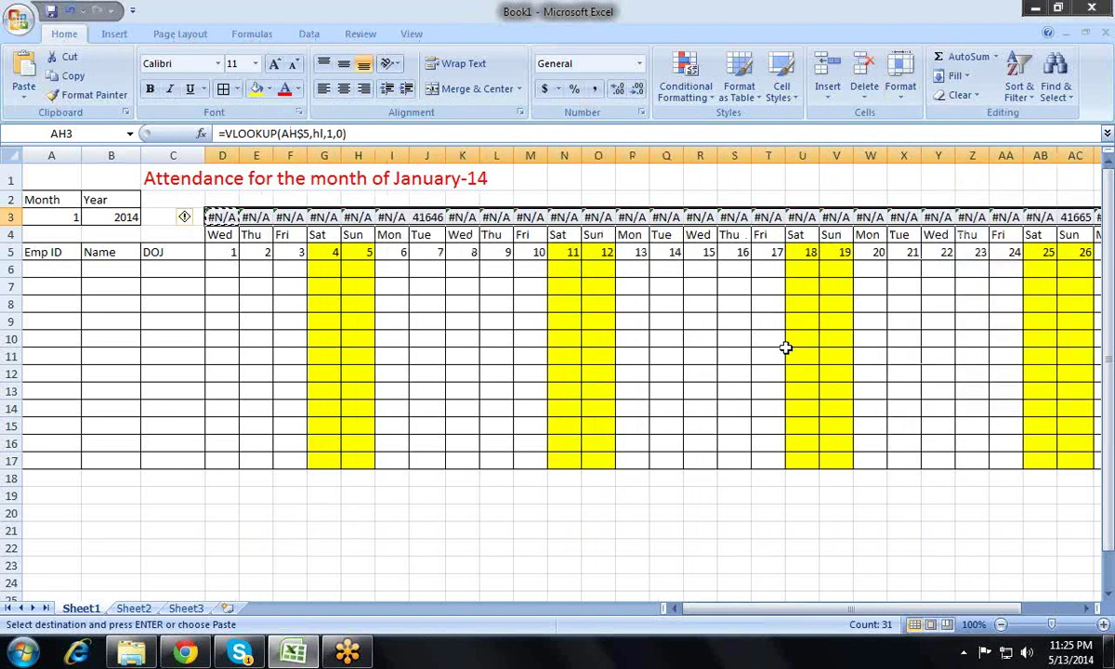
key(Right)
key(Right)
key(Left)
key(Left)
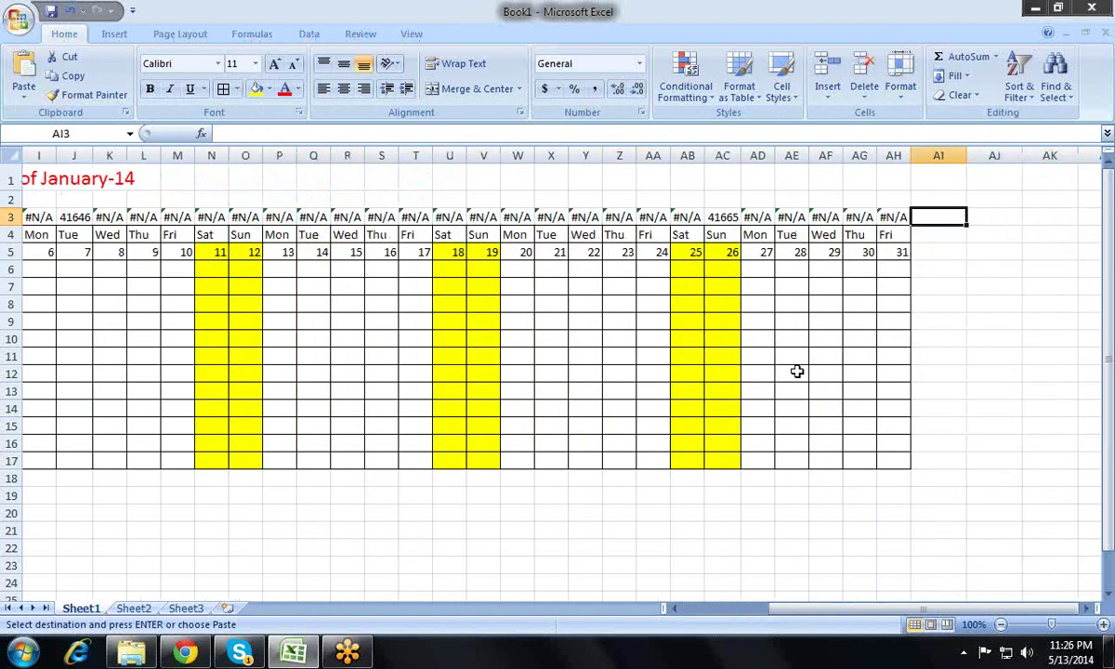
key(Left)
key(Left)
key(Left)
key(Left)
key(Left)
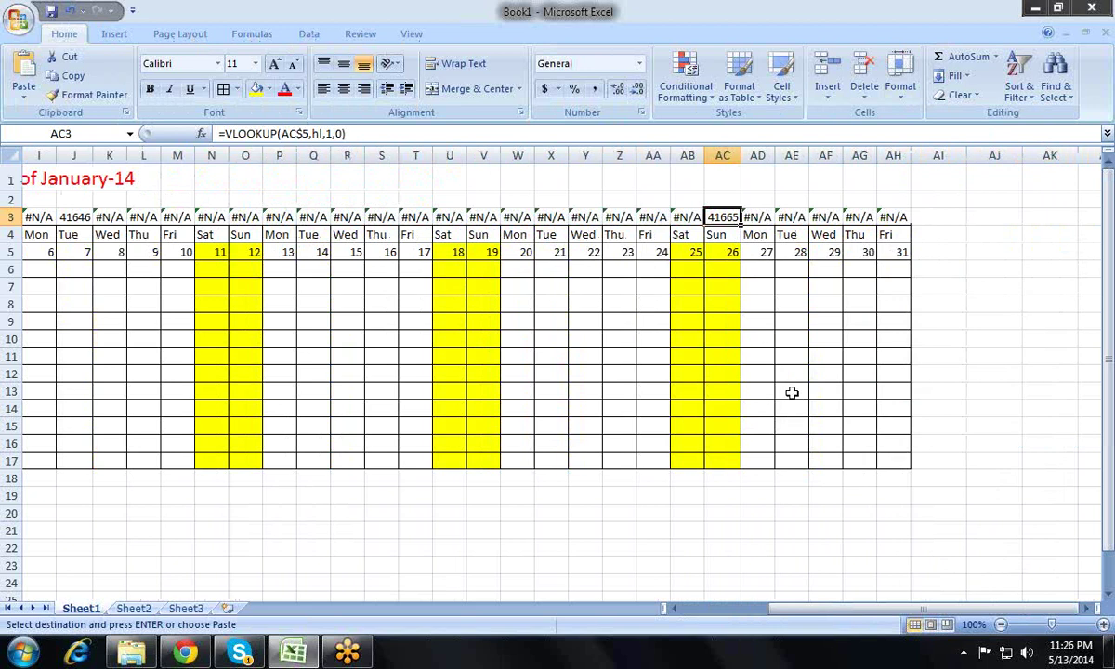
key(Down)
key(Down)
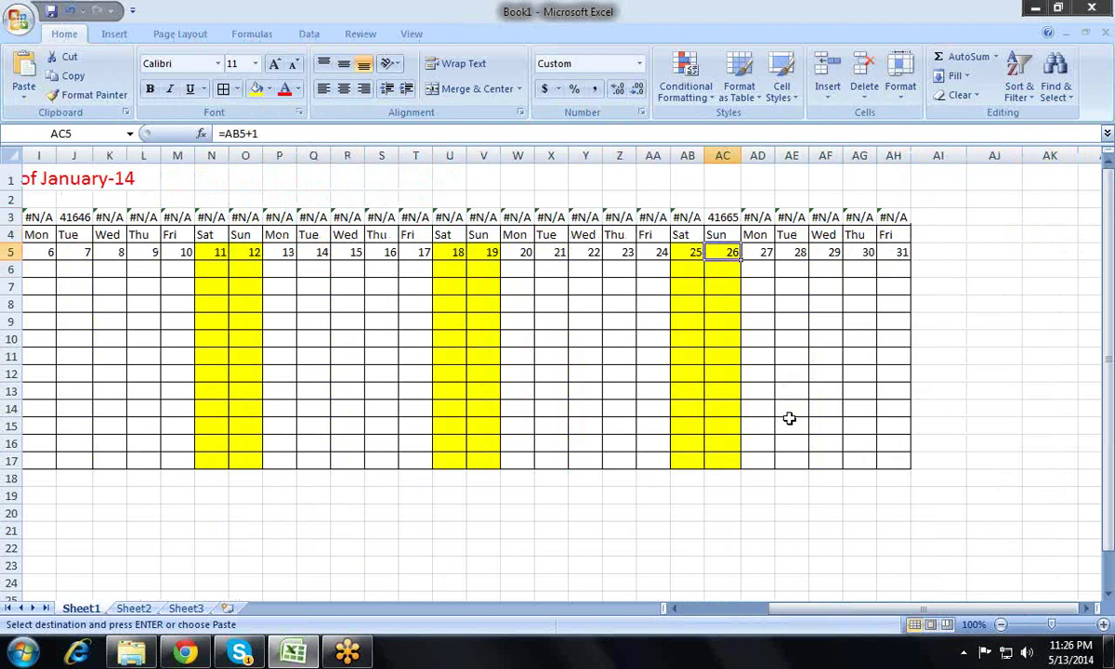
key(Up)
key(Up)
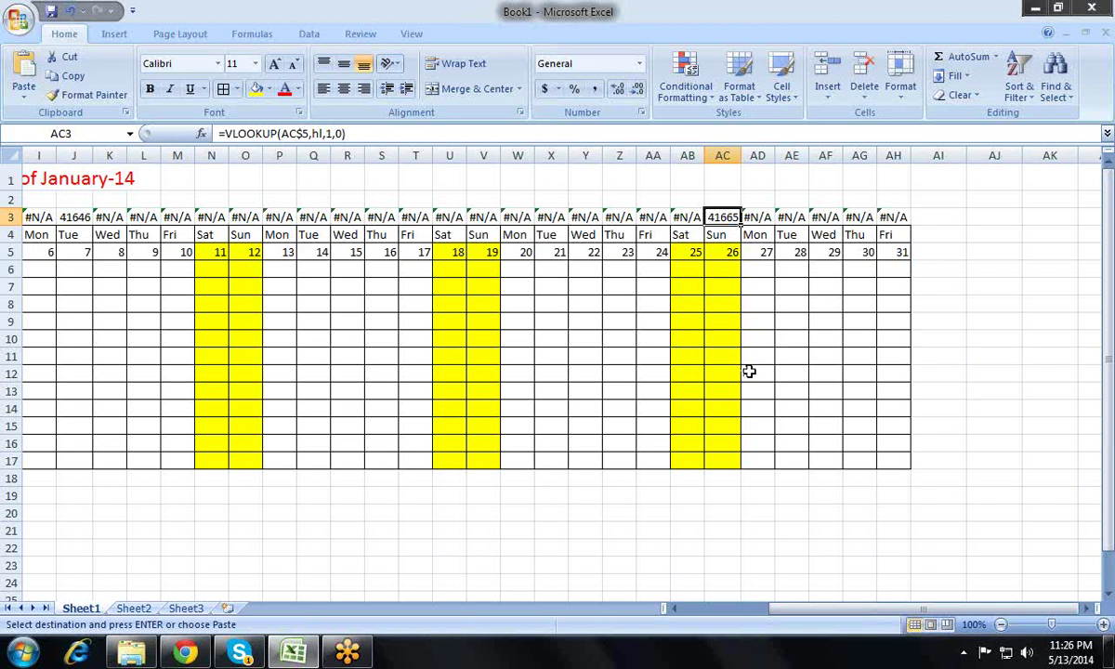
- Review the early lookups in row 3 and apply a date format to J3's 41646
key(Left)
key(Left)
key(Left)
key(Left)
key(Left)
key(Left)
key(Left)
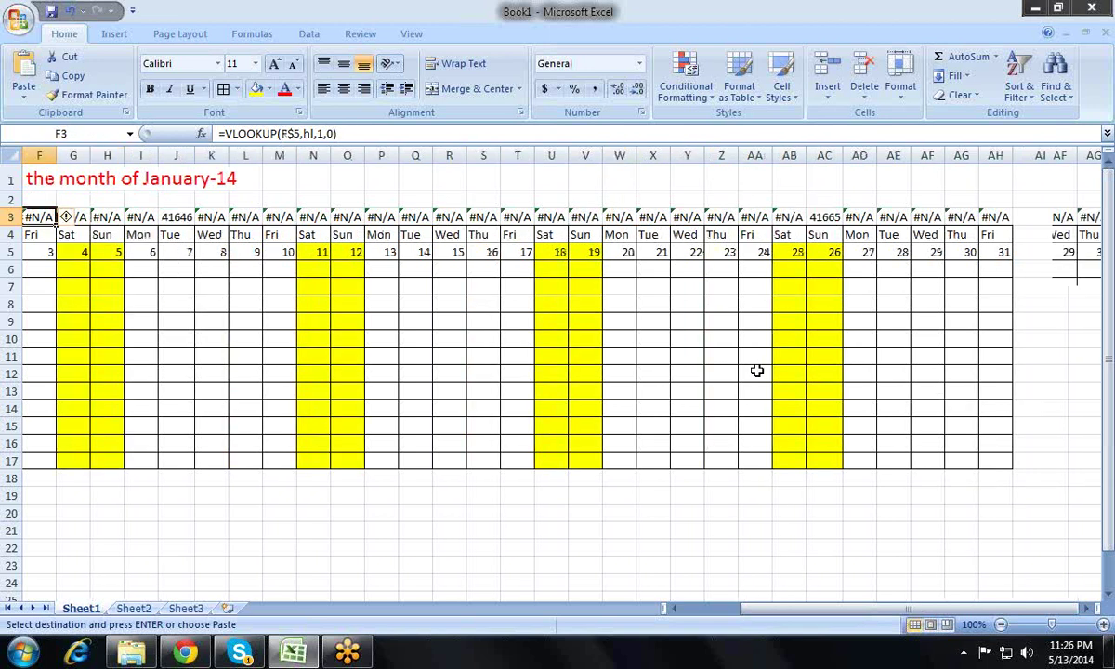
key(Left)
key(Left)
key(Left)
key(Right)
key(Right)
key(Right)
key(Right)
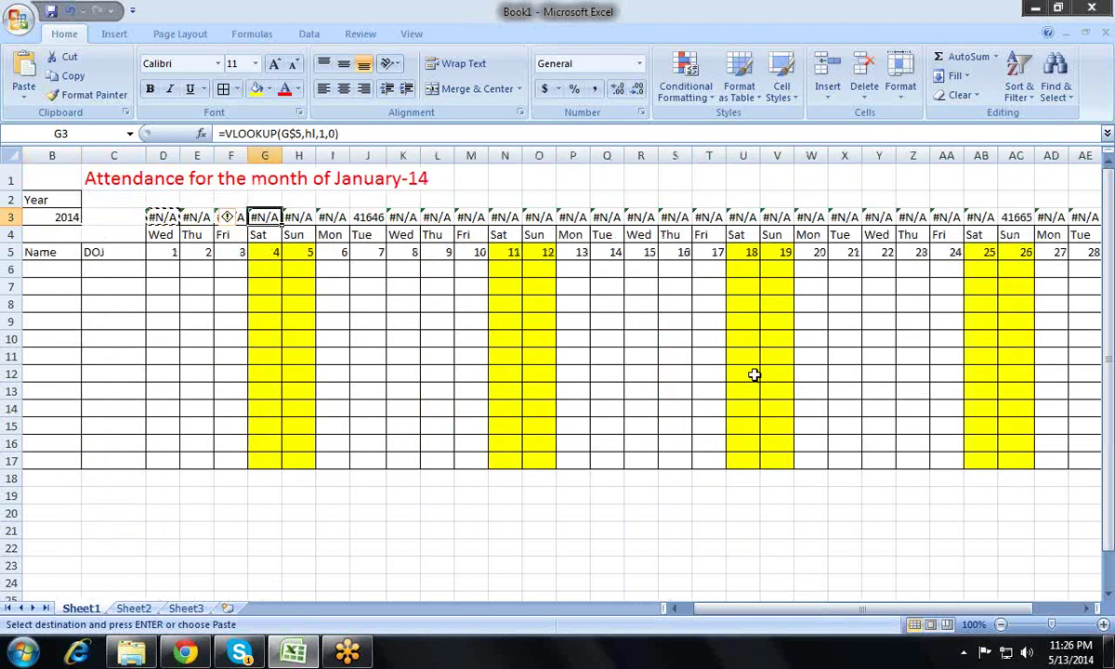
key(Left)
key(Down)
key(Down)
key(Up)
key(Up)
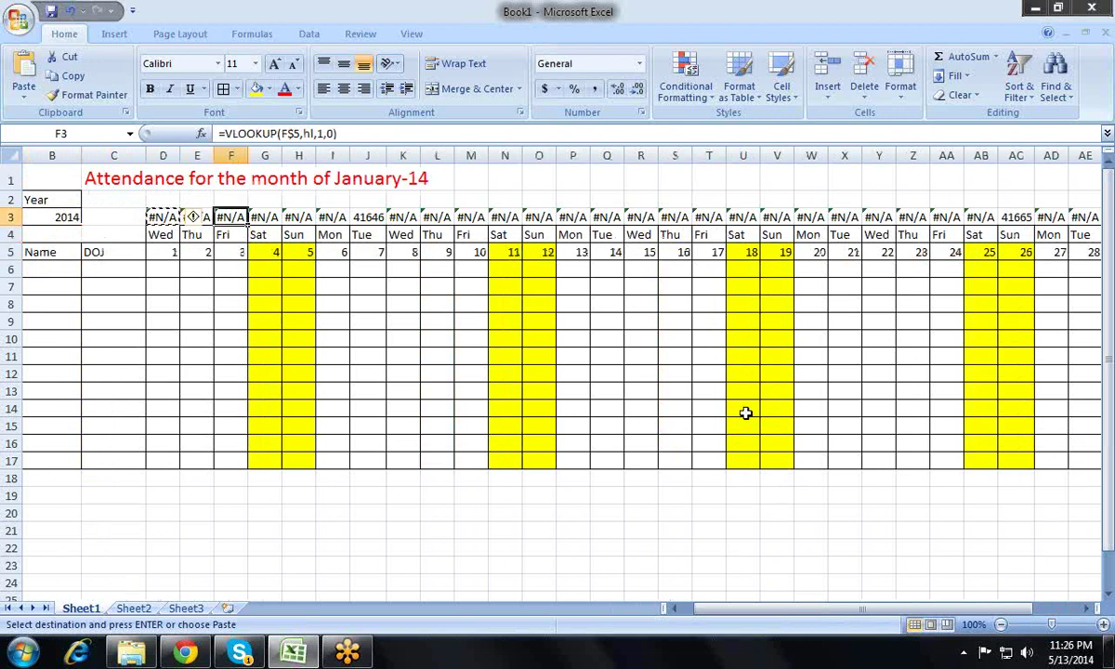
key(Right)
key(Right)
key(Right)
key(Right)
key(Right)
key(Right)
key(Right)
key(Right)
key(Left)
key(Left)
key(Left)
key(Left)
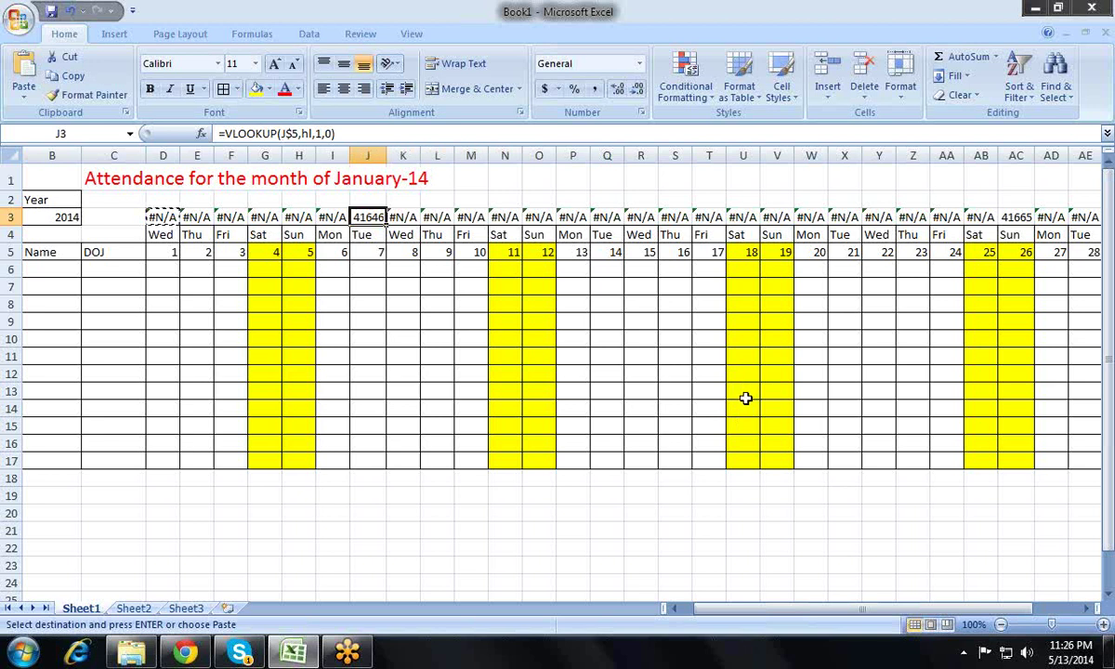
key(Return)
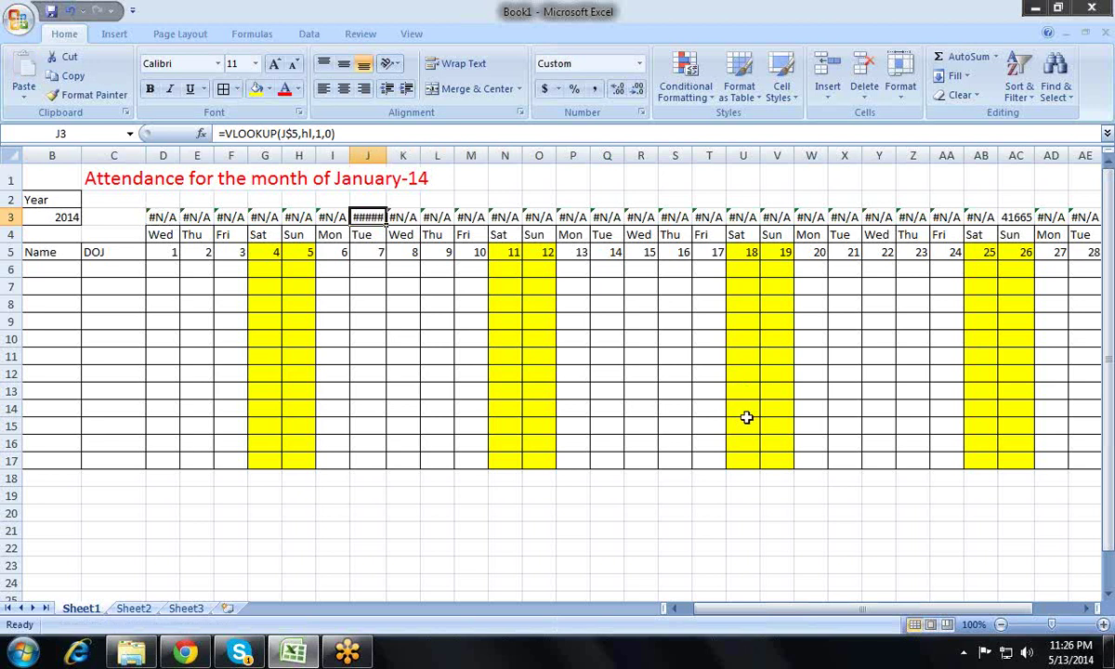
- Autofit column J so J3 shows 7-Jan-14, and dismiss the stray shortcut menu
key(alt+h)
key(o)
key(i)
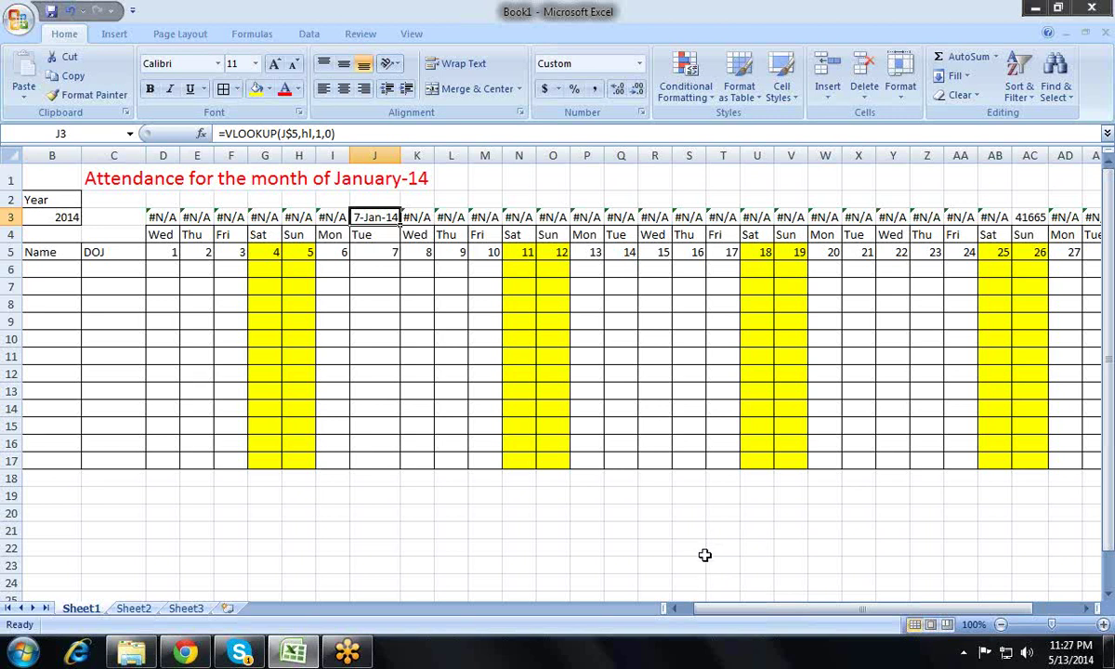
right_click(199, 60)
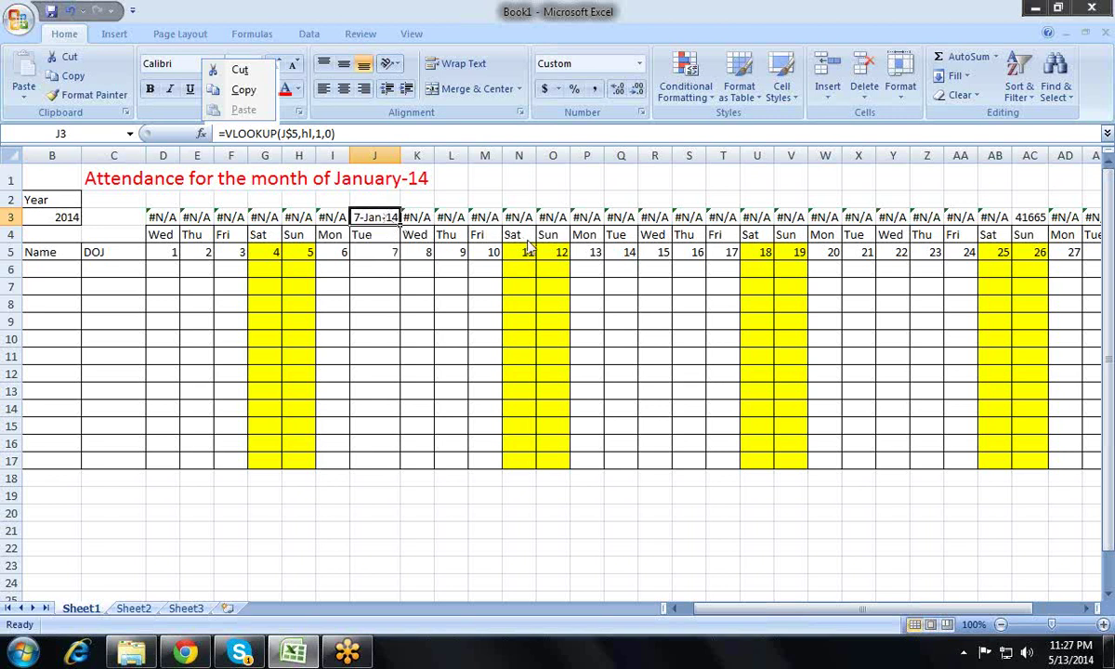
key(Escape)
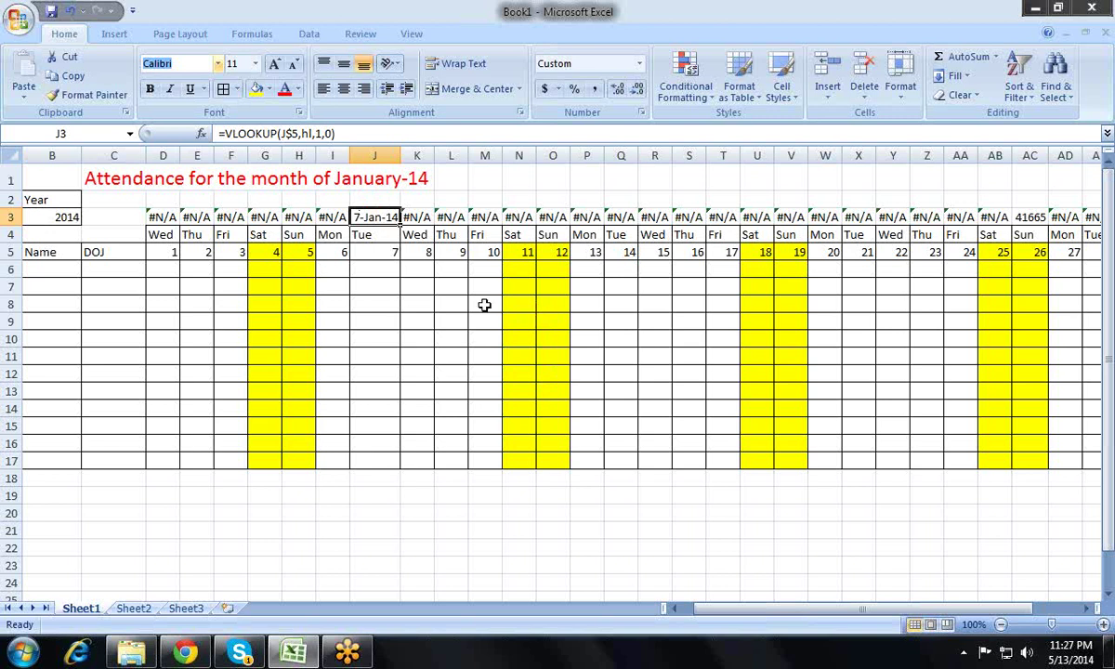
- Select cell D3 and inspect its VLOOKUP holiday lookup formula without changing it
drag(176, 210, 176, 199)
click(176, 212)
key(Up)
key(Down)
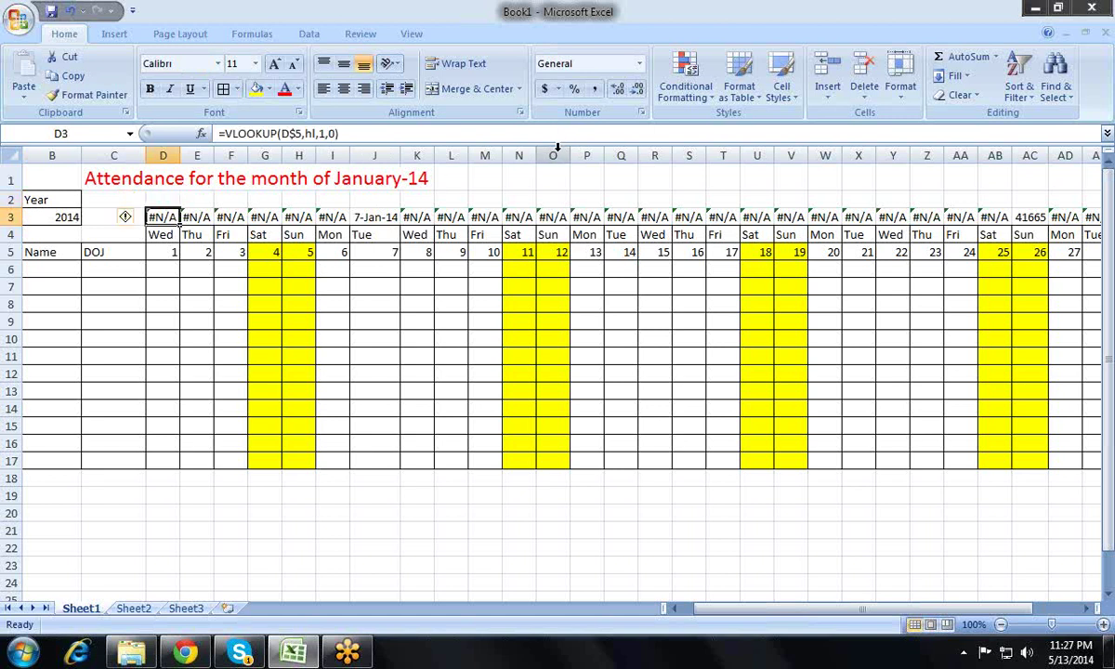
click(554, 134)
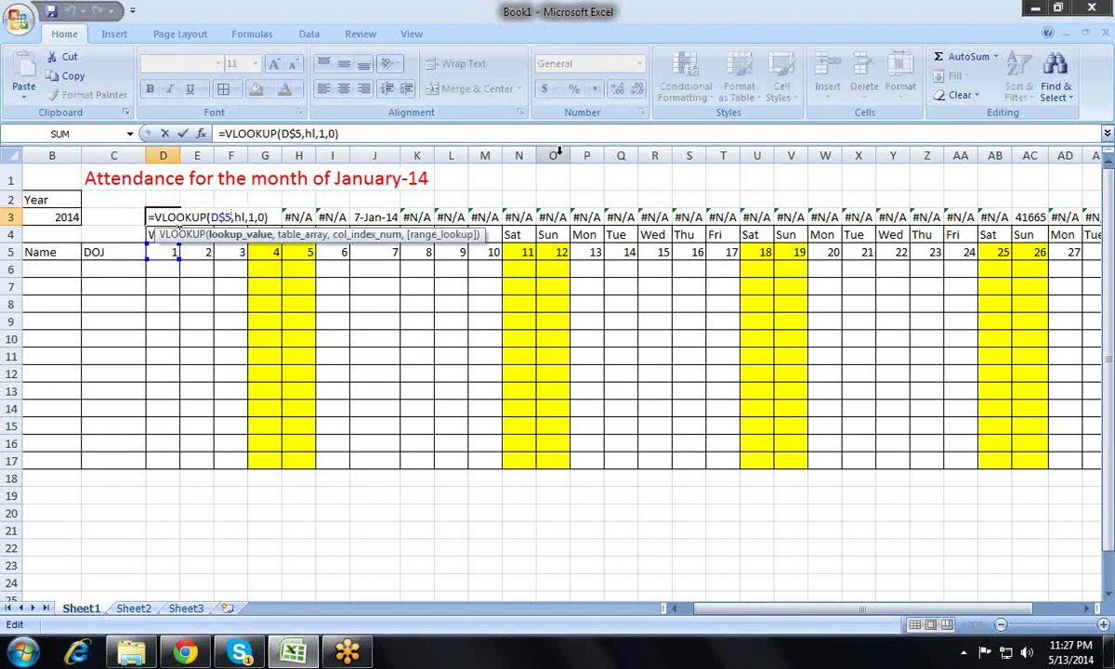
key(Return)
key(Up)
key(Right)
key(Right)
key(Right)
key(Right)
key(Right)
key(Right)
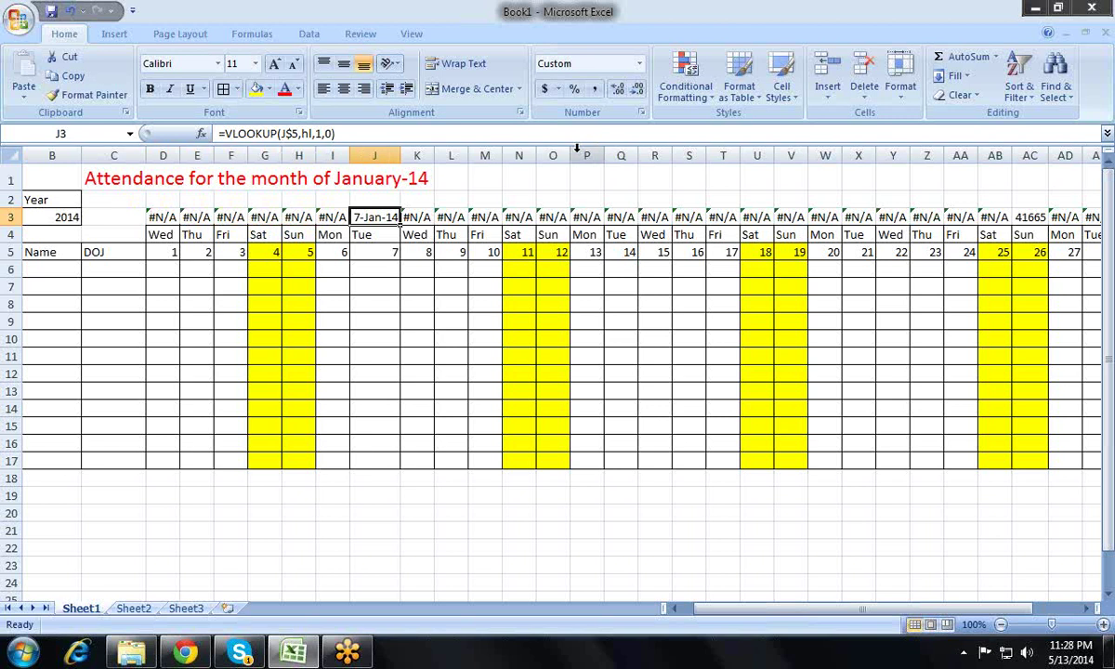
key(Left)
key(Left)
key(Left)
key(Left)
key(Left)
key(Right)
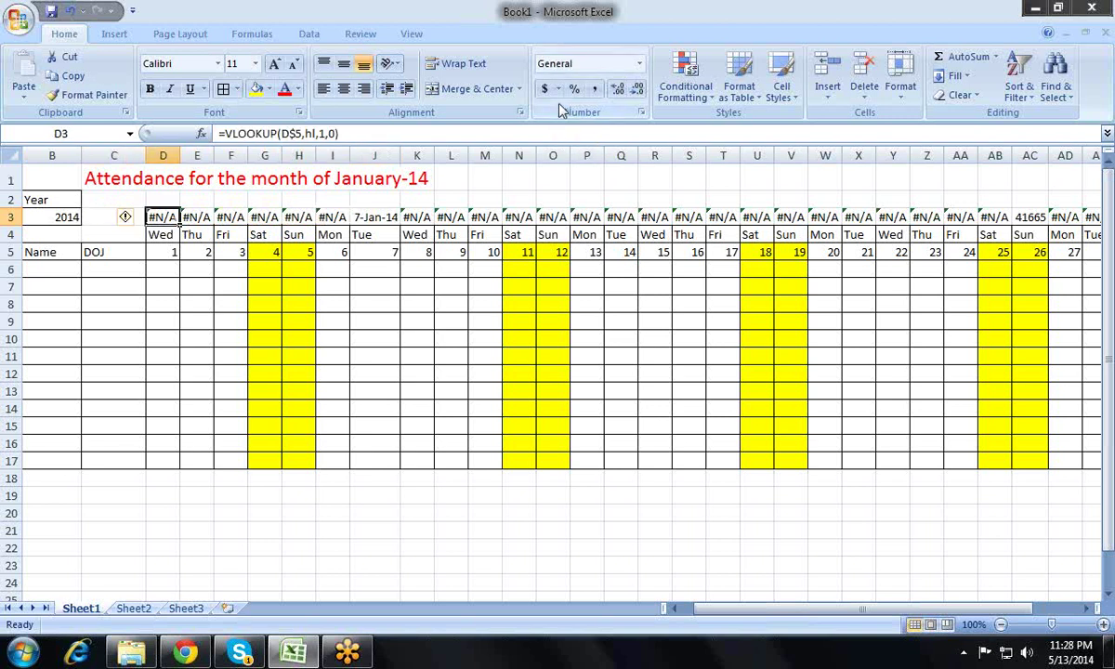
- Wrap D3's lookup in ISERROR, giving =ISERROR(VLOOKUP(D$5,hl,1,0))
key(F2)
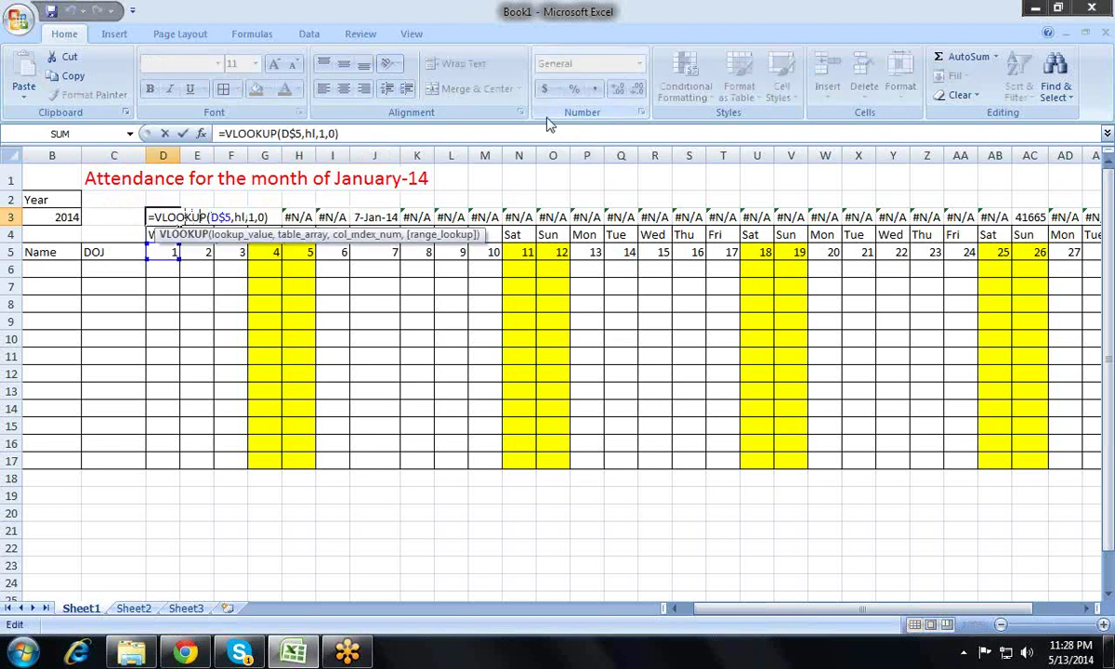
key(Home)
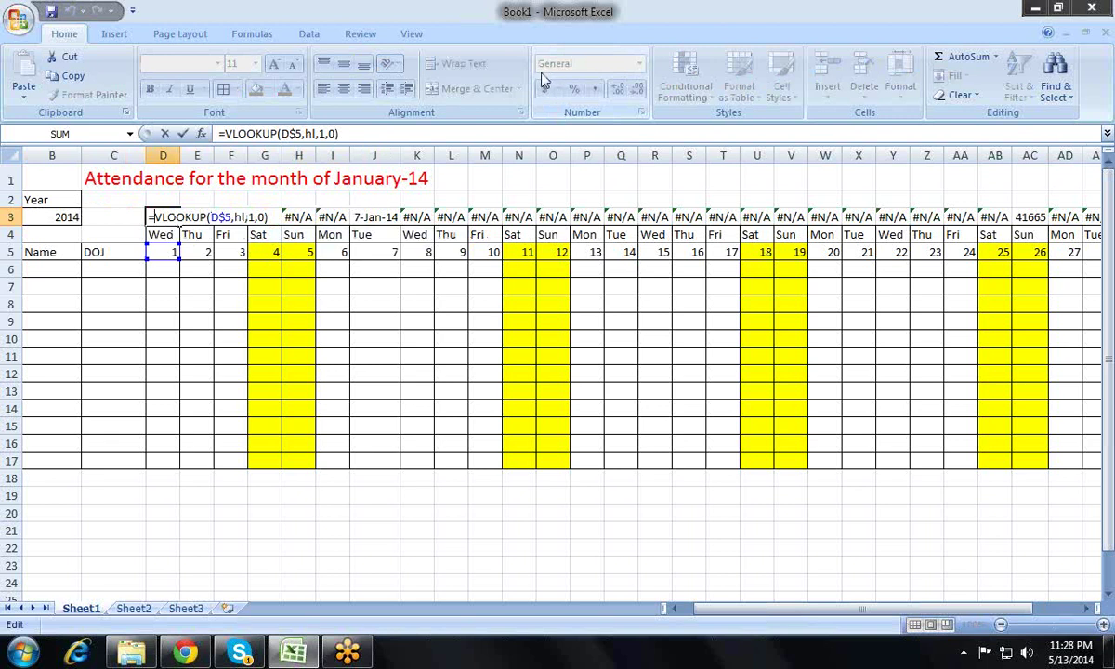
text(IS)
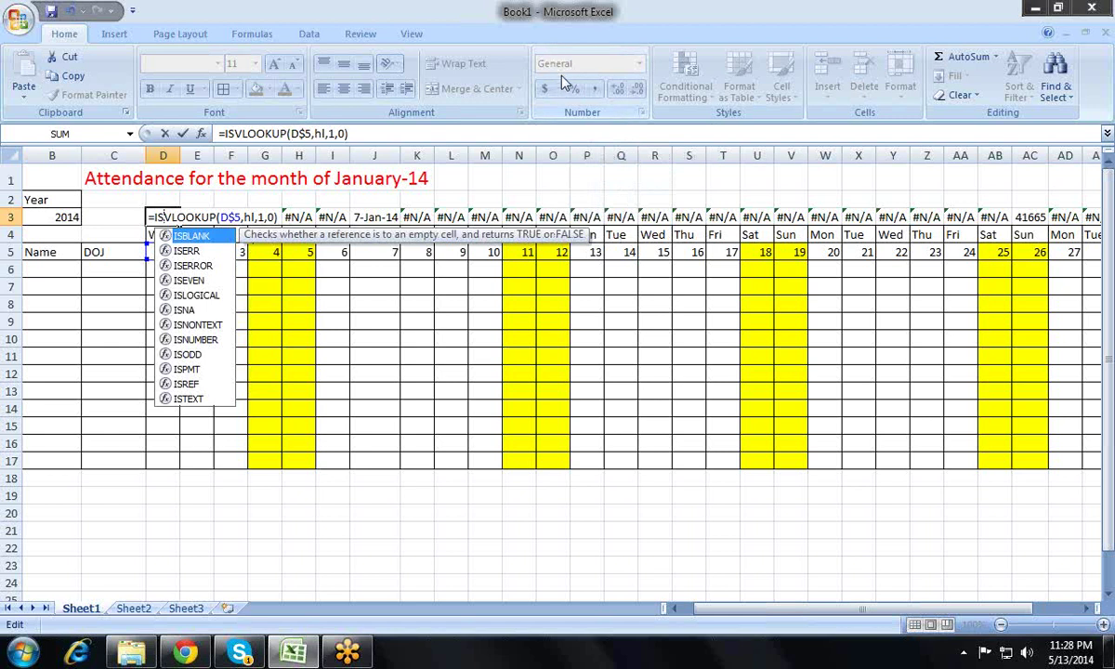
key(Down)
key(Down)
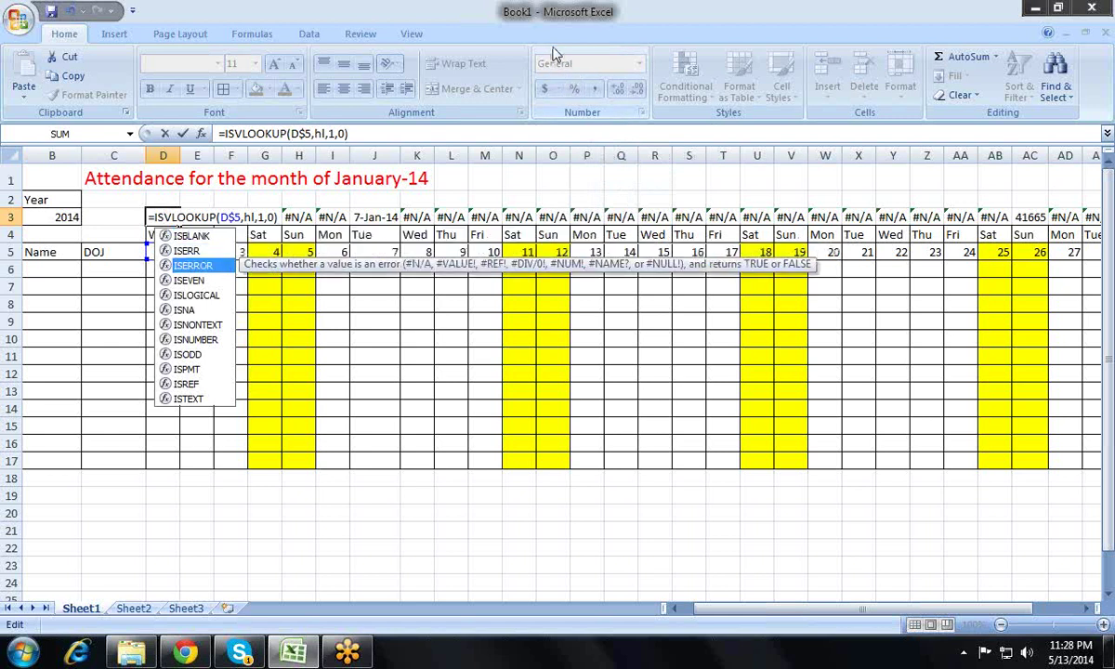
key(Tab)
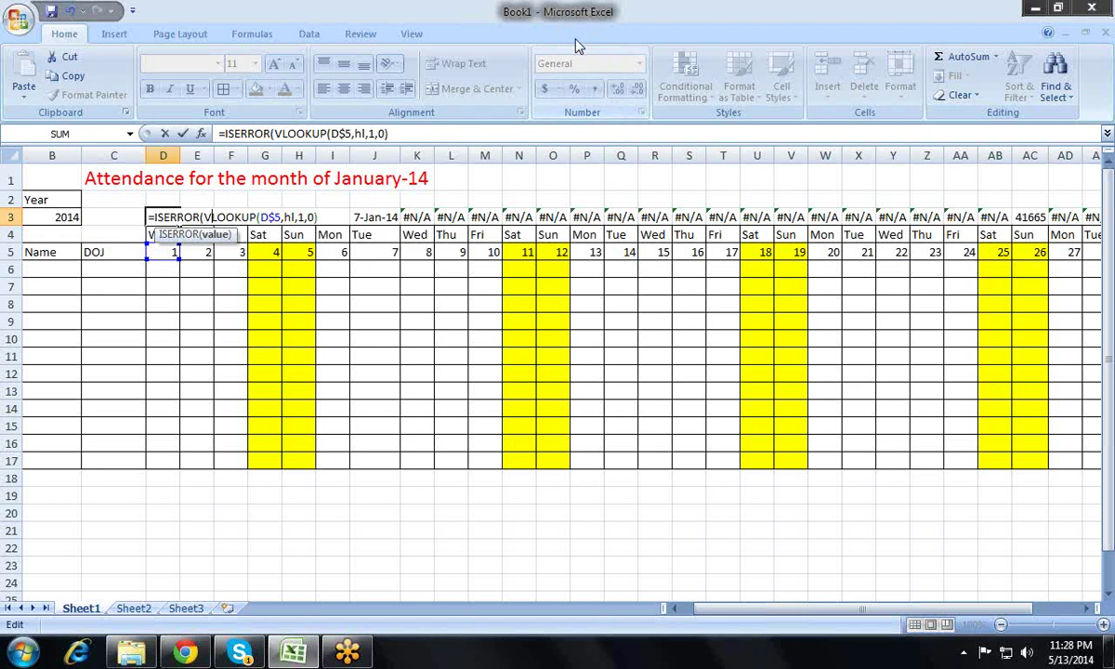
key(Left)
key(Left)
key(Left)
key(Right)
key(Right)
key(Right)
text()()
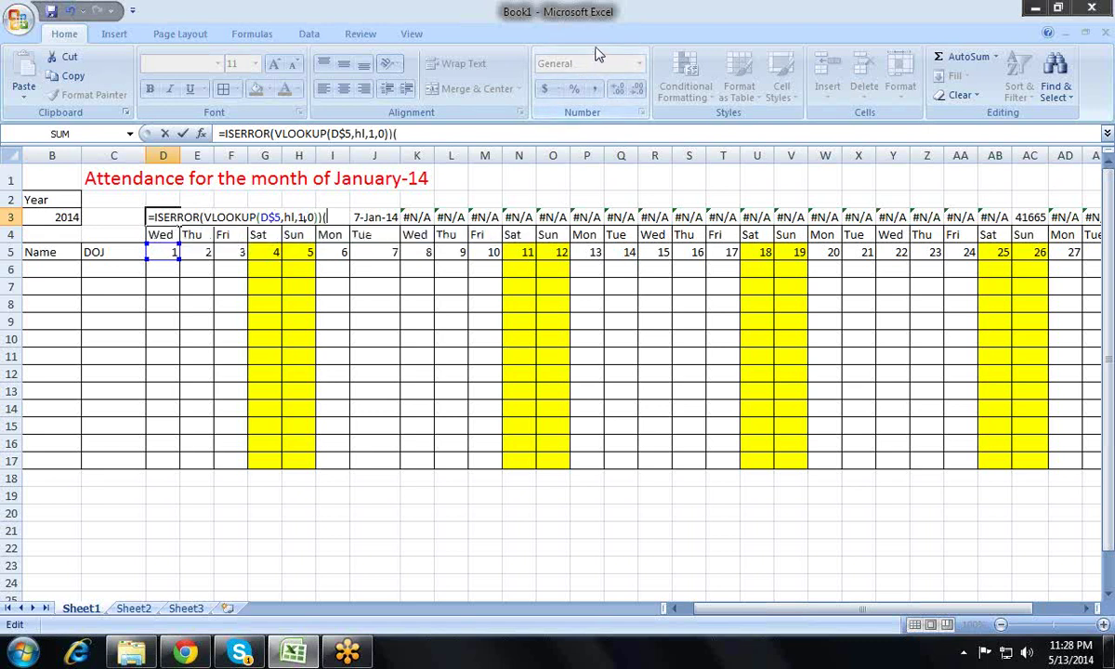
key(BackSpace)
key(Return)
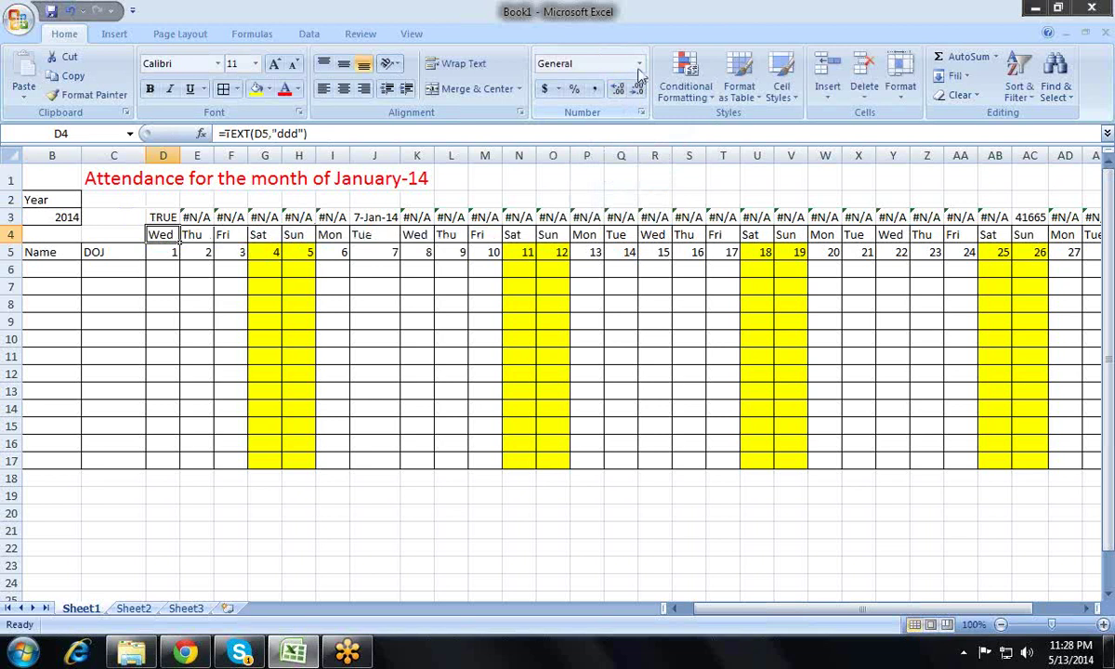
- Check D3's ISERROR formula, then copy it across E3:AH3
key(Up)
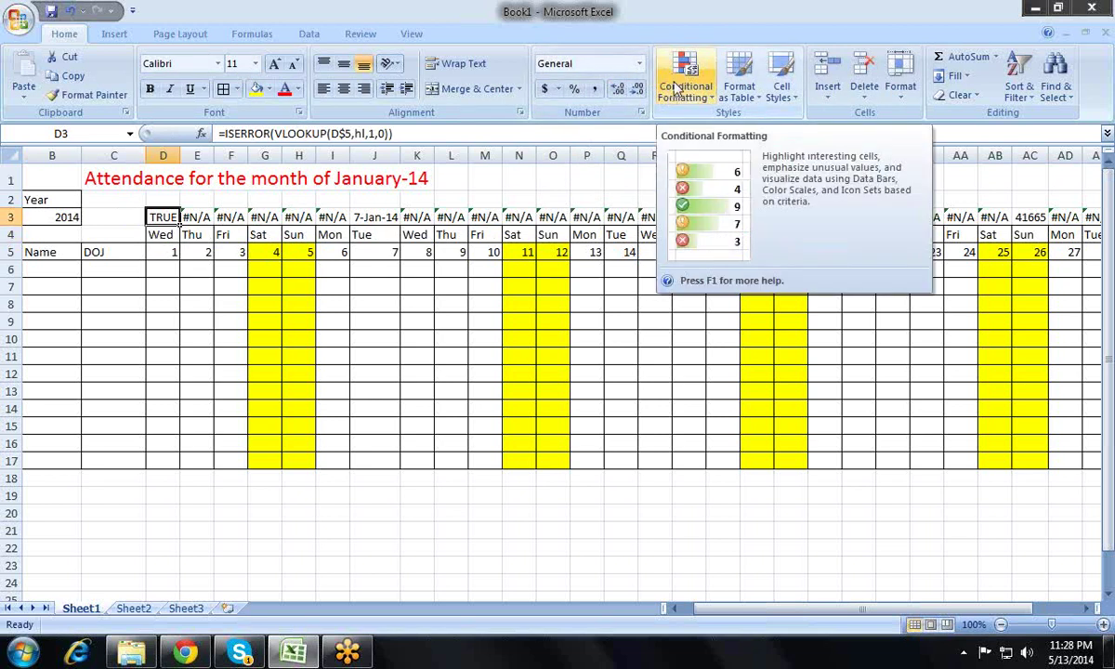
key(F2)
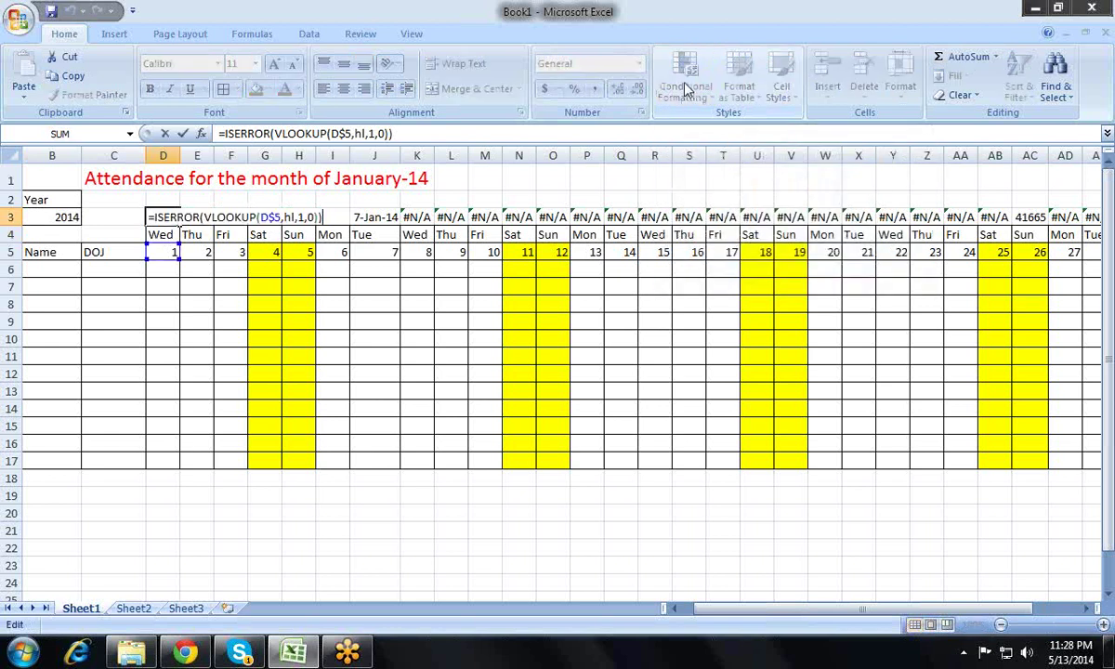
key(Left)
key(Left)
key(Left)
key(Left)
key(Left)
key(Left)
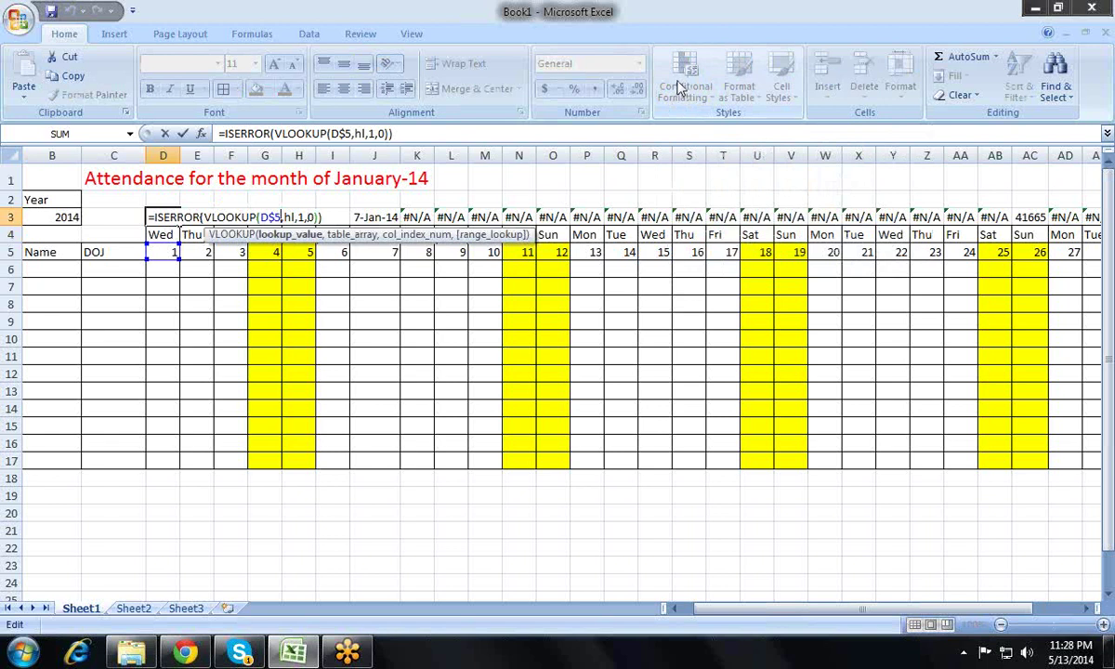
key(Return)
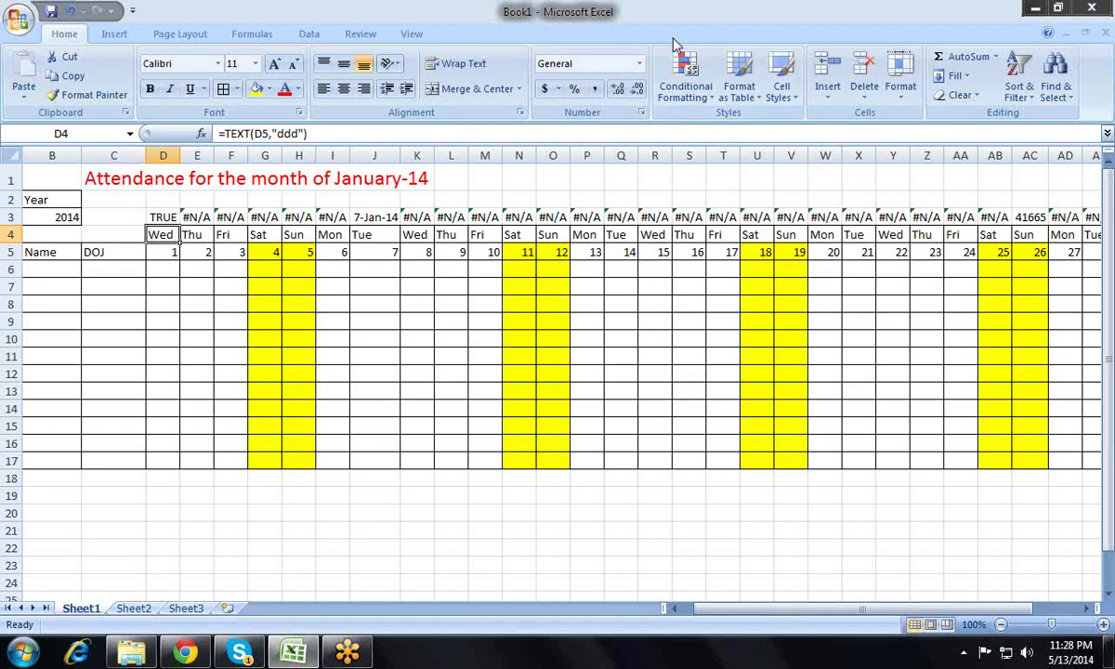
key(Up)
key(ctrl+c)
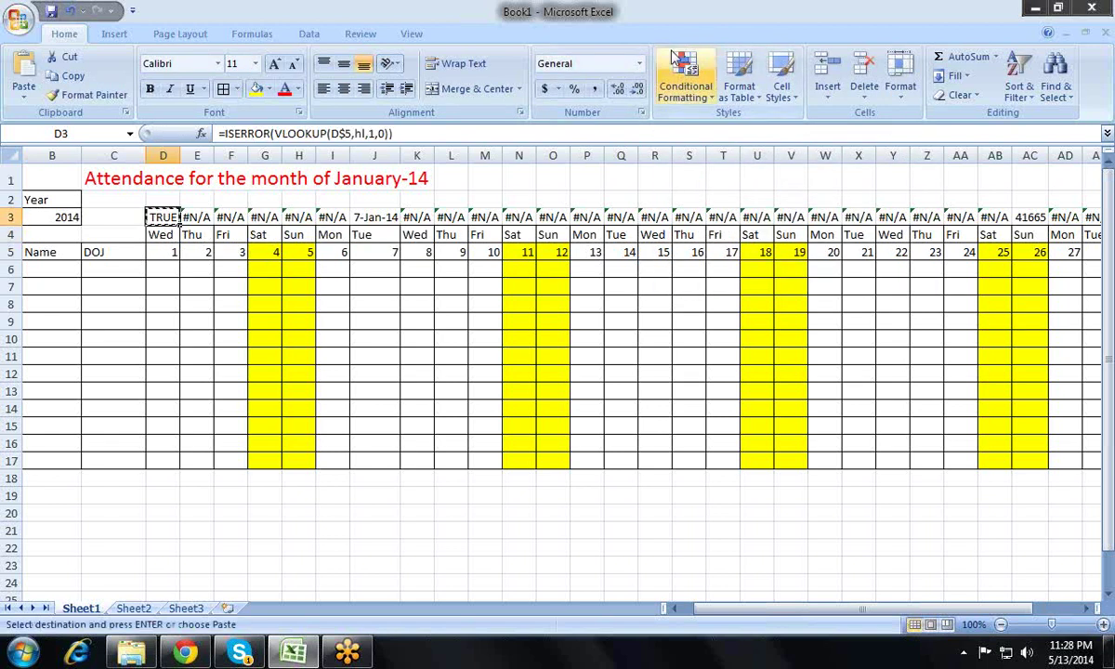
key(Right)
key(ctrl+shift+Right)
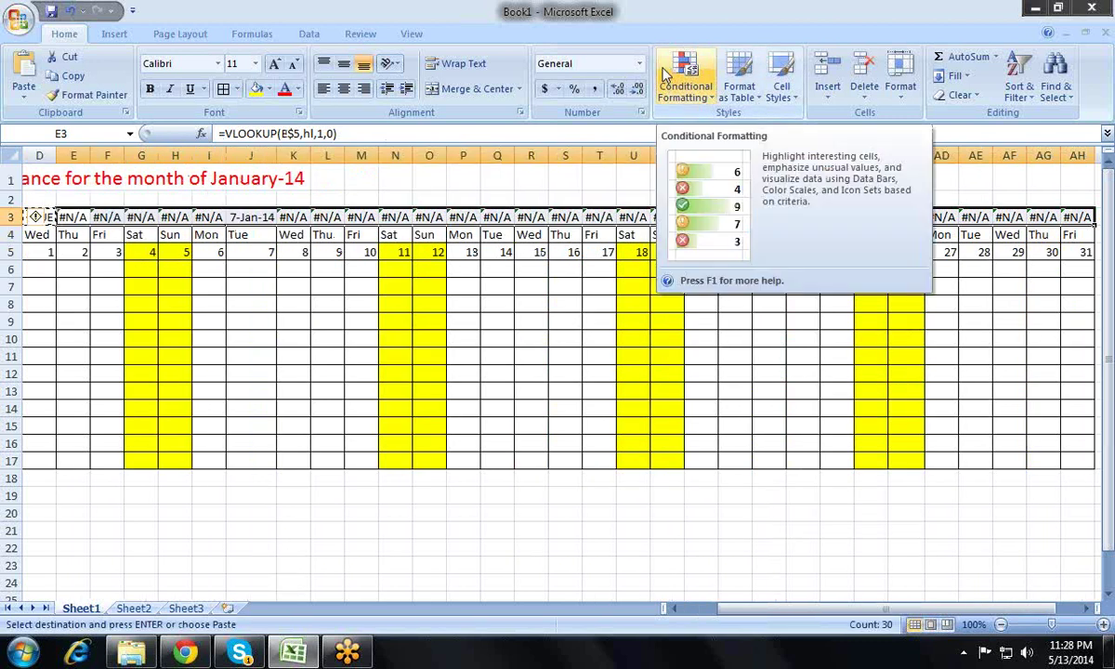
key(ctrl+v)
key(Left)
key(Left)
key(Right)
key(Right)
key(Right)
key(Right)
key(Right)
key(Right)
key(Right)
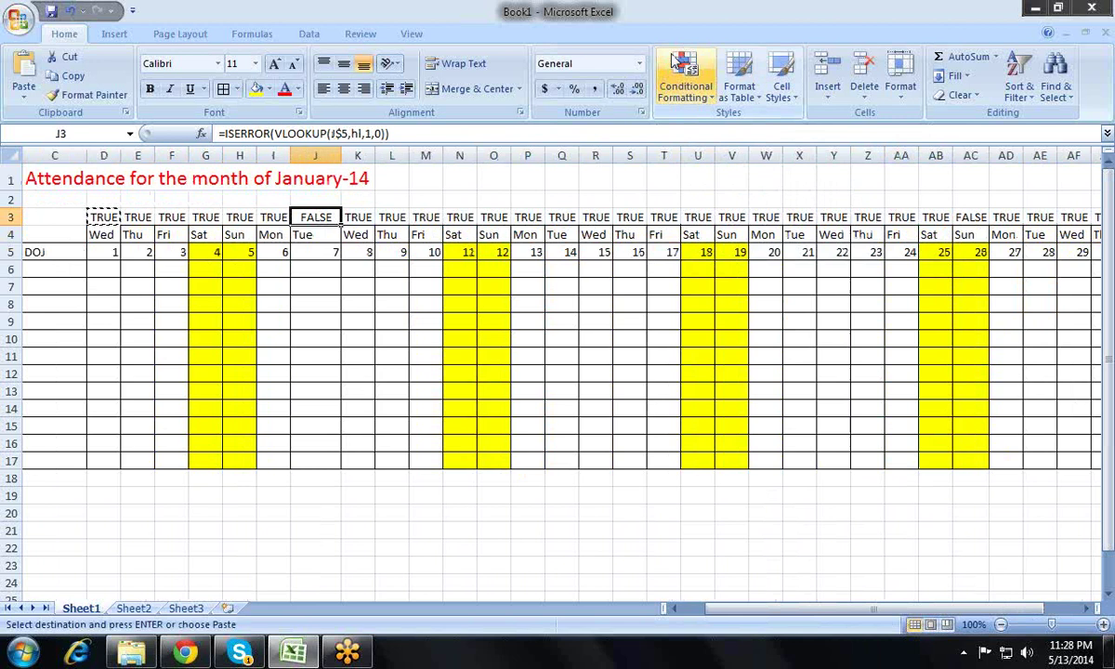
key(Escape)
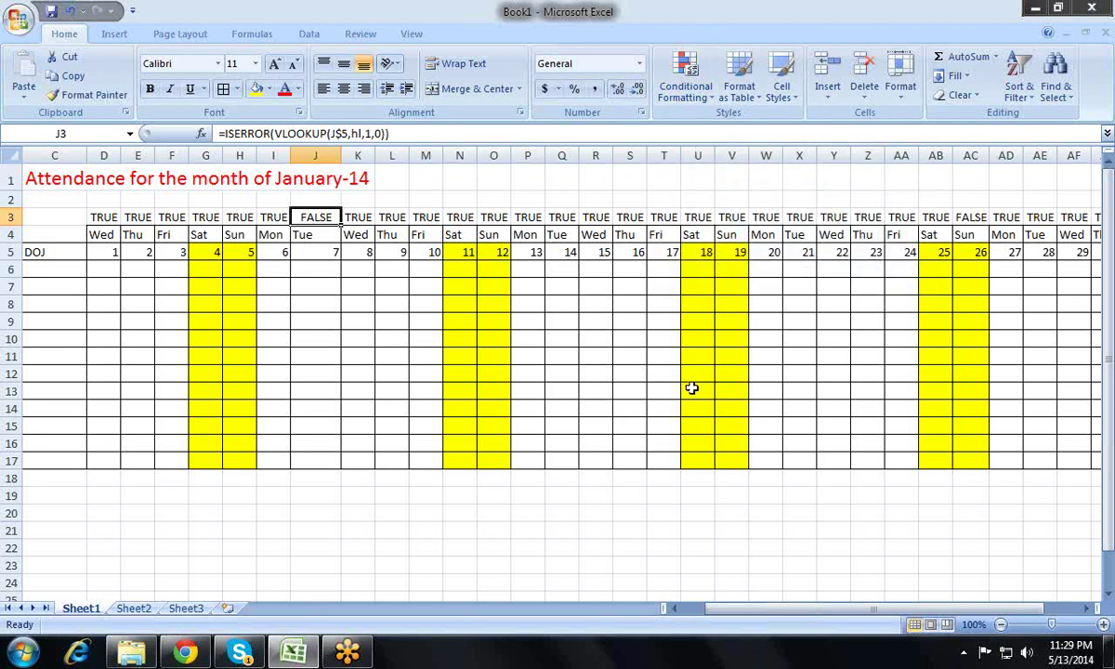
key(Down)
key(Down)
key(Down)
key(Down)
key(Up)
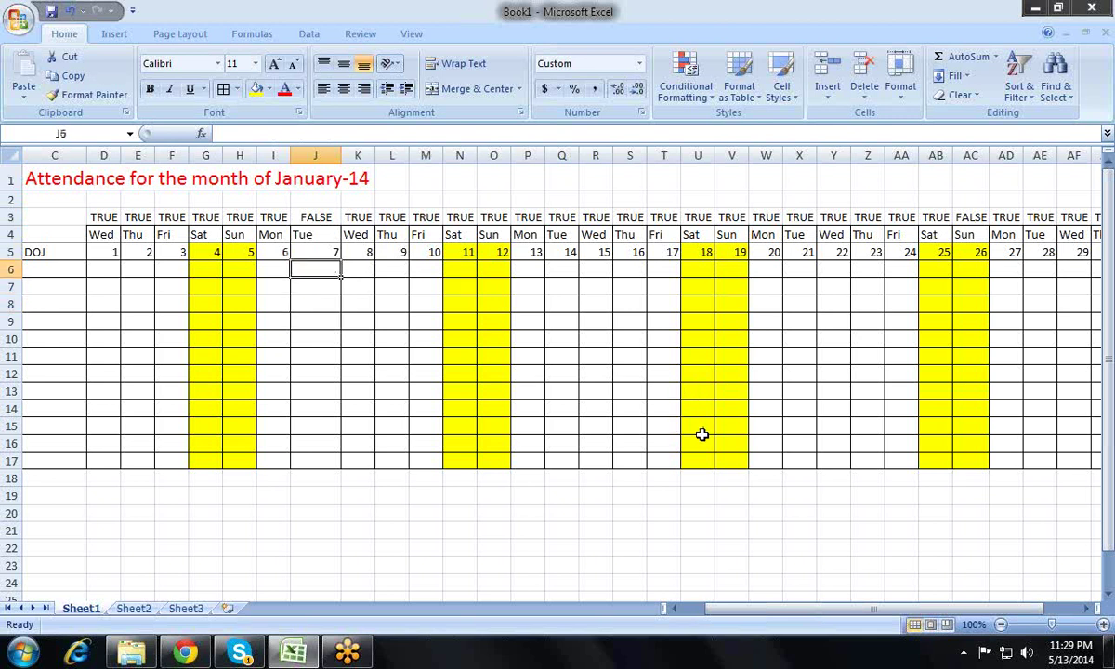
key(Up)
key(Up)
key(Up)
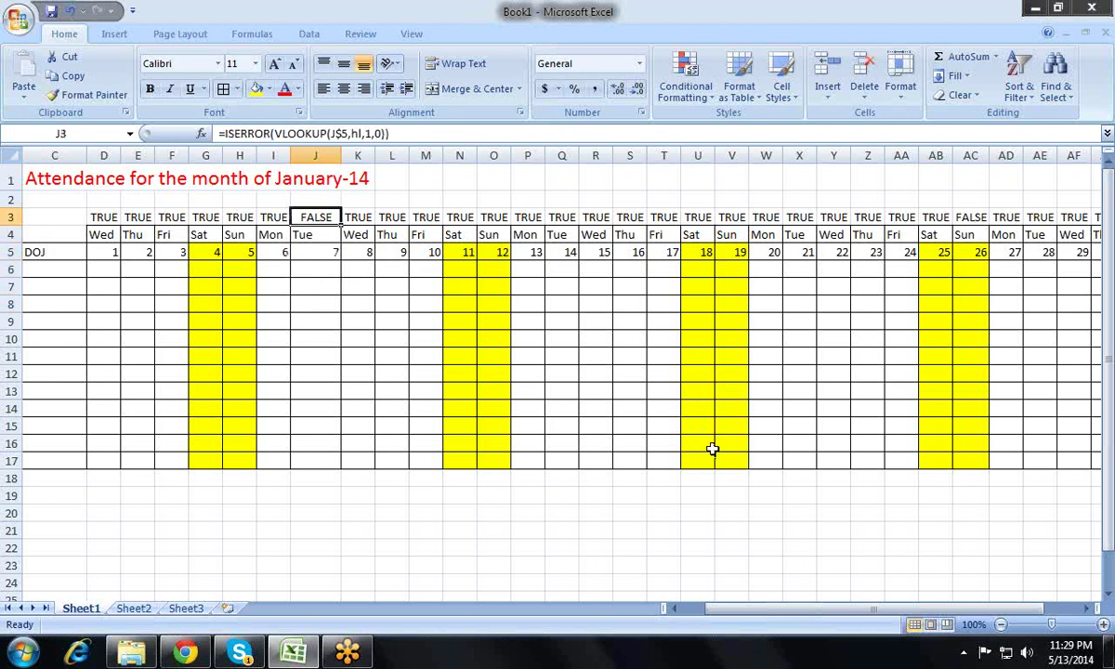
key(Left)
key(Left)
key(Left)
key(Left)
key(Left)
key(Left)
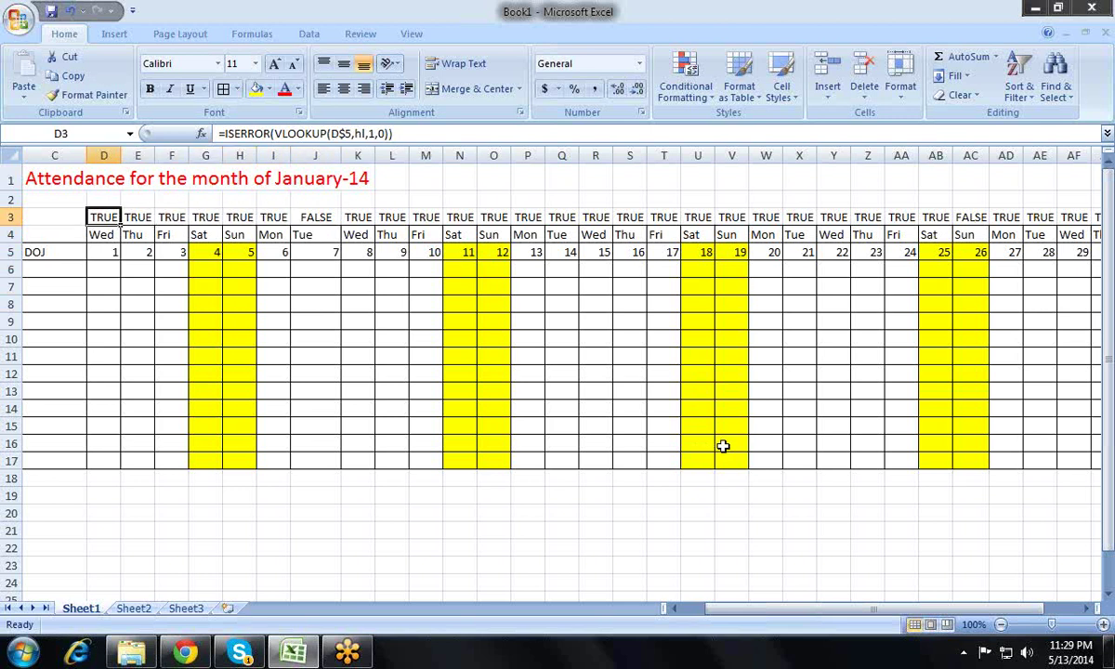
key(F2)
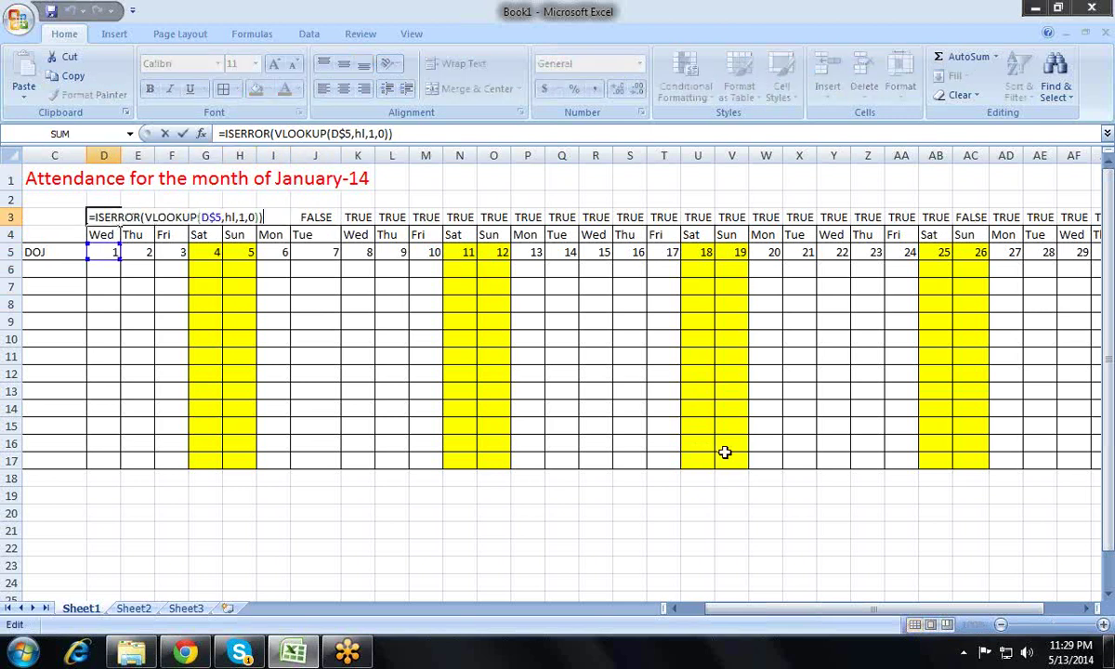
key(Return)
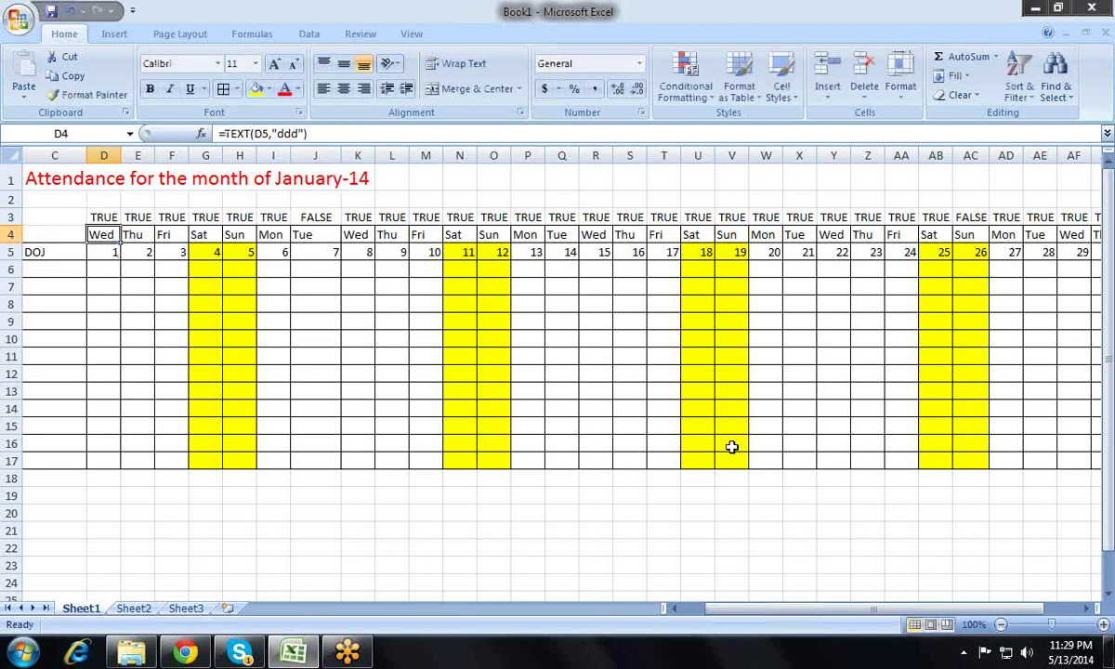
key(Up)
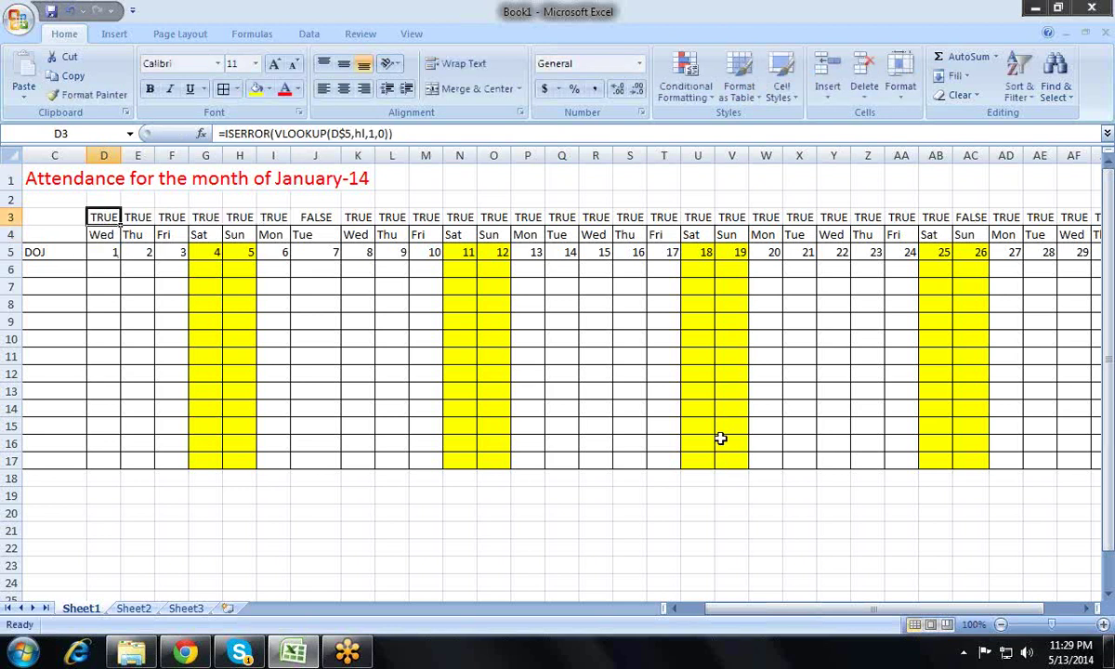
key(F2)
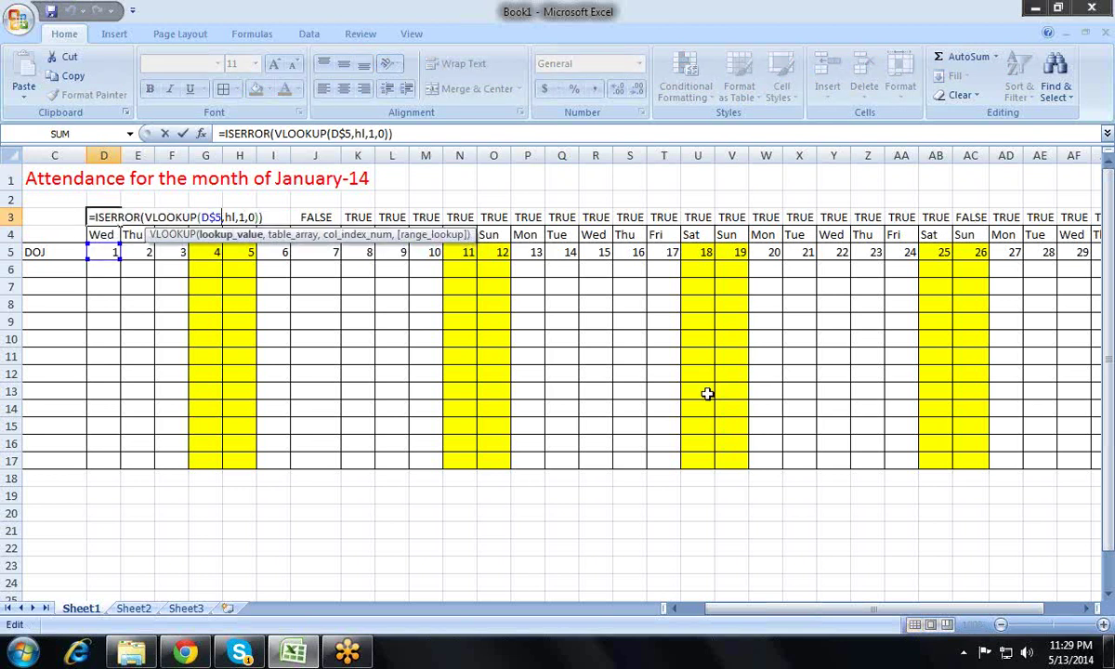
- Wrap D3 in NOT to get =NOT(ISERROR(VLOOKUP(D$5,hl,1,0))) and copy it across E3:AH3
text(NOT()
key(Right)
key(Right)
key(Right)
key(Right)
key(Right)
key(Right)
key(Right)
key(Right)
key(Right)
text())
key(Return)
key(Up)
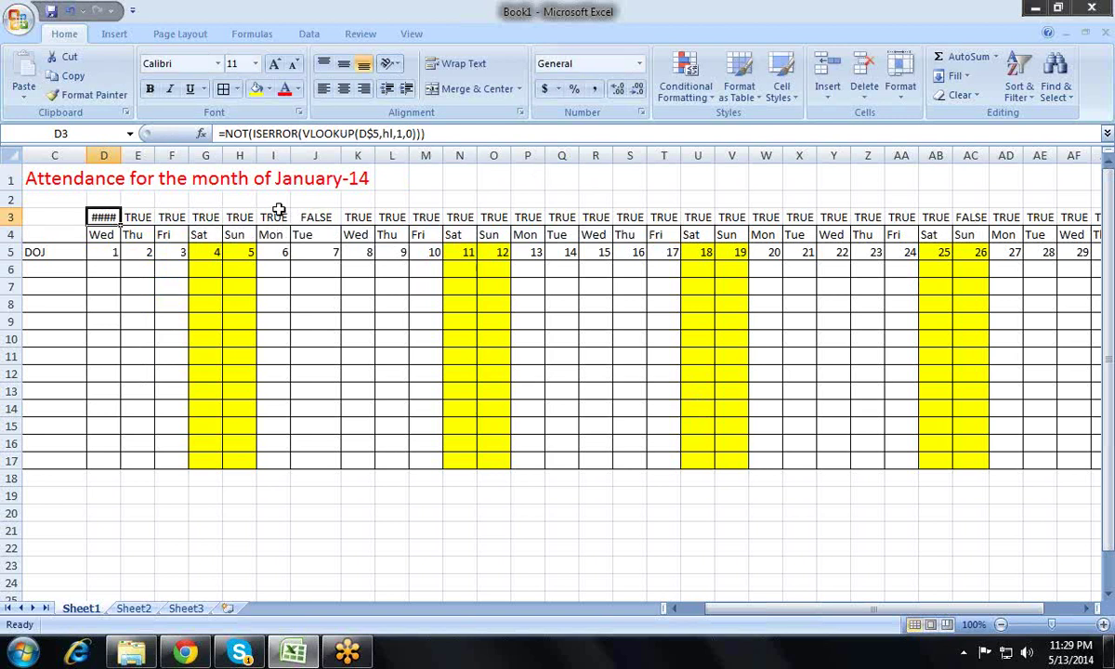
key(ctrl+c)
key(Right)
key(ctrl+shift+Right)
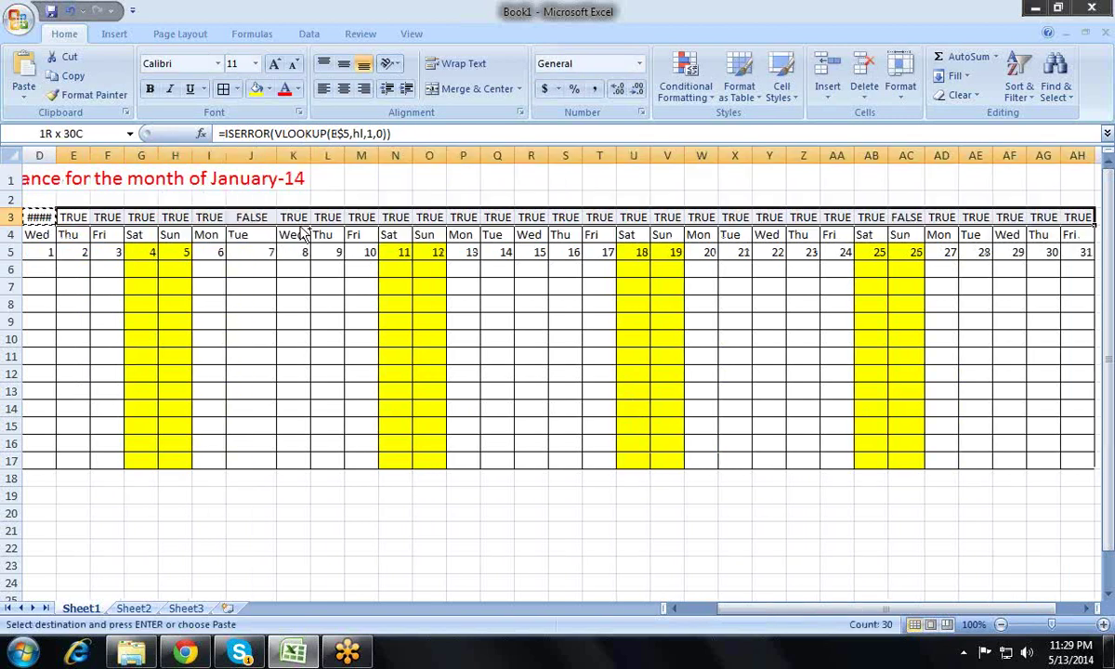
key(ctrl+v)
- AutoFit columns D–AH so row 3 shows TRUE/FALSE instead of ####
key(Home)
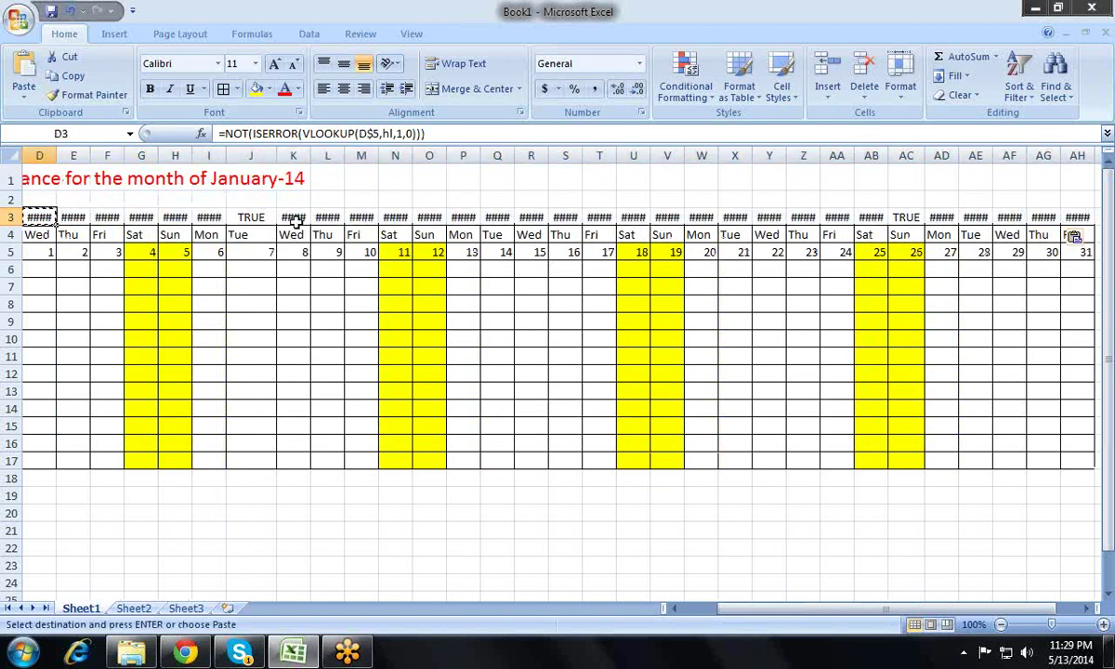
key(Right)
key(Right)
key(Right)
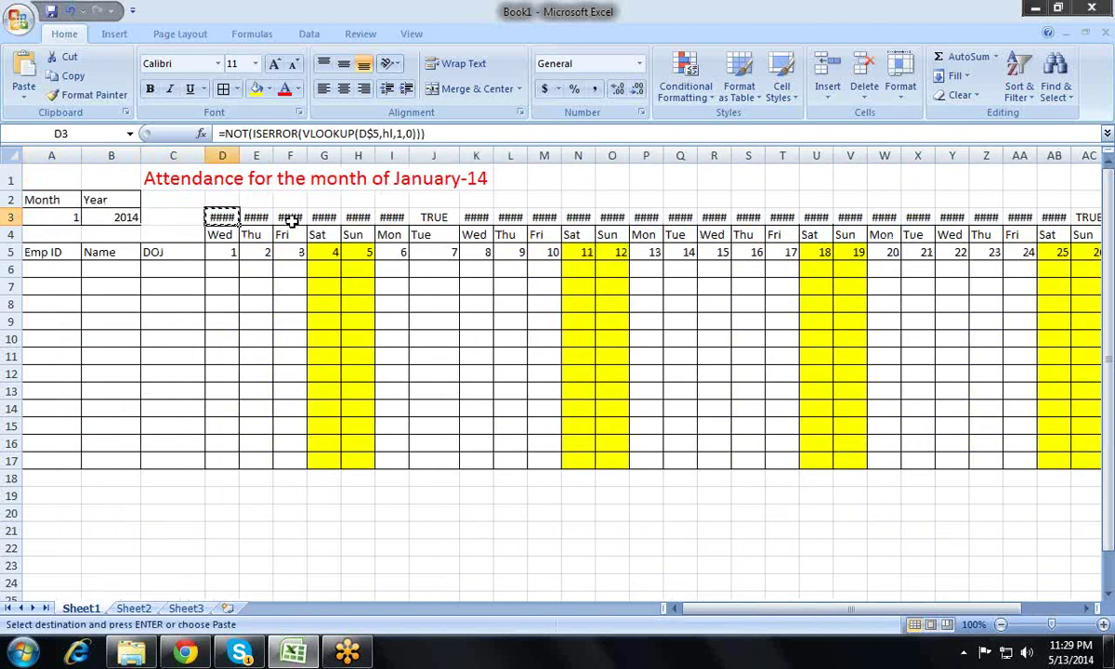
key(Escape)
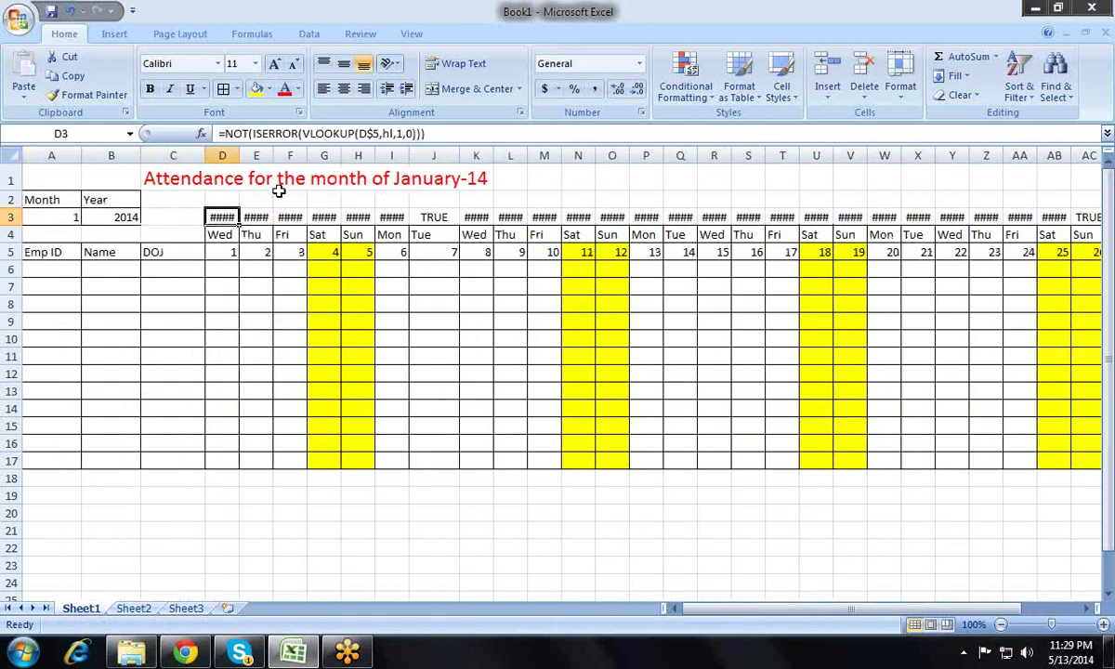
key(ctrl+shift+Right)
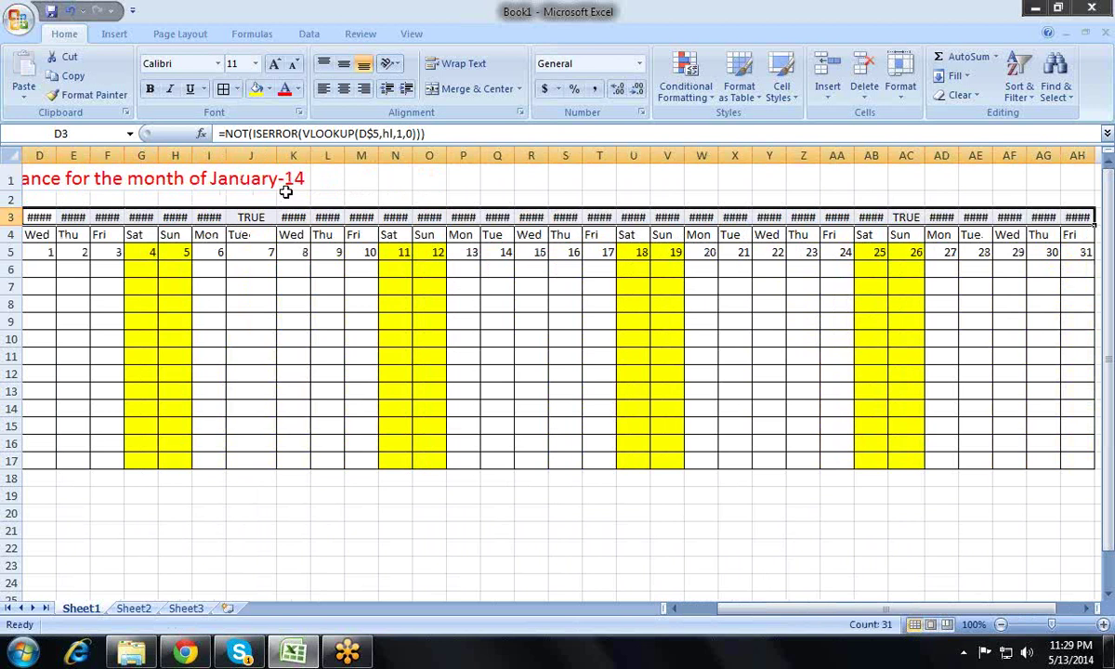
key(alt+h)
key(o)
key(i)
key(Home)
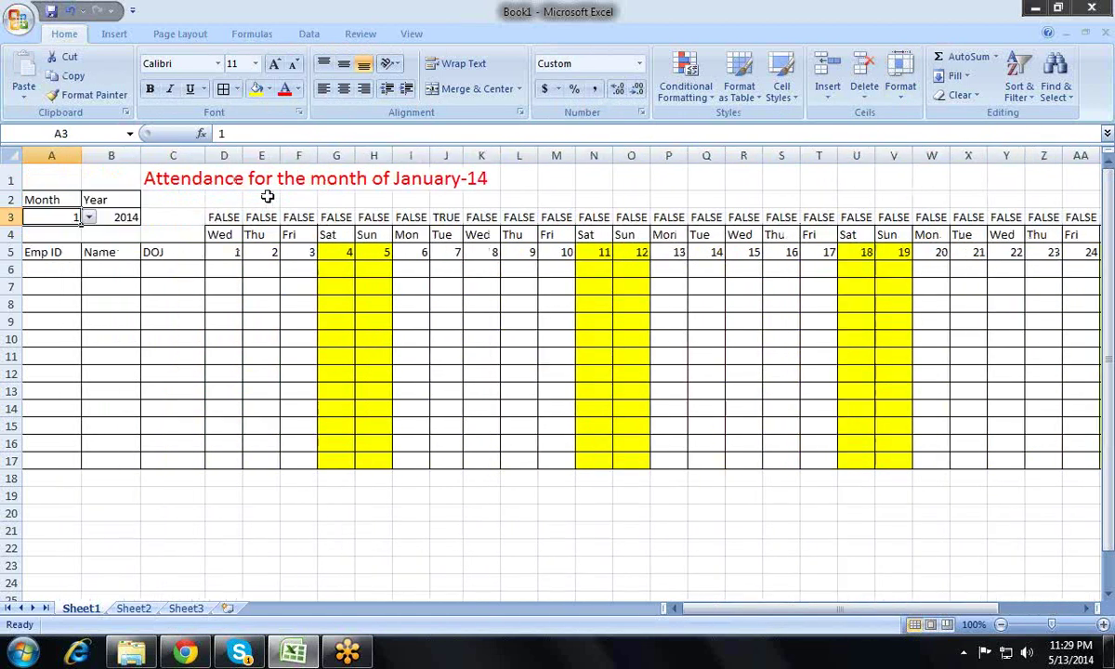
key(Right)
key(Right)
key(Right)
key(Right)
key(Right)
key(Right)
key(Right)
key(Right)
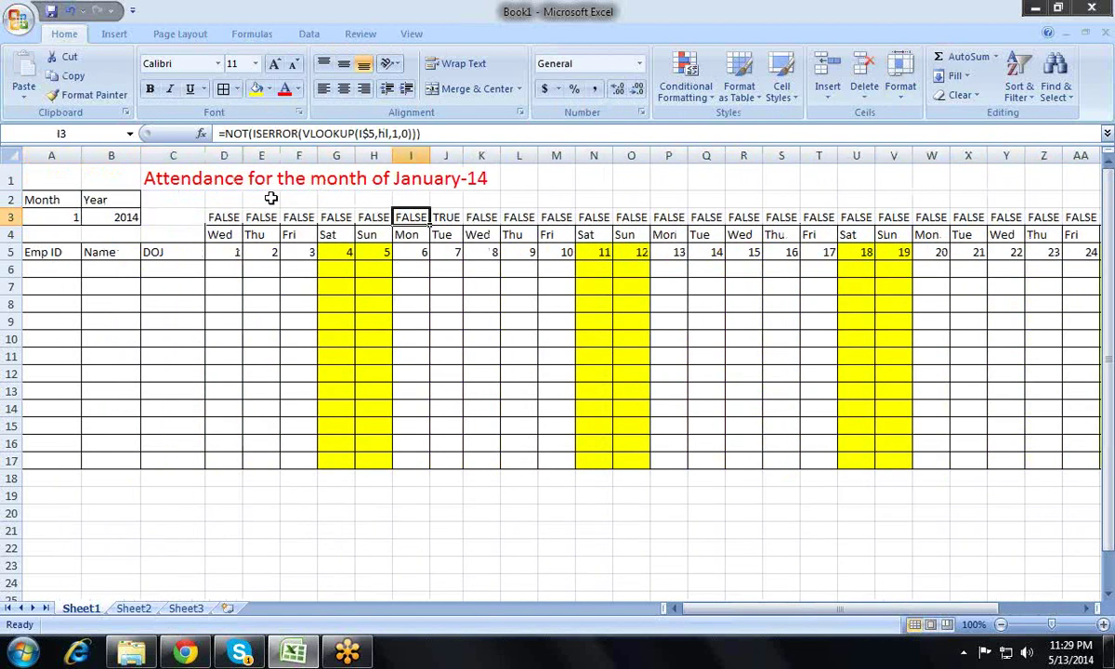
key(Right)
key(Down)
key(Down)
key(Up)
key(Up)
key(Down)
key(Down)
key(shift+Down)
key(shift+Down)
key(shift+Down)
key(shift+Down)
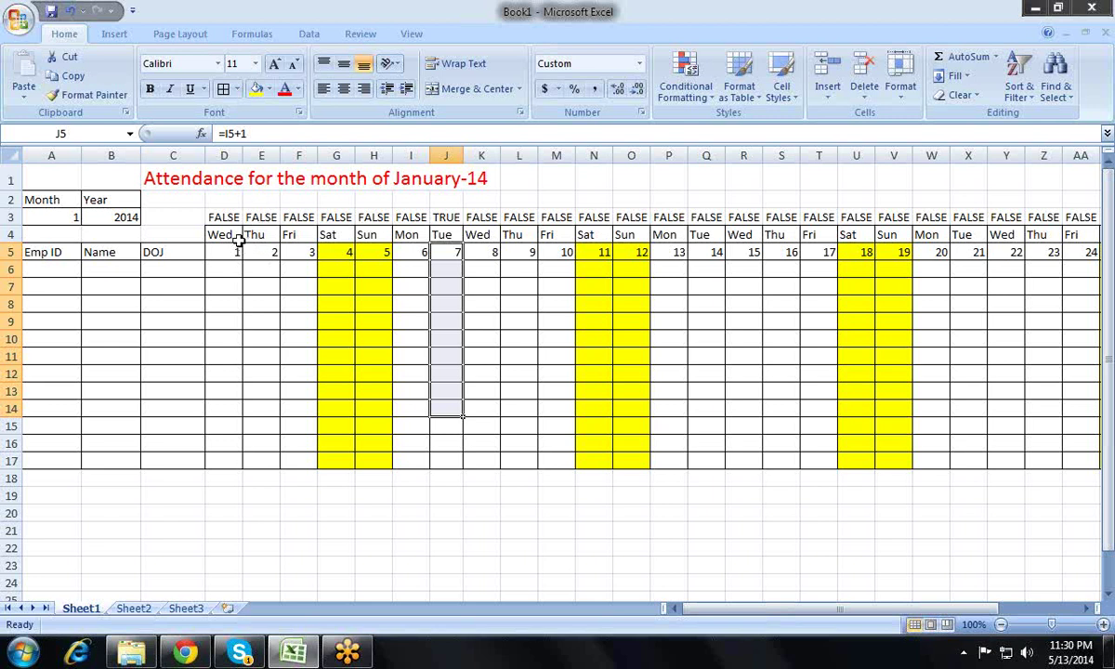
key(Up)
key(Up)
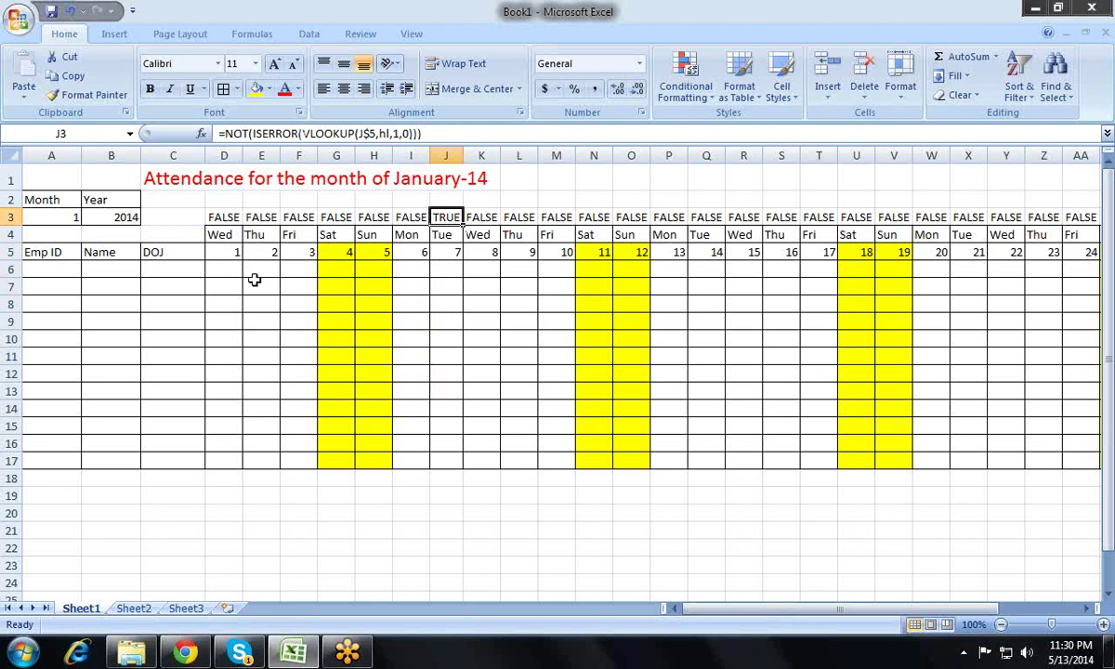
key(Left)
key(Left)
key(Left)
key(Right)
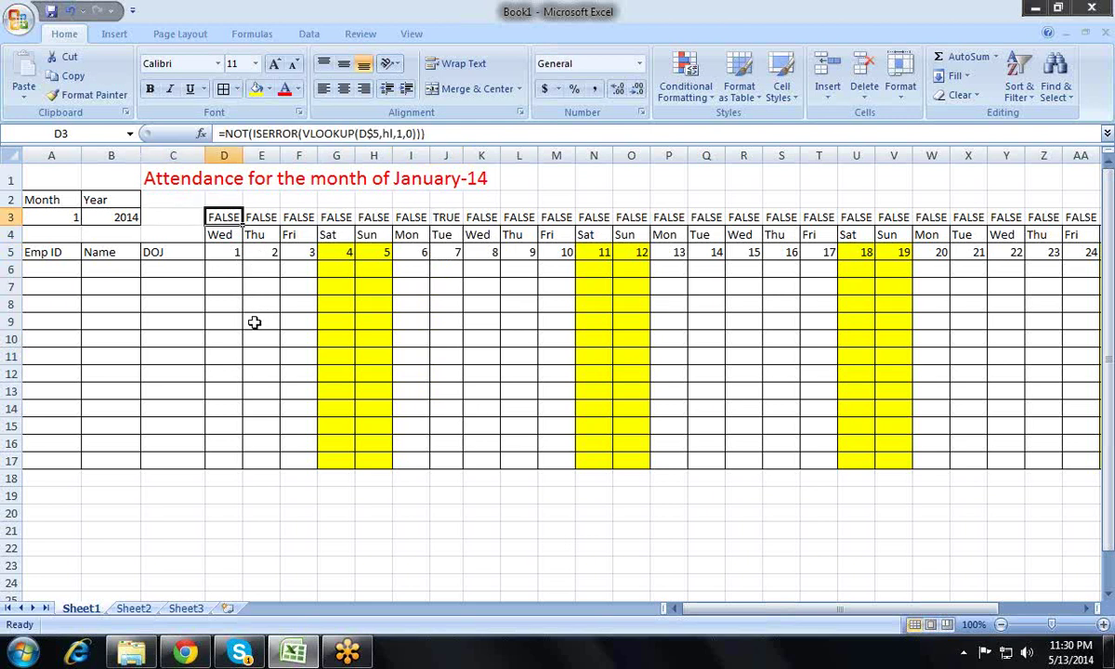
key(F2)
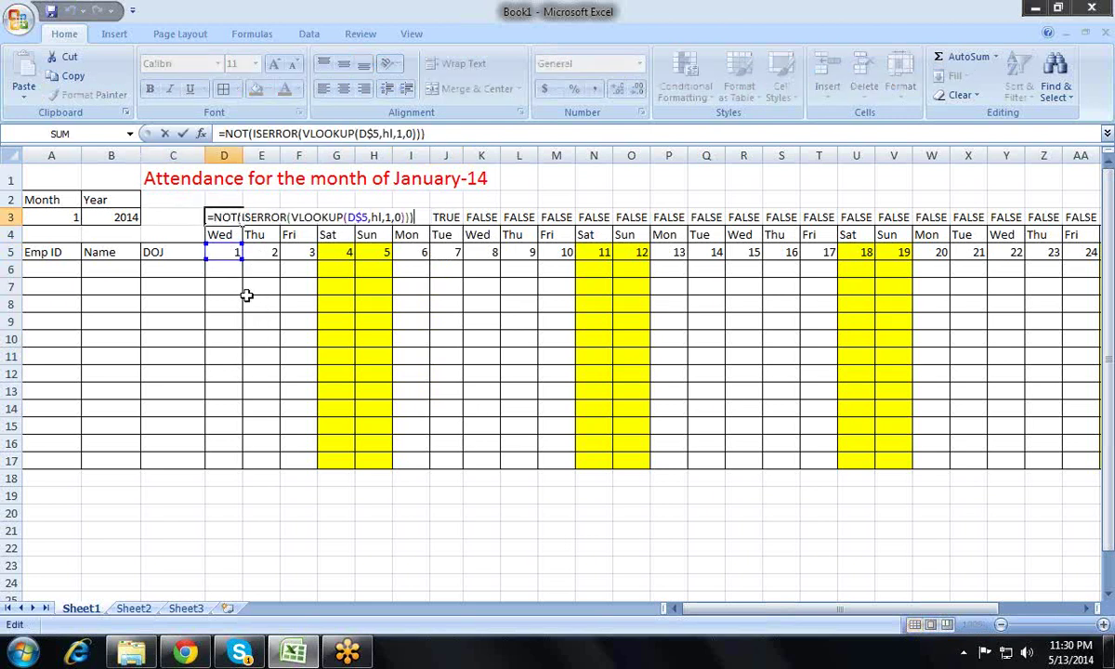
key(shift+Left)
key(shift+Left)
key(shift+Left)
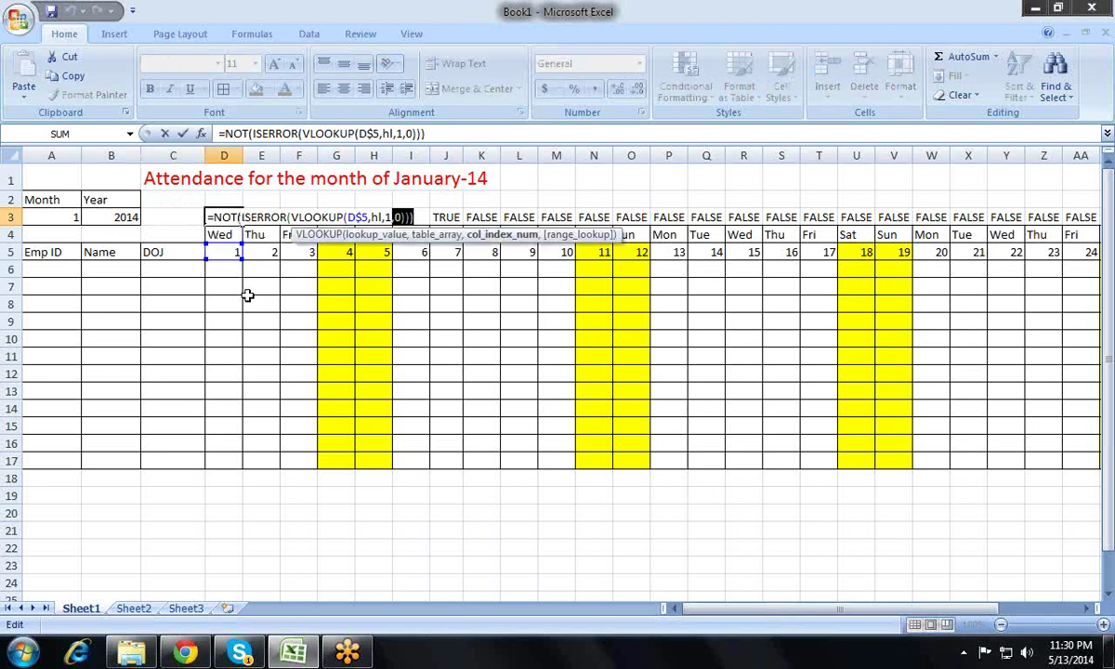
key(shift+Left)
key(shift+Left)
key(shift+Left)
key(shift+Left)
key(shift+Left)
key(shift+Left)
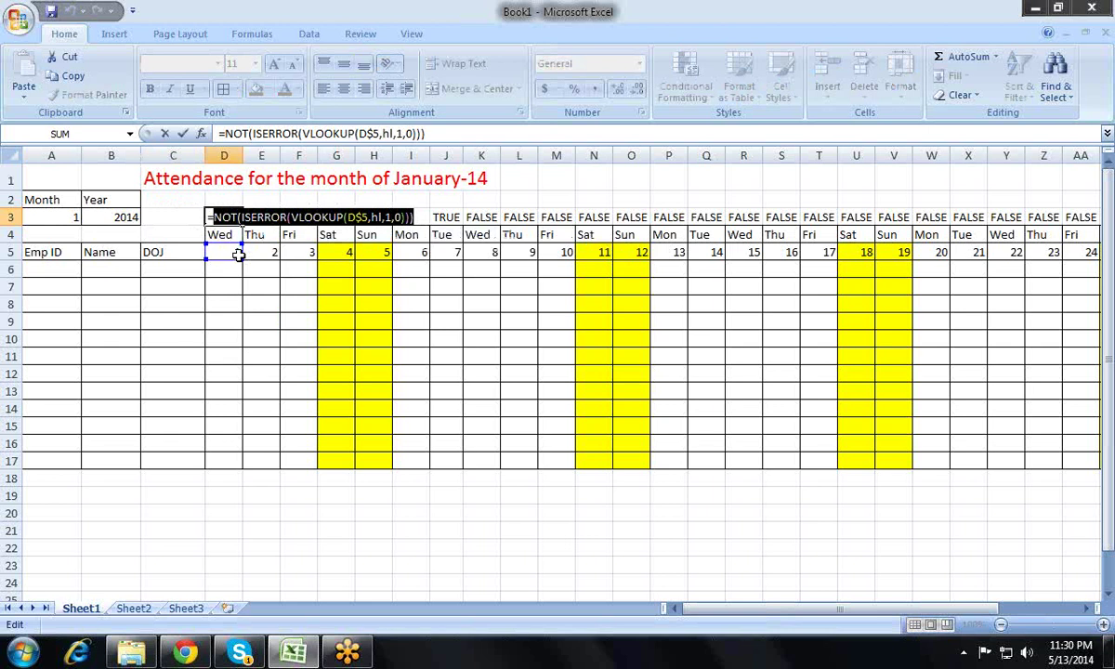
key(Escape)
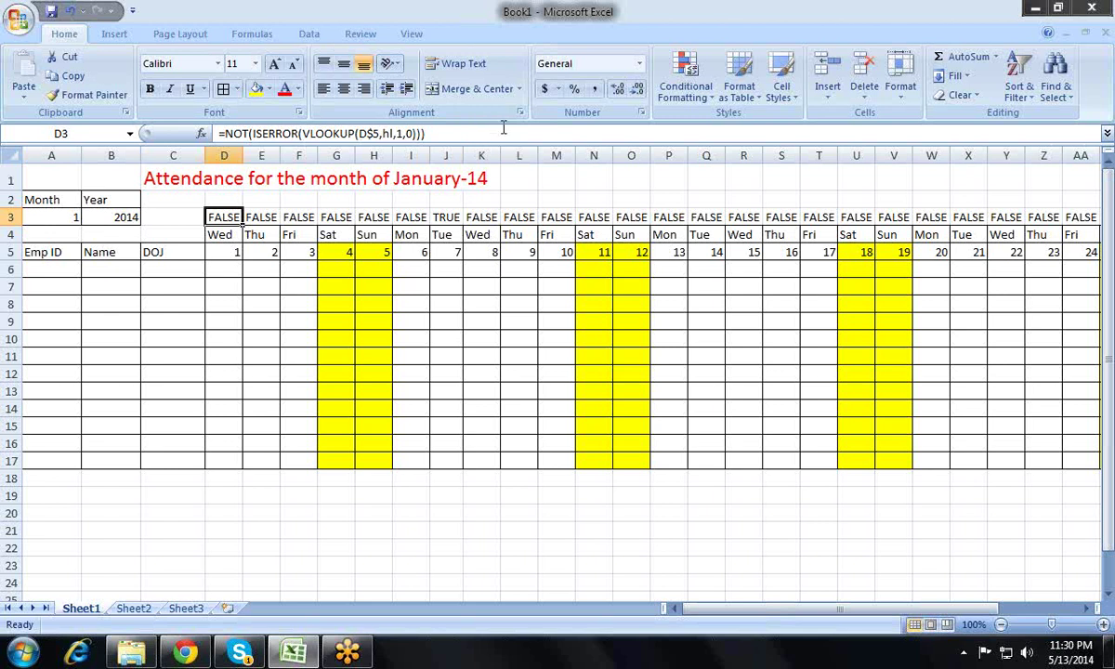
click(509, 134)
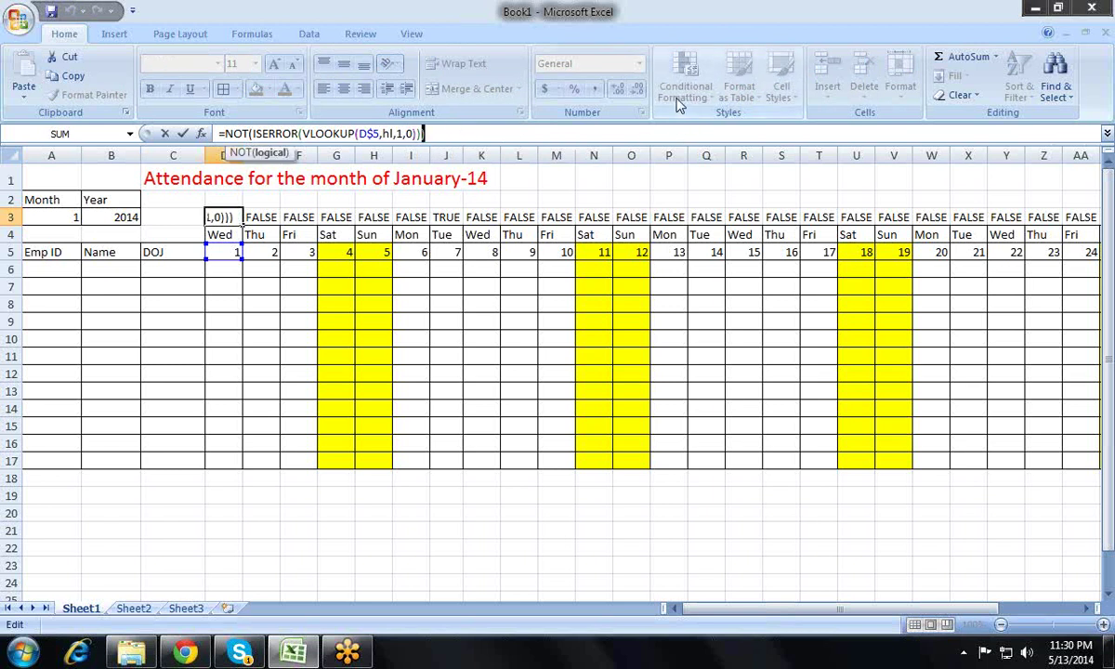
key(shift+Left)
key(shift+Left)
key(shift+Left)
key(shift+Left)
key(shift+Left)
key(shift+Left)
key(shift+Left)
key(shift+Left)
key(shift+Left)
key(ctrl+c)
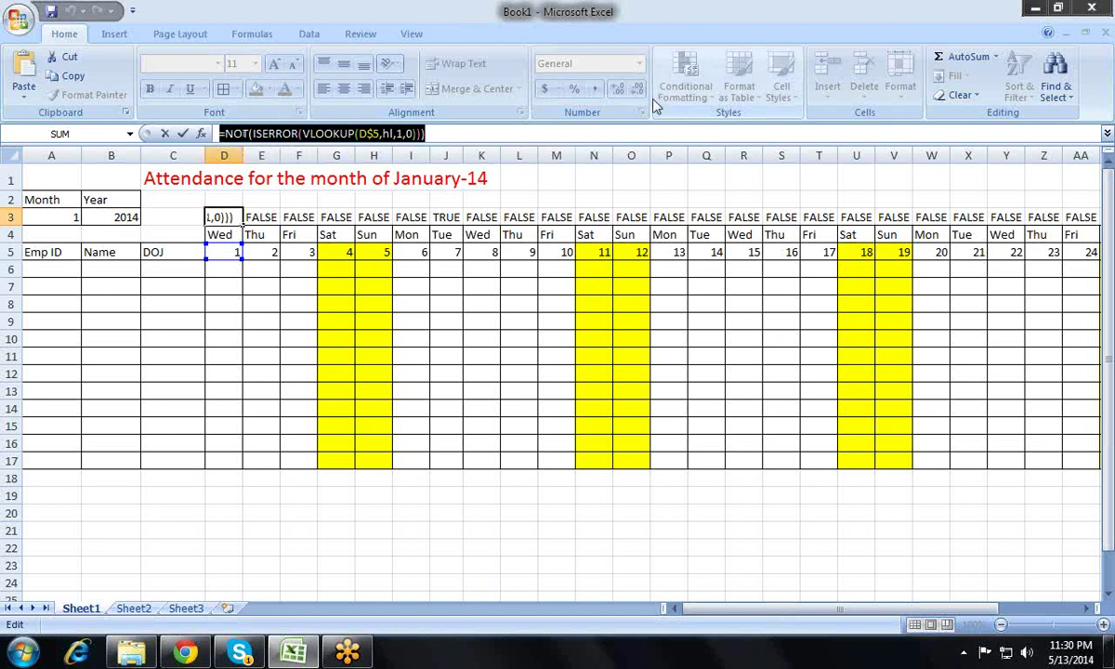
key(Escape)
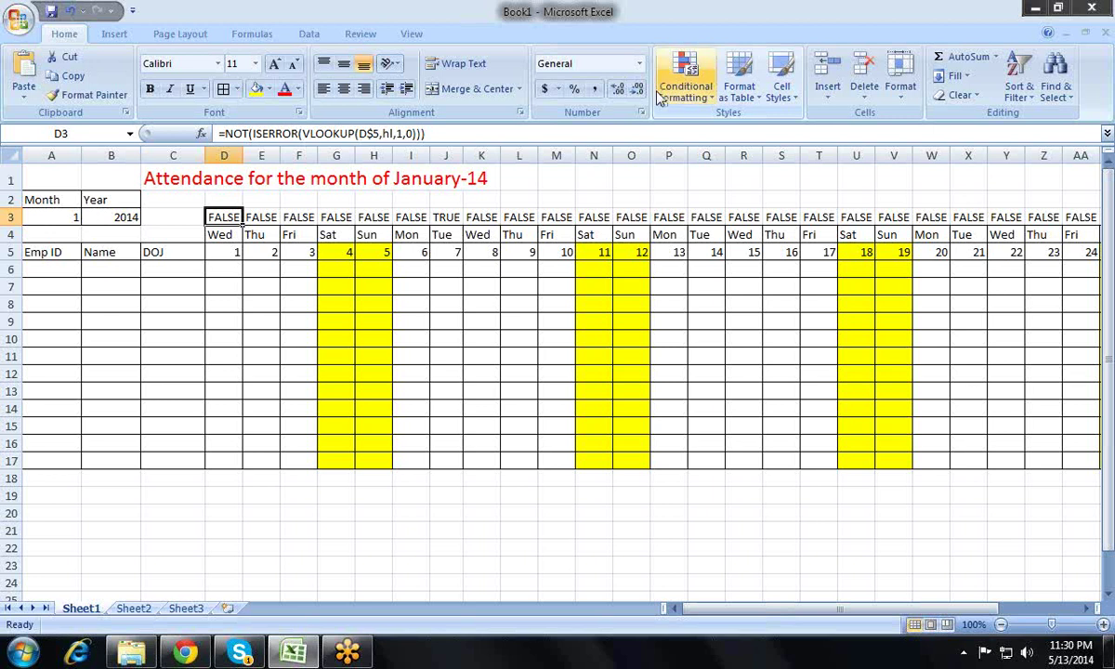
- Create a new formula-based conditional formatting rule using =NOT(ISERROR(VLOOKUP(D$5,hl,1,0)))
click(681, 79)
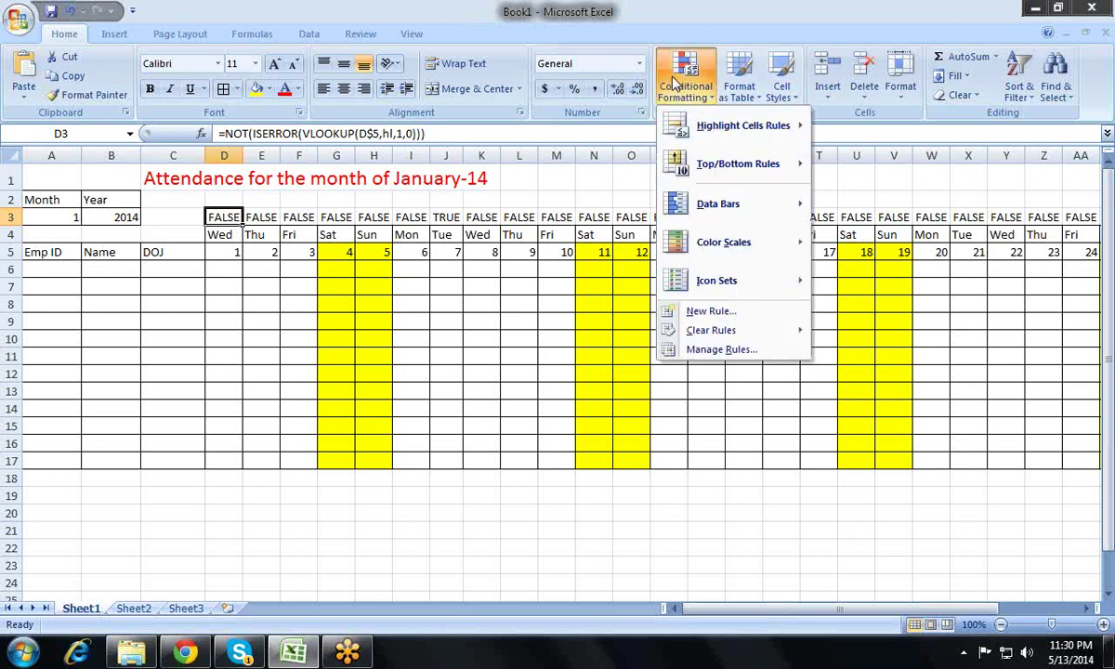
click(741, 312)
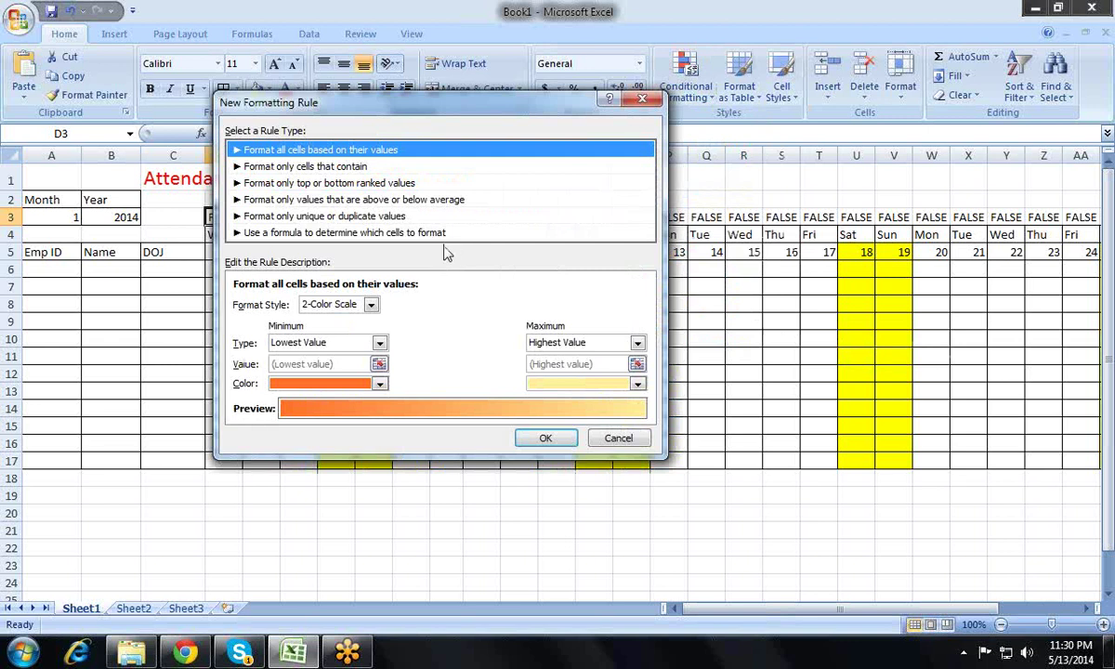
click(353, 216)
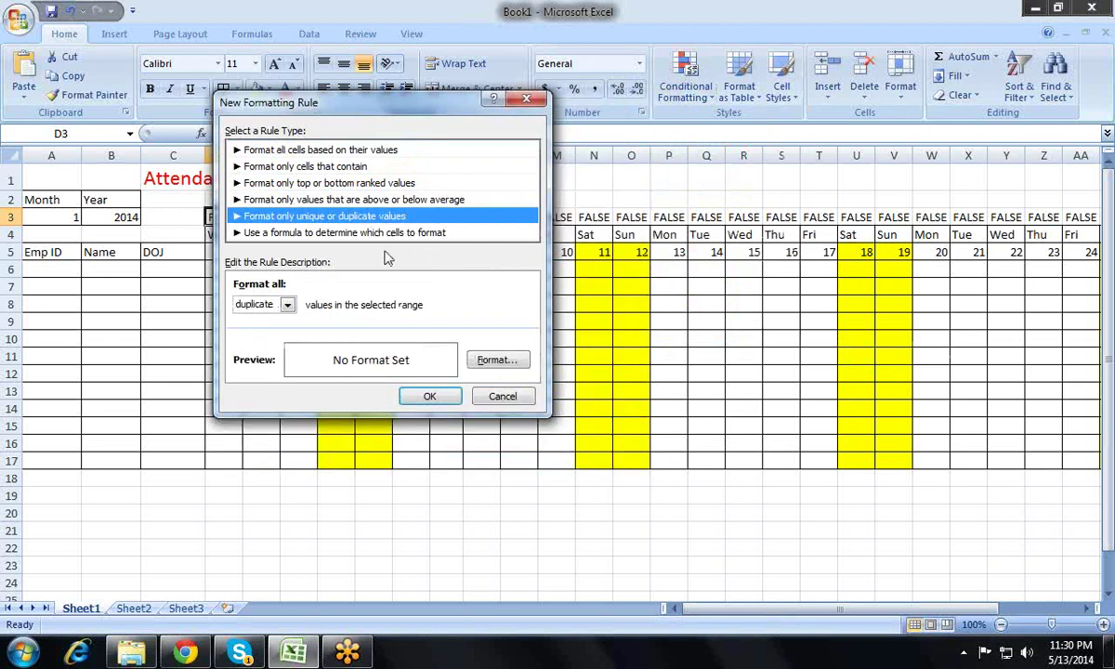
key(Down)
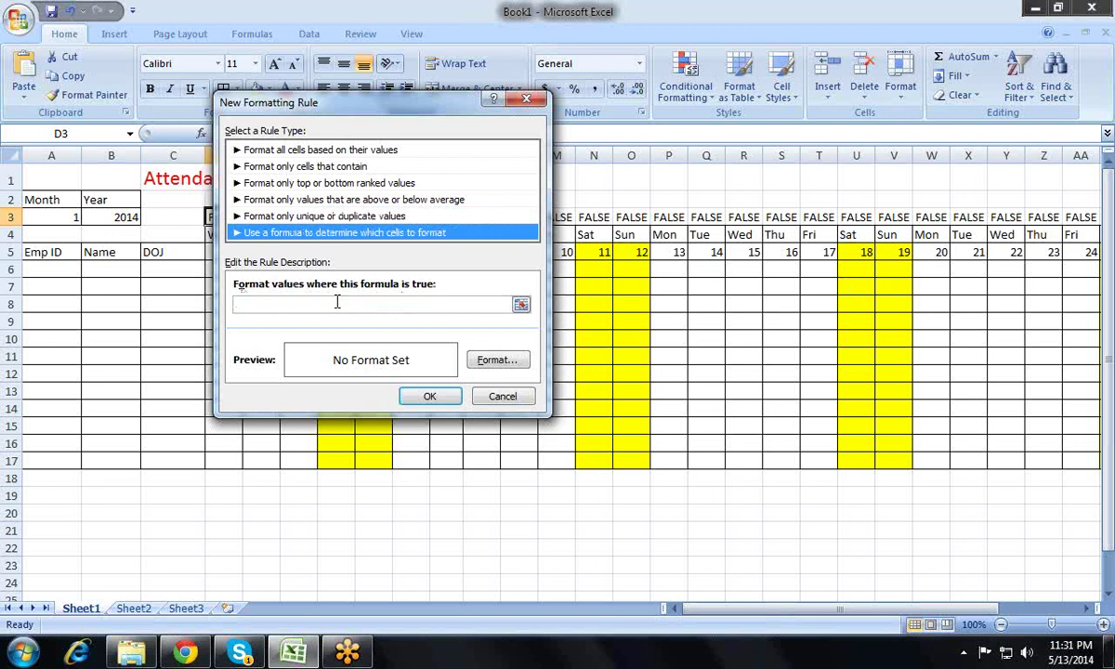
click(447, 304)
key(ctrl+v)
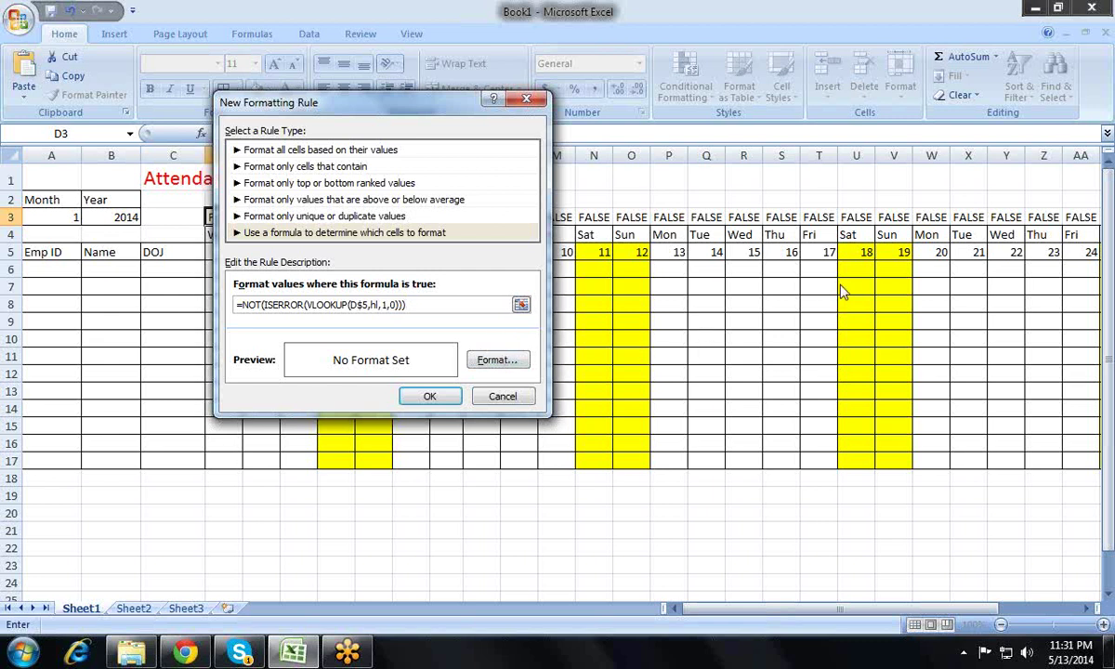
key(alt+f)
- Give the holiday rule a dark blue two-colour horizontal gradient fill and save it
key(ctrl+Tab)
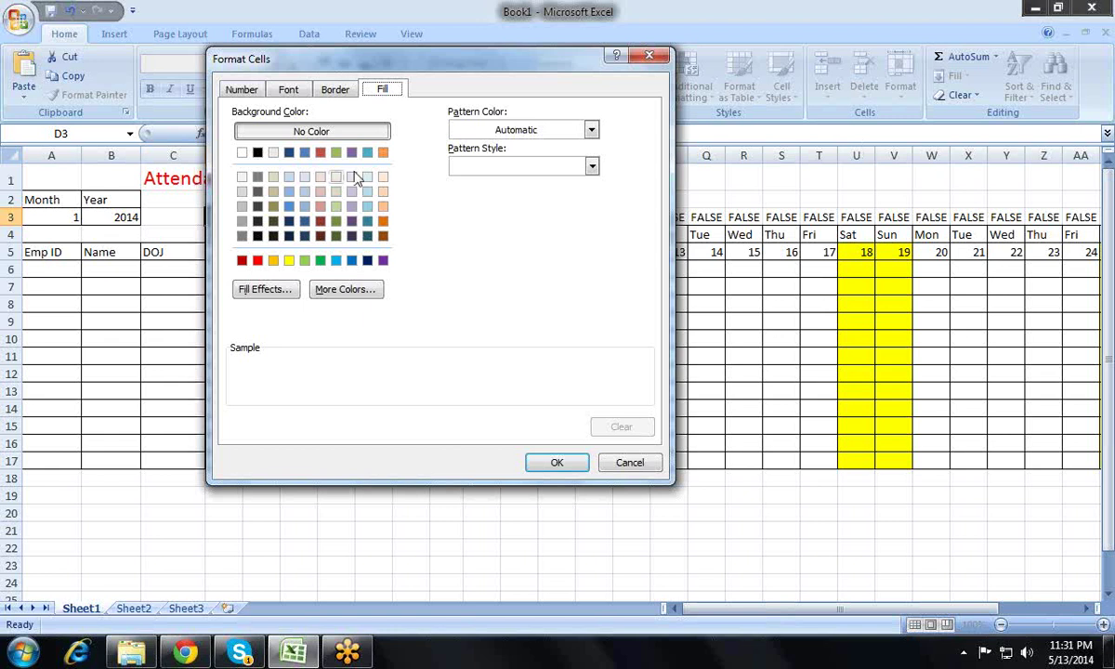
click(274, 237)
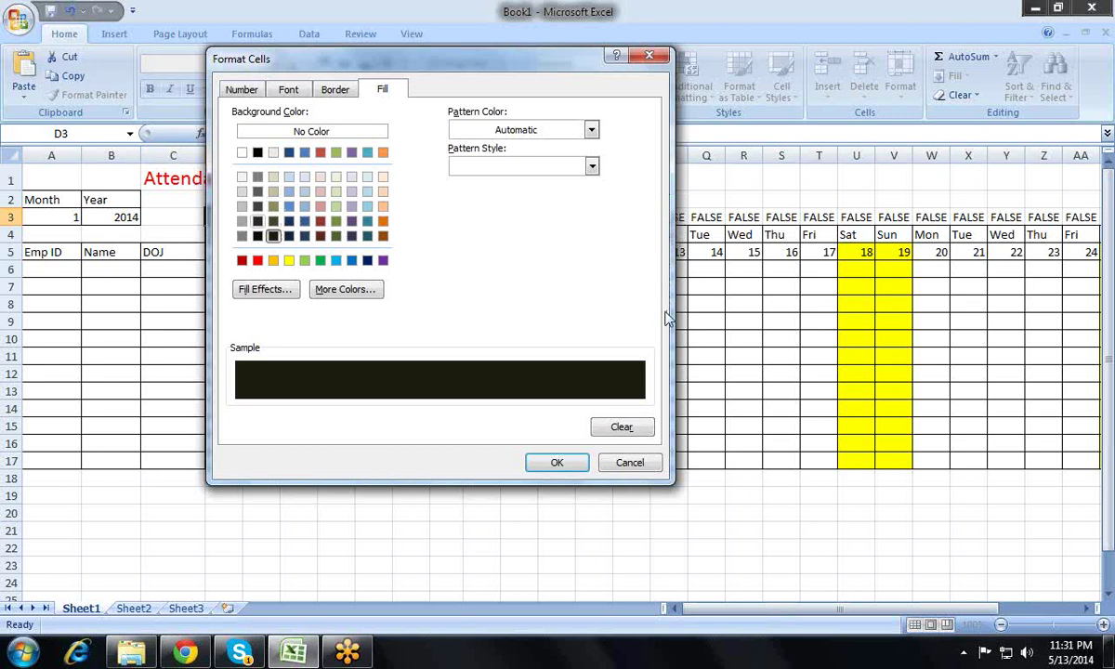
click(264, 289)
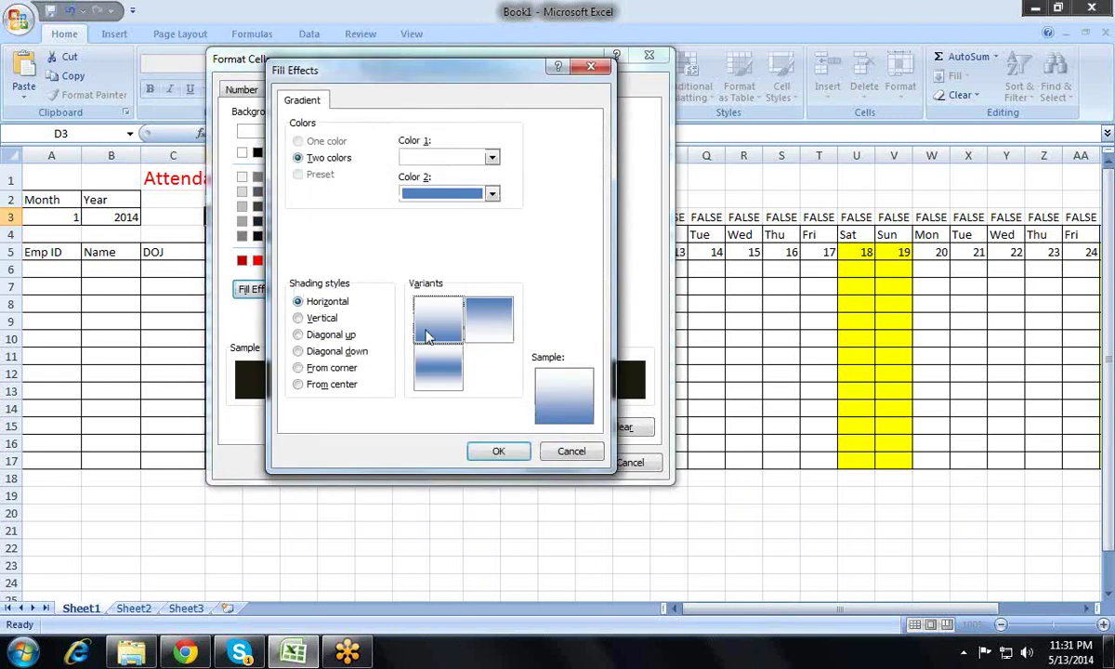
click(492, 454)
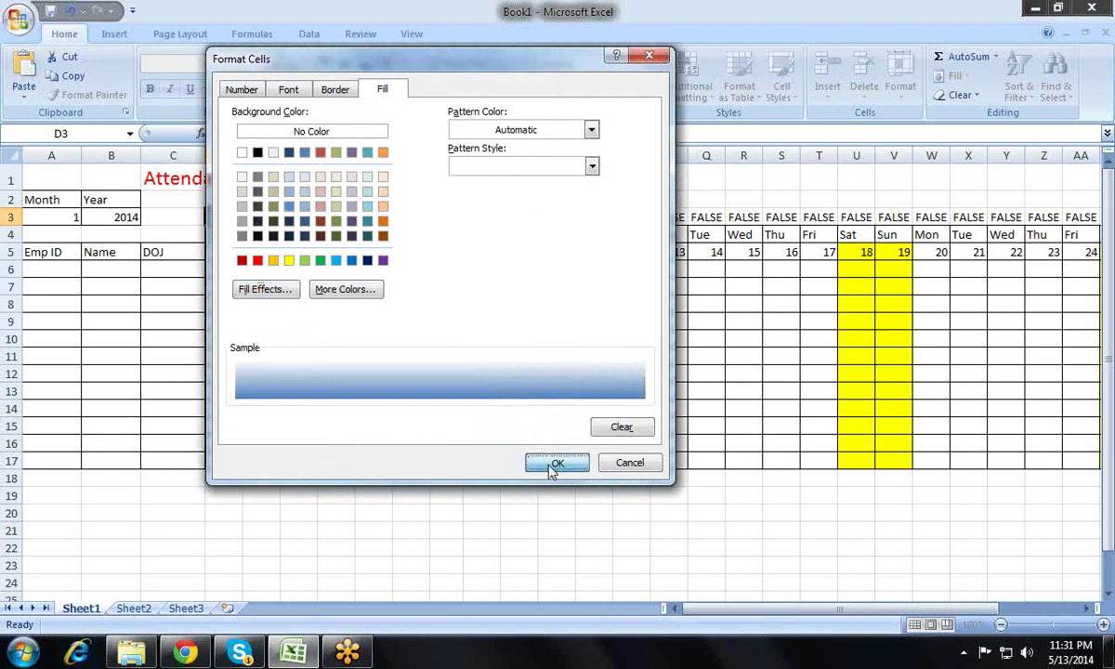
click(548, 467)
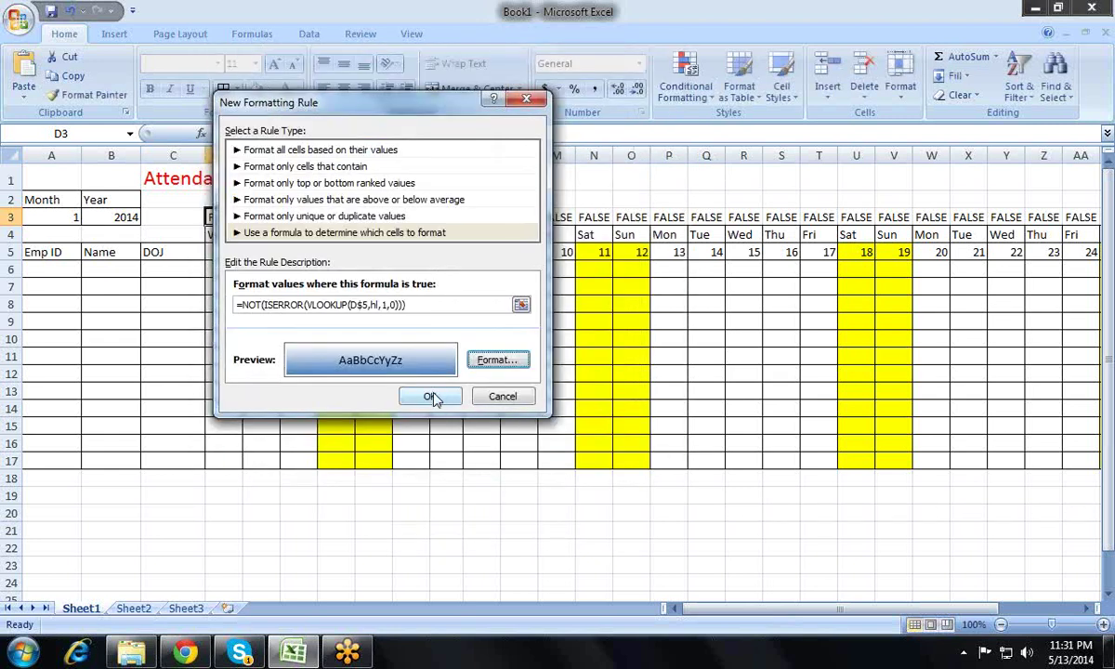
click(430, 396)
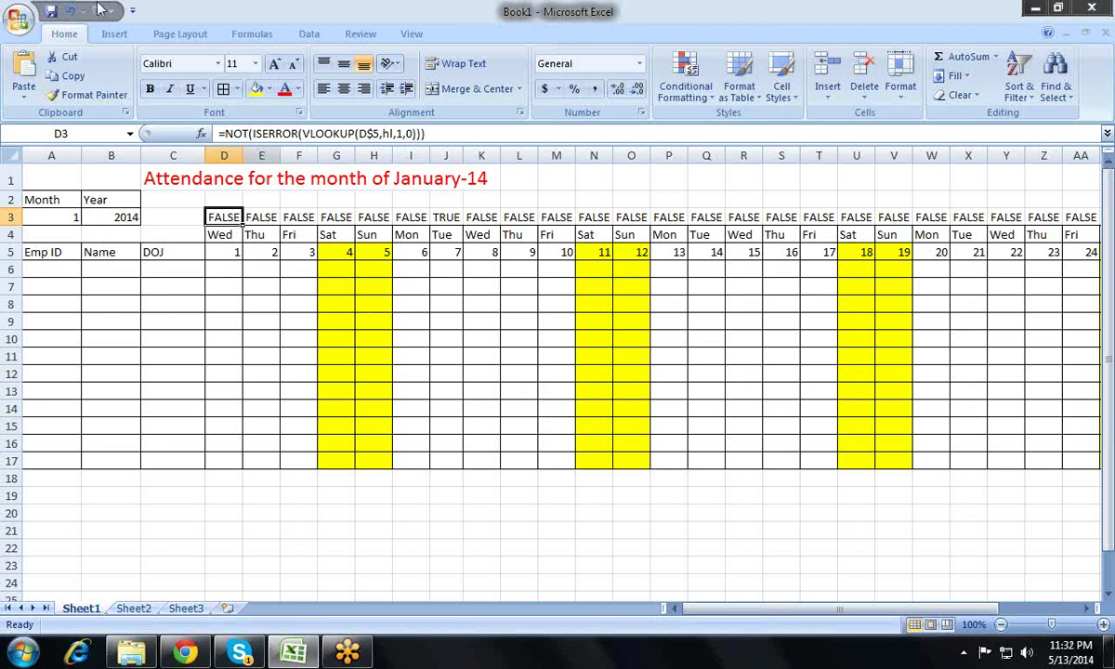
- Copy D3's holiday conditional formatting onto D5:AH17 with Format Painter
click(54, 95)
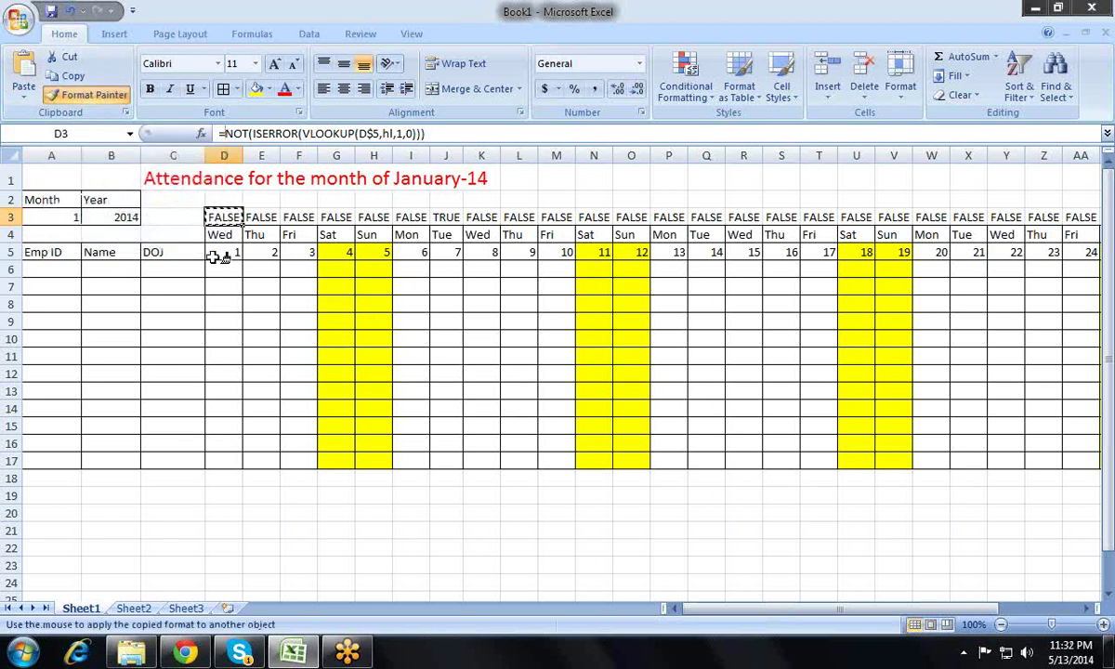
mouse_move(203, 263)
mouse_down()
mouse_move(1059, 451)
mouse_move(961, 466)
mouse_up()
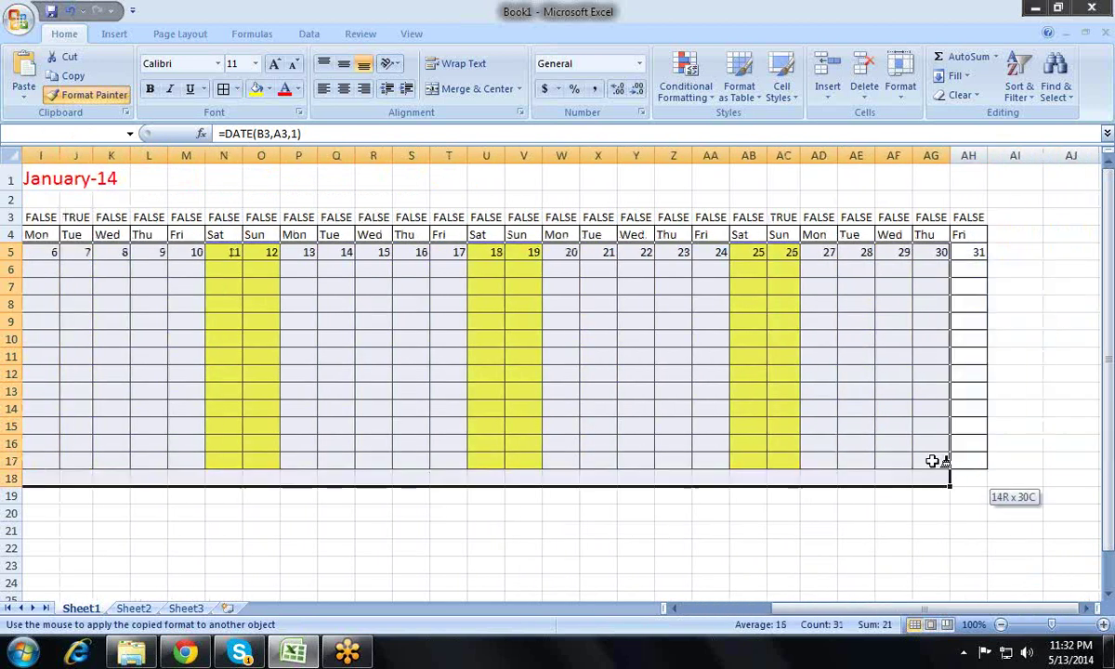
drag(961, 467, 966, 449)
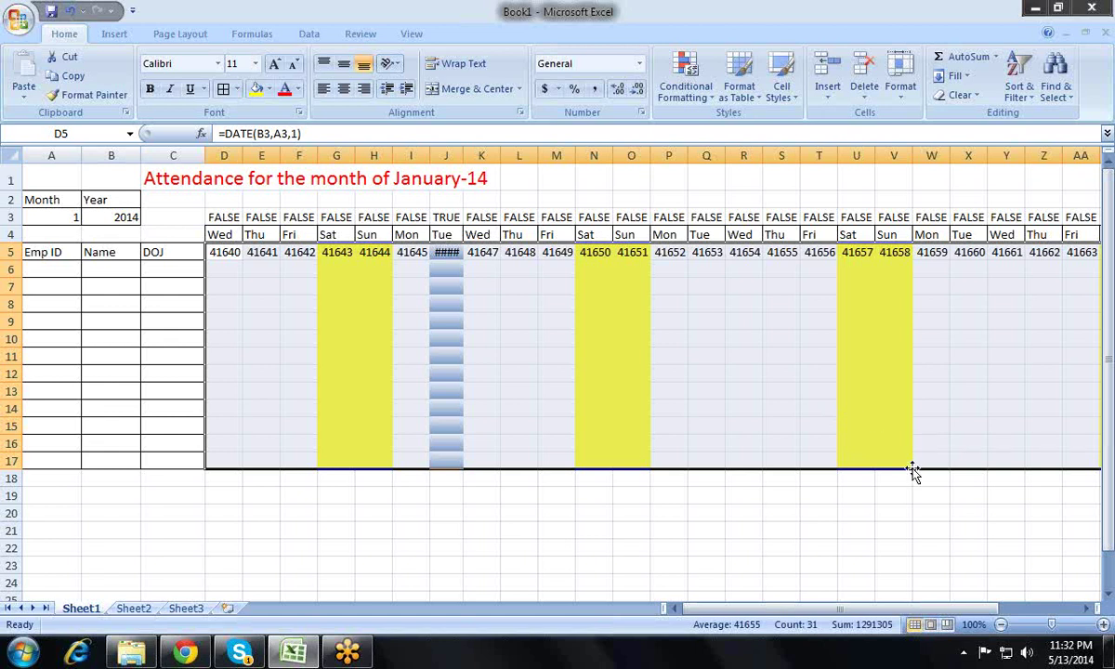
- Add All Borders to the D5:AH17 attendance grid
key(alt+h)
key(b)
key(a)
key(Up)
key(Down)
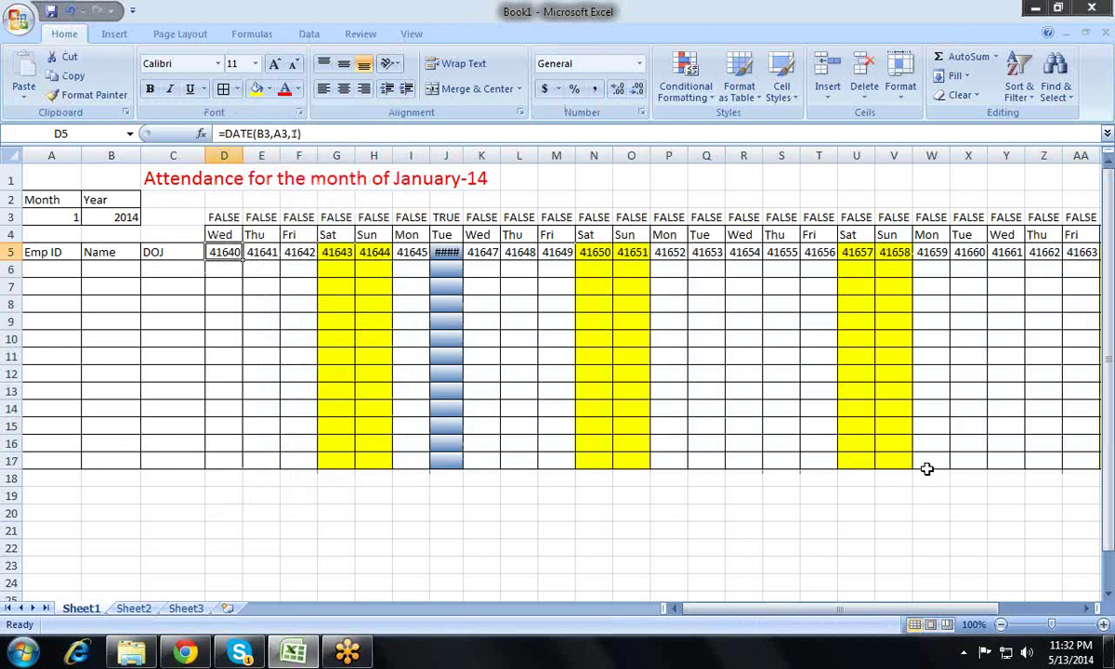
key(ctrl+shift+Right)
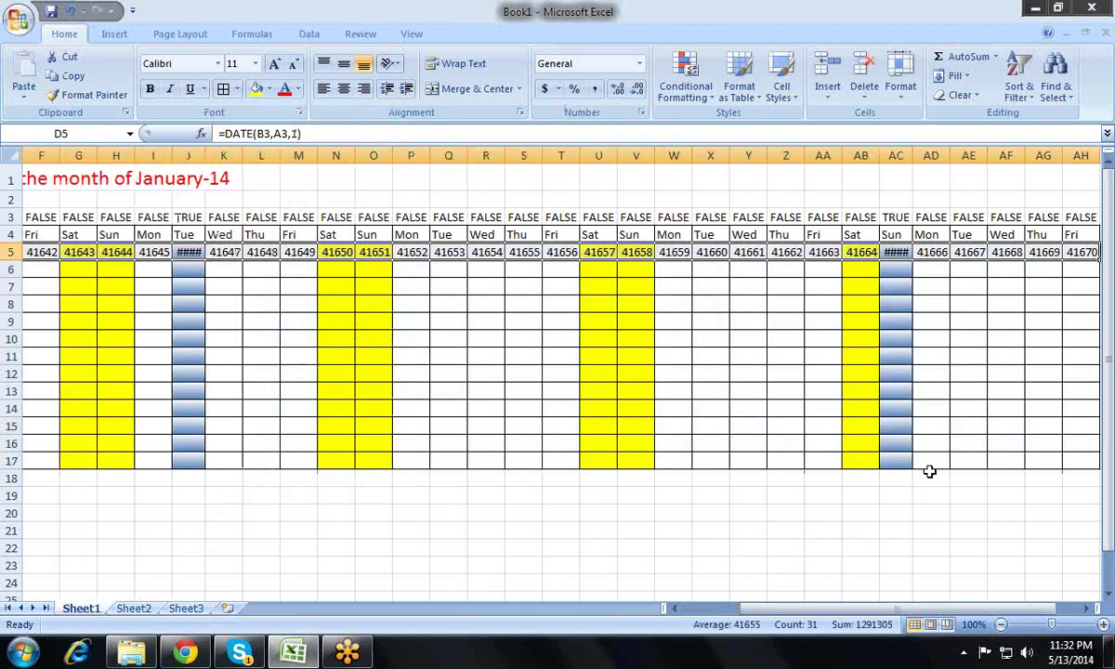
- Apply the custom number format "D" to D5:AH5 so dates show as day numbers
key(ctrl+BackSpace)
key(ctrl+1)
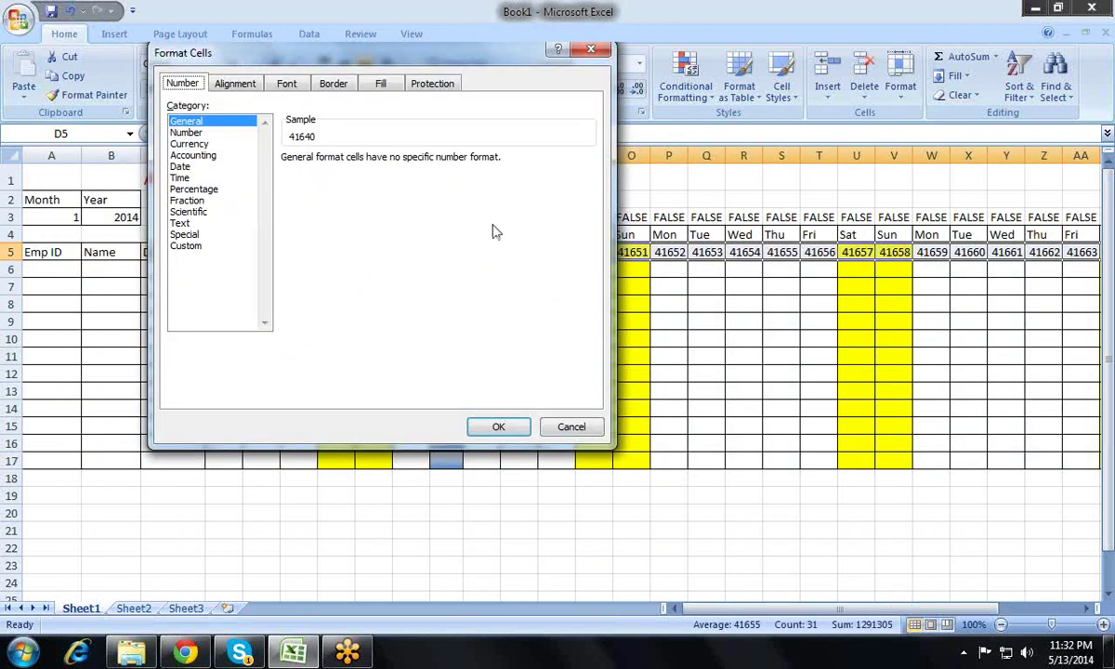
click(193, 245)
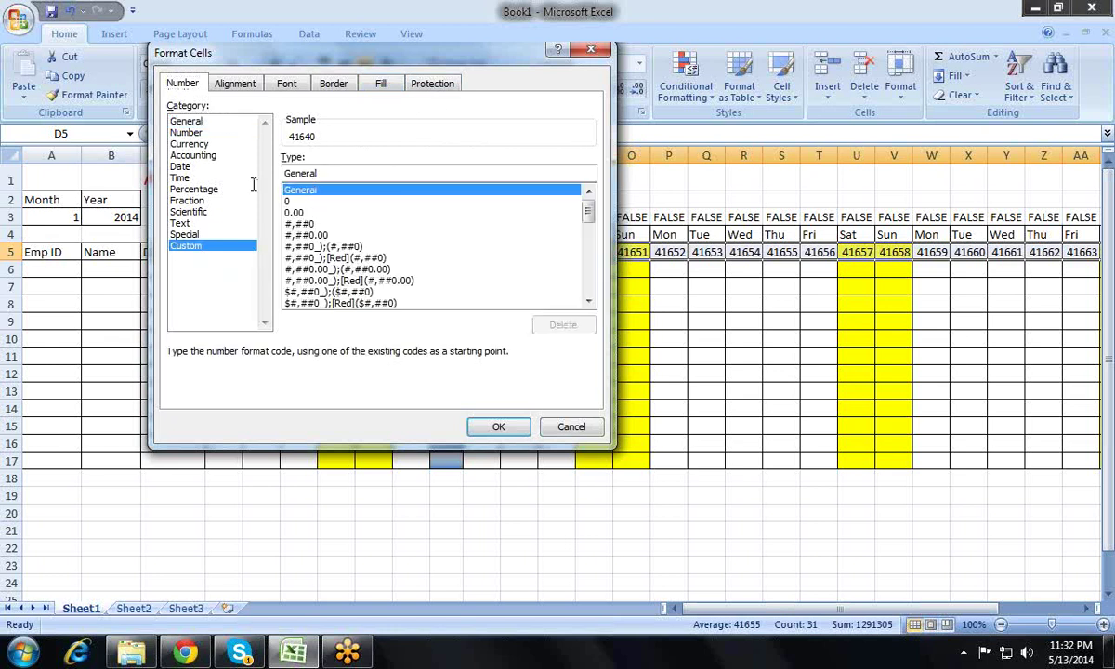
key(Tab)
text(D)
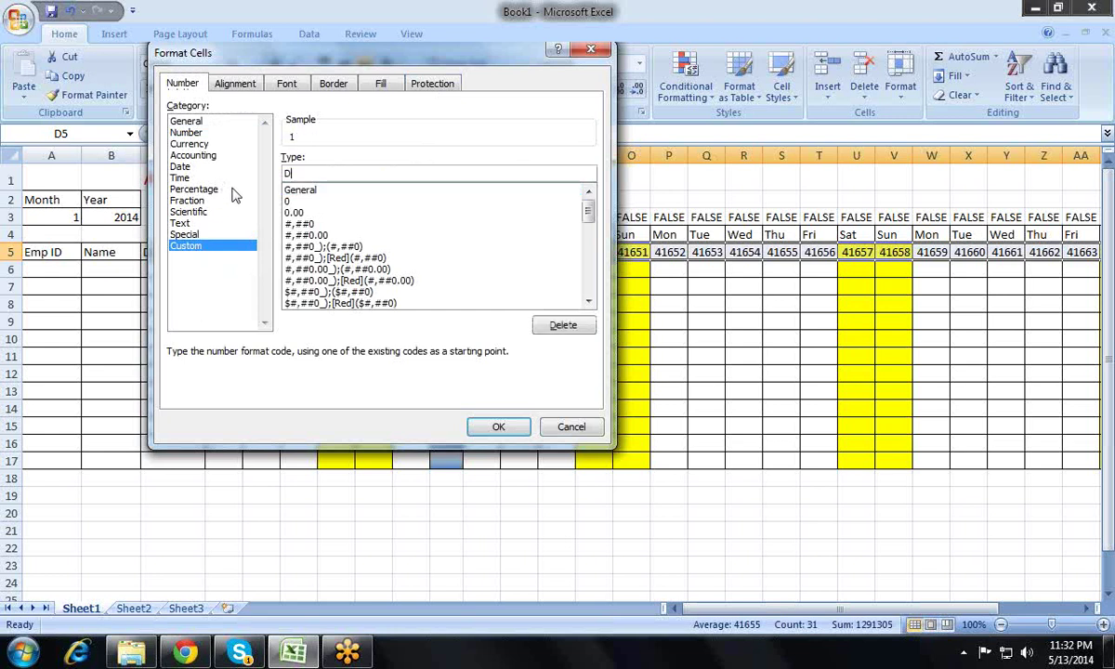
key(Return)
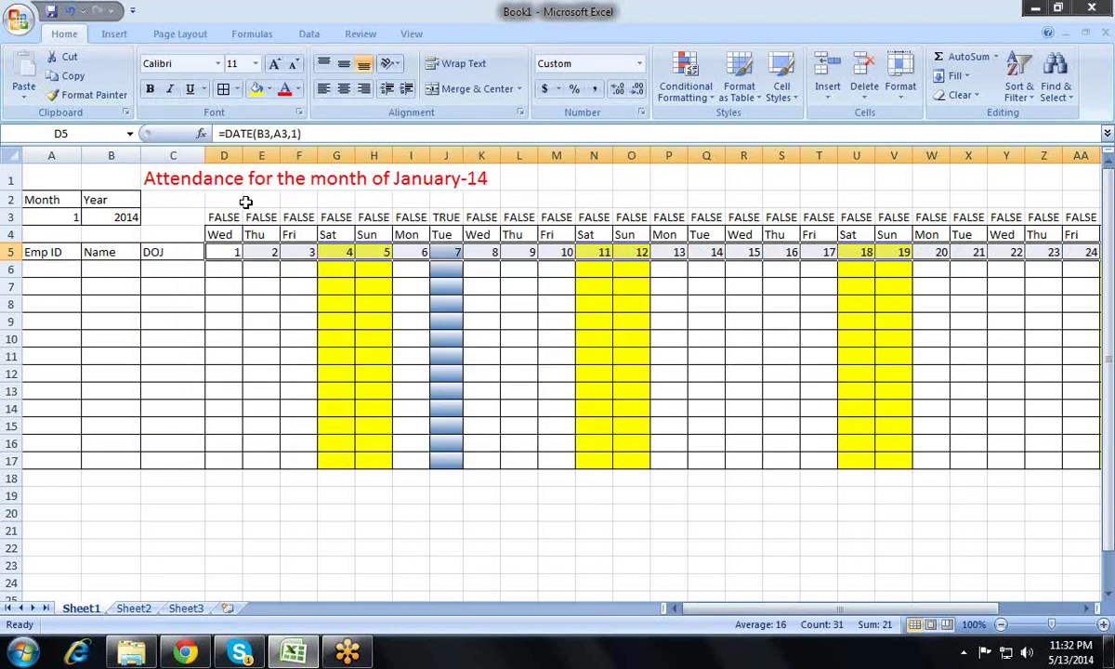
key(Left)
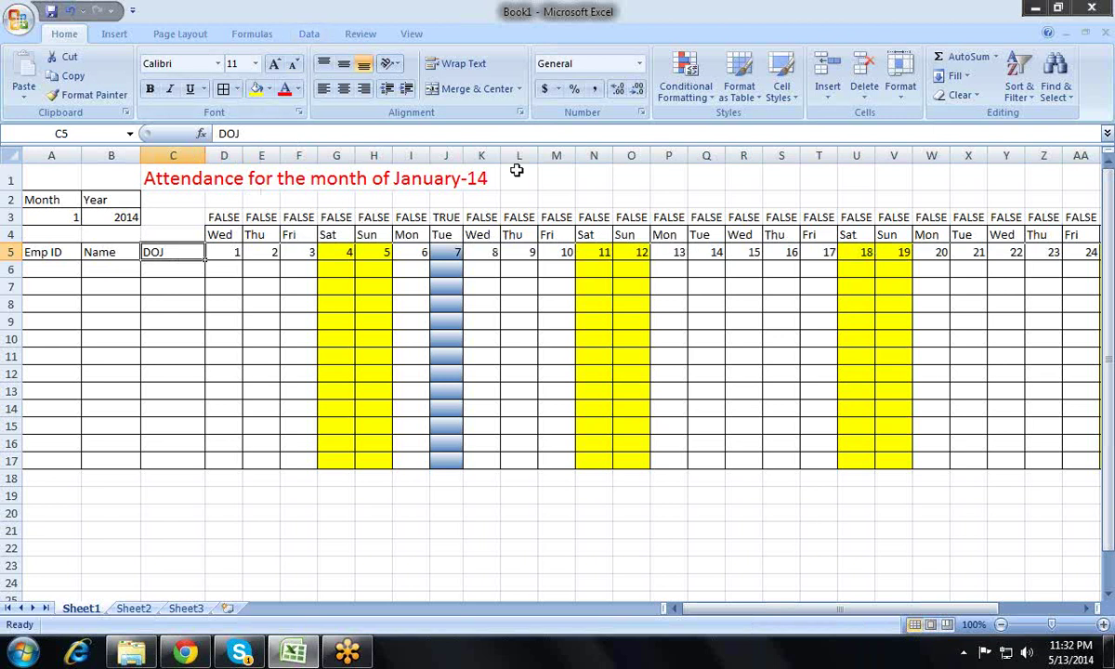
key(Up)
key(Up)
key(Right)
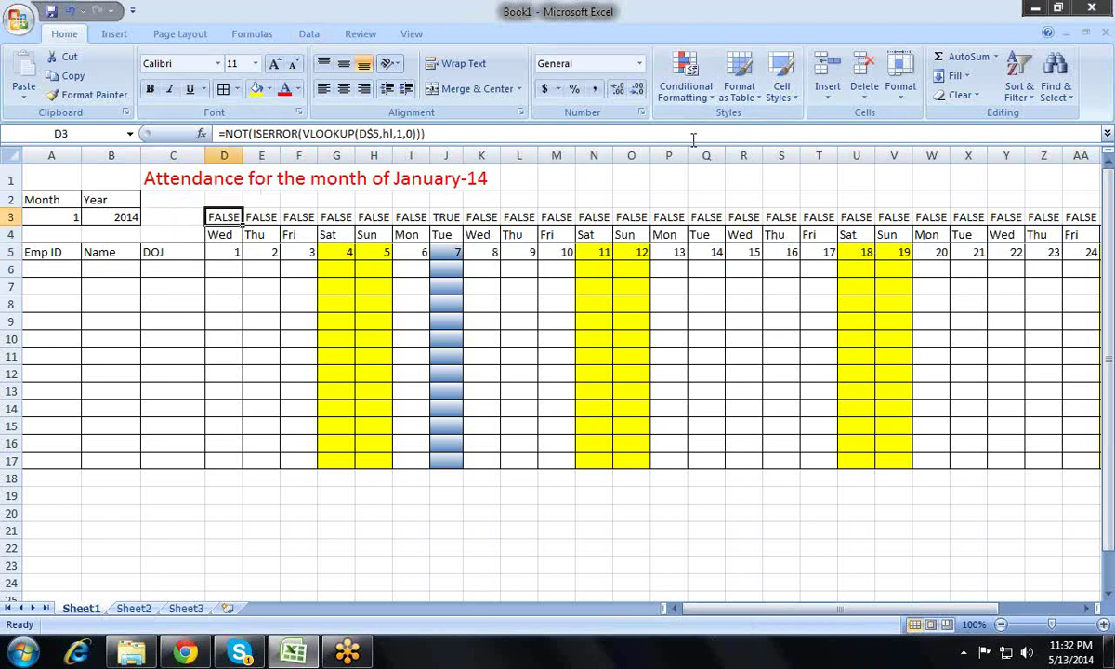
- Clear the TRUE/FALSE helper values from D3:AH3
key(ctrl+shift+Right)
key(Delete)
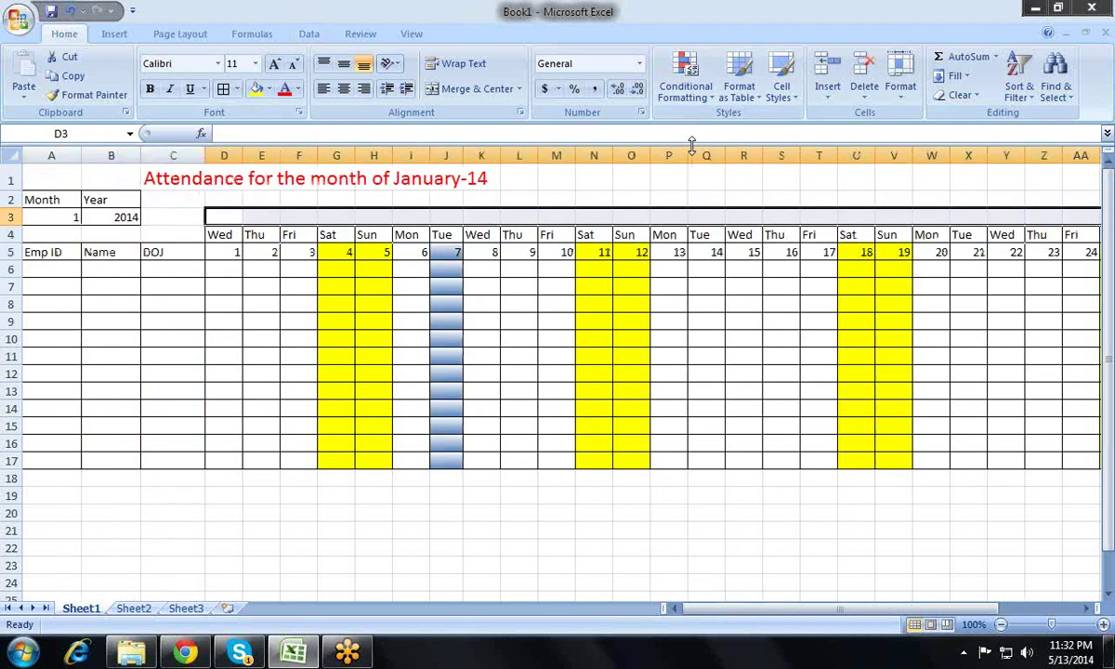
key(Left)
key(Left)
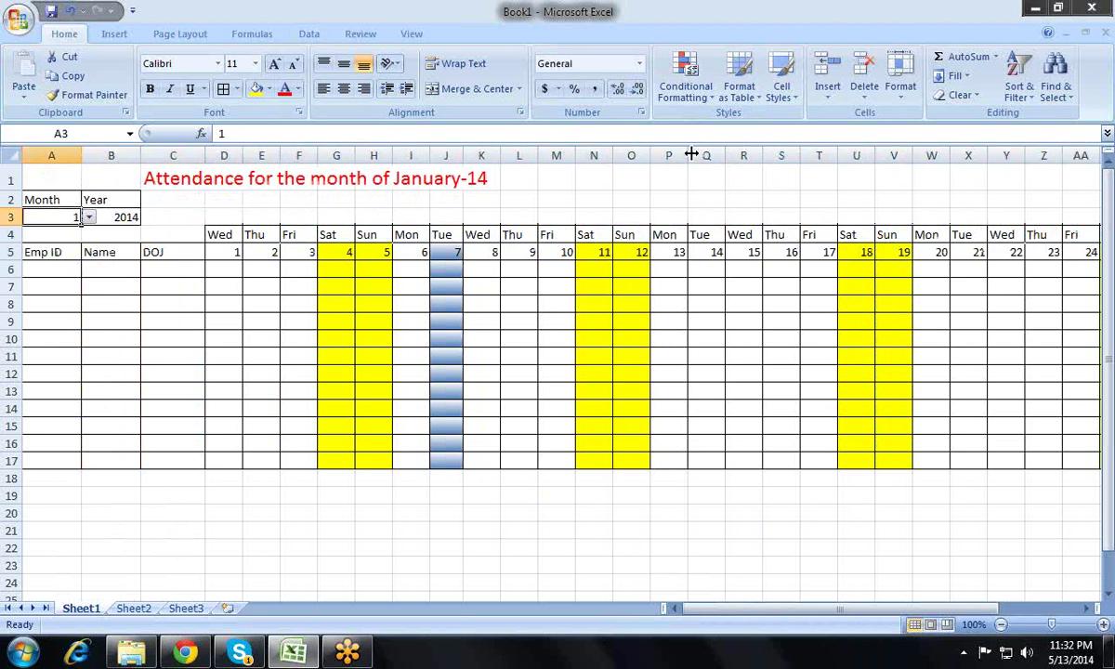
key(Right)
key(Right)
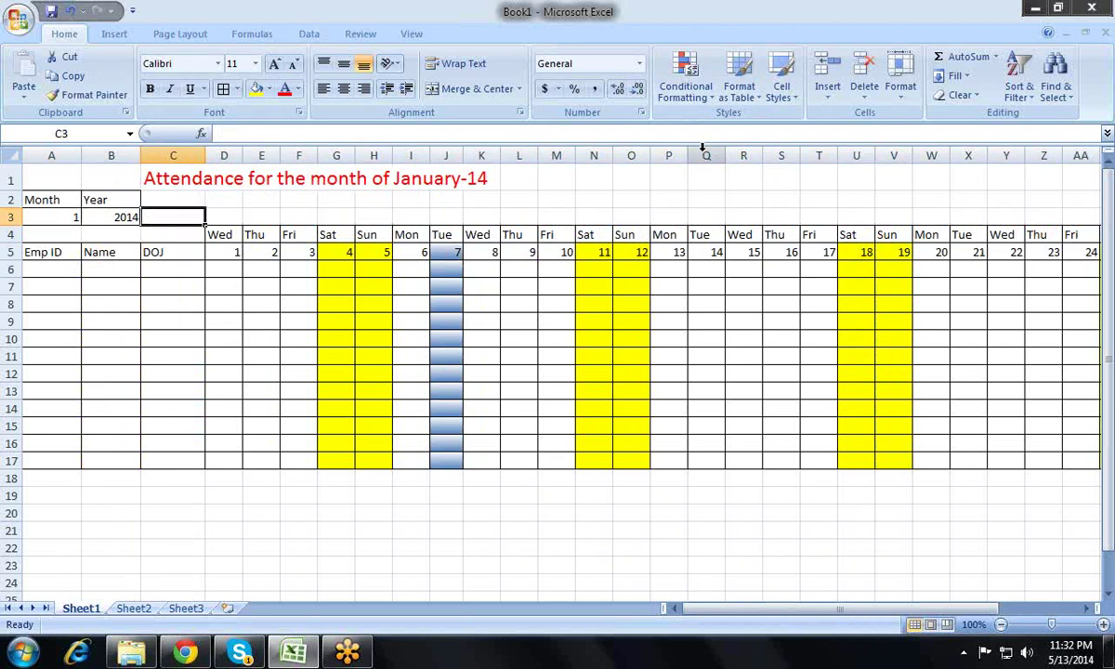
key(Right)
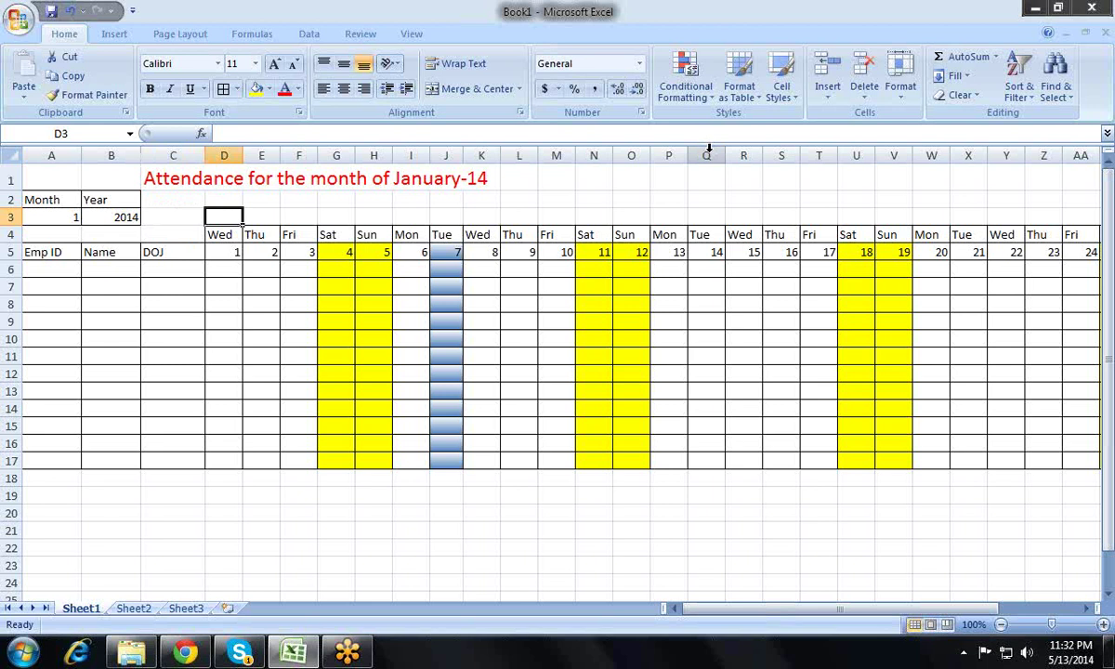
- Cancel a stray entry typed into D6, leaving the grid unchanged
key(Down)
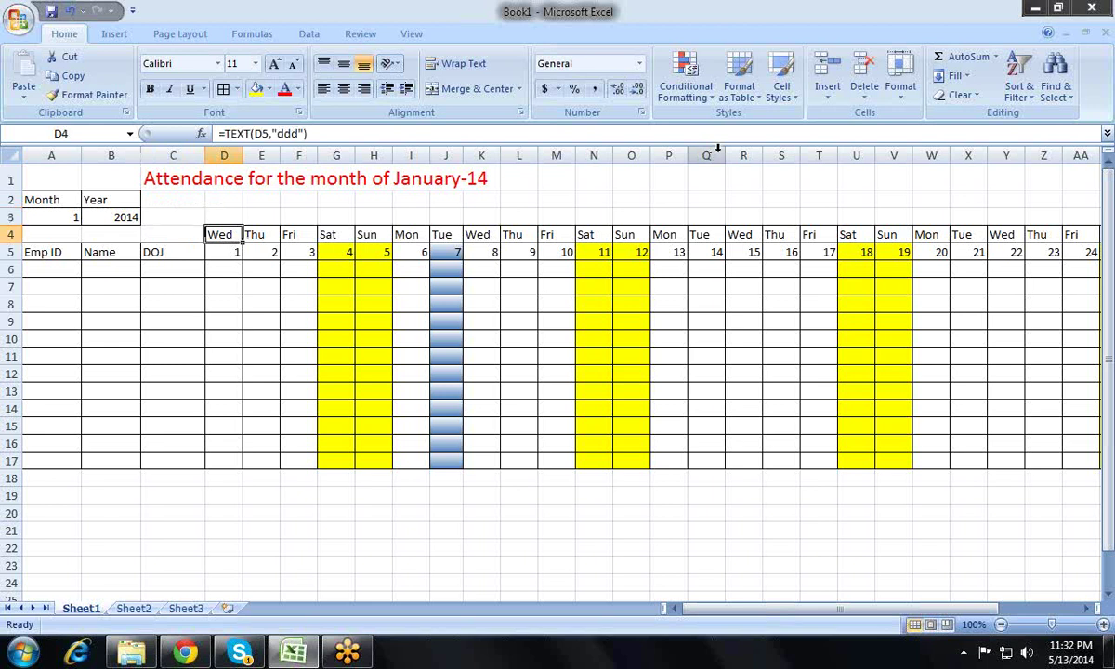
key(Down)
key(Down)
text(=)
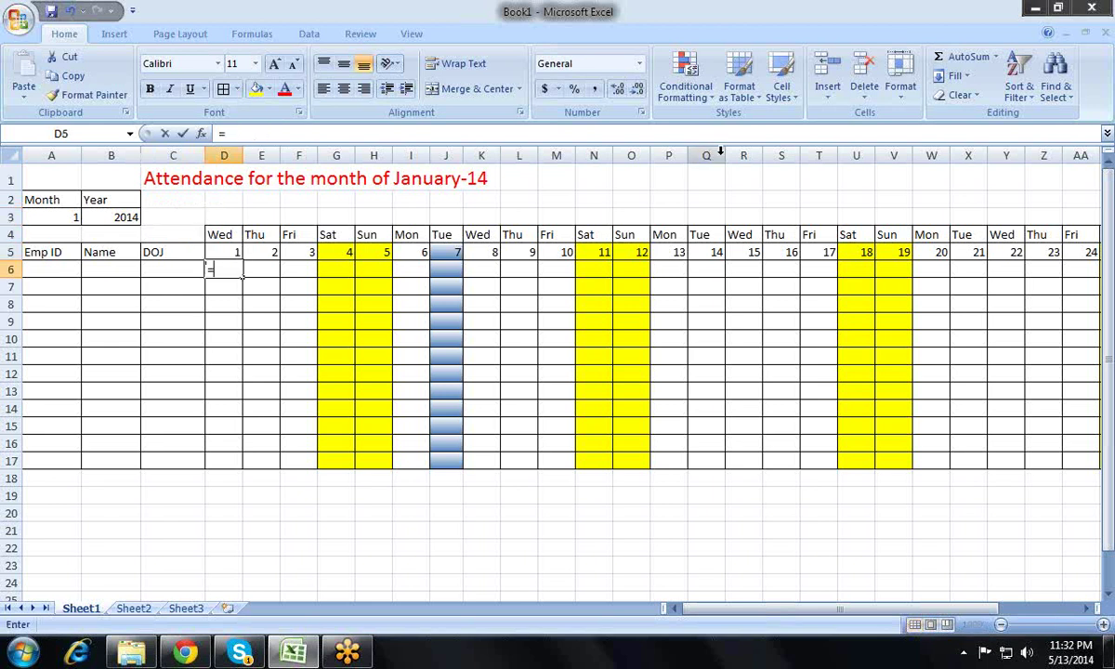
text(SDFKIH)
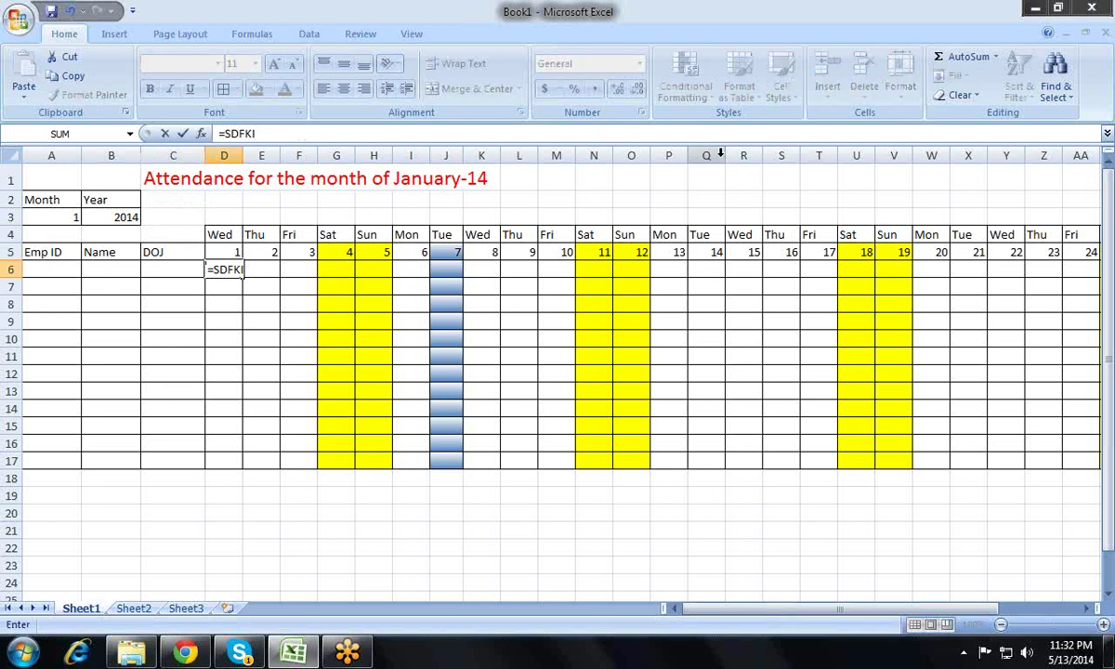
key(Escape)
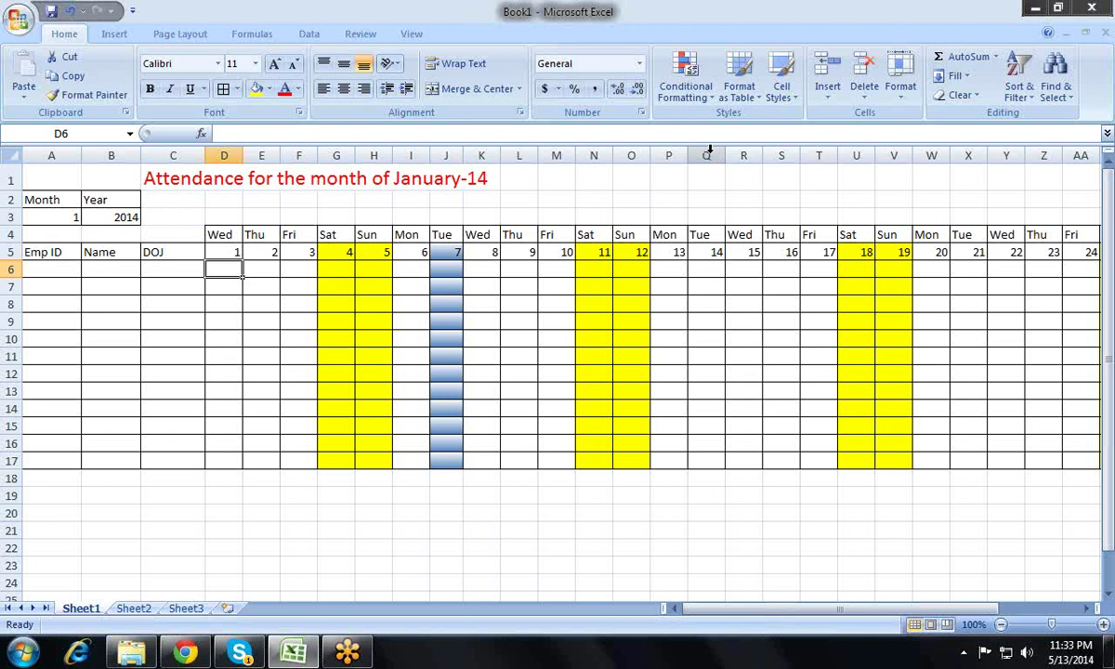
key(Left)
key(Left)
key(Left)
key(Right)
key(Right)
key(Right)
key(Right)
key(Right)
key(Right)
key(Right)
key(Left)
key(Left)
key(Left)
key(Left)
key(Left)
key(Left)
key(Left)
key(Left)
key(Left)
key(Left)
- AutoFit columns D–AH to the row 5 dates and row 4 weekday names, so all 31 days fit
key(Up)
key(ctrl+shift+Right)
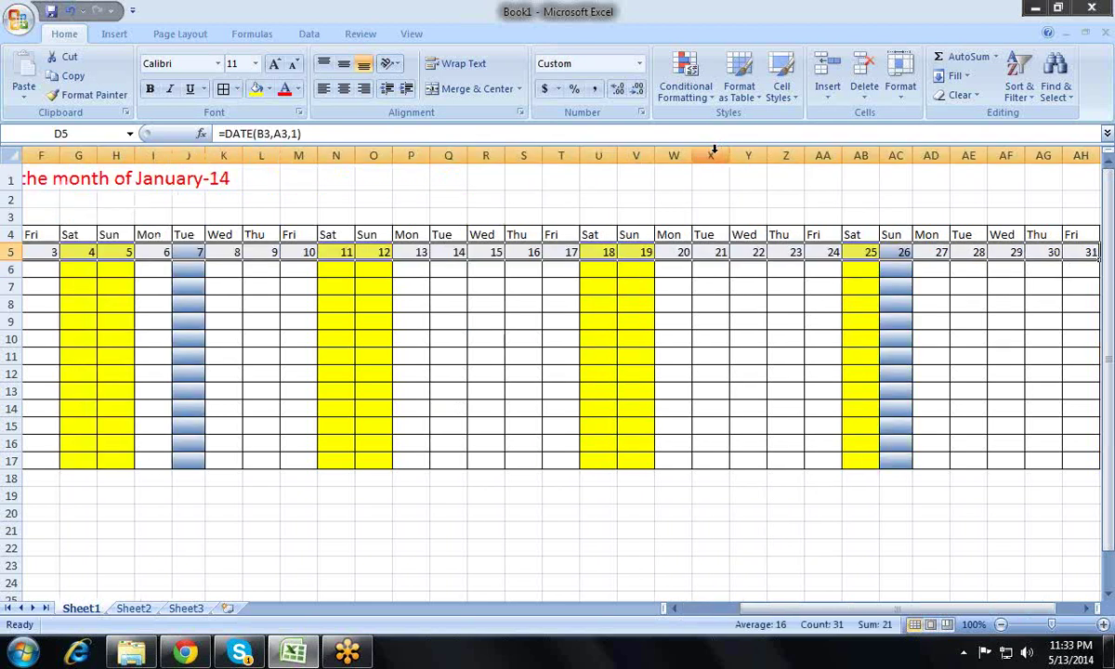
key(alt+h)
key(o)
key(i)
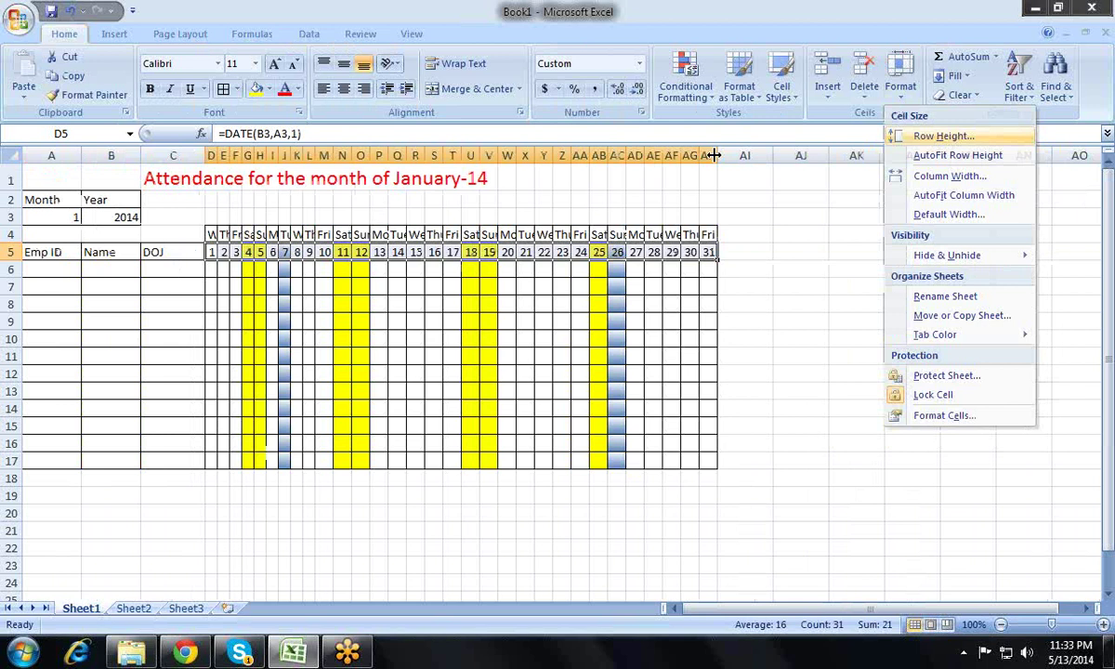
key(Up)
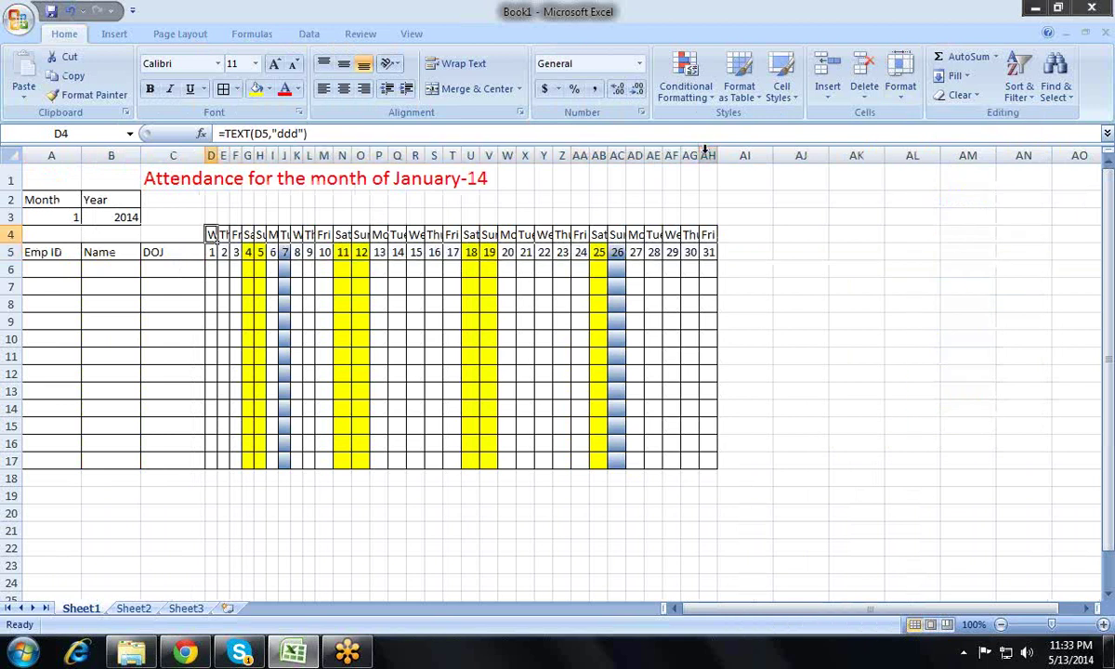
key(ctrl+shift+Right)
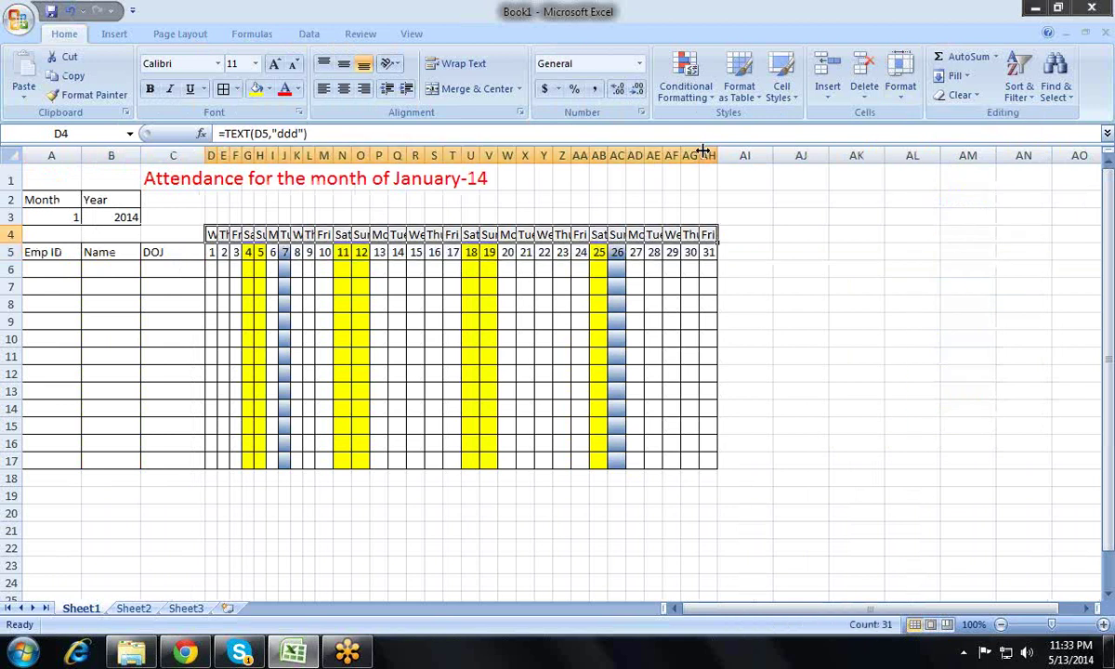
key(alt+h)
key(o)
key(i)
key(Down)
key(Down)
key(Down)
key(Down)
key(Up)
key(Up)
key(Up)
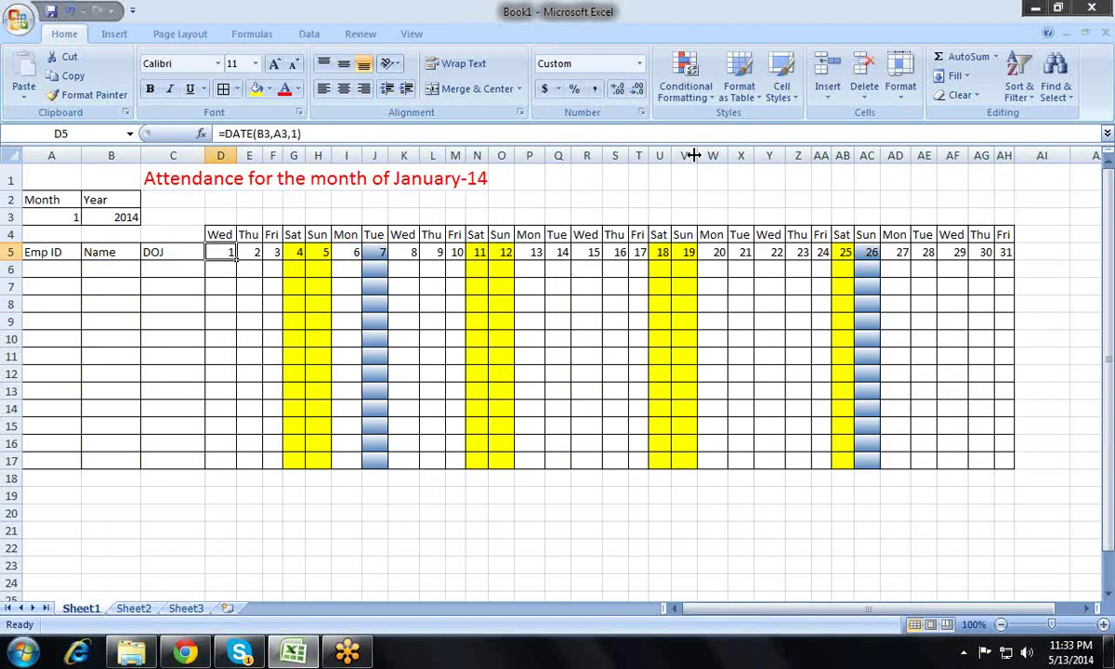
key(Left)
key(Left)
key(Left)
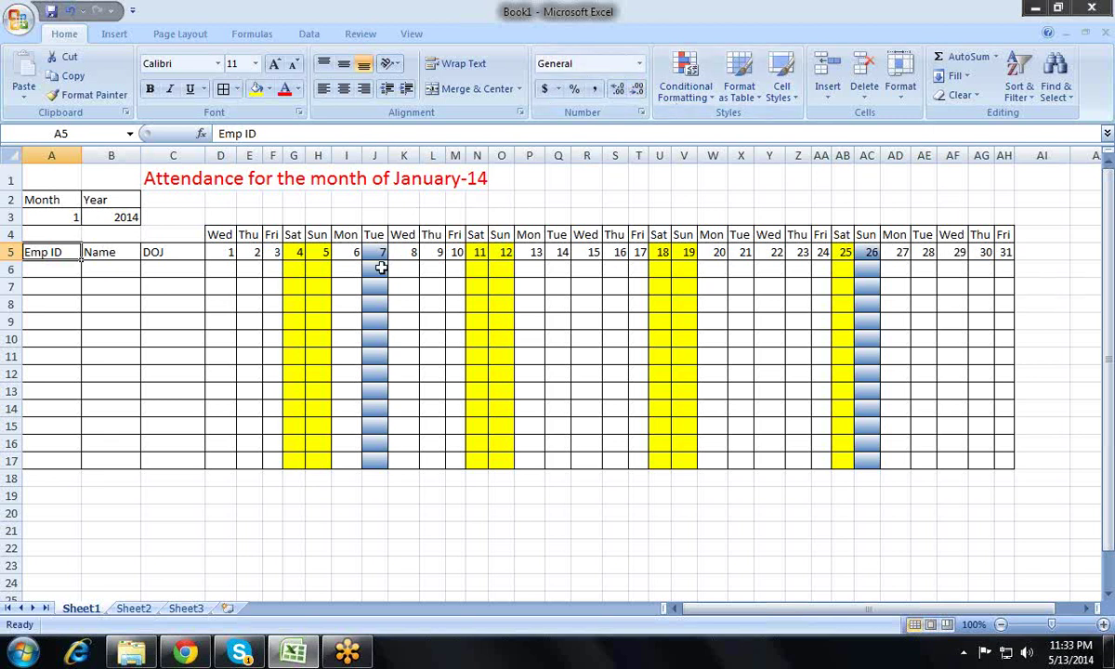
- Select cell AC6 in the blue Sunday-26 holiday column
click(375, 269)
click(685, 85)
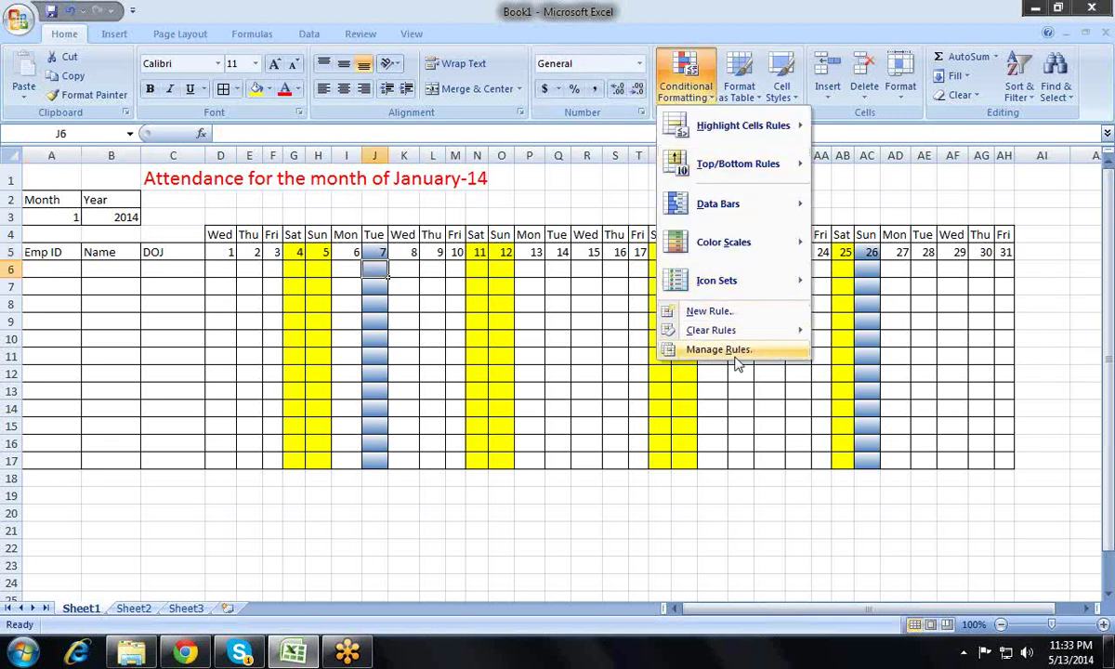
click(915, 294)
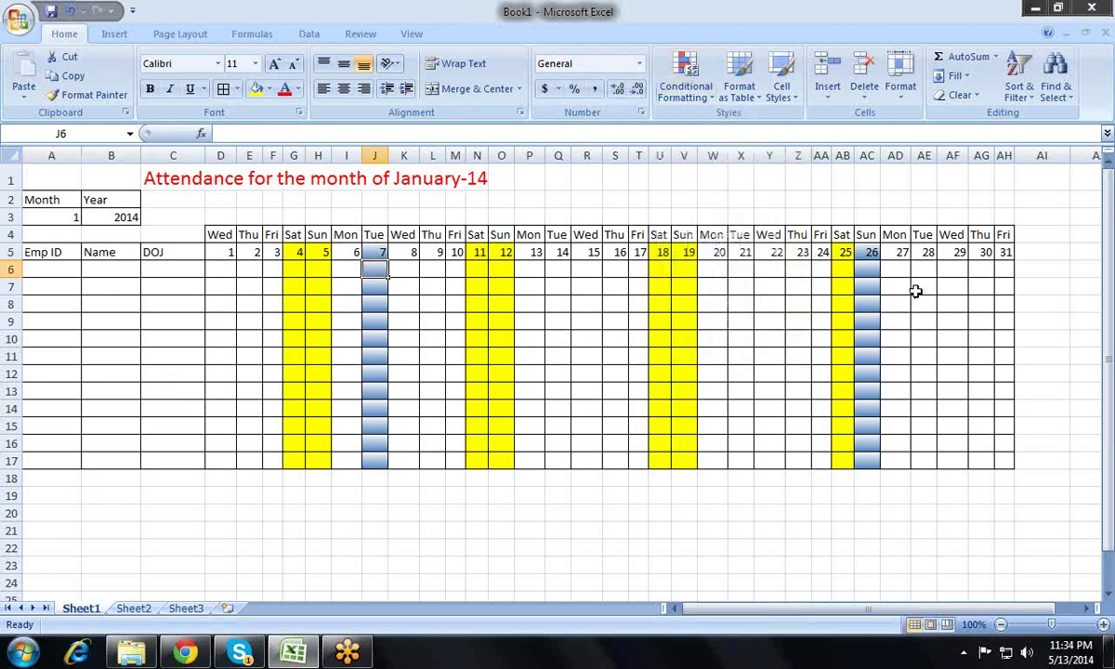
click(867, 286)
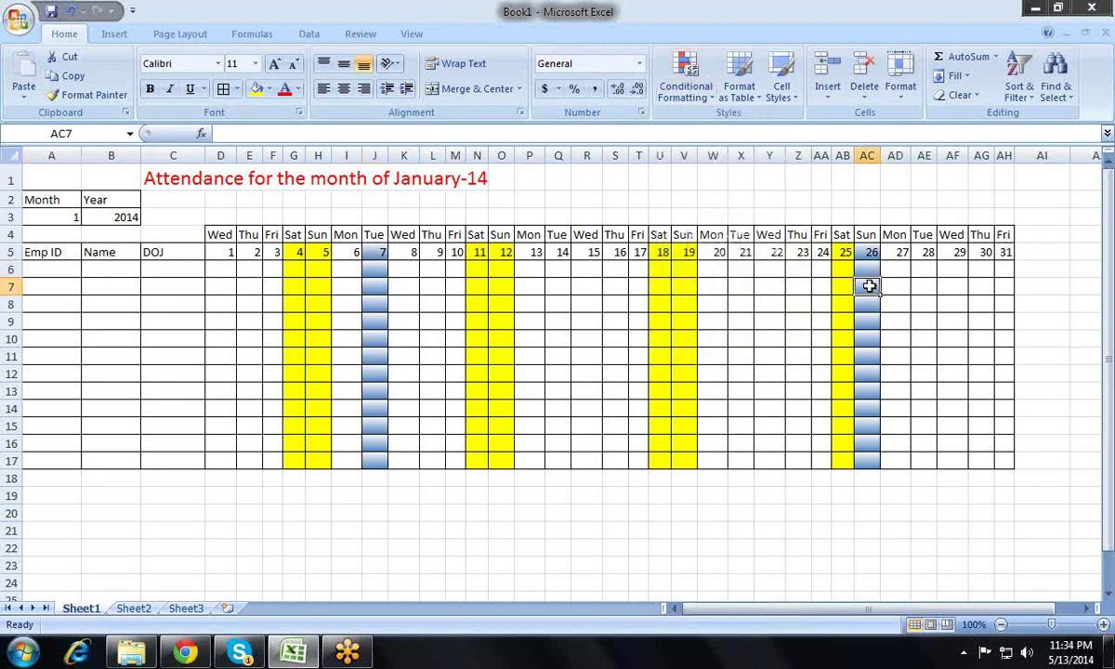
click(867, 273)
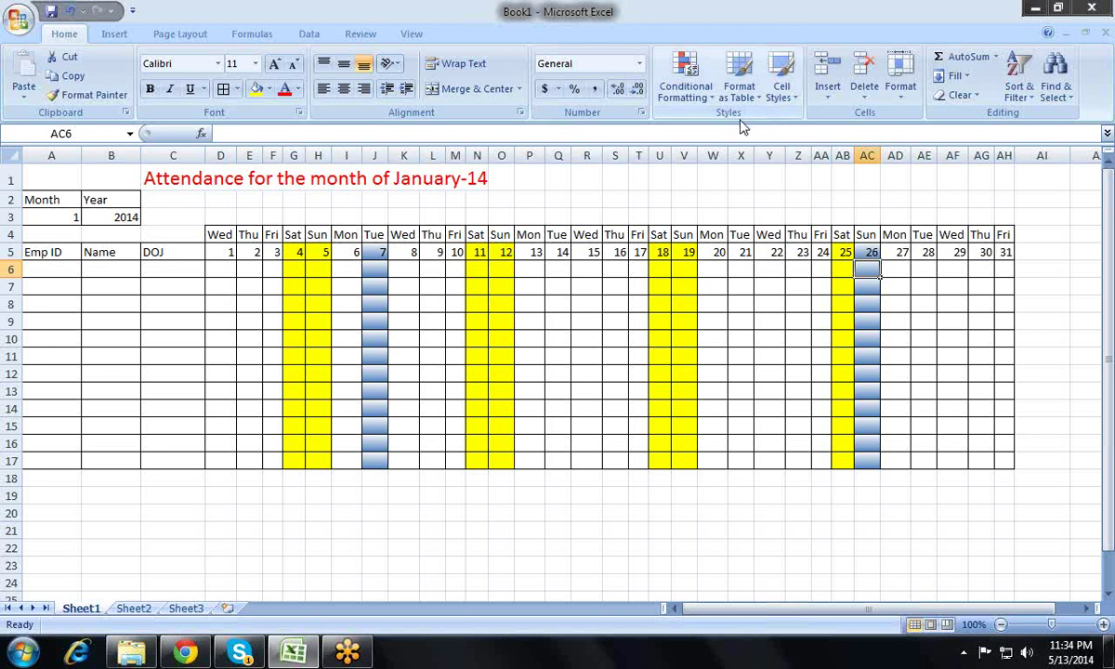
- Open the Home > Conditional Formatting drop-down for AC6
click(692, 91)
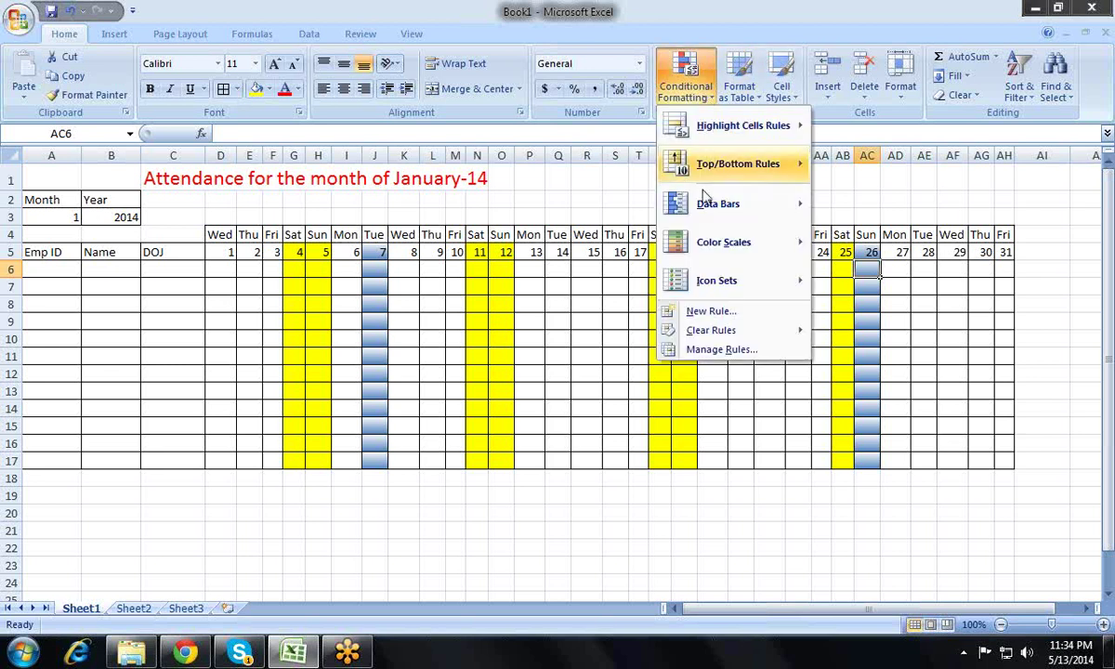
mouse_move(734, 330)
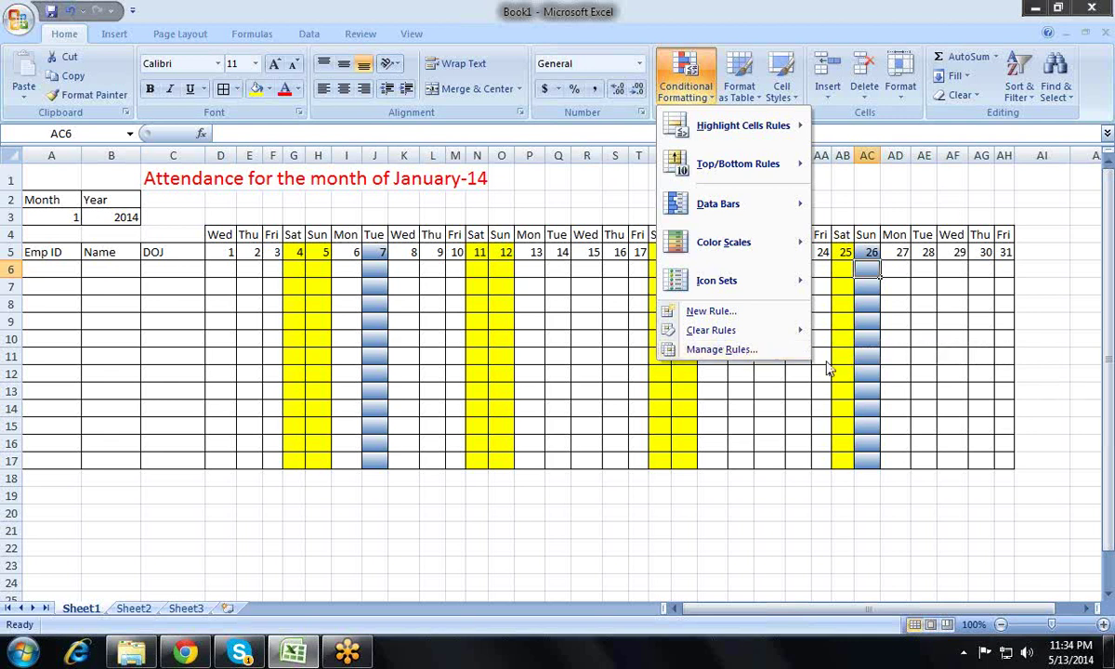
key(alt+r)
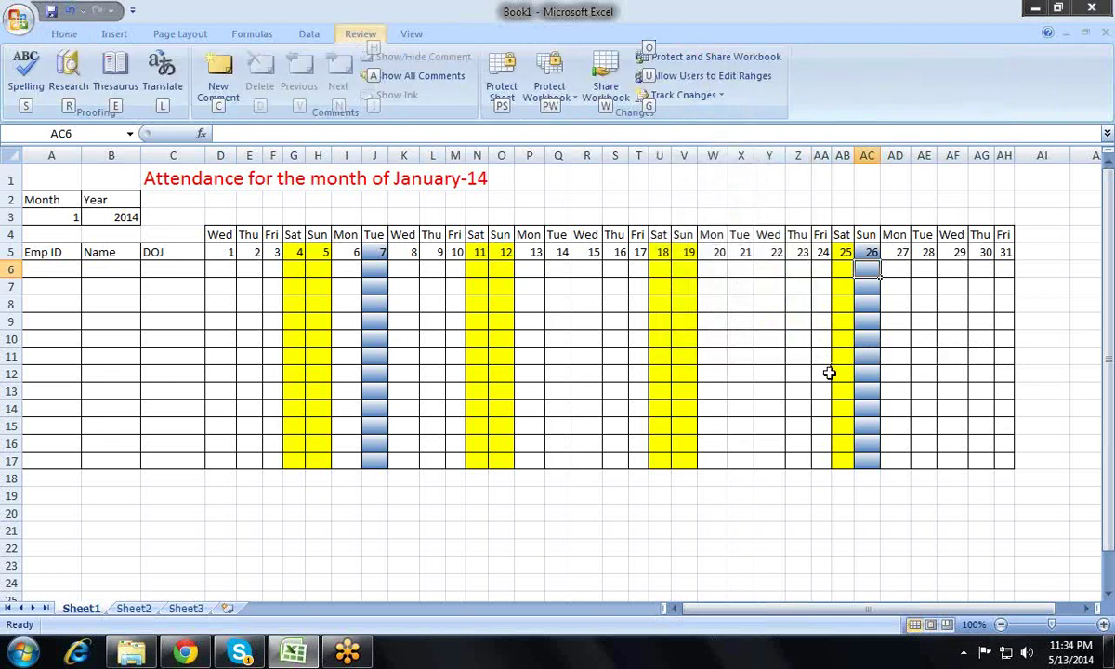
key(Escape)
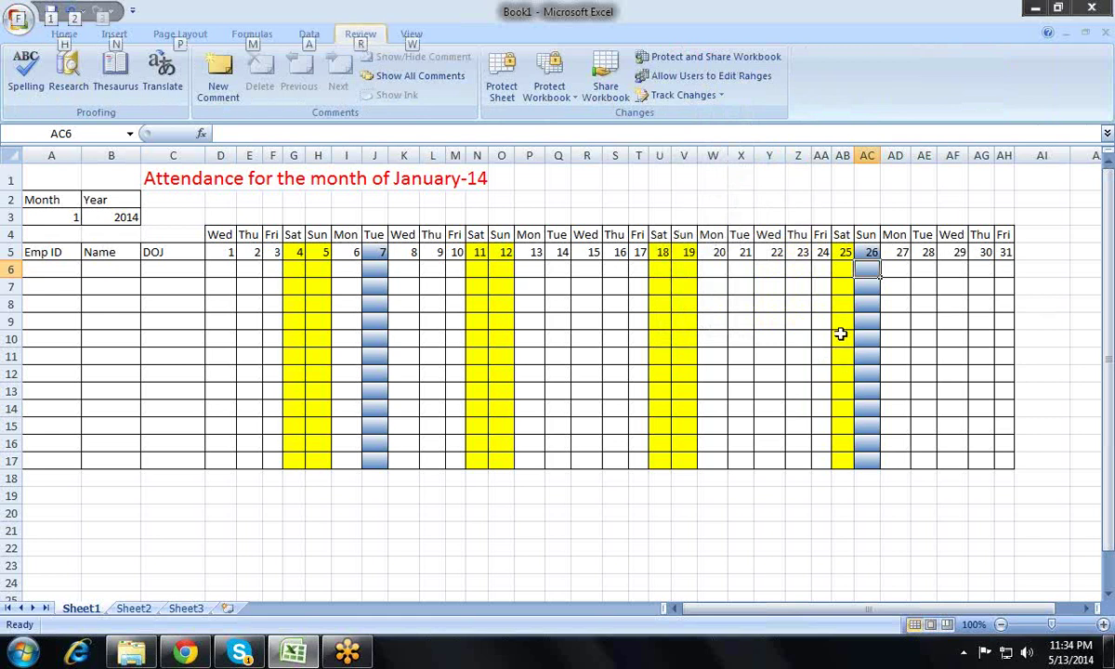
key(Escape)
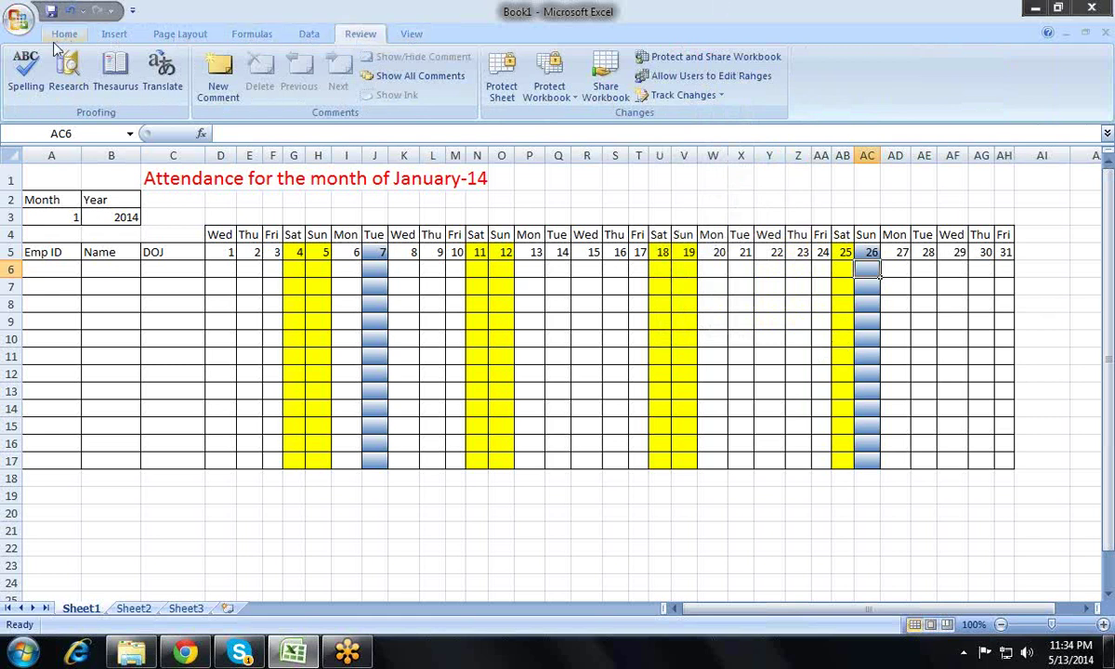
click(64, 35)
click(685, 76)
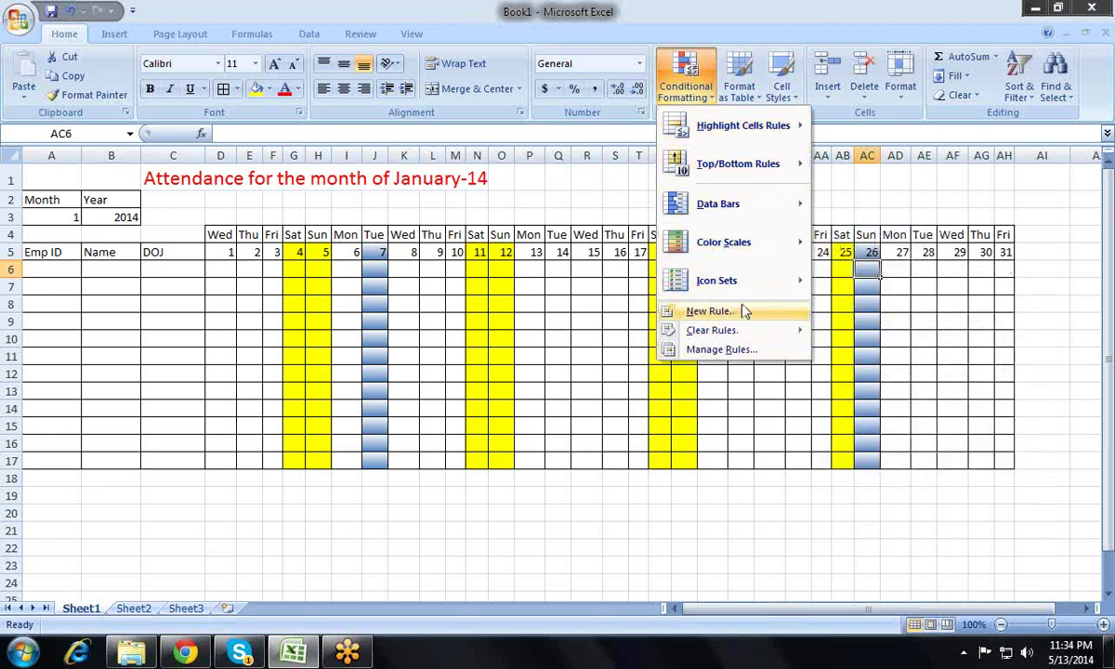
key(alt+r)
- Cancel the stray entry in AC6 and reopen Conditional Formatting with Alt+H, L
key(Escape)
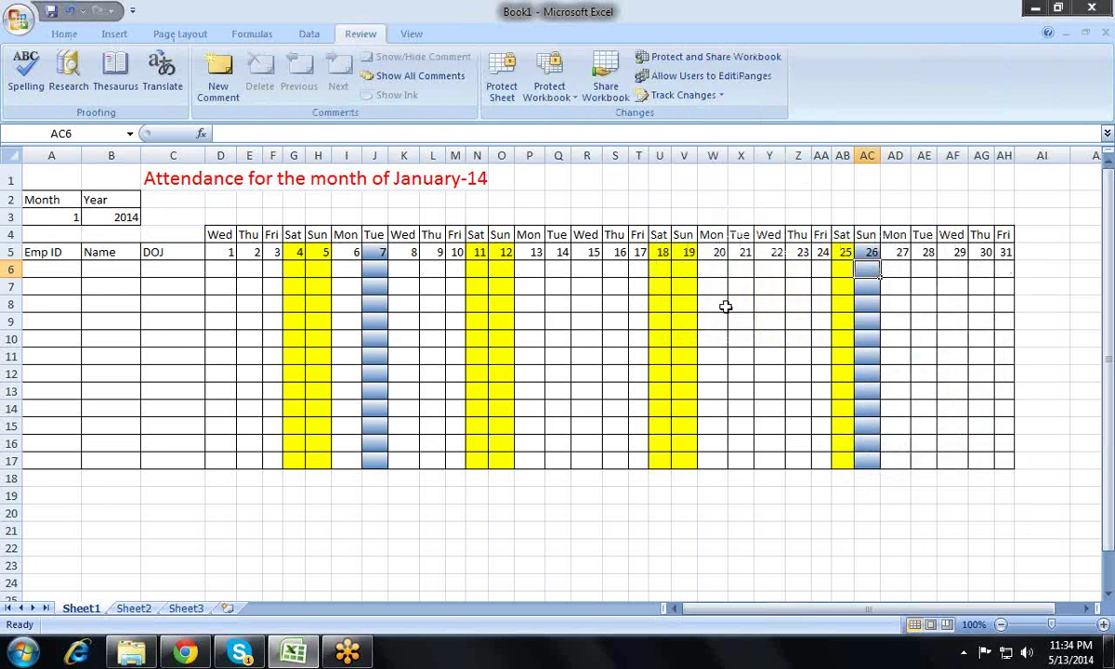
text(H)
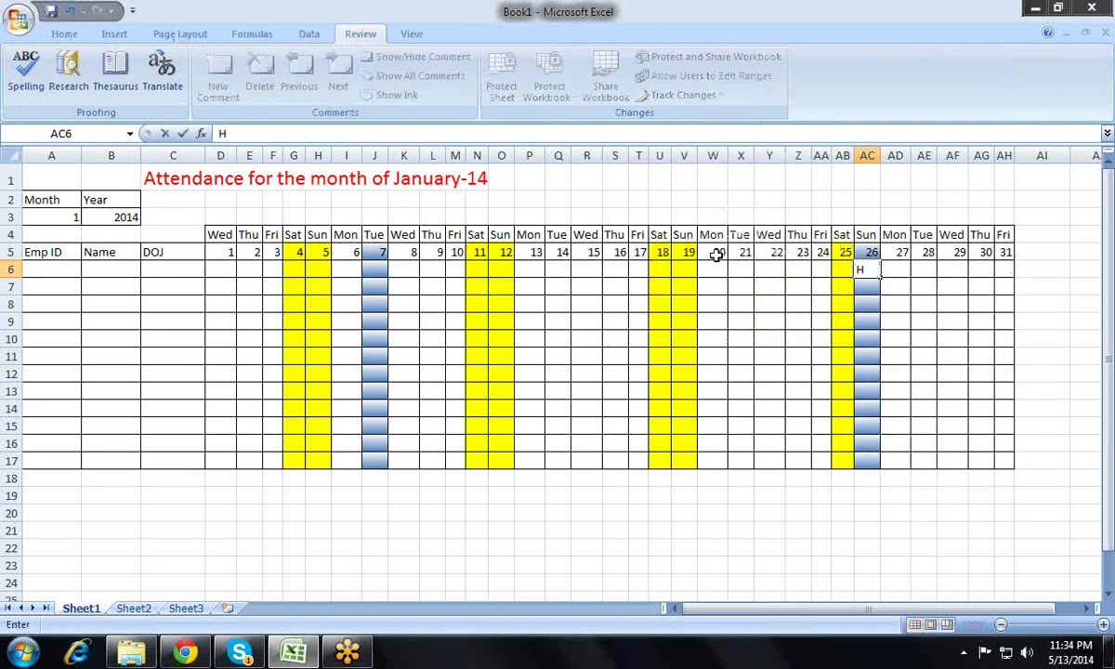
key(Escape)
key(alt)
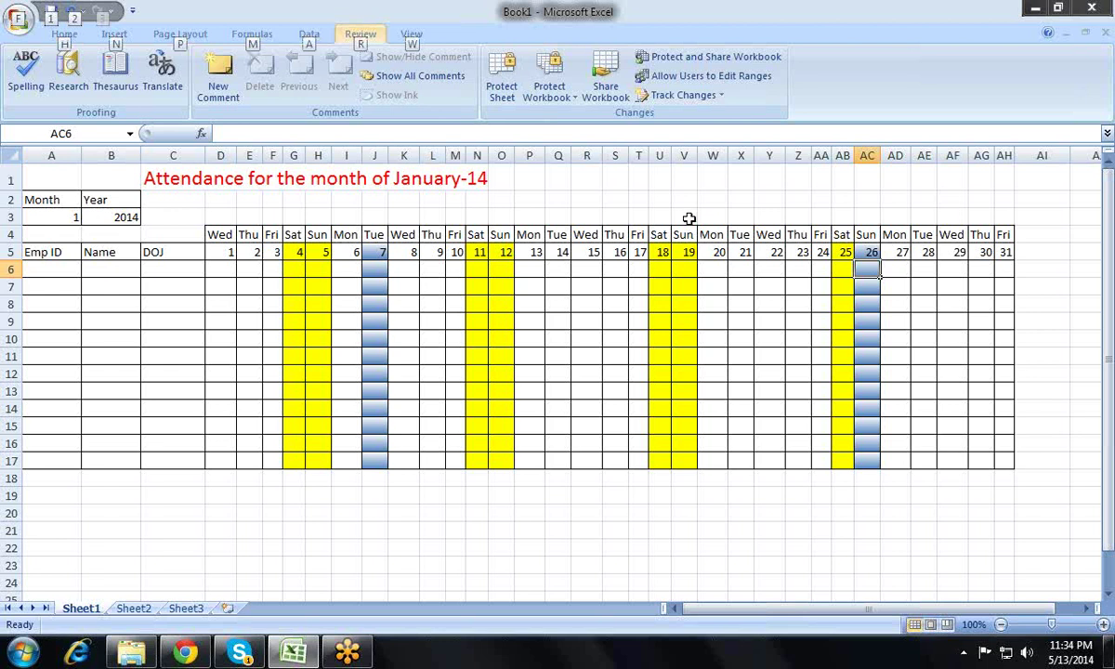
key(Escape)
key(alt)
key(h)
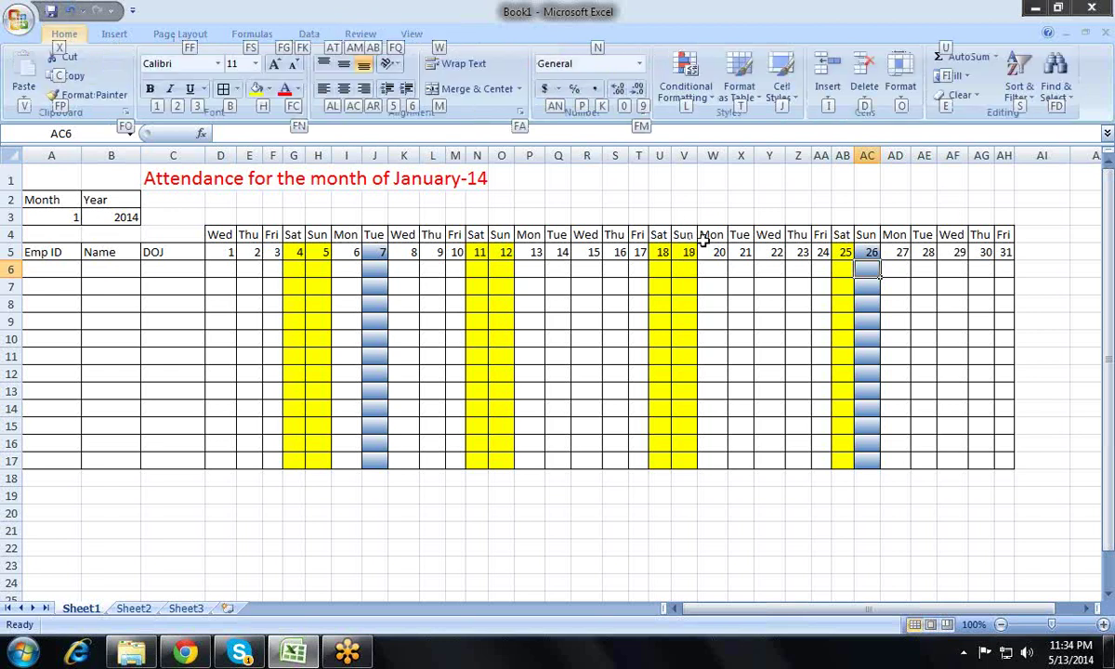
key(l)
- Open Manage Rules and show rules for This Worksheet, listing all four rules
mouse_move(699, 238)
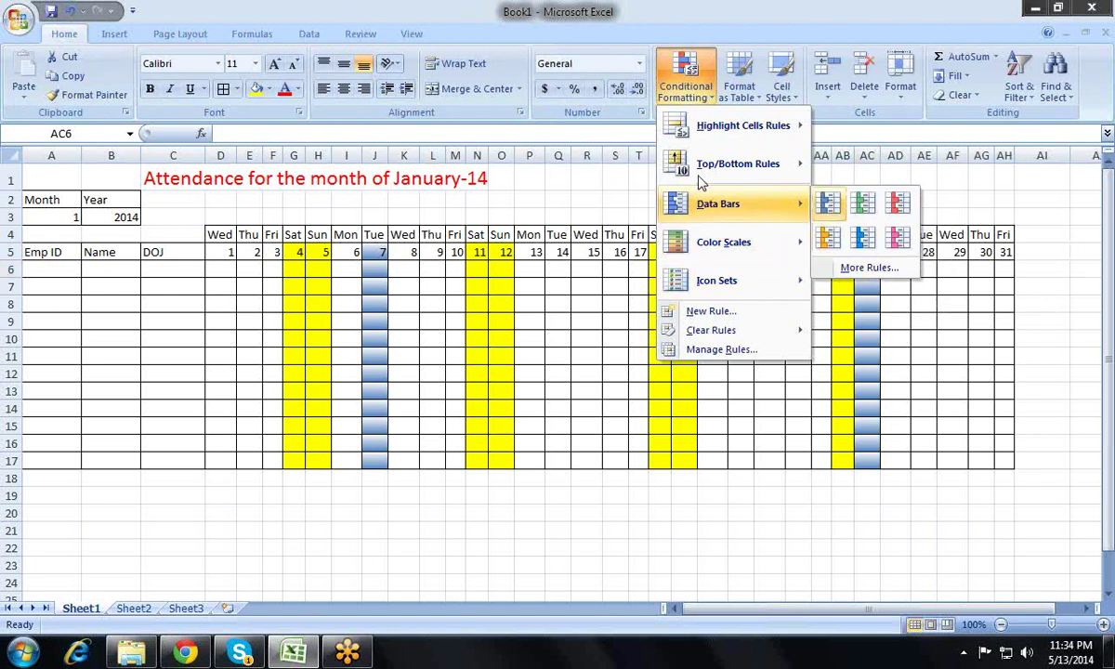
mouse_move(721, 206)
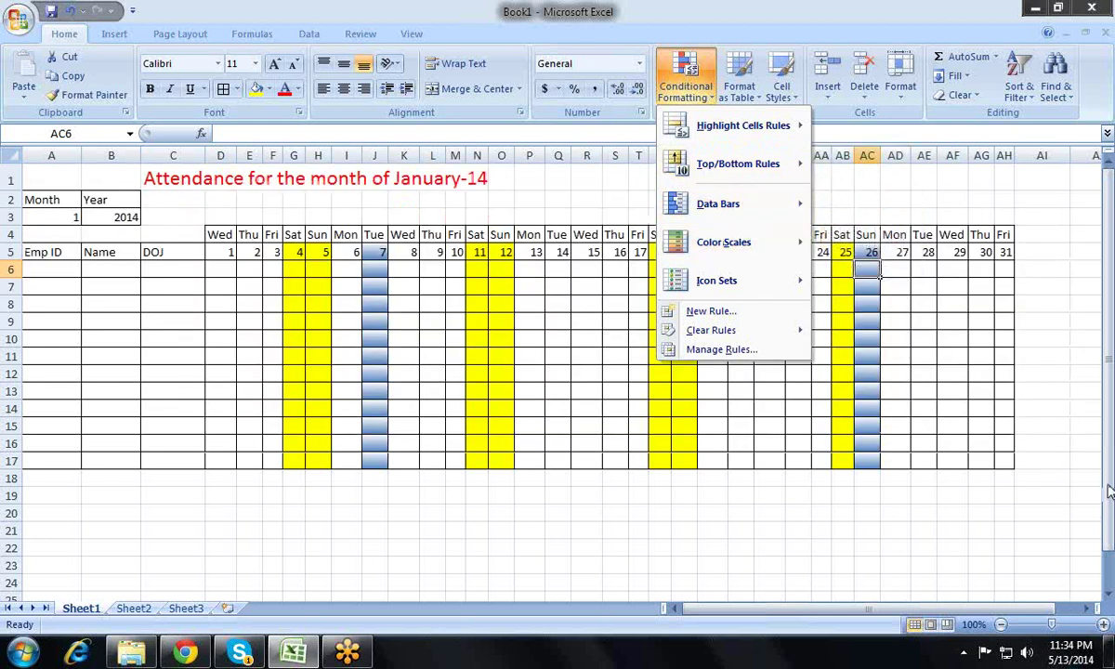
key(Down)
key(Down)
key(Down)
key(Down)
key(Down)
key(Down)
key(Down)
key(Down)
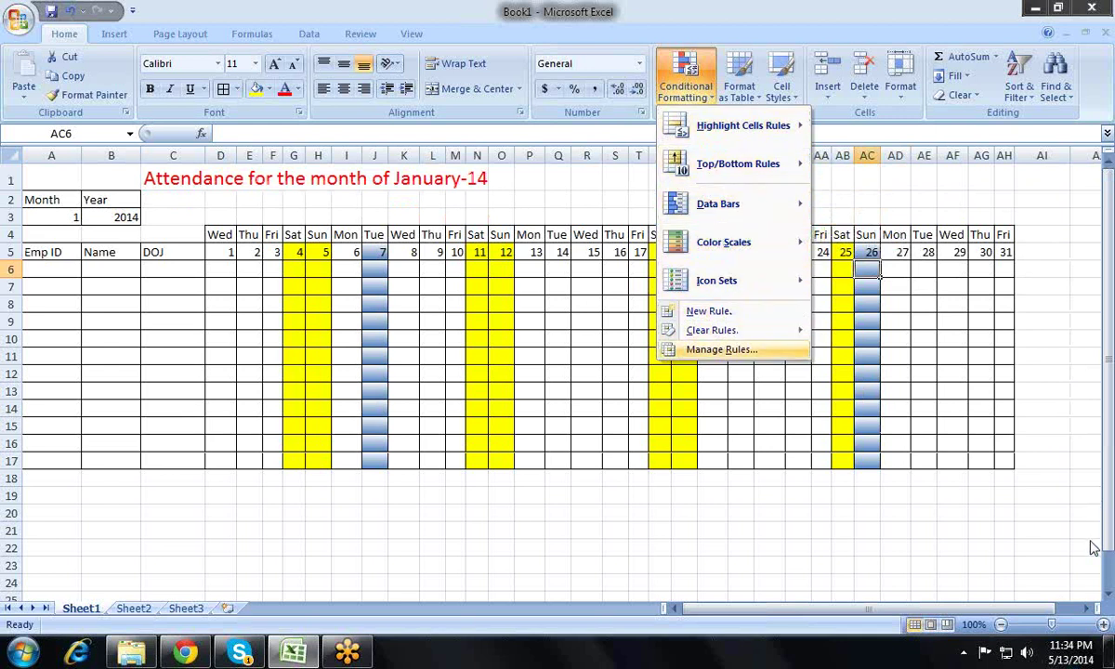
key(Return)
key(alt+Down)
key(Down)
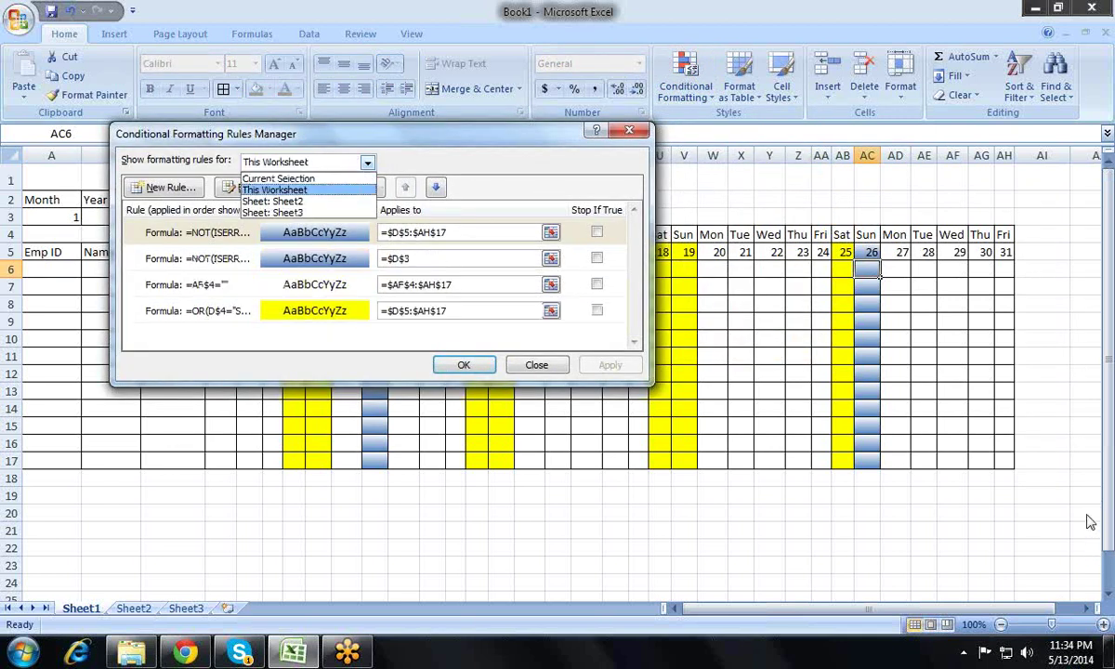
- Reopen the Rules Manager and select the NOT(ISERROR(VLOOKUP(D$5,hl,1,0))) blue holiday rule
key(Escape)
key(Escape)
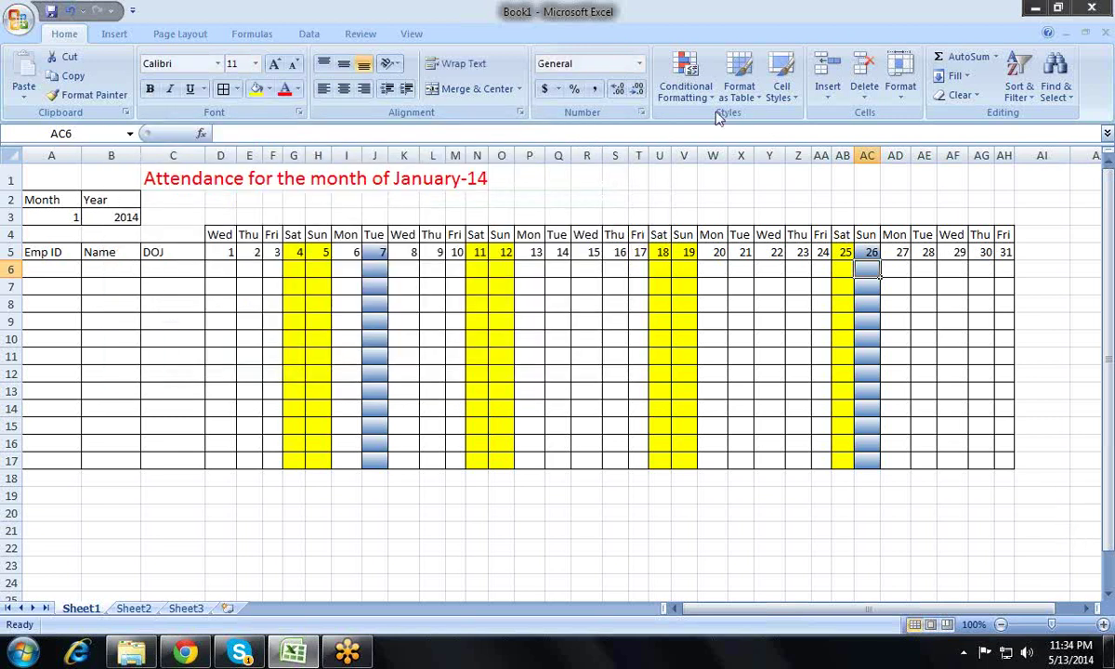
click(685, 88)
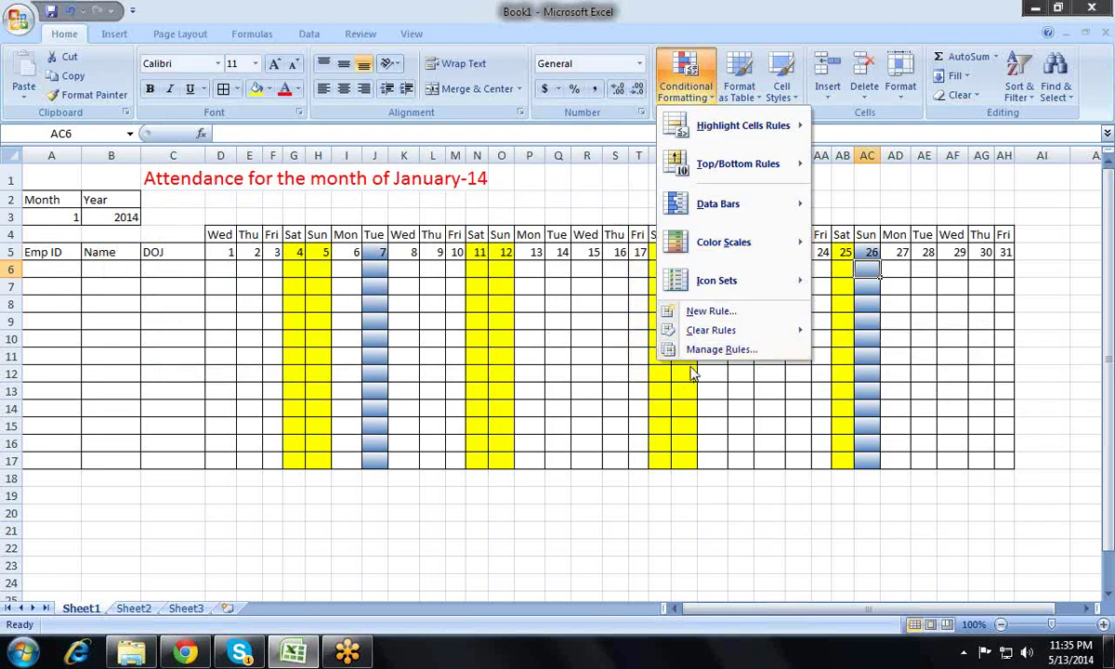
click(722, 357)
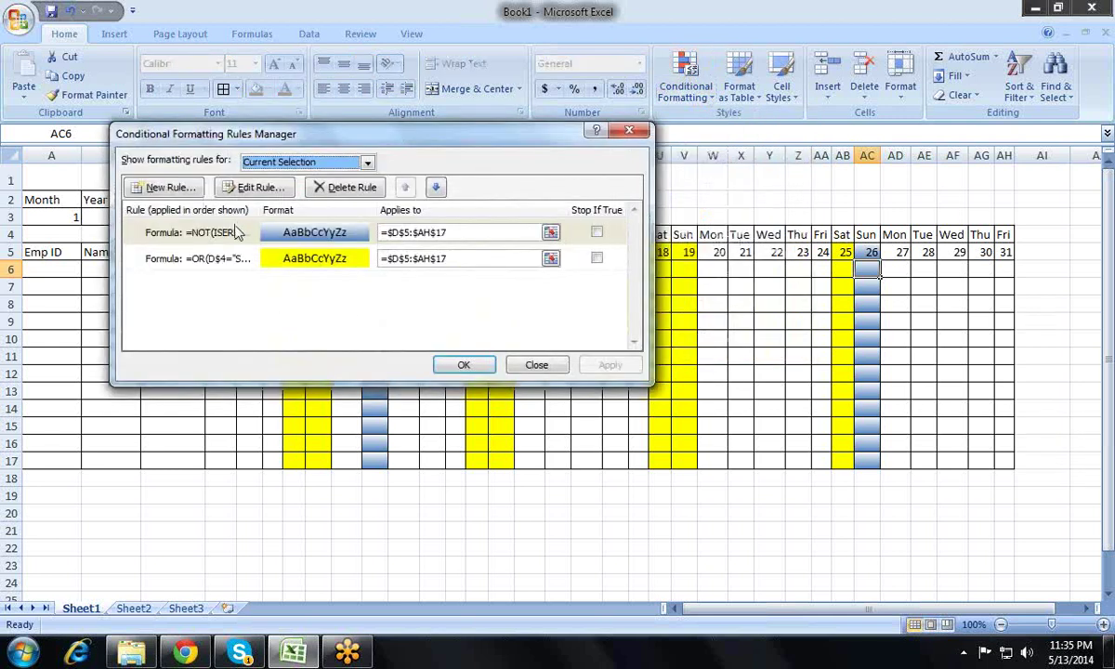
click(235, 233)
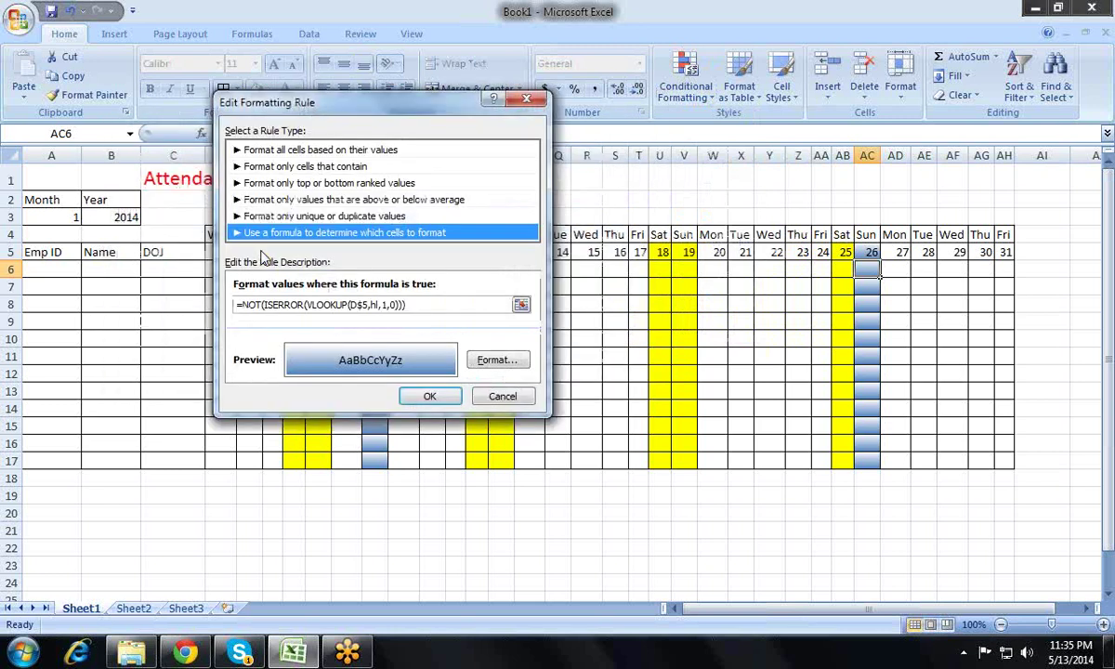
- Inspect the holiday rule's fill options (gradient, more colours, pattern colour and style) without changes
key(alt+f)
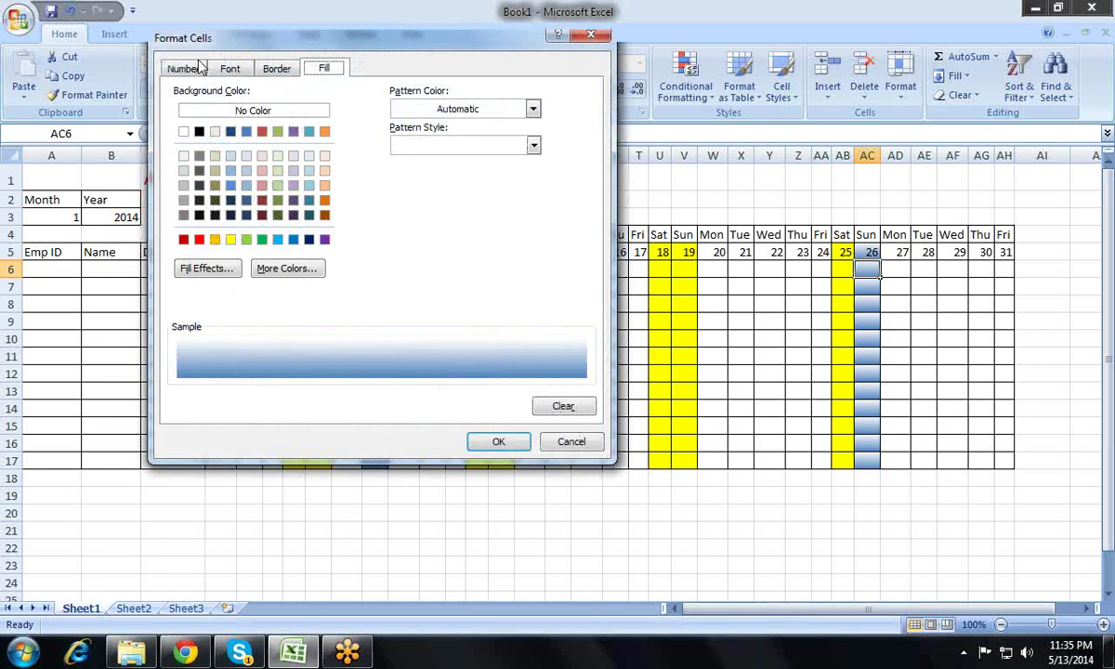
click(210, 267)
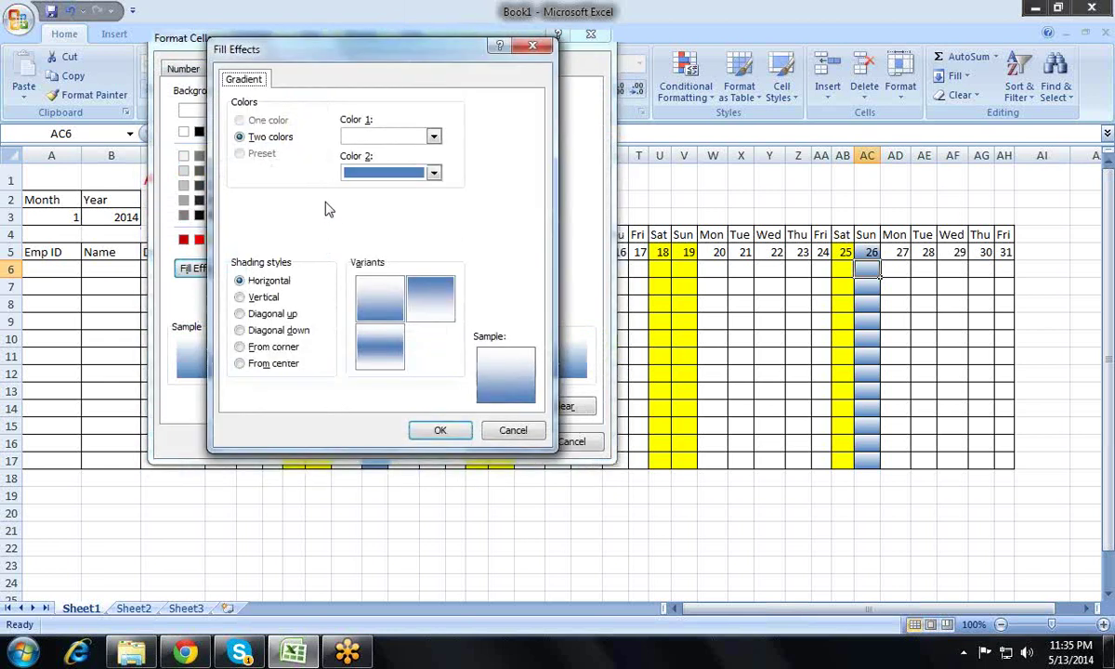
key(Escape)
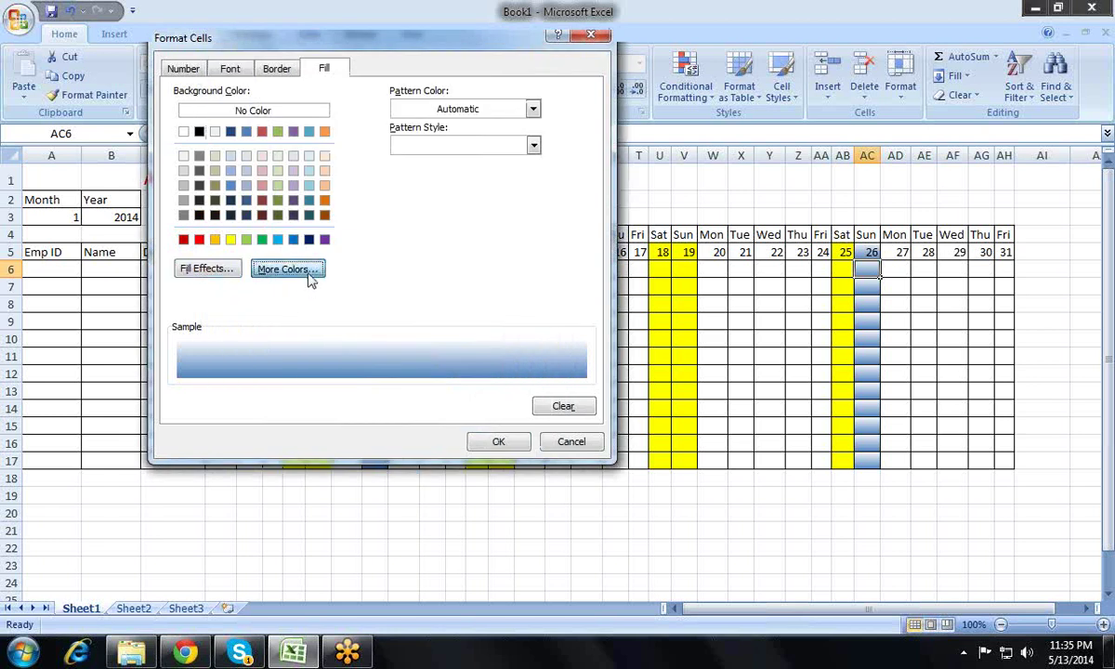
click(303, 271)
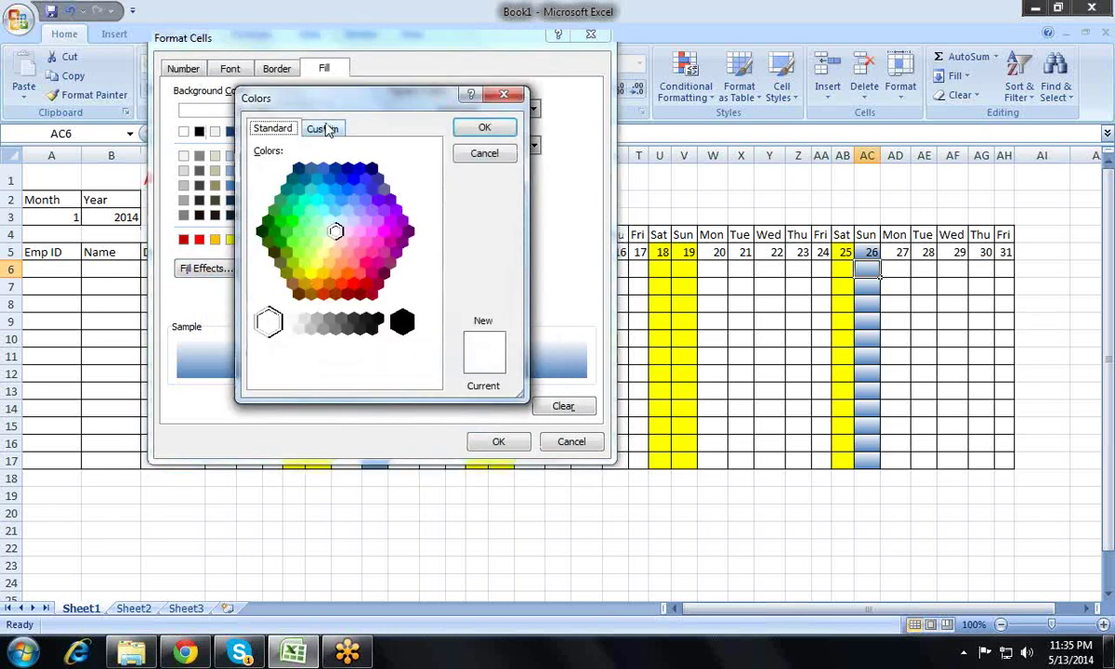
click(323, 128)
key(Escape)
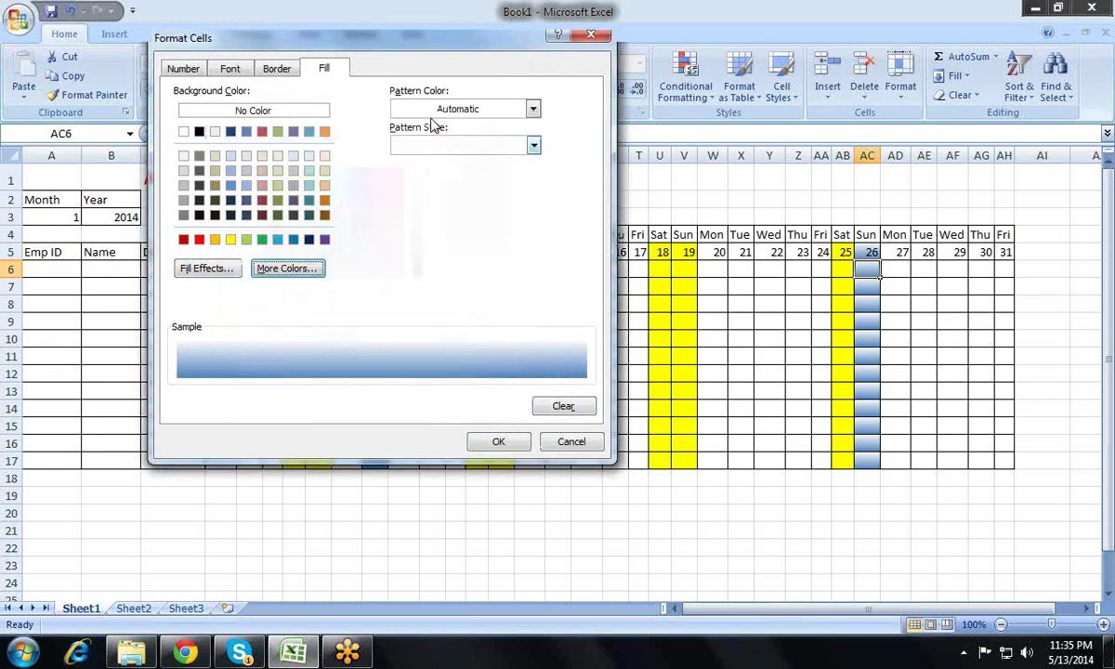
click(492, 109)
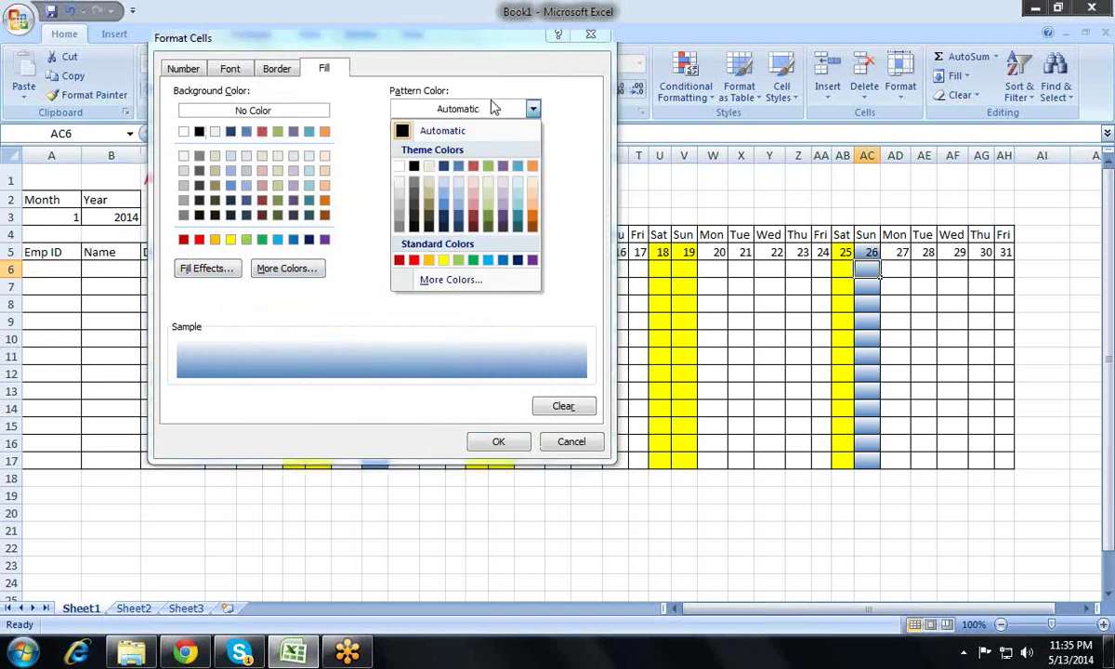
click(493, 109)
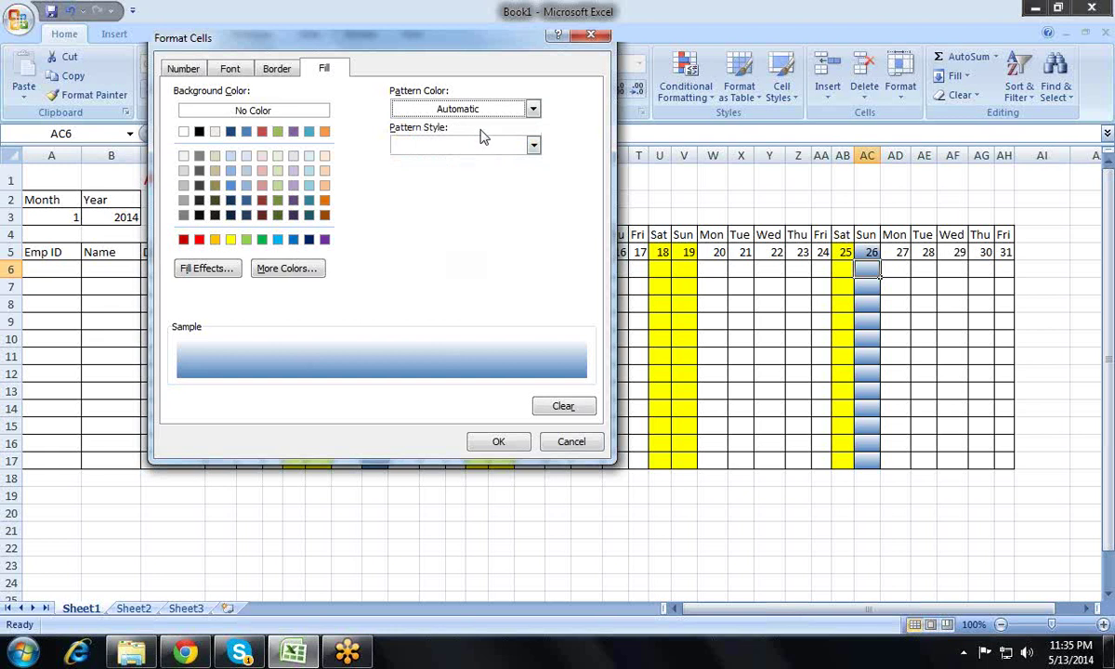
click(491, 145)
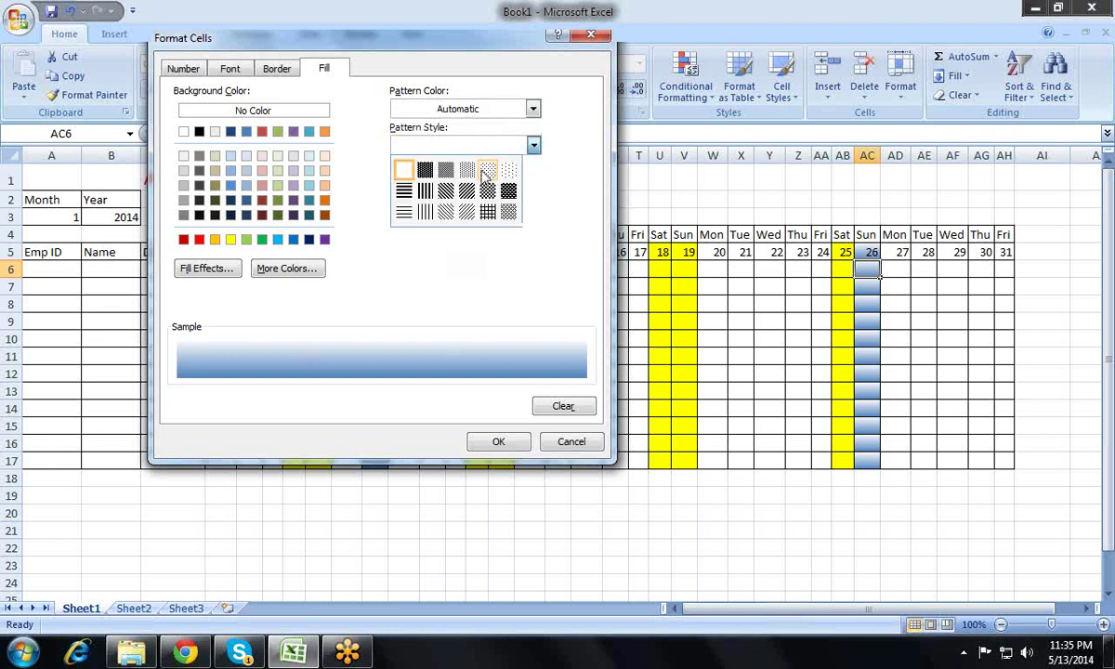
click(389, 288)
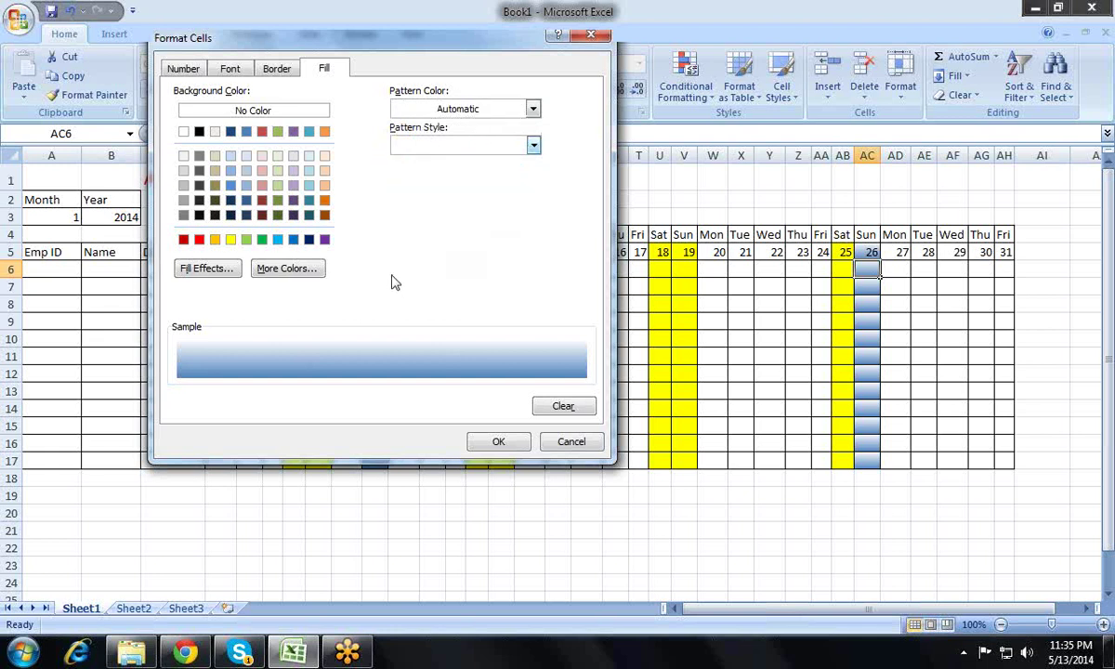
- Review the Border, Font, Number and Fill tabs, then close Format Cells unchanged
click(278, 69)
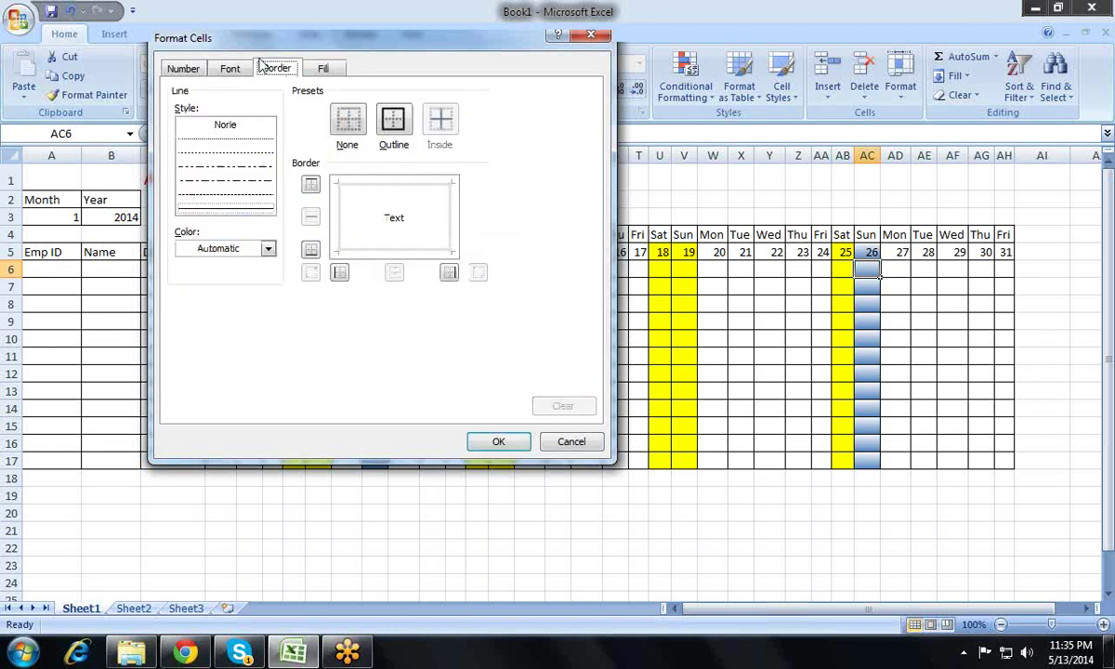
click(229, 69)
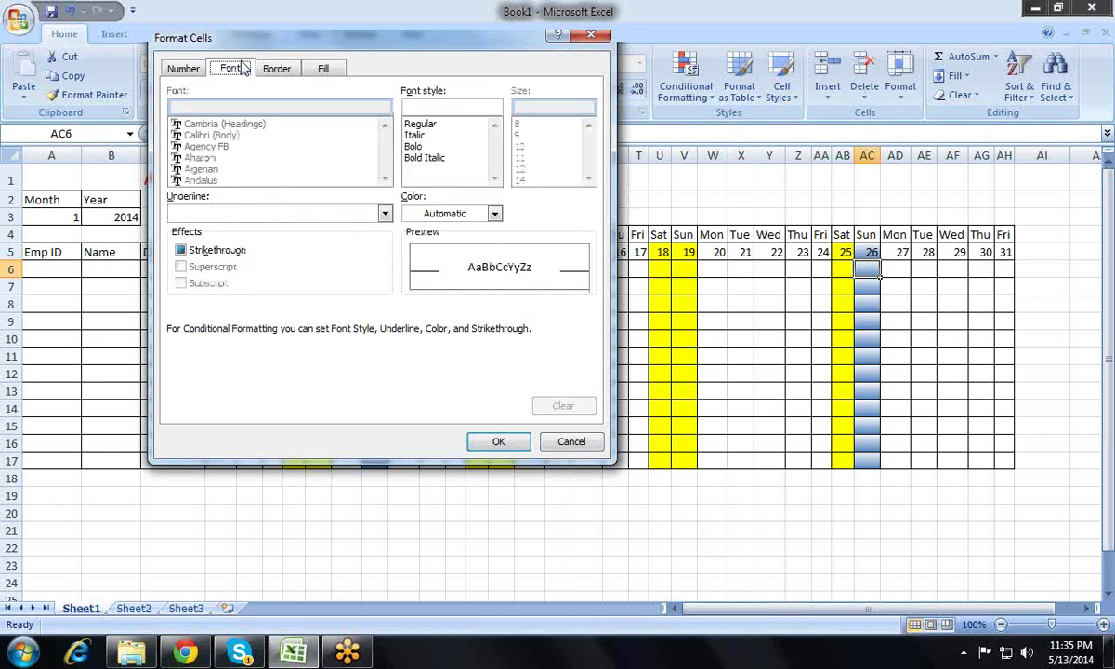
click(180, 68)
click(233, 71)
click(279, 68)
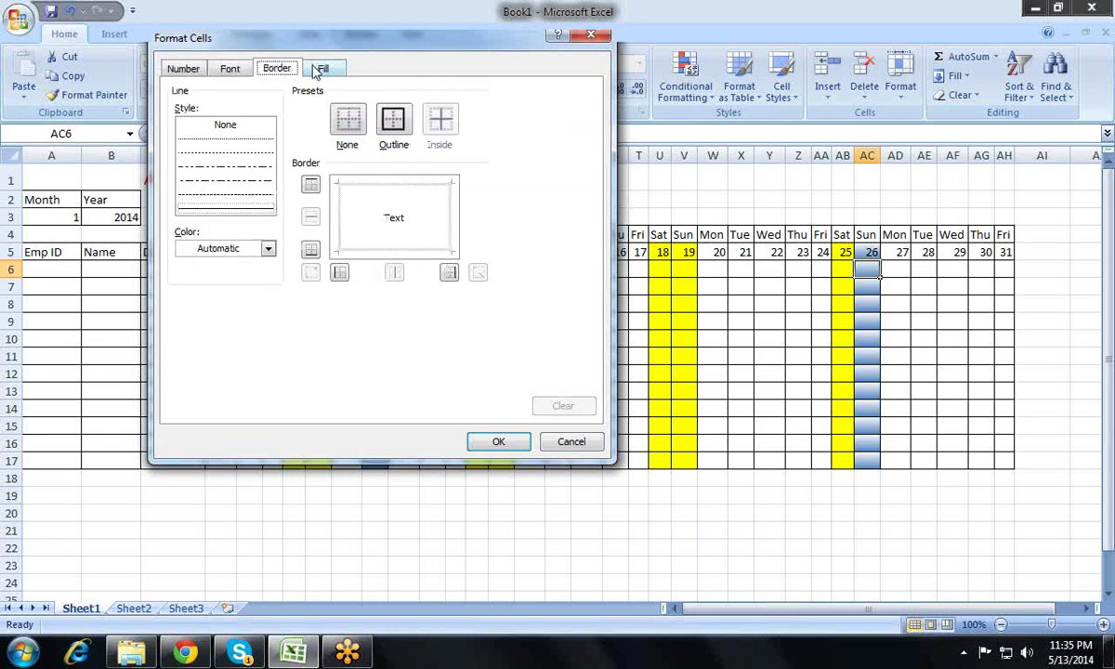
click(321, 68)
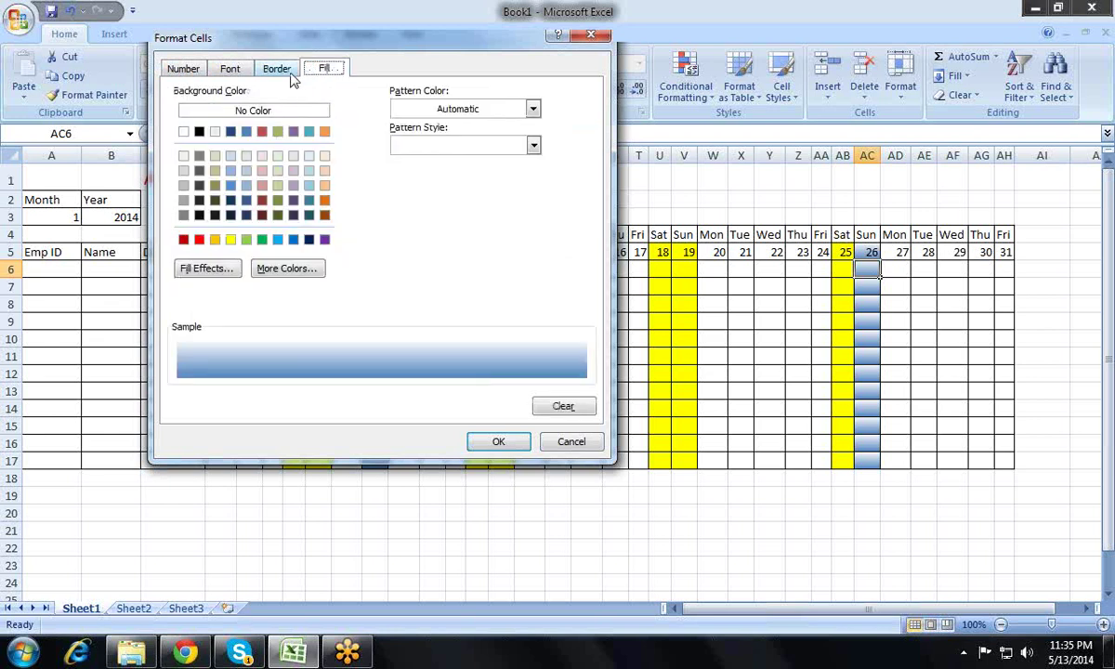
click(278, 70)
click(240, 249)
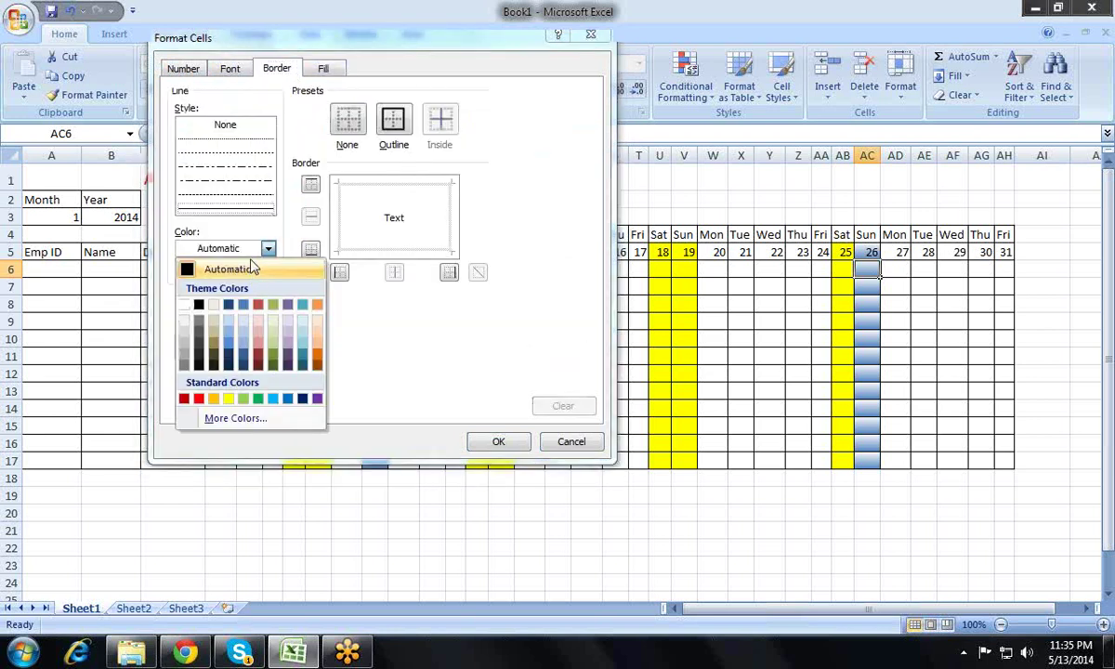
click(560, 273)
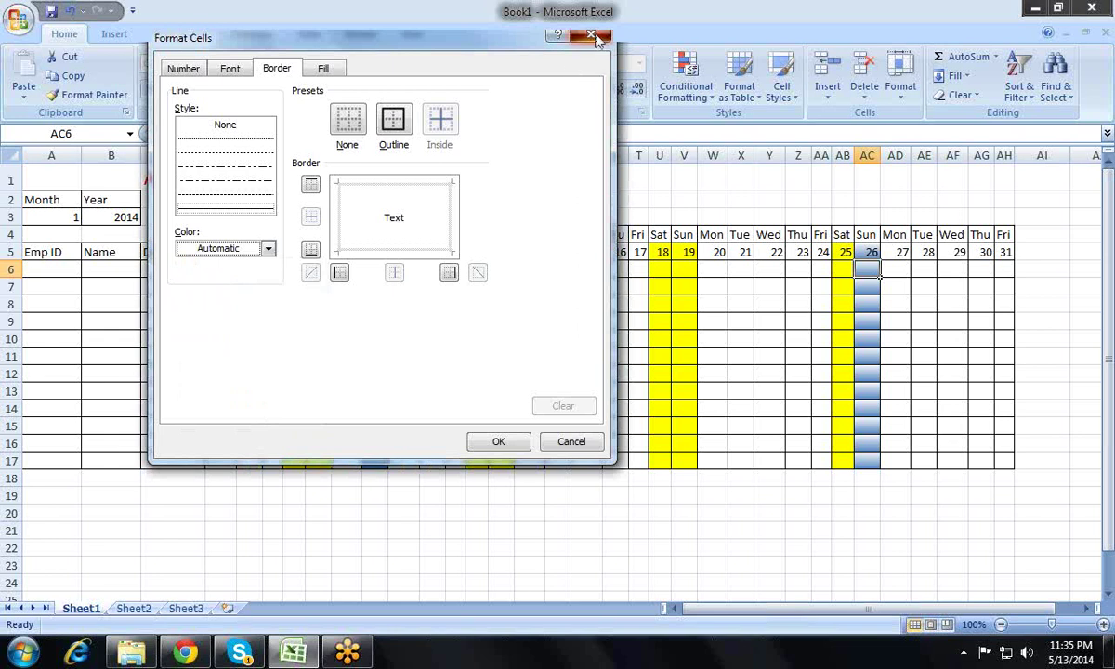
click(593, 35)
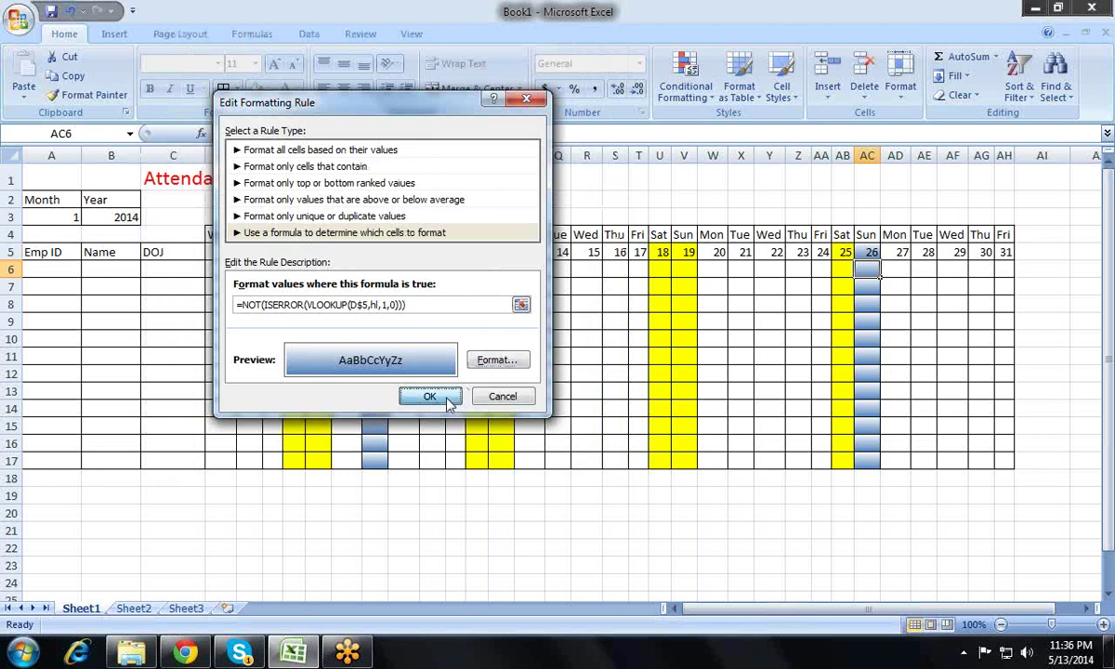
- Keep the holiday rule as it is, and apply and close the Rules Manager
click(447, 401)
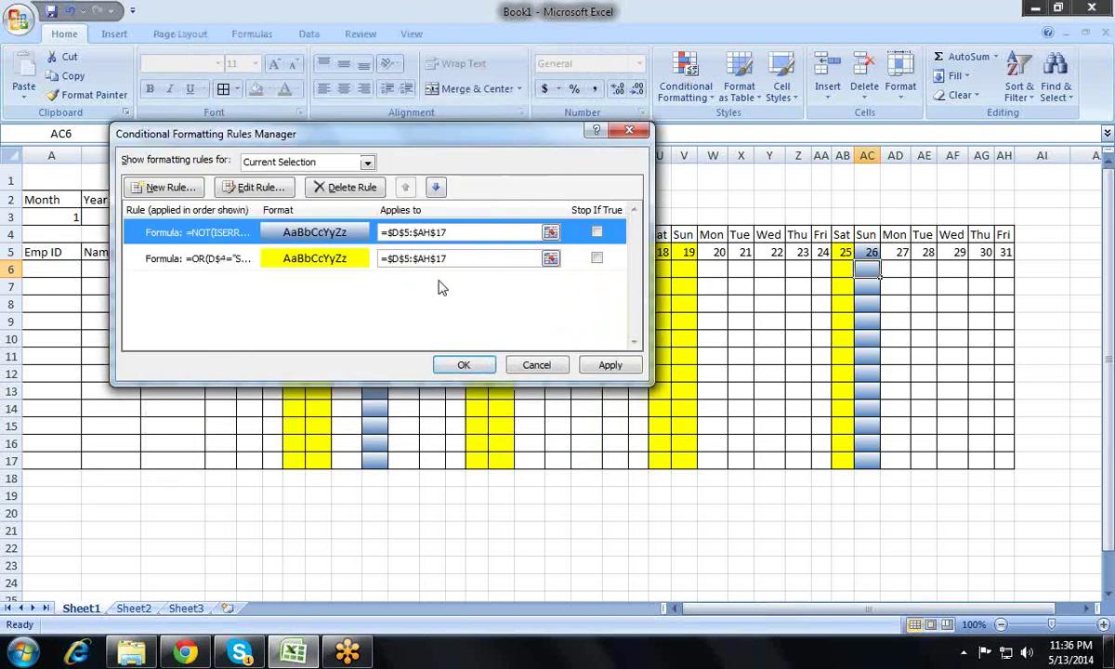
click(606, 364)
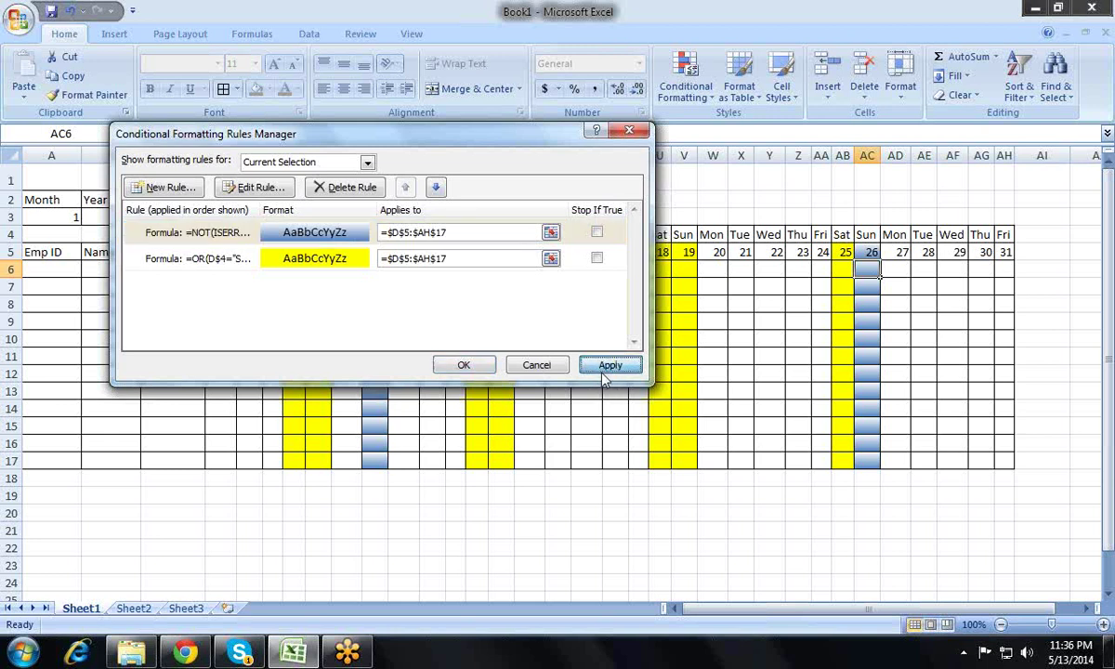
click(469, 363)
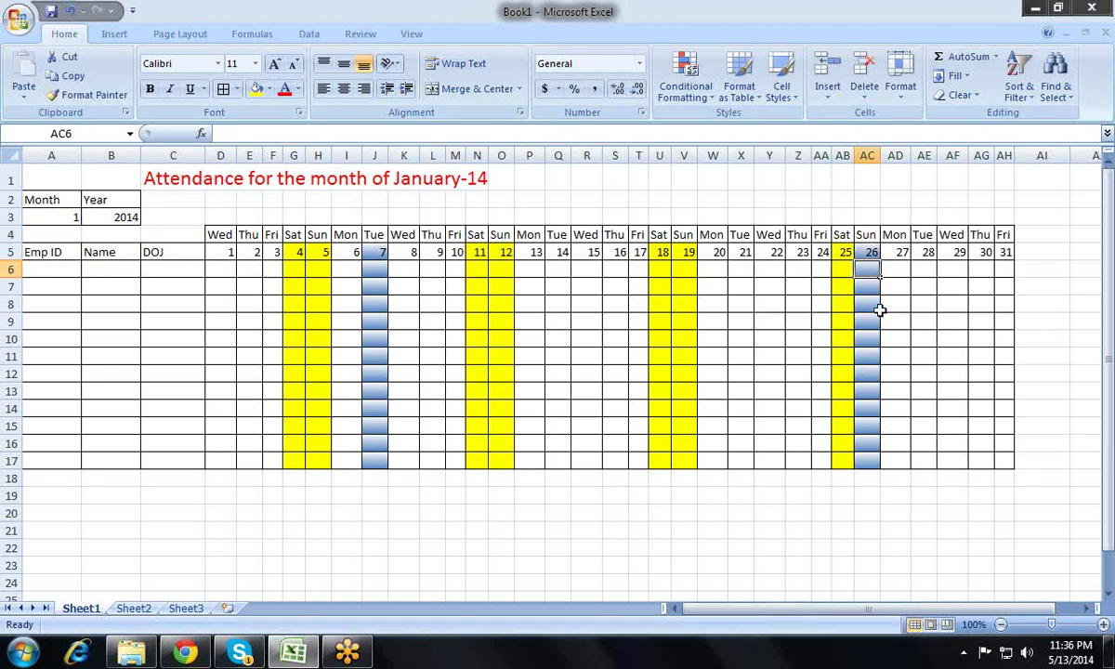
- Open the Conditional Formatting Rules Manager showing rules for the current selection
click(702, 85)
mouse_move(743, 258)
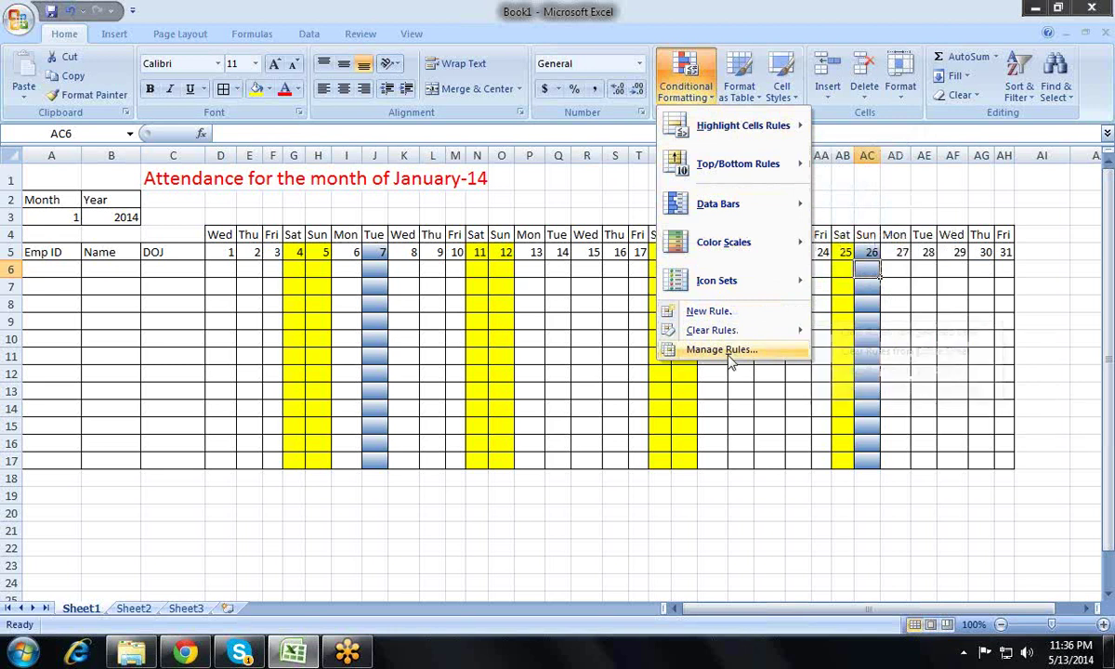
mouse_move(729, 339)
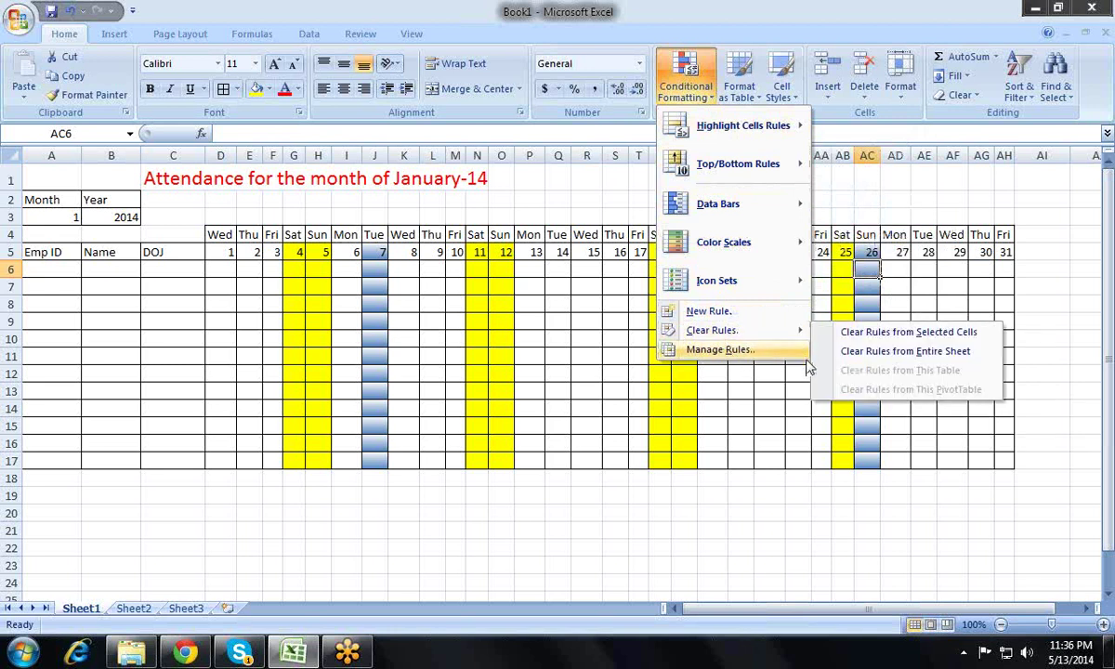
key(Down)
key(Down)
key(Down)
key(Down)
key(Down)
key(Down)
key(Down)
key(Down)
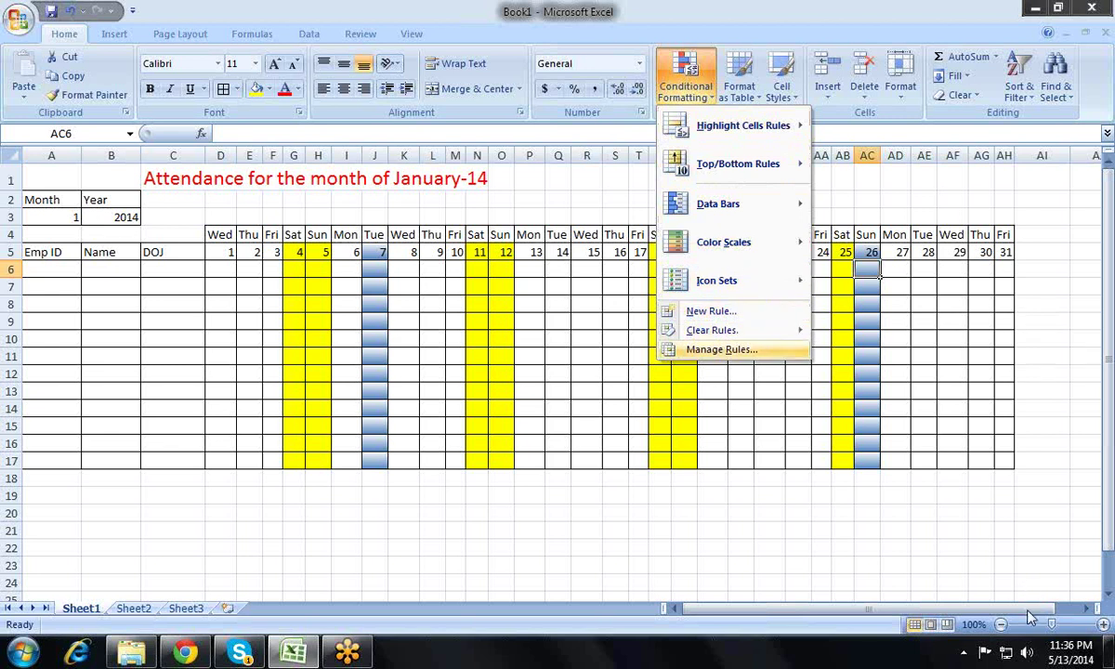
key(Return)
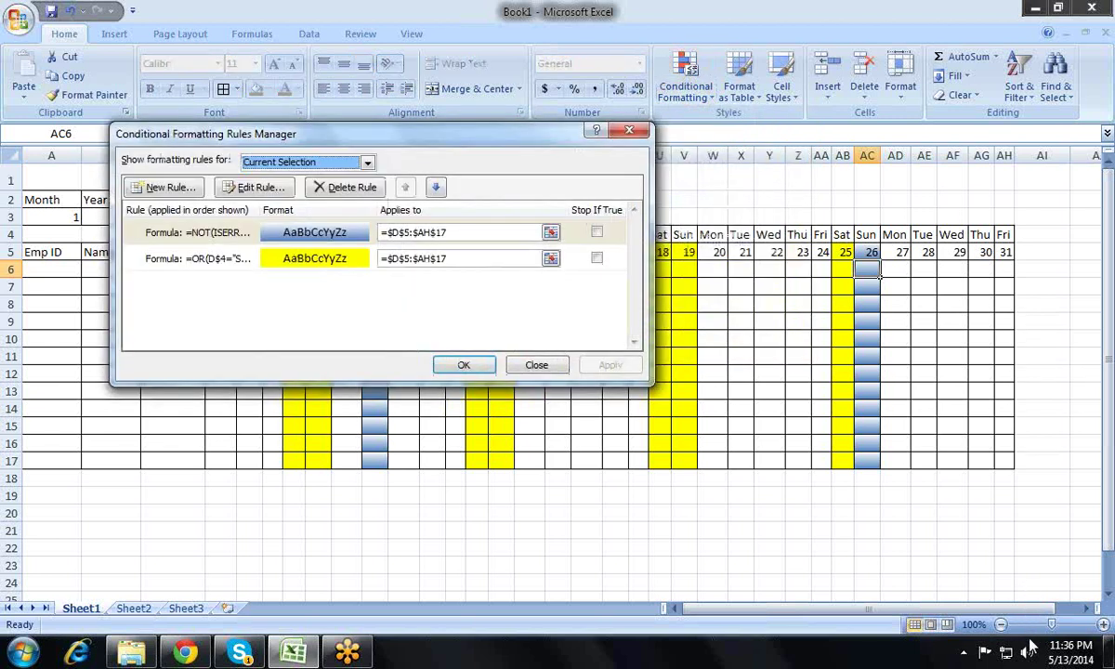
click(367, 163)
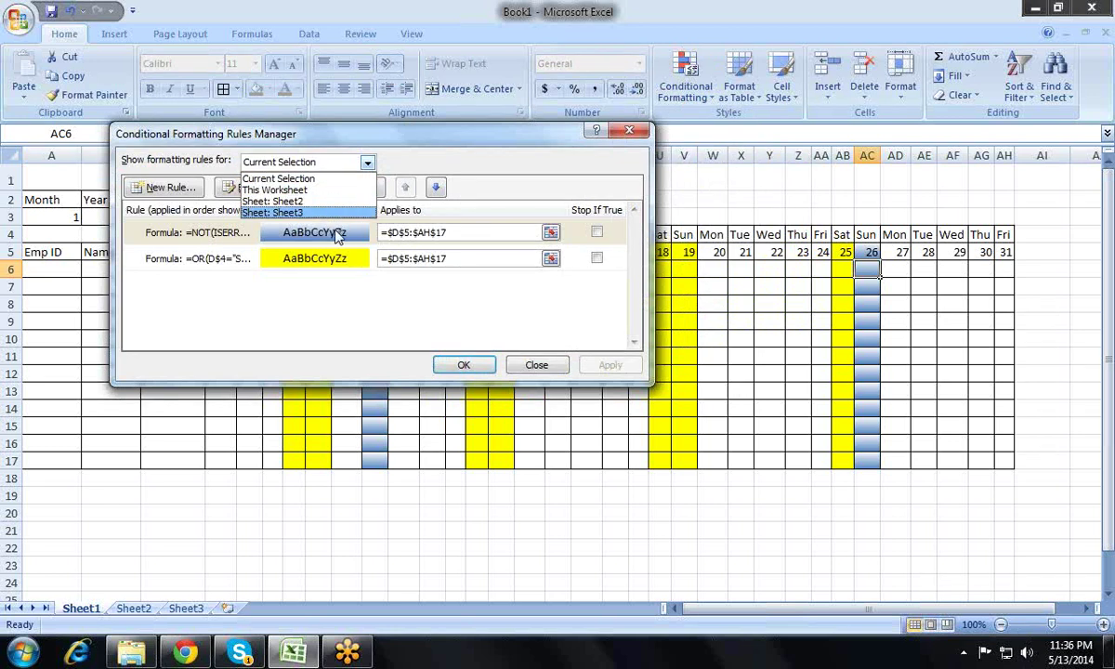
click(295, 180)
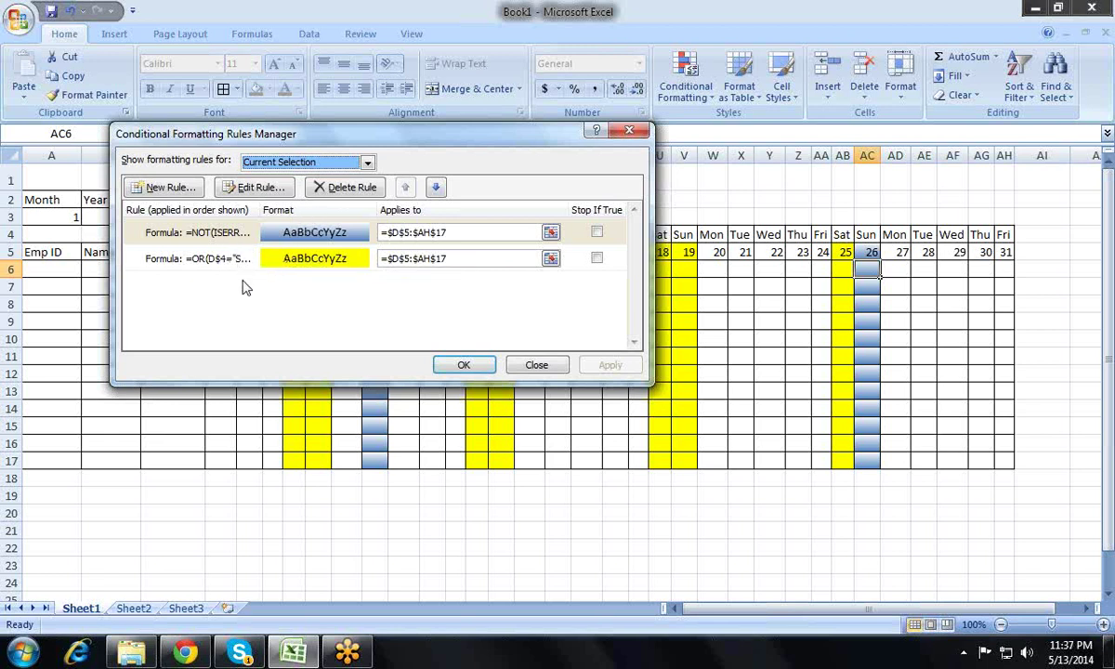
- Move the yellow weekend rule above the blue gradient holiday rule, apply, and close
click(236, 231)
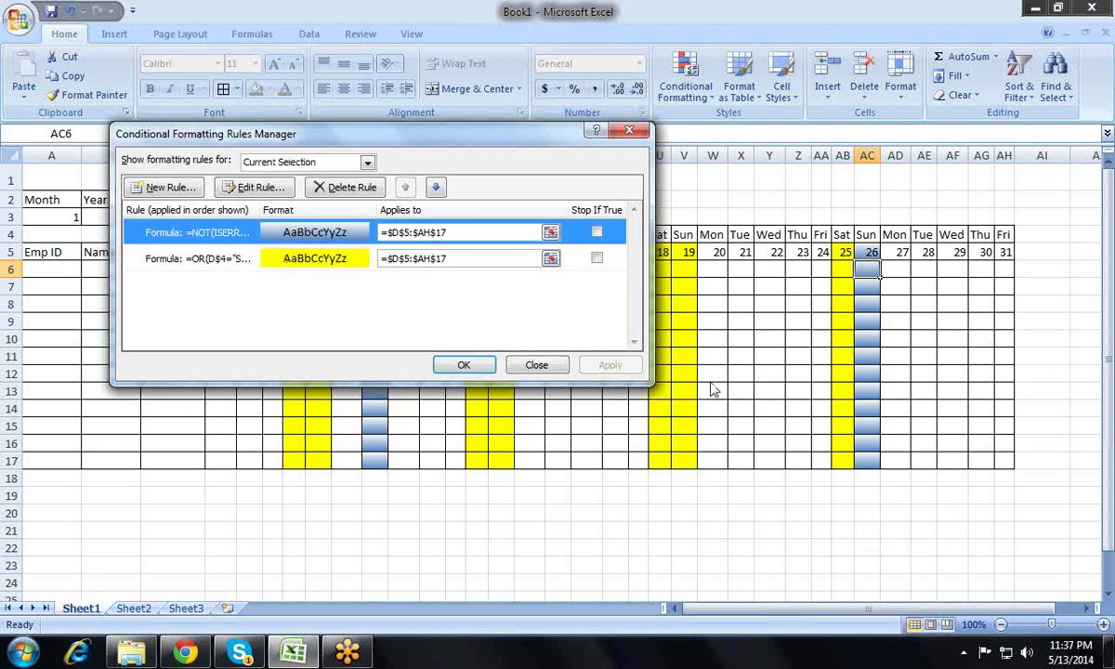
key(Down)
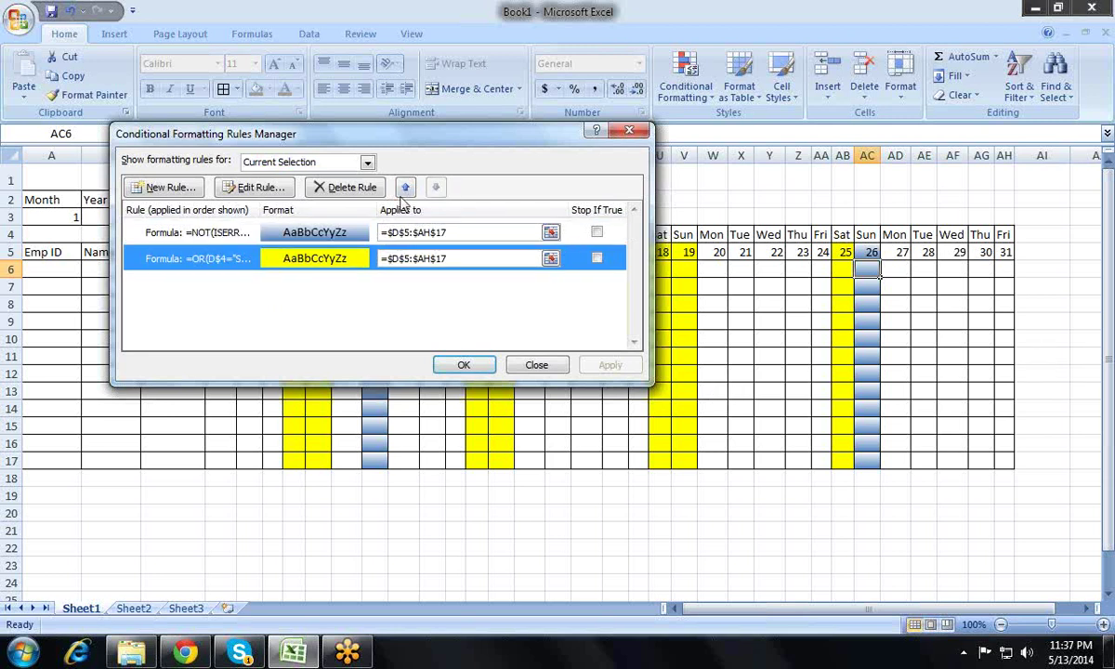
click(405, 188)
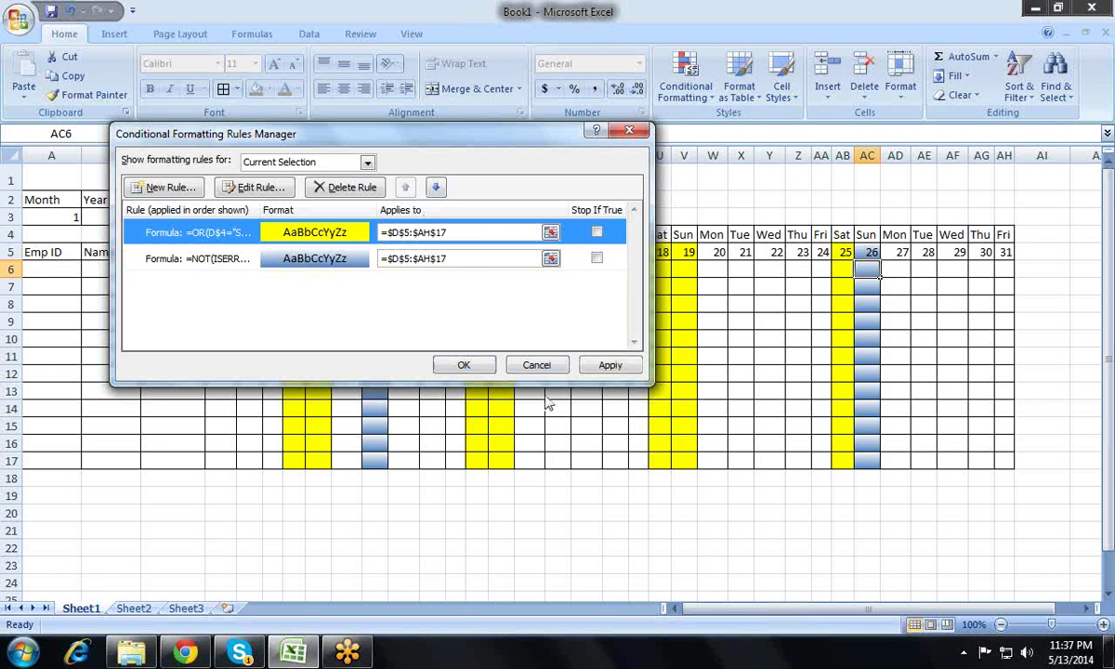
click(606, 364)
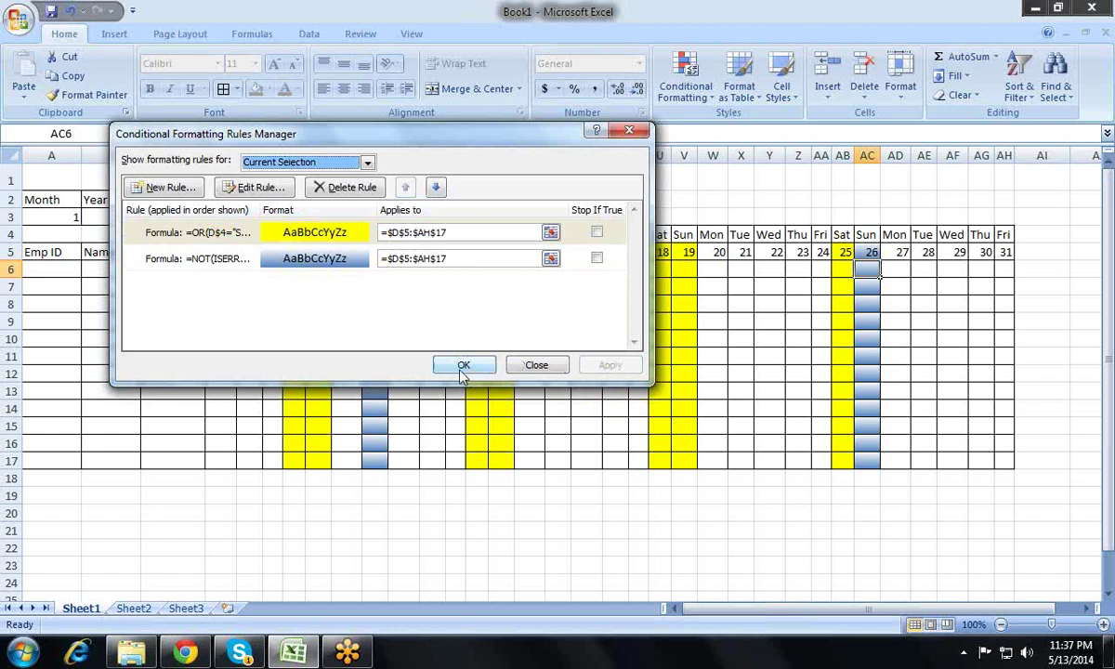
drag(462, 370, 717, 360)
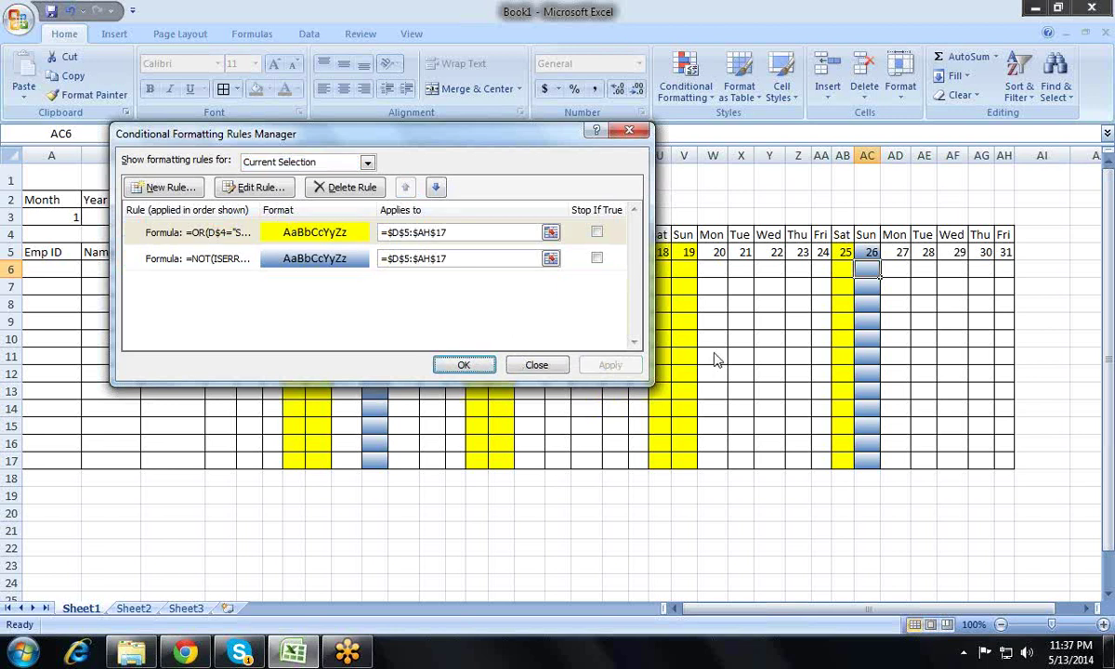
key(Return)
key(Left)
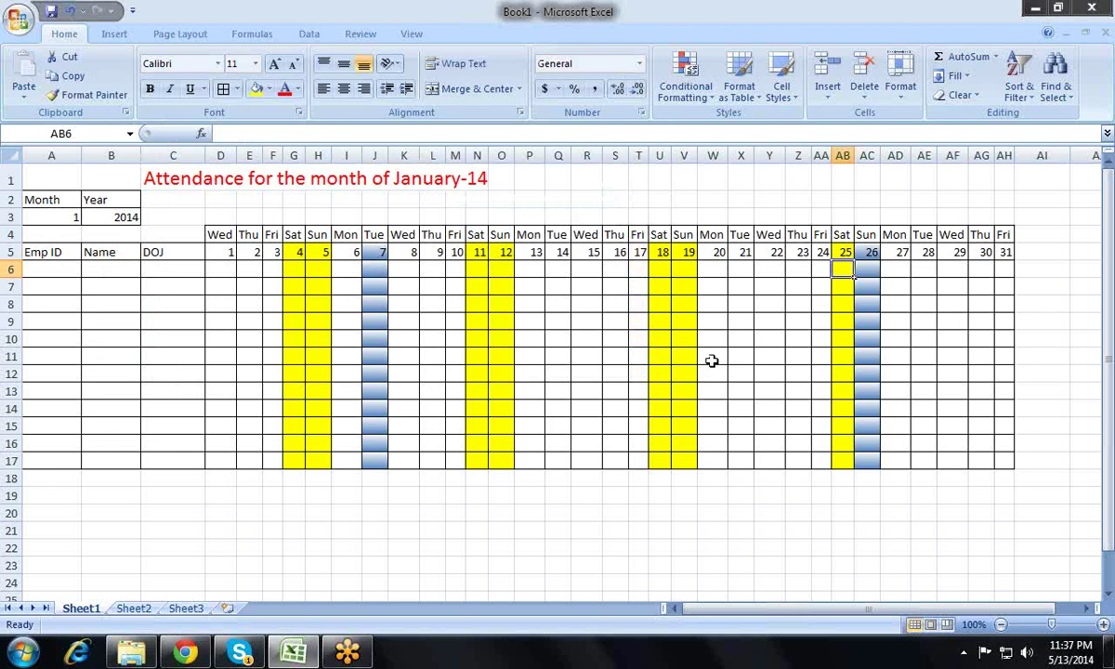
- Open the Rules Manager with Alt+H+L+R and show rules for This Worksheet
key(alt)
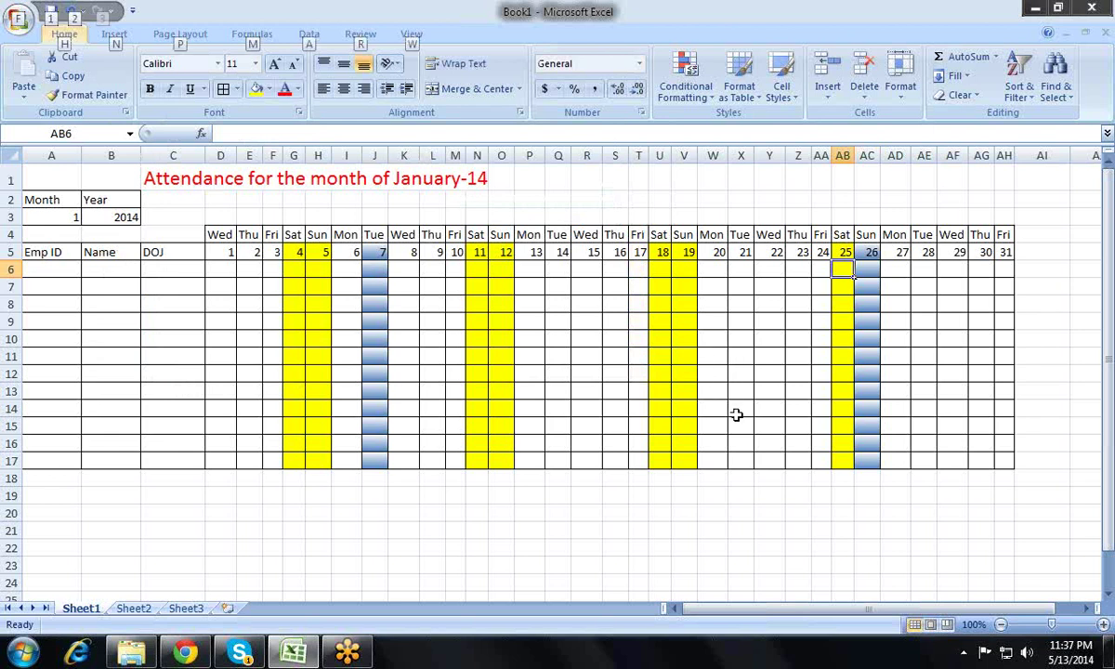
key(h)
key(l)
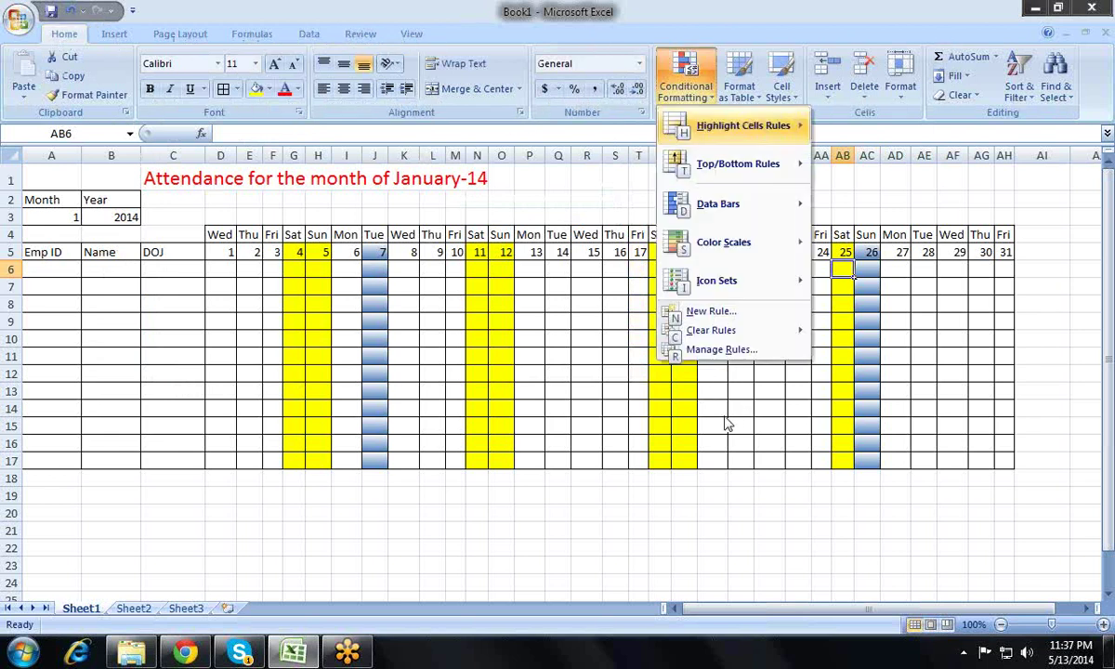
key(r)
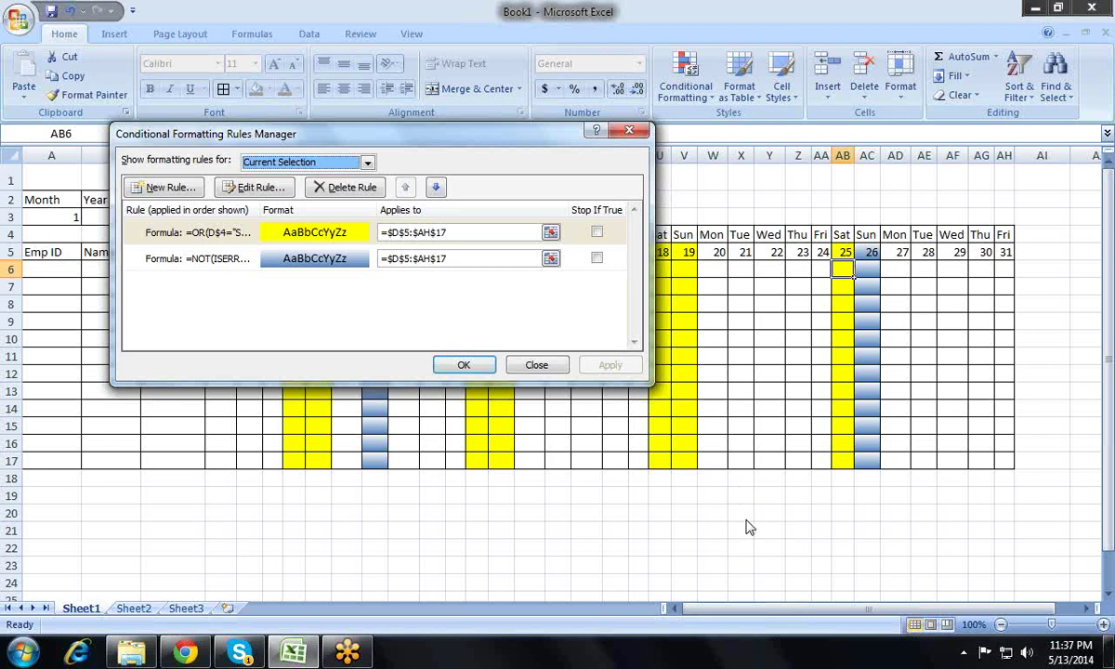
key(alt+Down)
key(Down)
key(Return)
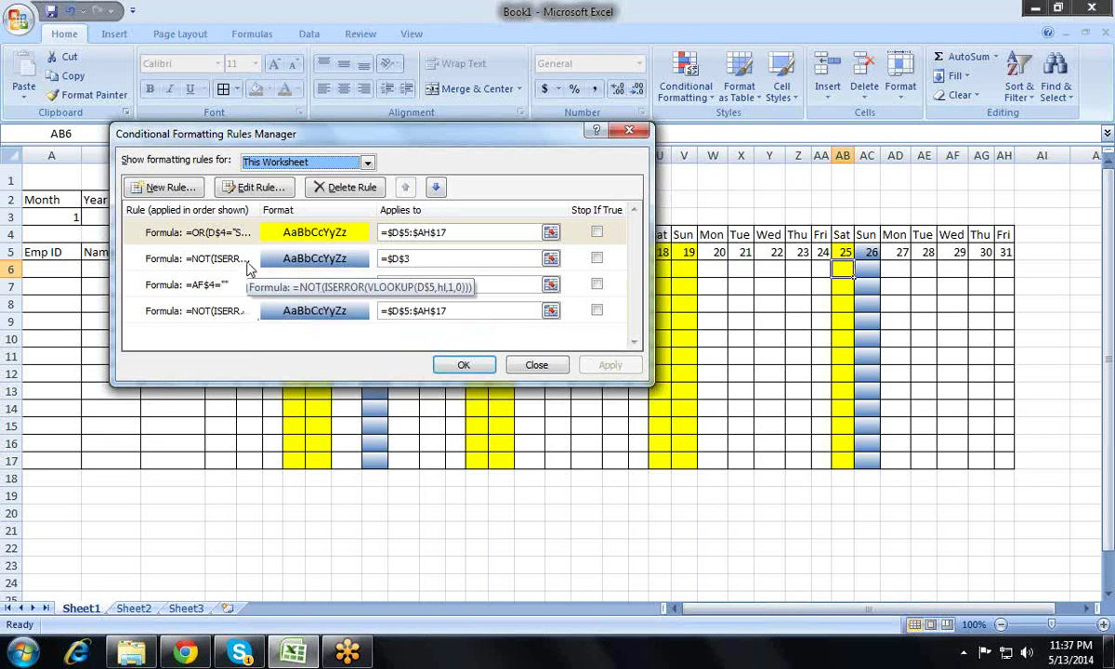
- Delete the stray $D$3 gradient rule and put the weekend rule directly above the holiday rule
click(248, 268)
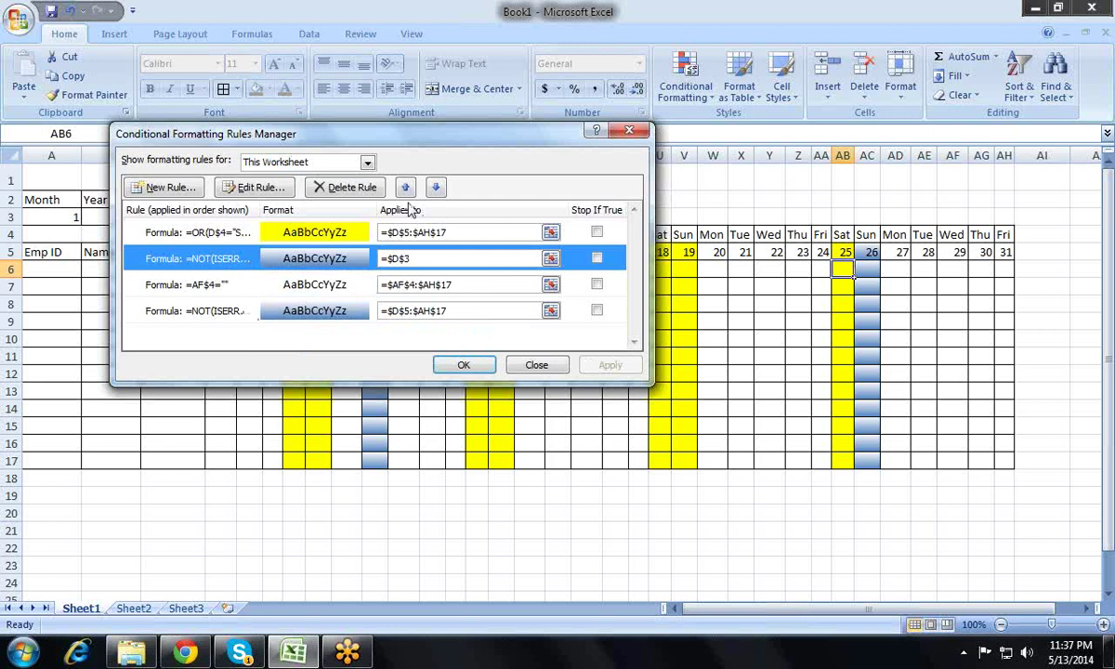
click(346, 188)
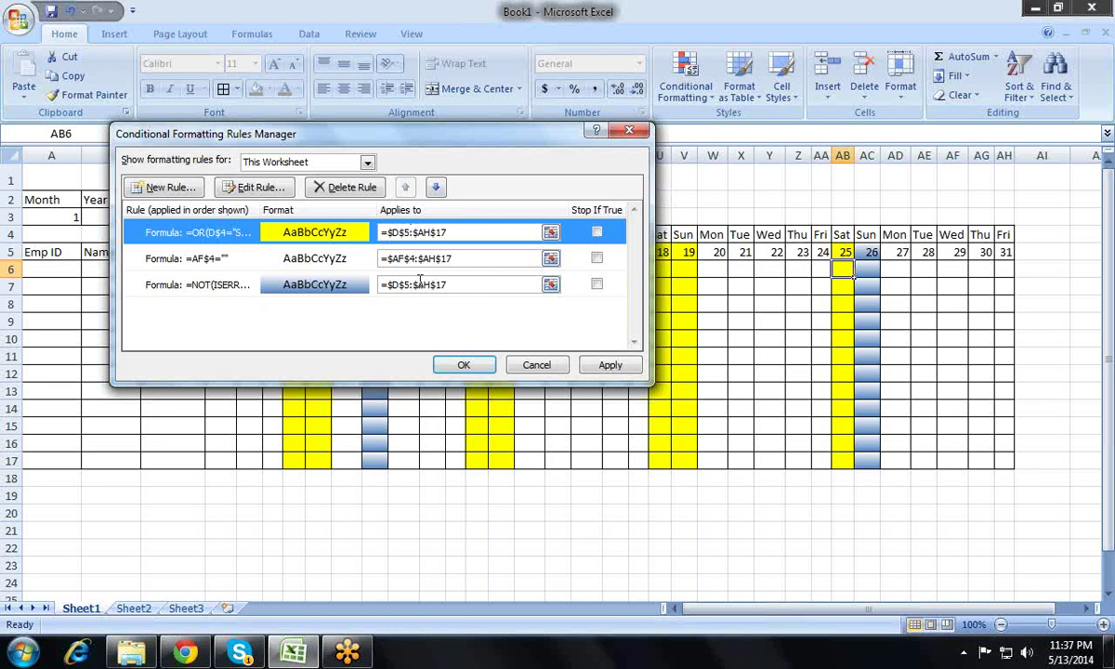
click(437, 189)
click(437, 189)
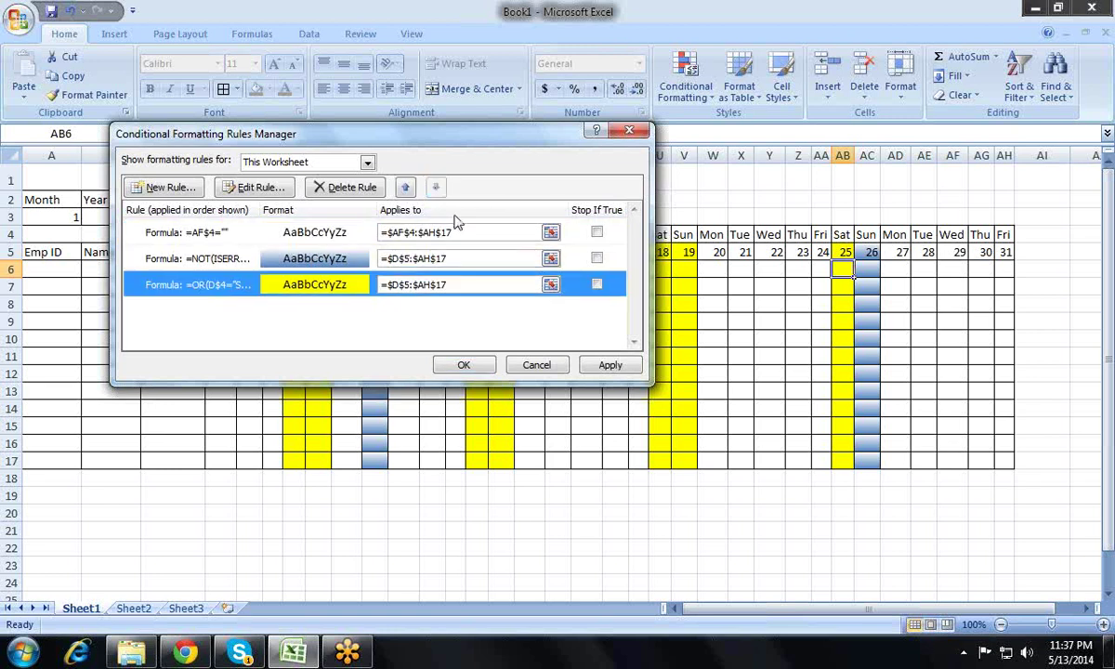
click(596, 368)
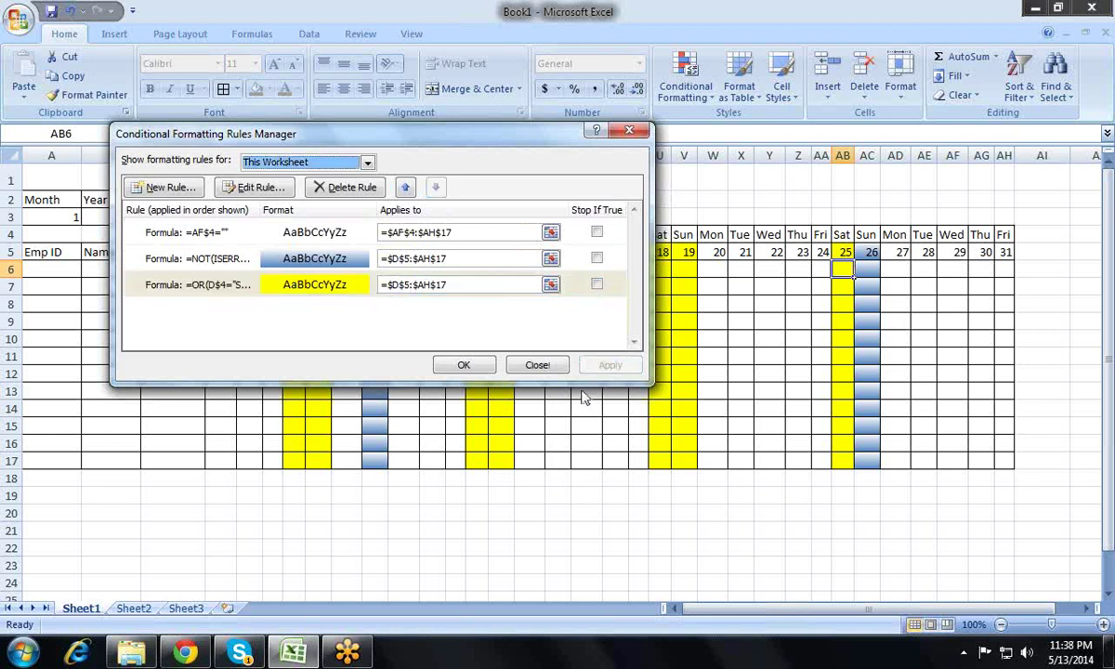
click(325, 281)
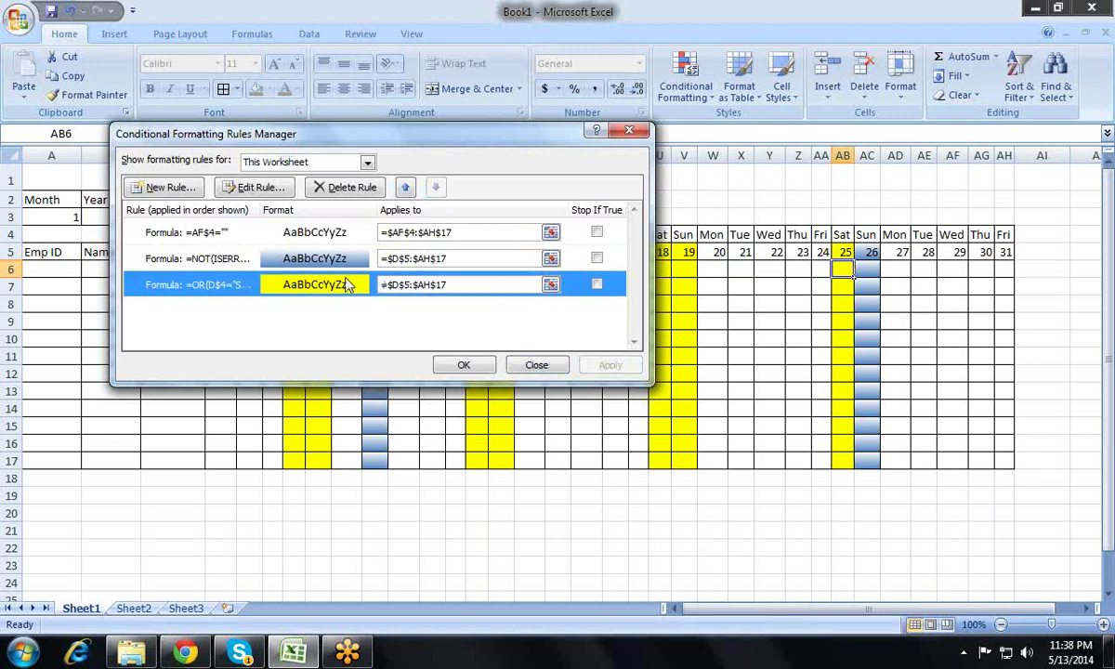
click(404, 187)
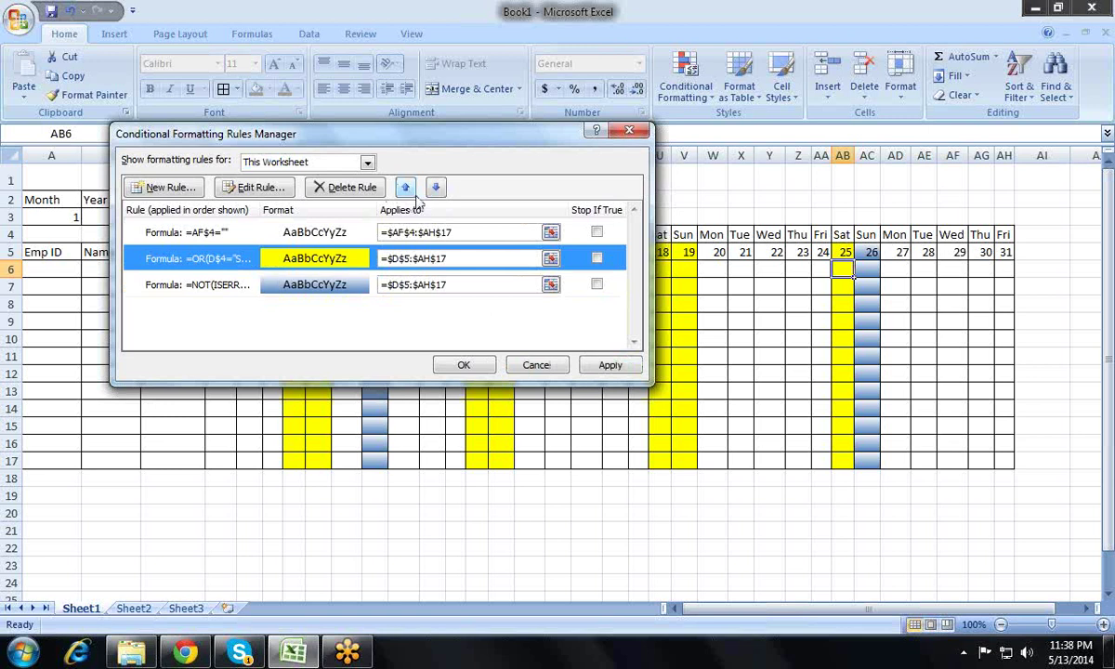
click(588, 366)
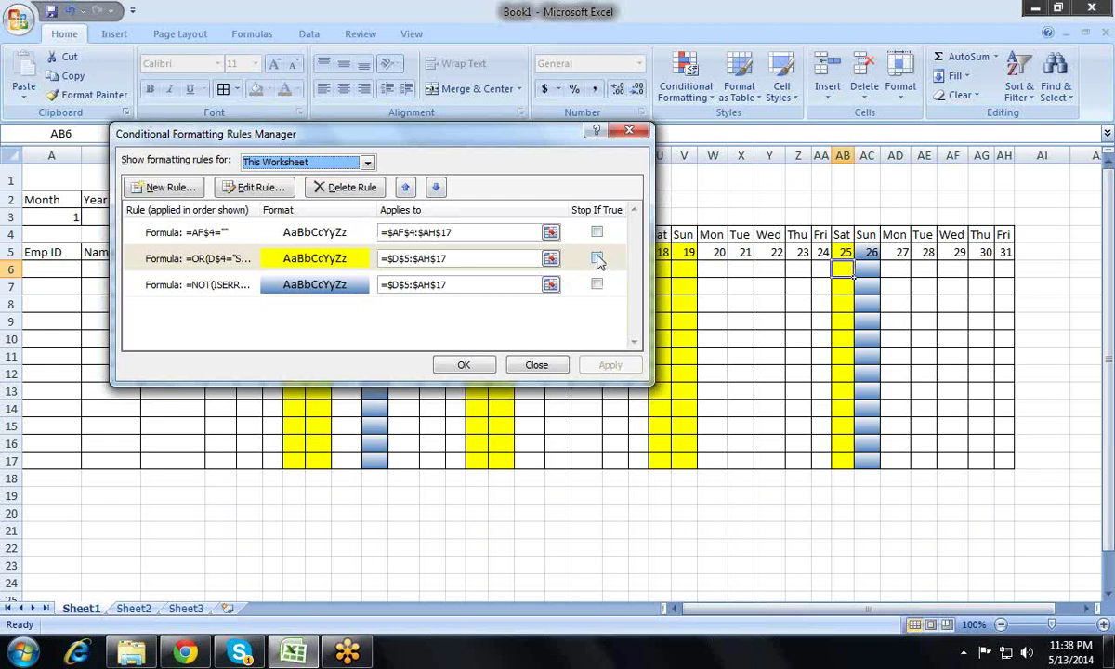
- Enable Stop If True on the yellow weekend rule so Sunday 26 shows solid yellow
click(600, 251)
click(597, 257)
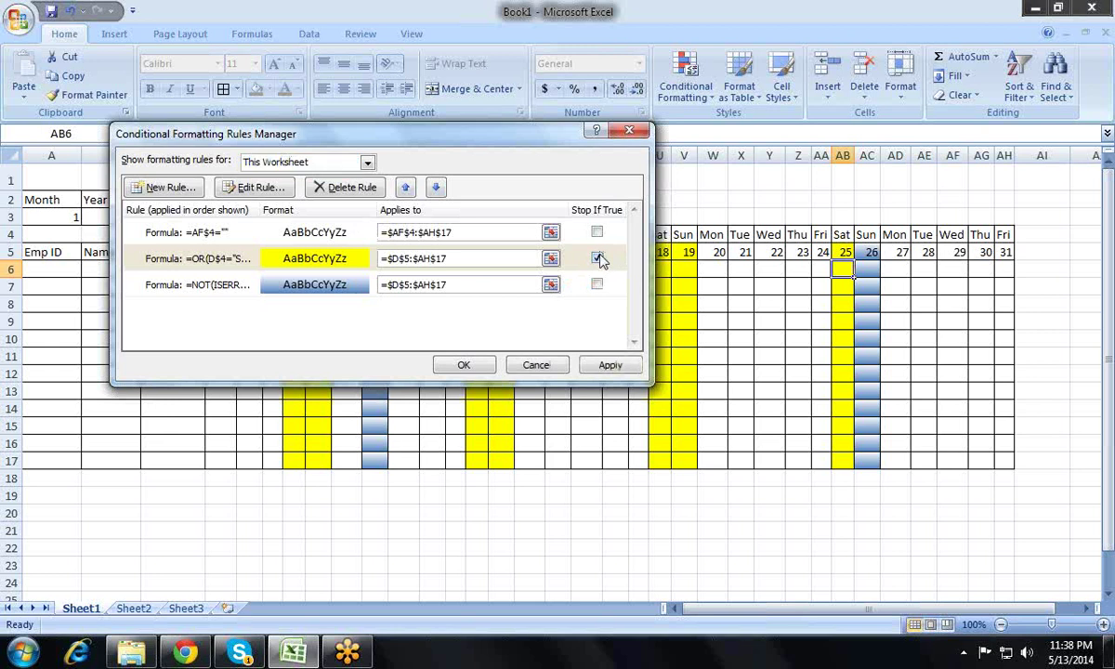
click(610, 365)
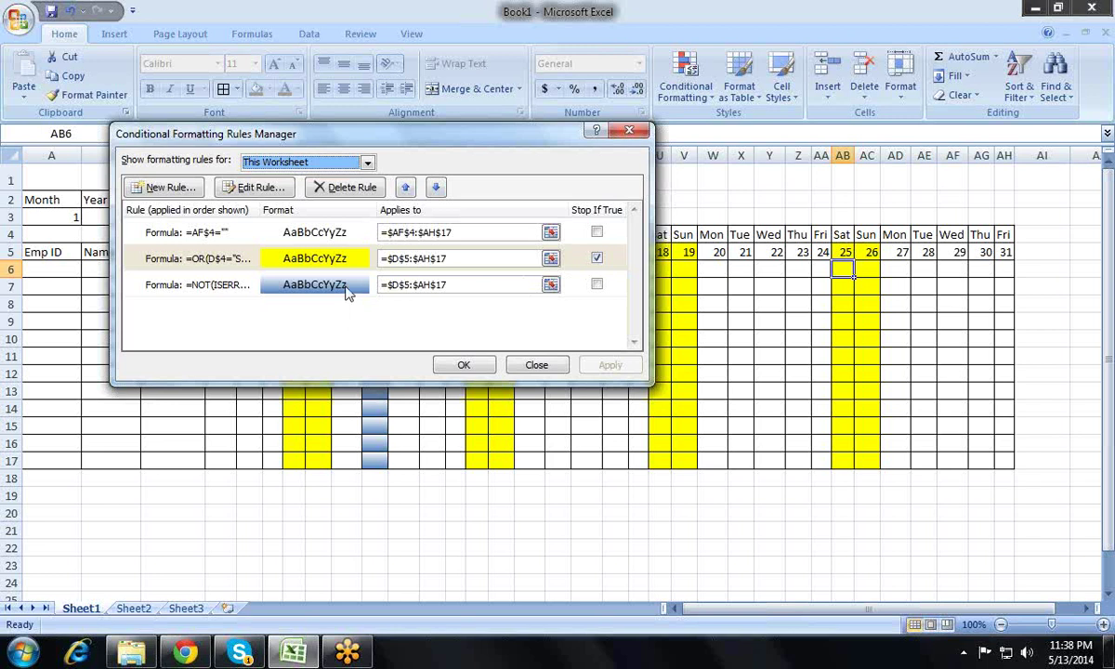
click(457, 364)
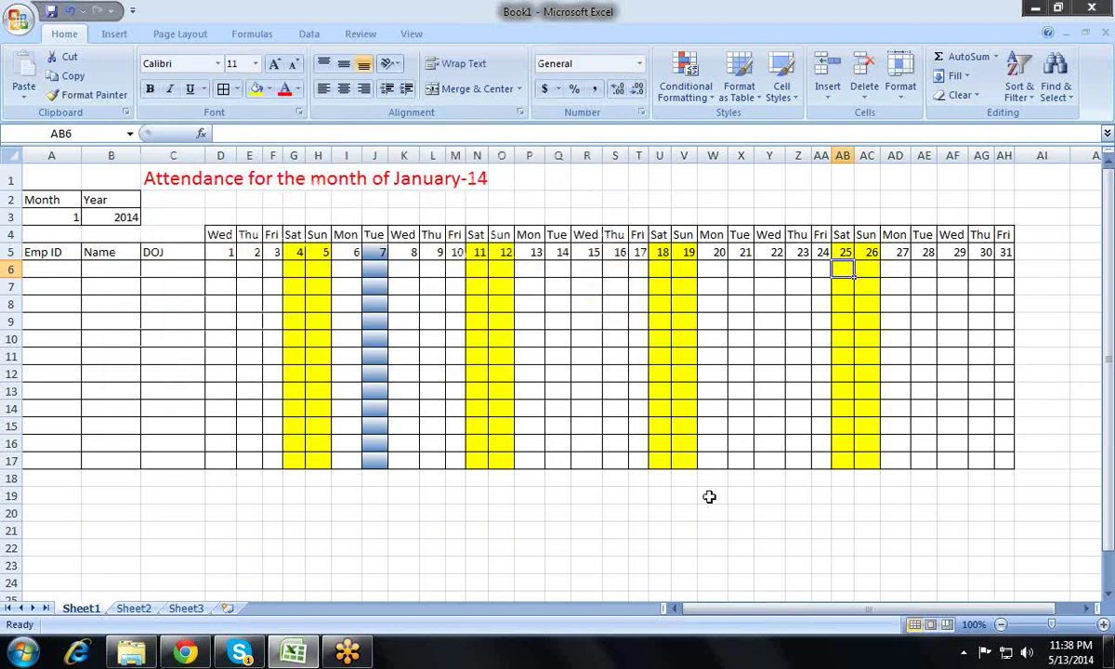
click(709, 515)
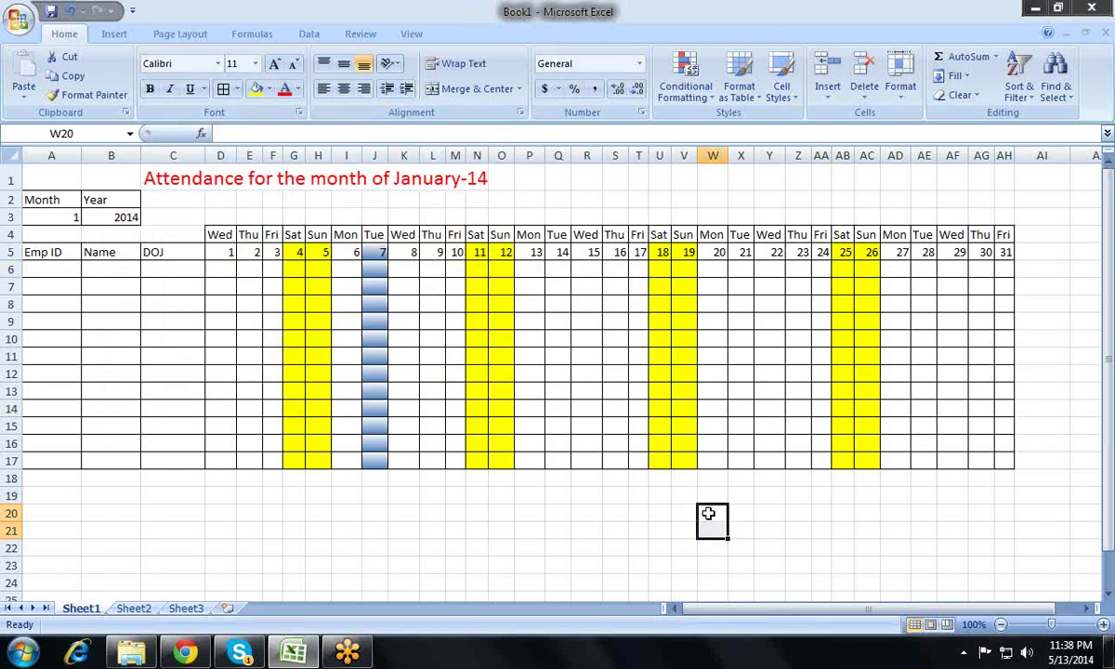
- Check Saturday cells AB7 and AB6, then dismiss the Conditional Formatting menu
click(847, 285)
click(843, 269)
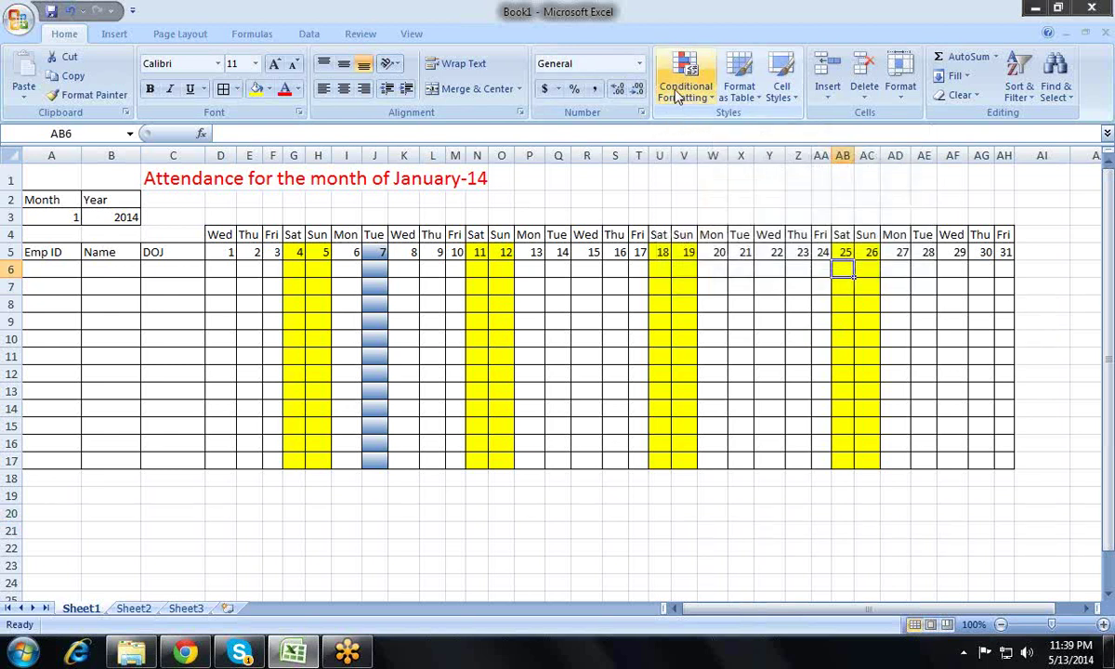
click(679, 96)
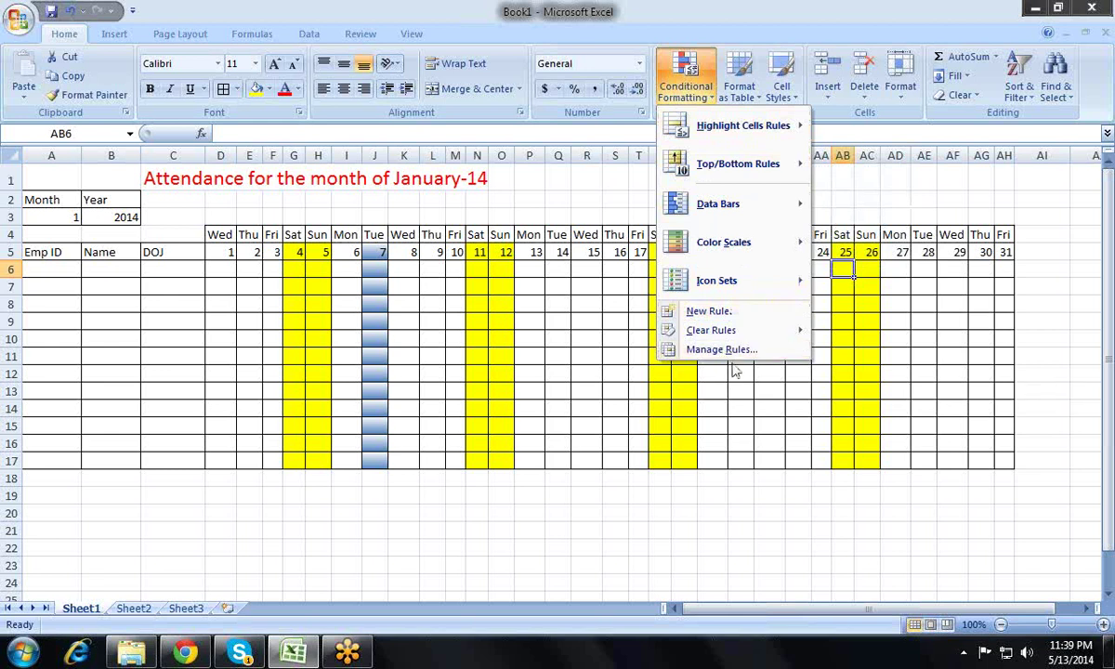
click(739, 479)
click(768, 389)
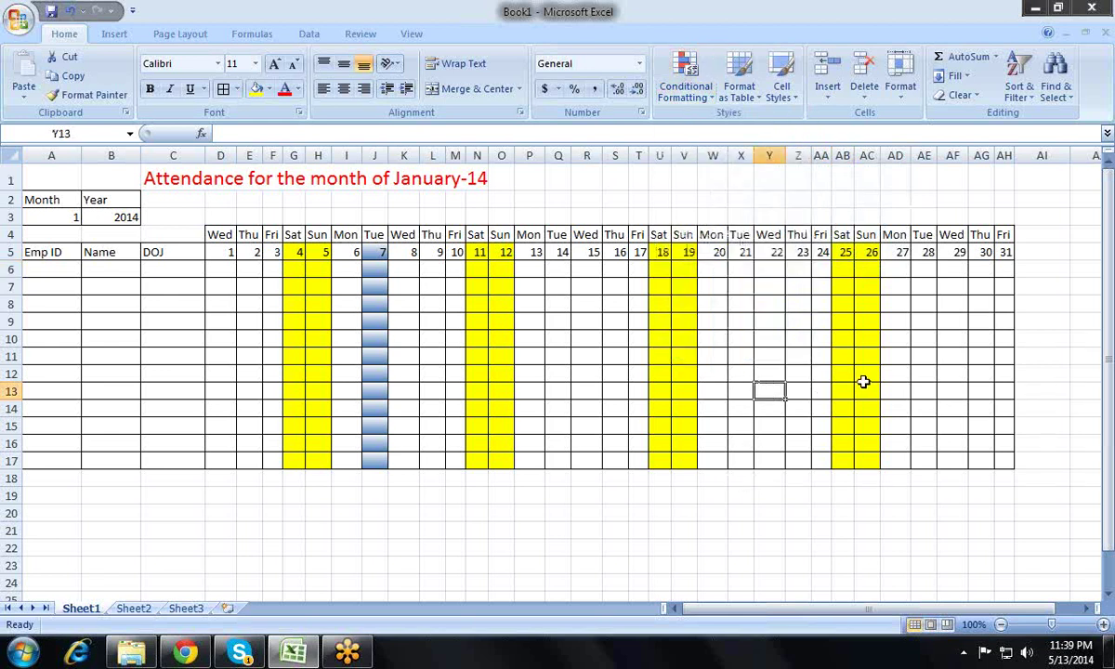
- Move the active cell to row 2 and open Save As for the Book1 workbook
key(Left)
key(Left)
key(Left)
key(Left)
key(Left)
key(Left)
key(Left)
key(Left)
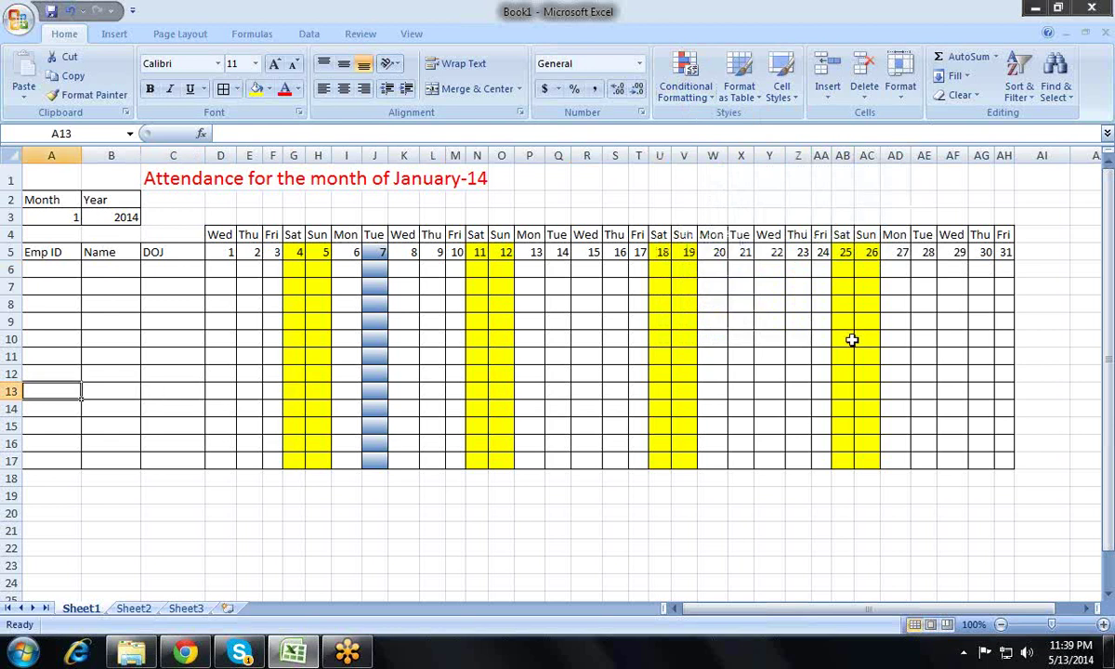
key(Up)
key(Up)
key(Up)
key(Up)
key(Up)
key(Up)
key(Right)
key(Right)
key(Right)
key(Right)
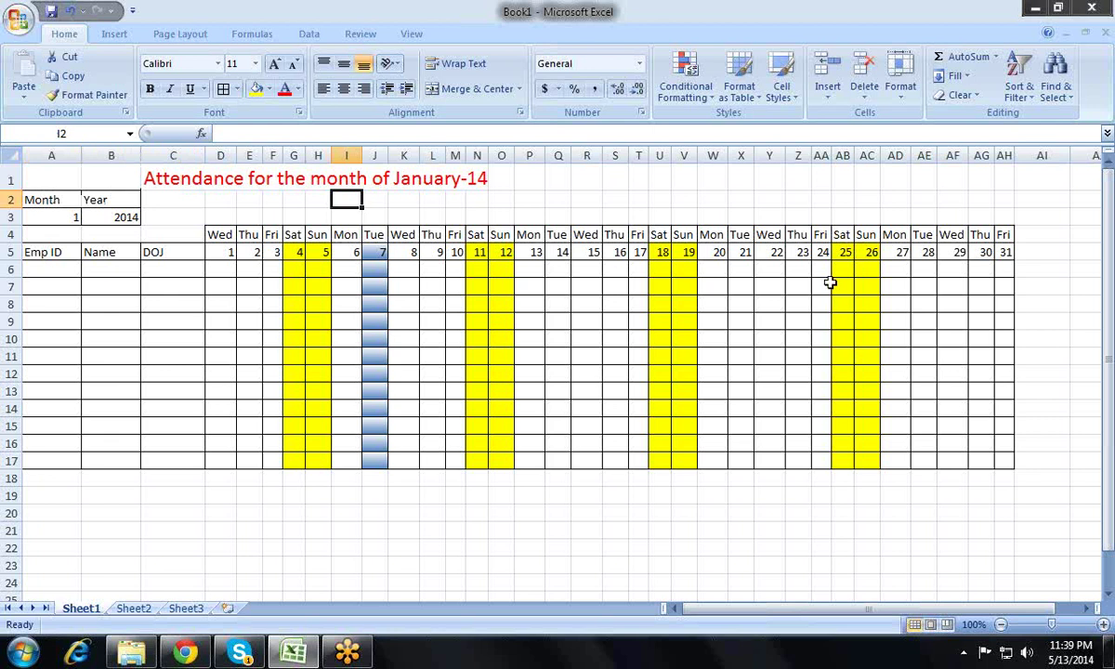
key(ctrl+s)
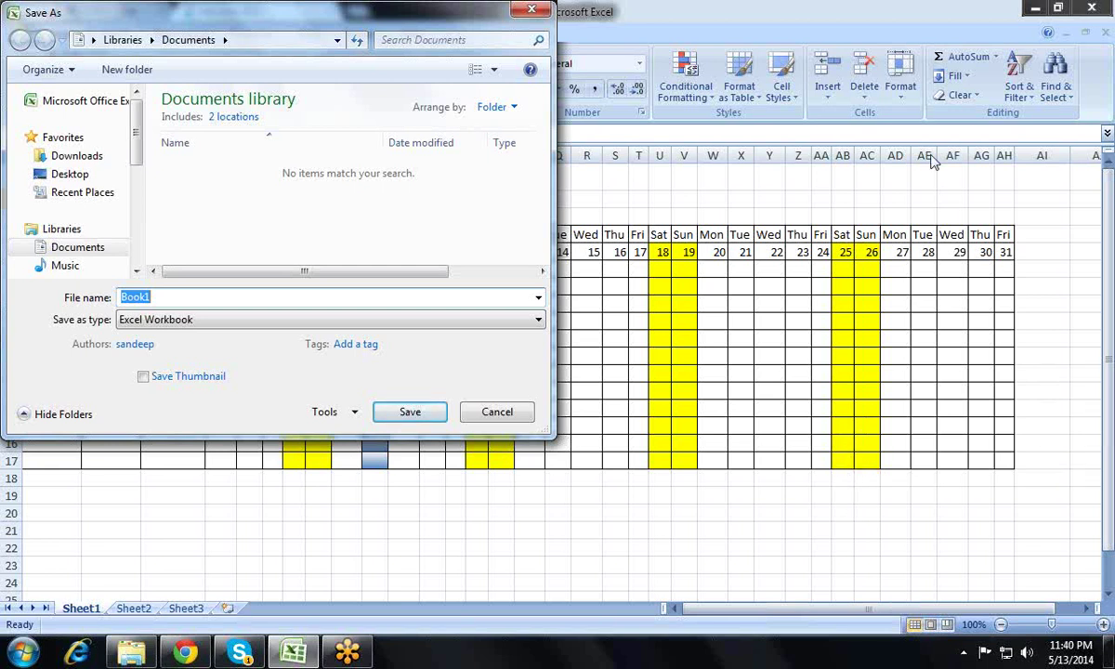
click(1107, 44)
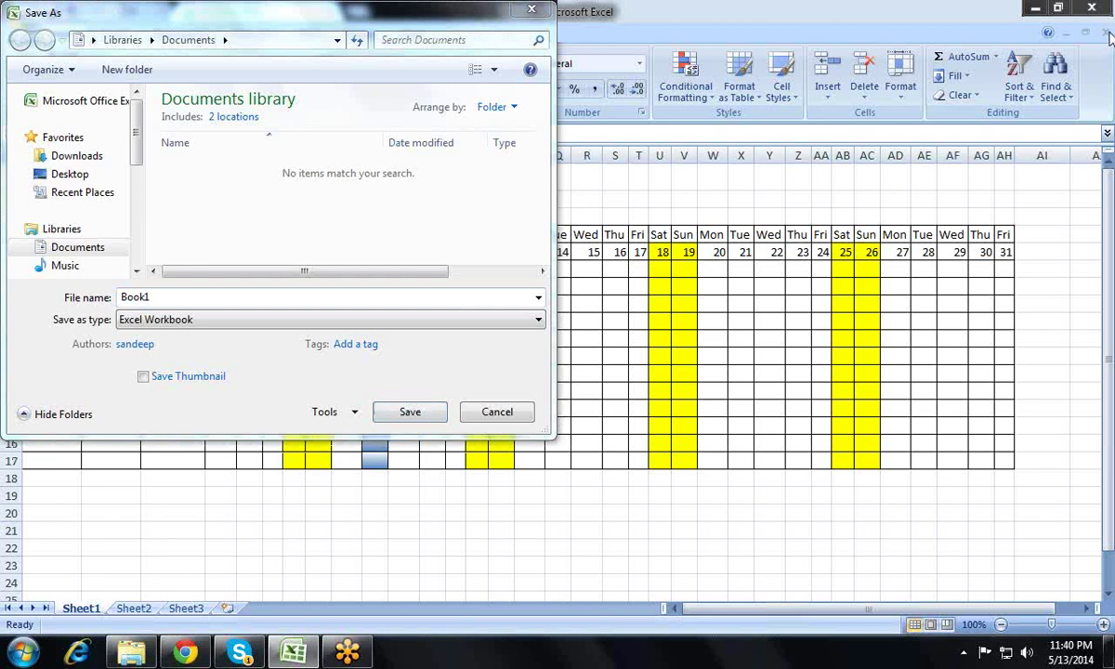